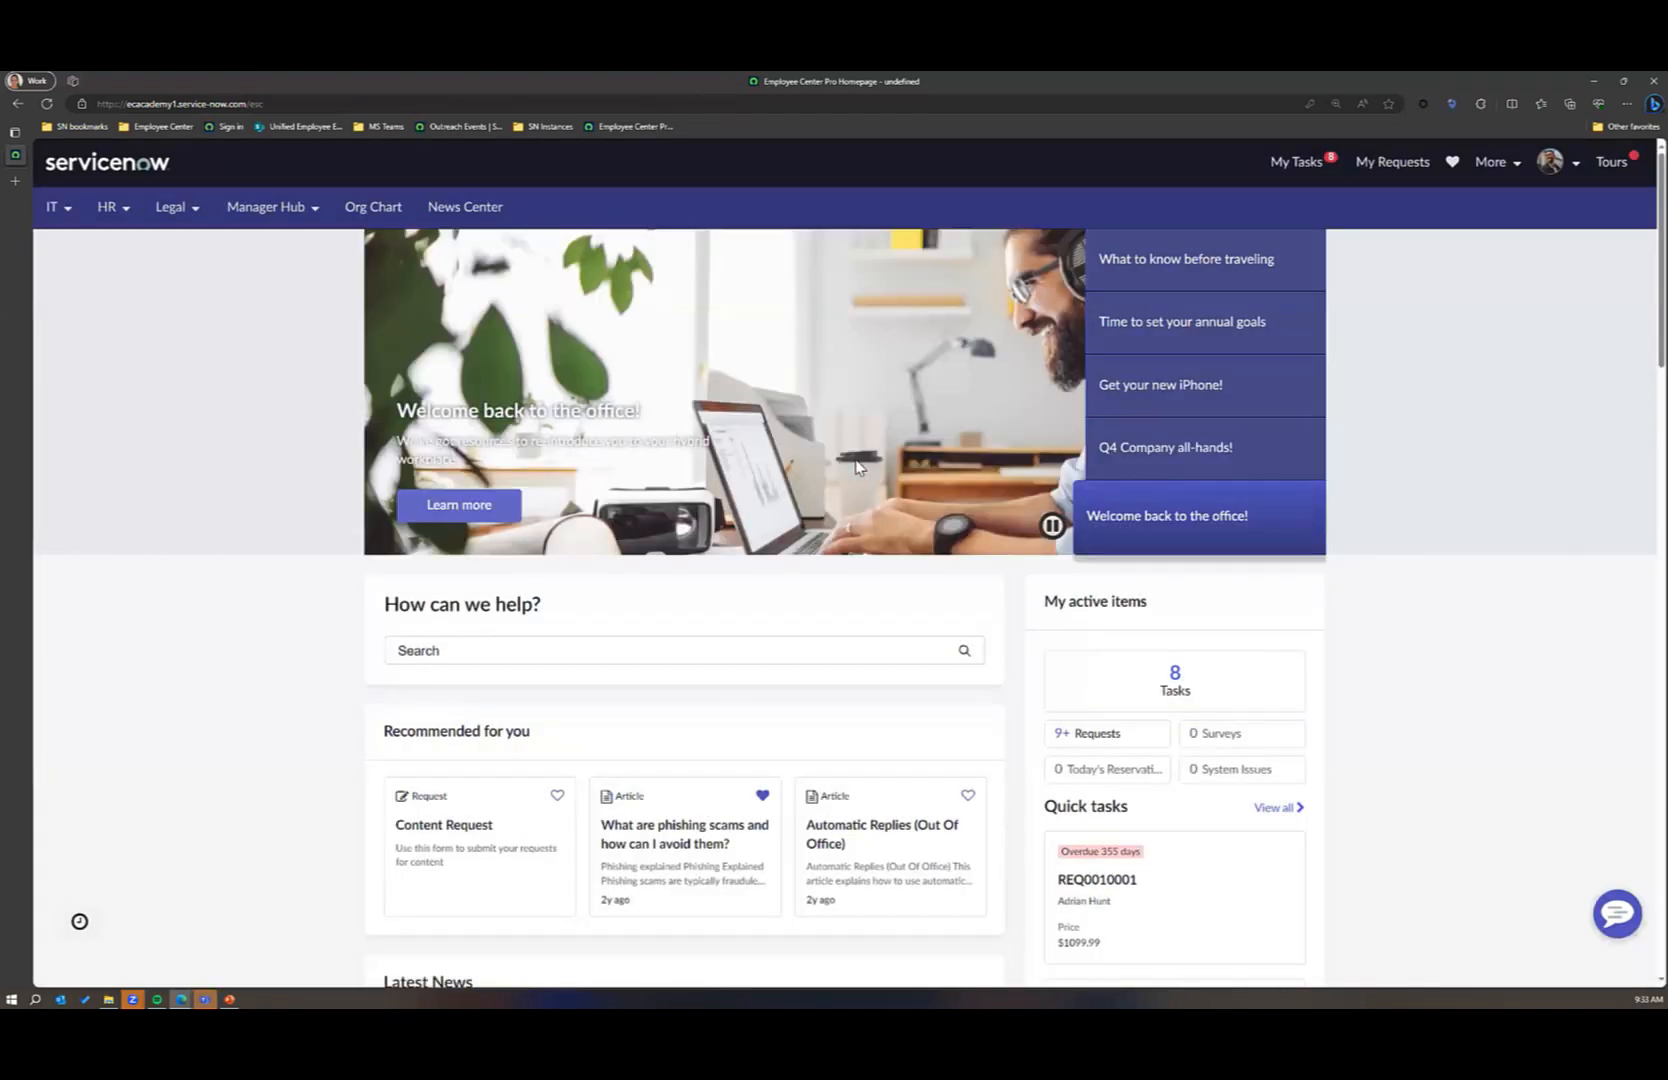
{"action": "left_click", "coordinate": [1552, 164]}
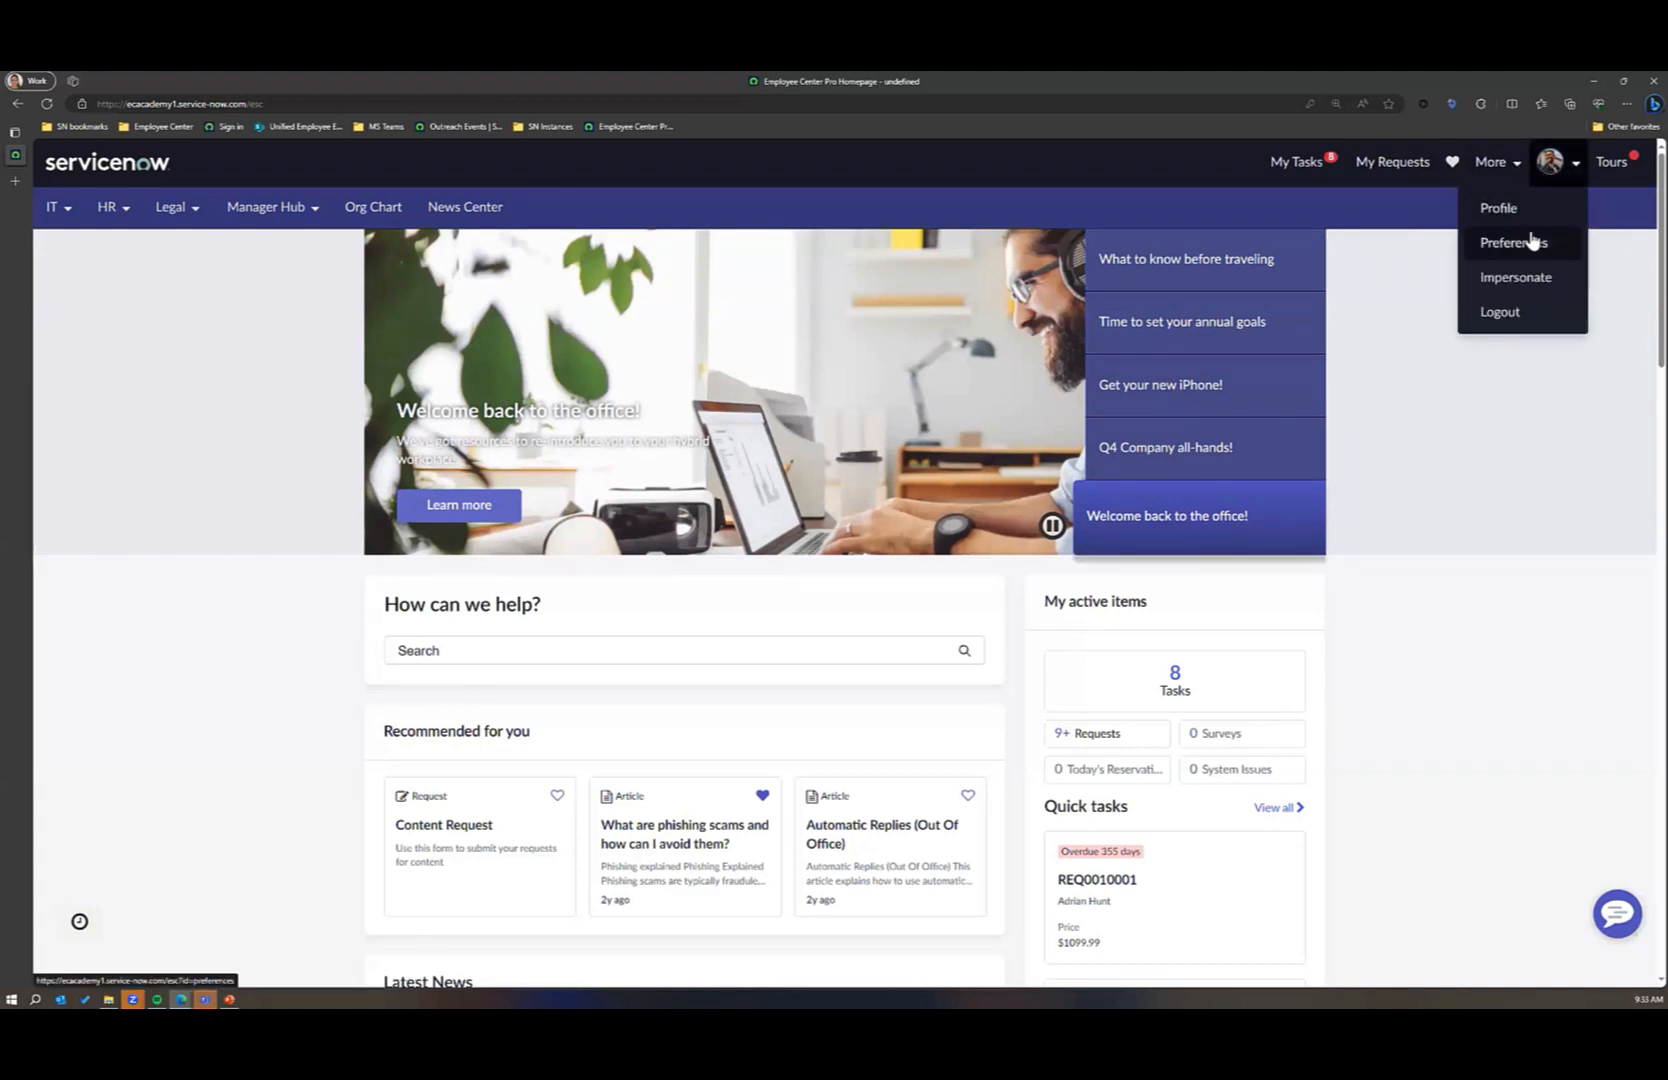
{"action": "left_click", "coordinate": [1521, 277]}
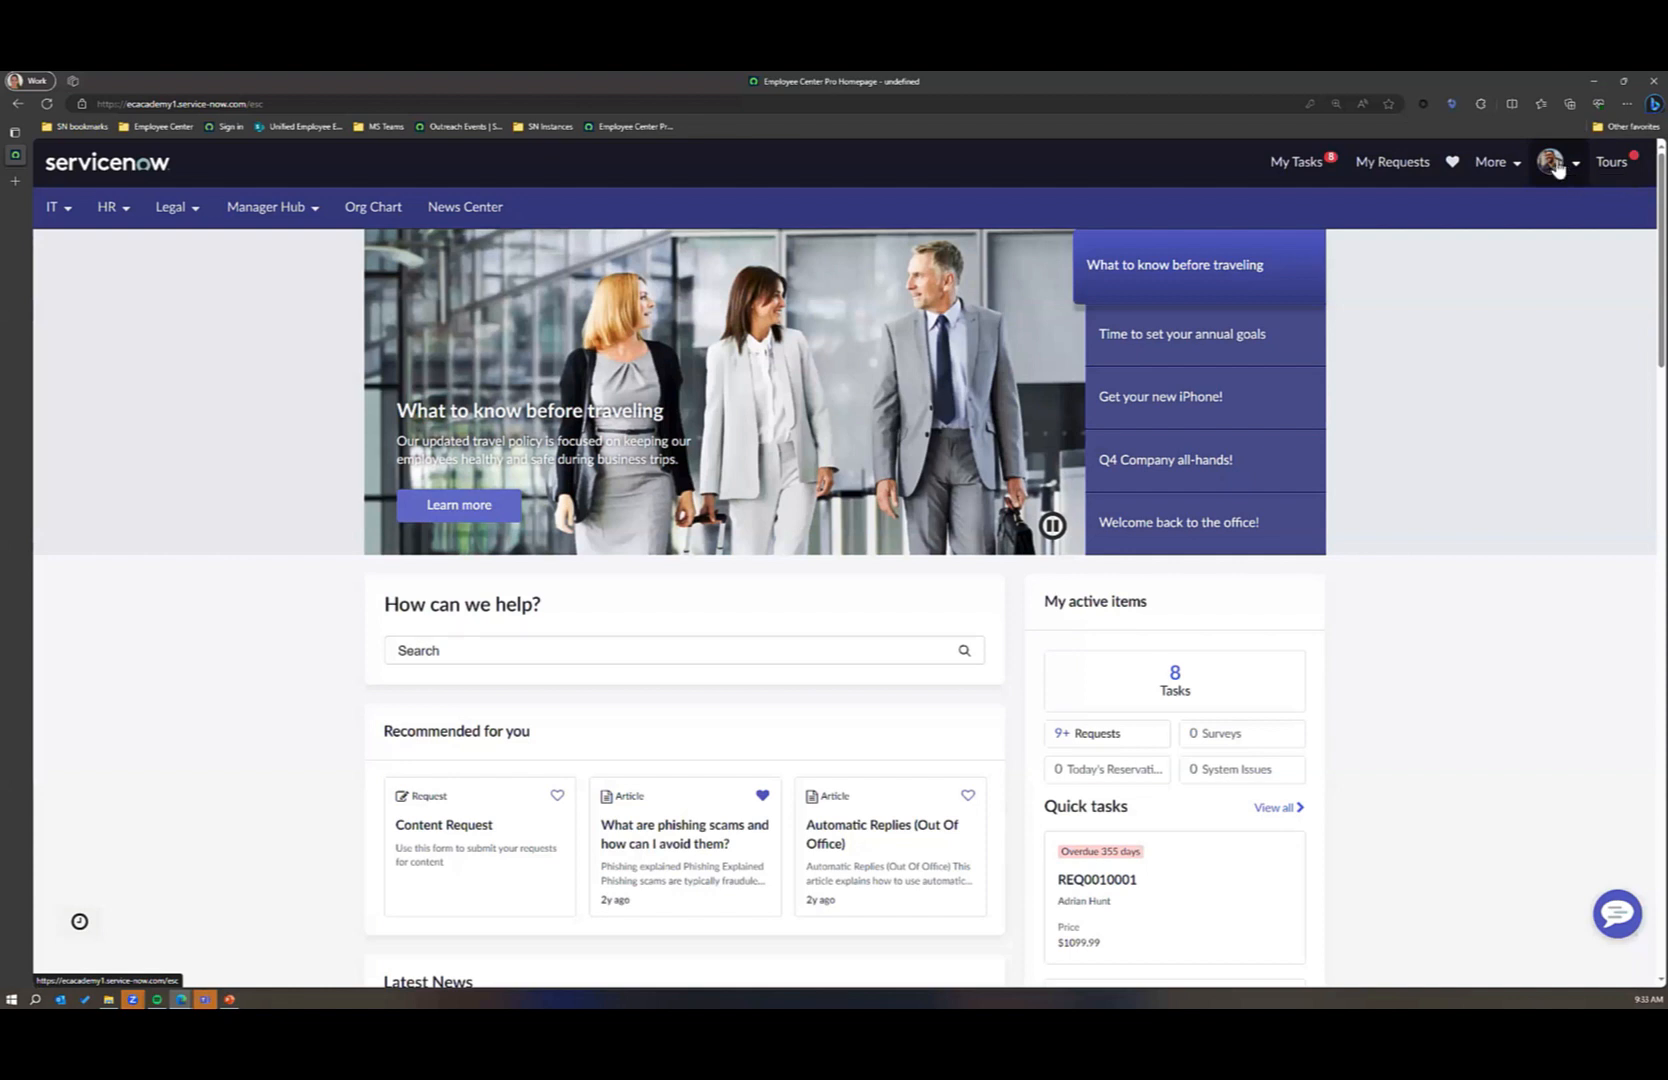
{"action": "left_click", "coordinate": [1225, 103]}
{"action": "left_click", "coordinate": [1530, 208]}
{"action": "left_click", "coordinate": [1551, 163]}
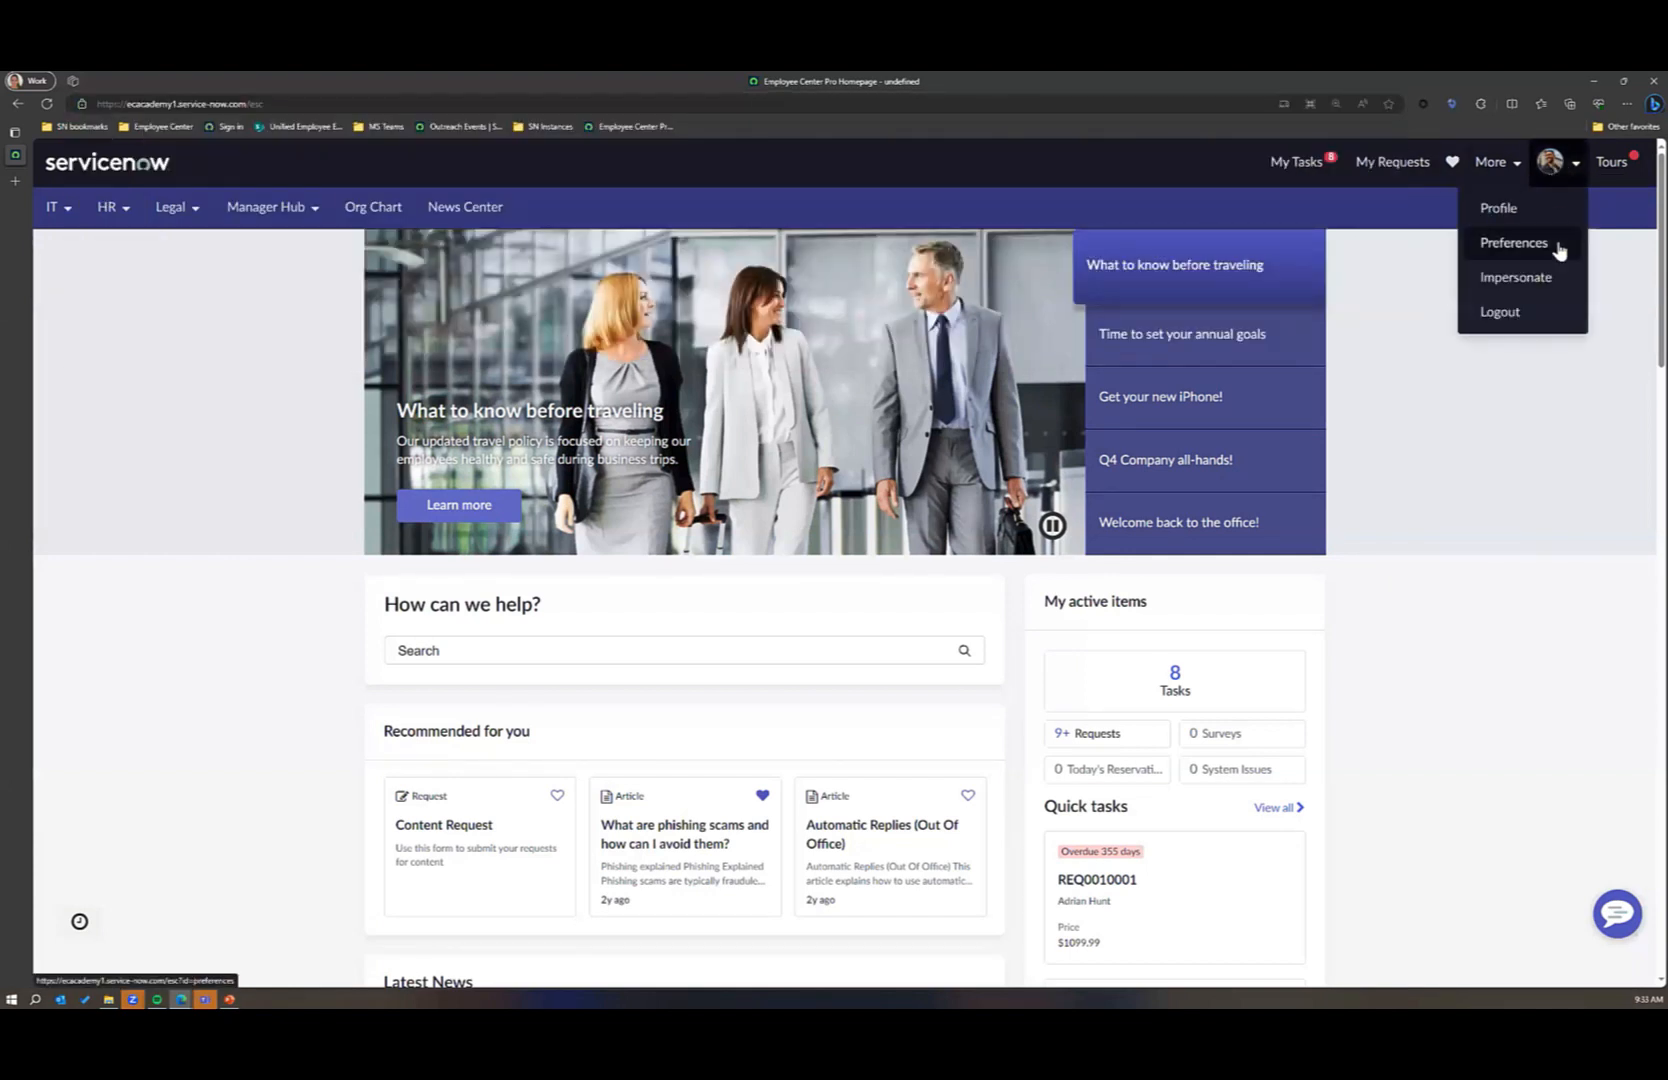
{"action": "left_click", "coordinate": [1539, 287]}
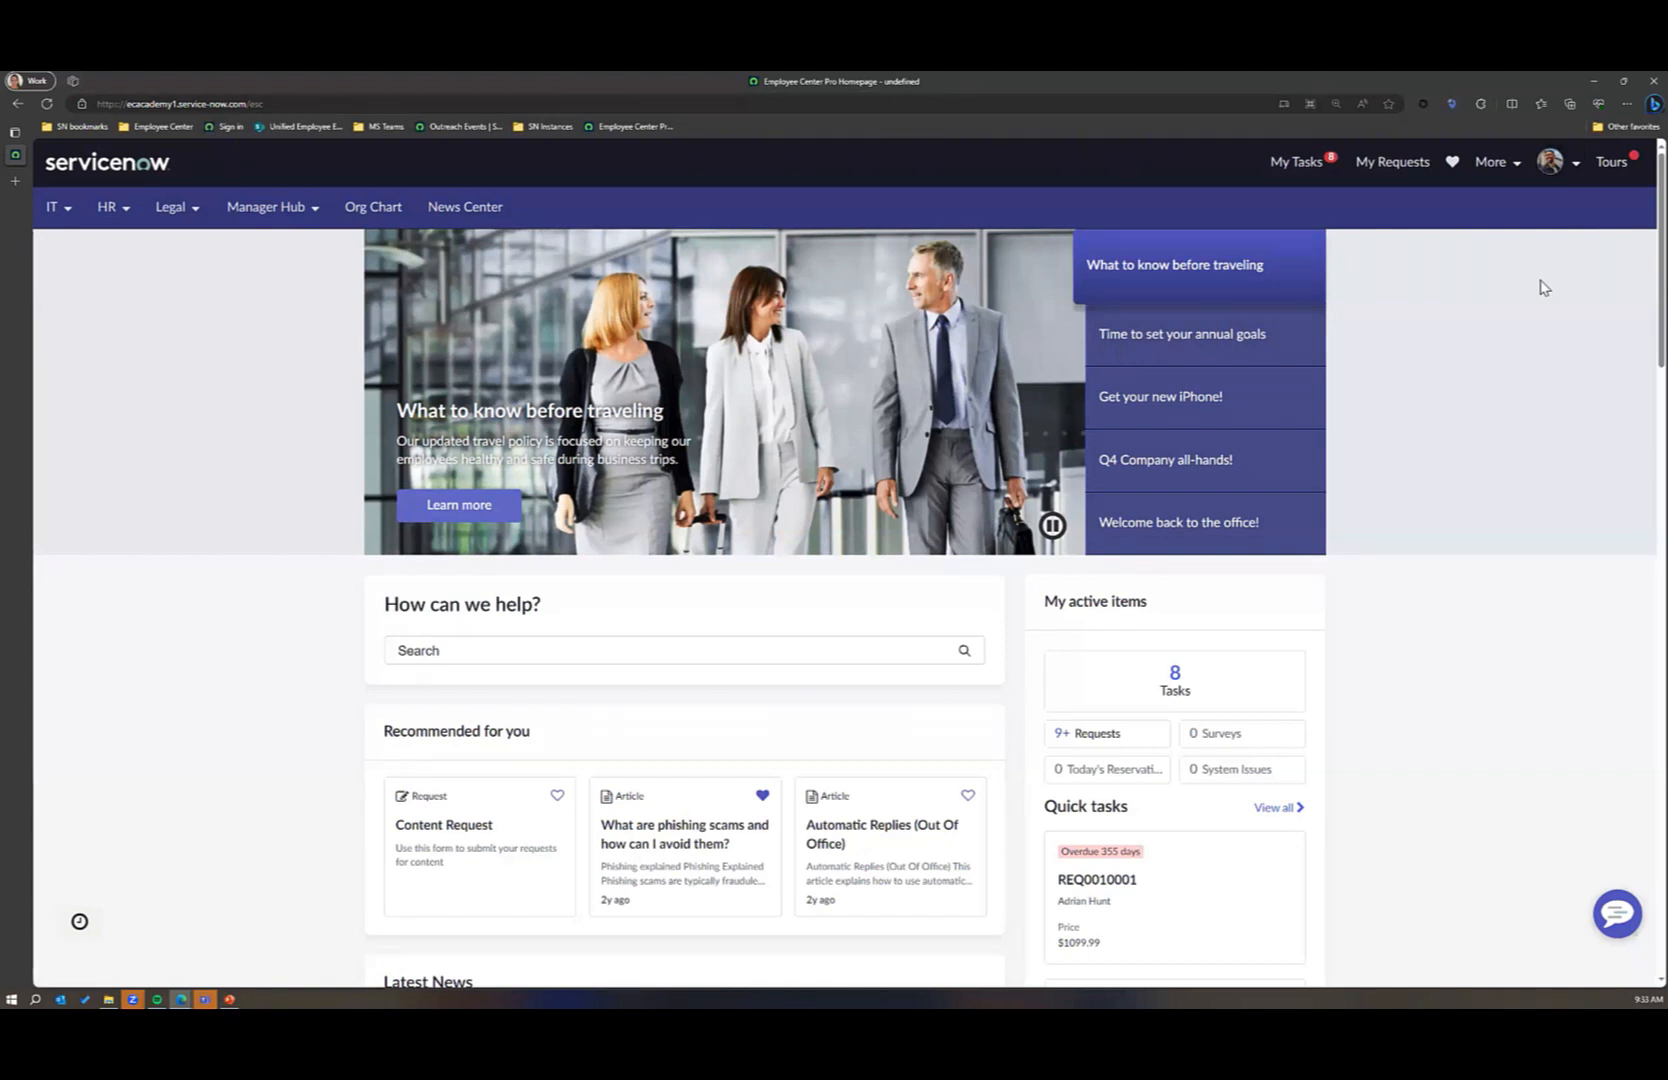
Step: Reload the Employee Center homepage and impersonate the first user in the recent impersonations list
{"action": "left_click", "coordinate": [860, 104]}
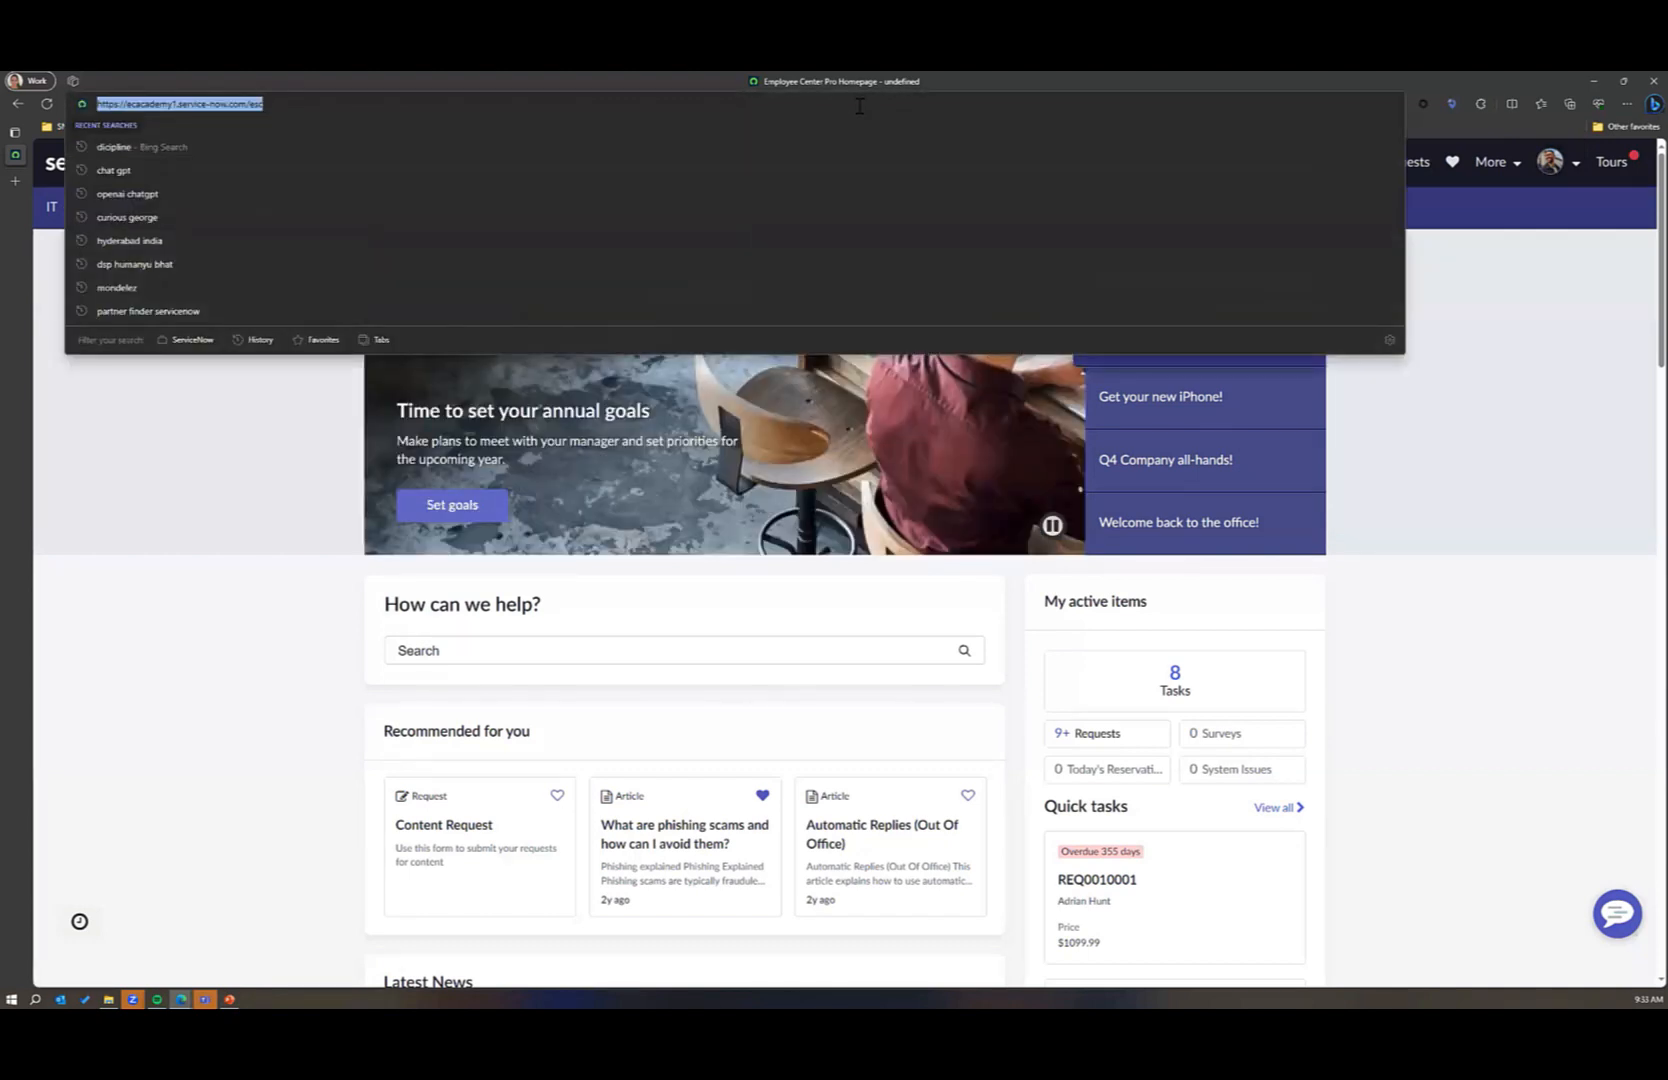
{"action": "key", "text": "Return"}
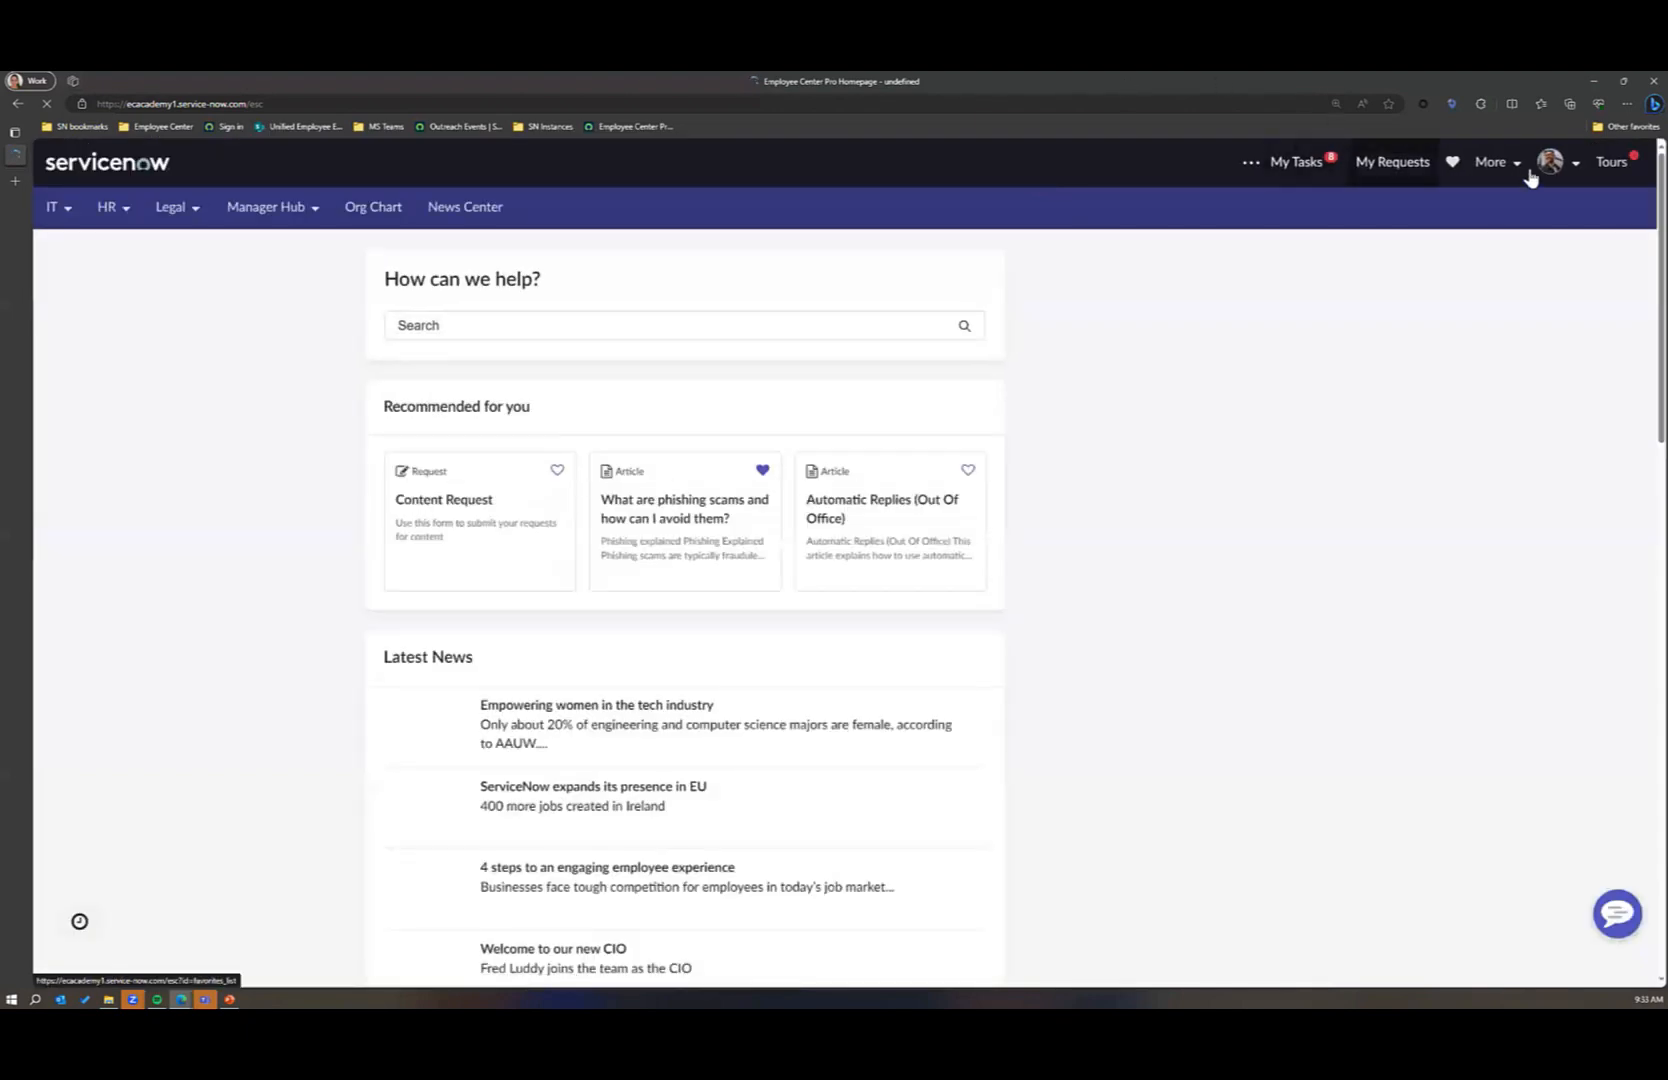
{"action": "left_click", "coordinate": [1555, 163]}
{"action": "left_click", "coordinate": [1543, 277]}
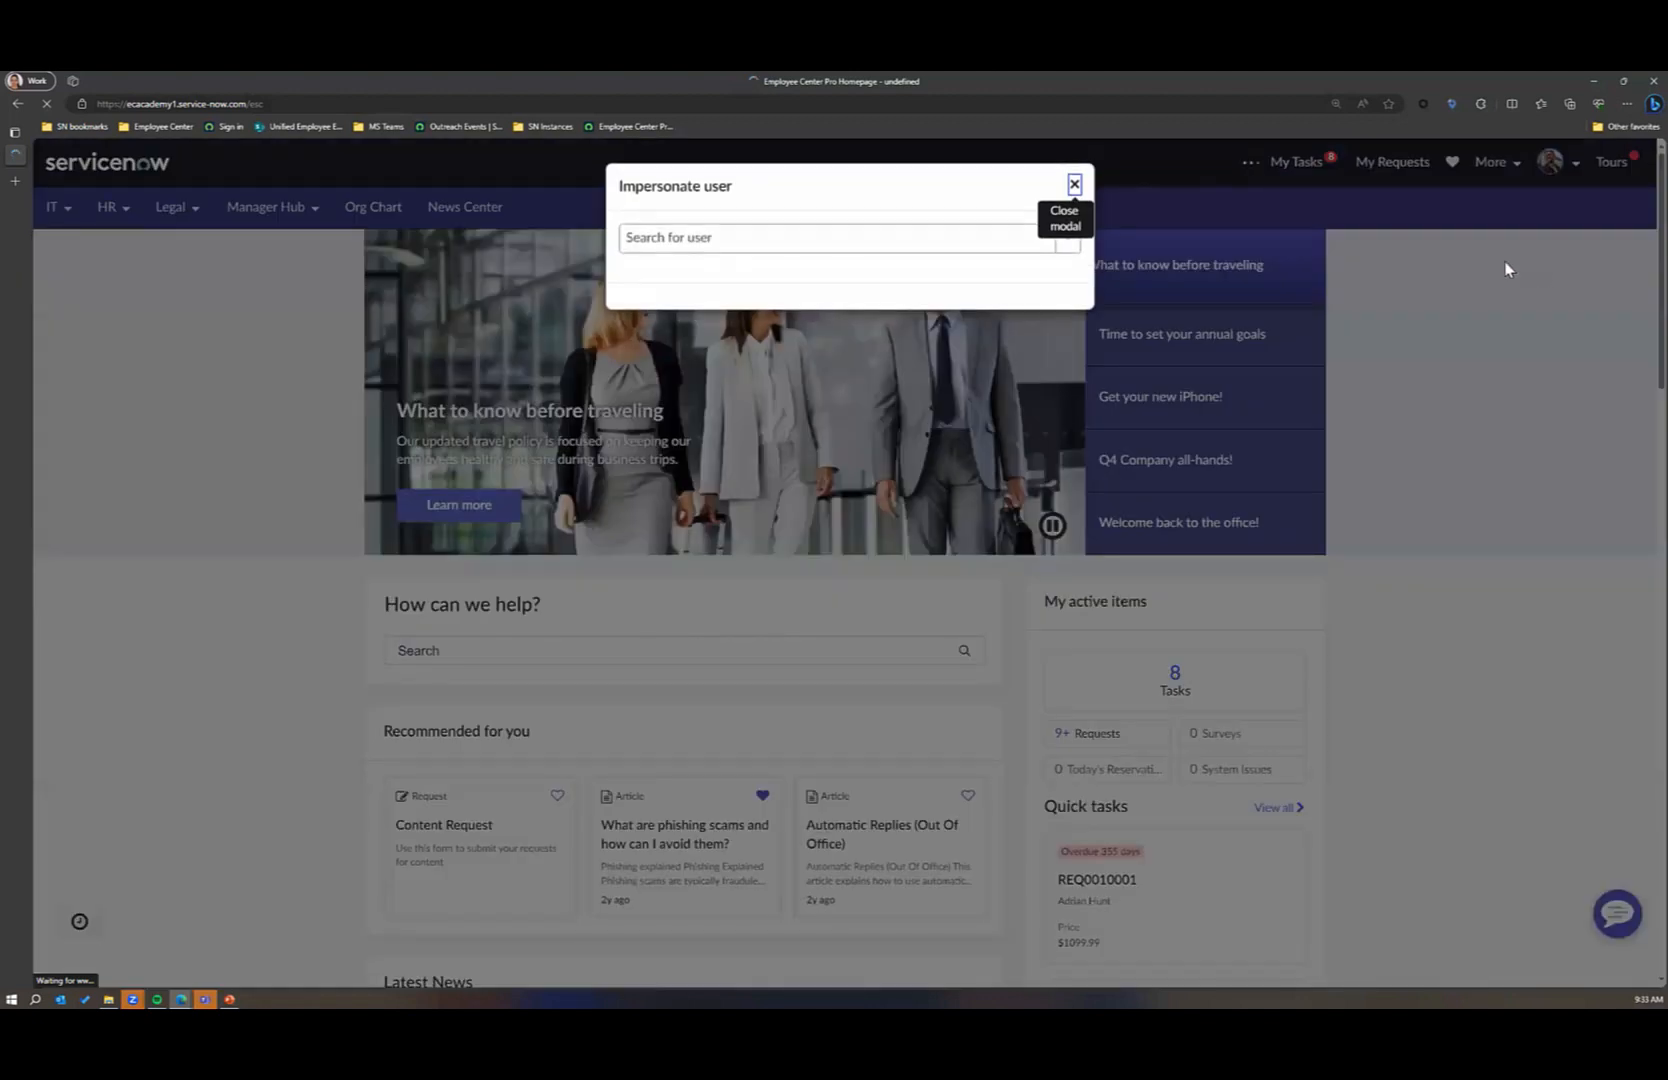
{"action": "left_click", "coordinate": [928, 244]}
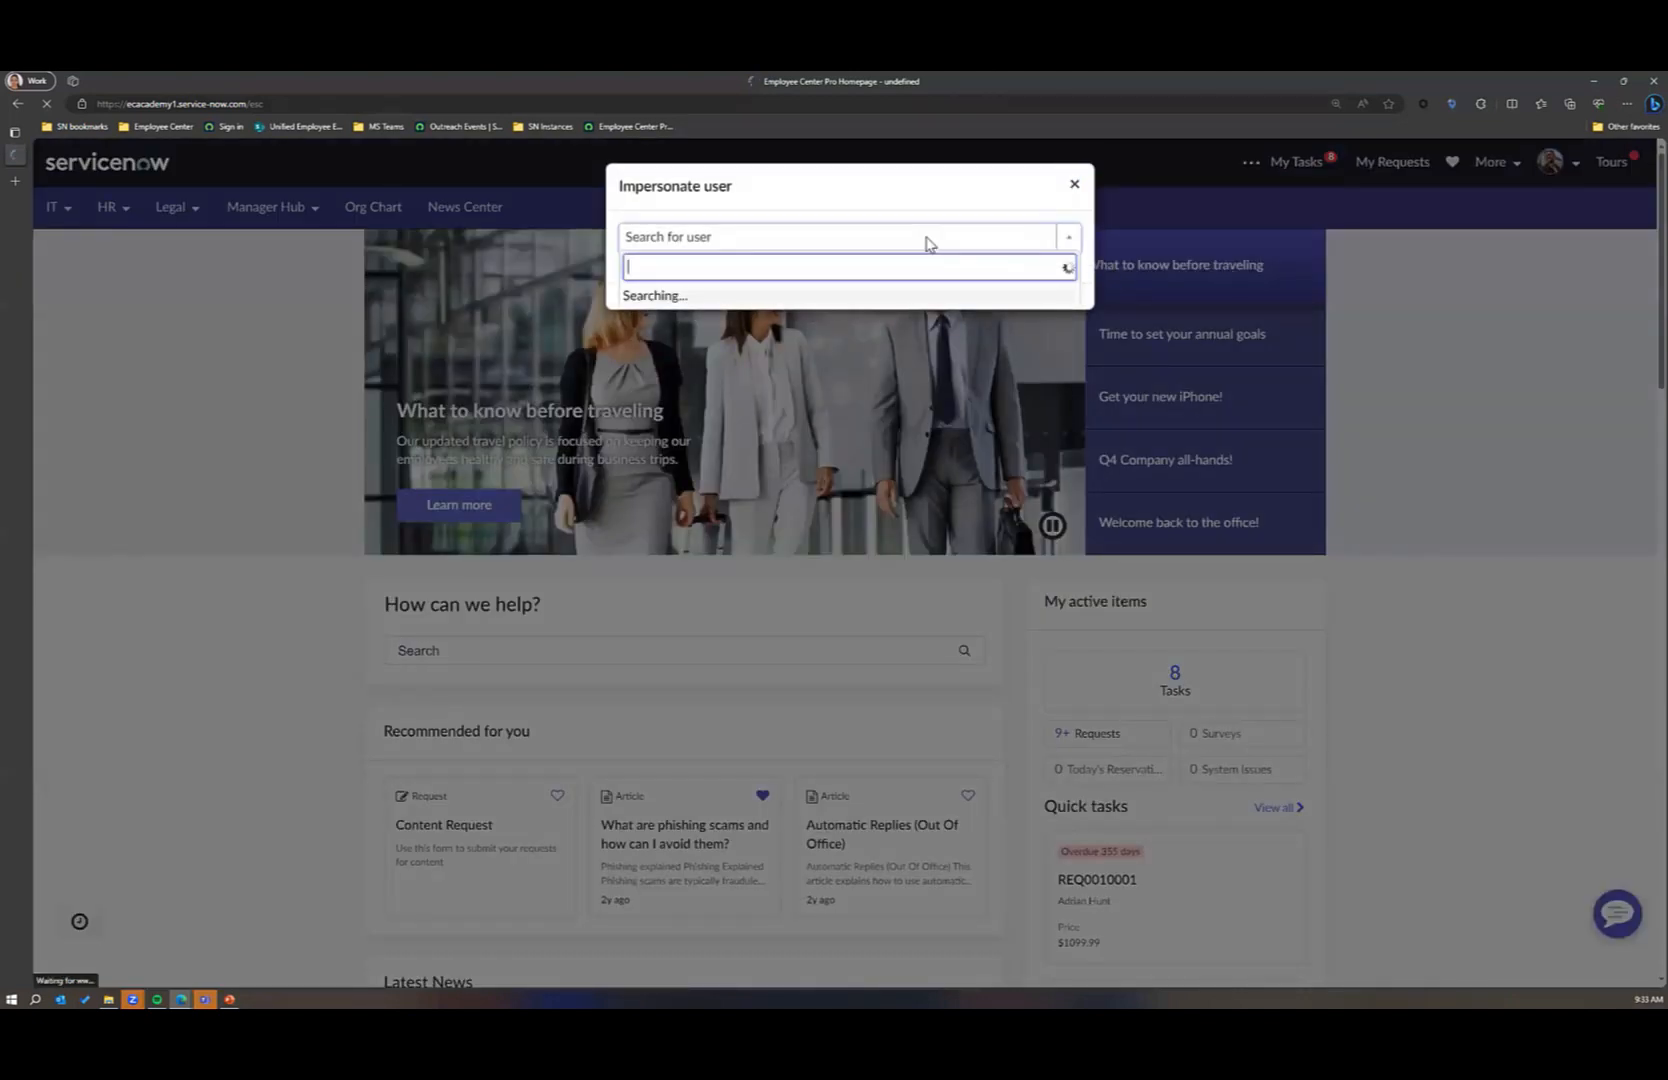
{"action": "type", "text": "abel"}
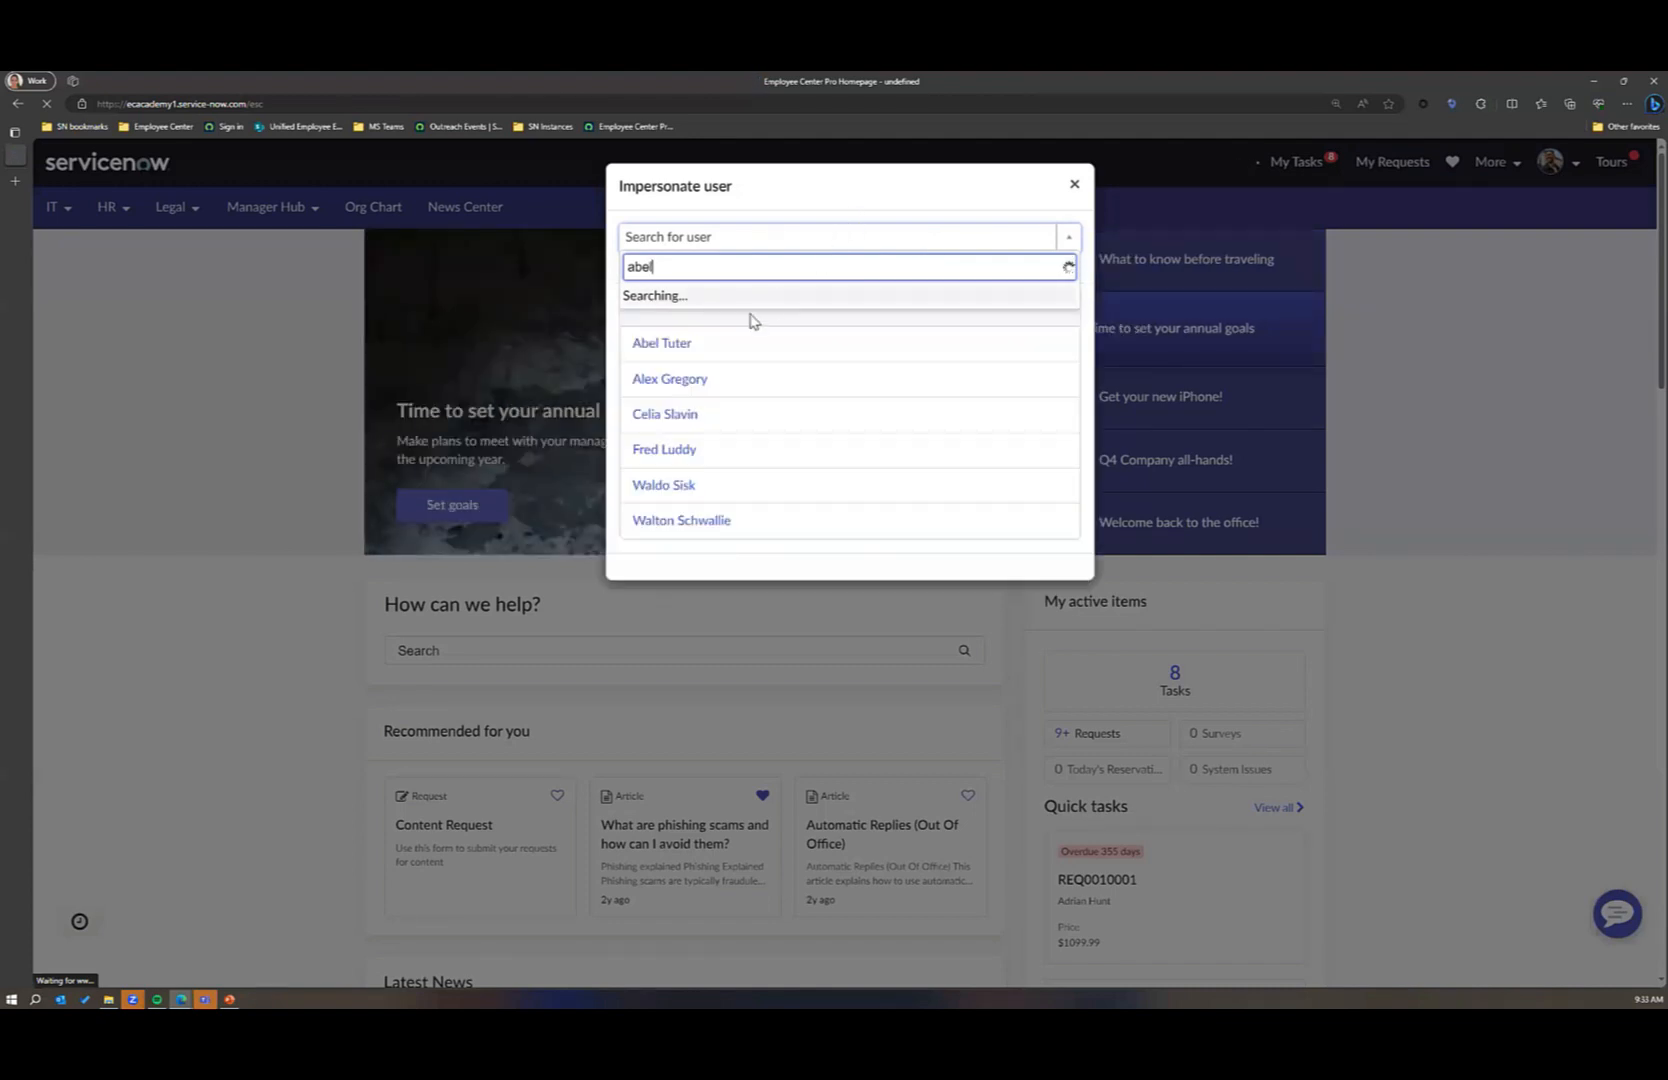
{"action": "left_click", "coordinate": [670, 346]}
{"action": "left_click", "coordinate": [671, 347]}
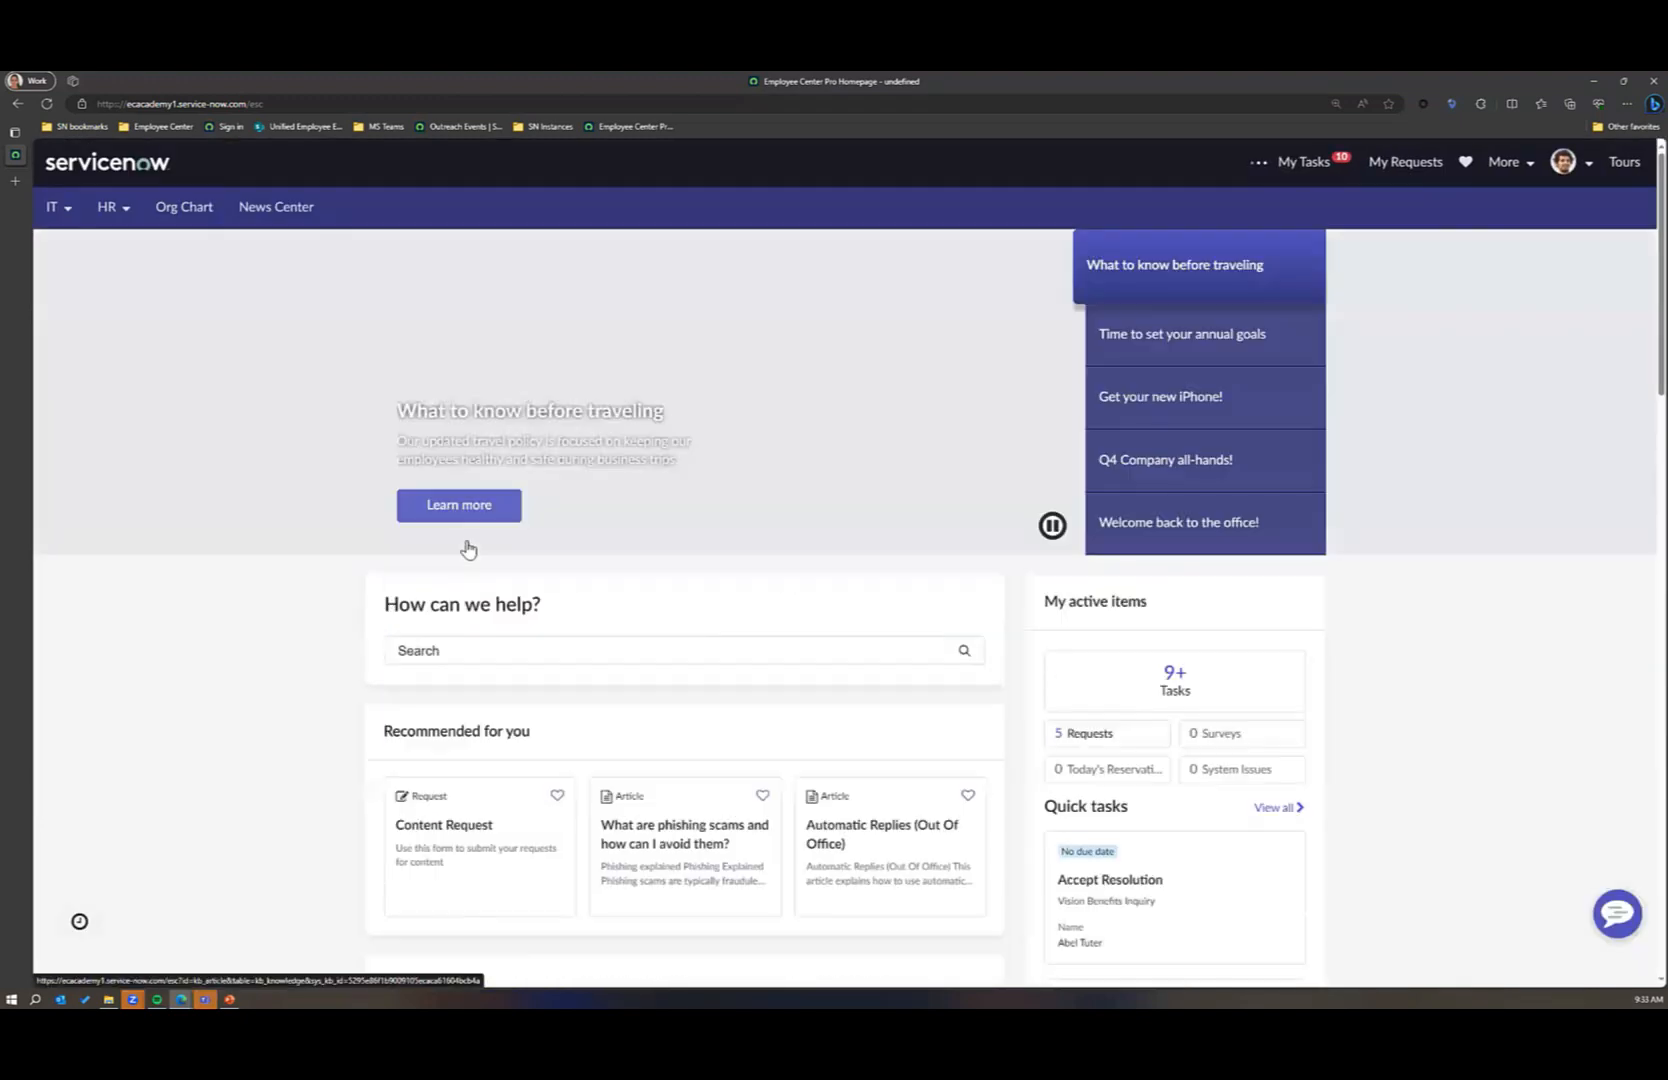
Step: Open the recommended Content Request form and enter "all employees" as the audience that should see the communication
{"action": "scroll", "coordinate": [437, 735], "scroll_direction": "down", "scroll_amount": 1}
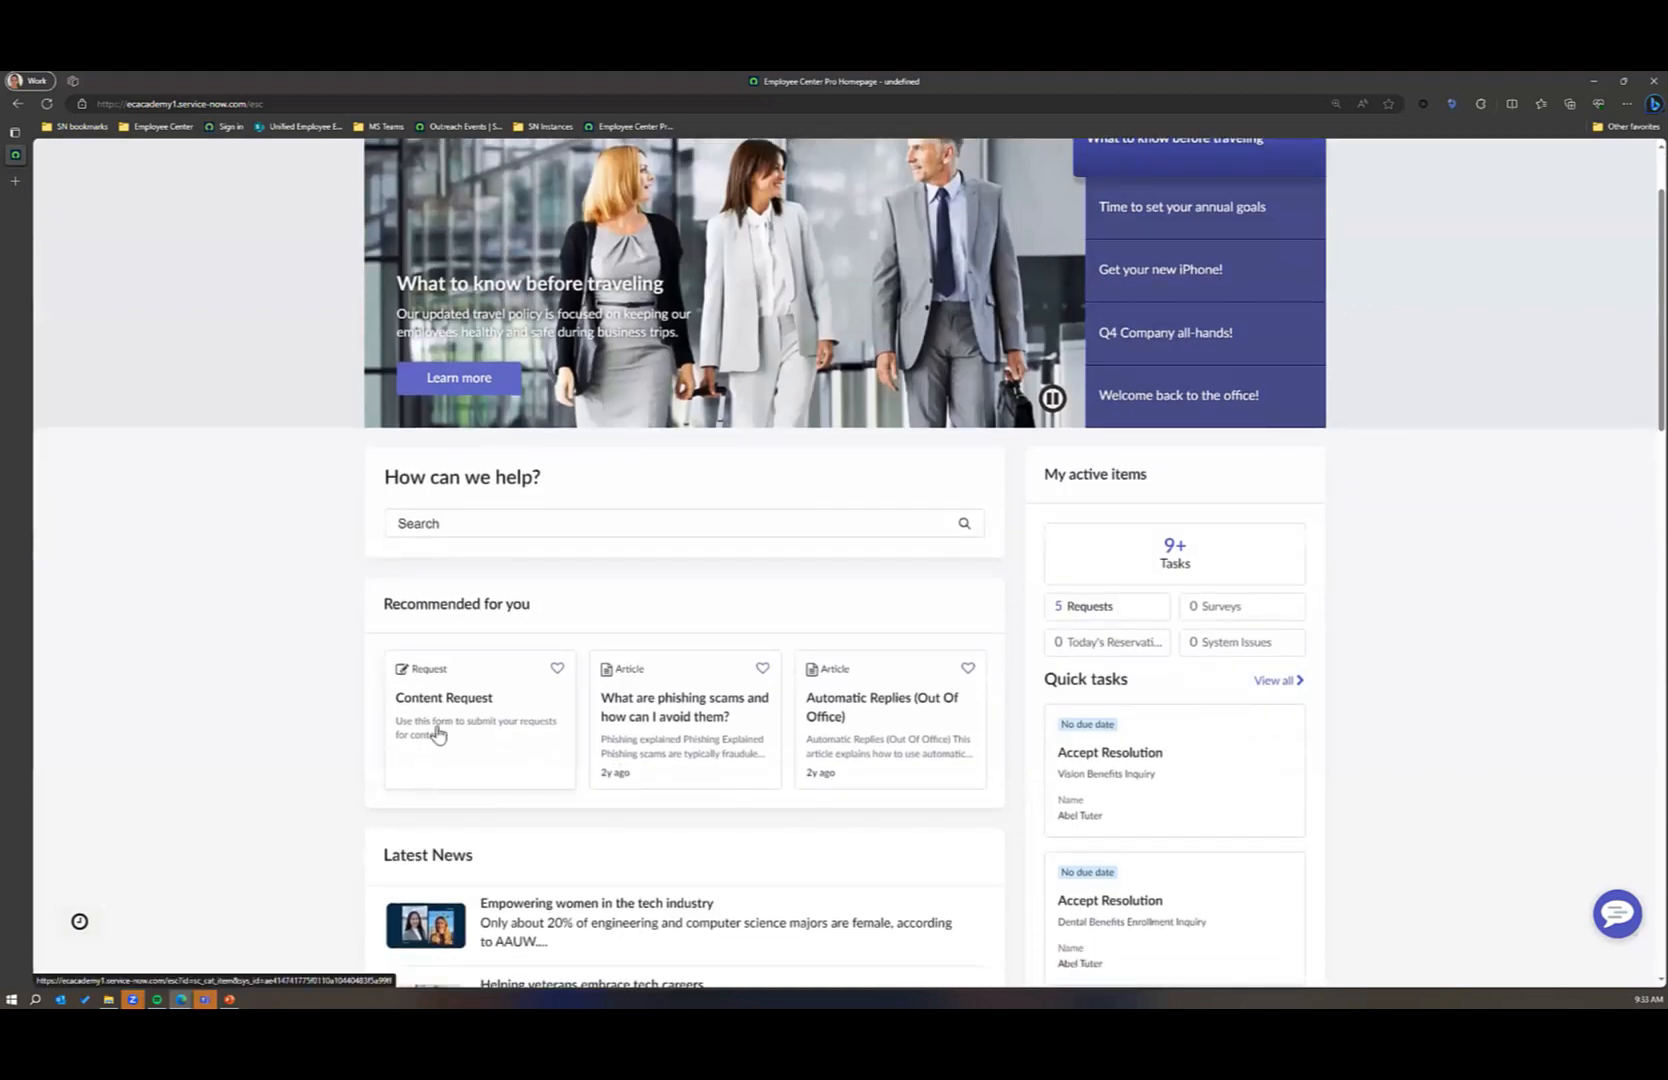
{"action": "left_click", "coordinate": [437, 734]}
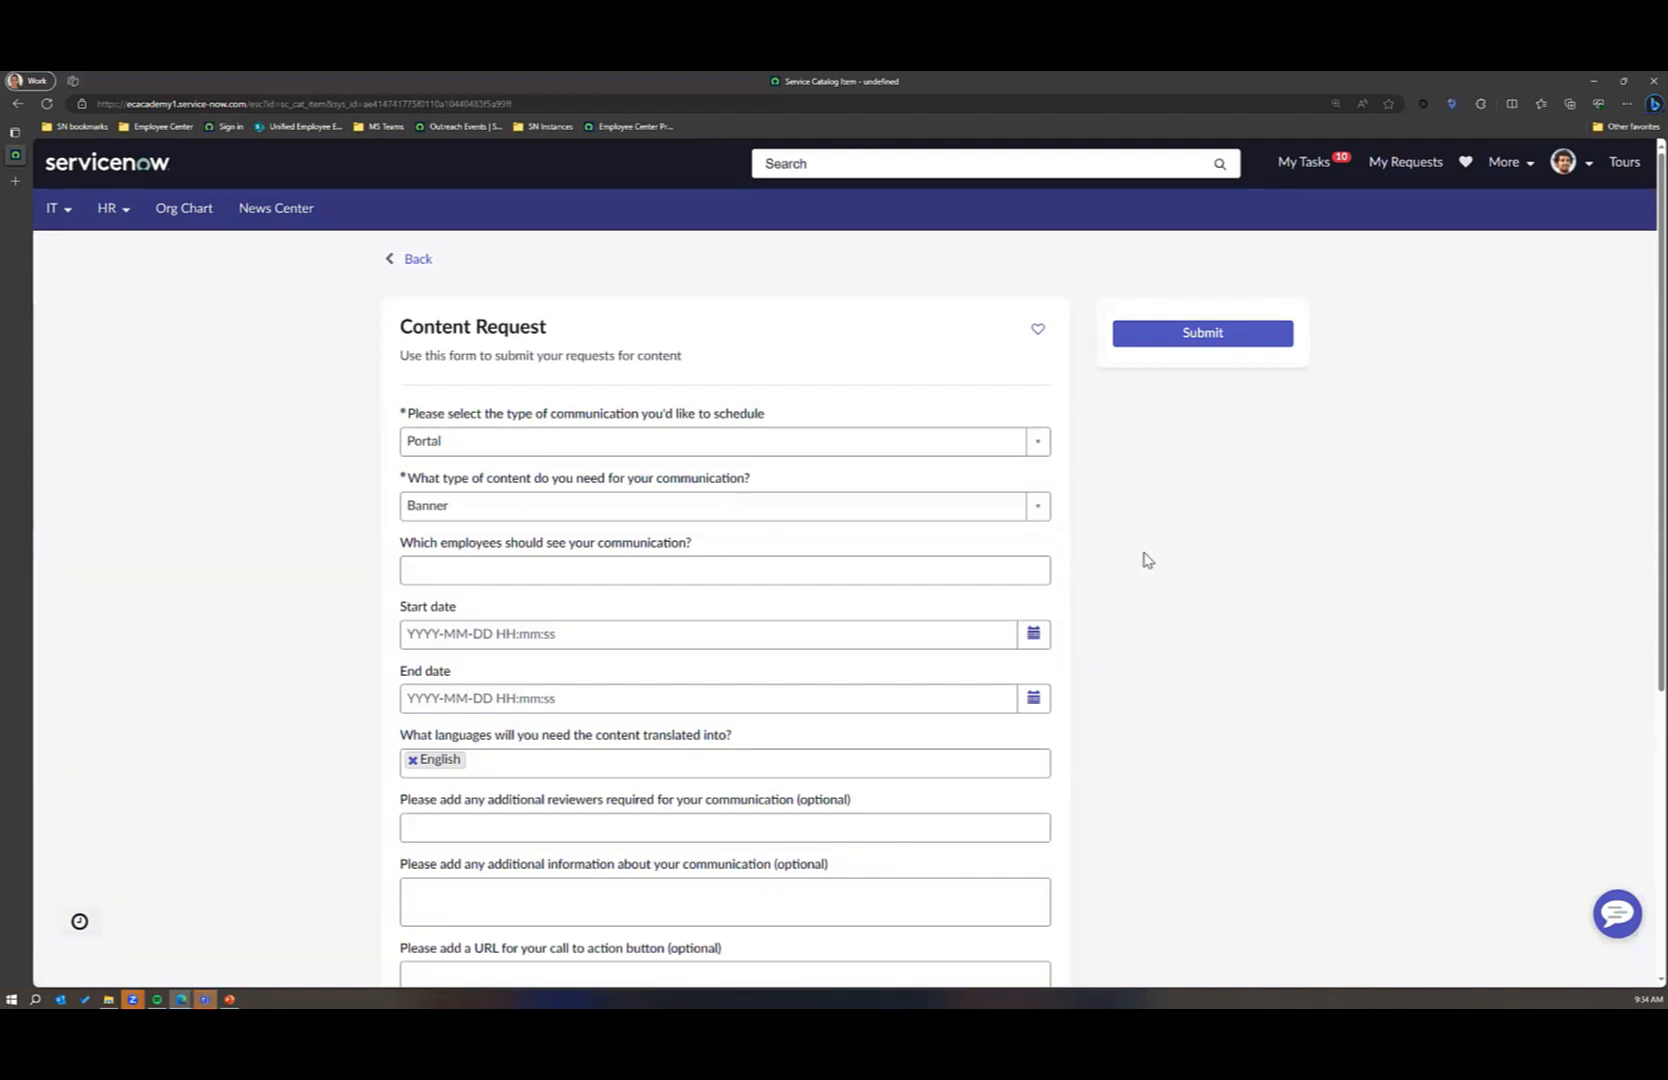
{"action": "scroll", "coordinate": [1145, 559], "scroll_direction": "down", "scroll_amount": 3}
{"action": "scroll", "coordinate": [1145, 559], "scroll_direction": "up", "scroll_amount": 4}
{"action": "left_click", "coordinate": [634, 567]}
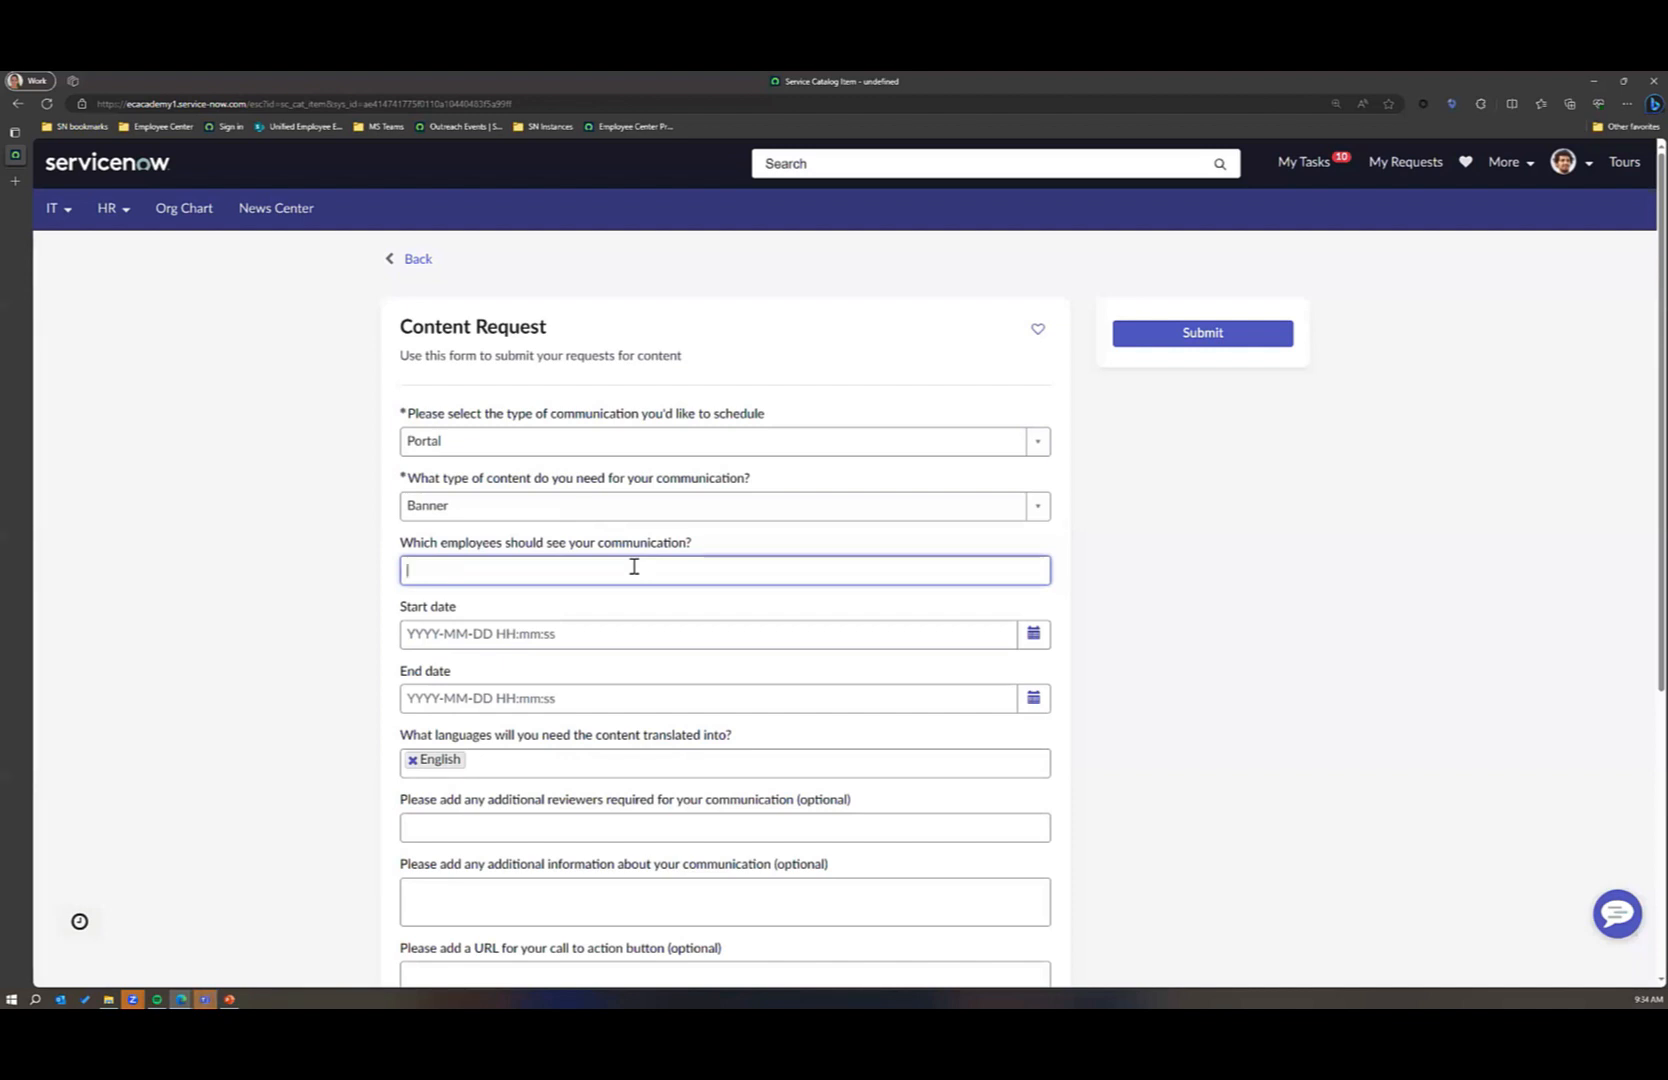
{"action": "type", "text": "all emplo"}
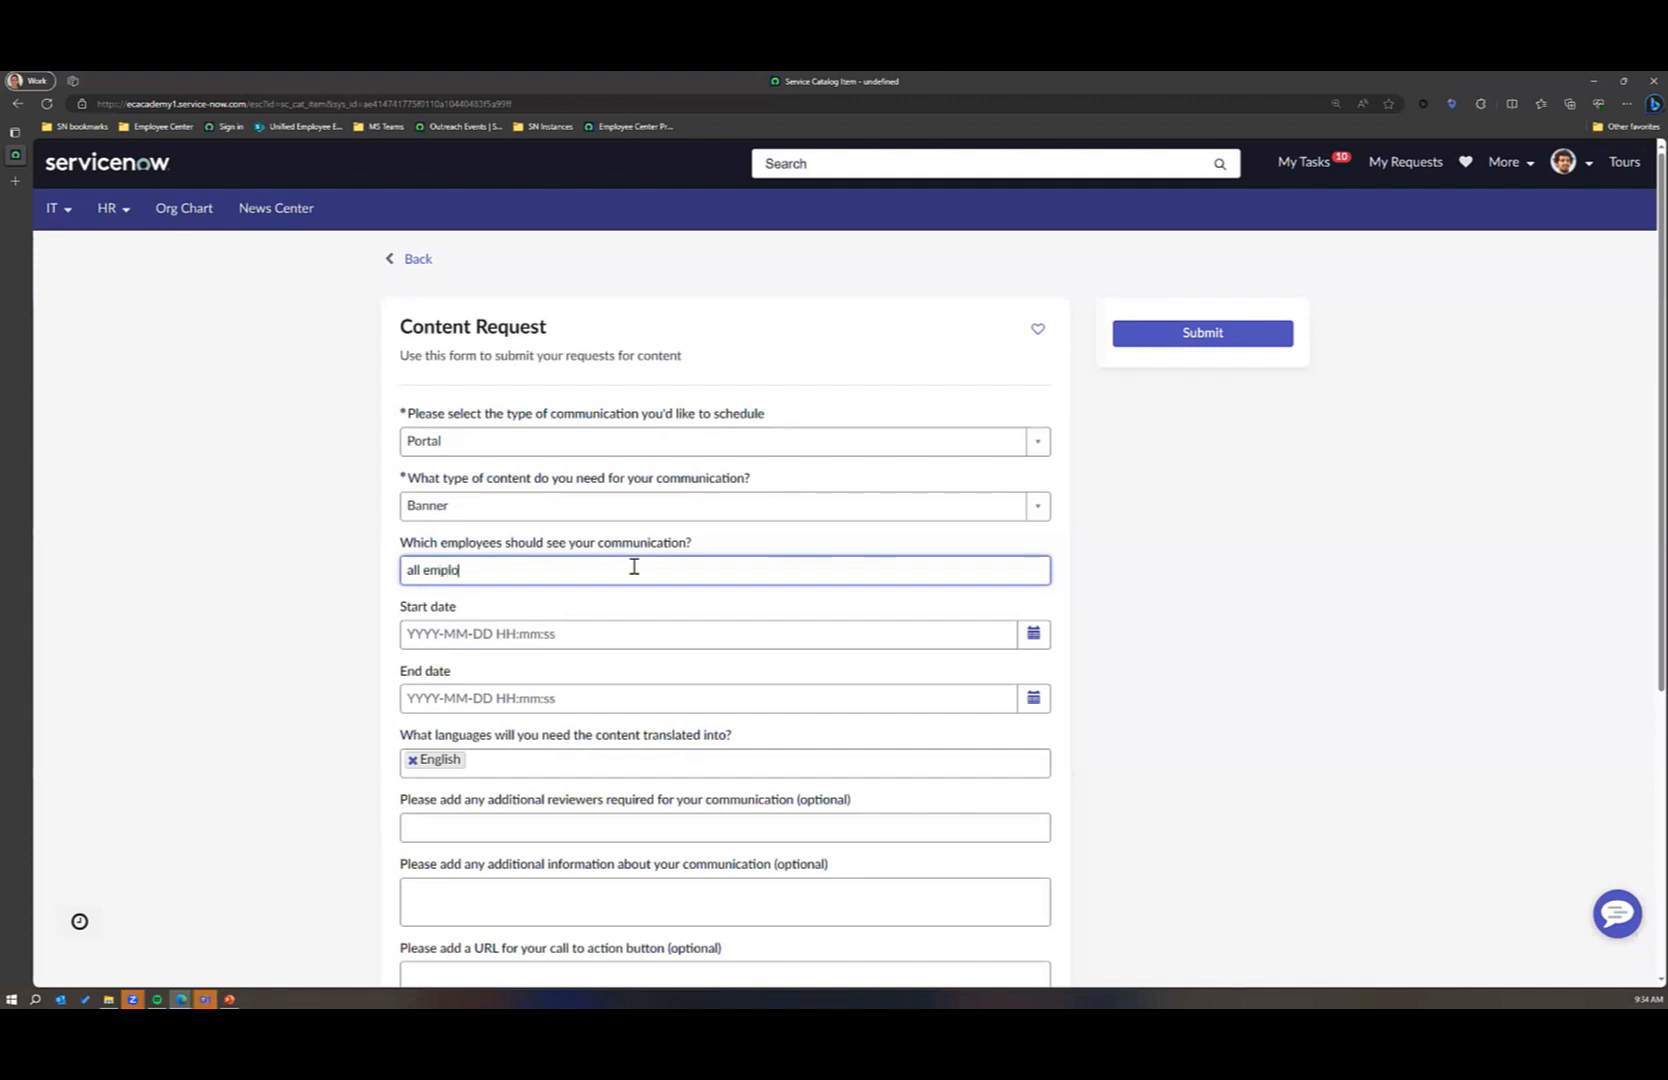
{"action": "type", "text": "yees"}
Step: Set the communication's start date to 2023-09-20 and its end date to 2023-09-27, keeping the default times
{"action": "left_click", "coordinate": [1041, 642]}
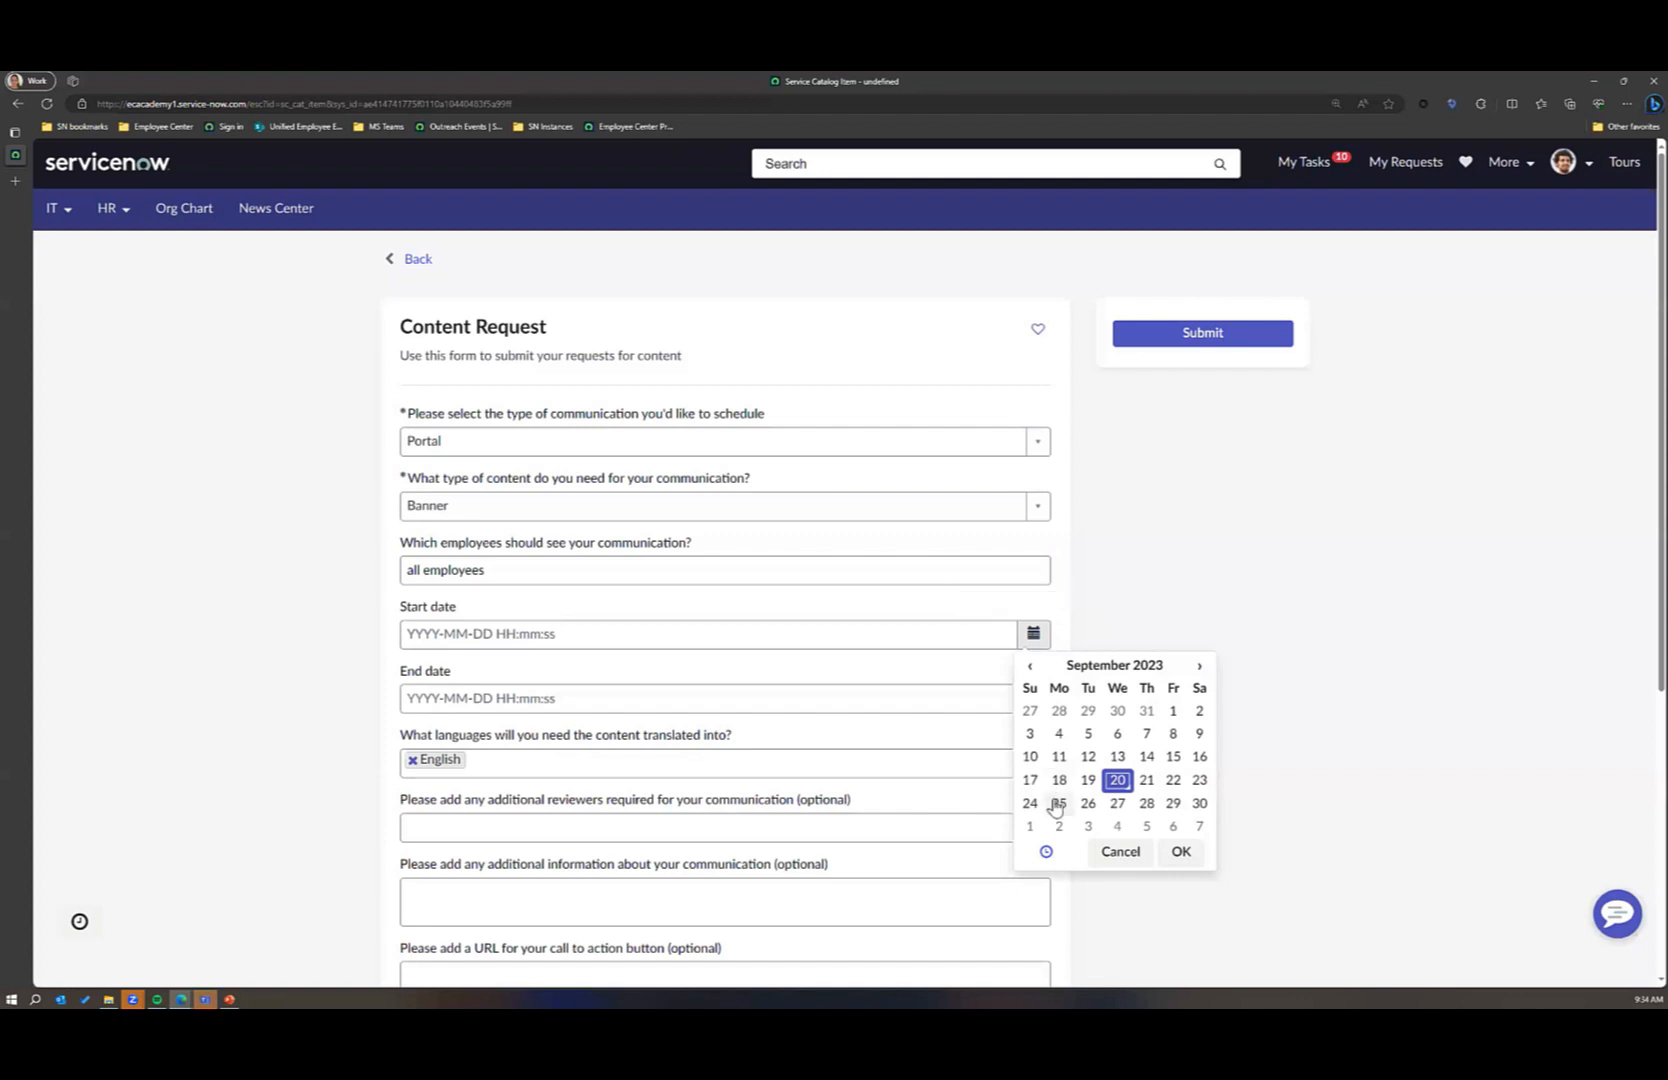
{"action": "left_click", "coordinate": [1058, 802]}
{"action": "left_click", "coordinate": [1118, 780]}
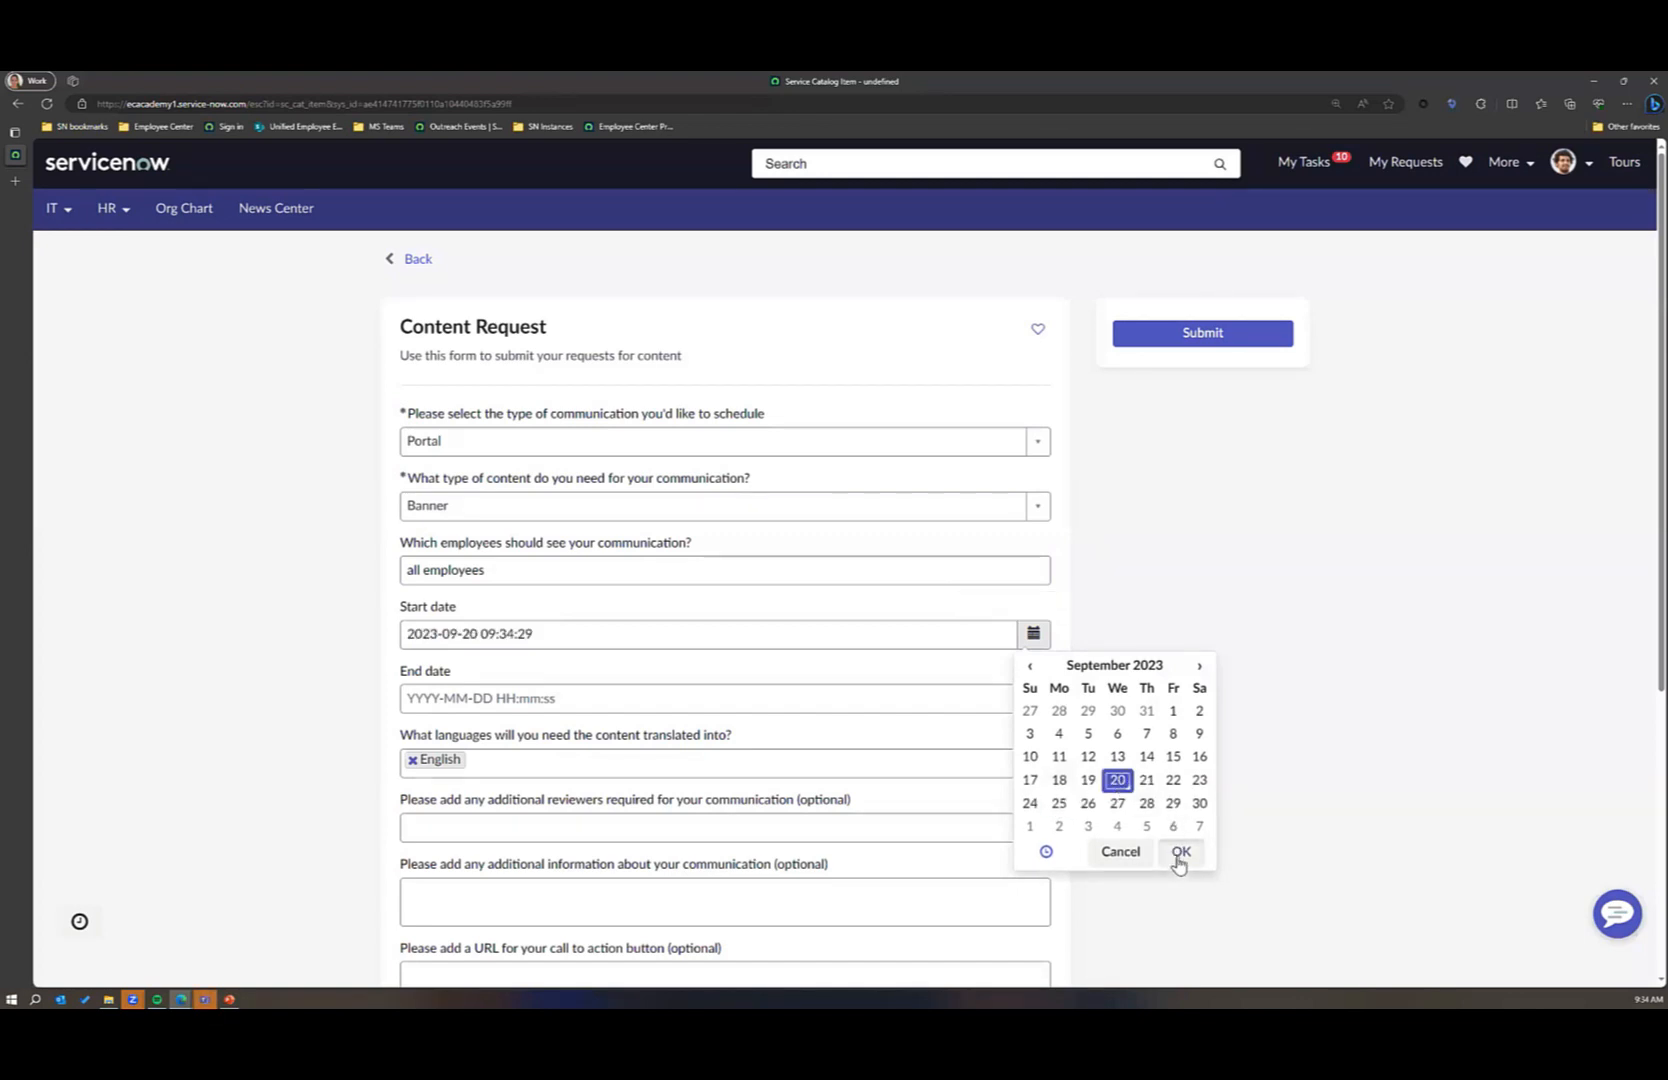
{"action": "left_click", "coordinate": [1180, 855]}
{"action": "left_click", "coordinate": [1033, 697]}
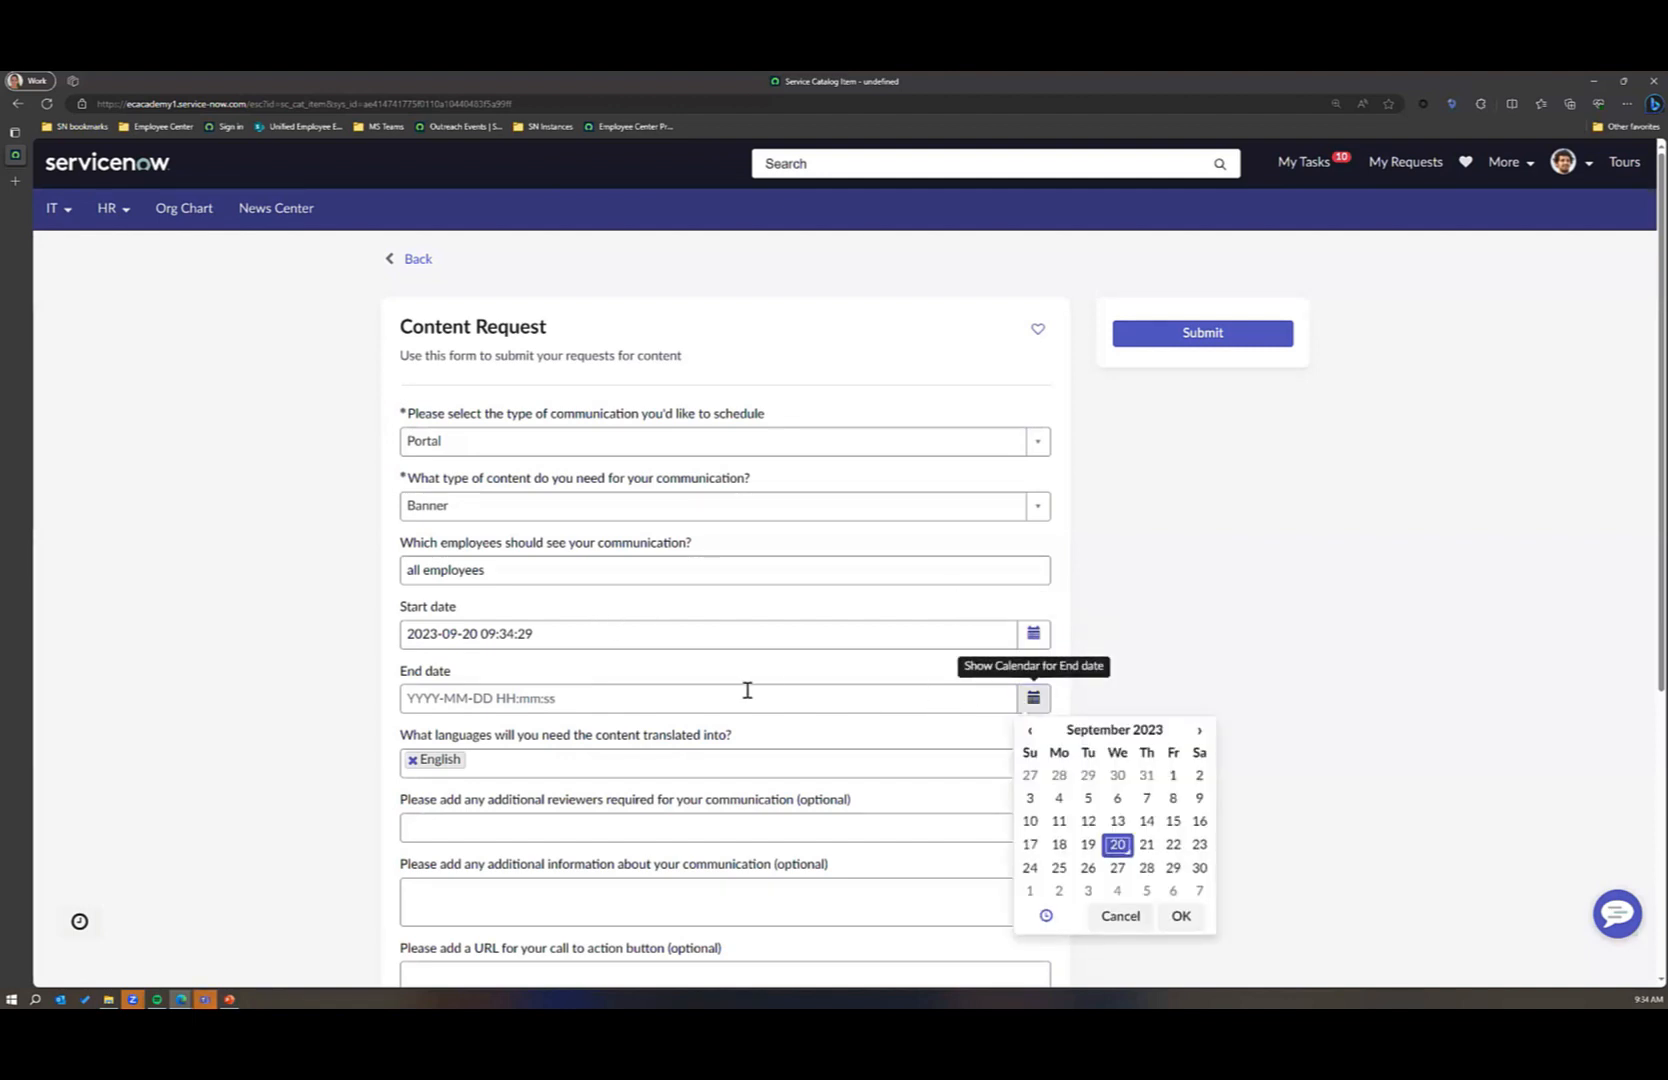
{"action": "left_click", "coordinate": [1117, 867]}
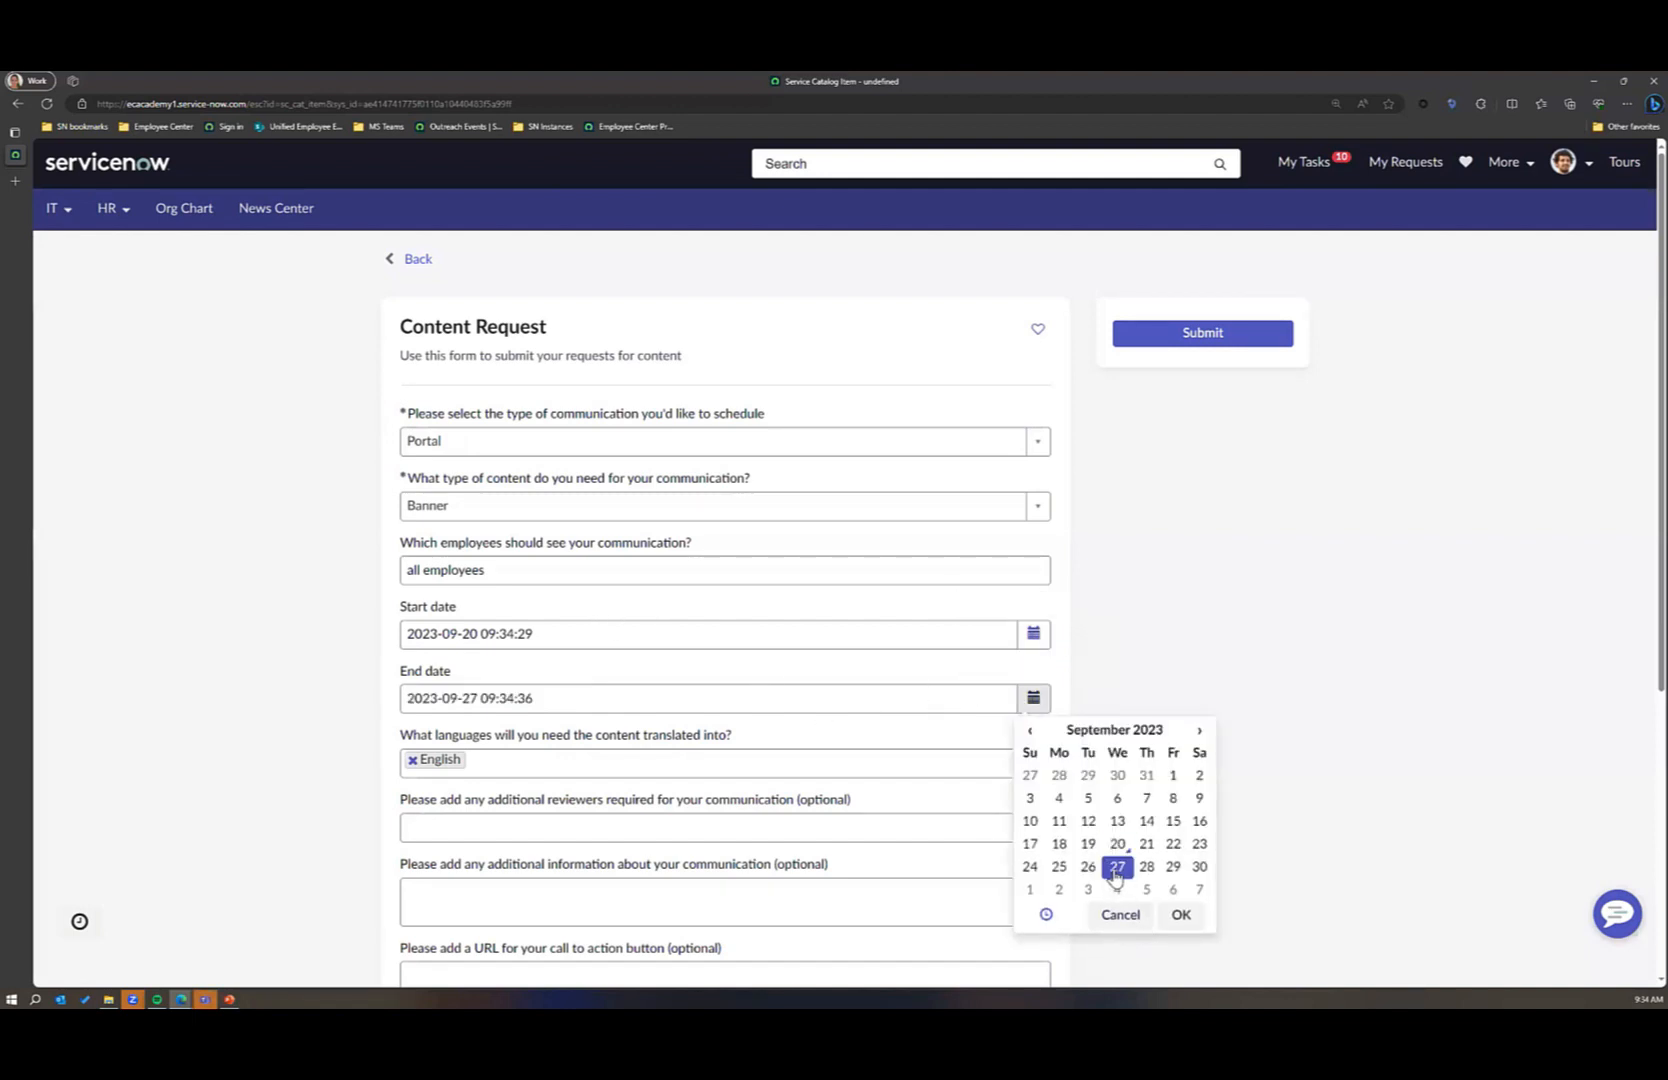
{"action": "left_click", "coordinate": [1180, 914]}
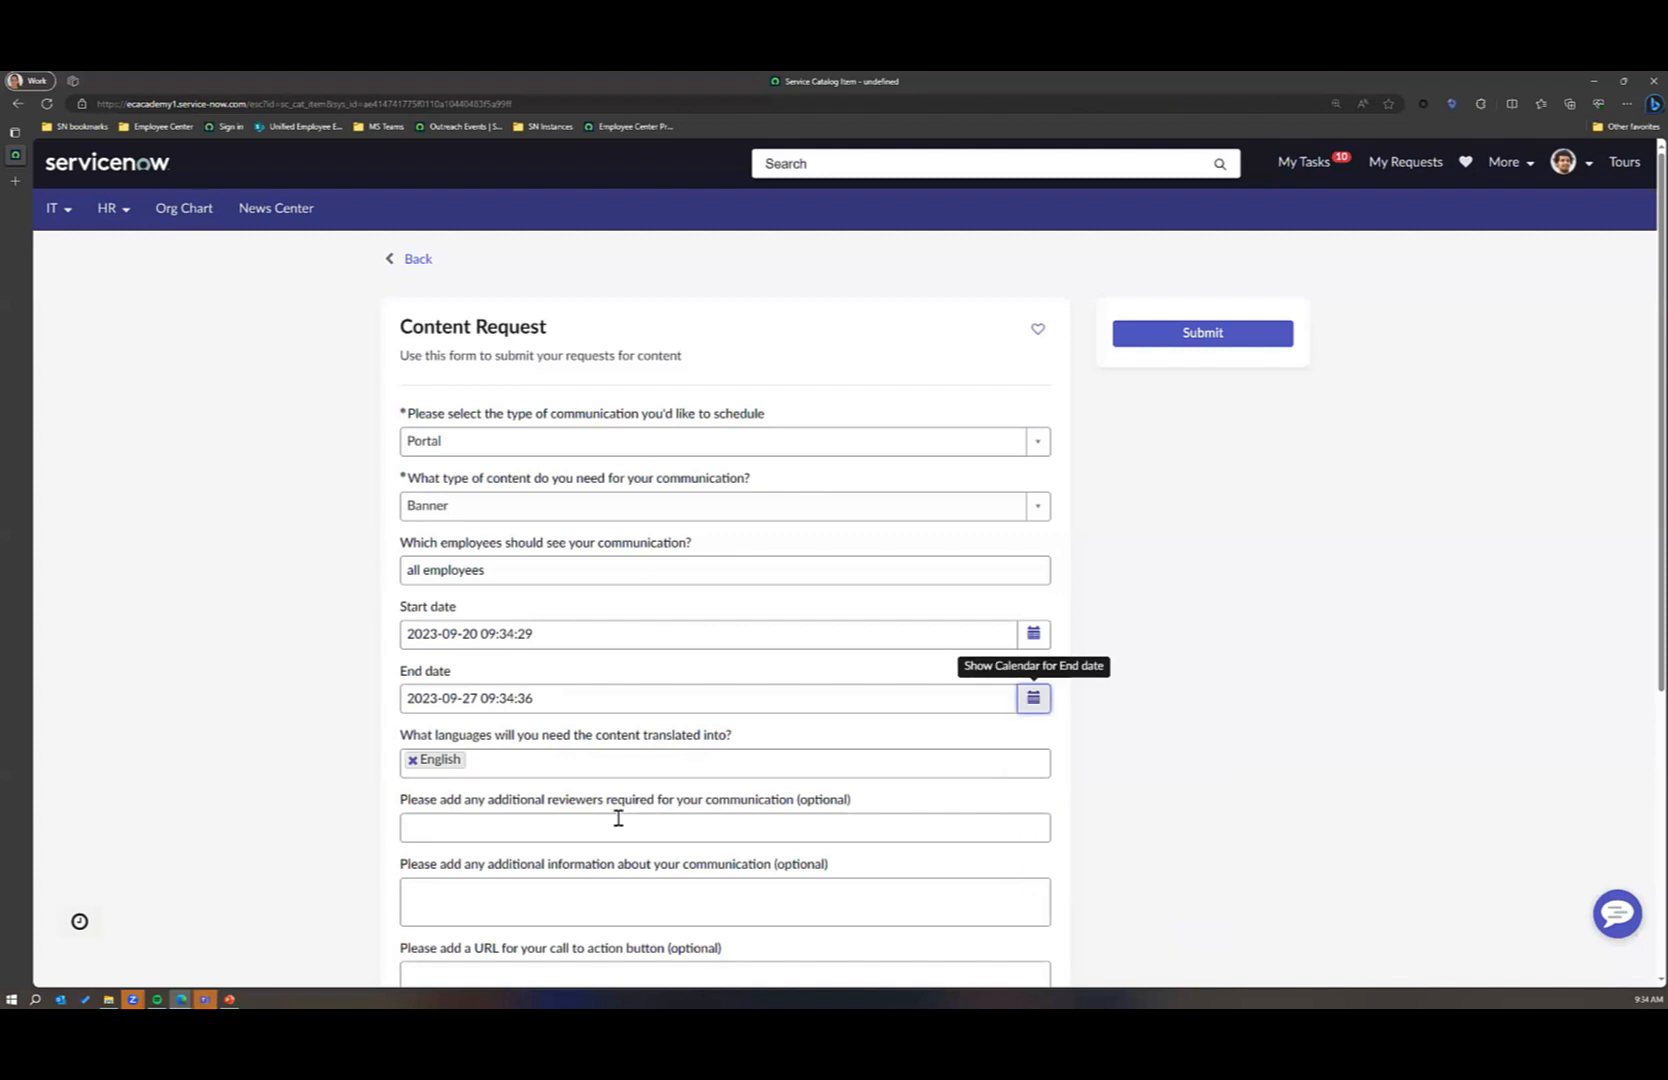
Step: Look up the additional reviewer by first name and add the second matching person to the request
{"action": "scroll", "coordinate": [670, 815], "scroll_direction": "down", "scroll_amount": 1}
{"action": "left_click", "coordinate": [651, 700]}
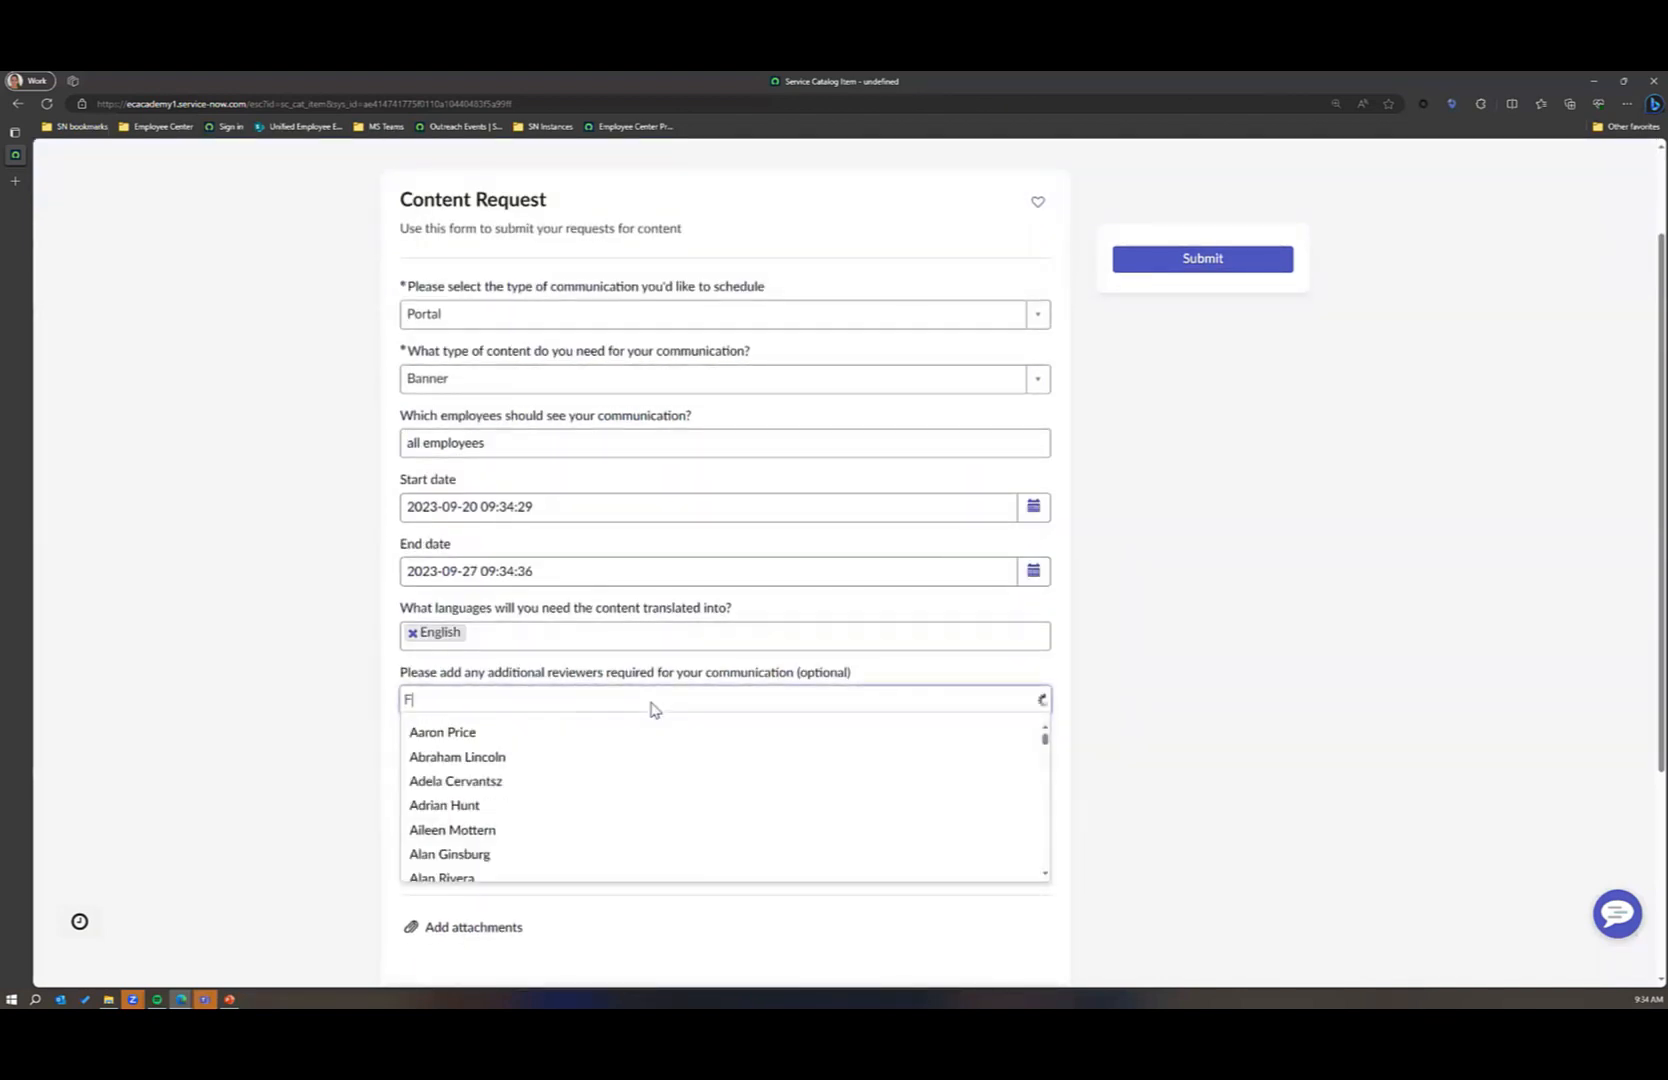
{"action": "type", "text": "Fred"}
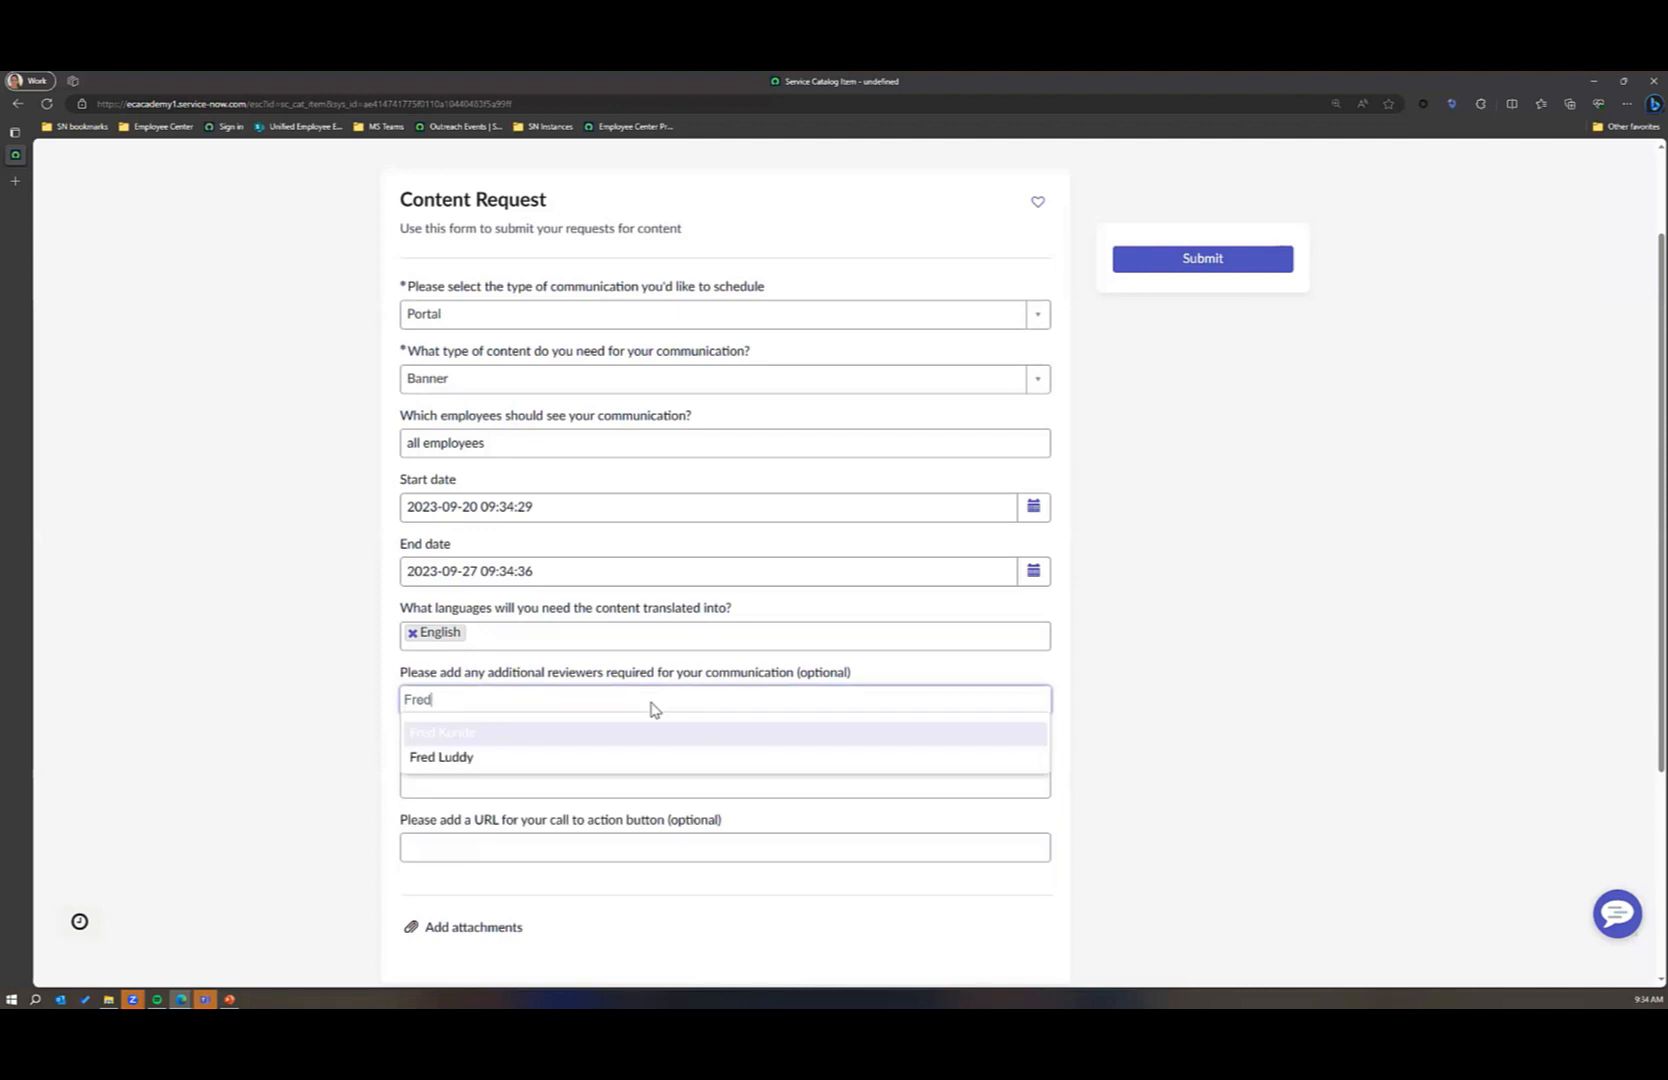
{"action": "left_click", "coordinate": [481, 759]}
Step: Enter "Fitness and Sports Community created for all employees to participate in." as the additional information about the communication
{"action": "left_click", "coordinate": [483, 760]}
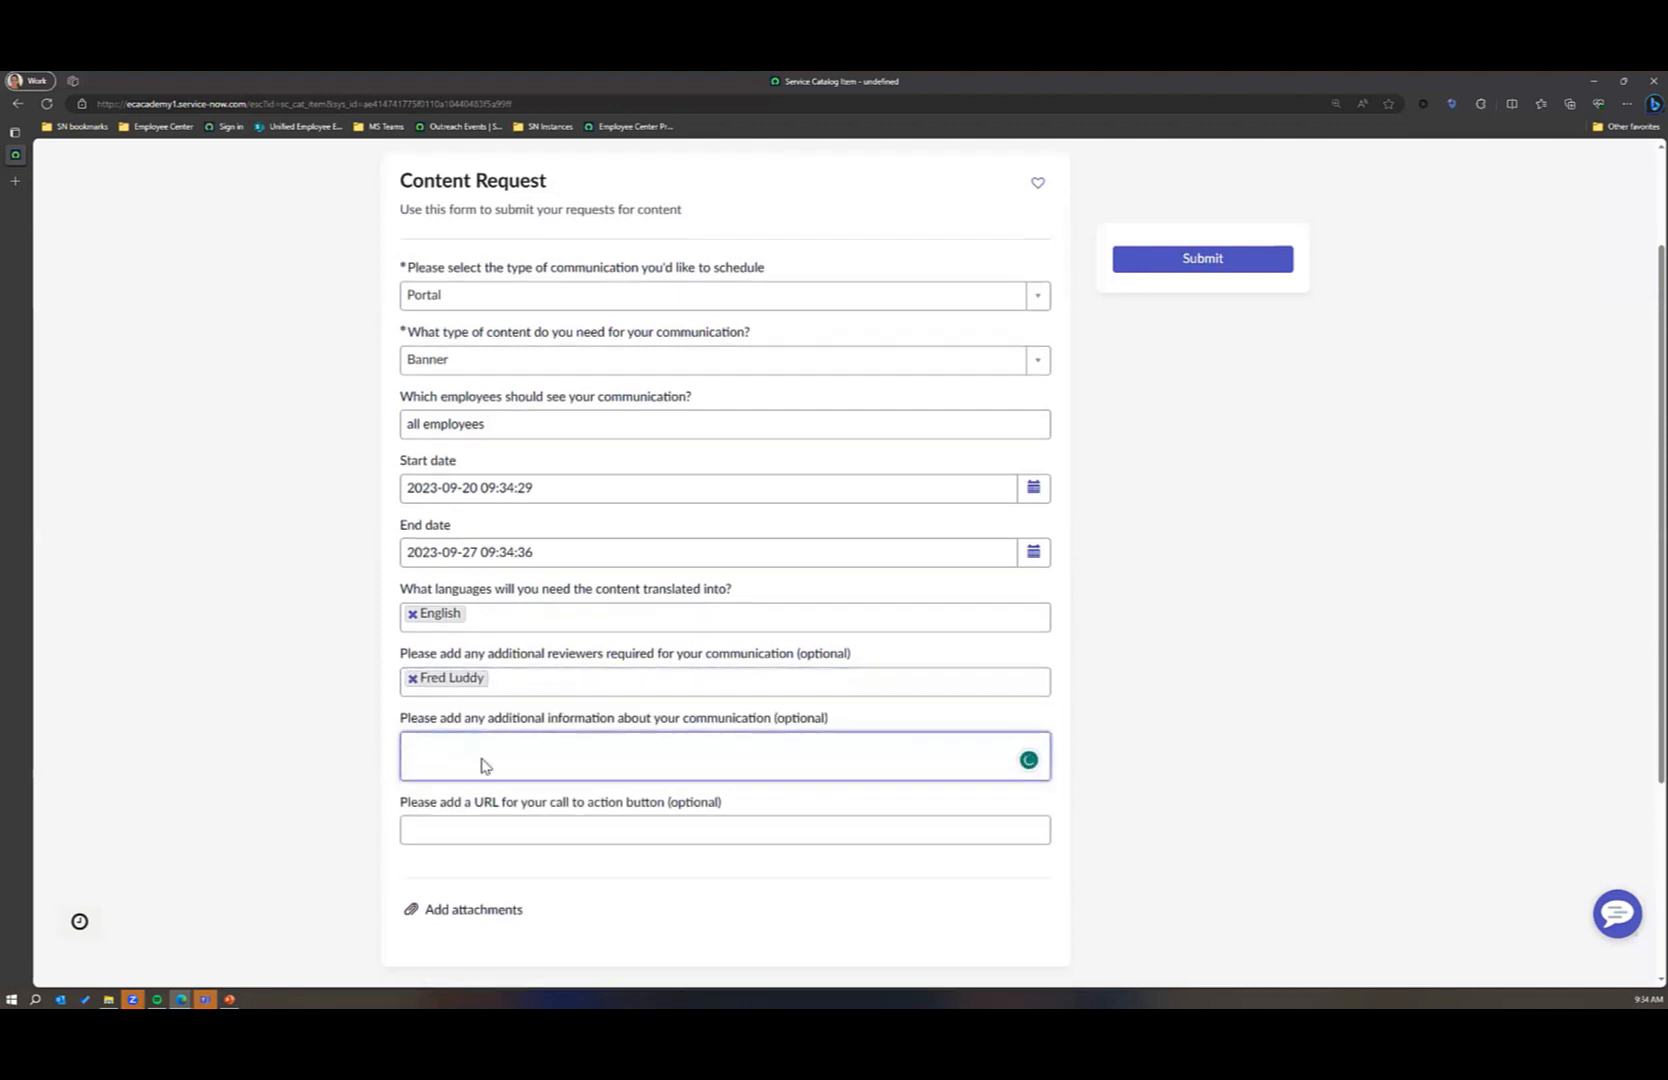
{"action": "scroll", "coordinate": [483, 762], "scroll_direction": "down", "scroll_amount": 2}
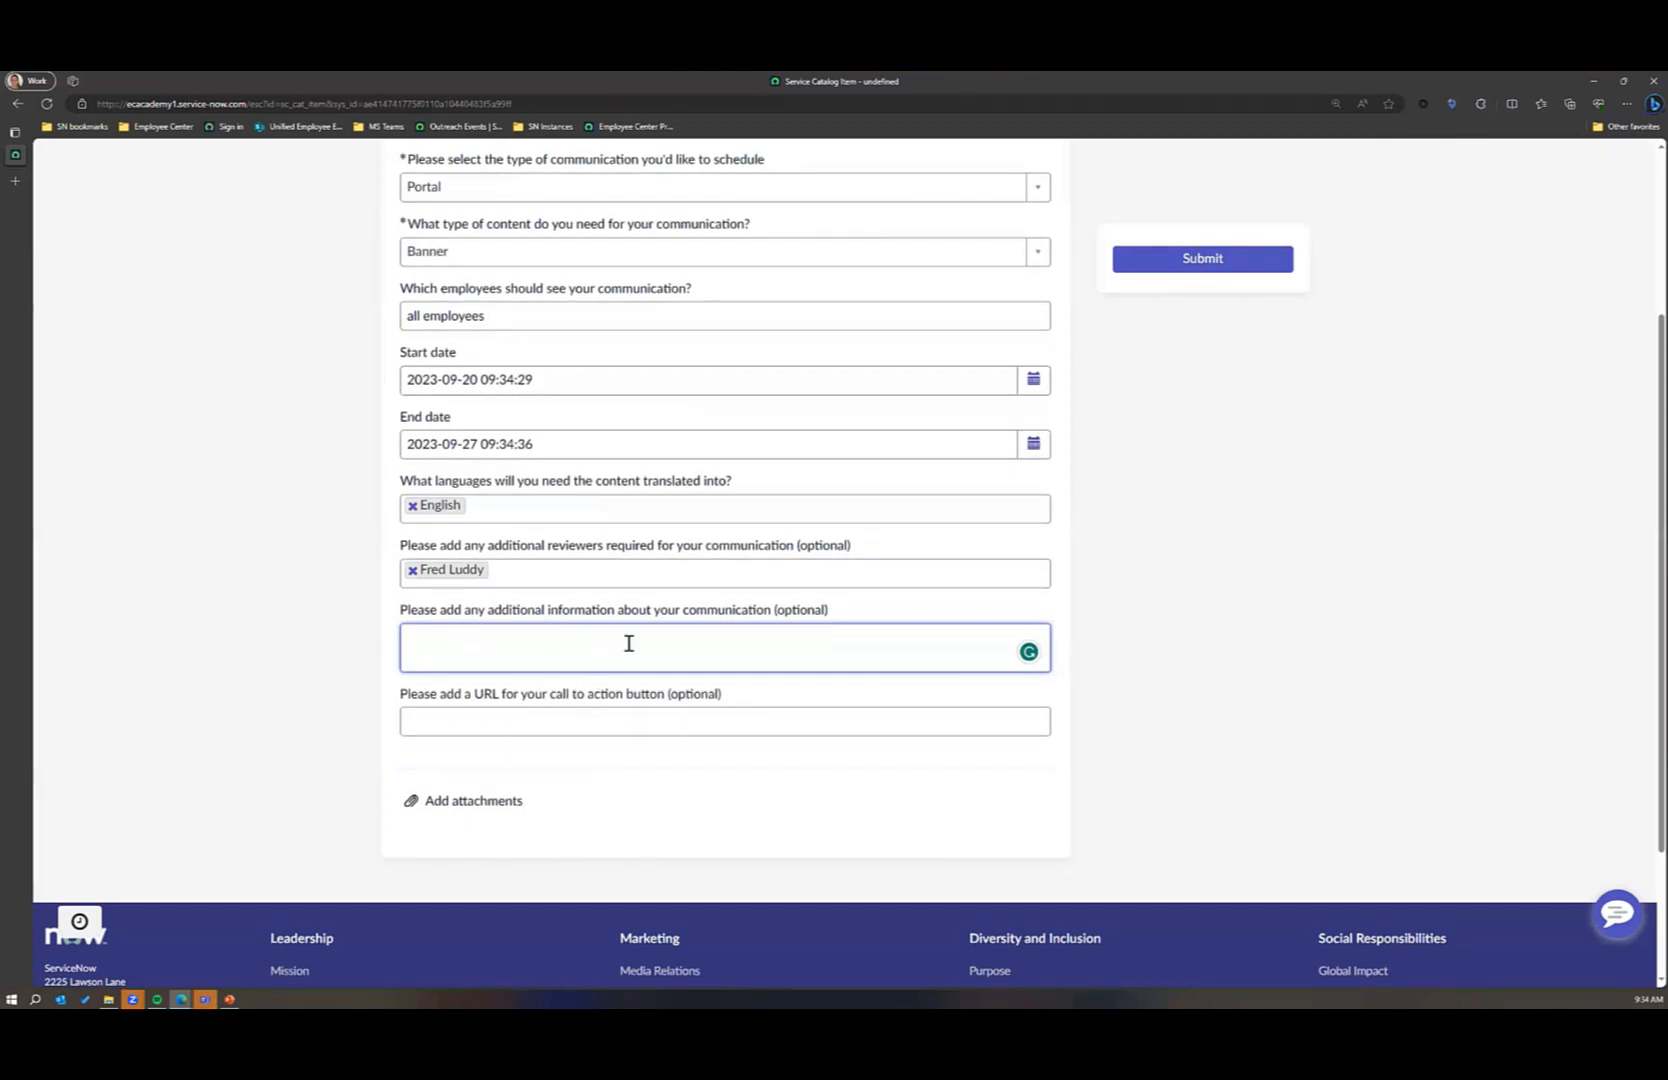
{"action": "scroll", "coordinate": [629, 644], "scroll_direction": "down", "scroll_amount": 2}
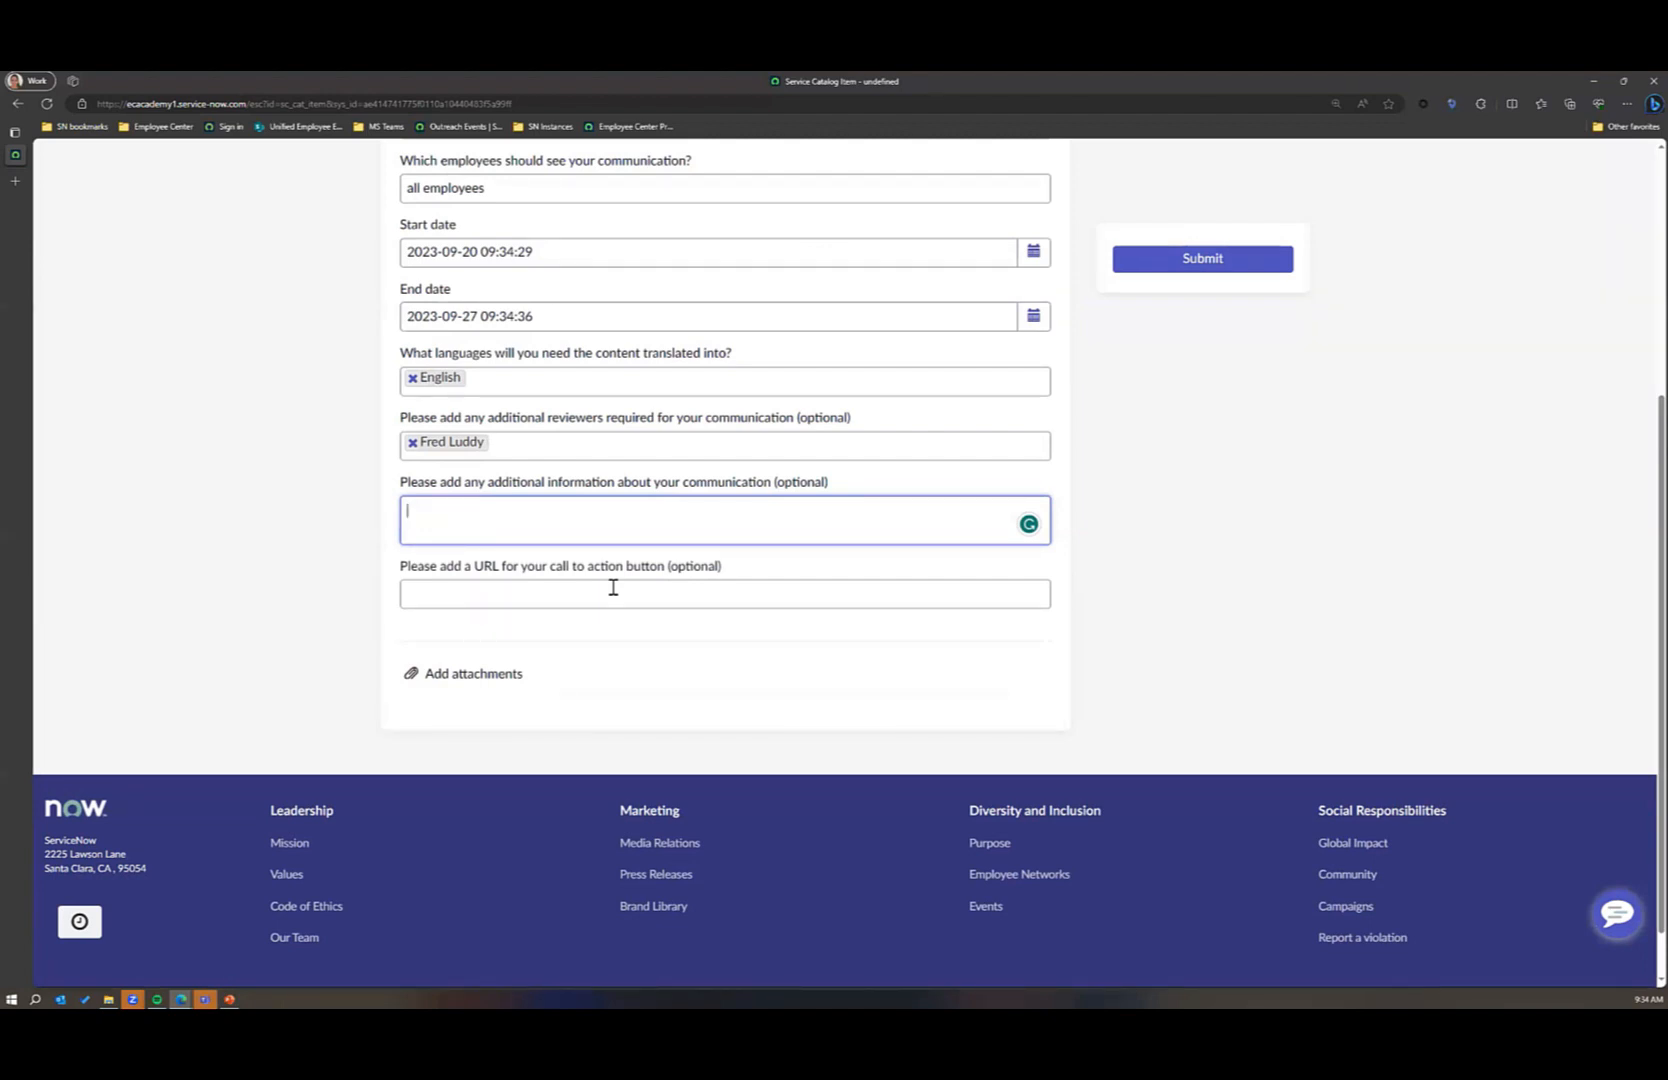
{"action": "type", "text": "Fit"}
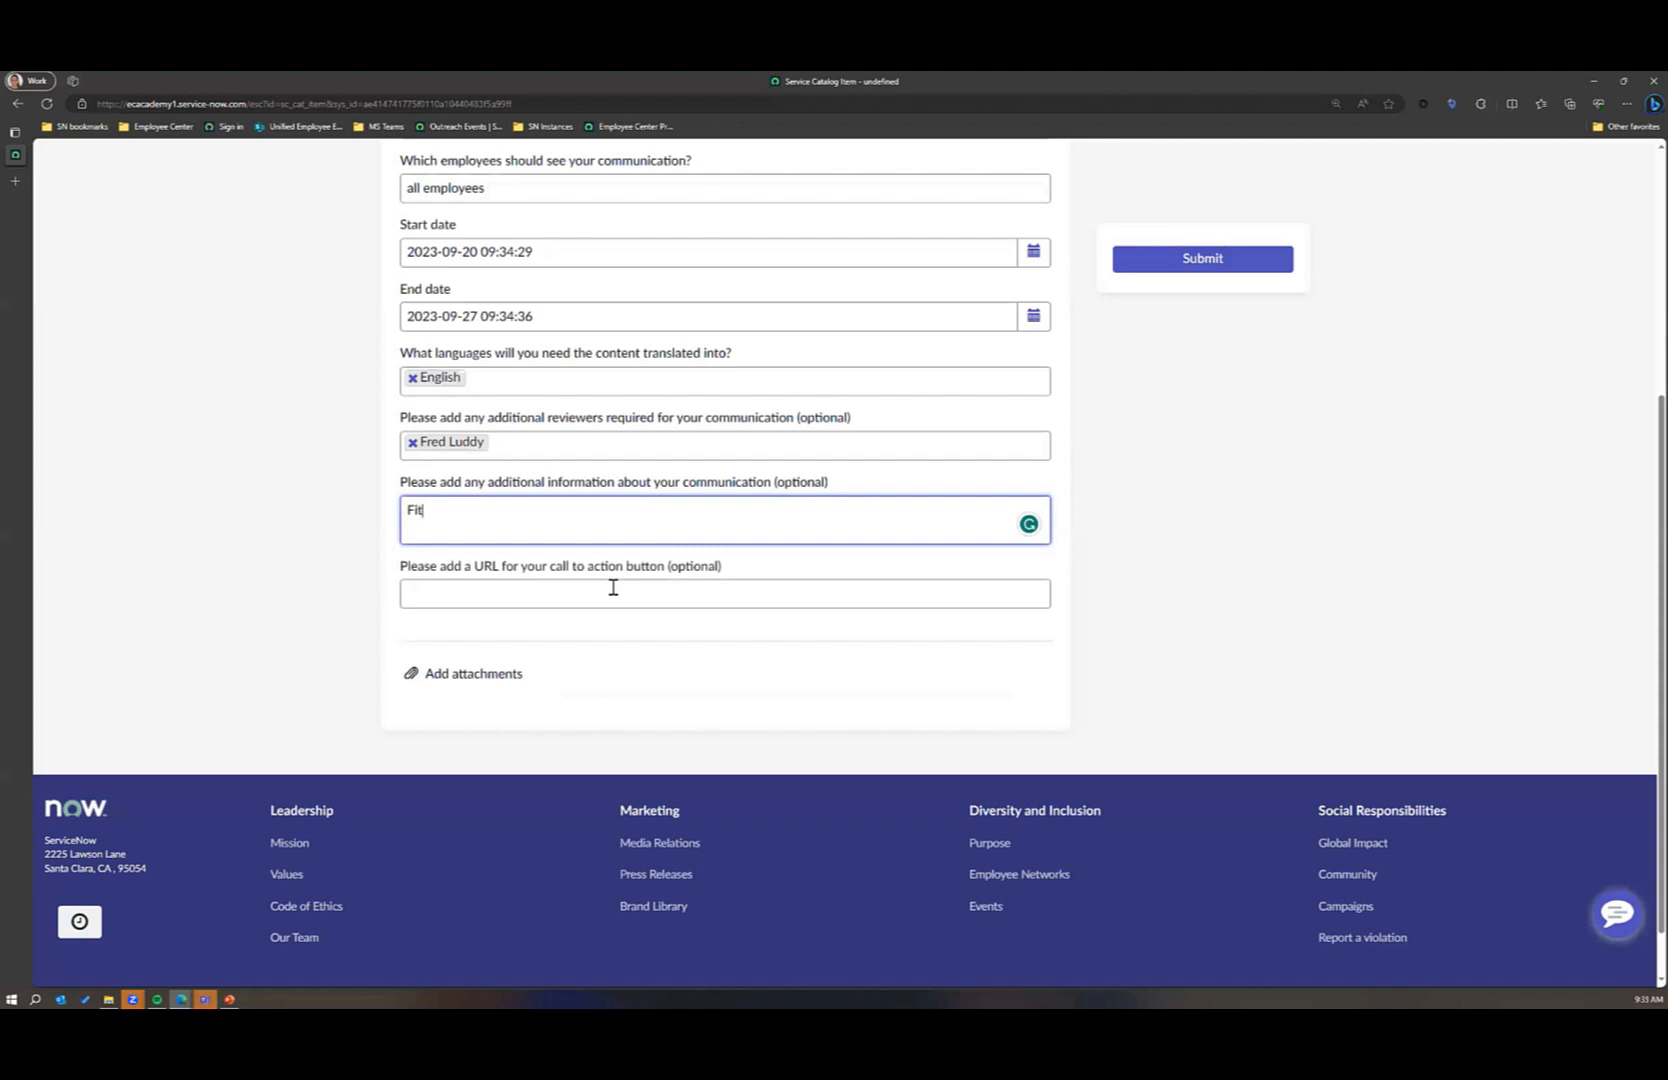
{"action": "type", "text": "ness and Sports community"}
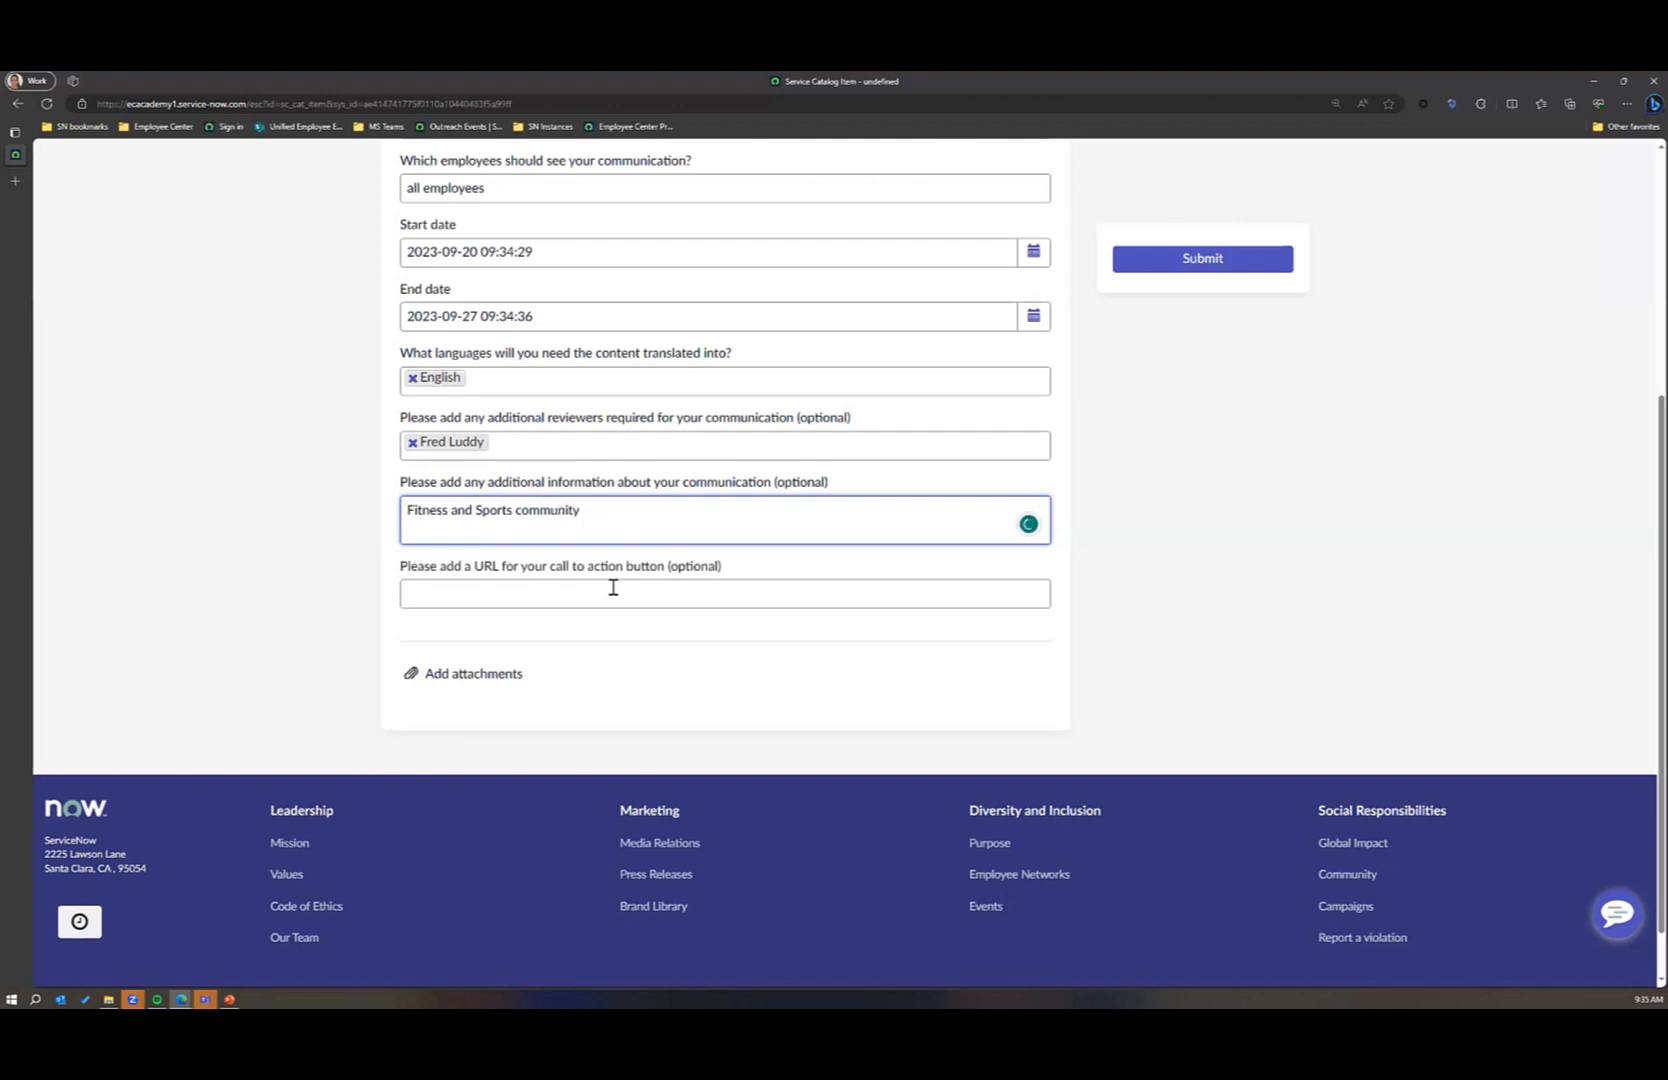
{"action": "left_click", "coordinate": [523, 512]}
{"action": "key", "text": "BackSpace"}
{"action": "type", "text": "C"}
{"action": "left_click", "coordinate": [649, 505]}
{"action": "type", "text": "created for all employees to participa"}
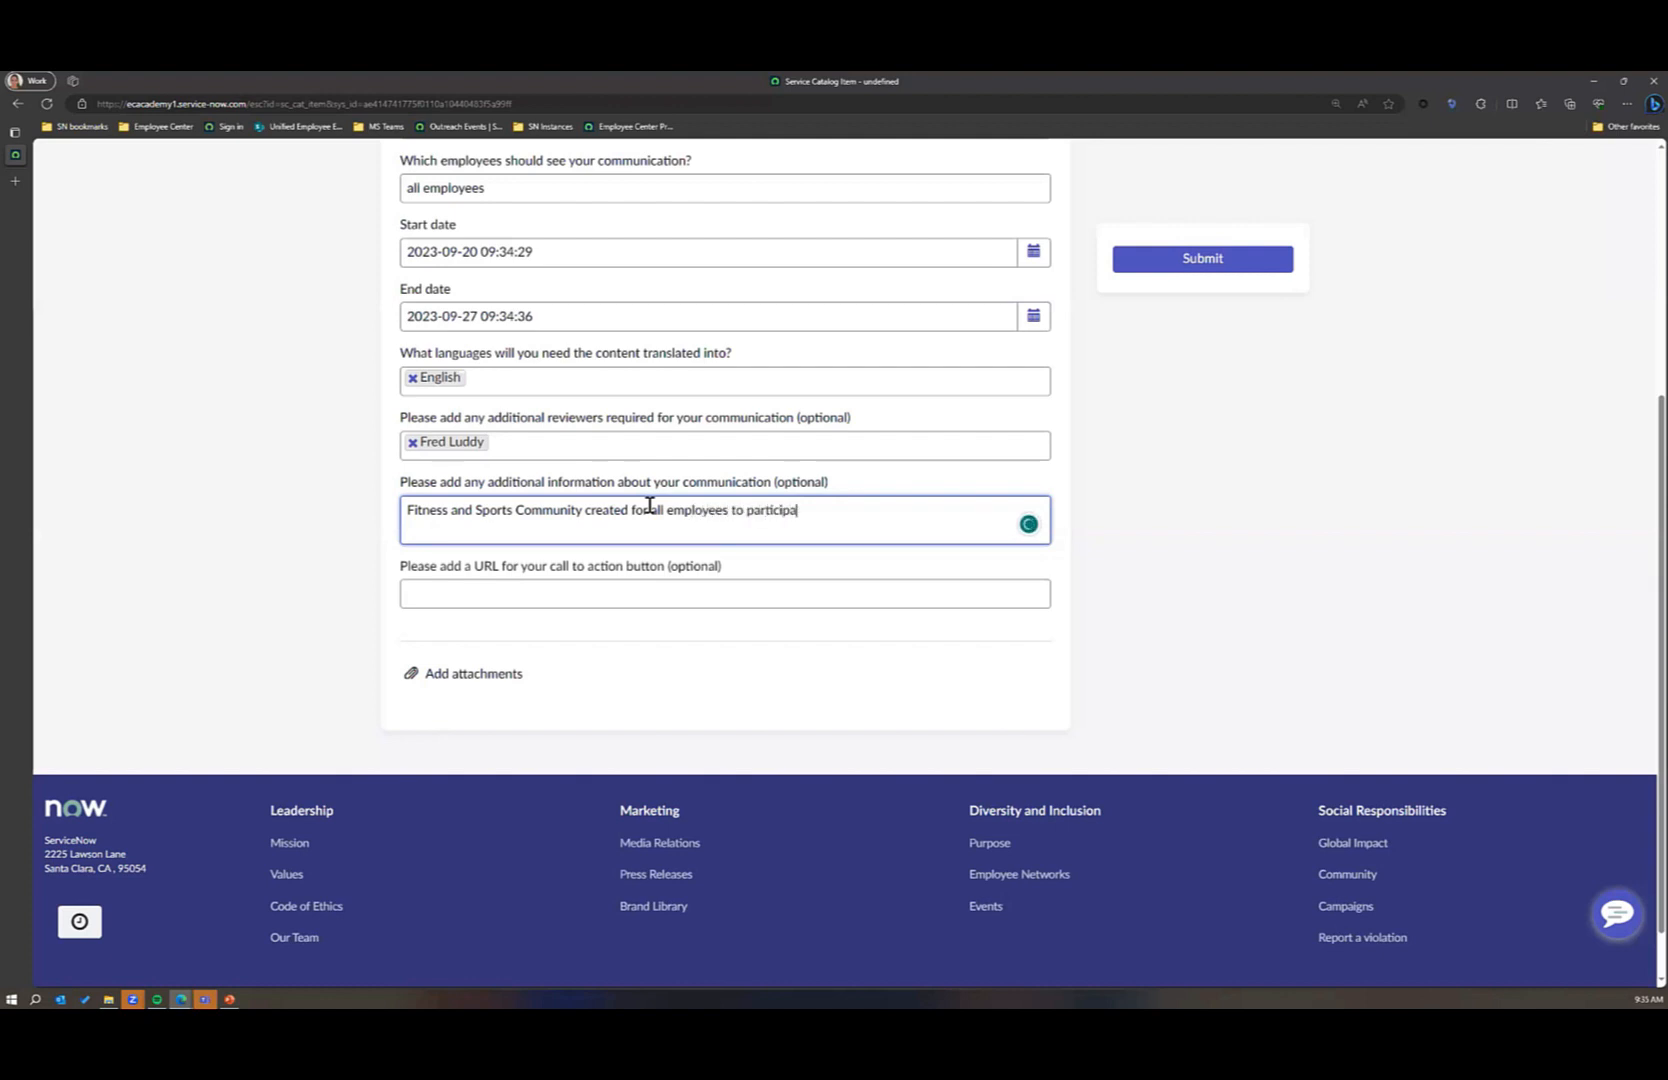
{"action": "type", "text": "te in."}
Step: Enter the placeholder "<url>" as the URL for the call to action button
{"action": "left_click", "coordinate": [587, 598]}
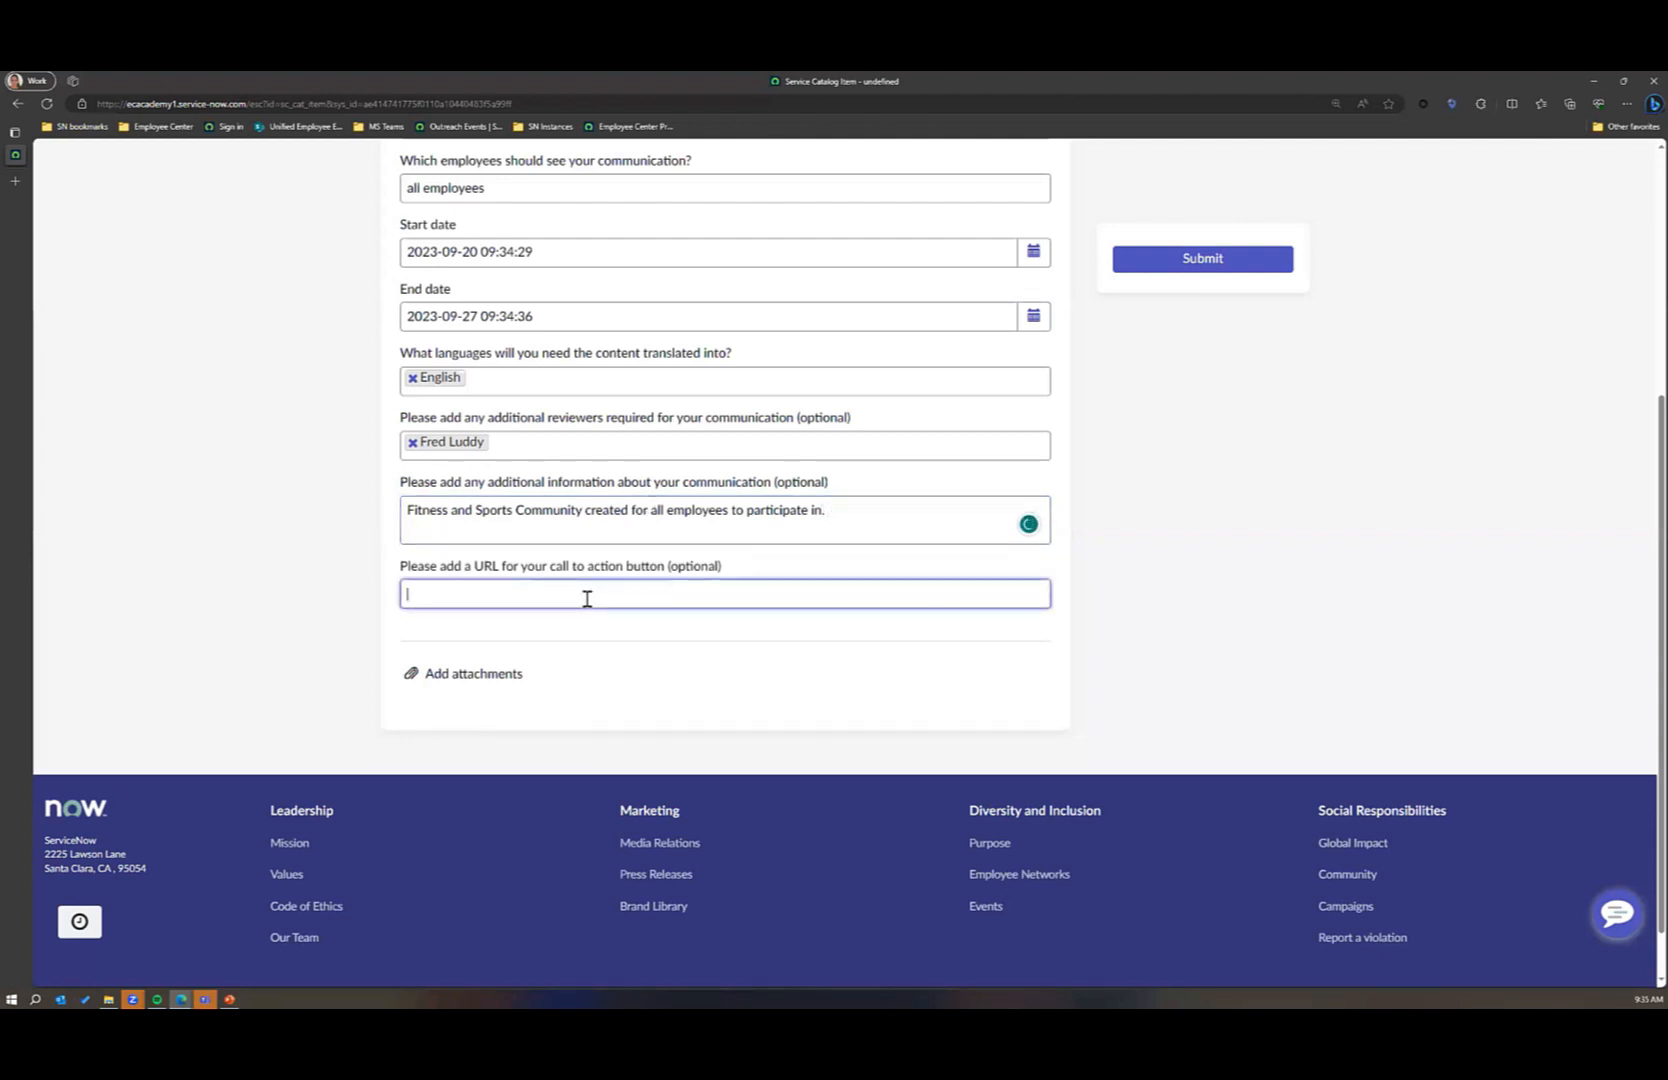
{"action": "type", "text": "<url>"}
Step: Attach the file Image for Wellbeing.jpg to the content request and submit the request
{"action": "left_click", "coordinate": [464, 677]}
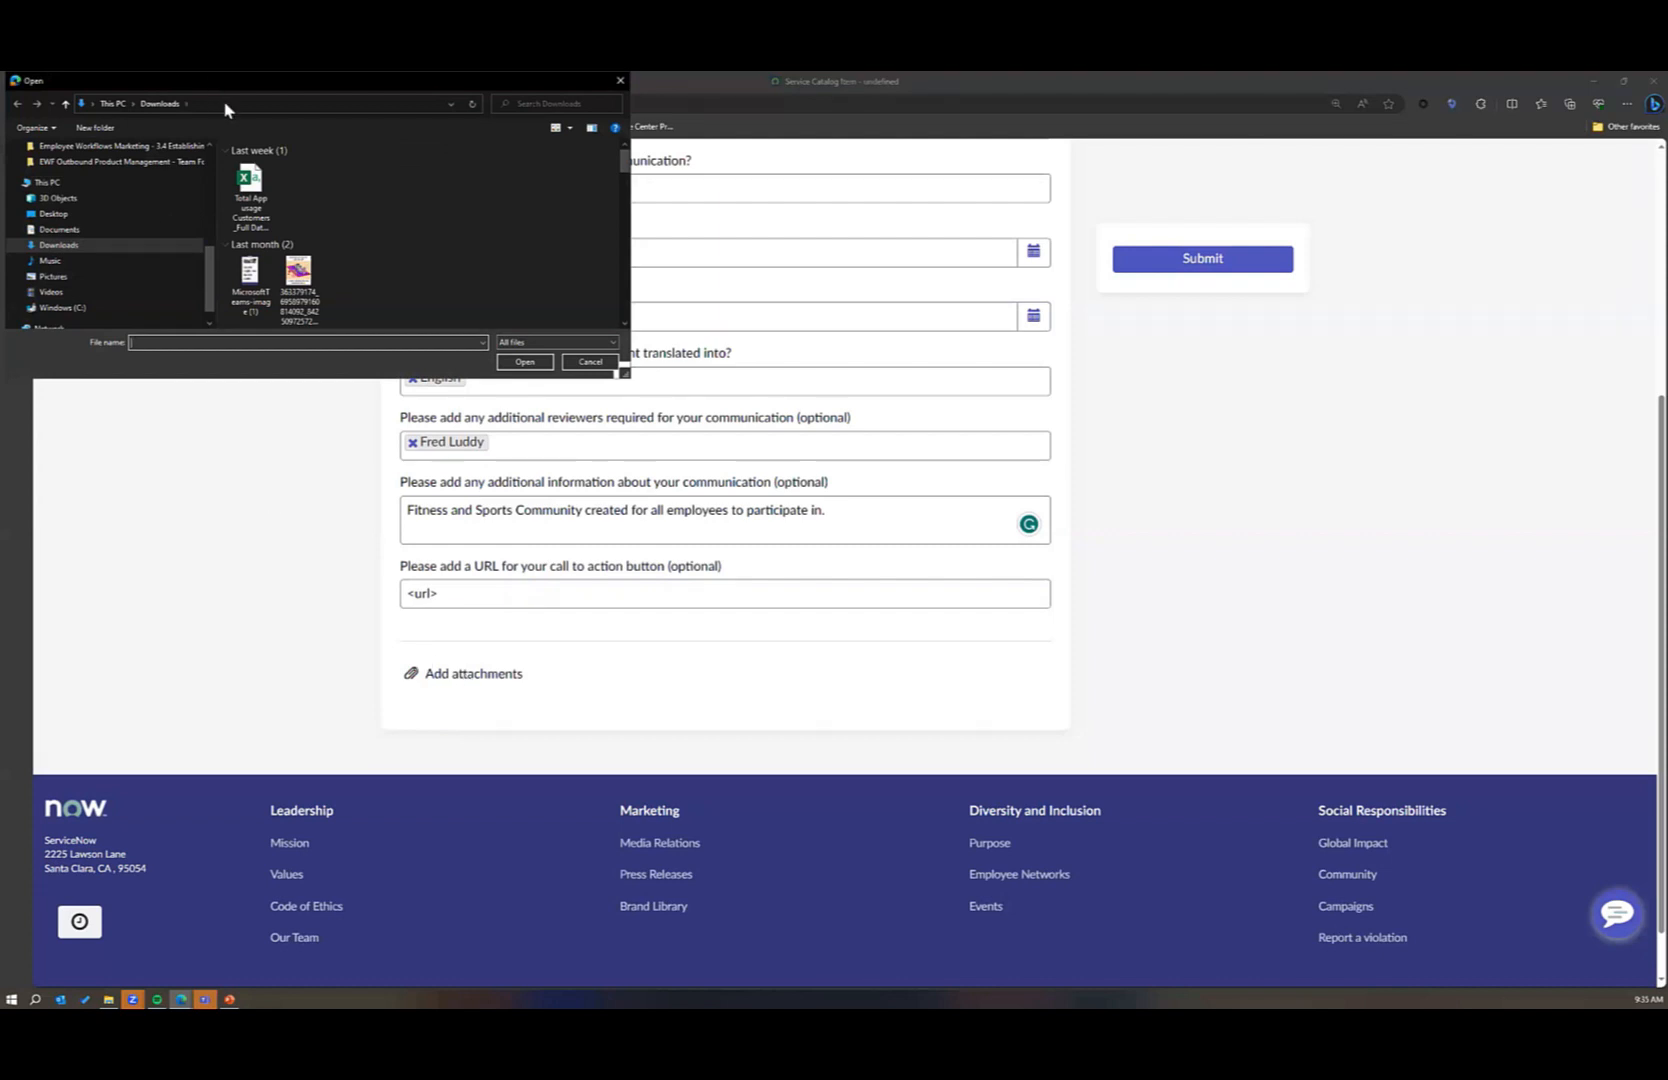
{"action": "key", "text": "Escape"}
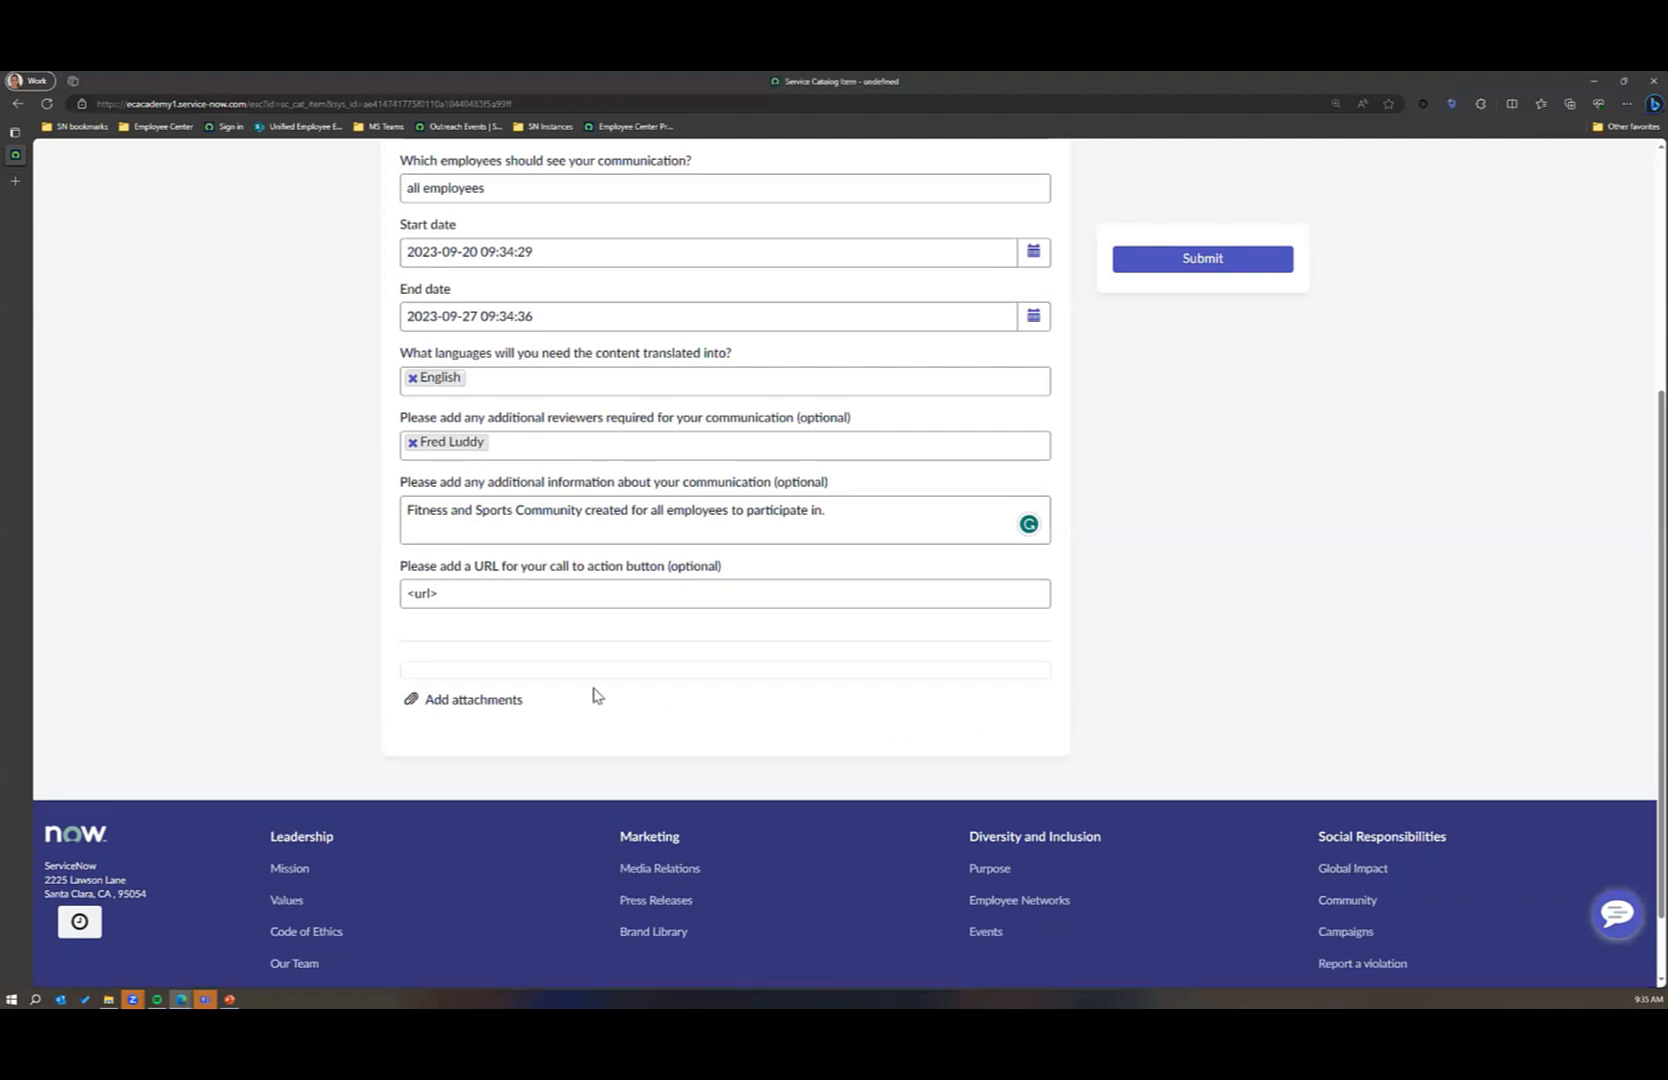
{"action": "scroll", "coordinate": [1180, 500], "scroll_direction": "up", "scroll_amount": 4}
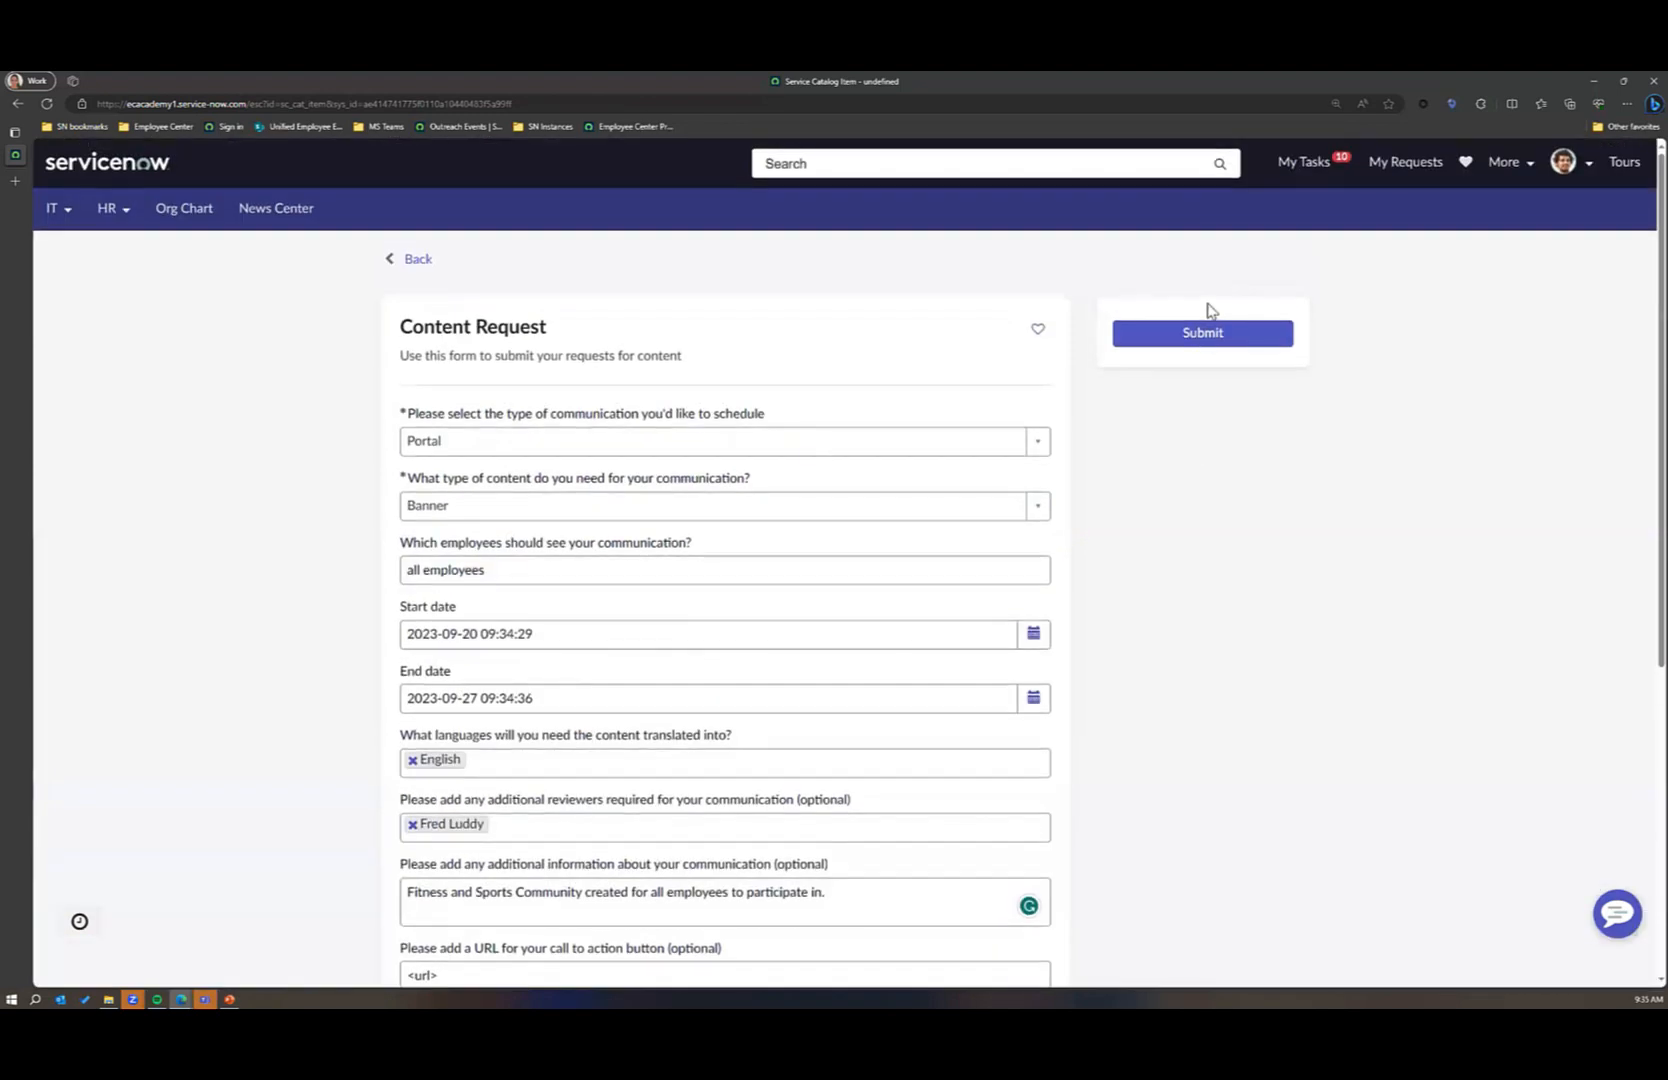
{"action": "left_click", "coordinate": [1203, 332]}
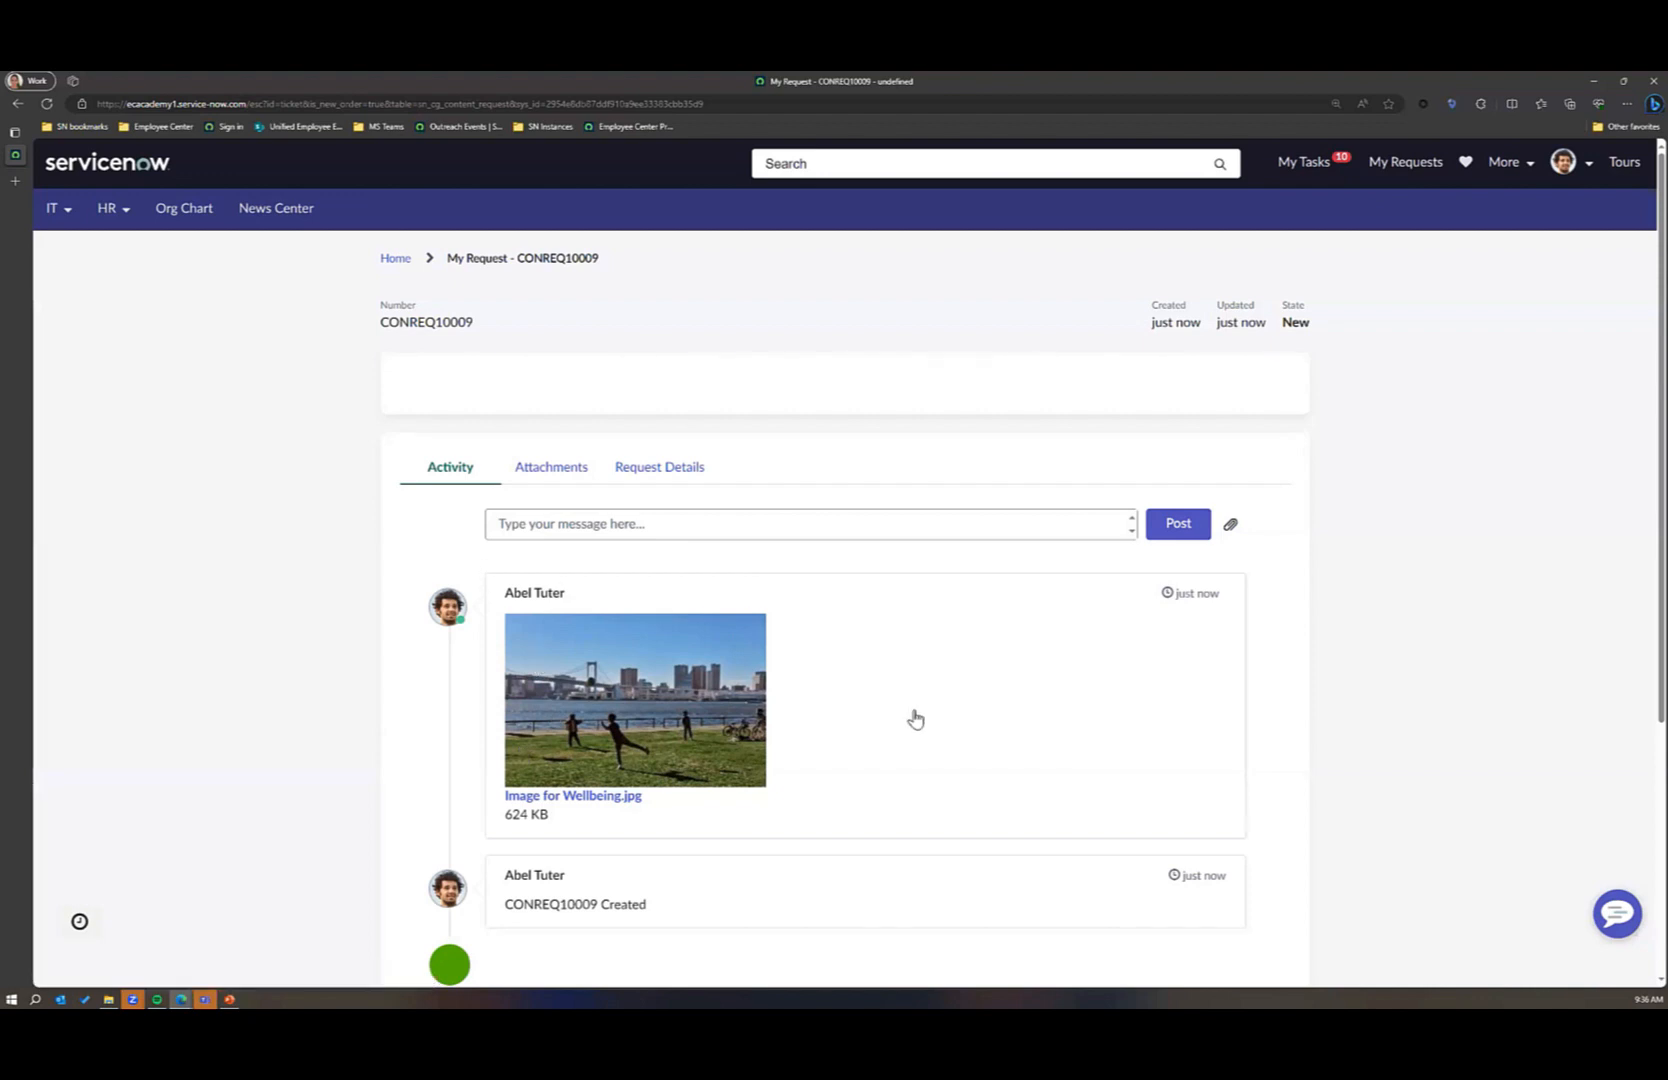
Step: Review the submitted content request's details and its attachments
{"action": "scroll", "coordinate": [912, 715], "scroll_direction": "down", "scroll_amount": 1}
{"action": "left_click", "coordinate": [672, 349]}
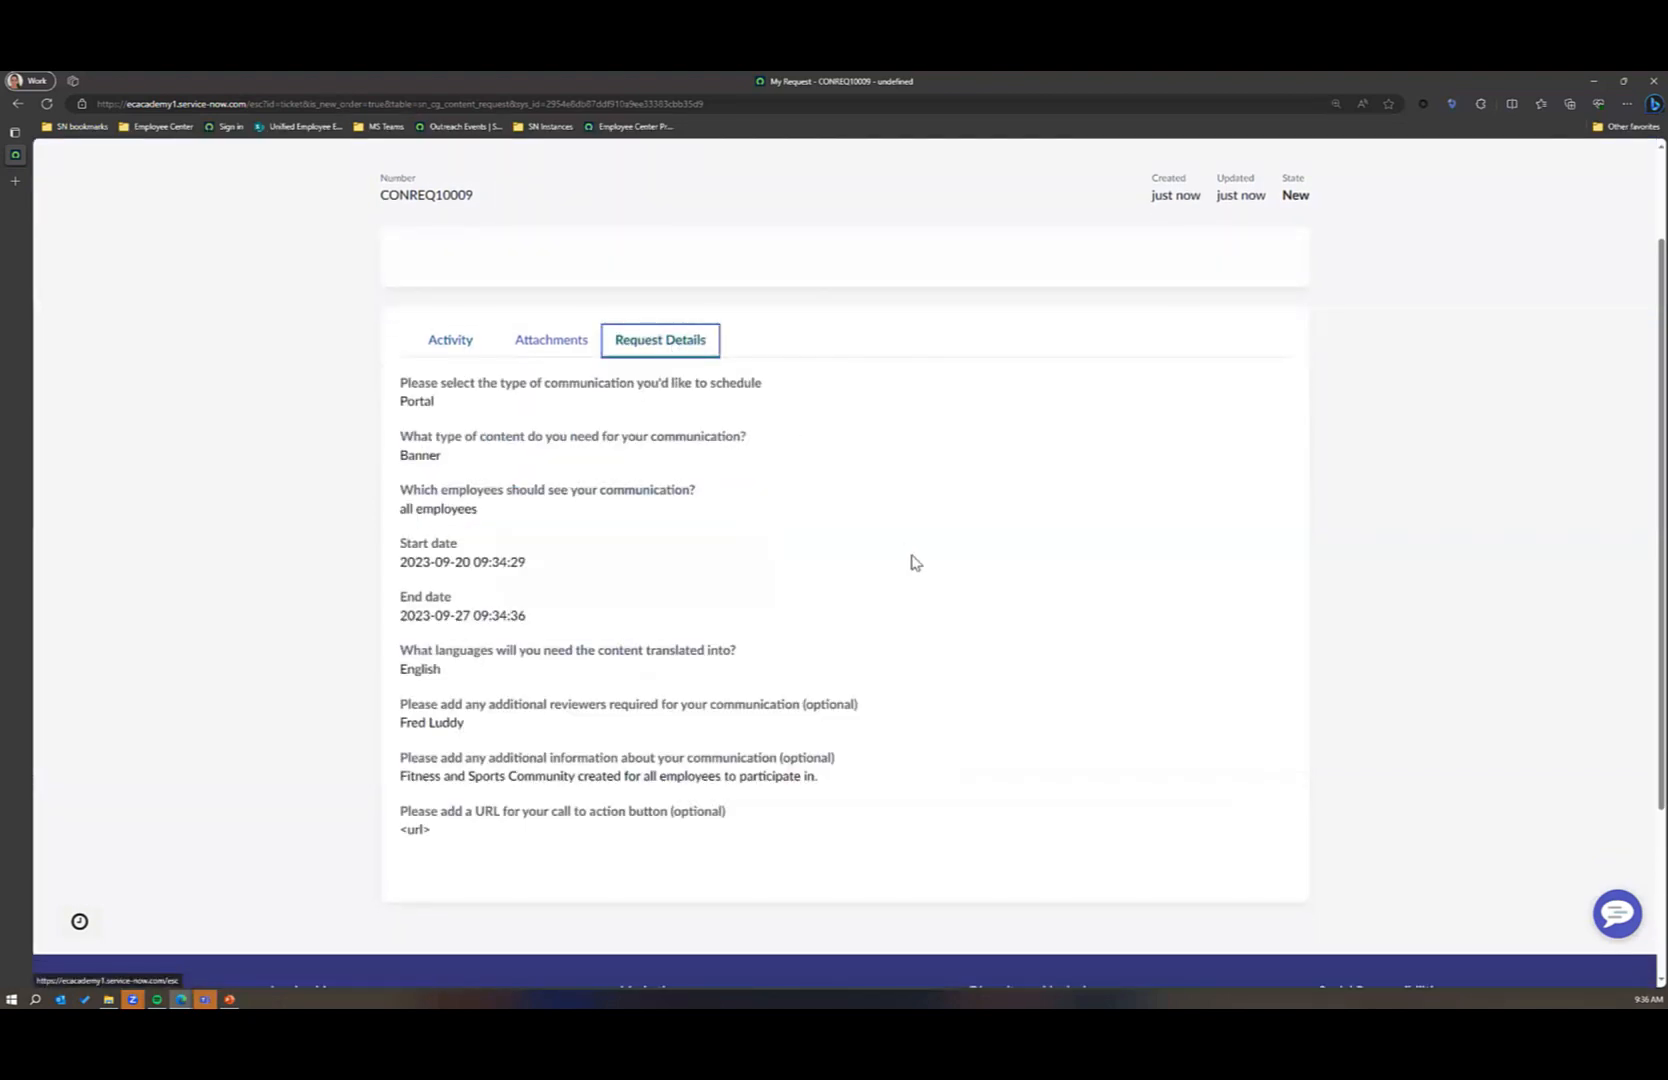
{"action": "left_click", "coordinate": [546, 344]}
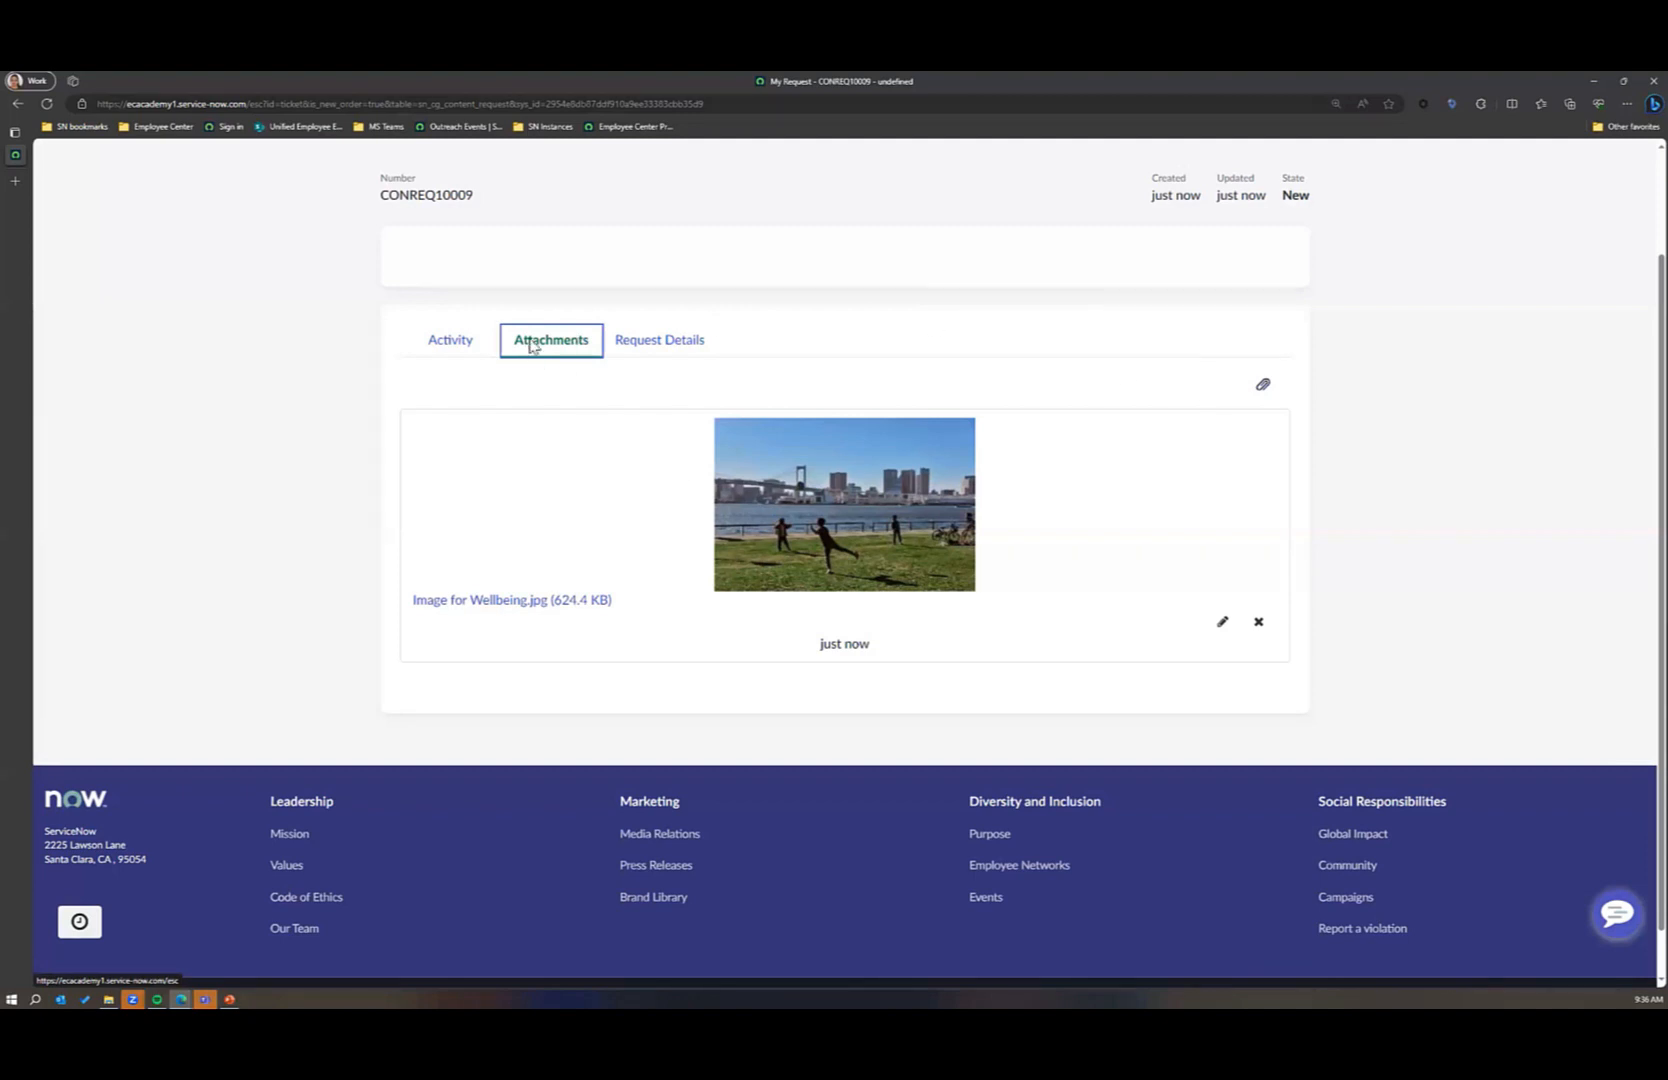
{"action": "scroll", "coordinate": [987, 430], "scroll_direction": "up", "scroll_amount": 2}
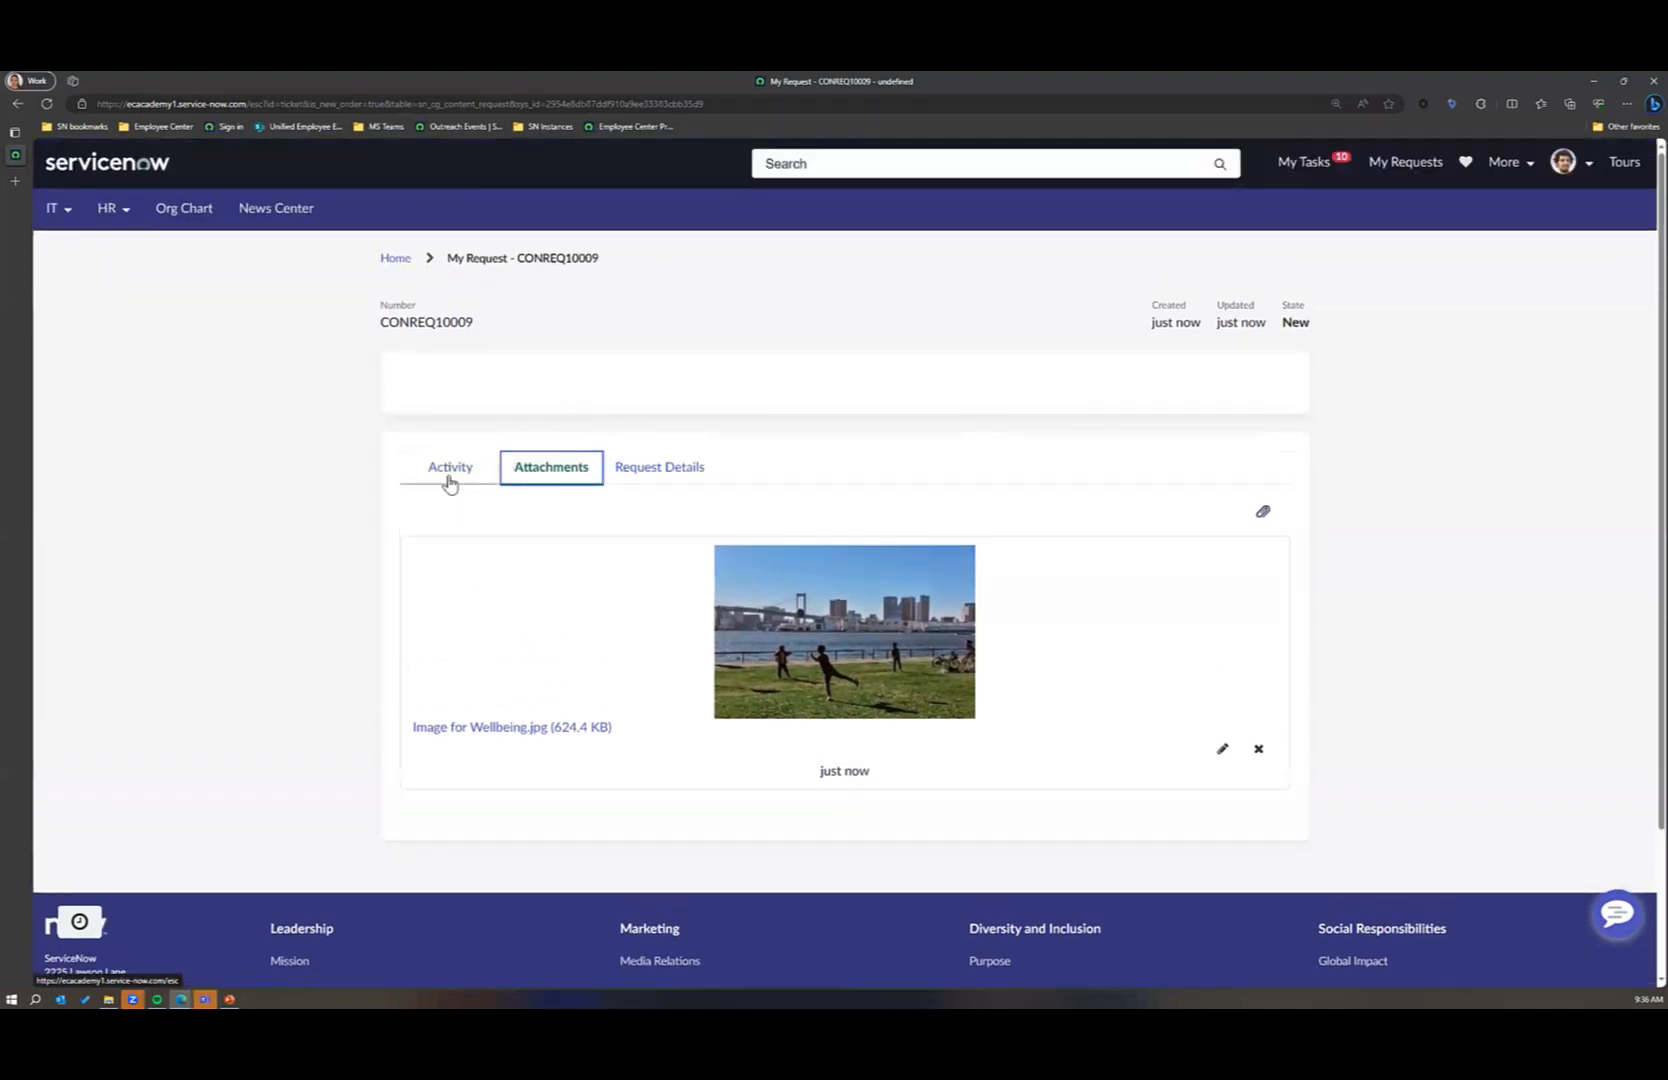
Step: View the activity history of the submitted content request
{"action": "left_click", "coordinate": [450, 478]}
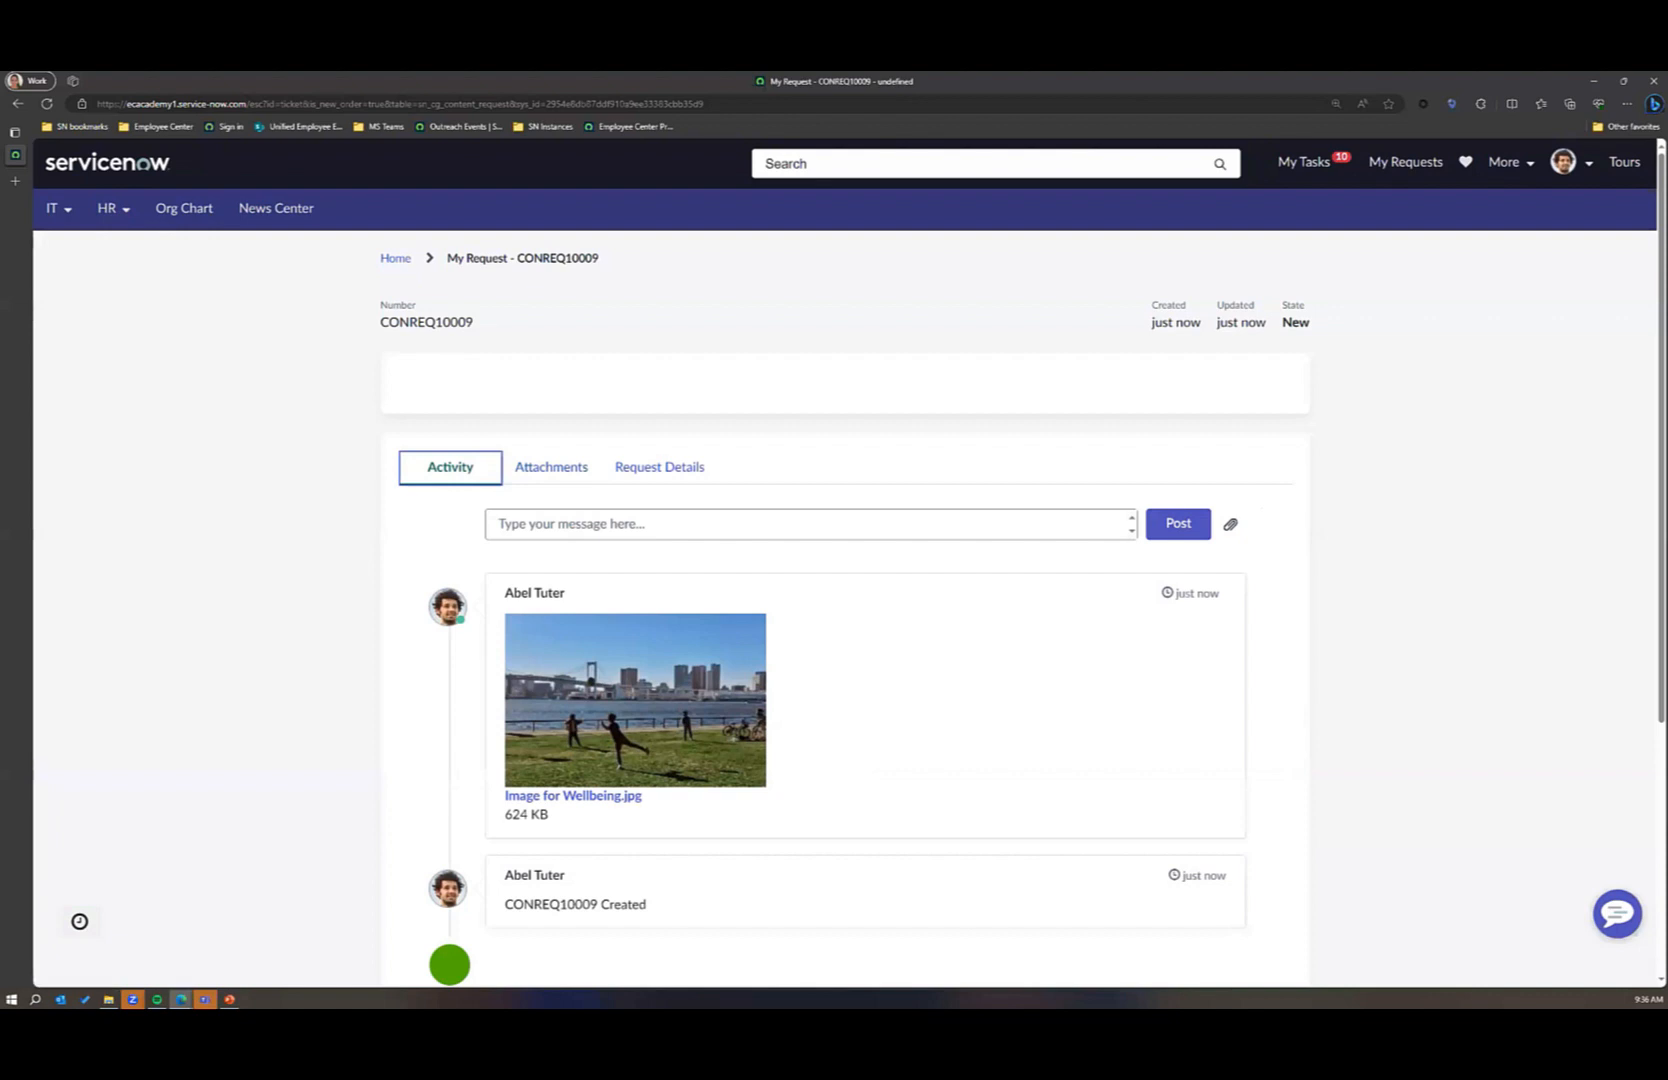
Step: Switch to the InPrivate administrator window and reload the instance from its base address, ecacademy1.service-now.com
{"action": "key", "text": "alt+Tab"}
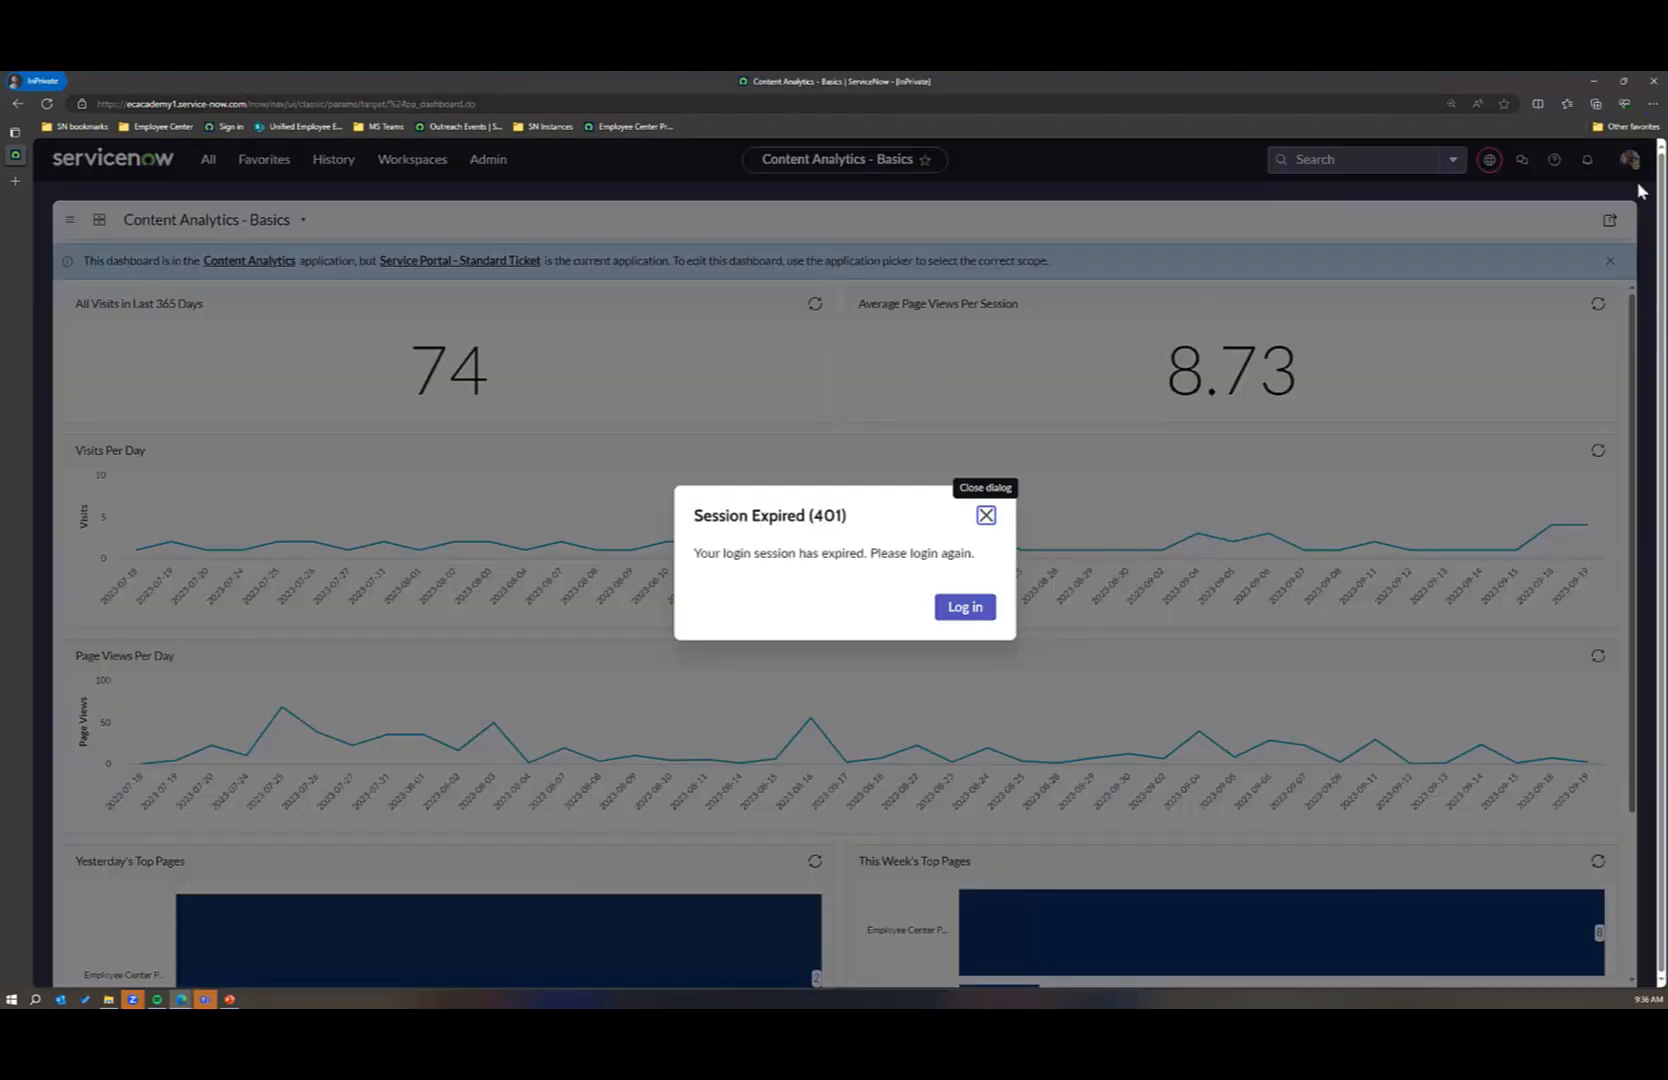
{"action": "left_click", "coordinate": [722, 103]}
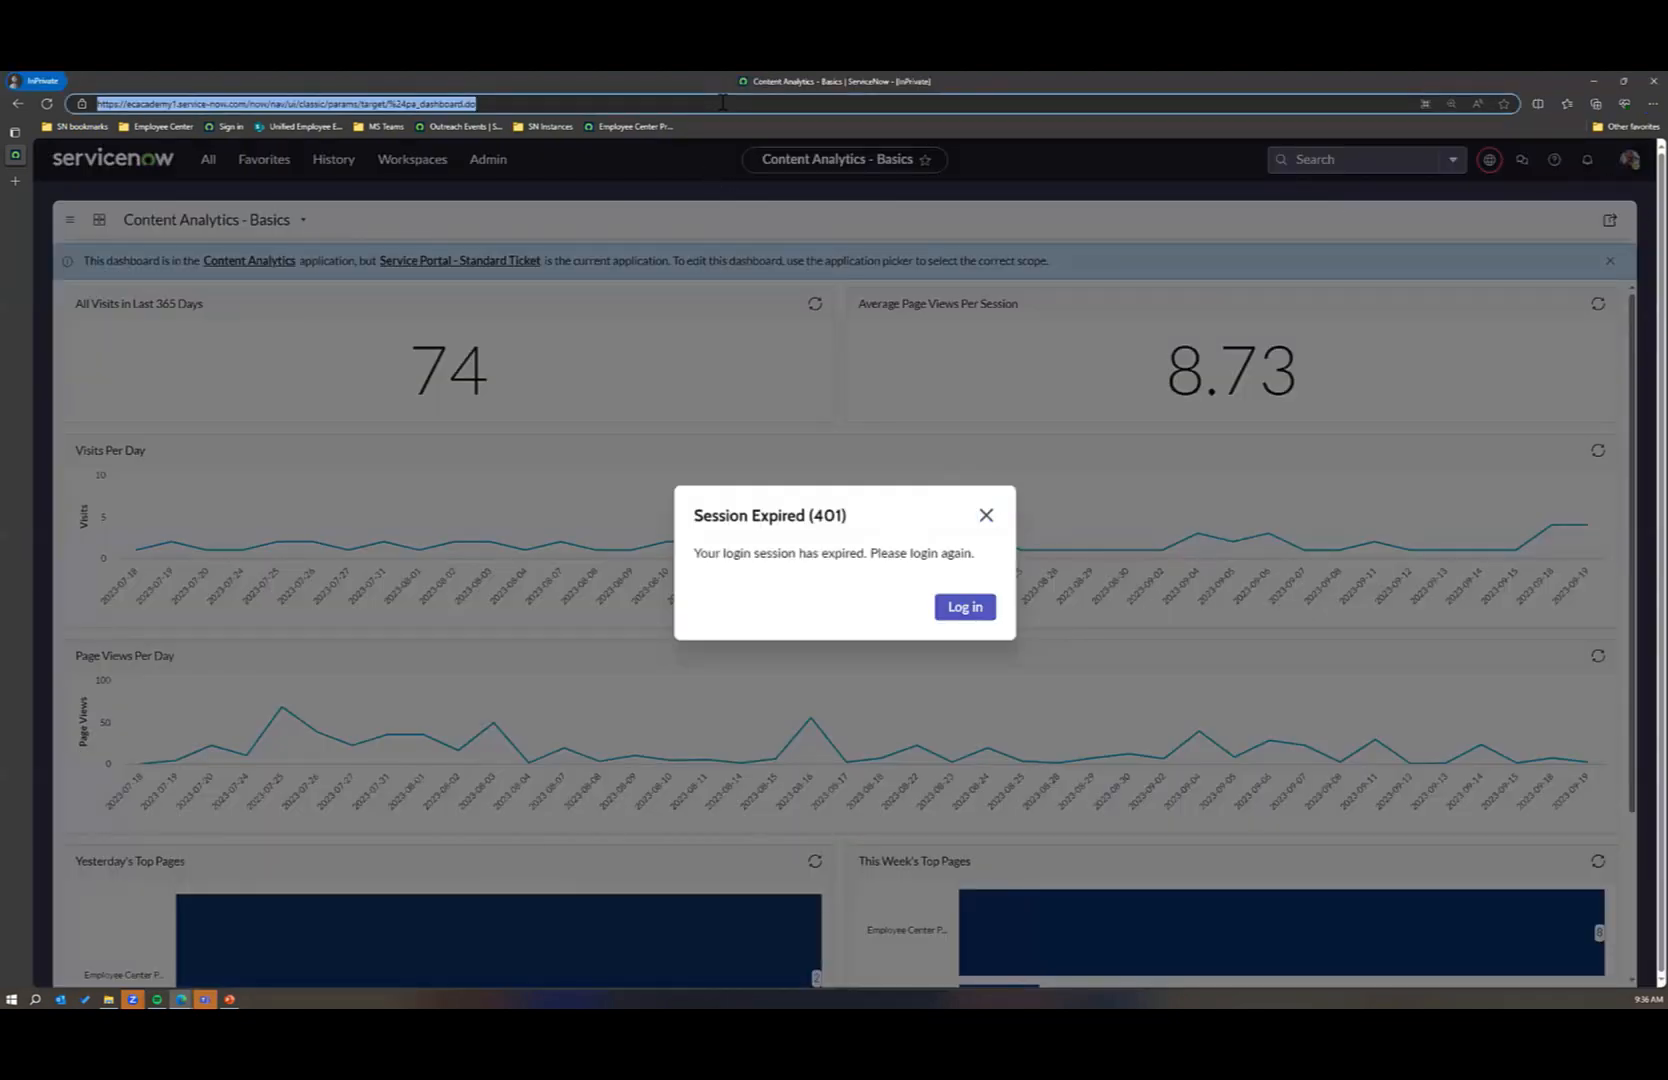
{"action": "left_click", "coordinate": [729, 102]}
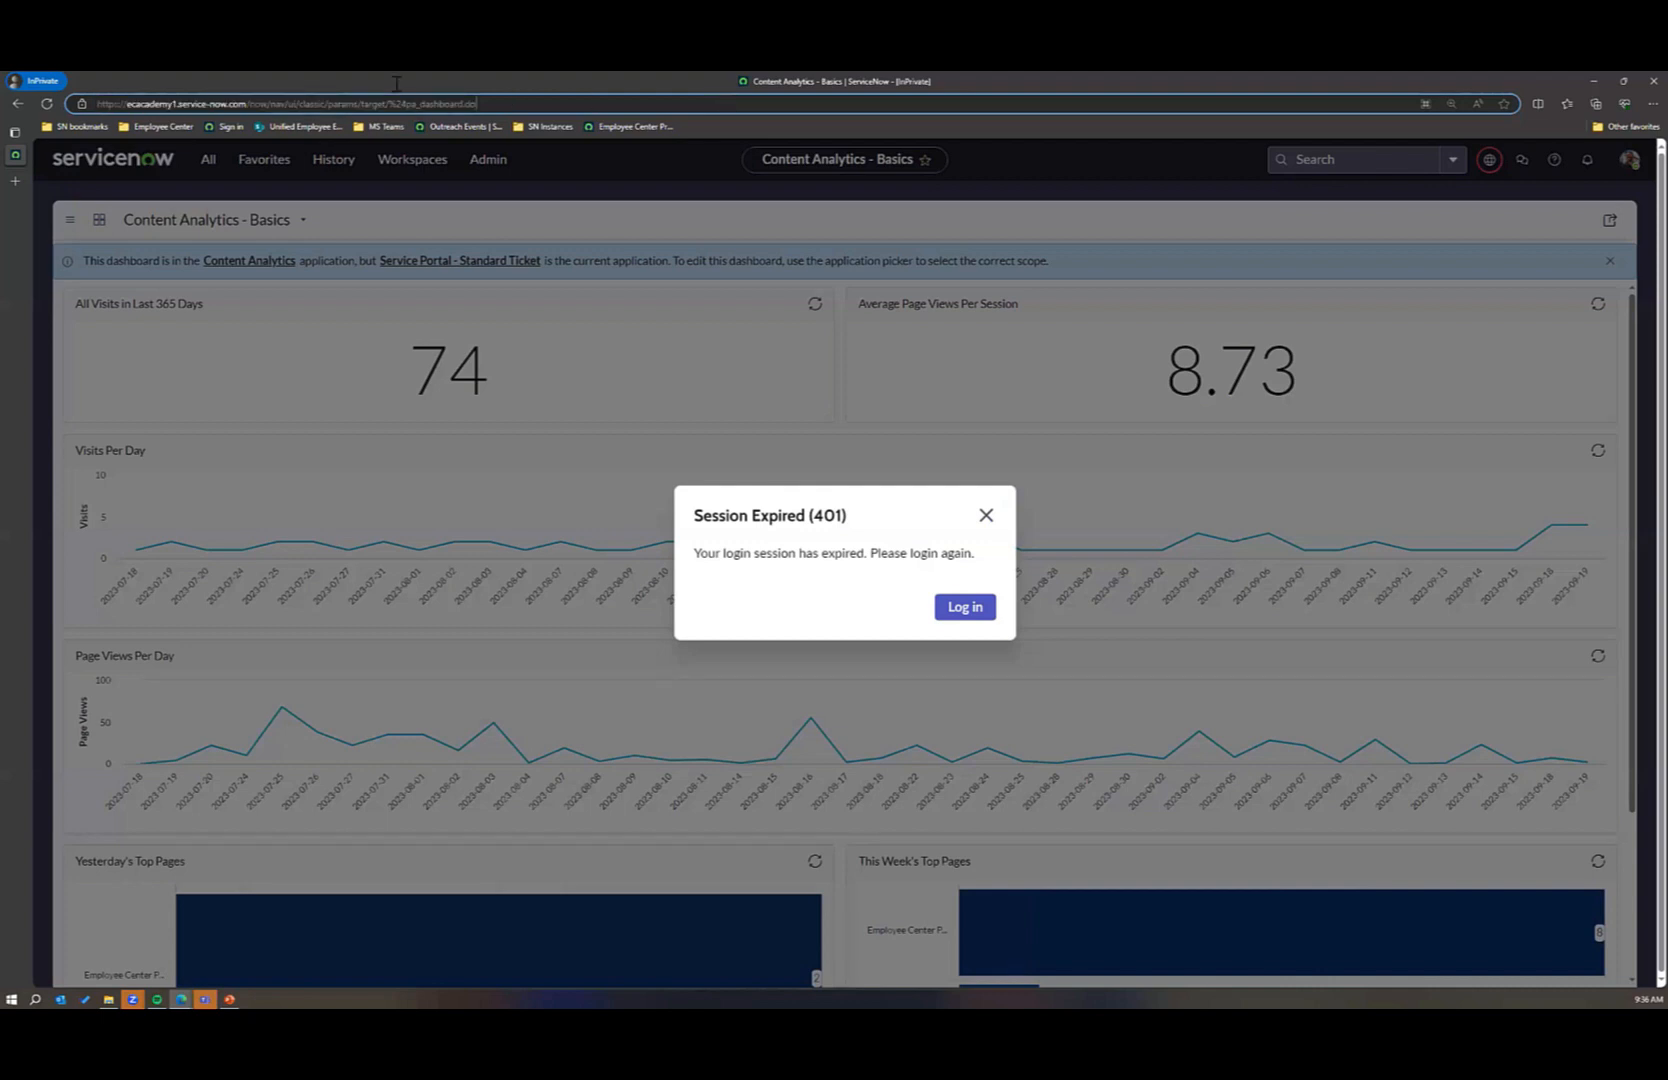
{"action": "left_click_drag", "start_coordinate": [476, 103], "coordinate": [249, 101]}
{"action": "key", "text": "BackSpace"}
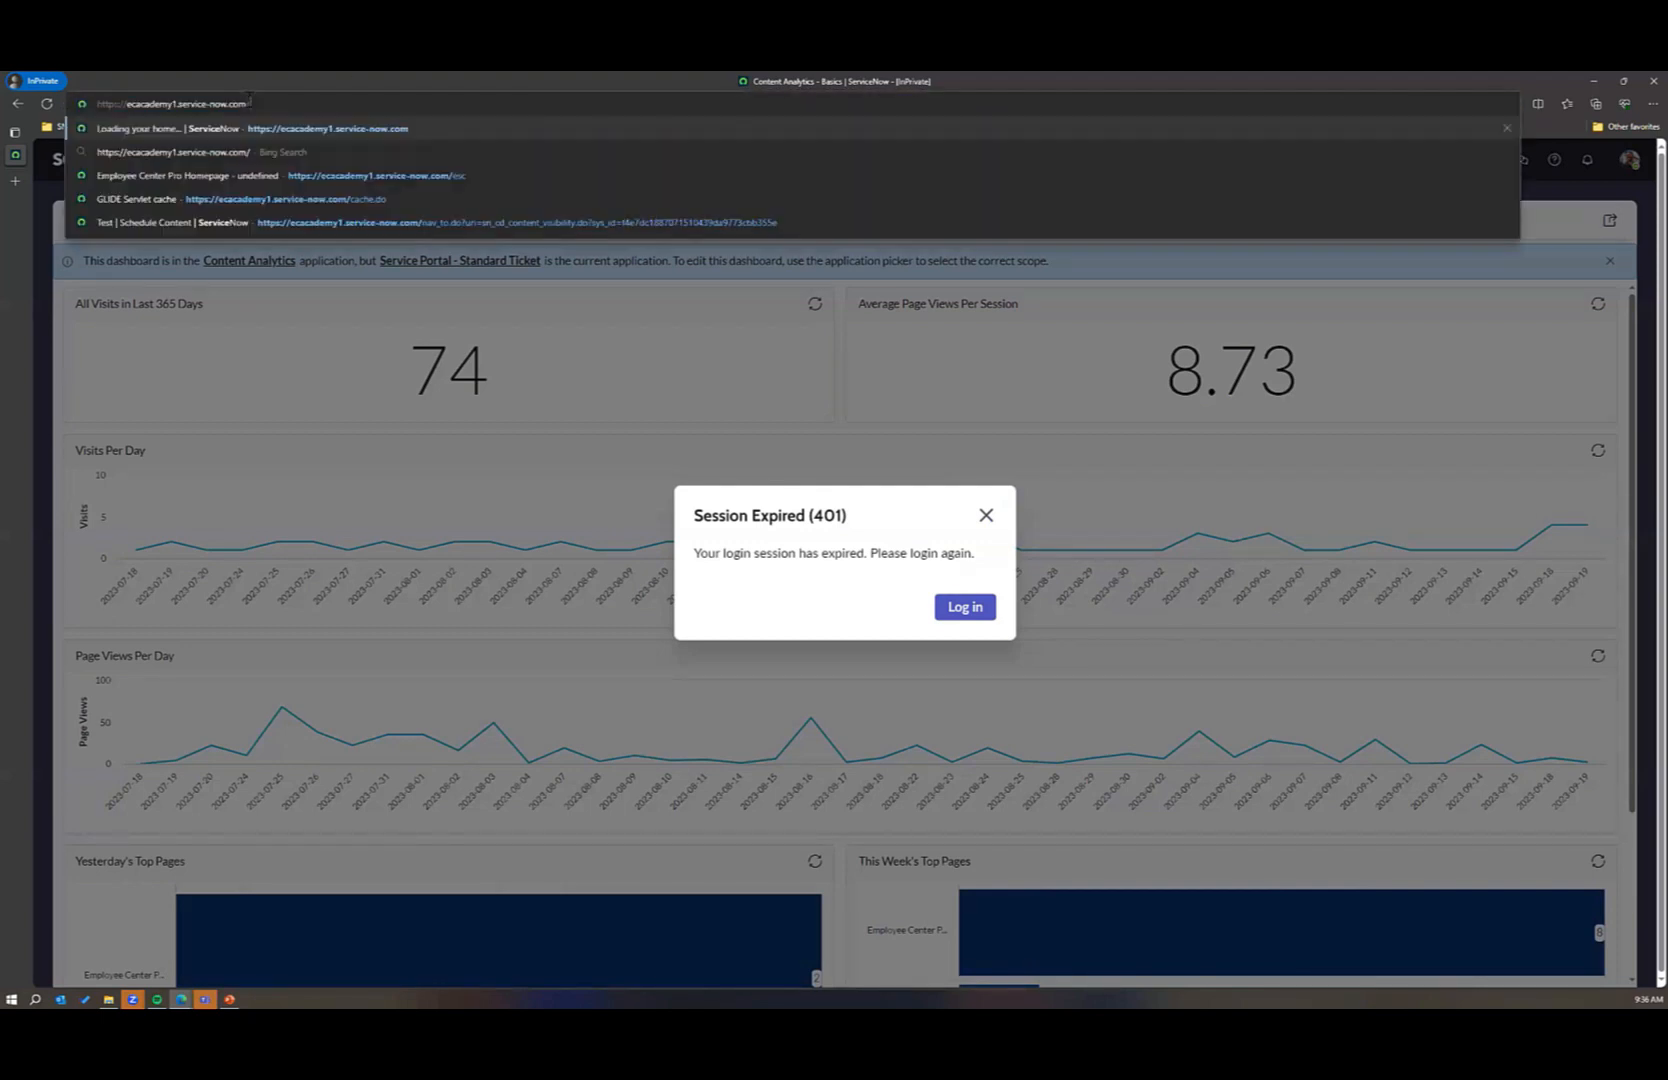
{"action": "key", "text": "Return"}
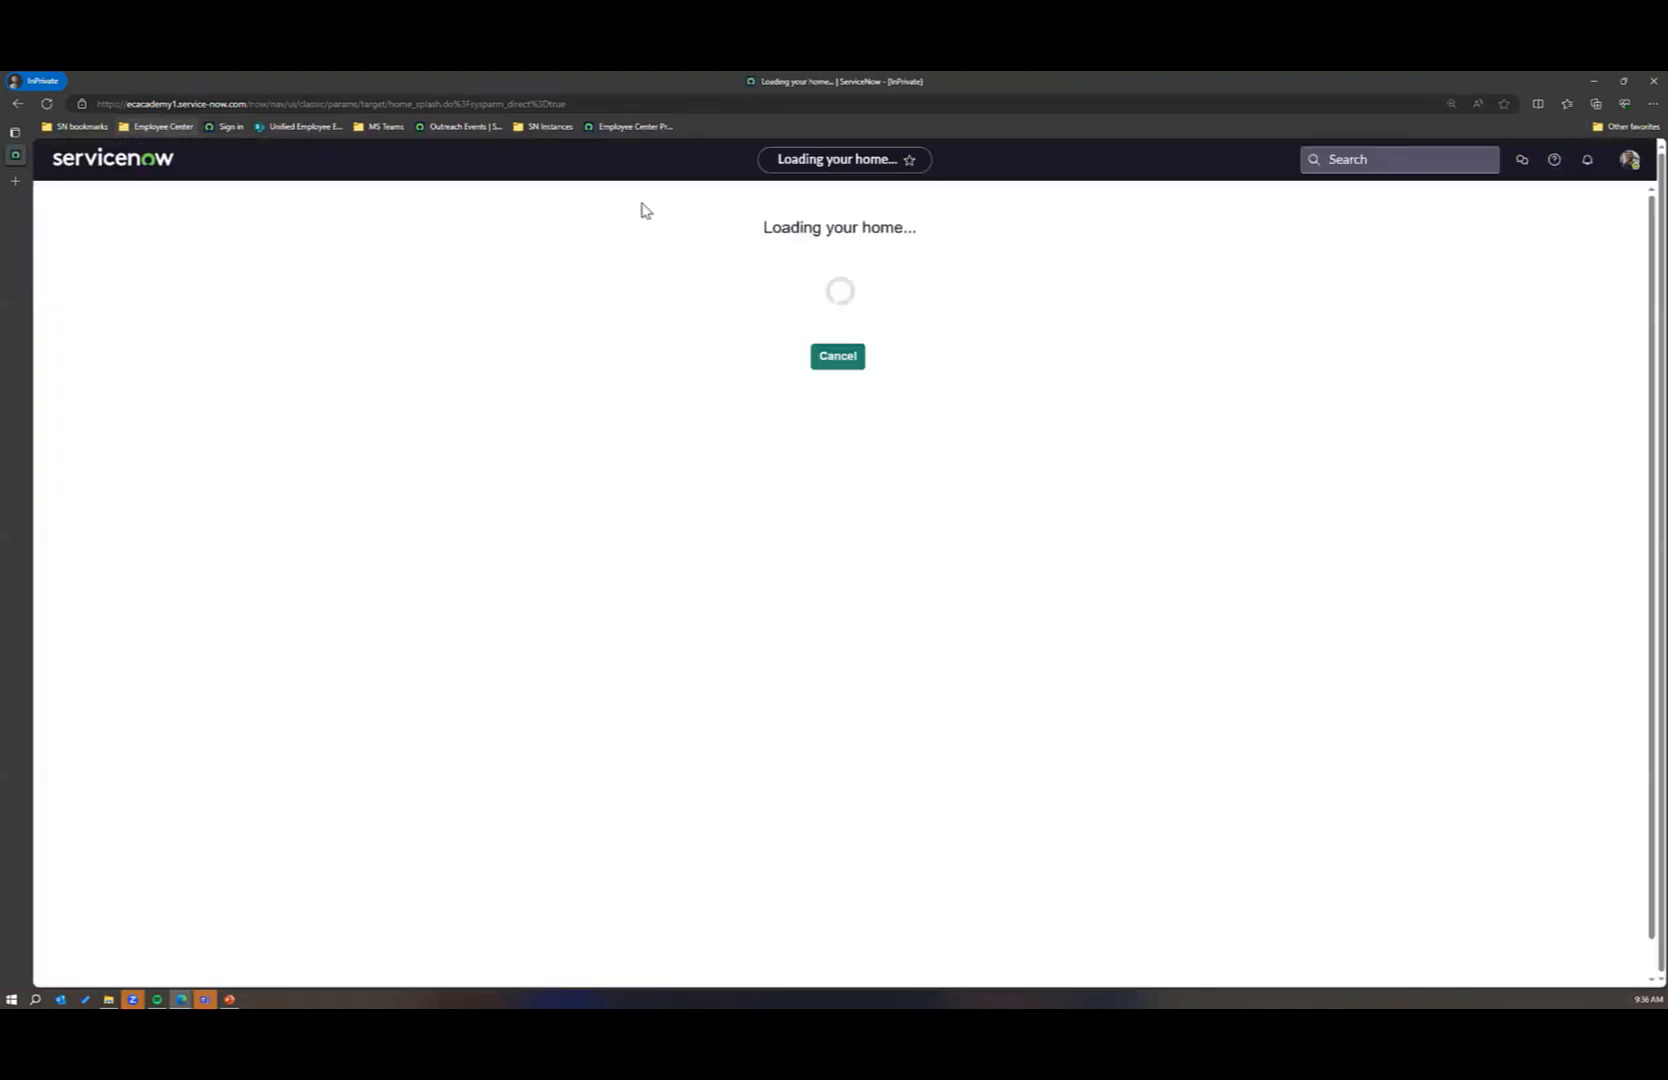
Step: Impersonate the third user listed among the recent impersonations
{"action": "left_click", "coordinate": [1627, 162]}
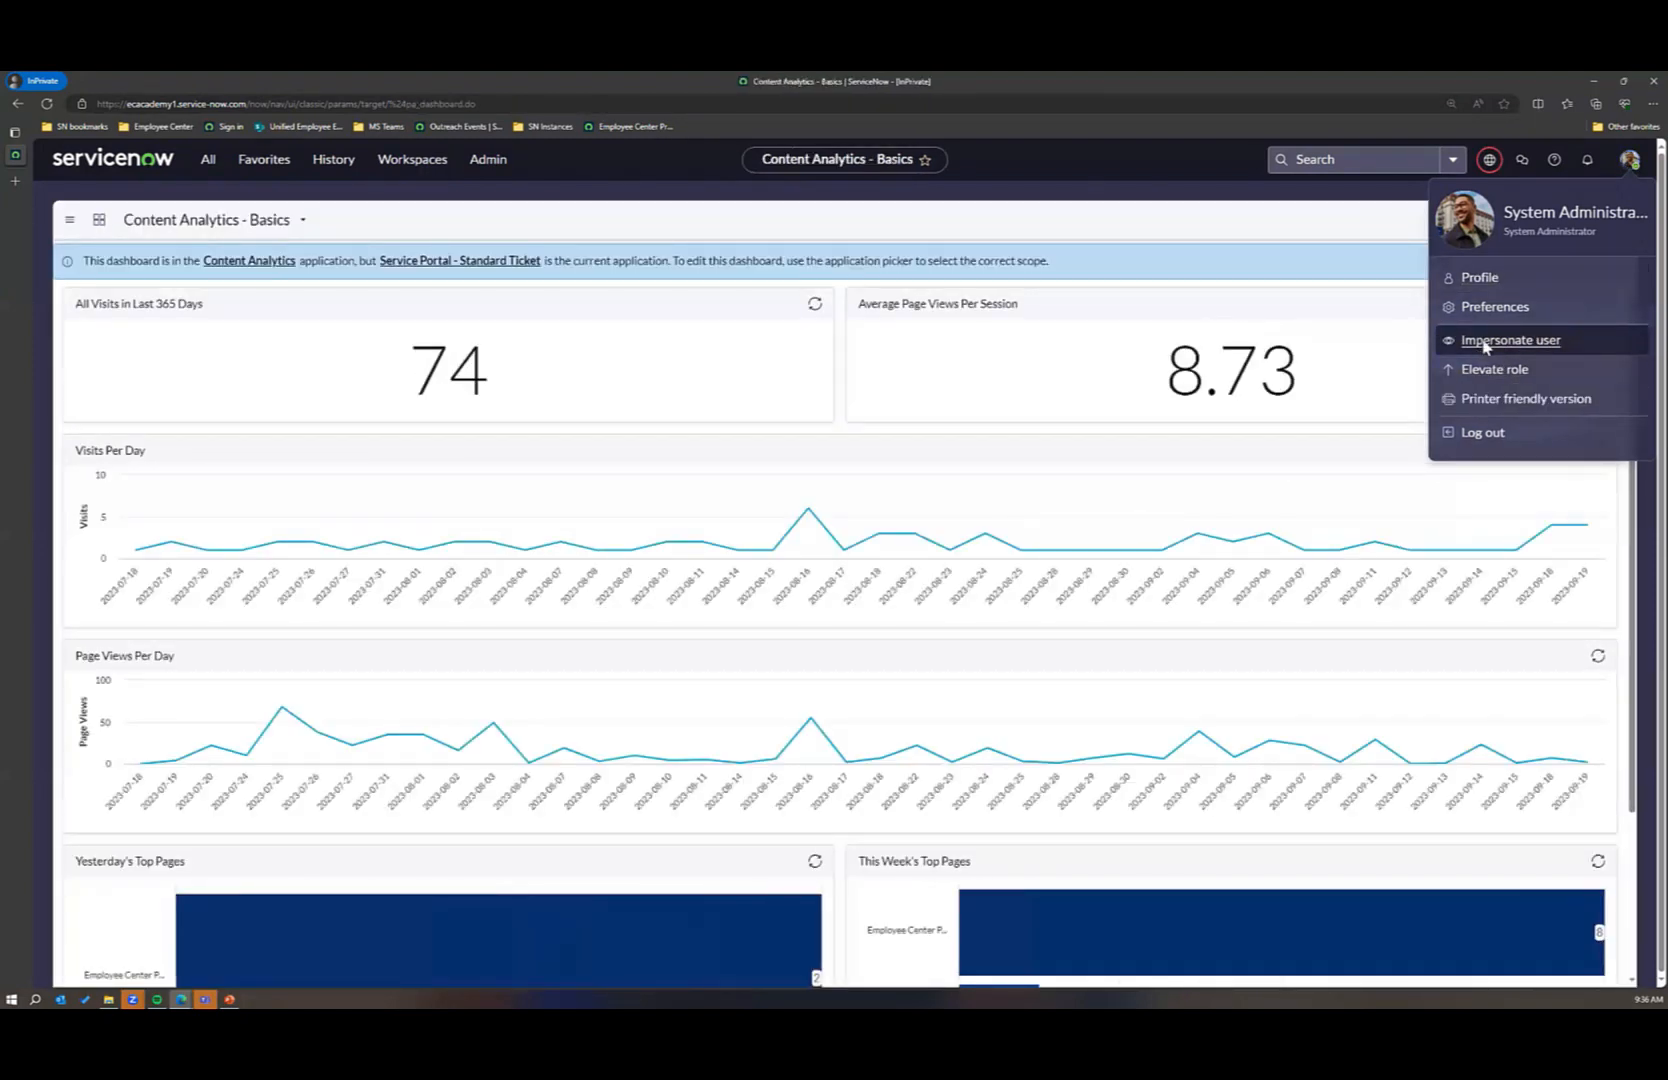
{"action": "left_click", "coordinate": [1484, 345]}
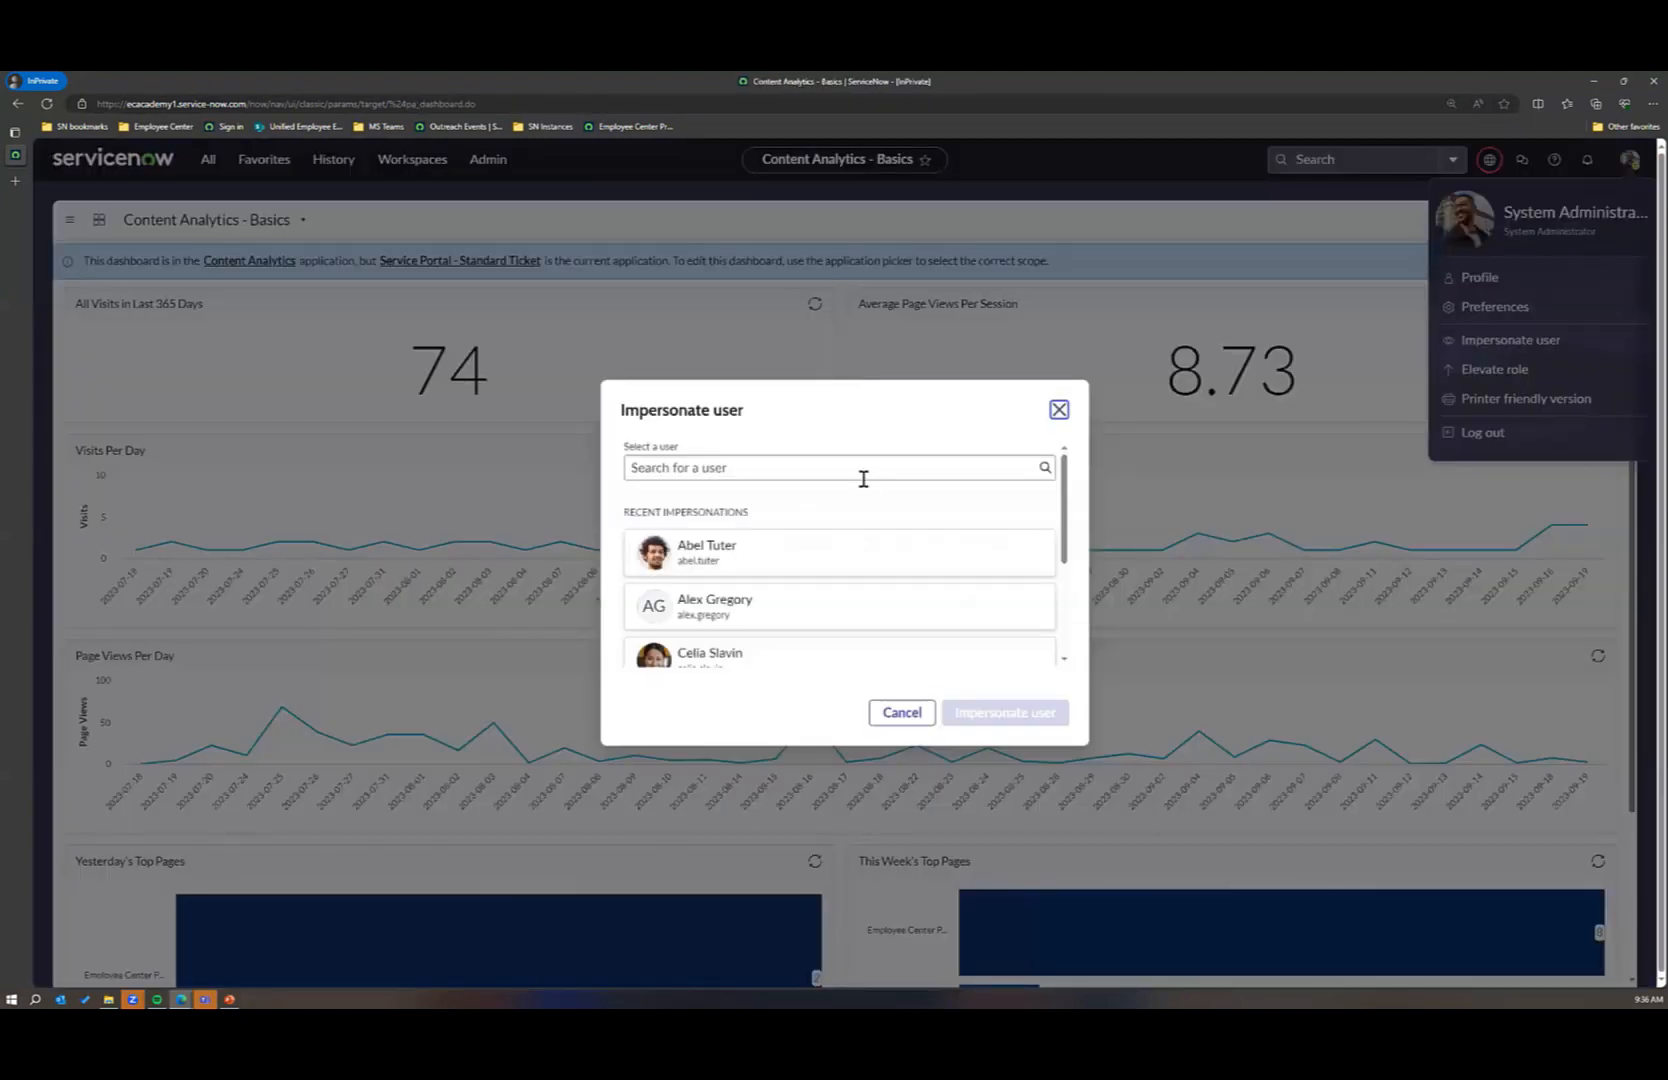
{"action": "left_click", "coordinate": [708, 660]}
{"action": "left_click", "coordinate": [1001, 714]}
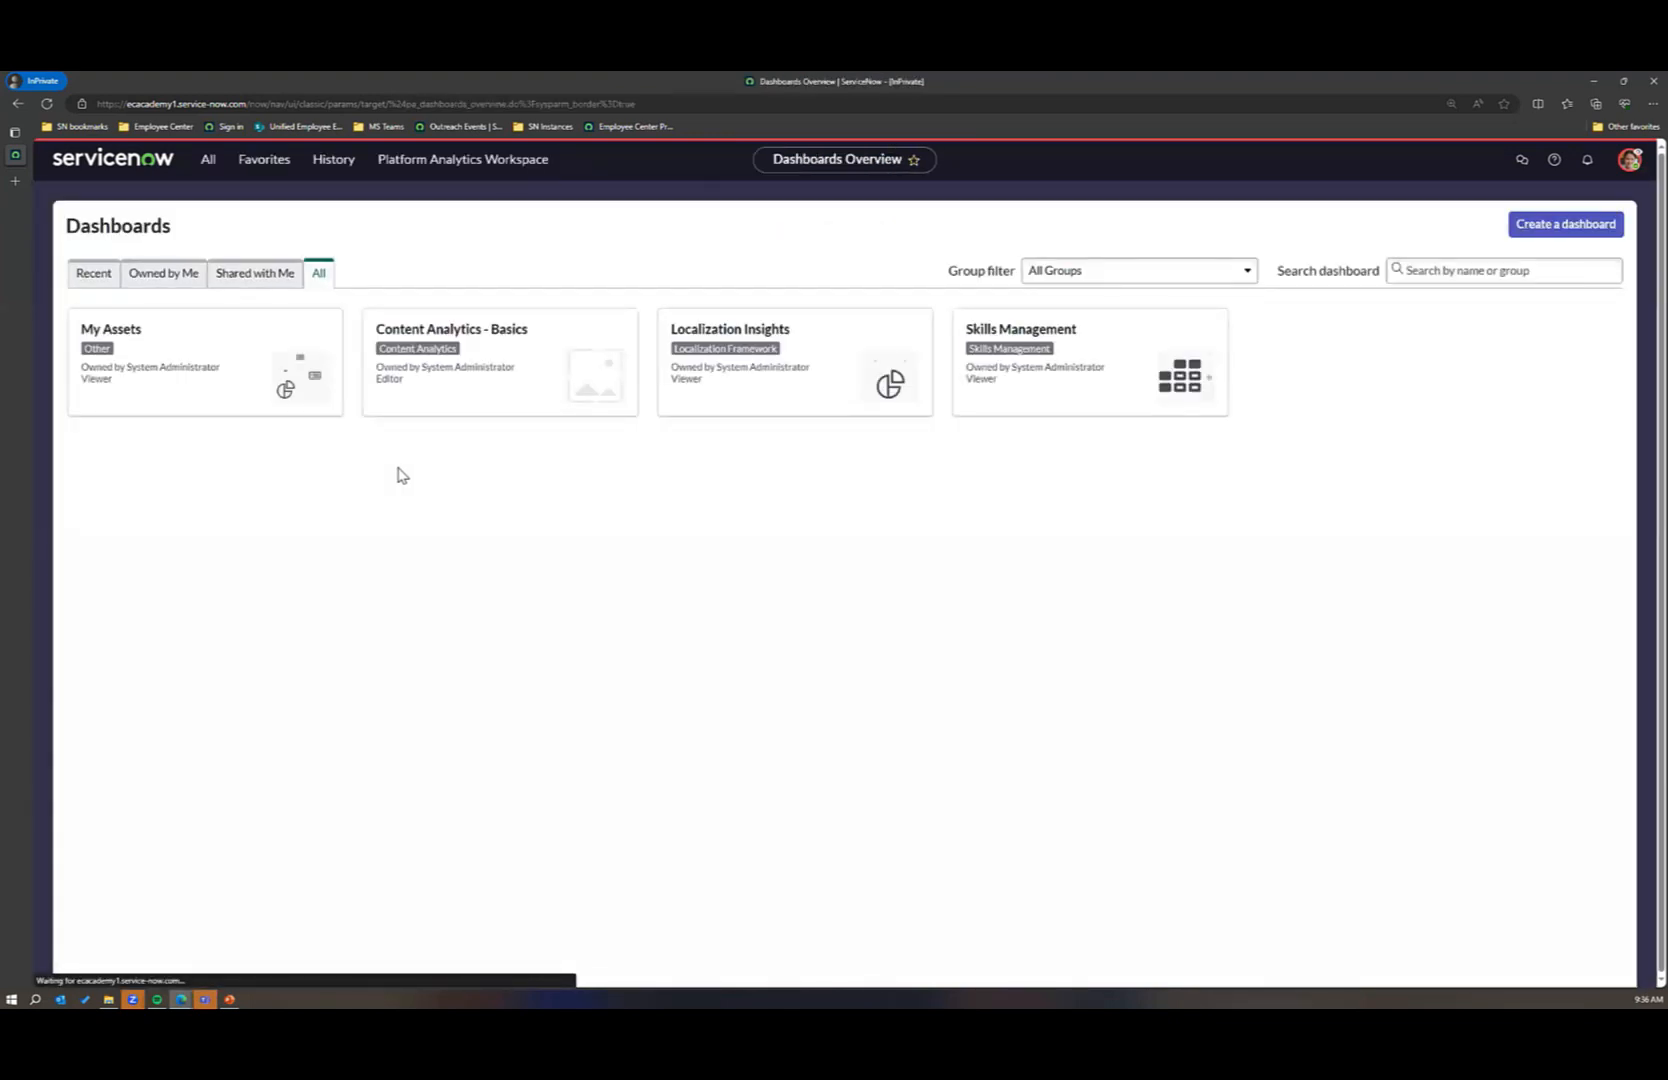
Step: Find the unassigned requests under Content Governance and open the newest Portal - Banner request
{"action": "left_click", "coordinate": [207, 163]}
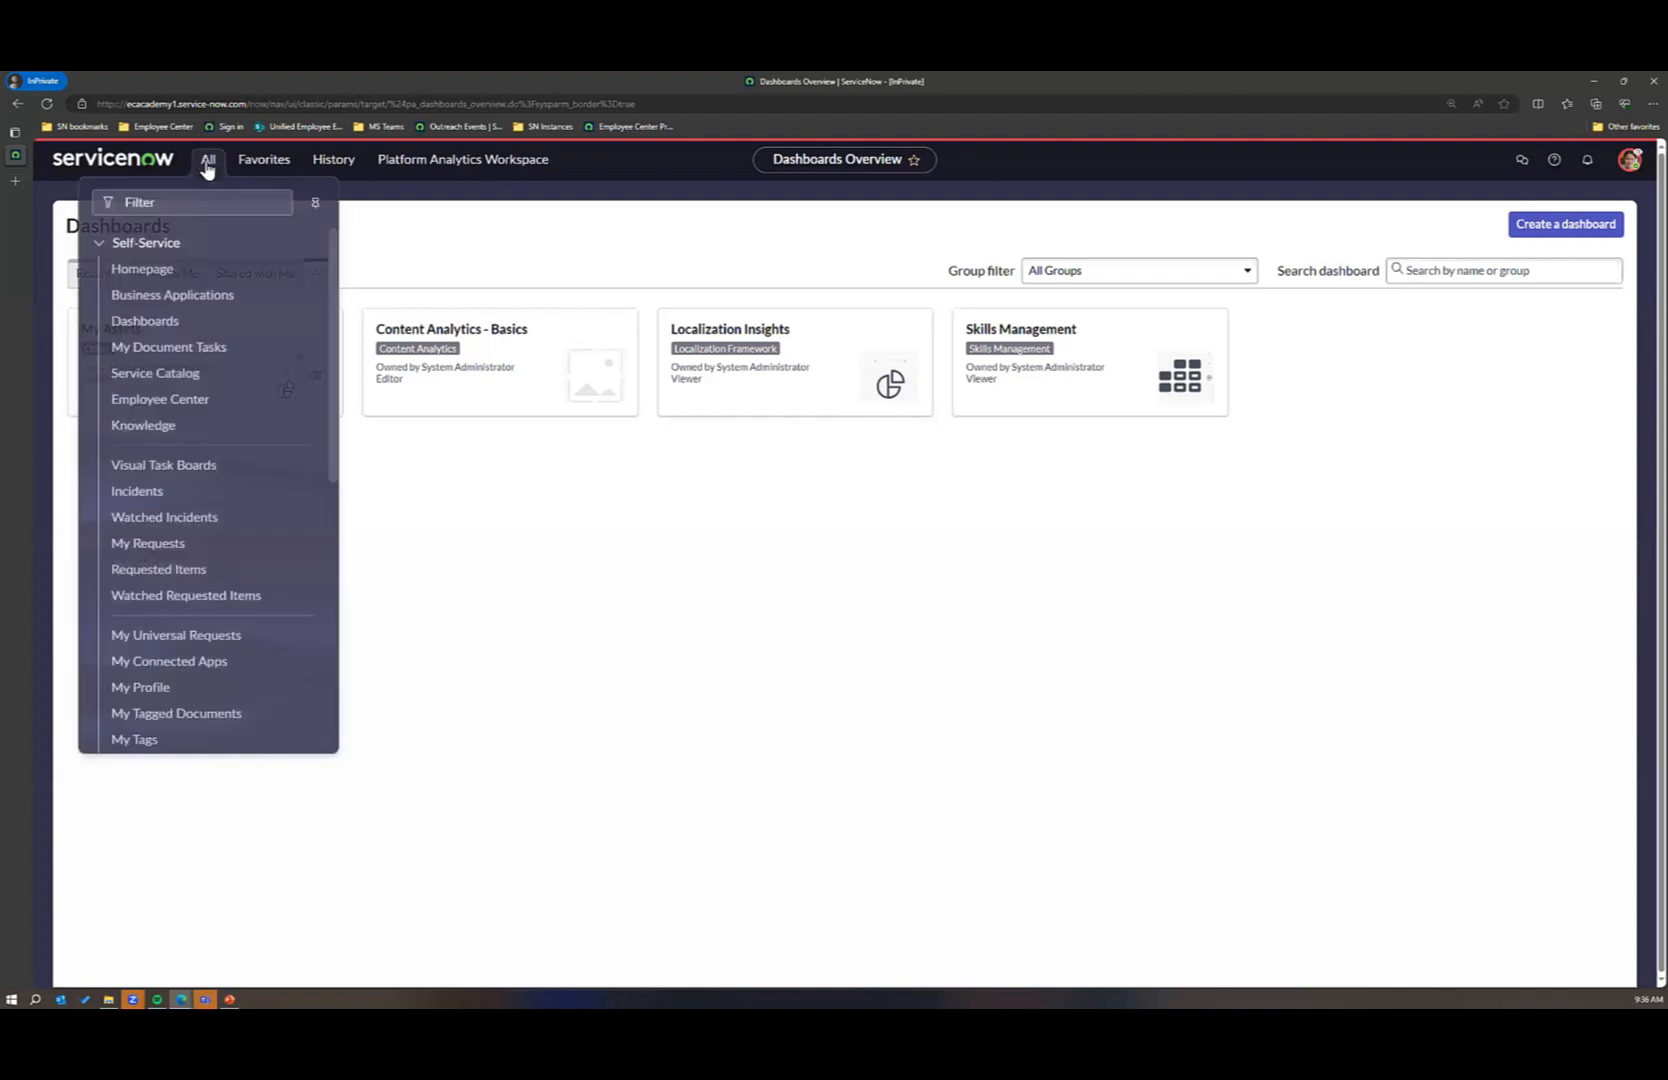
{"action": "type", "text": "cont"}
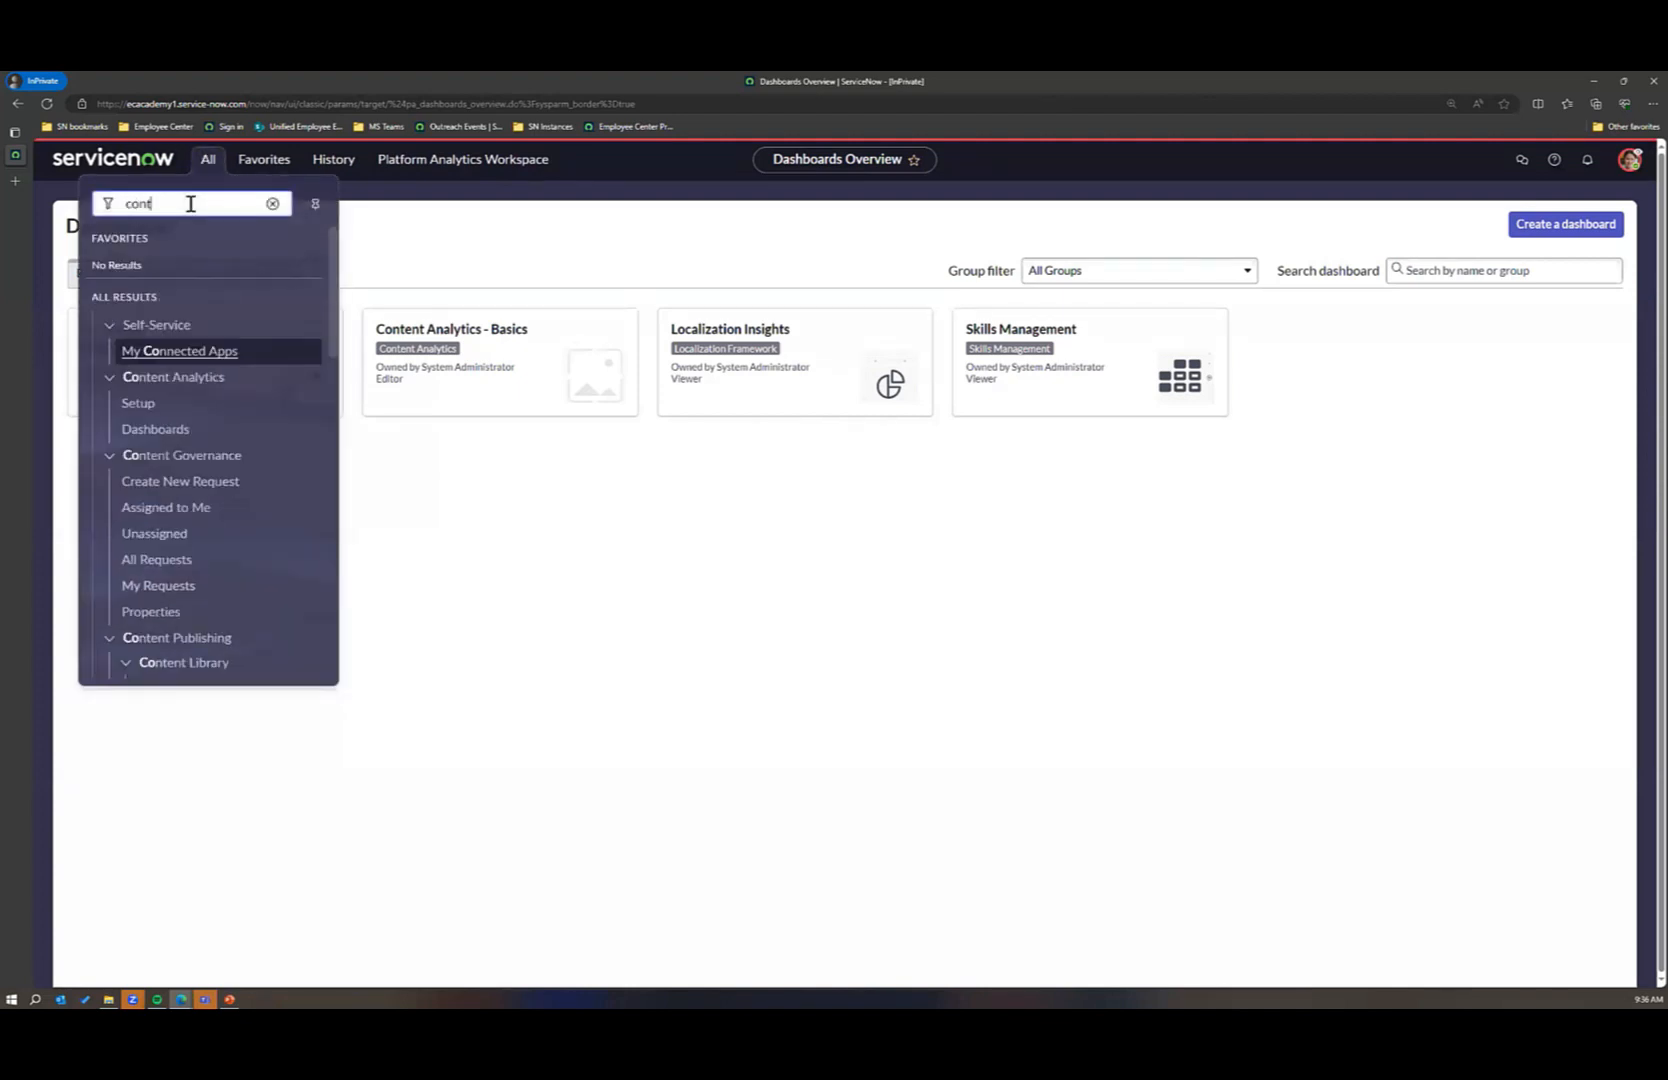
{"action": "type", "text": "ent govern"}
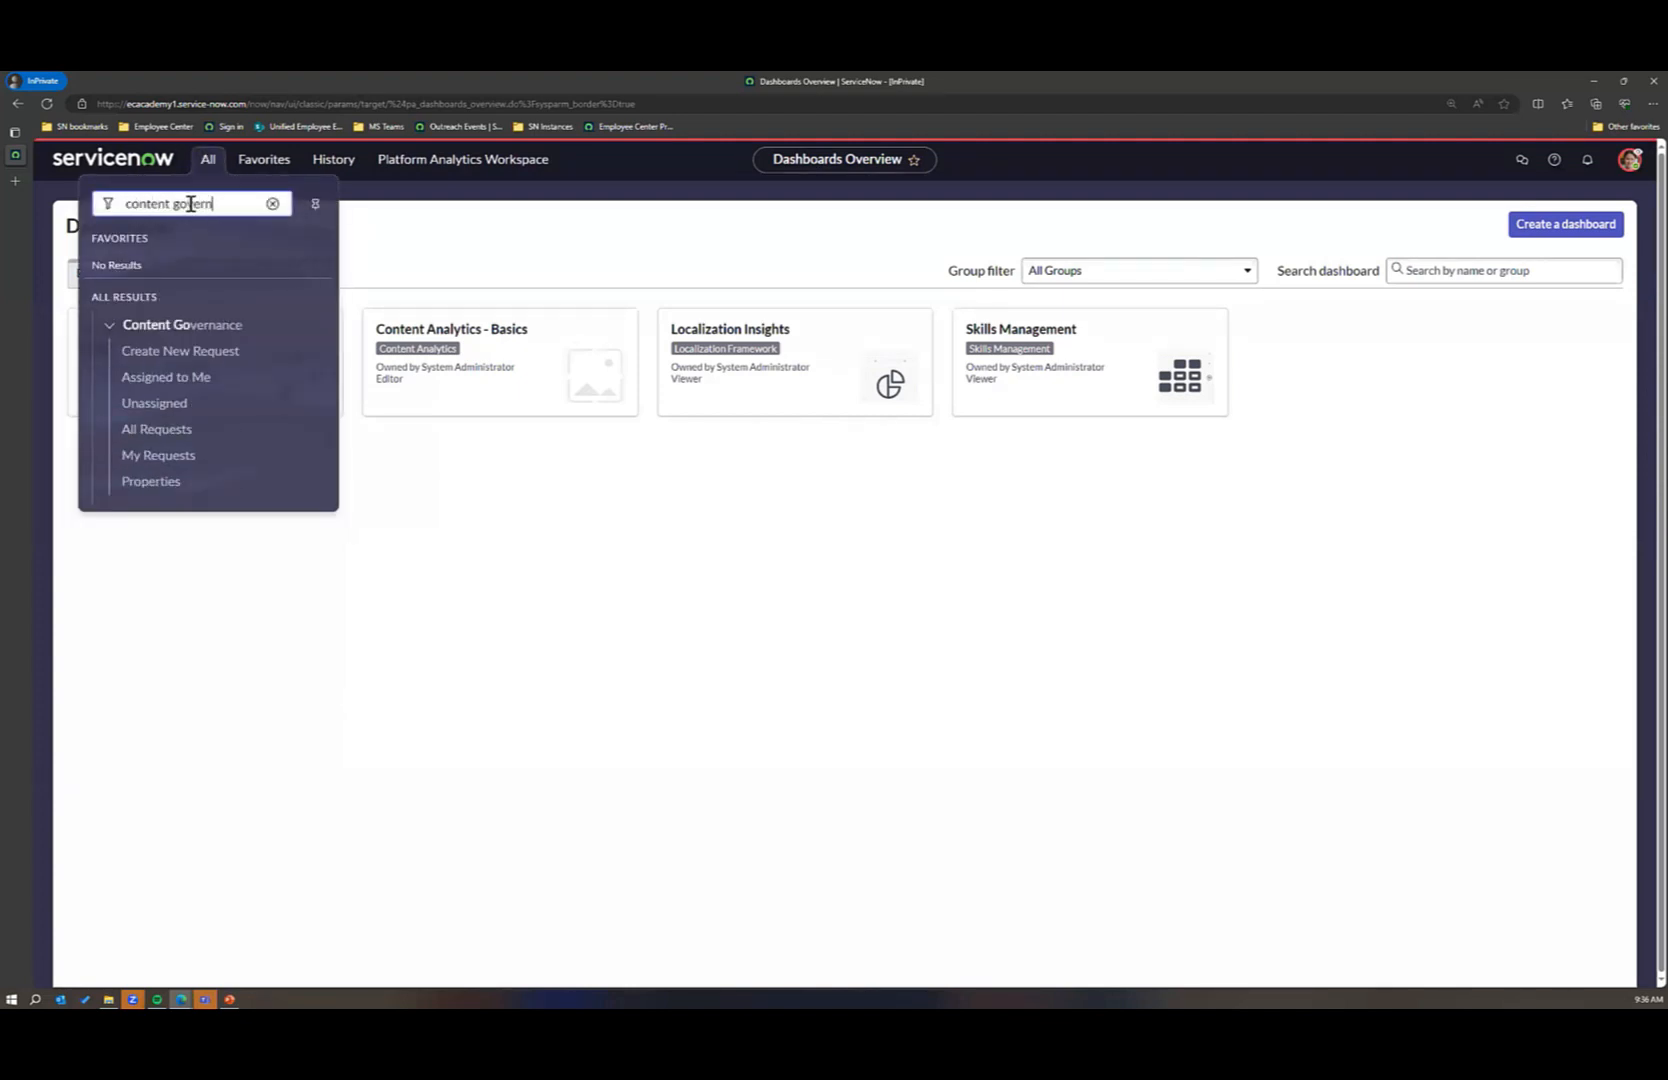
{"action": "type", "text": "ance"}
{"action": "left_click", "coordinate": [150, 408]}
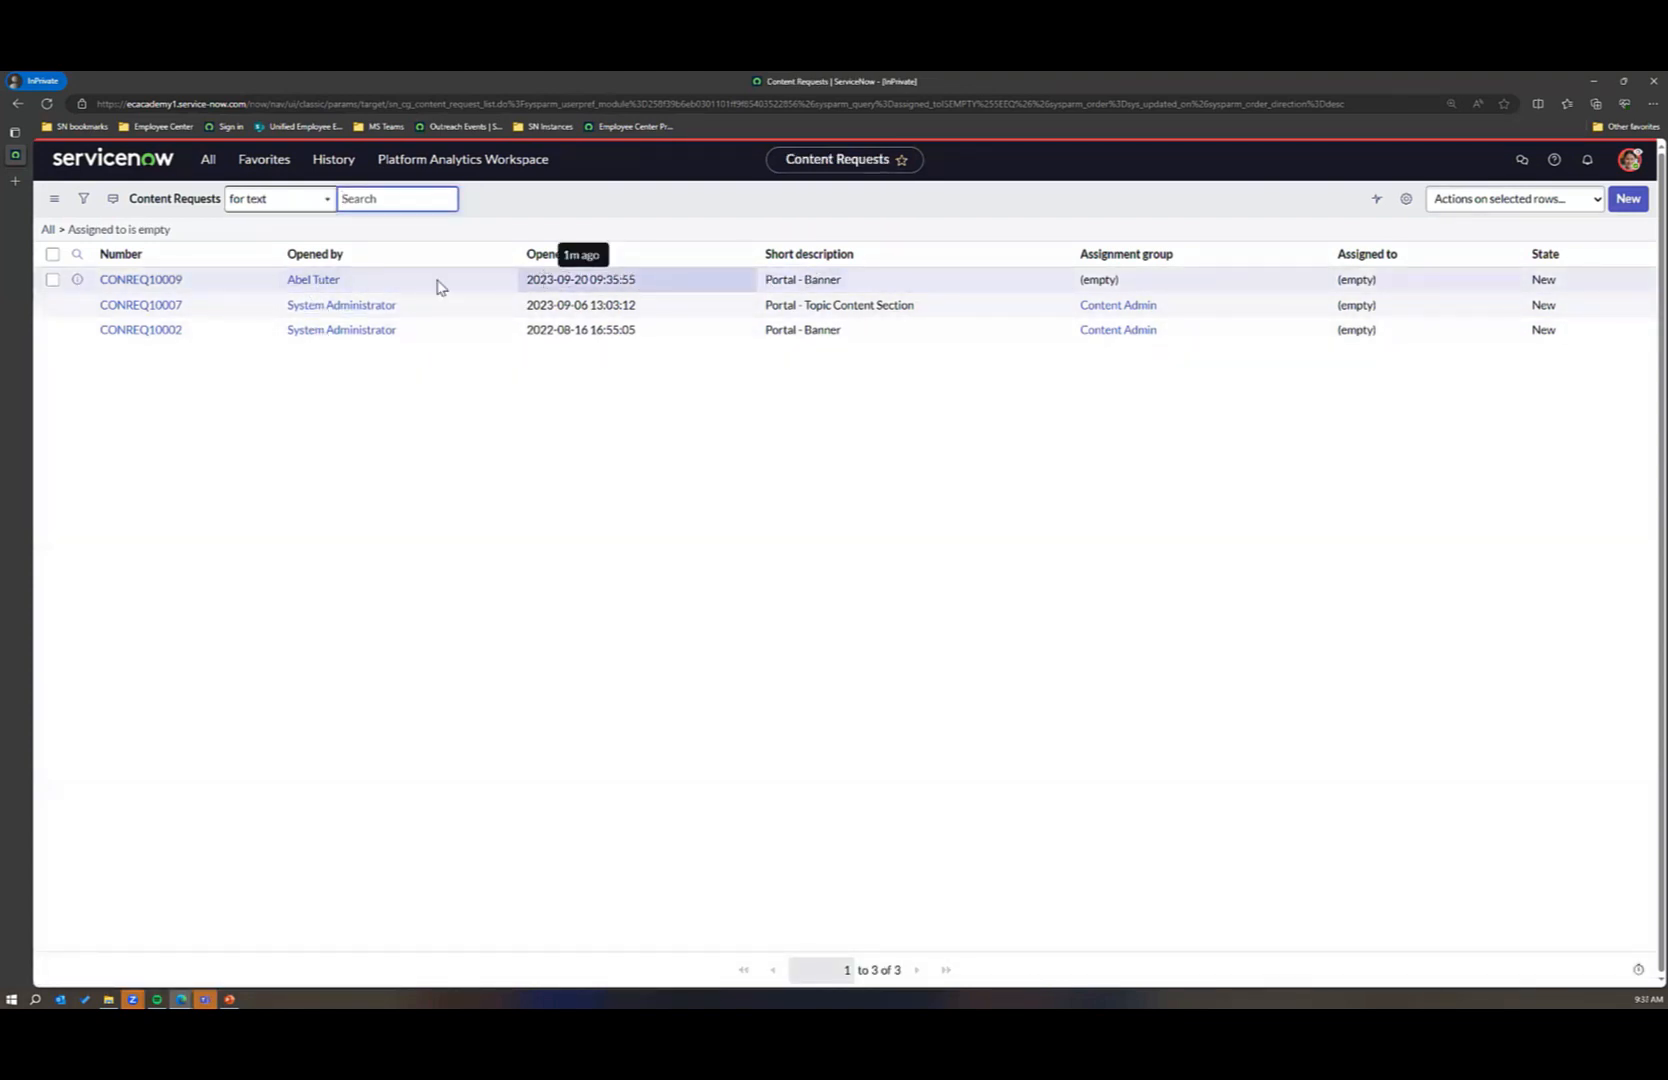
{"action": "left_click", "coordinate": [149, 281]}
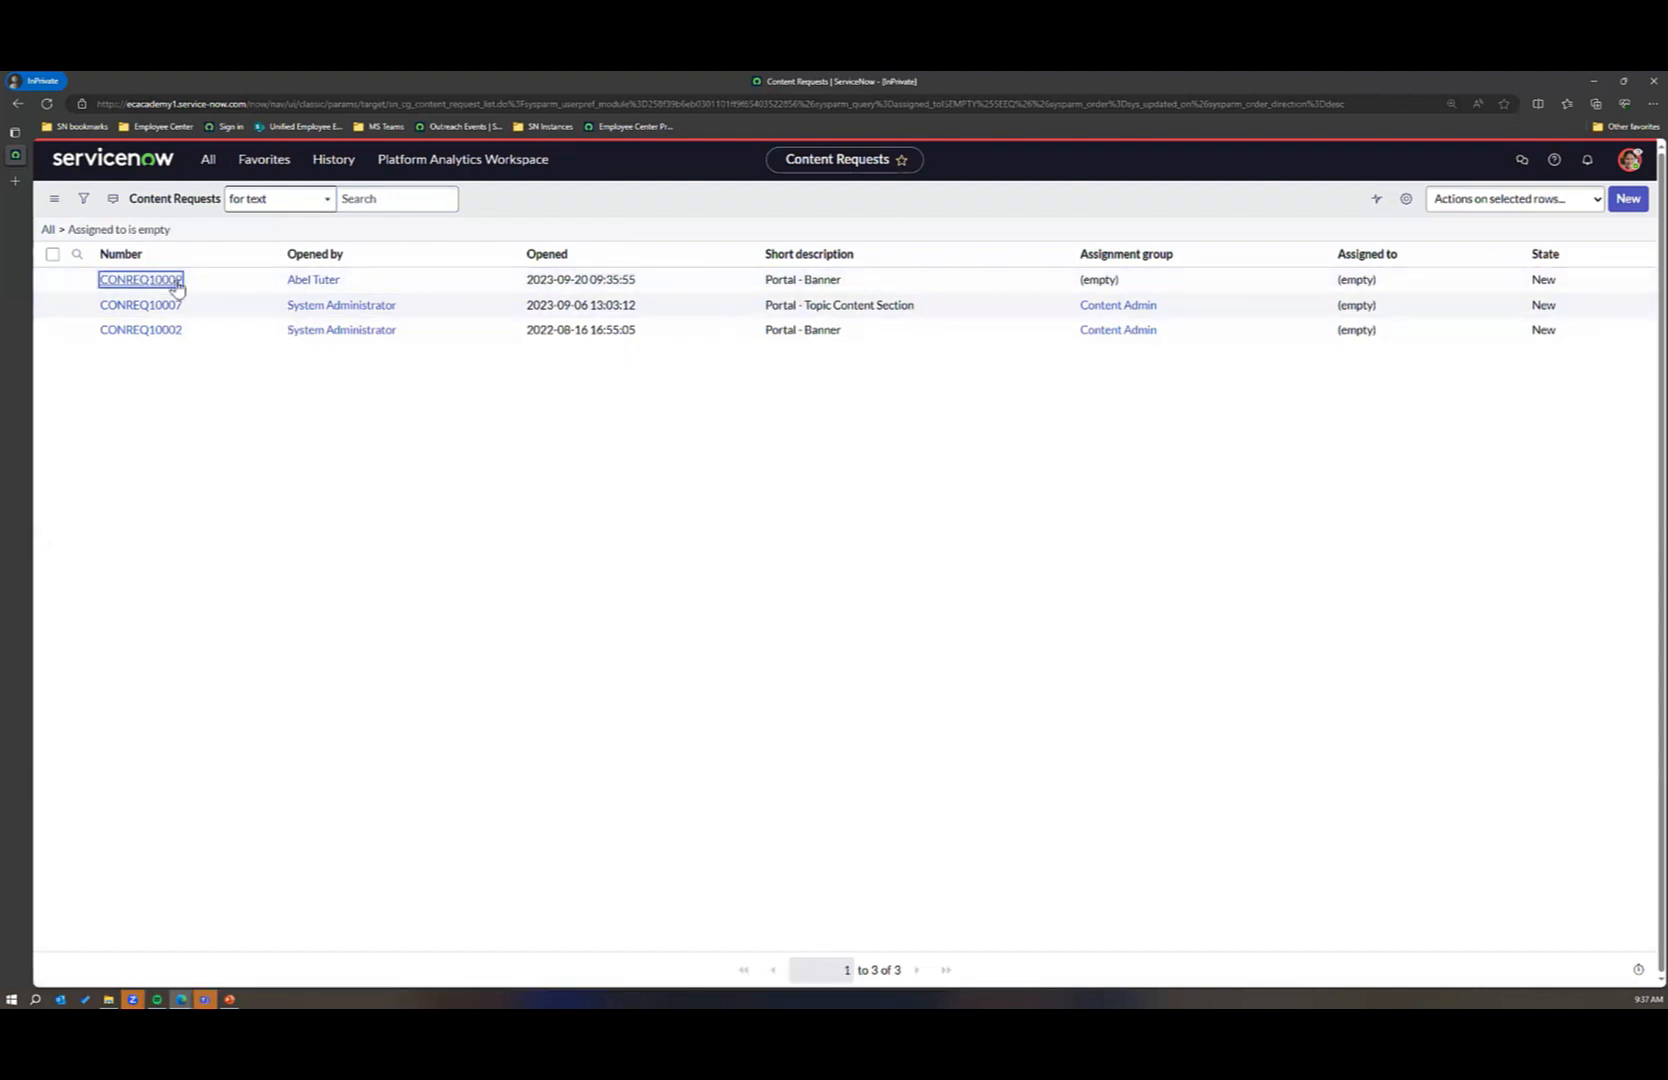
{"action": "left_click", "coordinate": [173, 284]}
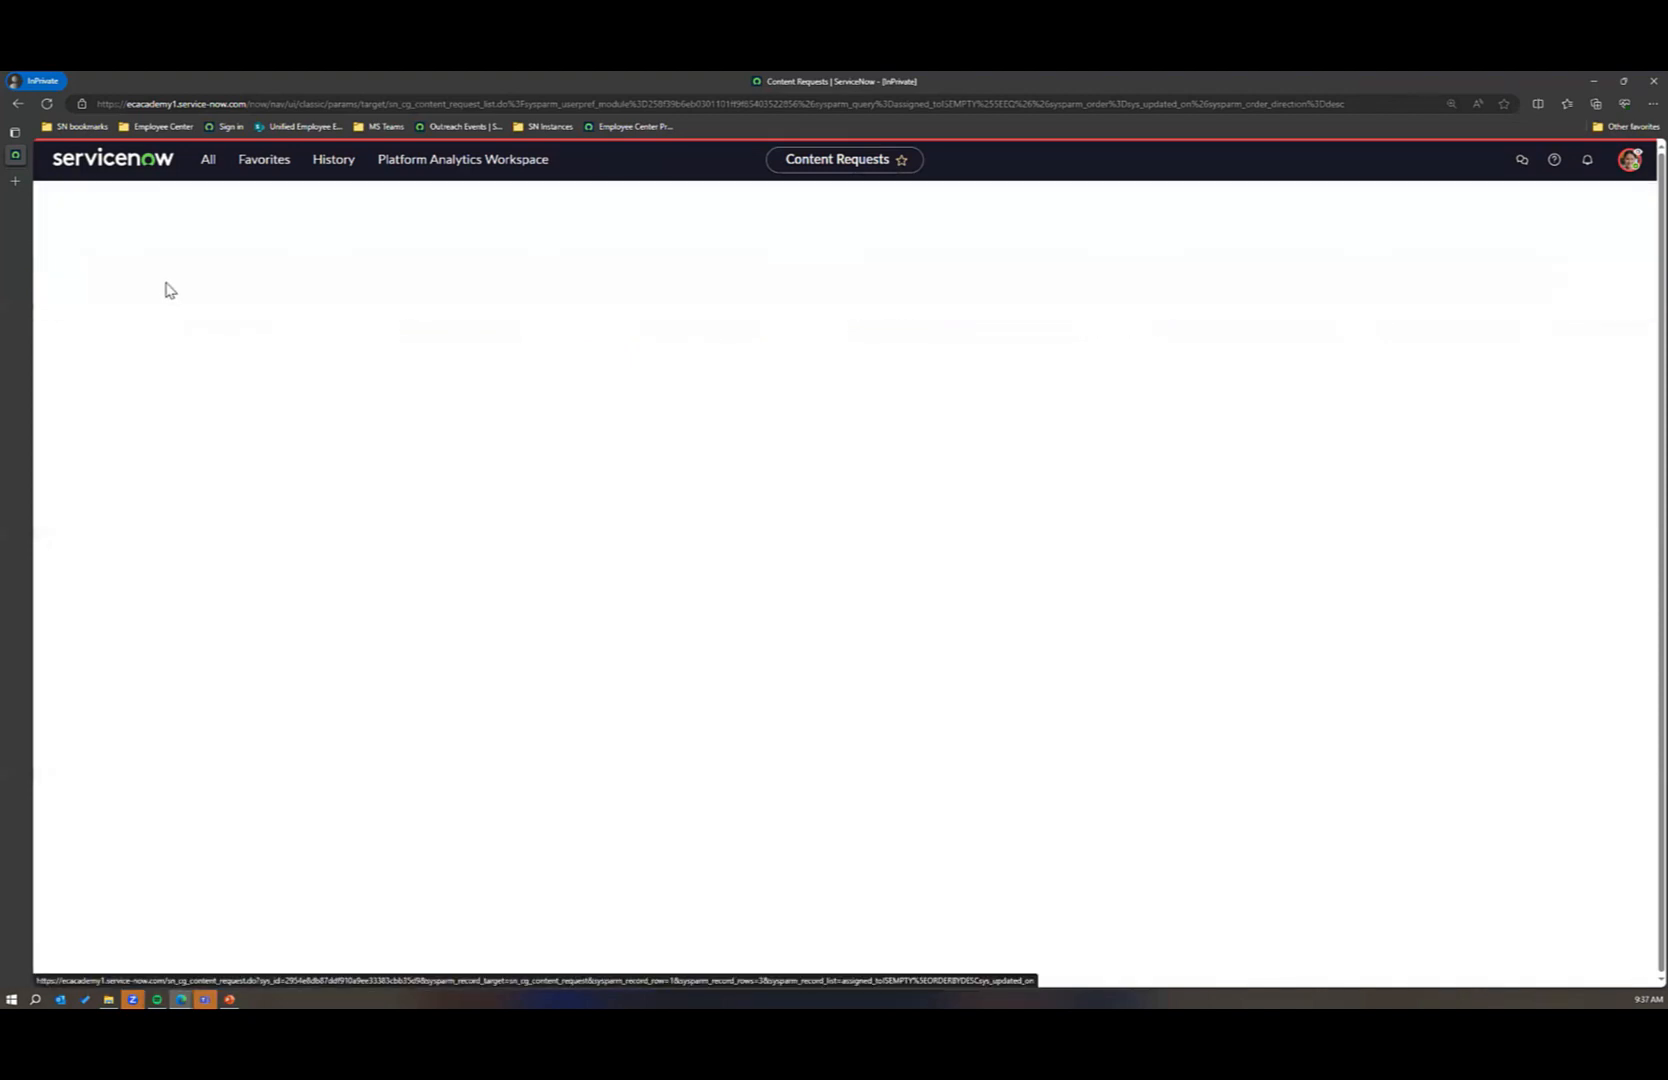
Step: Assign the content request to the impersonated user and check the available assignment groups without choosing one
{"action": "left_click", "coordinate": [541, 355]}
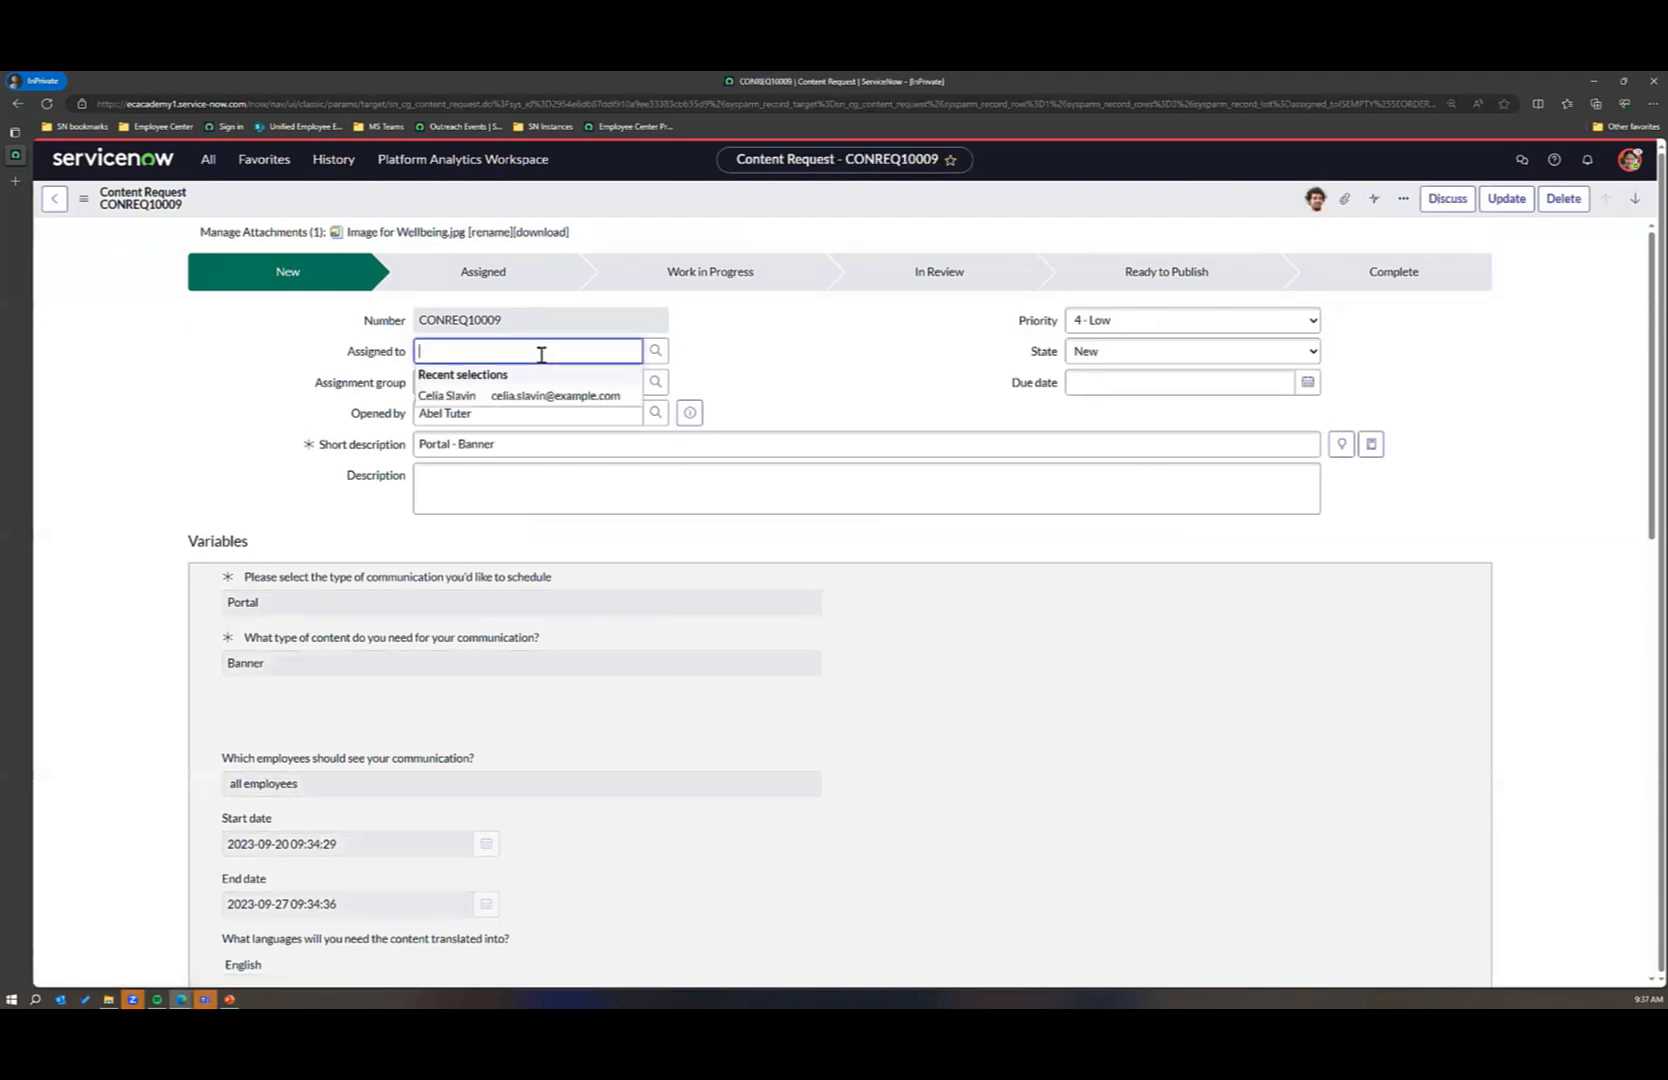
{"action": "left_click", "coordinate": [498, 394]}
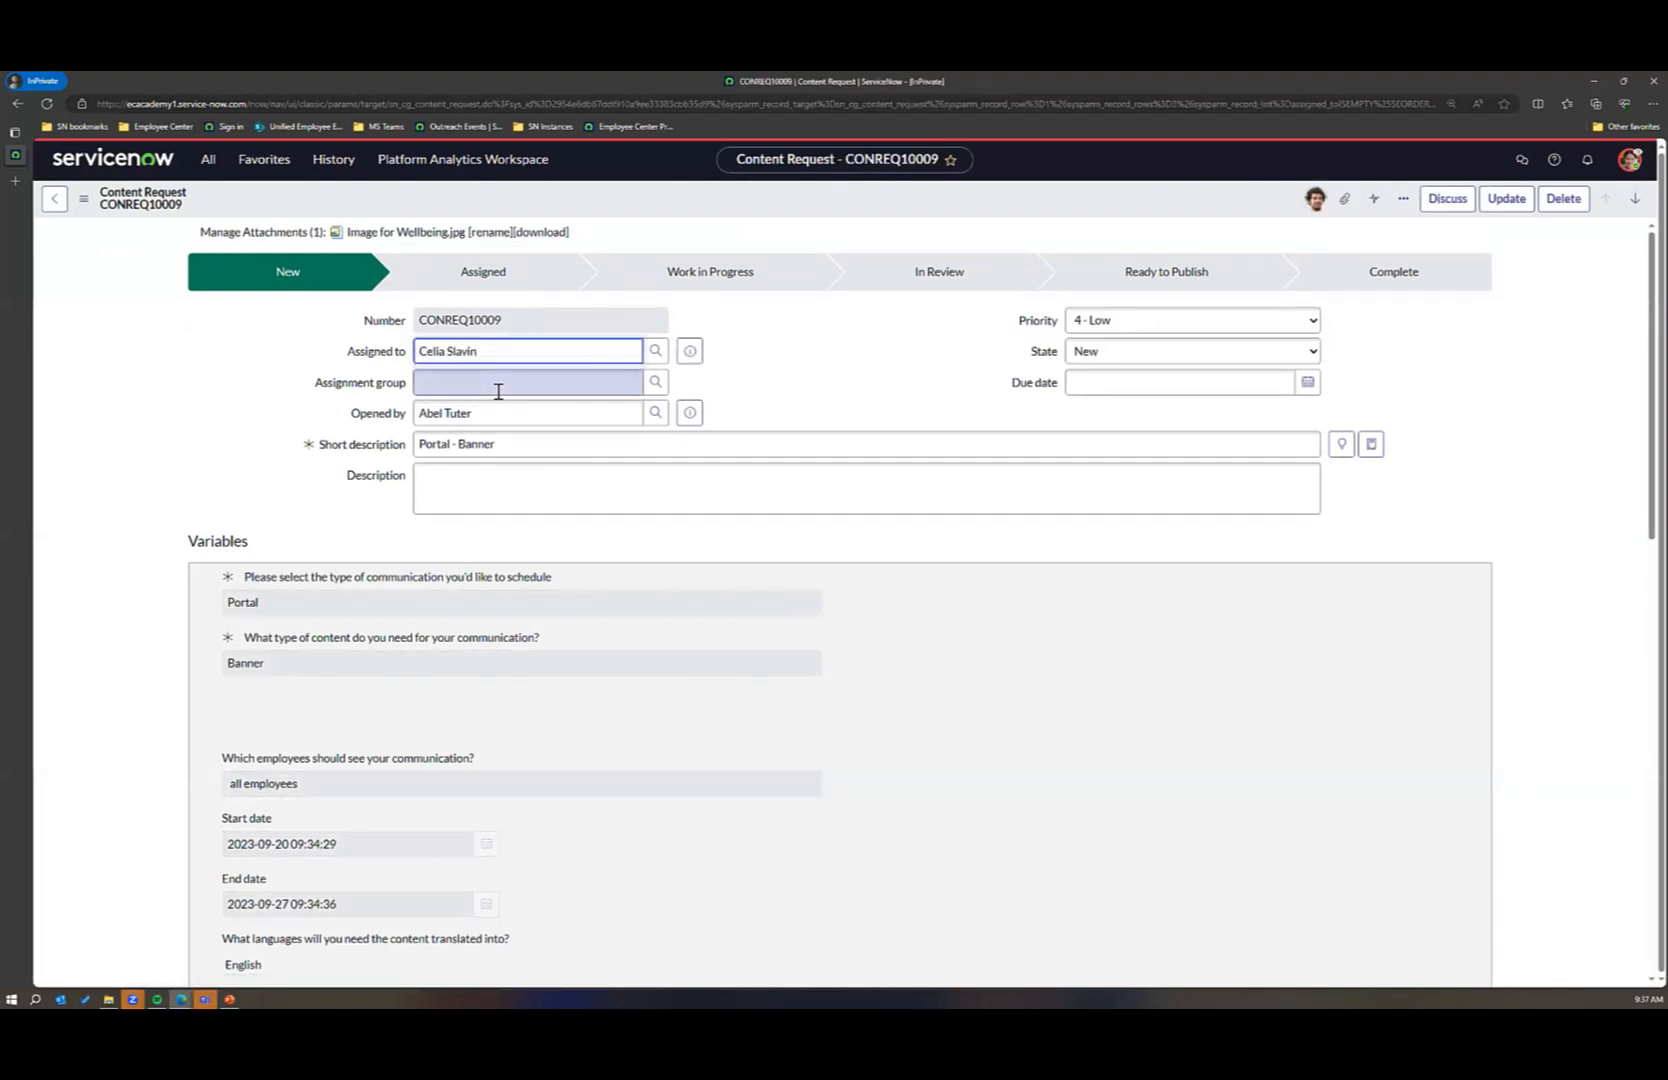
{"action": "left_click", "coordinate": [657, 386]}
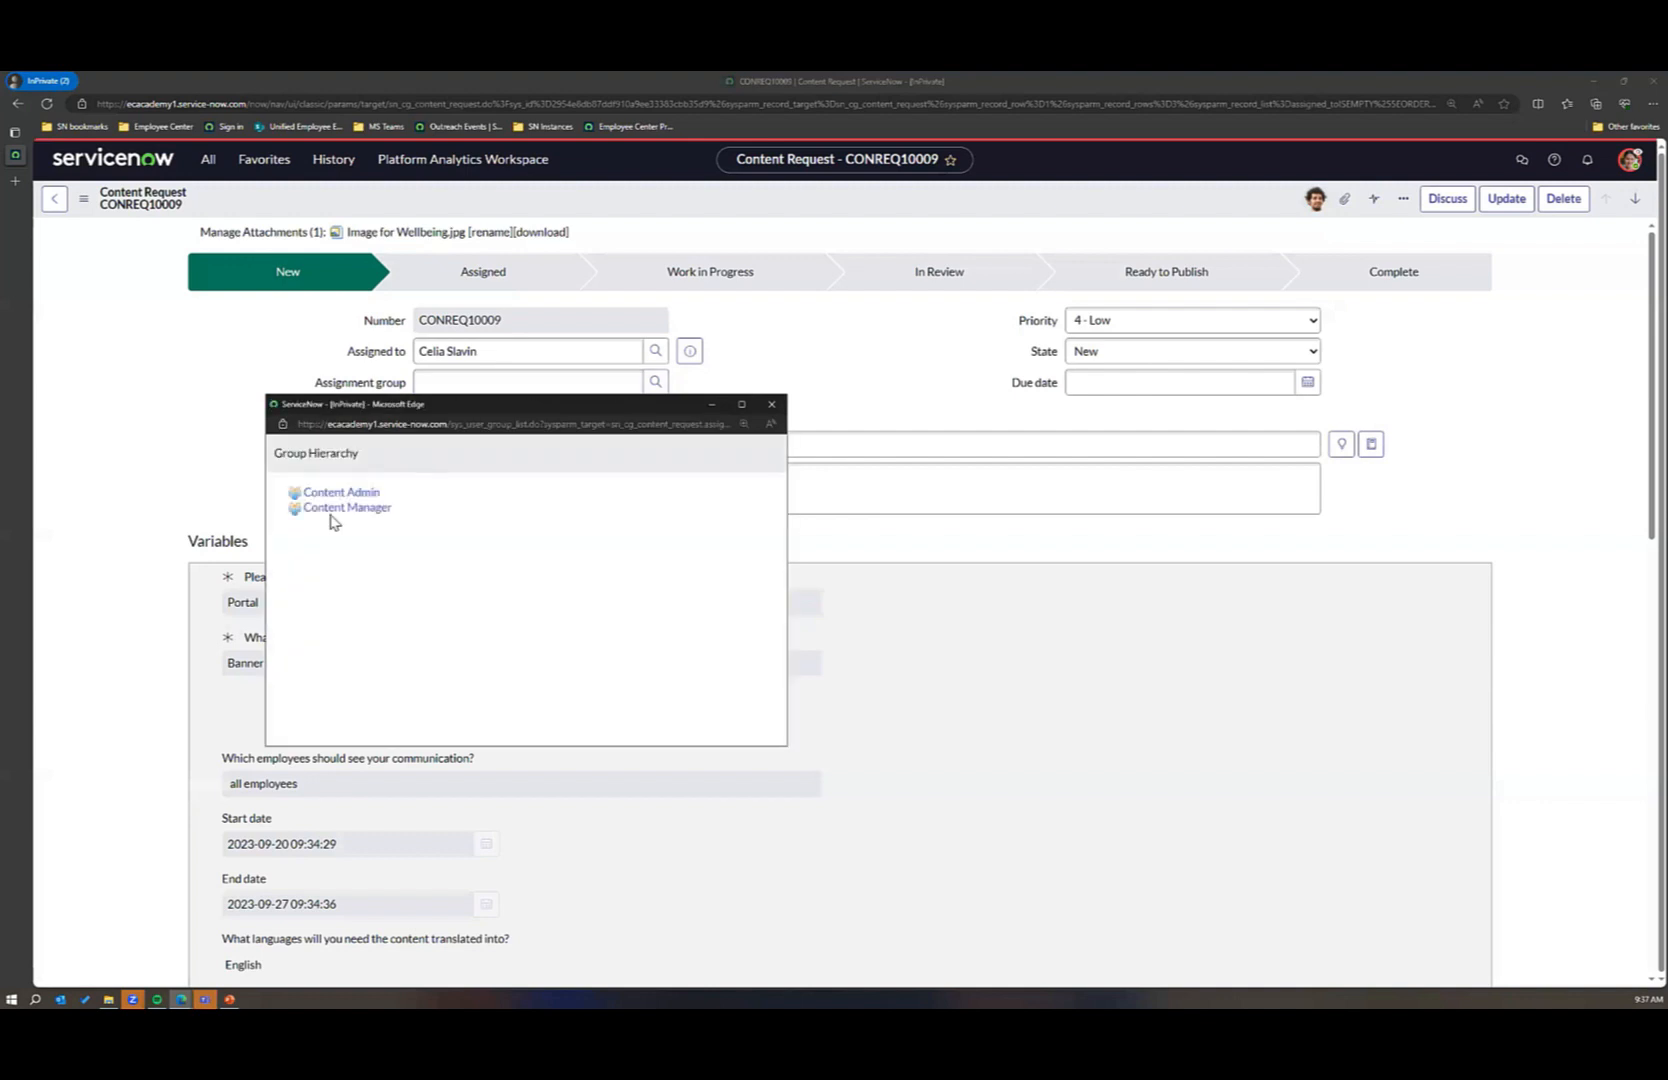
{"action": "left_click", "coordinate": [769, 406]}
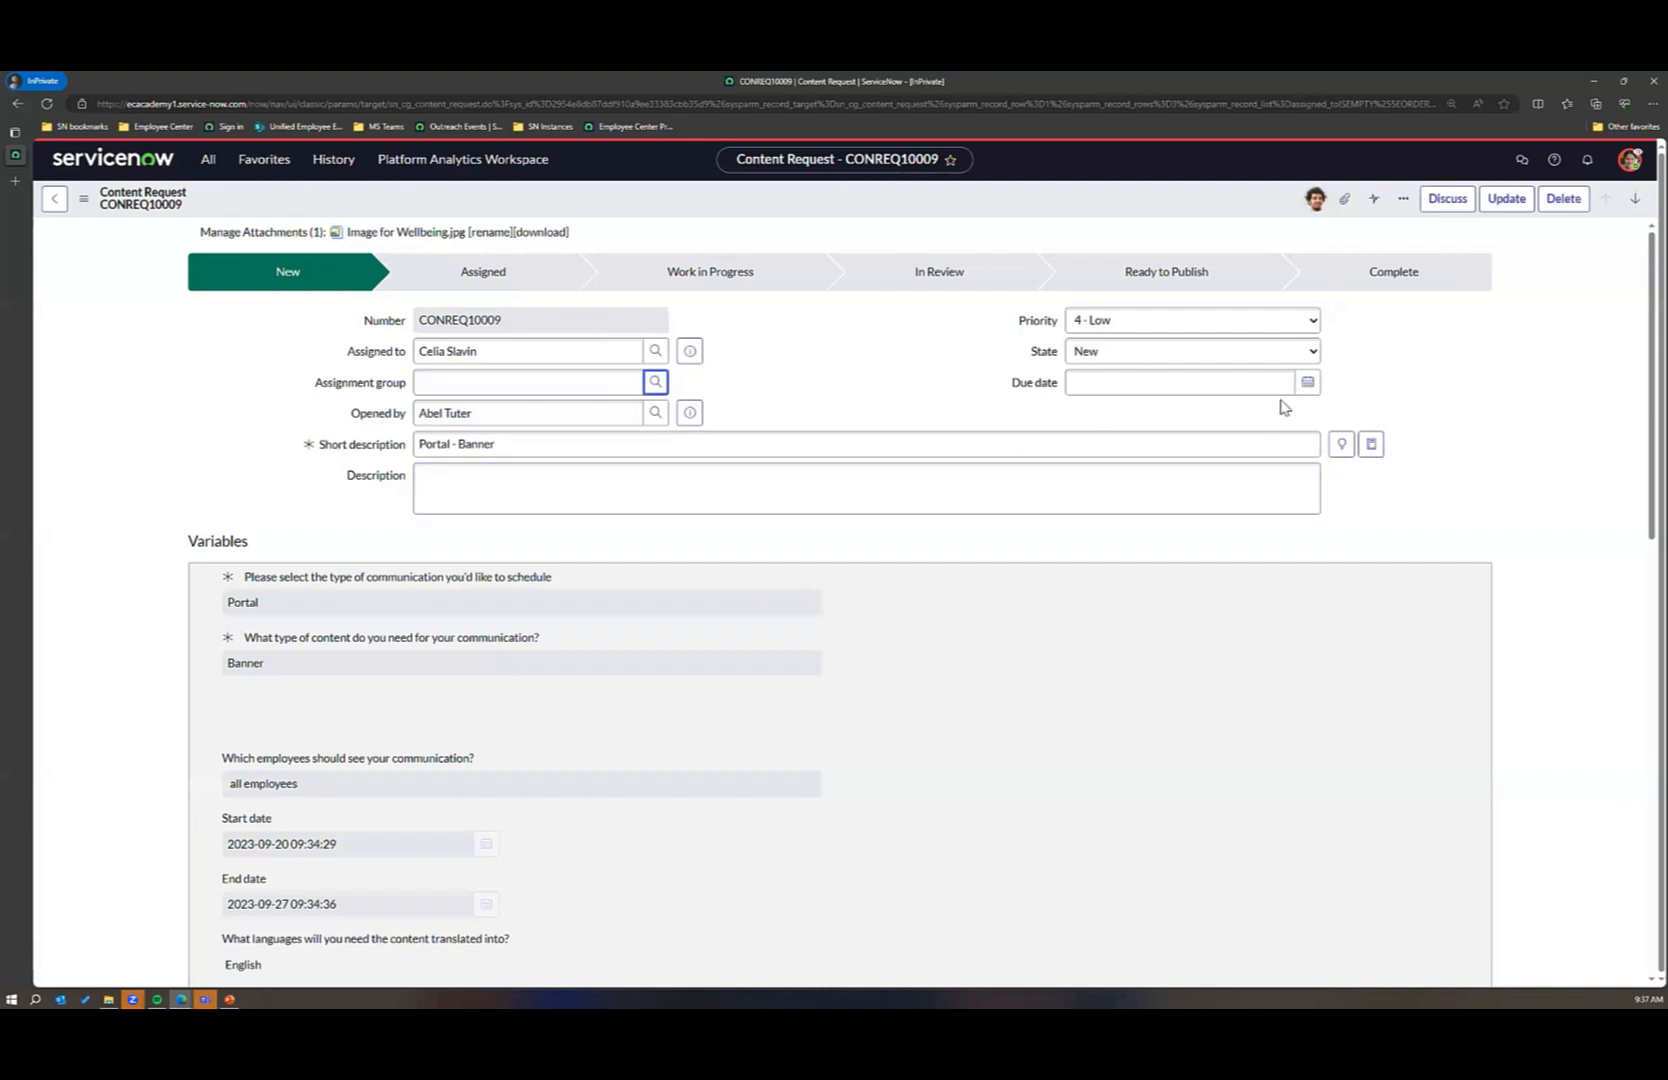
{"action": "left_click", "coordinate": [1306, 383]}
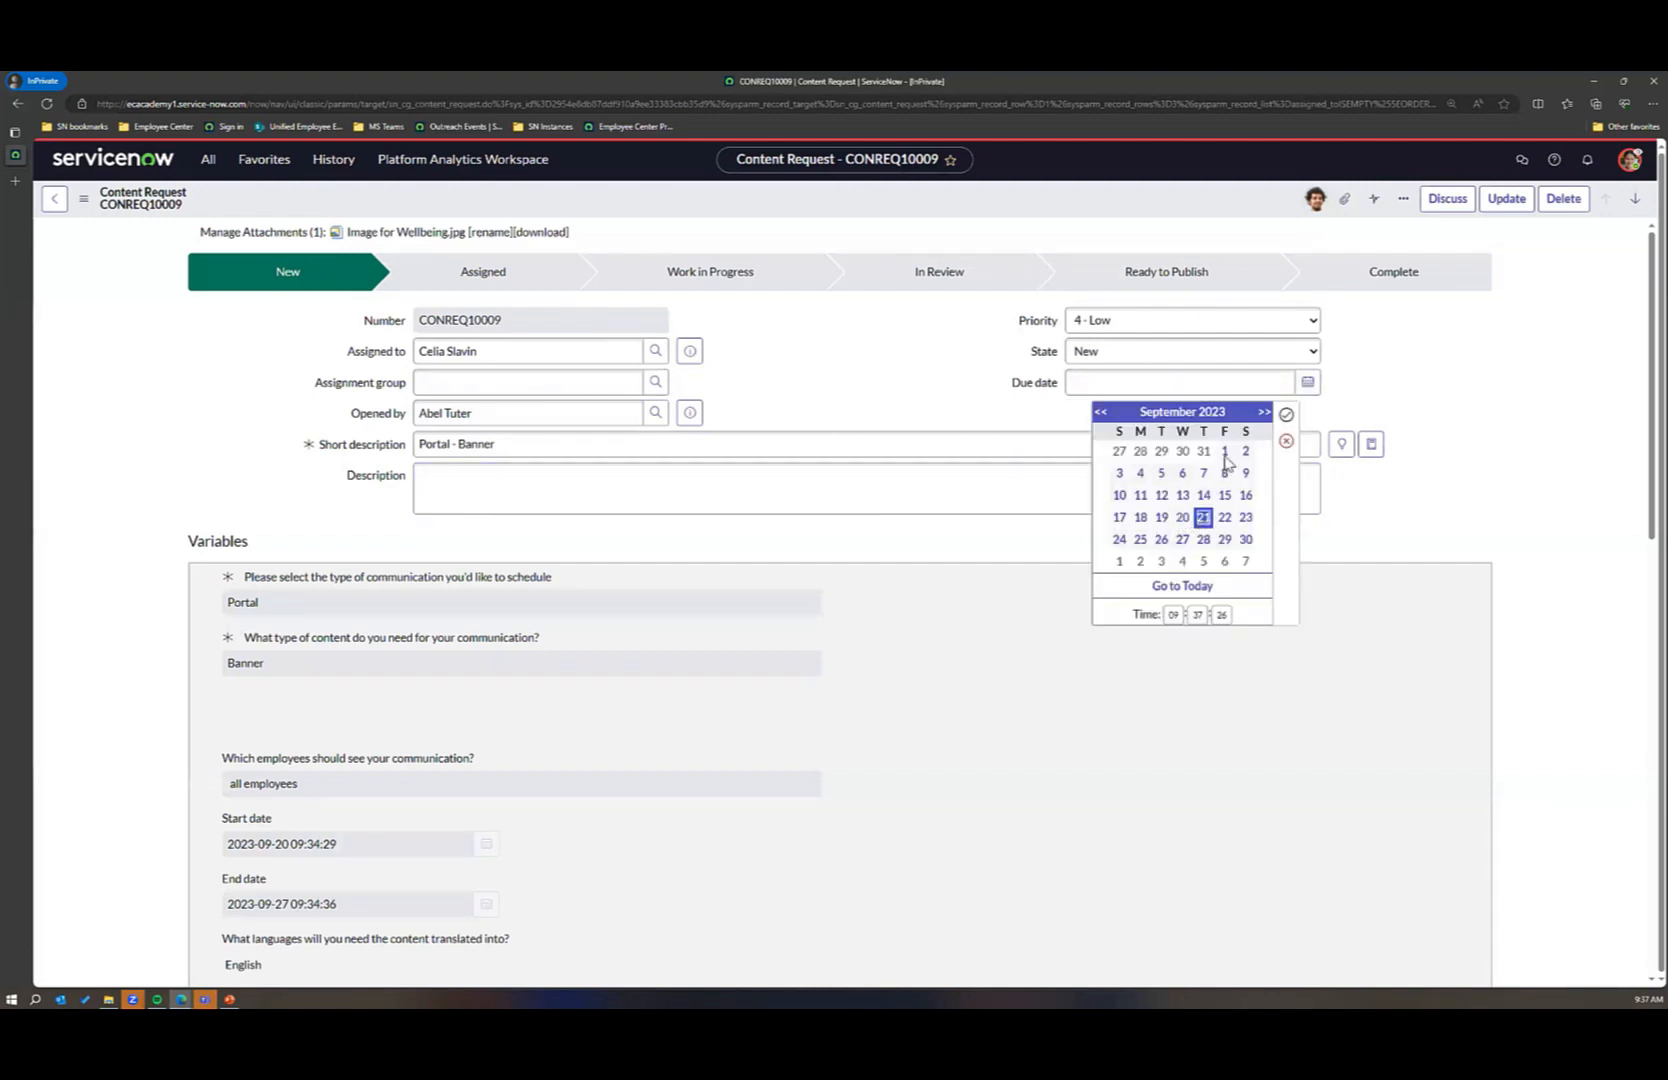
{"action": "left_click", "coordinate": [1286, 414]}
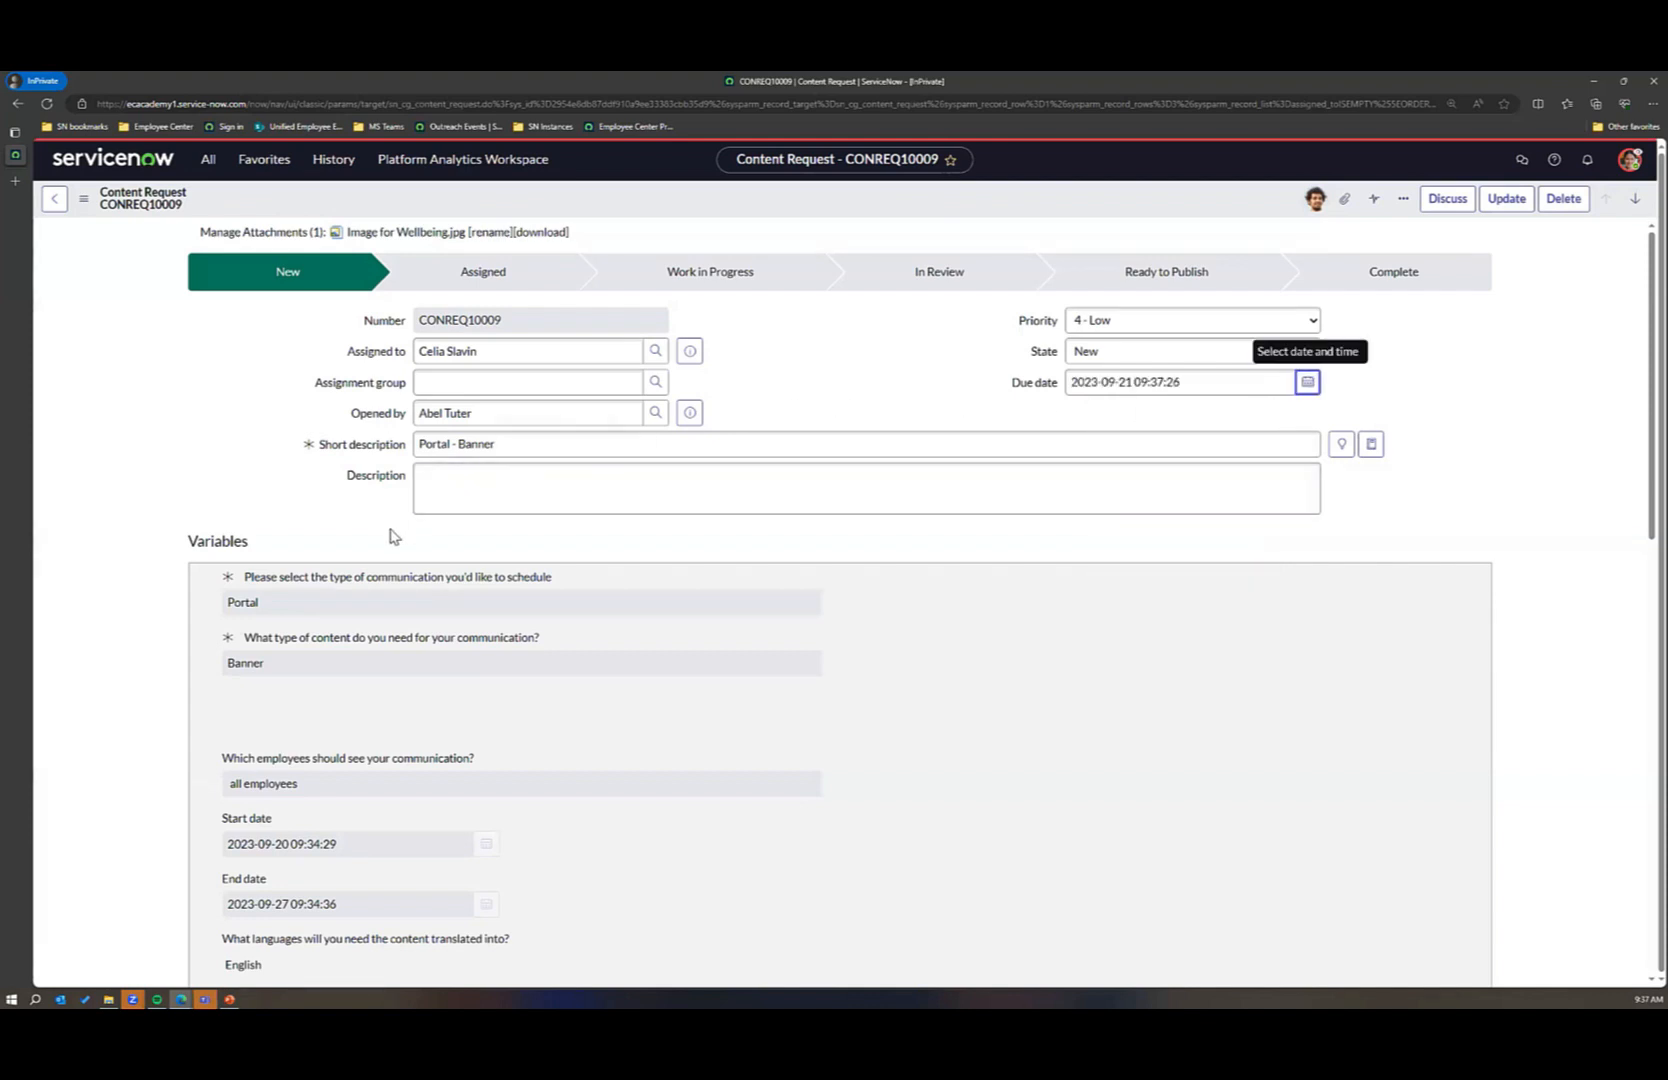
{"action": "scroll", "coordinate": [833, 562], "scroll_direction": "down", "scroll_amount": 8}
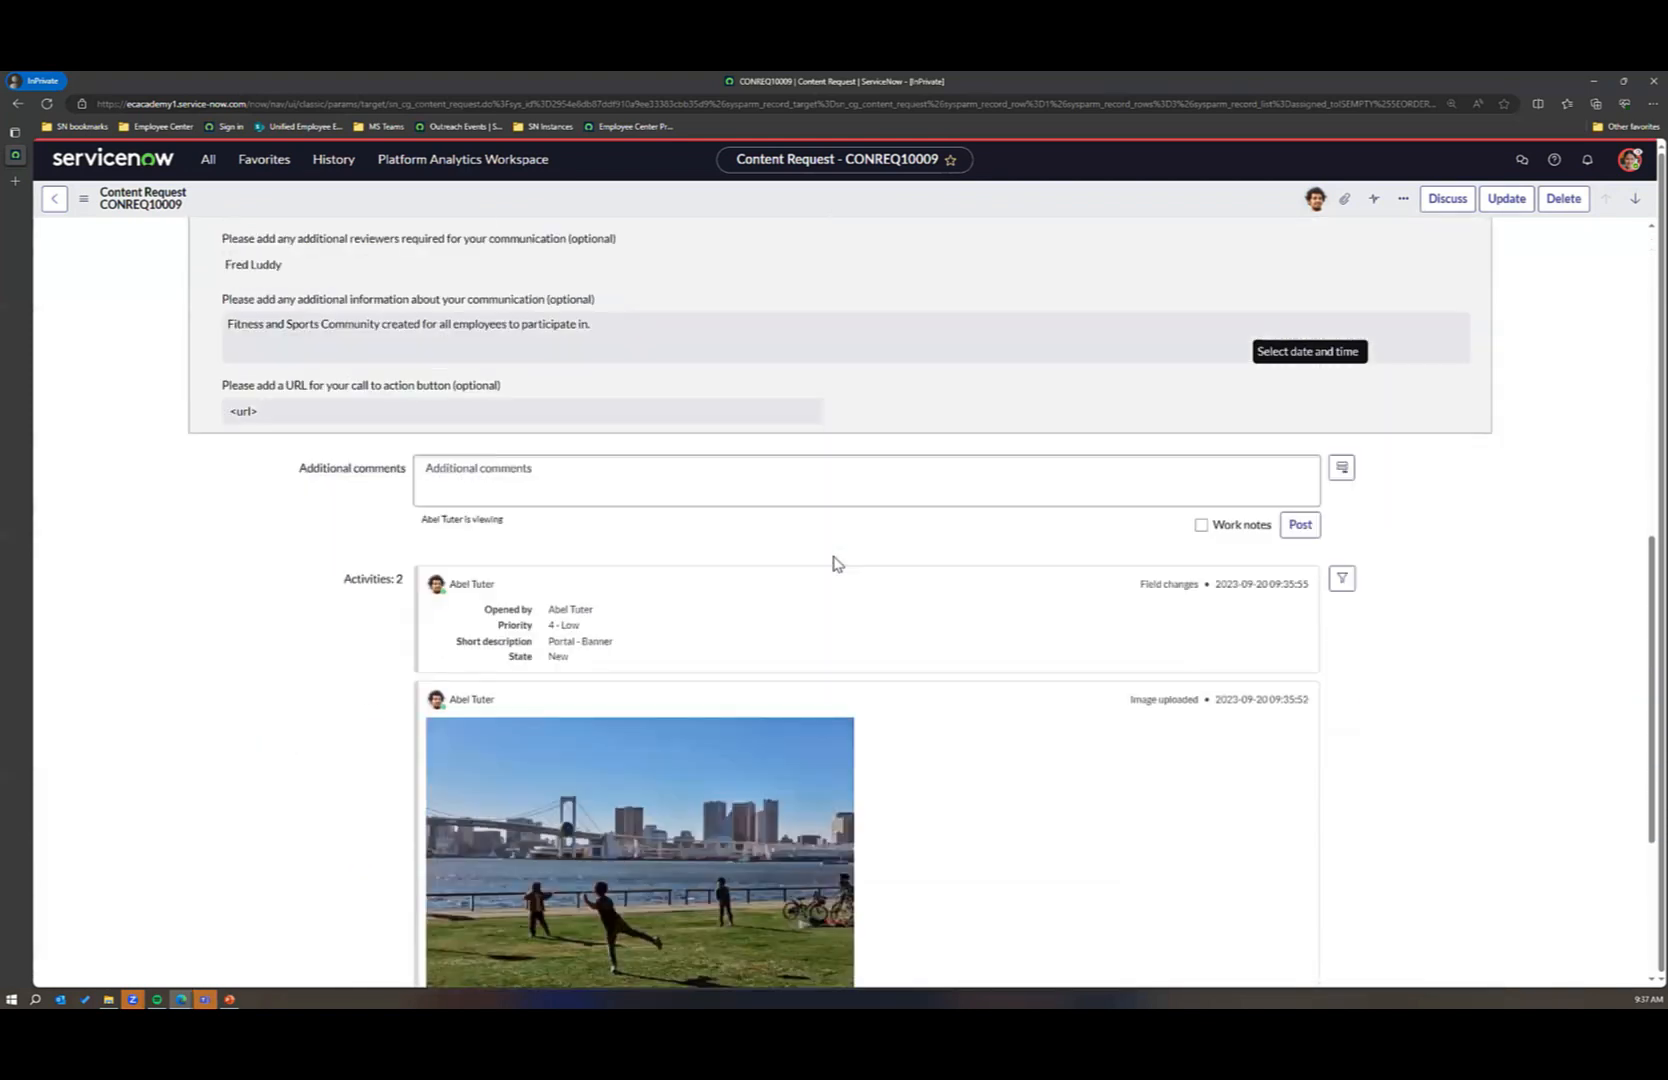
{"action": "scroll", "coordinate": [833, 562], "scroll_direction": "up", "scroll_amount": 10}
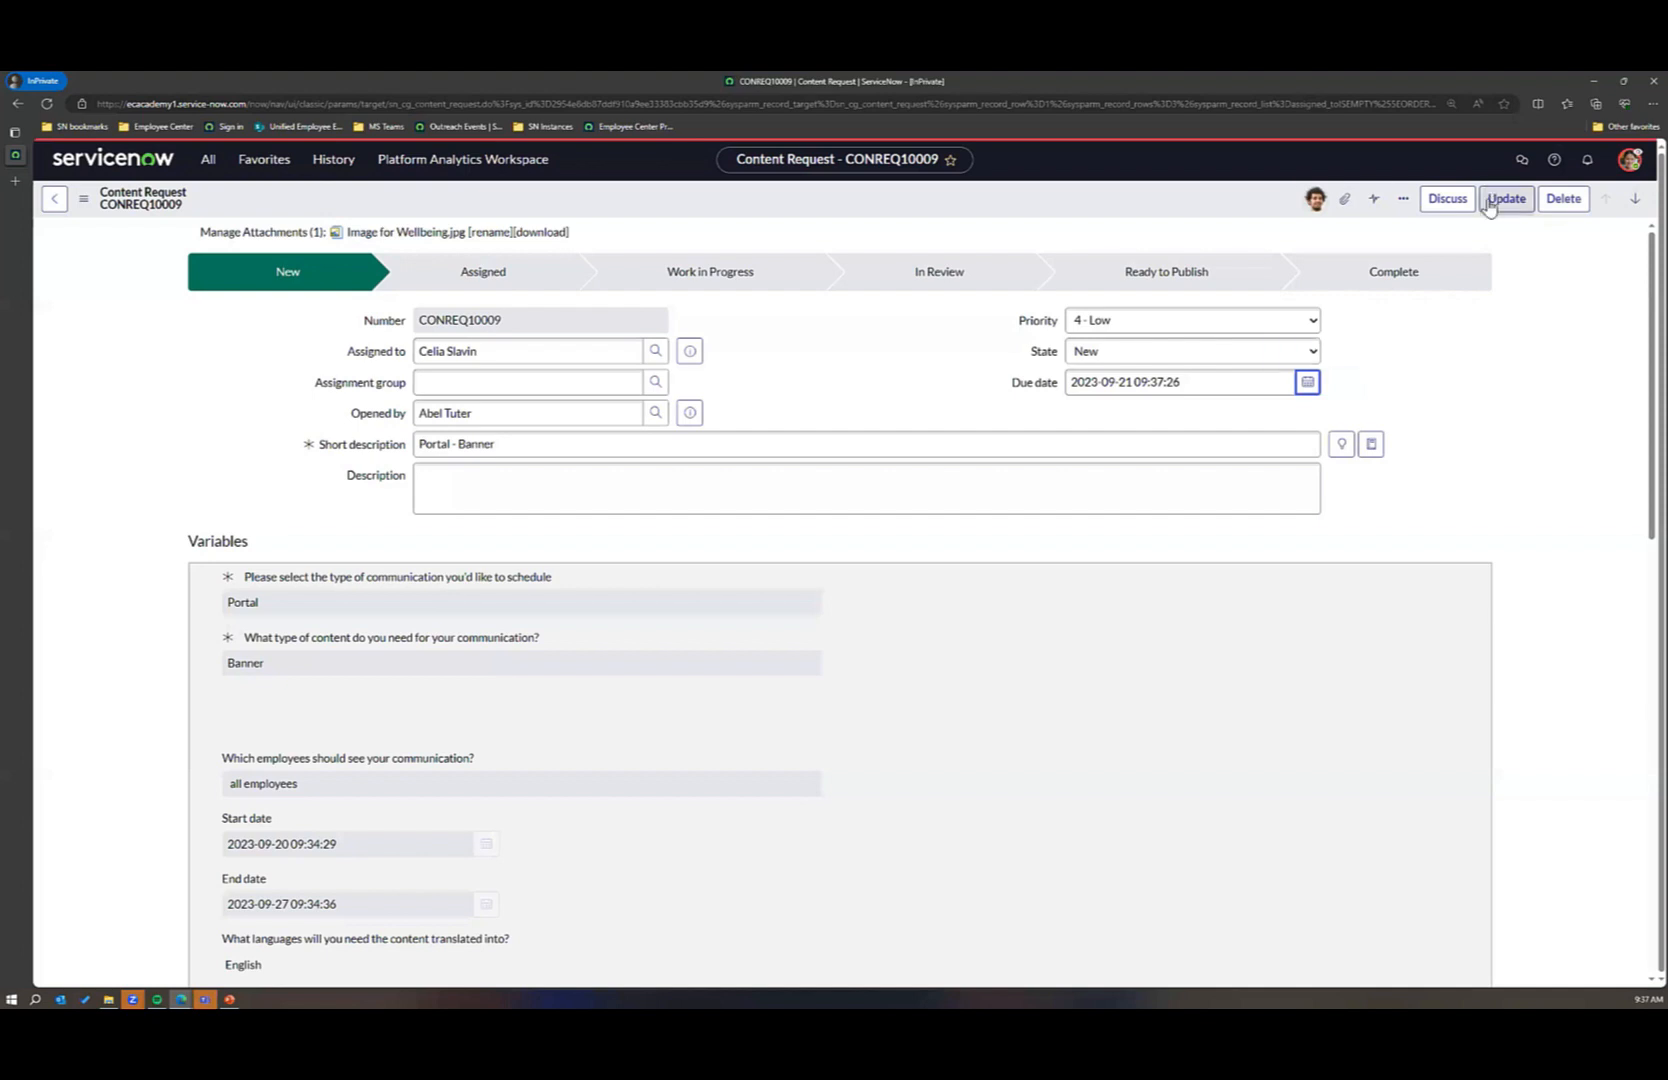
{"action": "left_click", "coordinate": [1506, 198]}
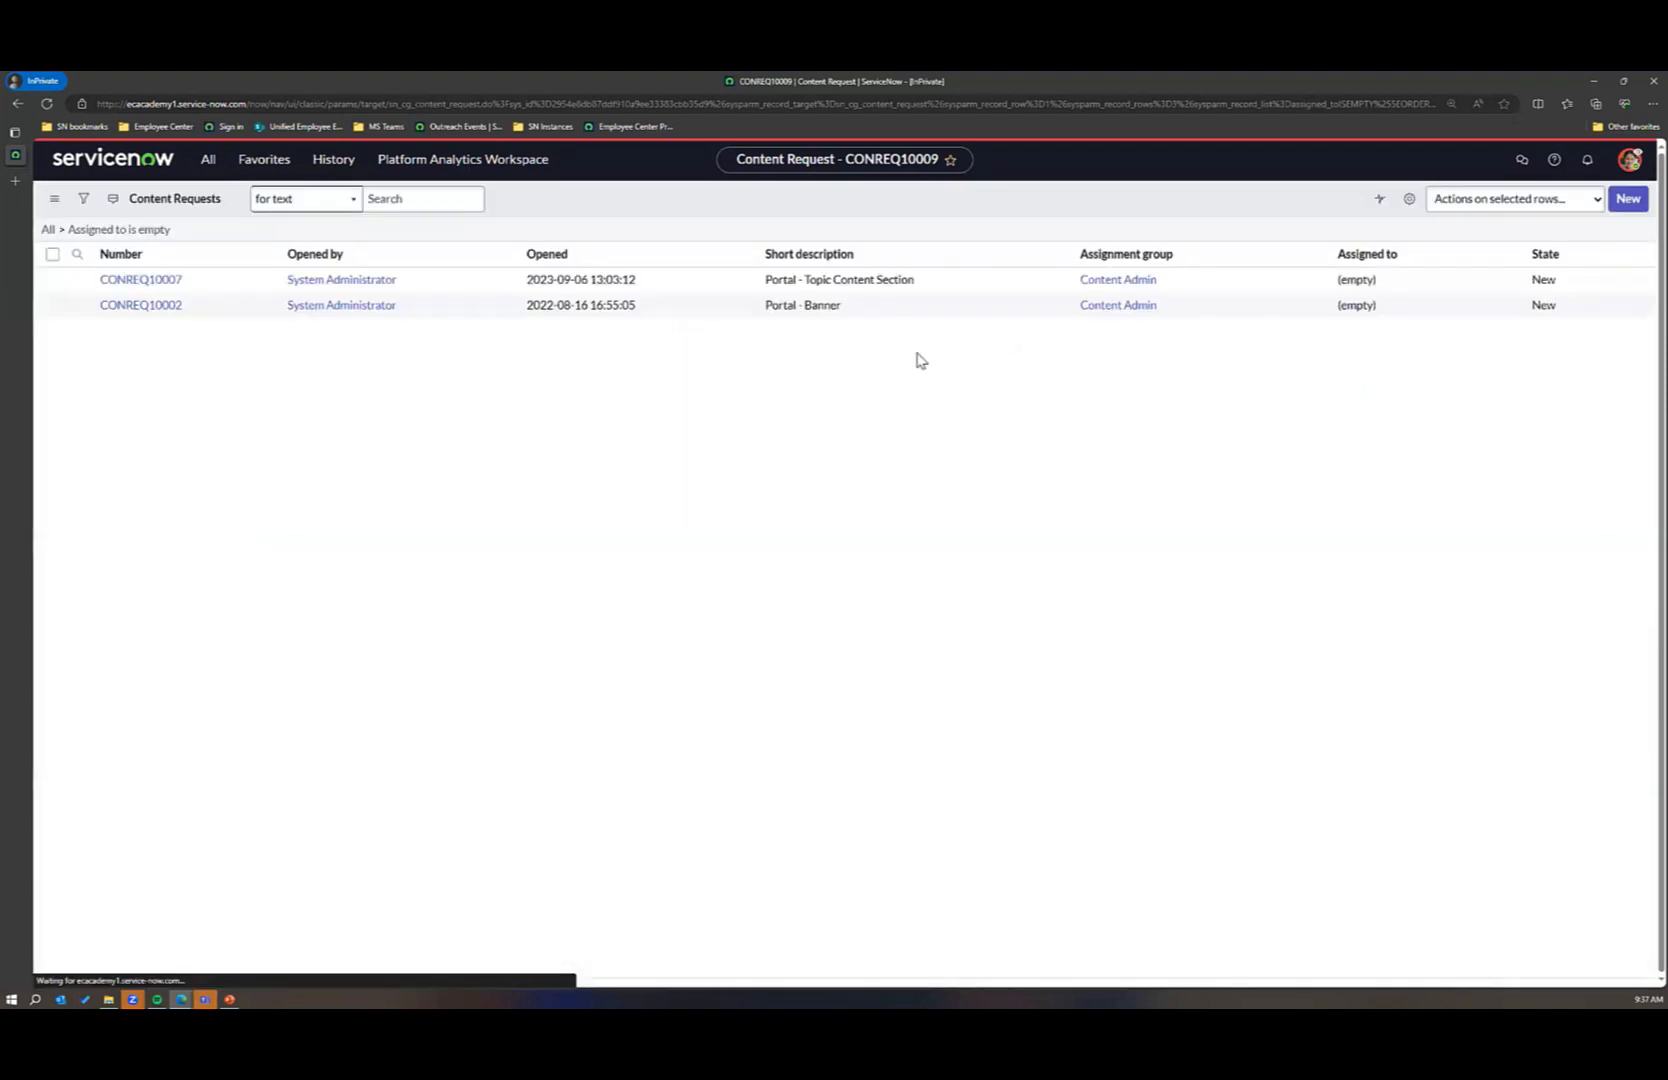
Step: Open the newest banner request from the content requests assigned to the impersonated user and review its content request items
{"action": "left_click", "coordinate": [208, 159]}
{"action": "left_click", "coordinate": [166, 378]}
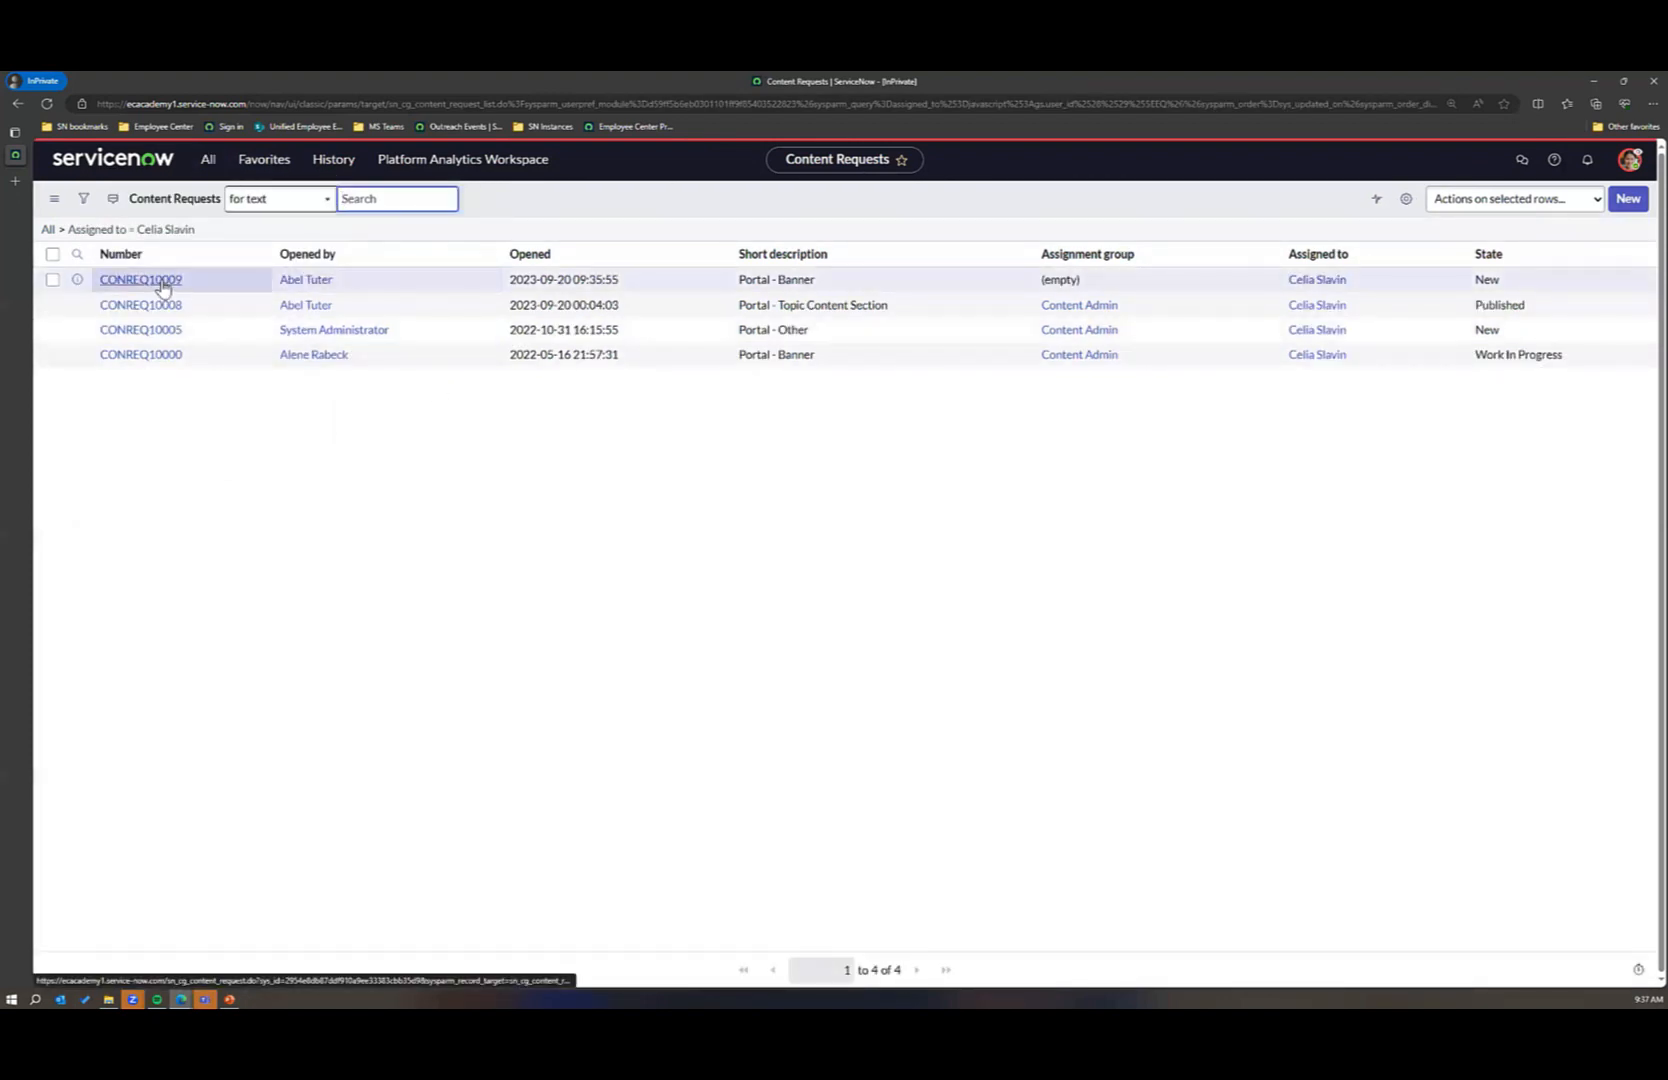
{"action": "left_click", "coordinate": [160, 282]}
{"action": "scroll", "coordinate": [938, 570], "scroll_direction": "down", "scroll_amount": 15}
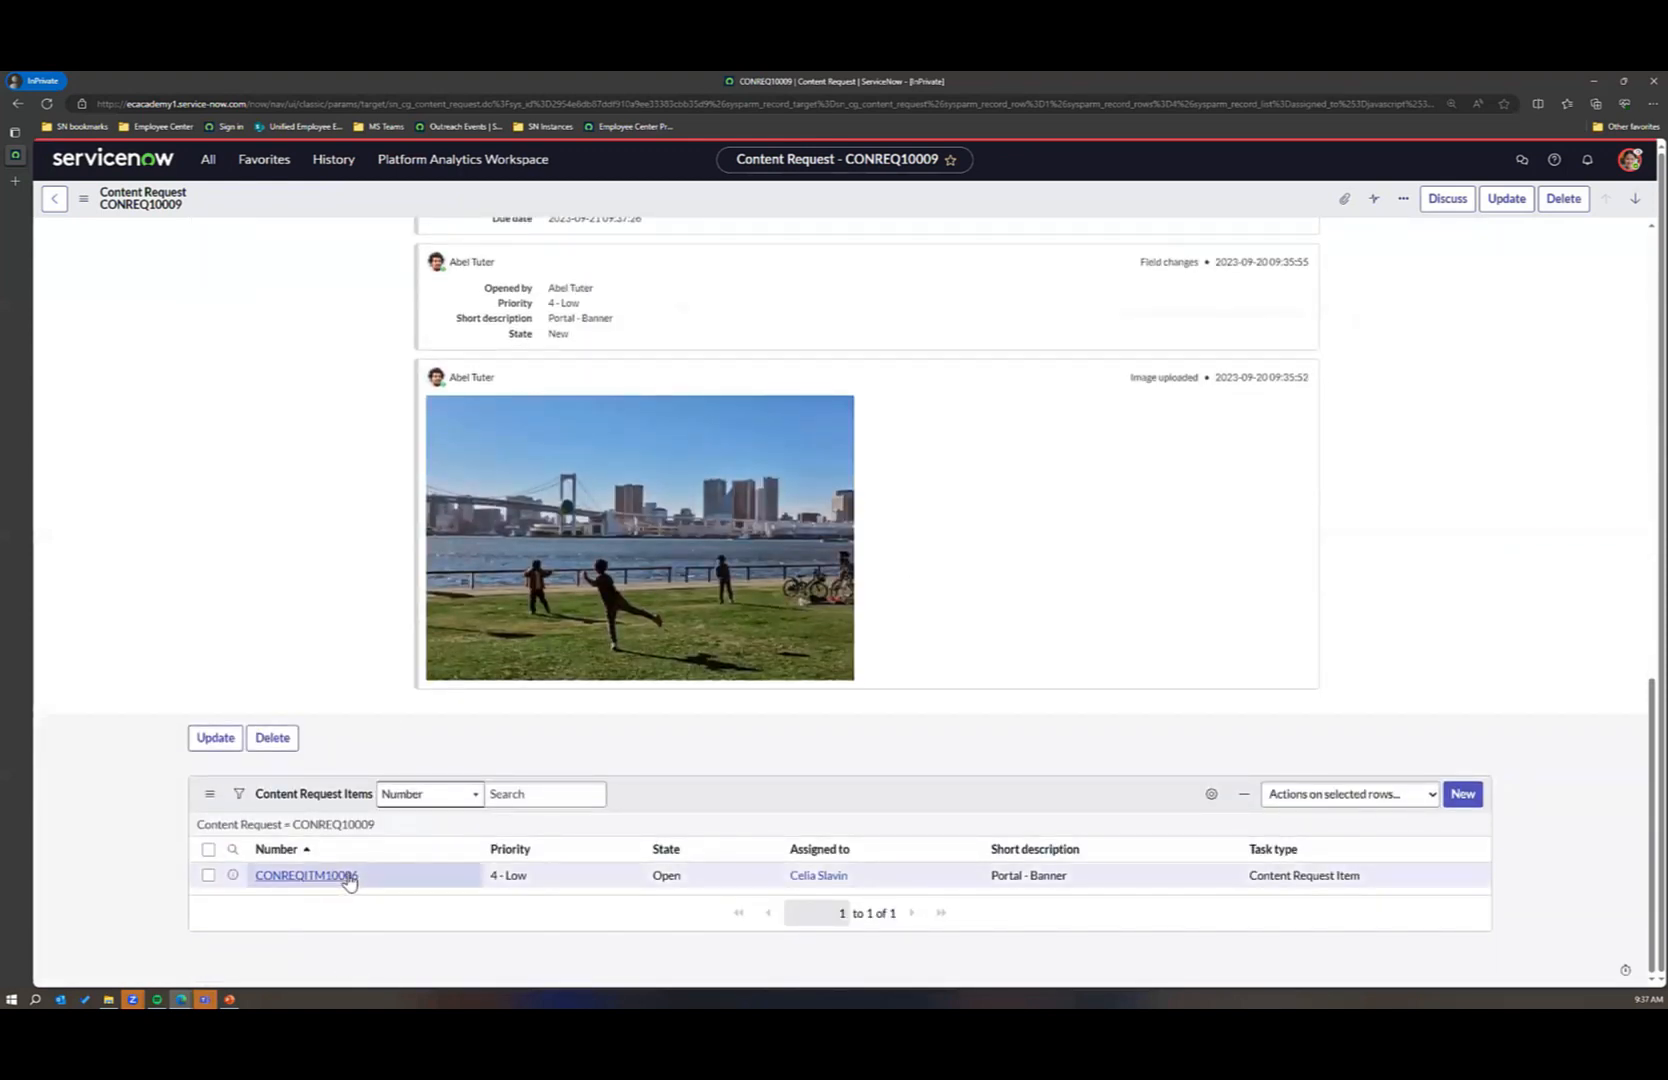
{"action": "scroll", "coordinate": [1132, 625], "scroll_direction": "up", "scroll_amount": 15}
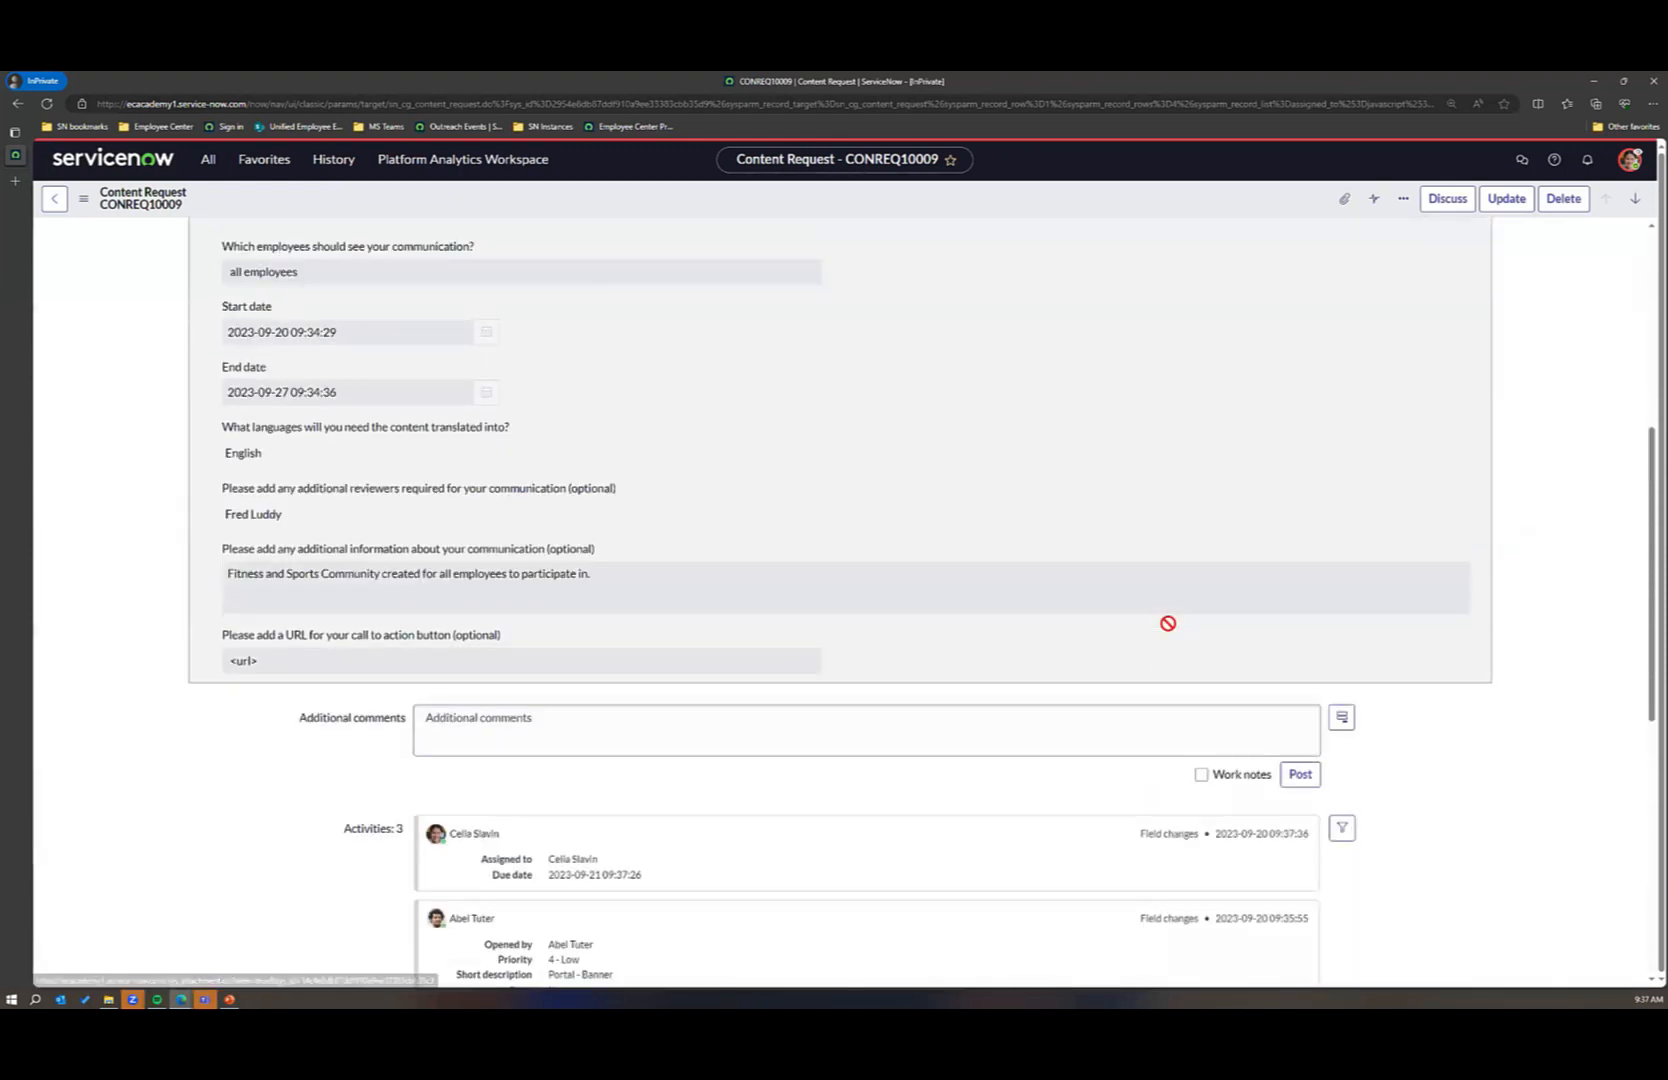
Step: Set the content request's state to Work In Progress and save the update
{"action": "left_click", "coordinate": [1098, 362]}
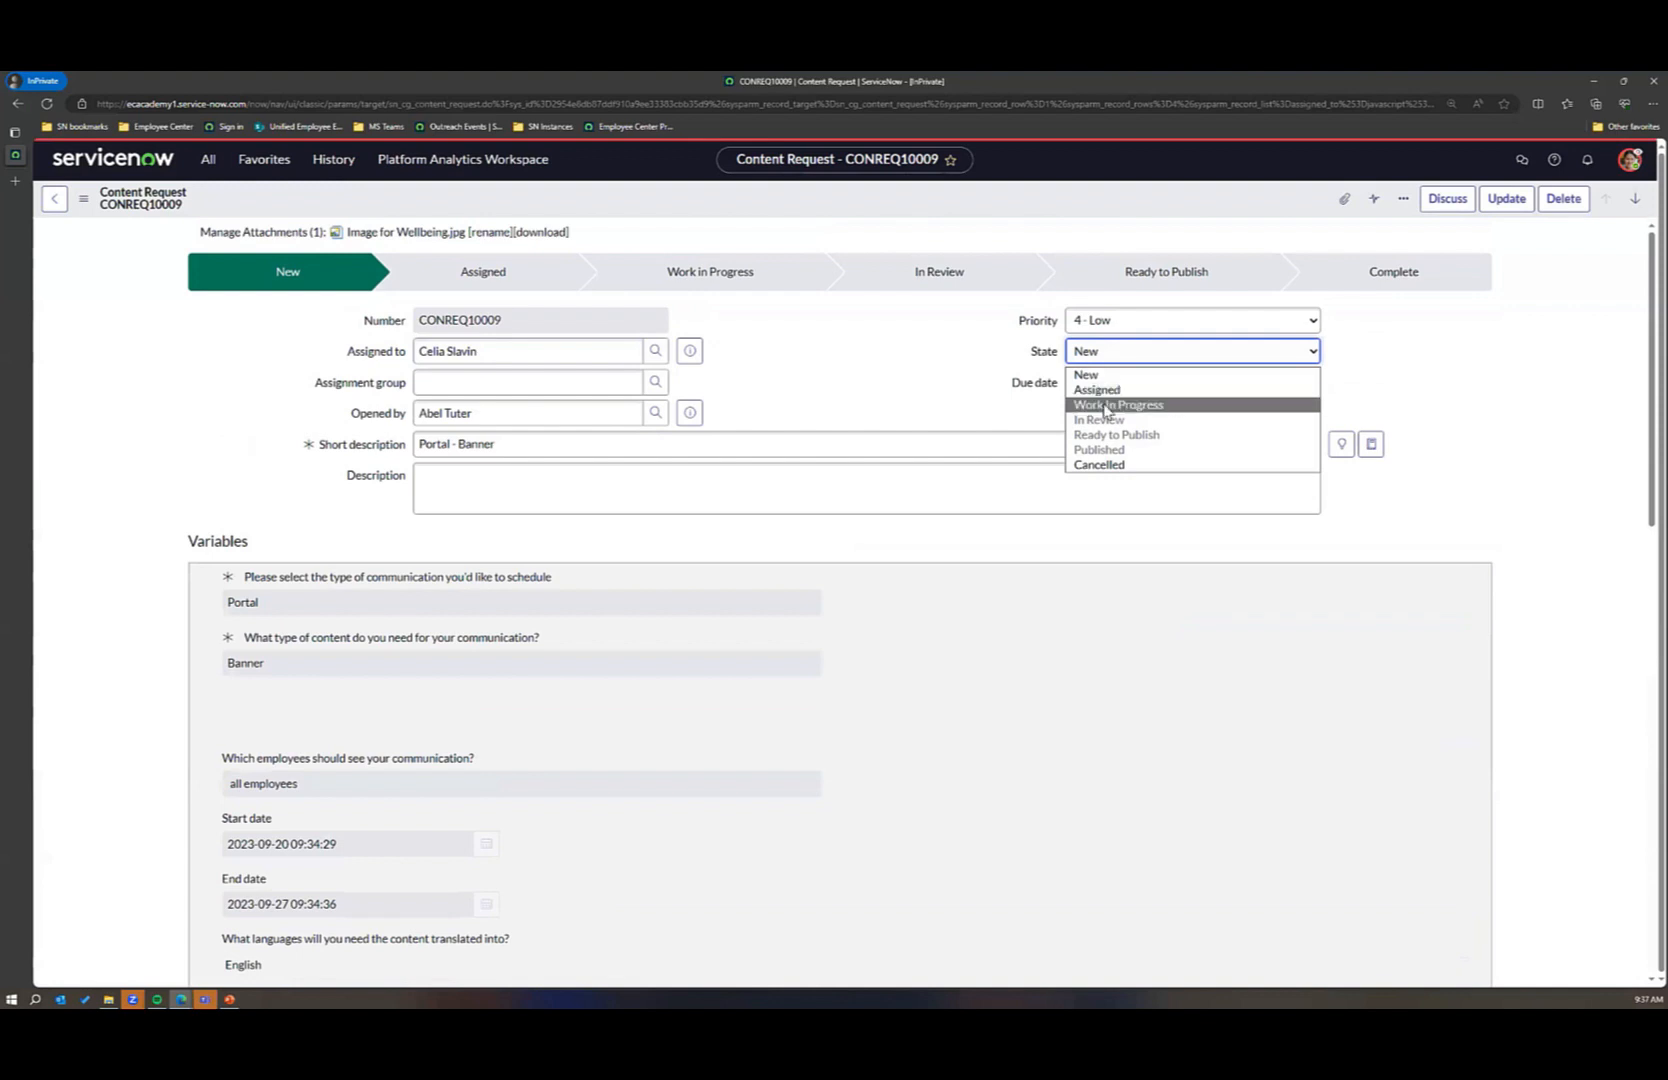
{"action": "left_click", "coordinate": [1100, 401]}
{"action": "left_click", "coordinate": [1505, 198]}
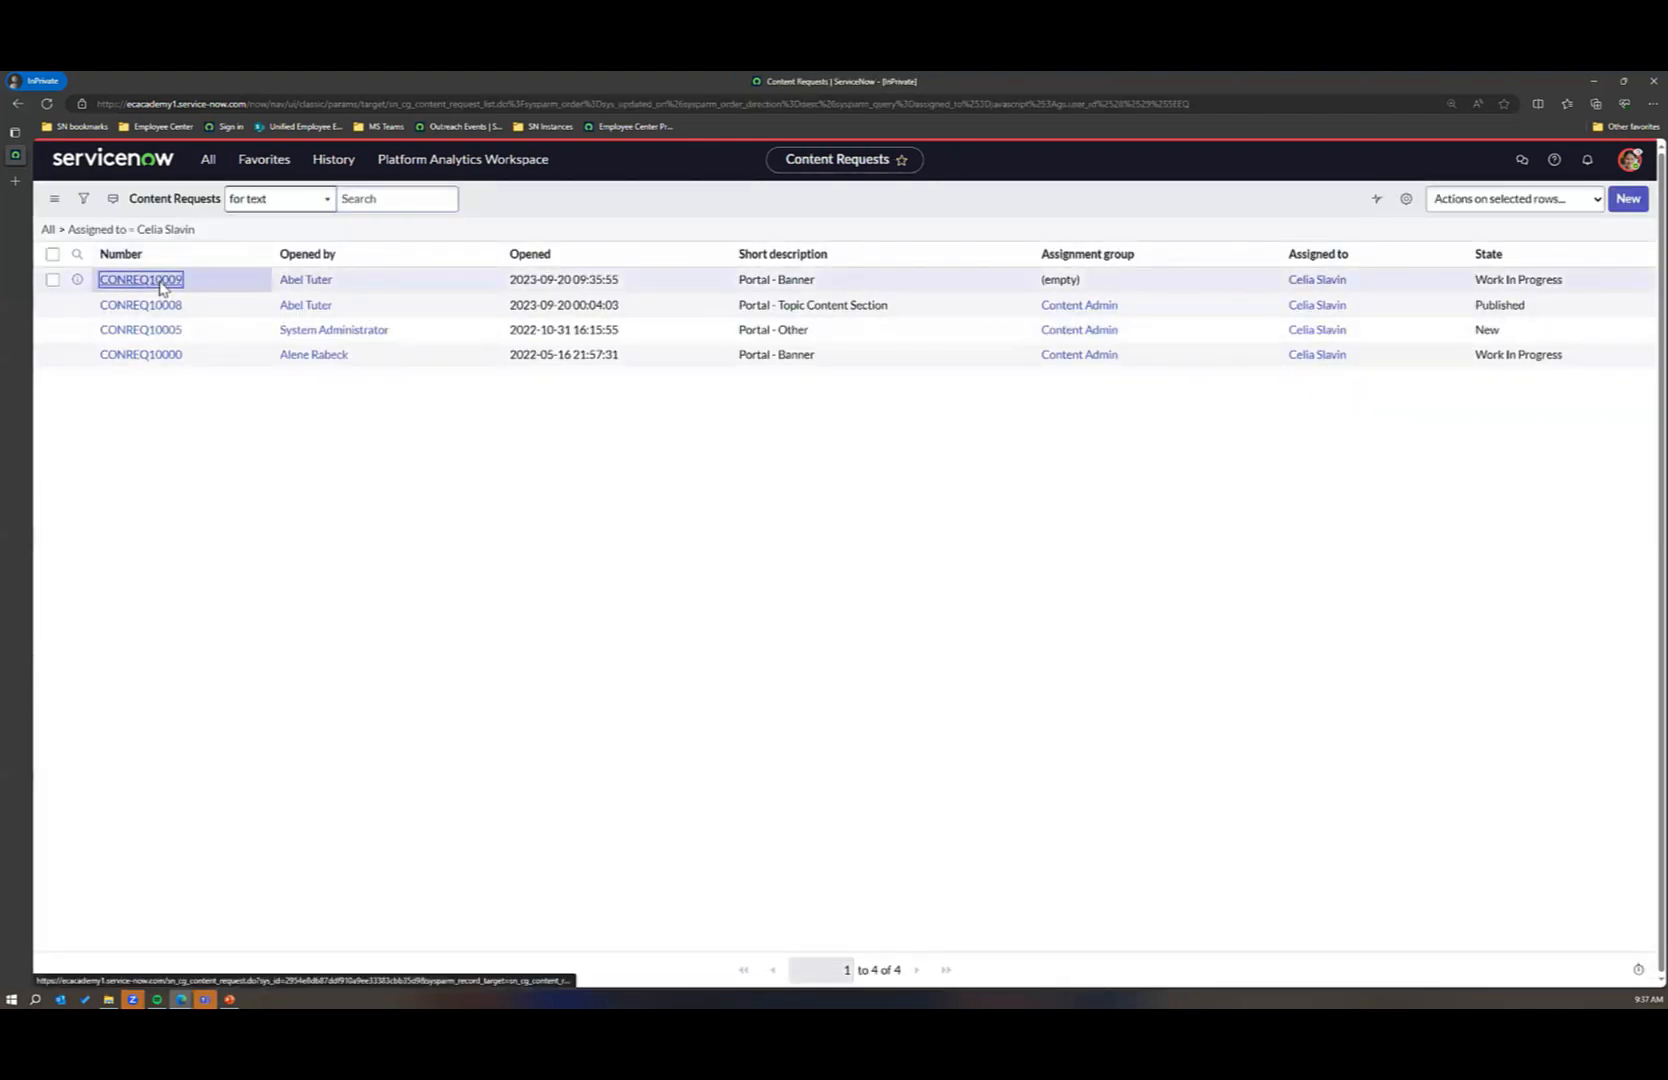
Step: Reopen the newest banner request and open its related content request item
{"action": "left_click", "coordinate": [170, 281]}
{"action": "scroll", "coordinate": [660, 826], "scroll_direction": "down", "scroll_amount": 15}
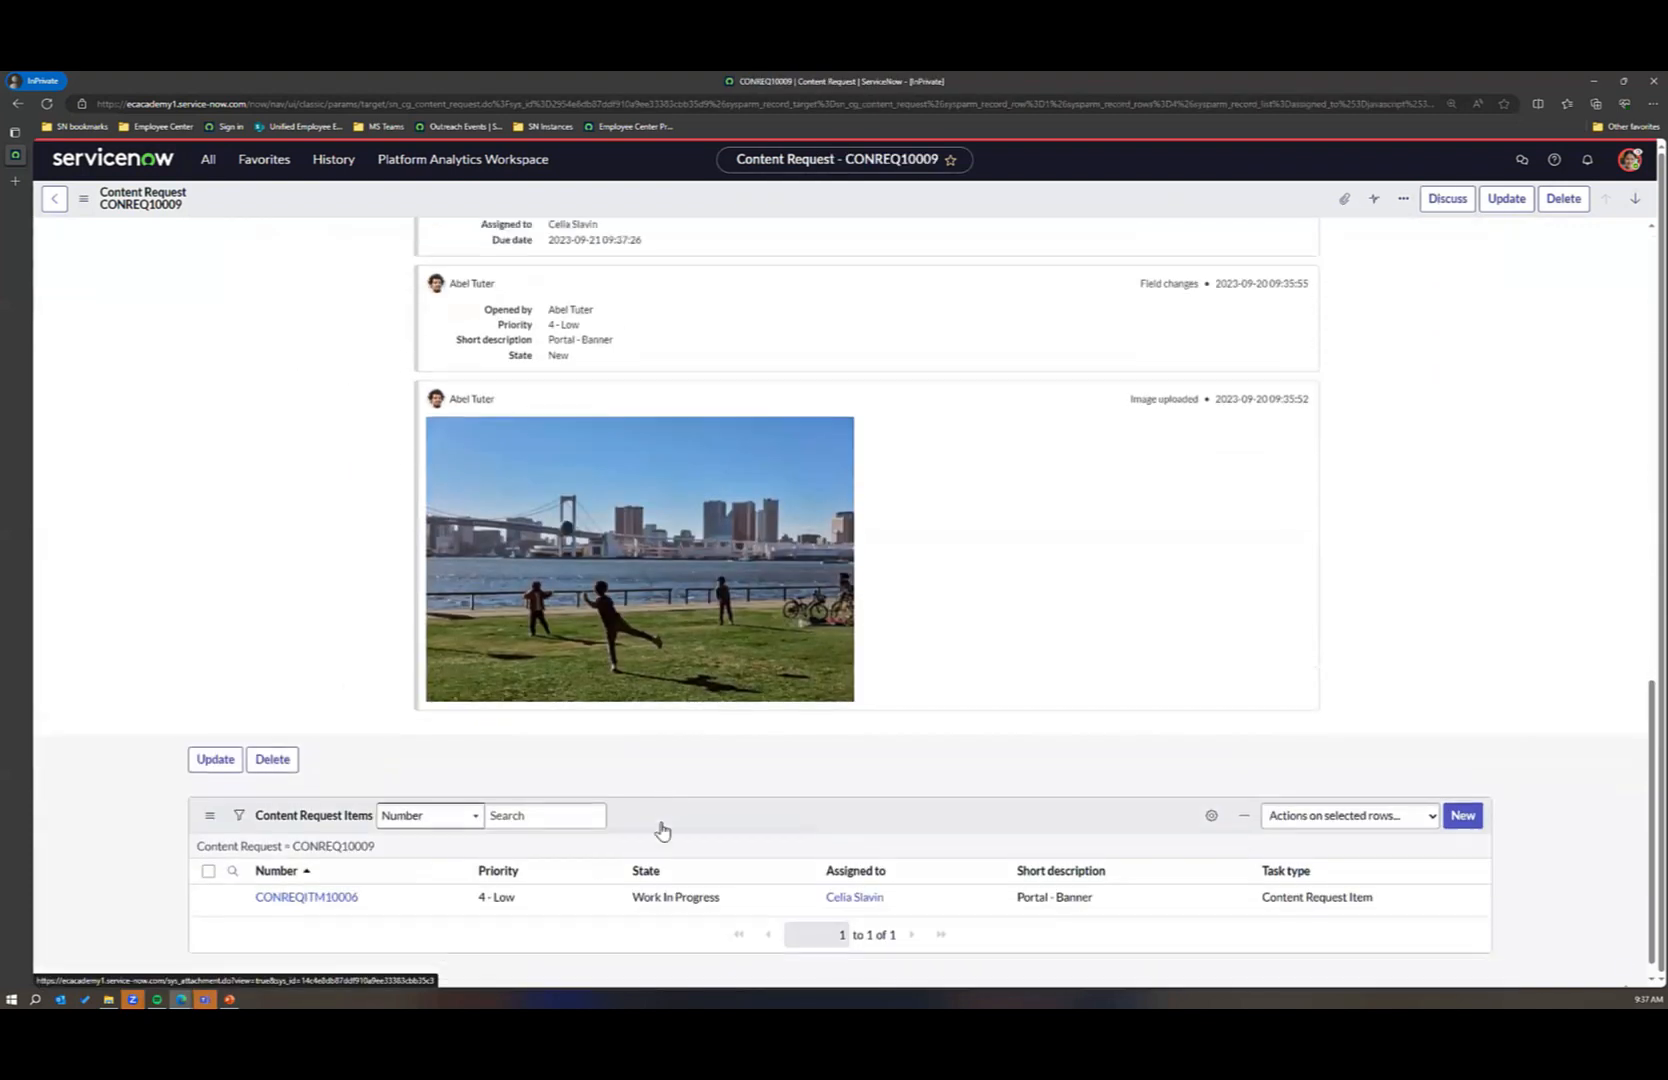
{"action": "left_click", "coordinate": [306, 876]}
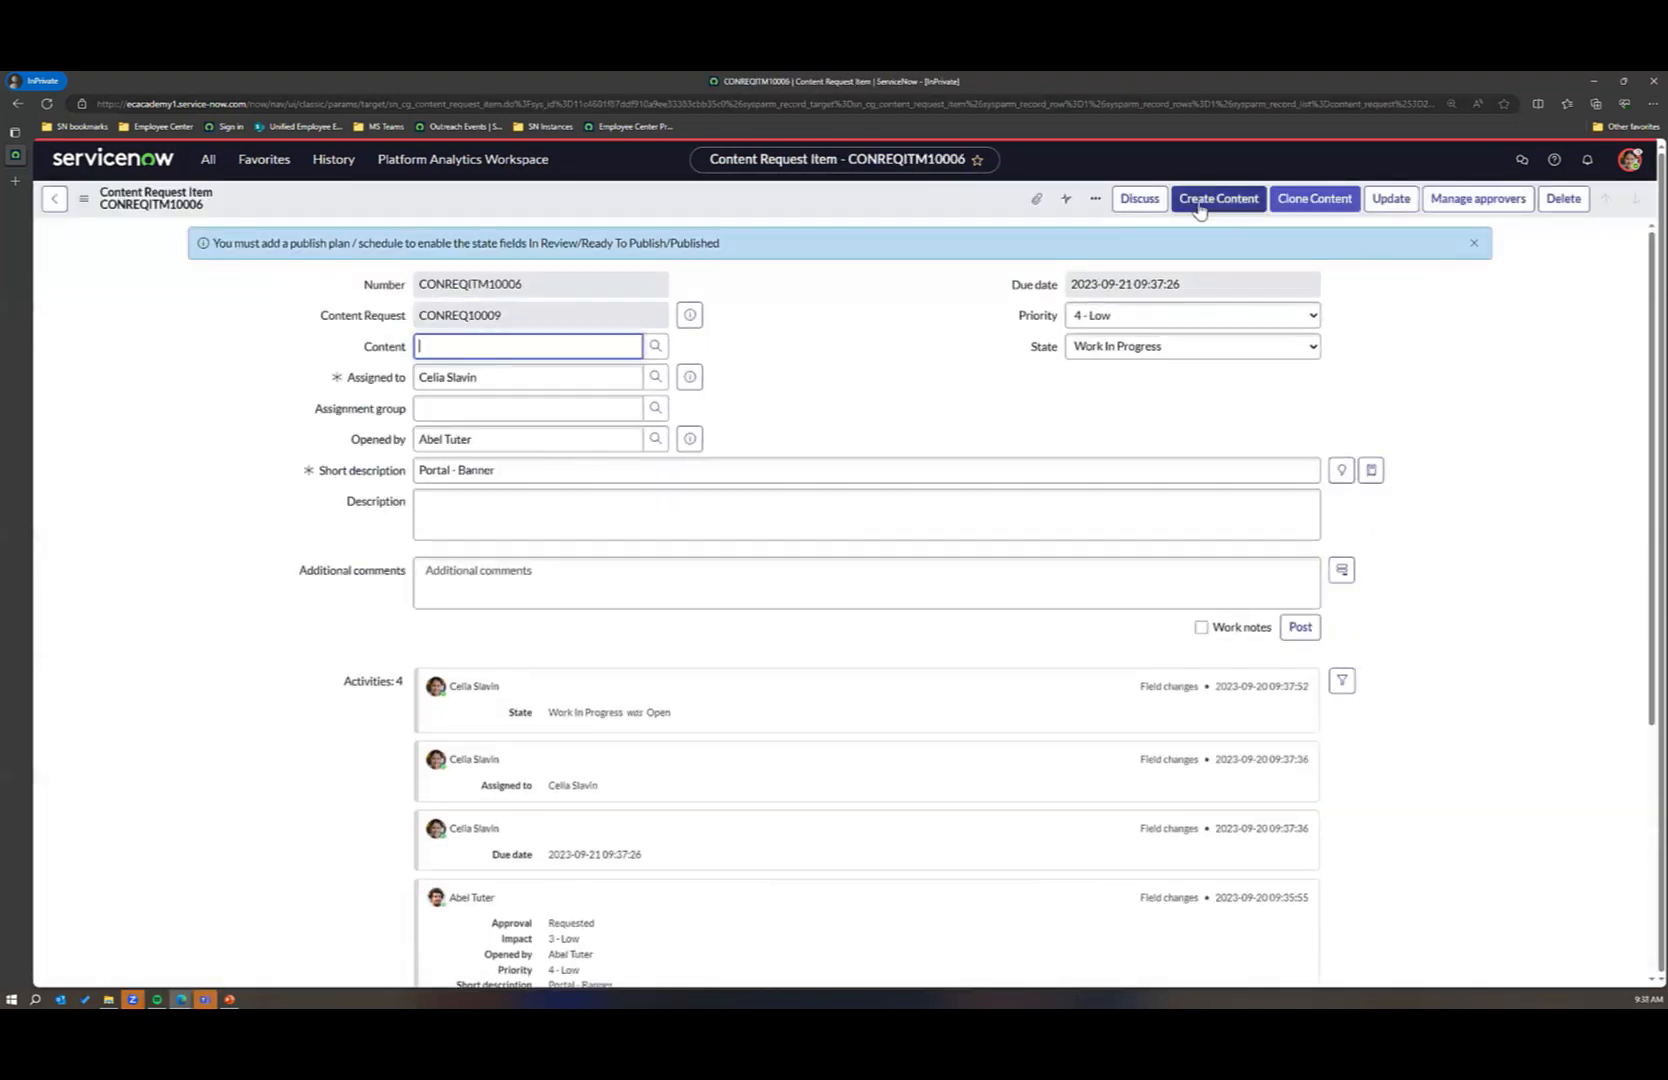
Step: Start creating content for the request item and compare the content formats offered for the portal, mobile, notification, to-do and pulse platforms
{"action": "left_click", "coordinate": [1199, 206]}
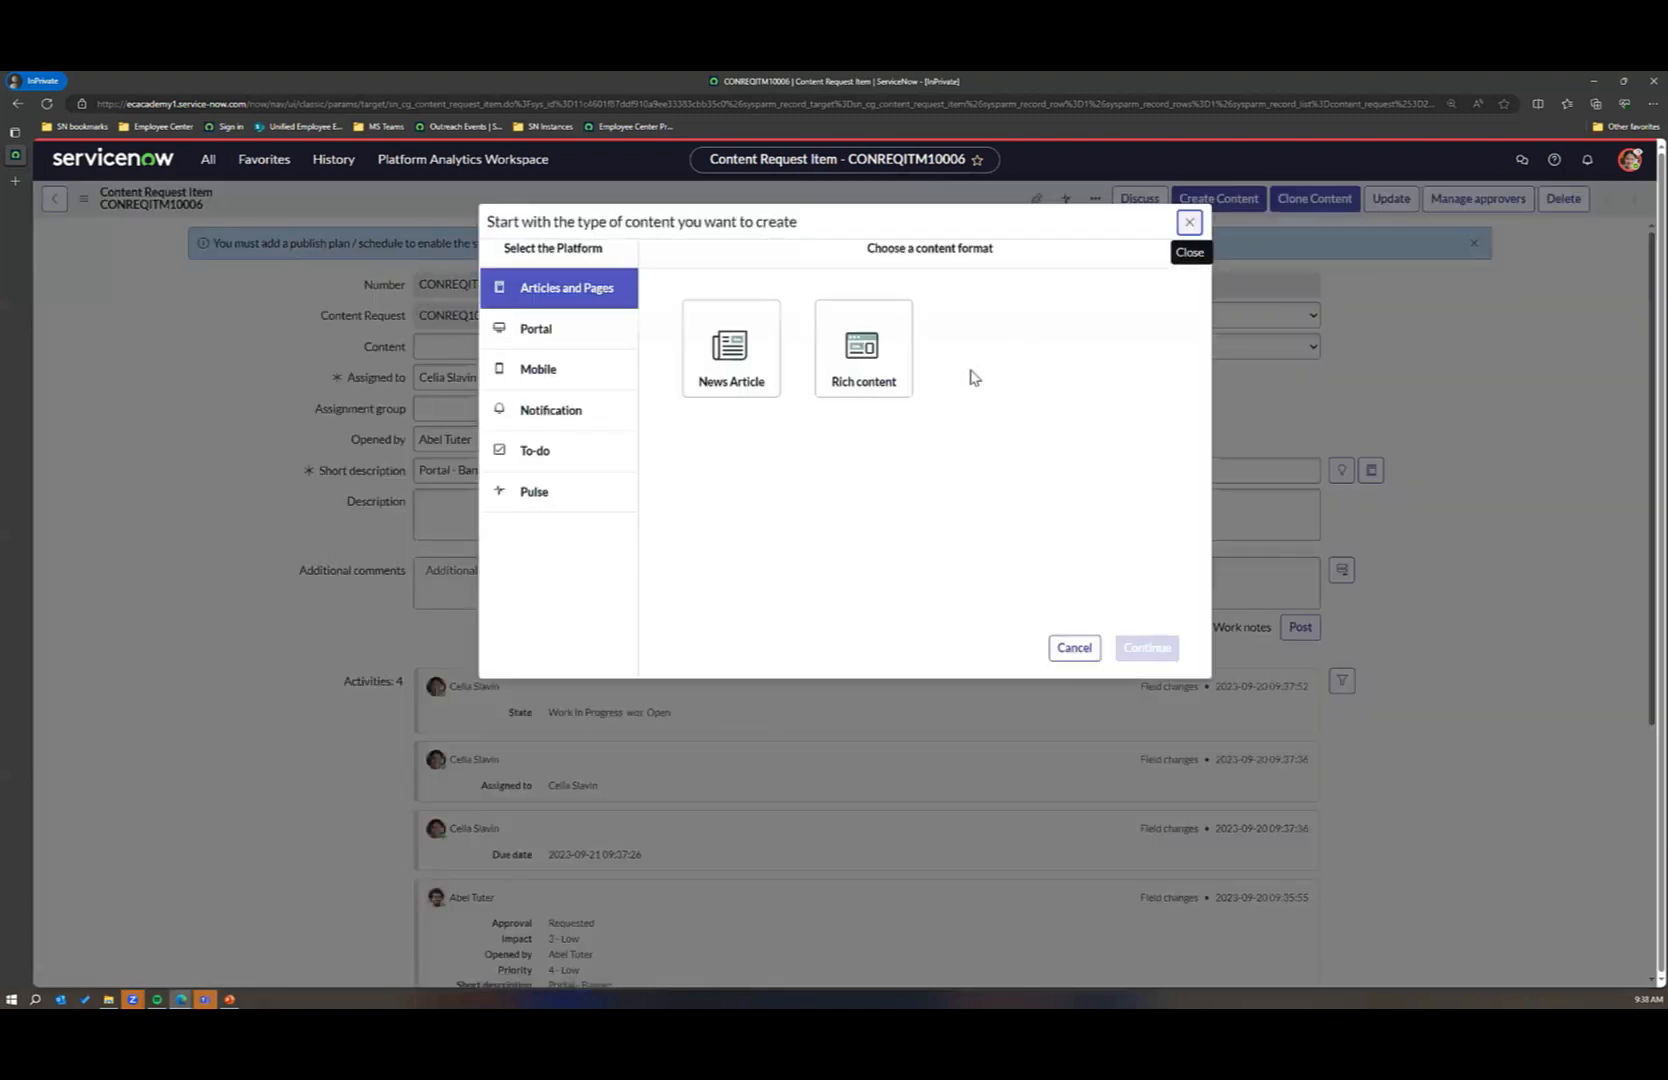
{"action": "left_click", "coordinate": [588, 347]}
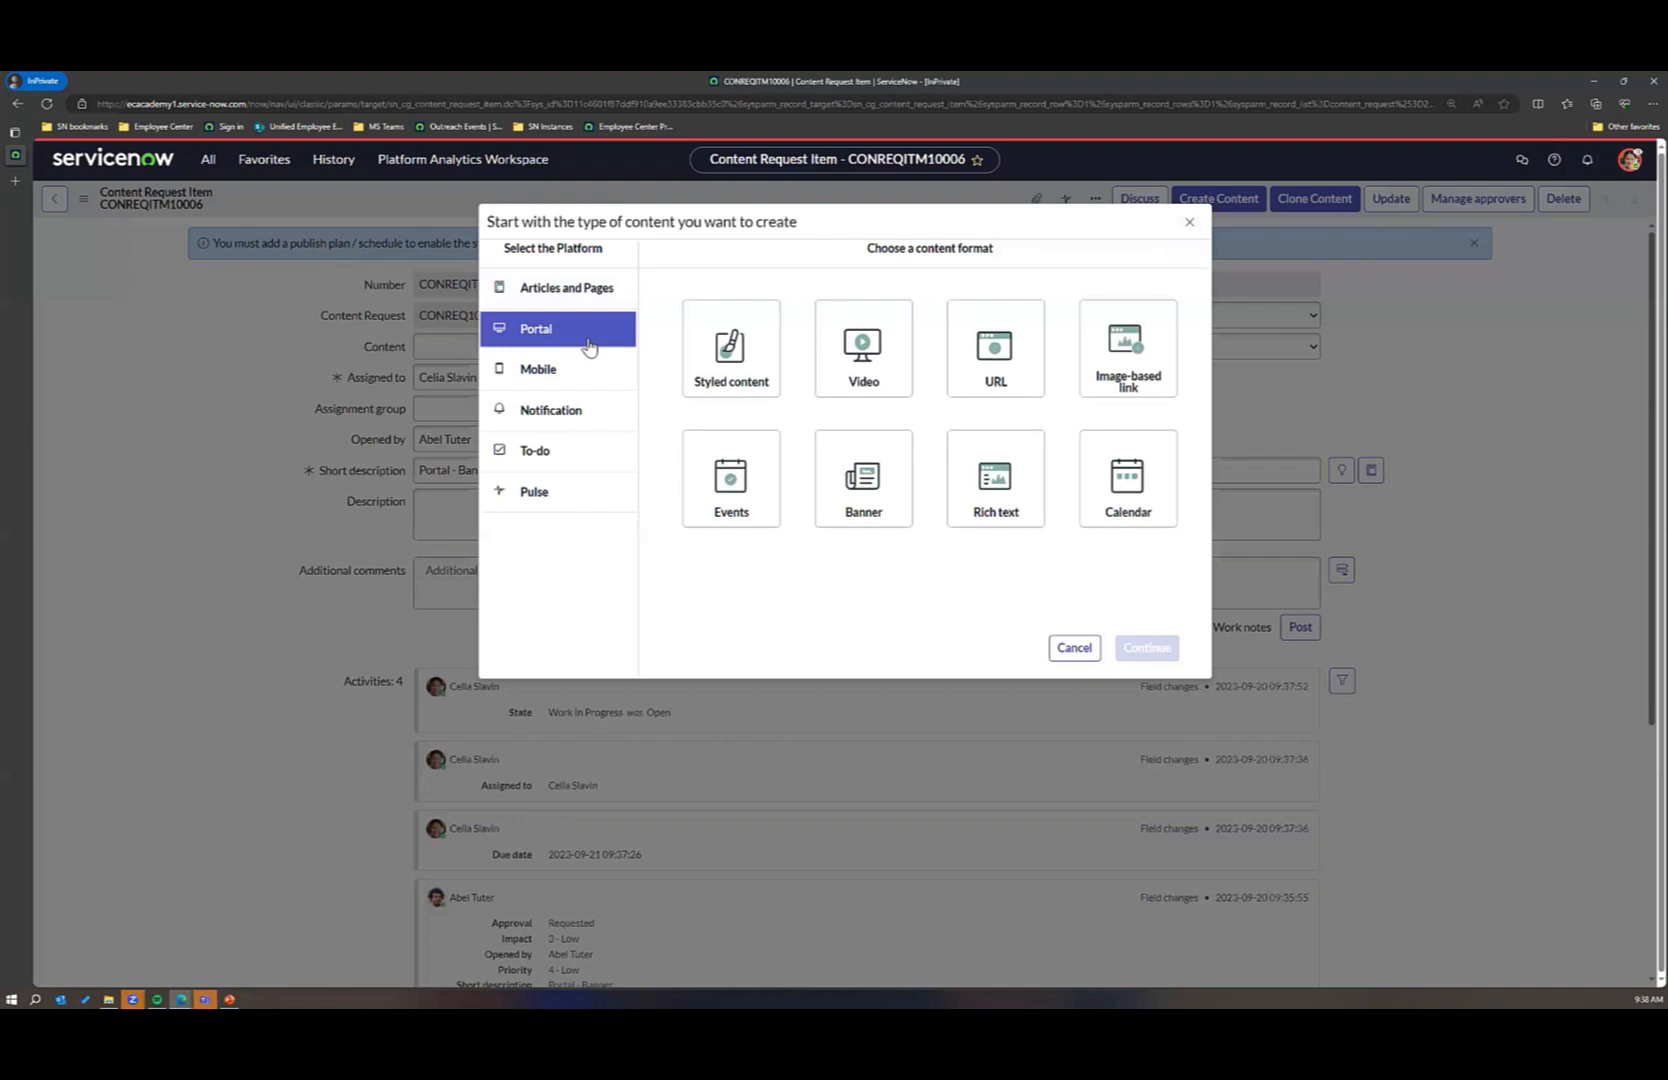
{"action": "left_click", "coordinate": [578, 382]}
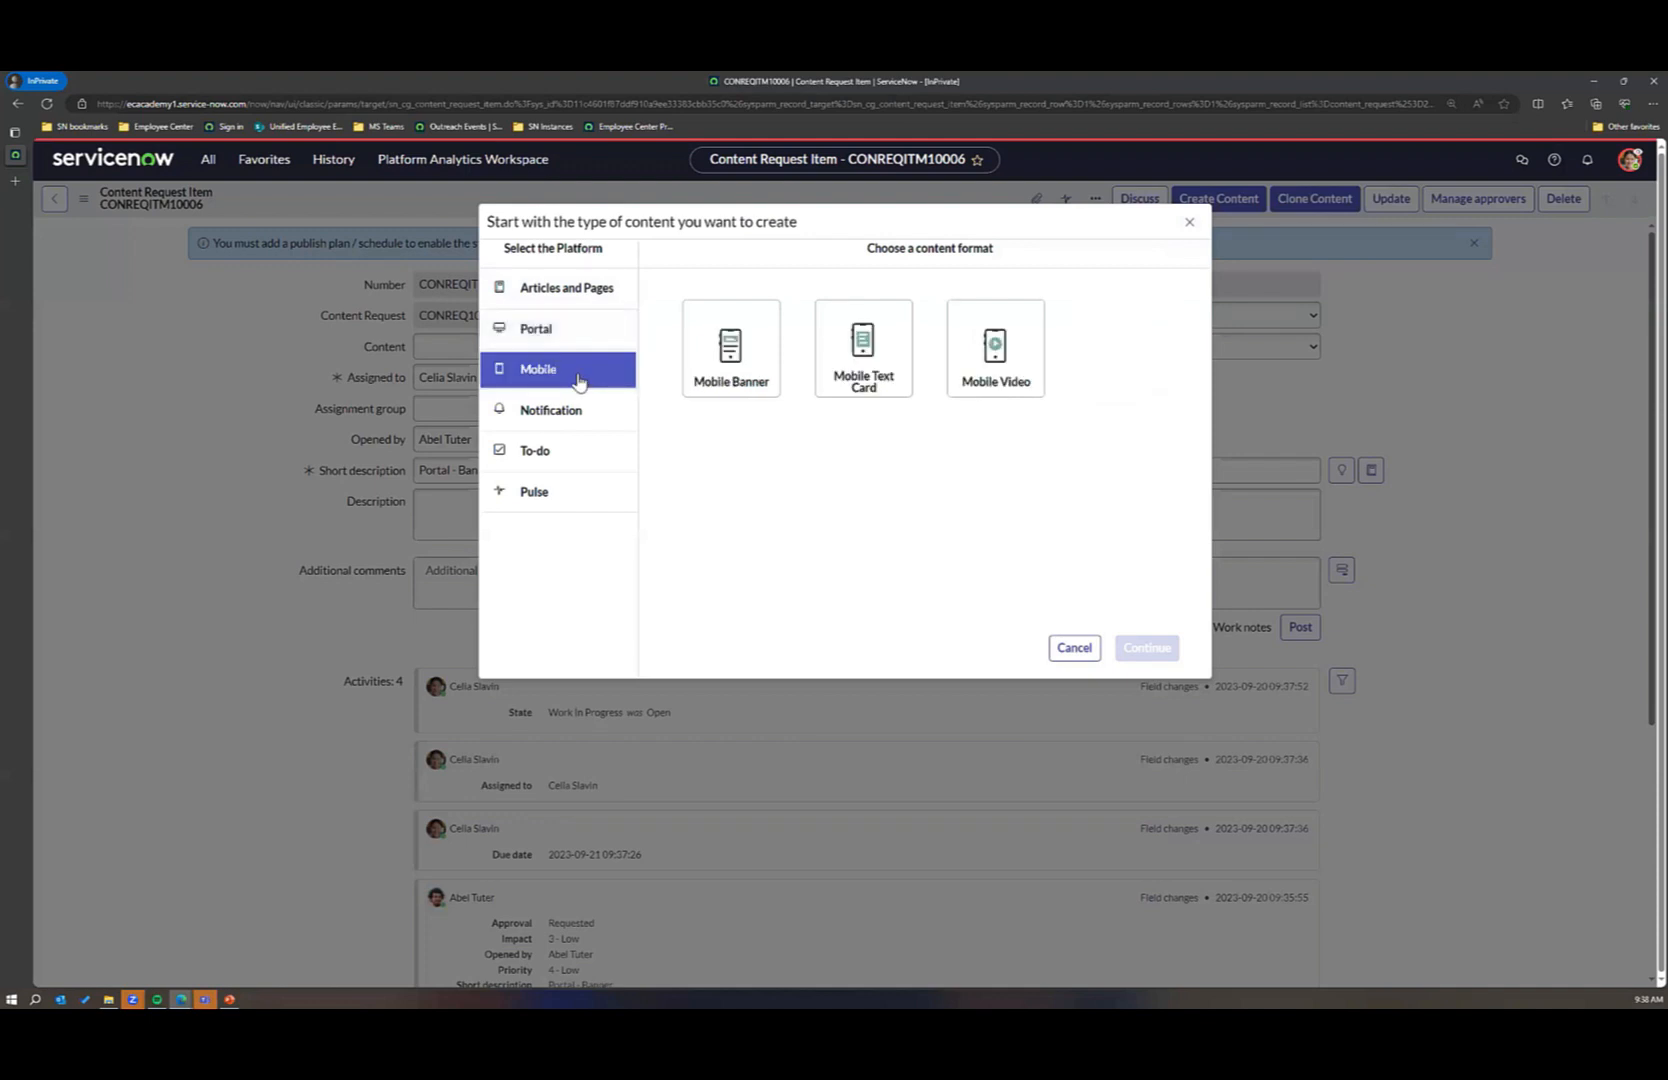
{"action": "left_click", "coordinate": [577, 414]}
{"action": "left_click", "coordinate": [580, 453]}
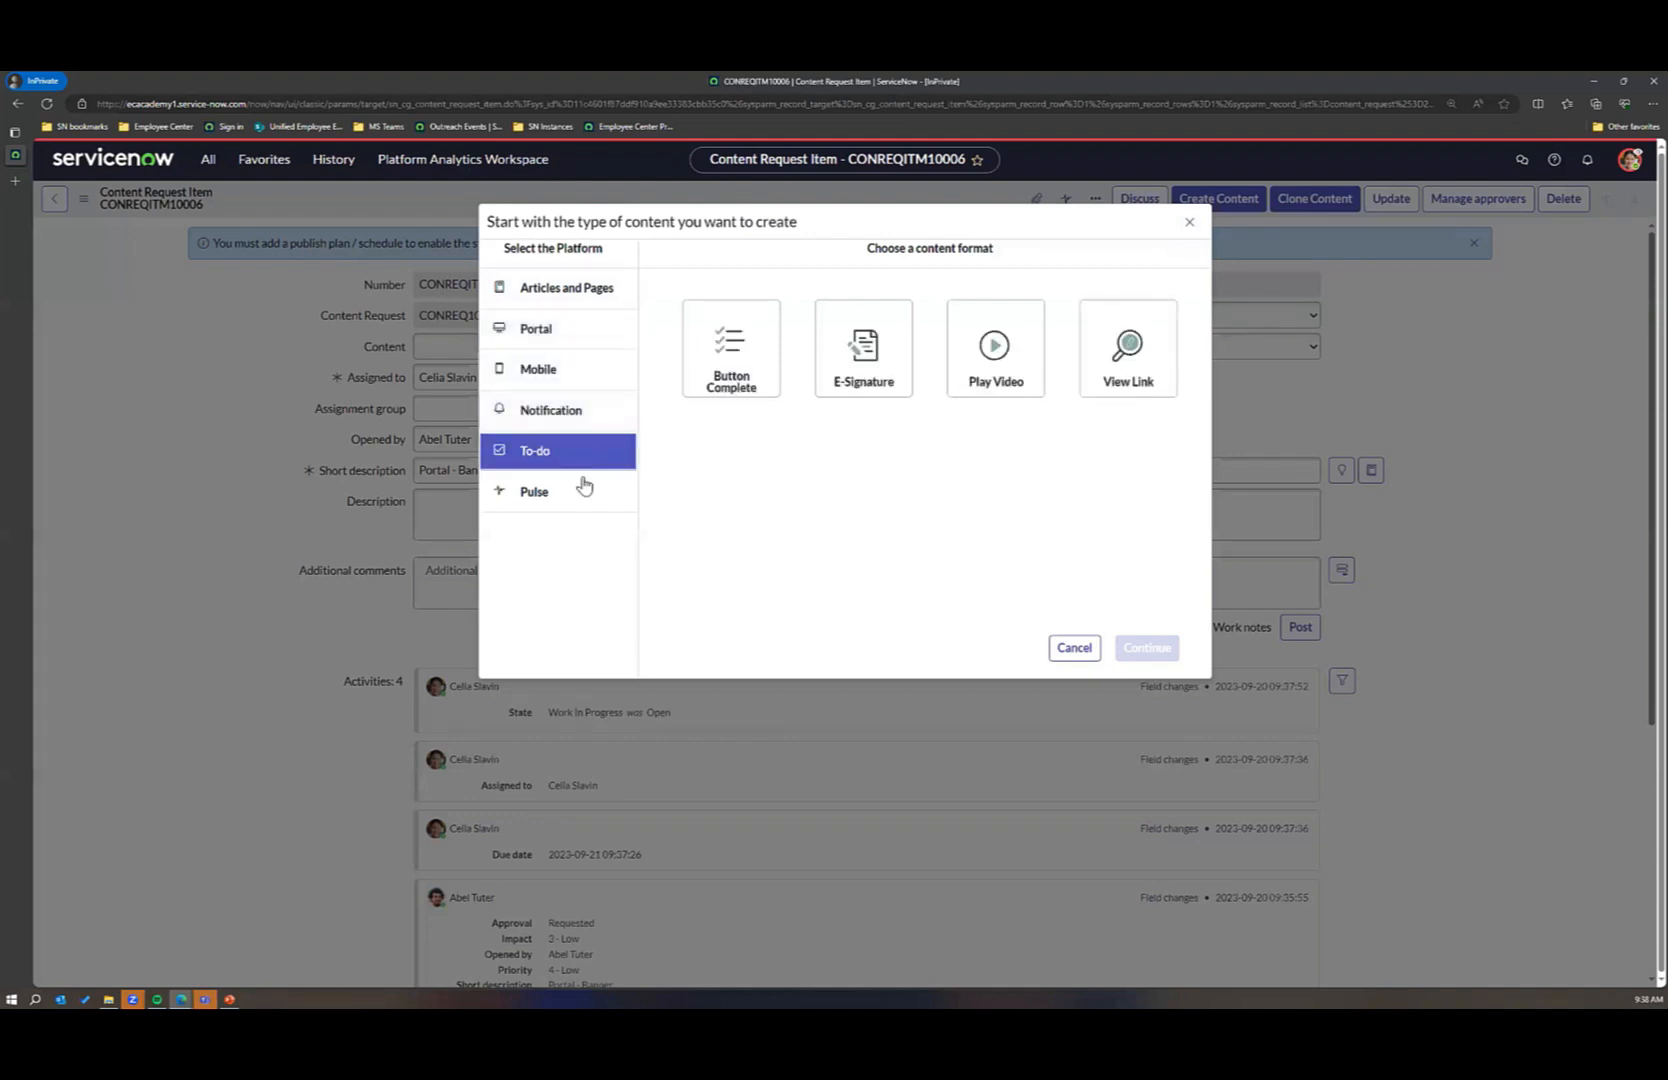
{"action": "left_click", "coordinate": [581, 488]}
{"action": "left_click", "coordinate": [587, 463]}
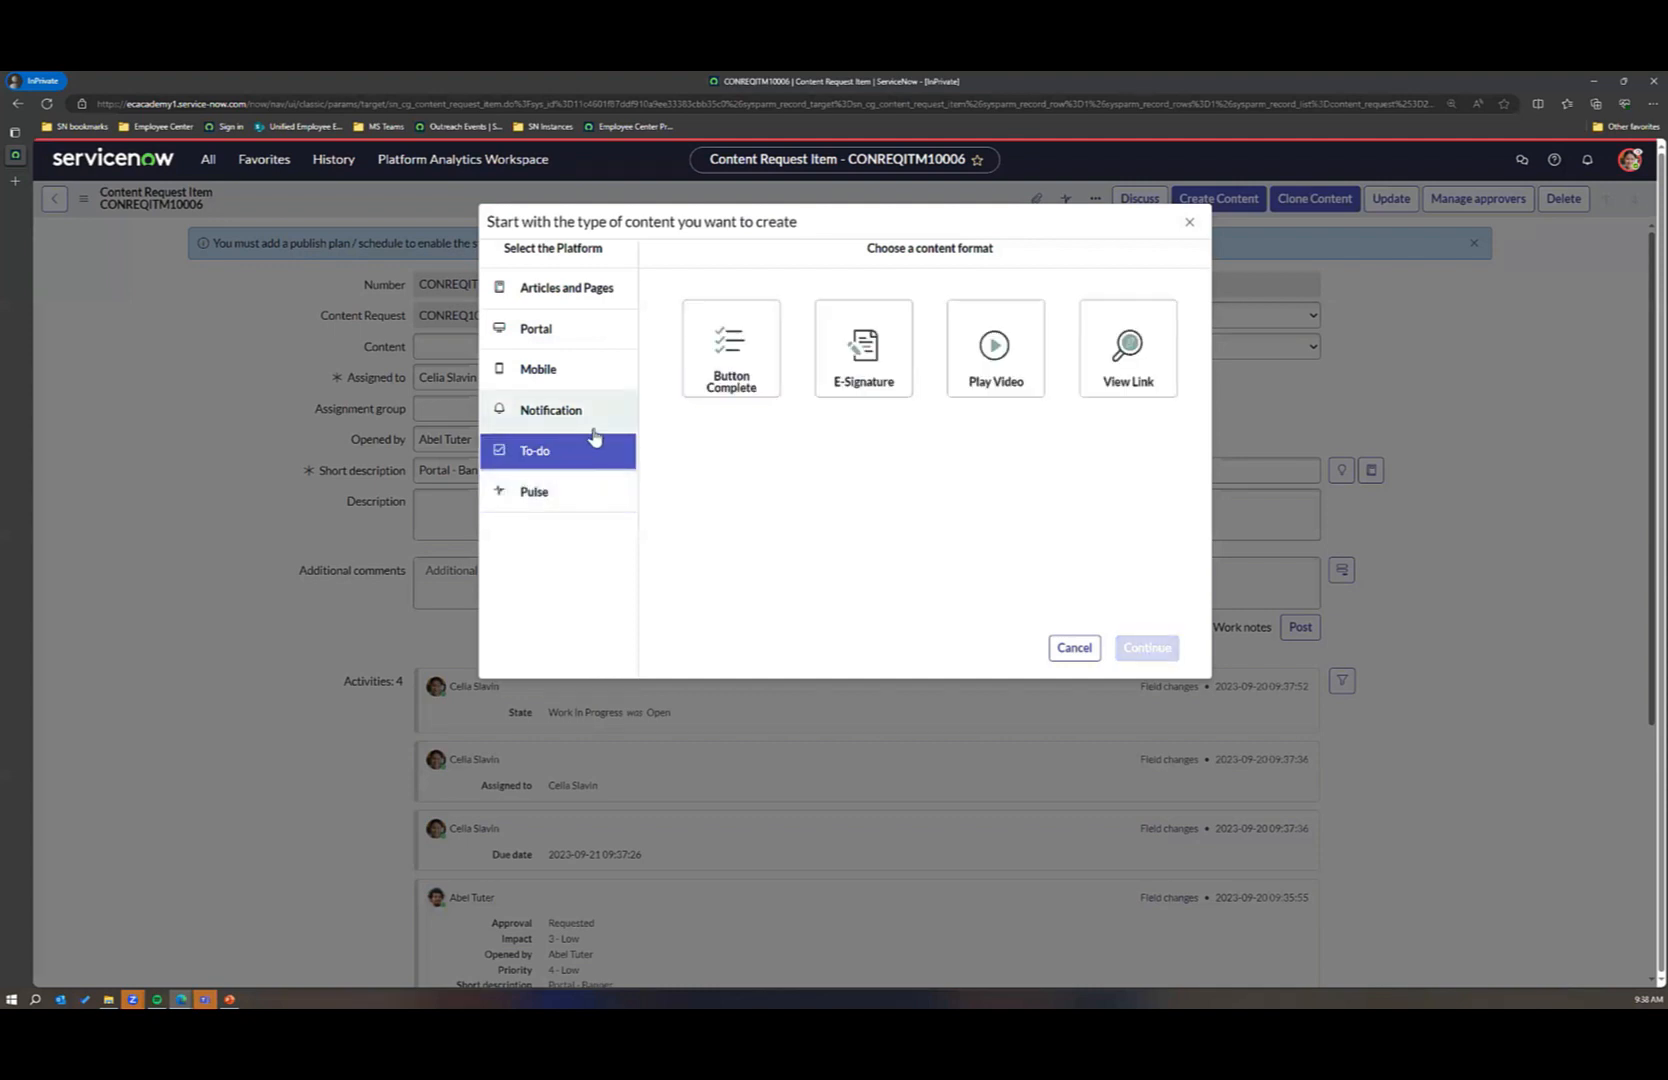
{"action": "left_click", "coordinate": [590, 426]}
{"action": "left_click", "coordinate": [597, 386]}
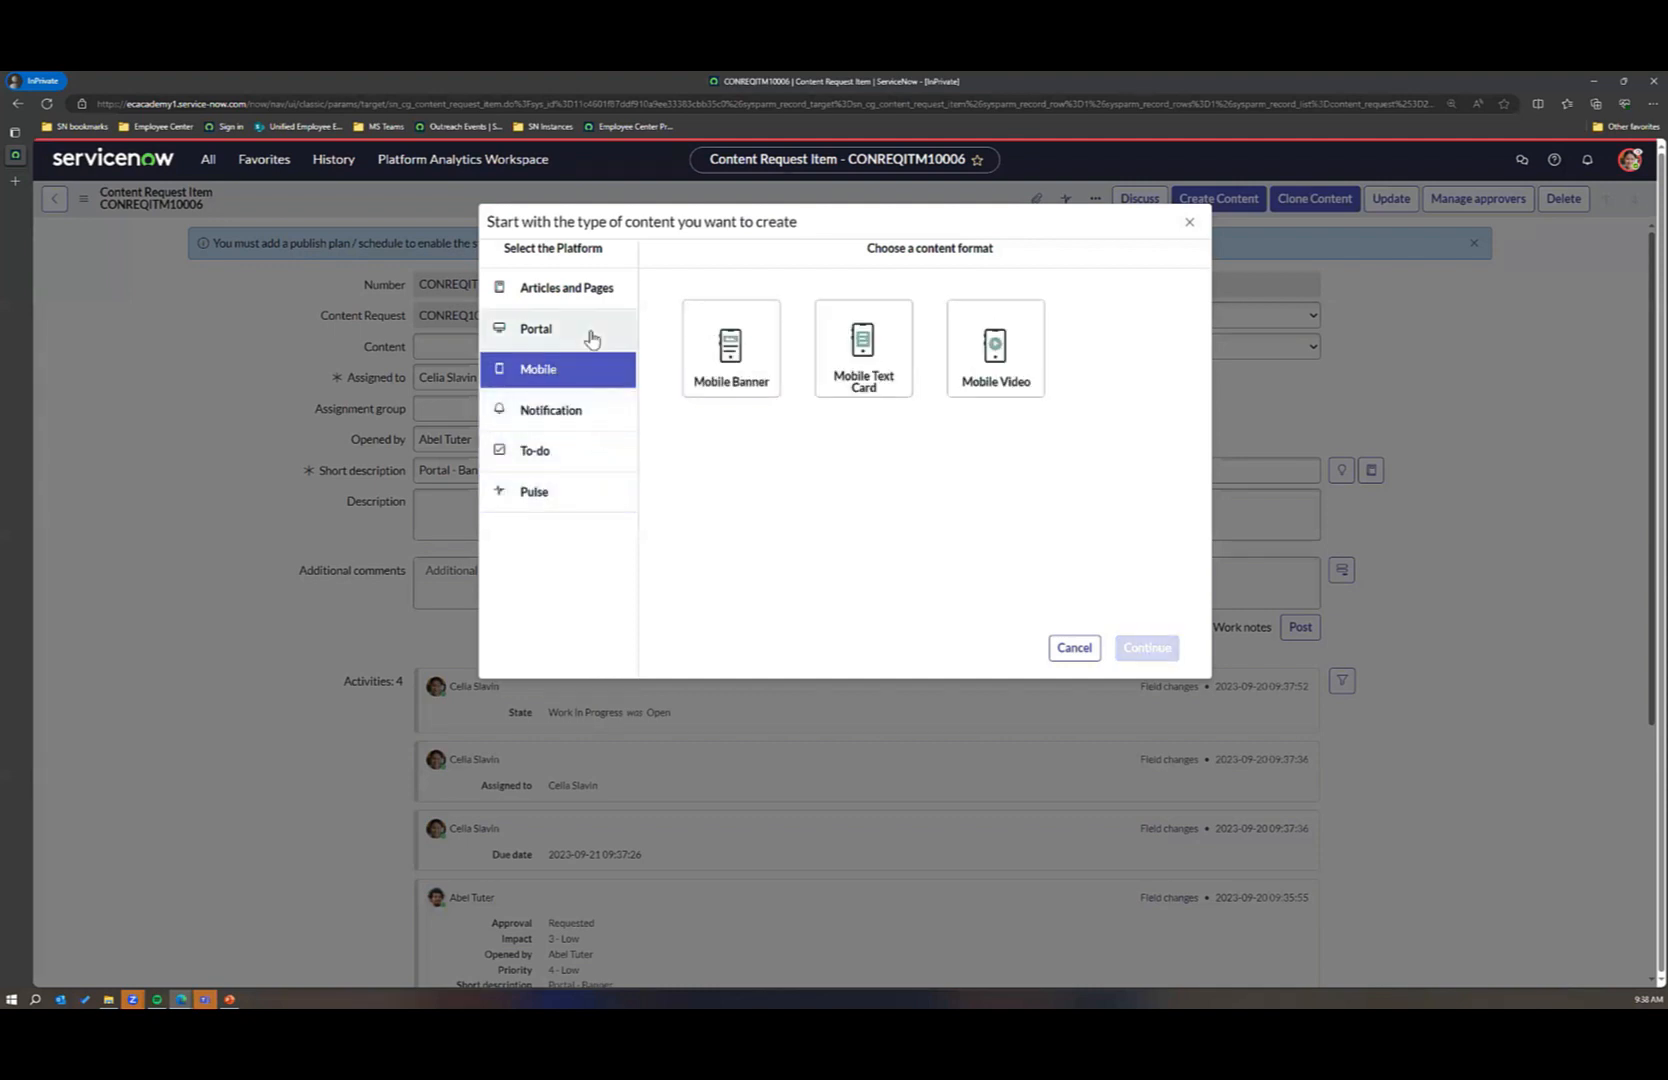
{"action": "left_click", "coordinate": [590, 336]}
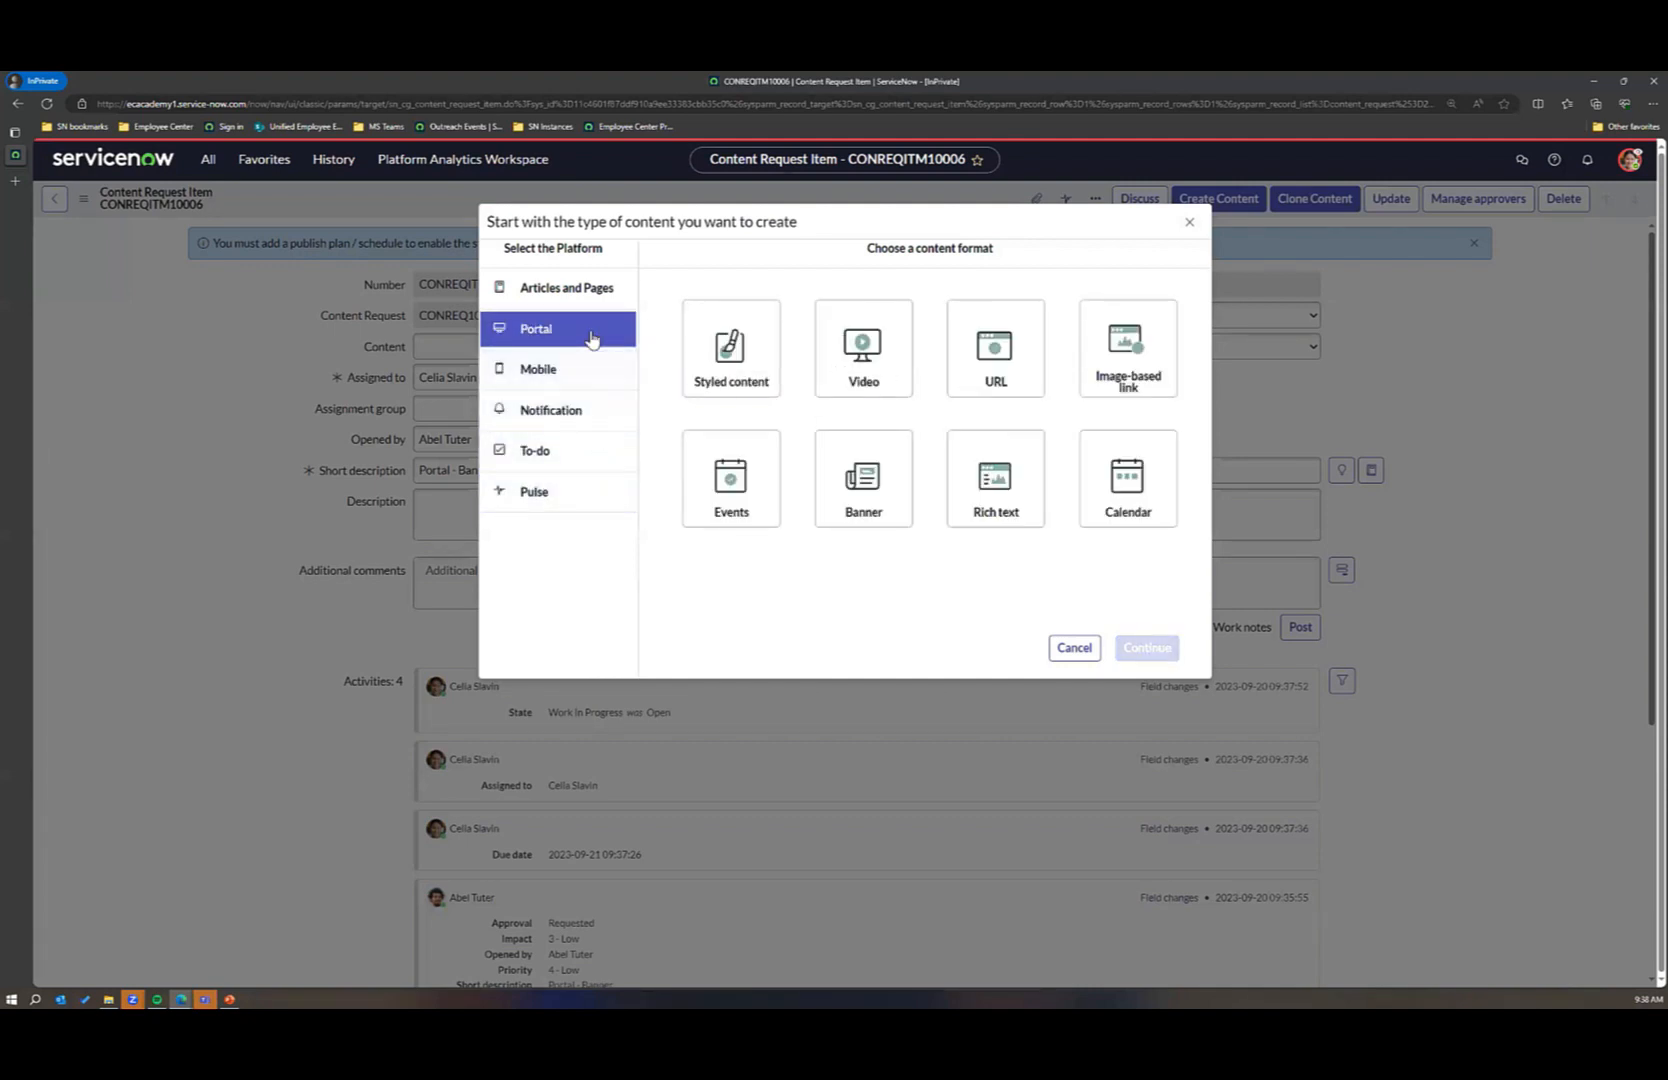
Step: Choose Rich content under Articles and Pages as the content format and continue to the new content form
{"action": "left_click", "coordinate": [588, 289]}
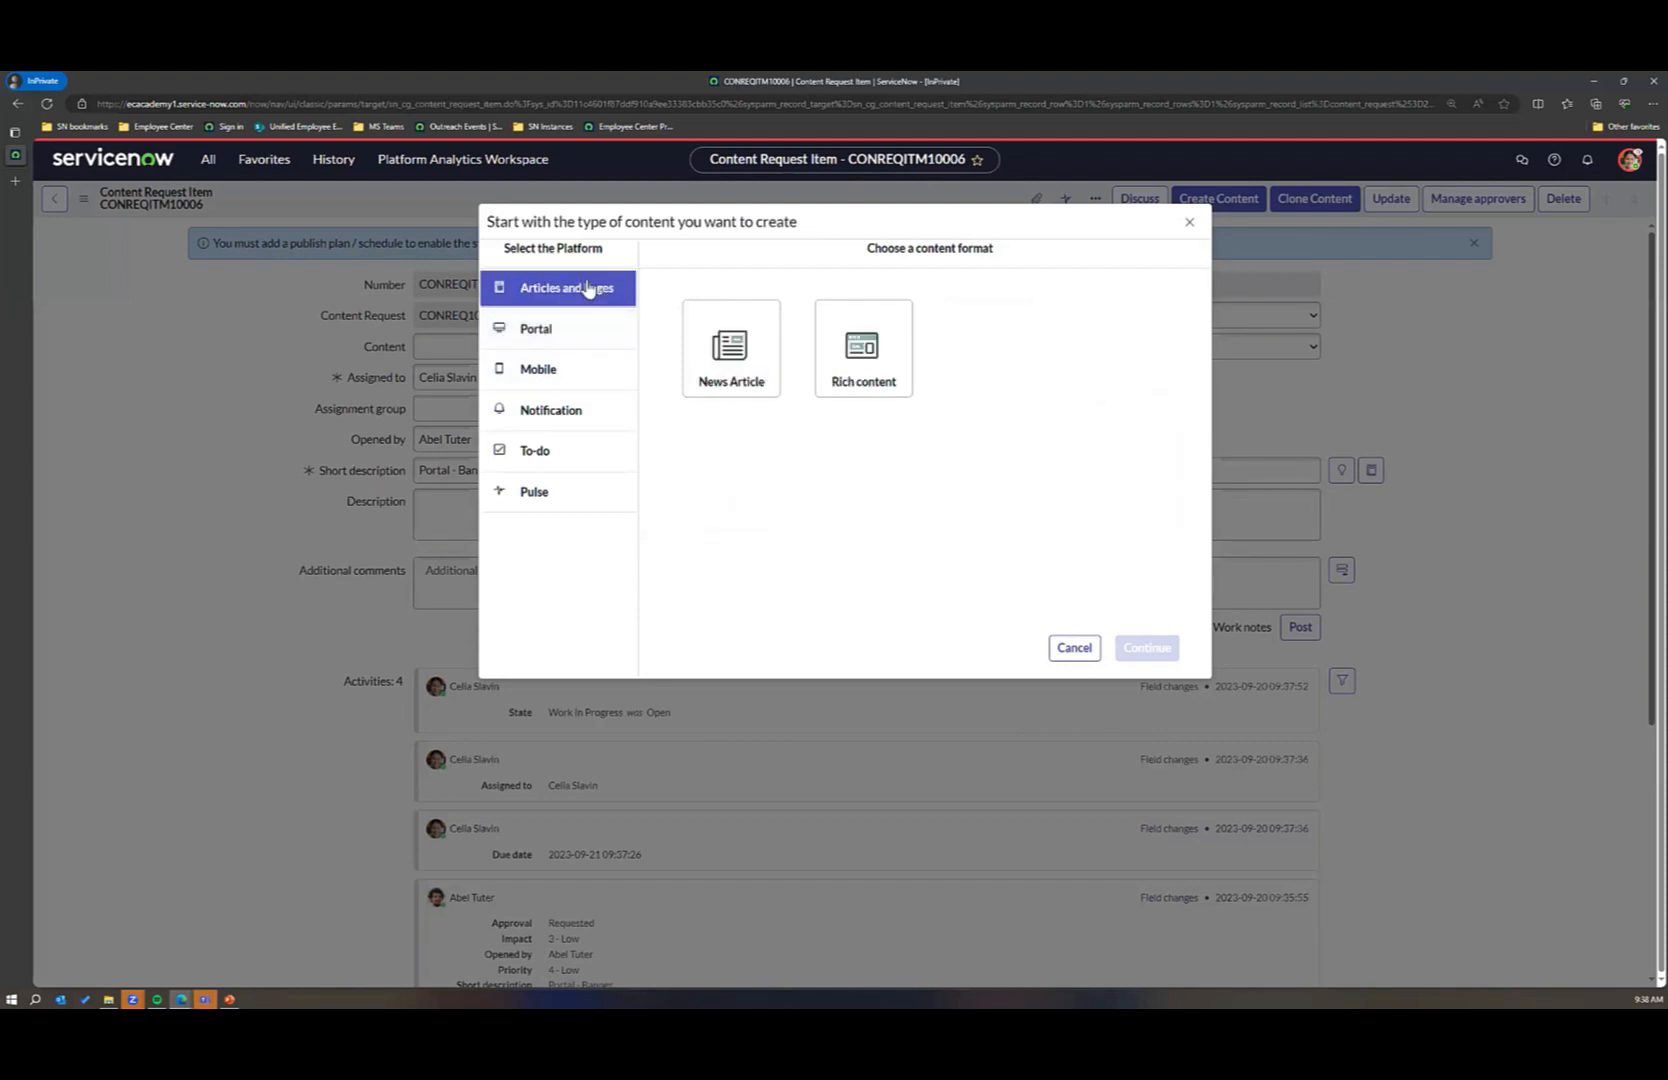
{"action": "left_click", "coordinate": [848, 364]}
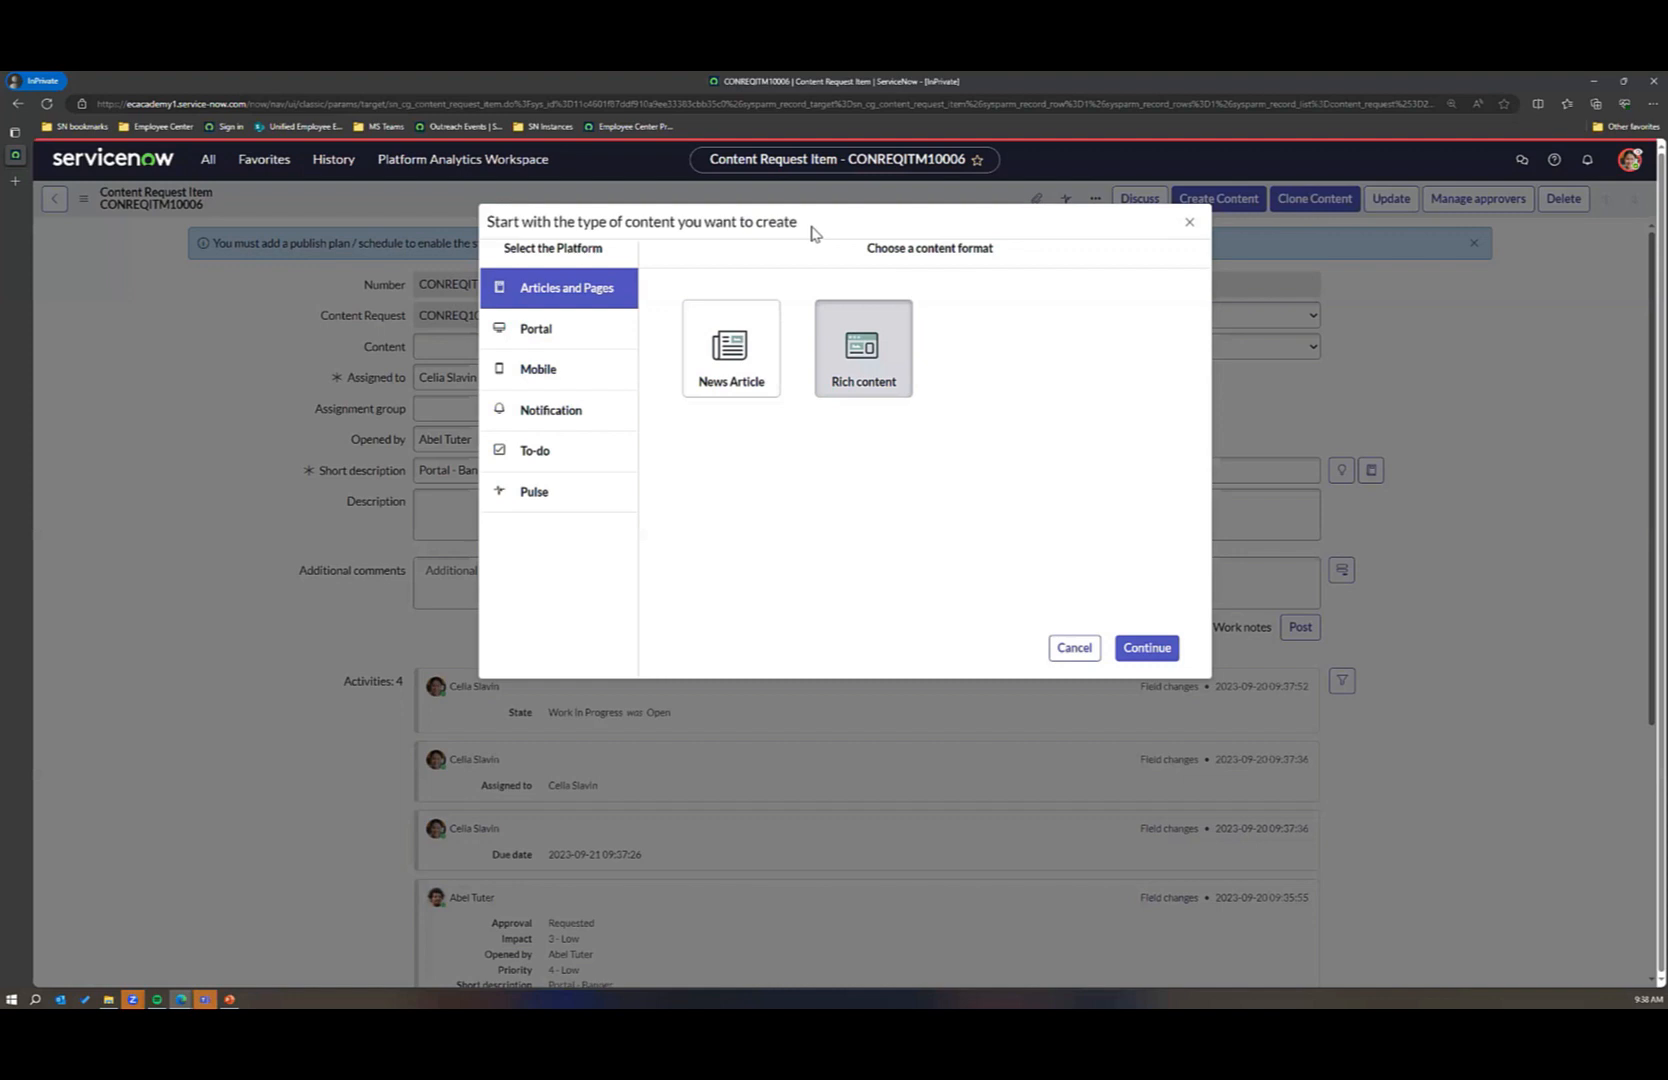
{"action": "left_click", "coordinate": [1147, 648]}
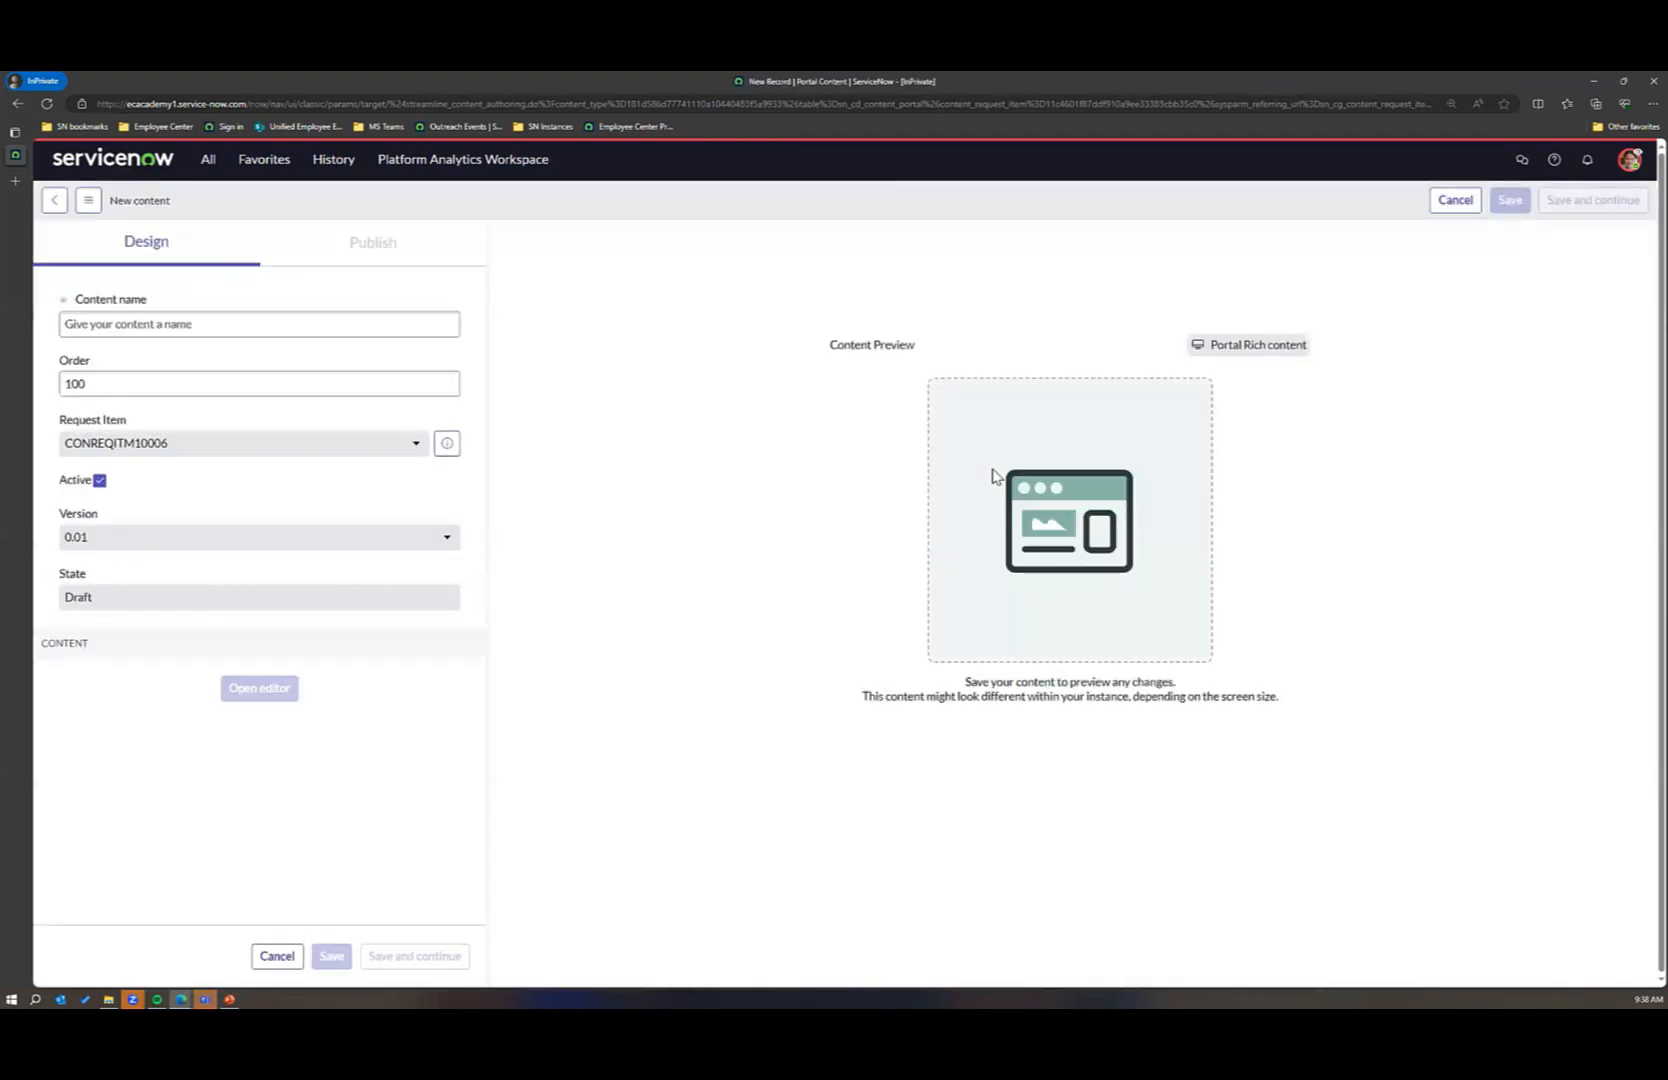
Step: Name the new content "Health and Wellness Announcement", correcting the misspelled last word
{"action": "left_click", "coordinate": [150, 321]}
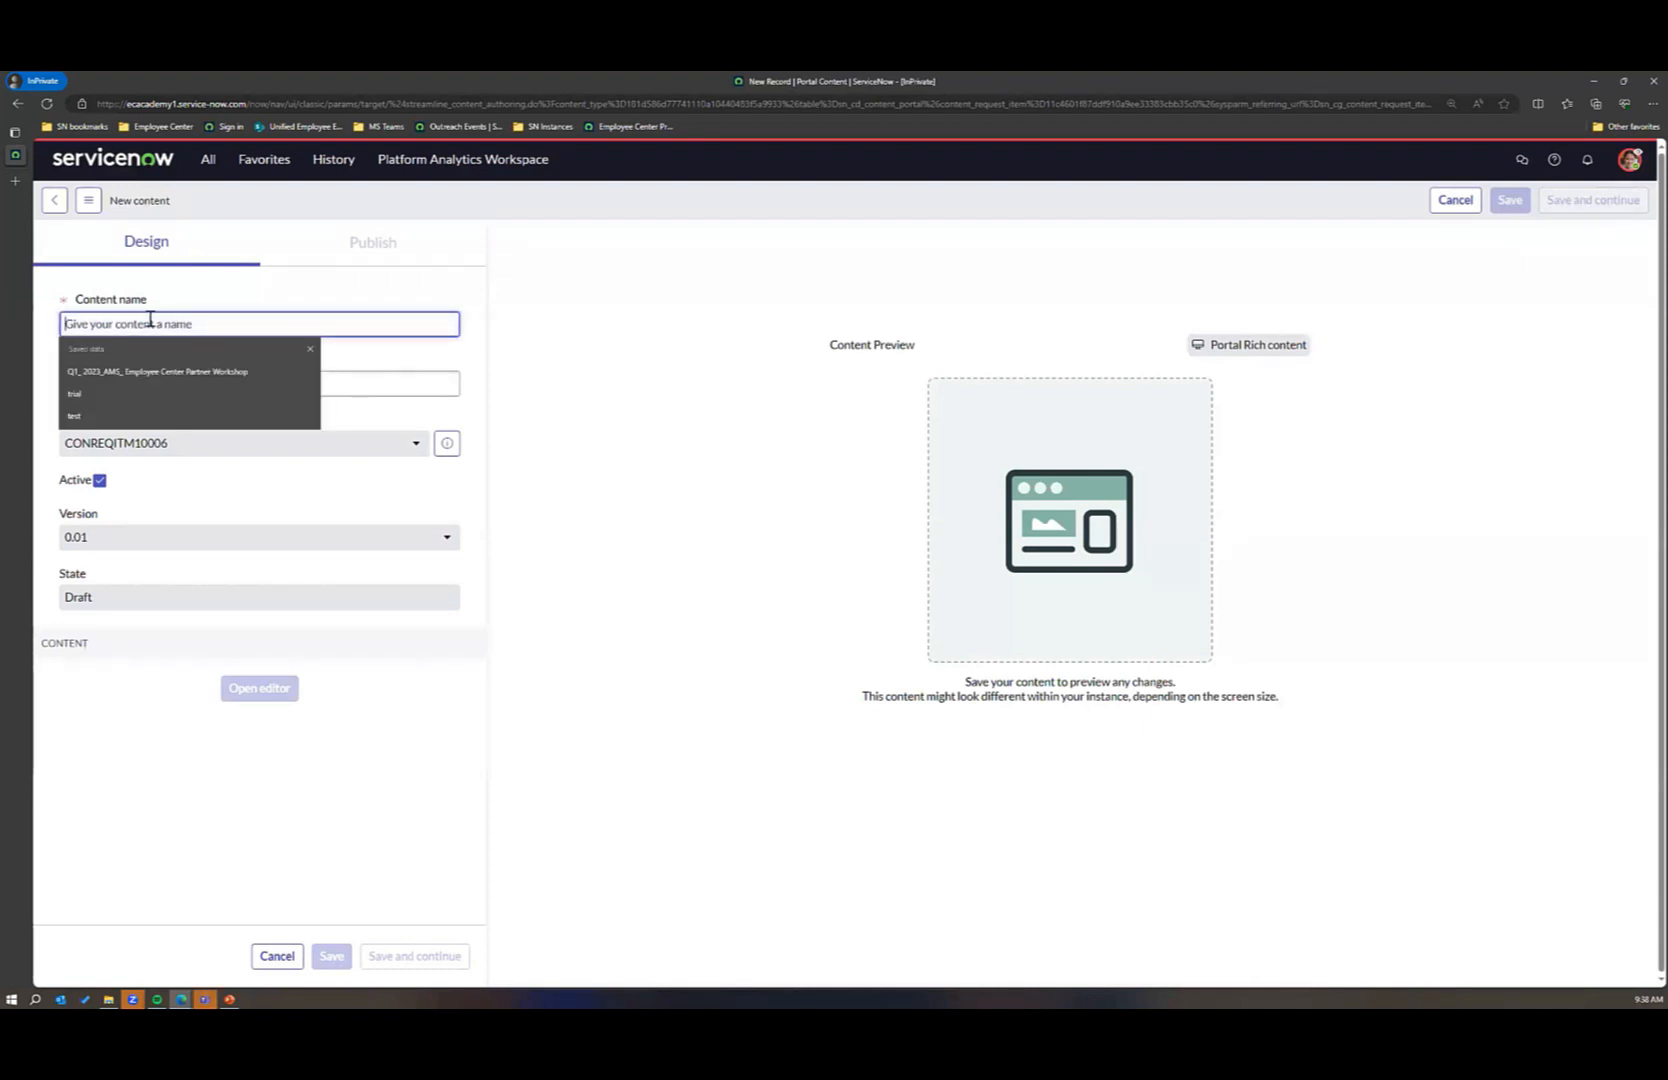
{"action": "type", "text": "ab"}
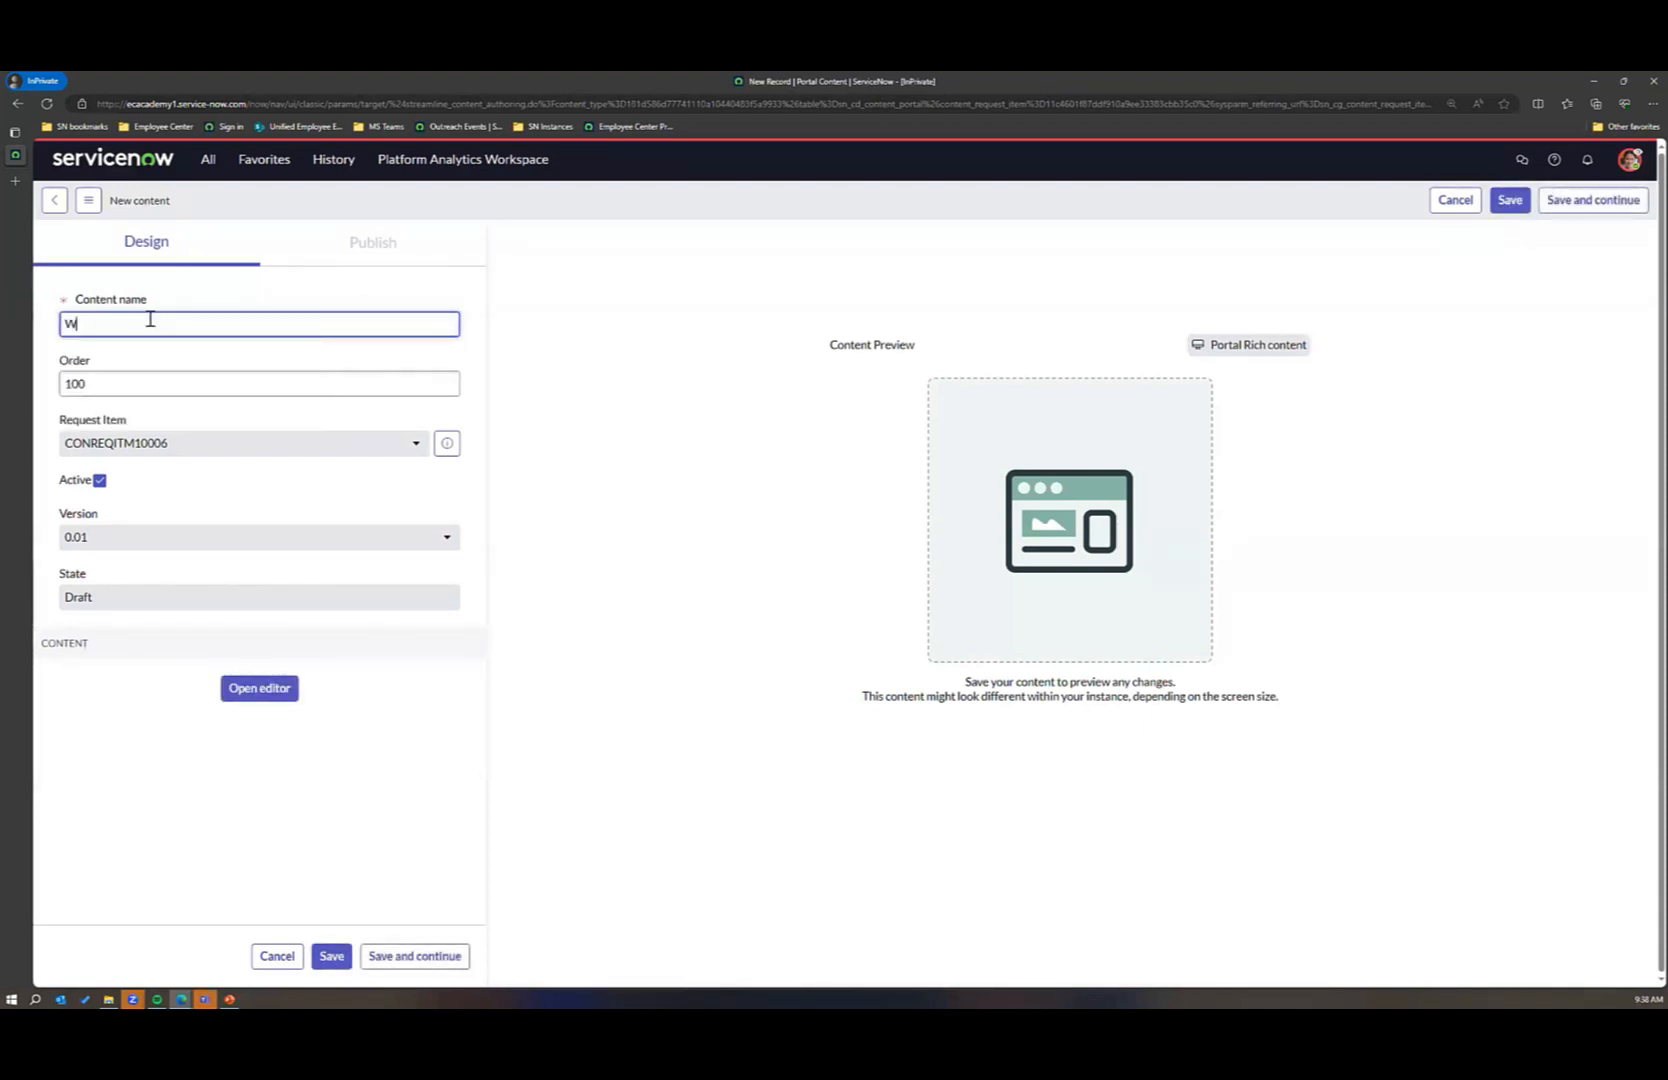
{"action": "key", "text": "BackSpace"}
{"action": "key", "text": "BackSpace"}
{"action": "type", "text": "Abel A"}
{"action": "key", "text": "BackSpace"}
{"action": "key", "text": "BackSpace"}
{"action": "type", "text": "H"}
{"action": "key", "text": "BackSpace"}
{"action": "key", "text": "BackSpace"}
{"action": "key", "text": "BackSpace"}
{"action": "key", "text": "BackSpace"}
{"action": "key", "text": "BackSpace"}
{"action": "key", "text": "BackSpace"}
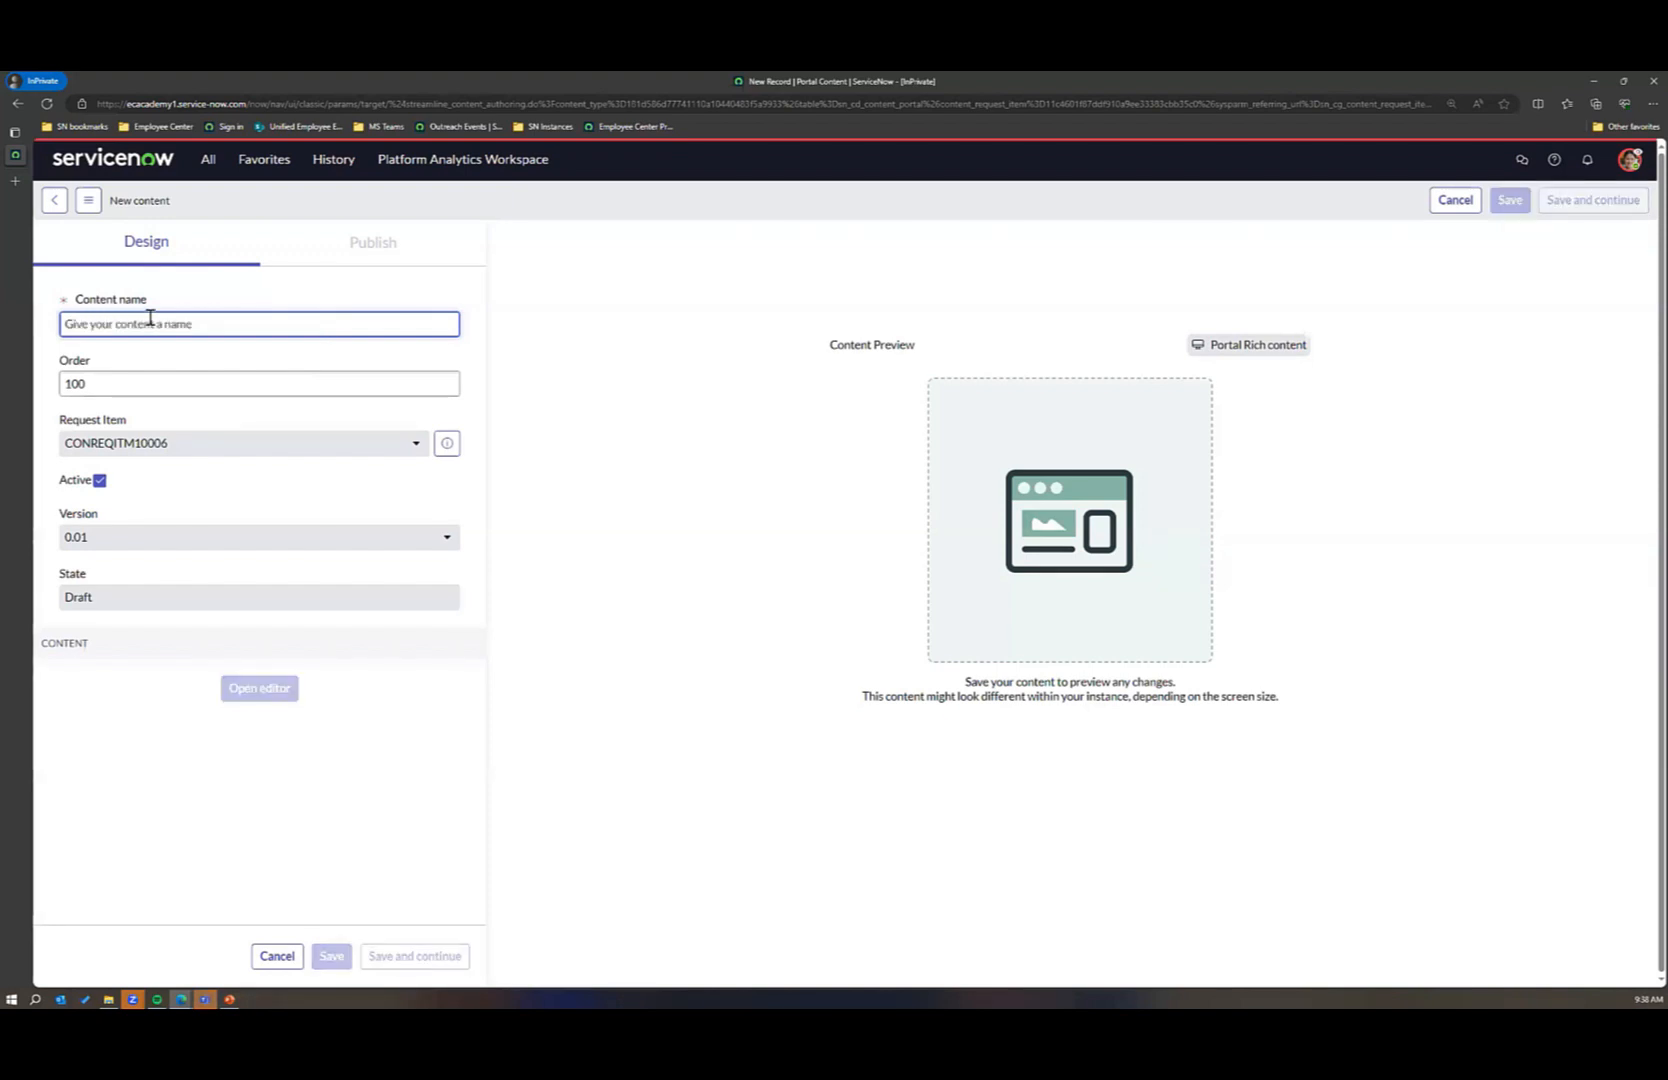
{"action": "type", "text": "Health and Wellness Annooucemnt"}
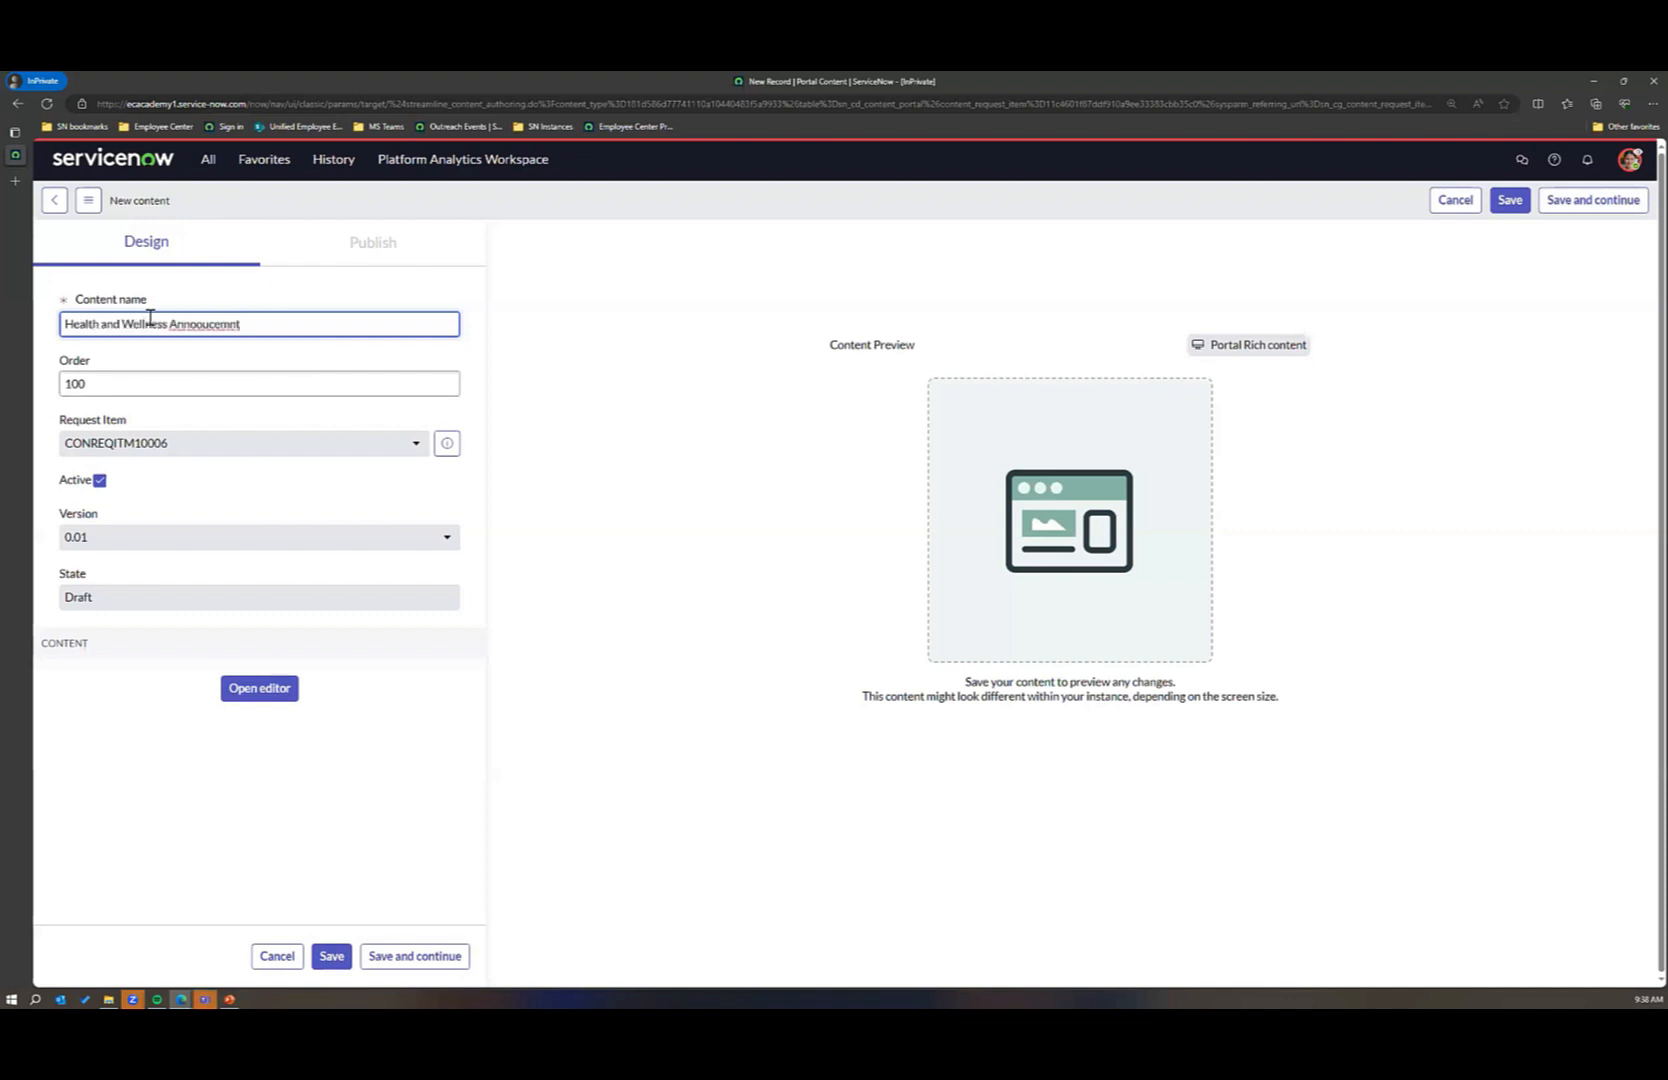
{"action": "right_click", "coordinate": [212, 322]}
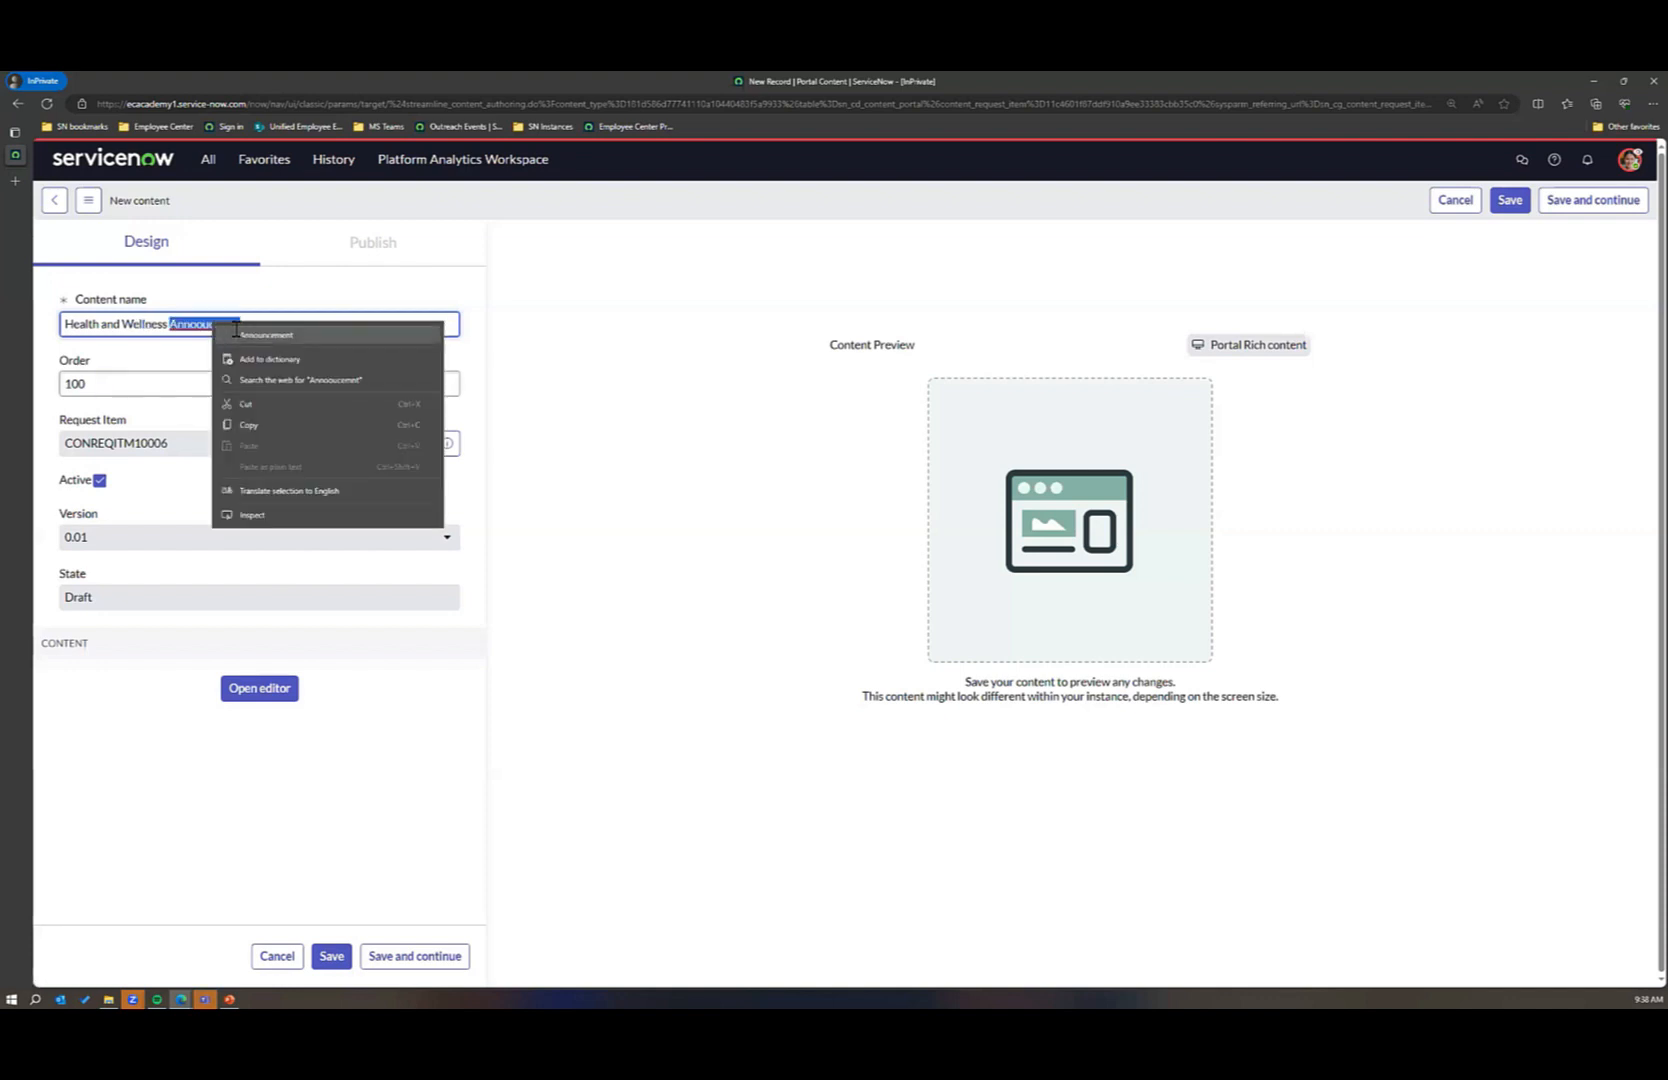
{"action": "left_click", "coordinate": [240, 335]}
Step: Add a side by side layout in the content editor and fill its image placeholder with the wellbeing image uploaded from Documents
{"action": "left_click", "coordinate": [259, 688]}
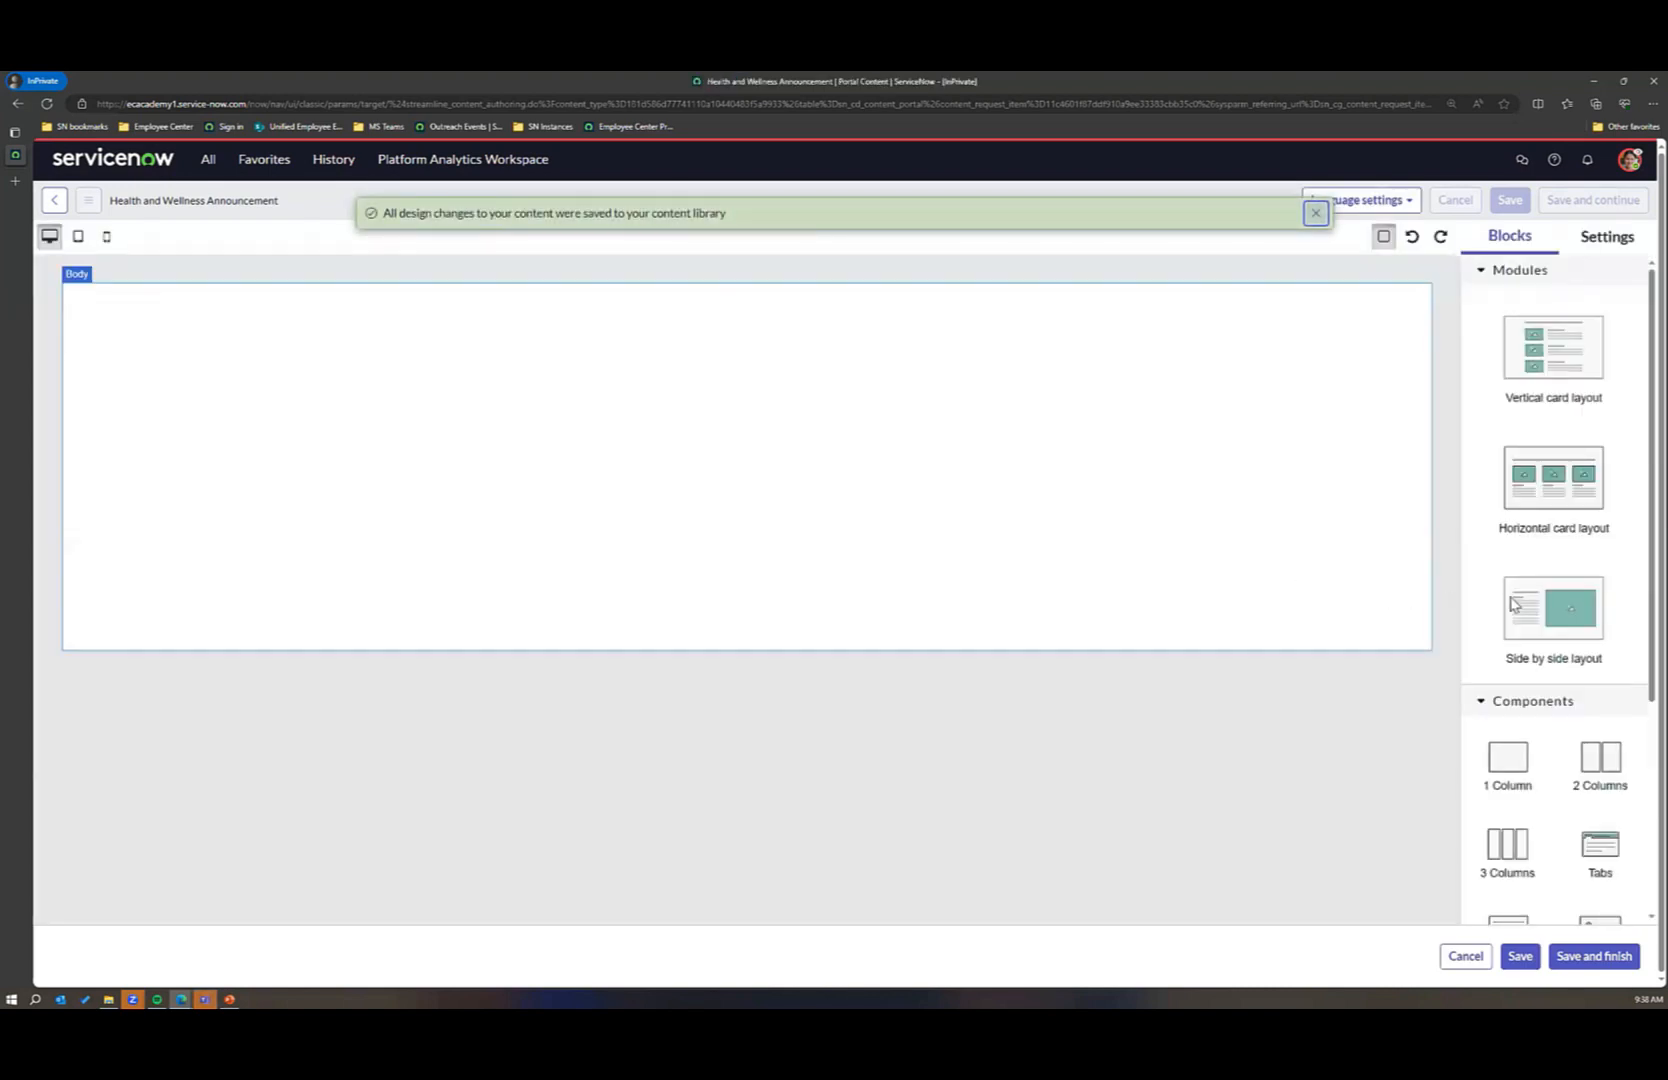
{"action": "left_click", "coordinate": [1546, 610]}
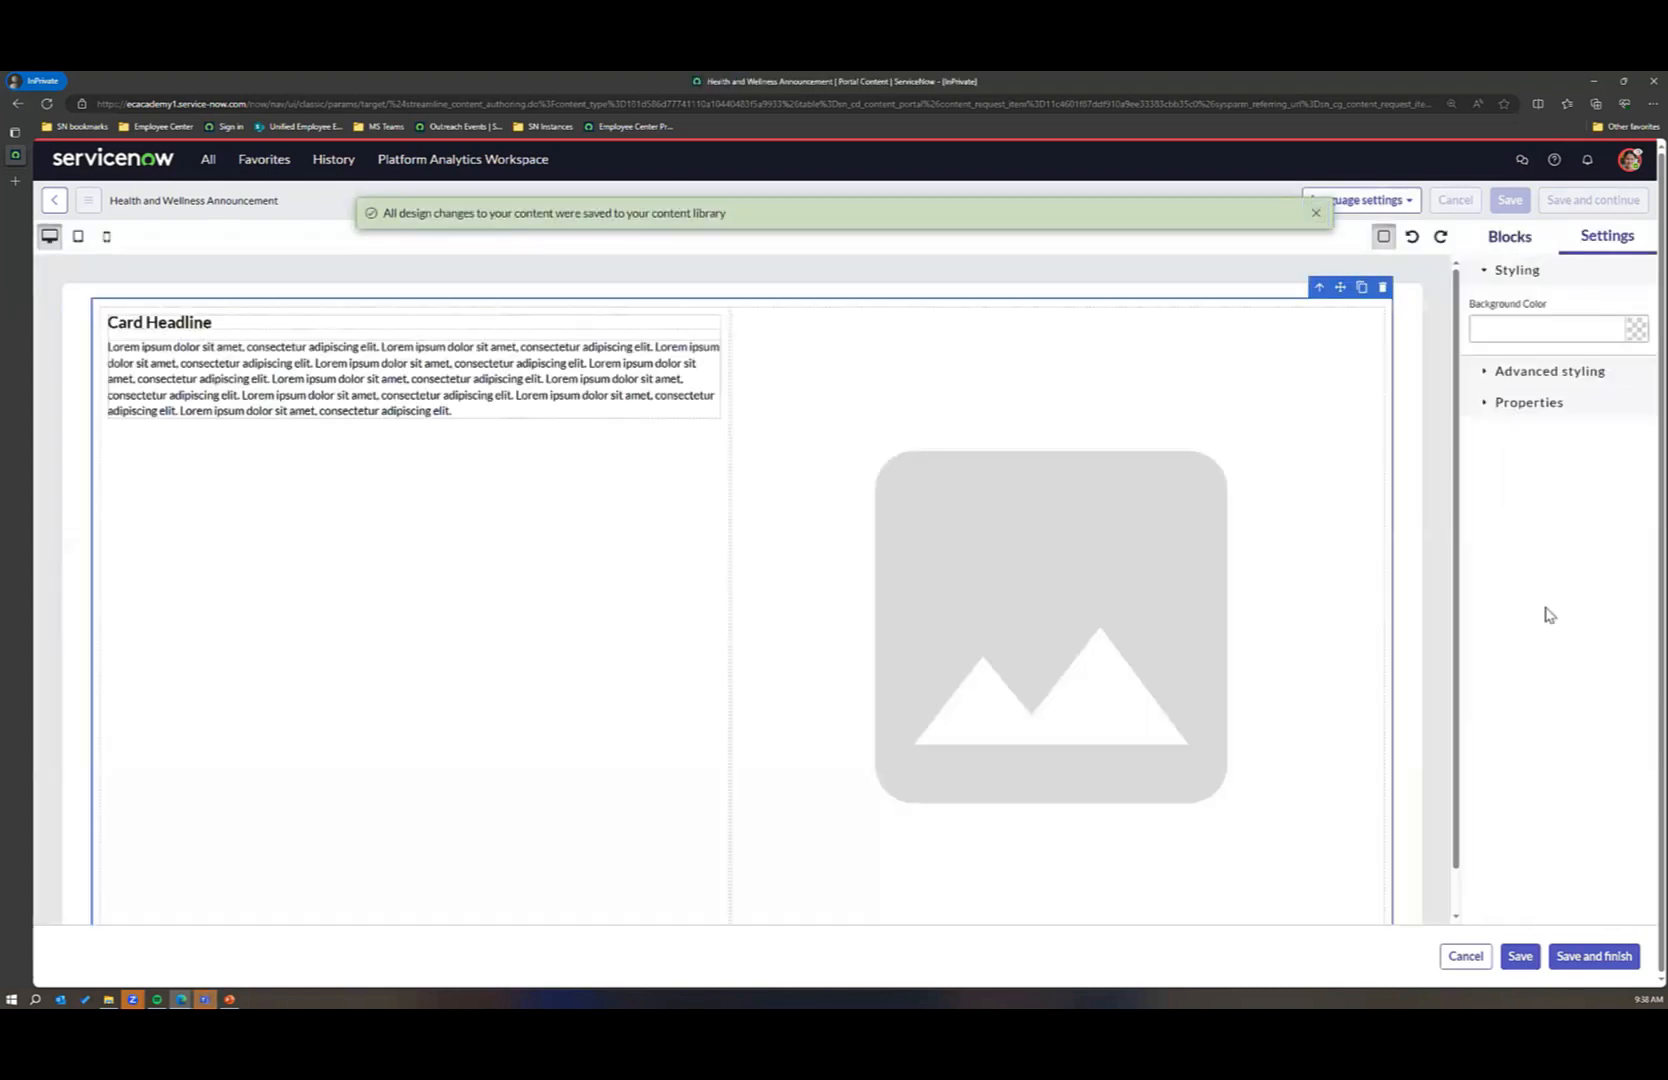
{"action": "double_click", "coordinate": [1041, 580]}
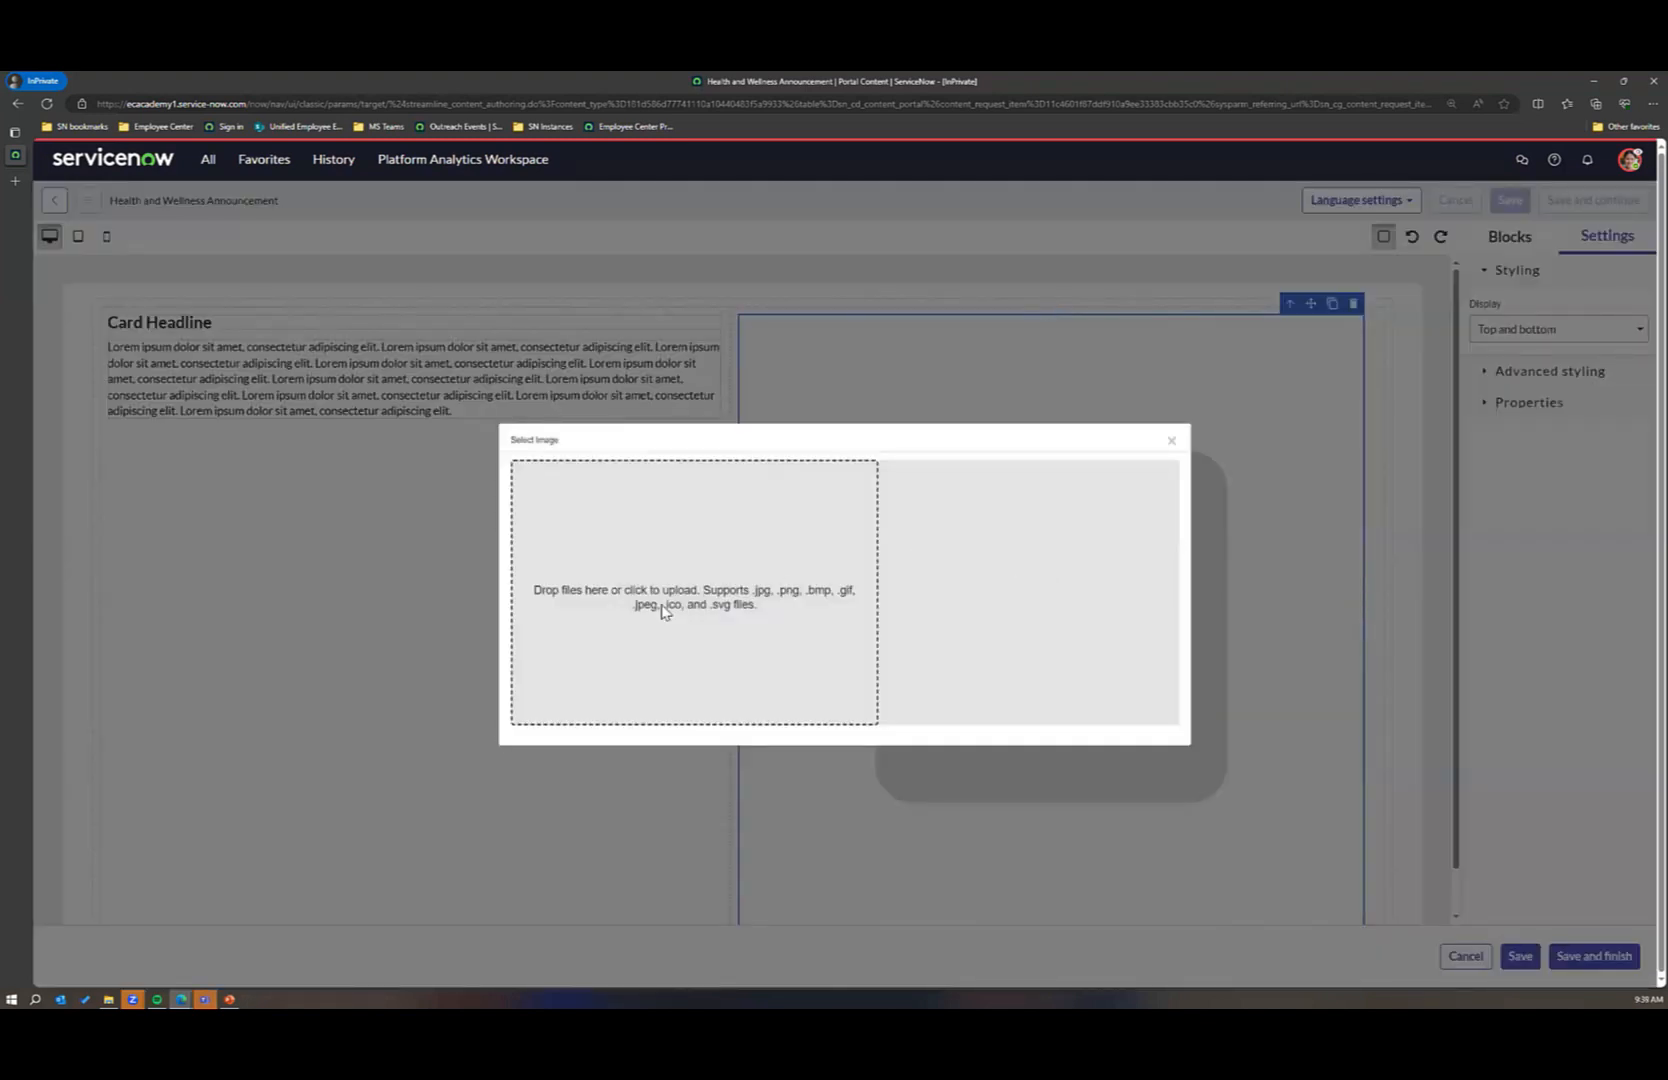
{"action": "left_click", "coordinate": [660, 612]}
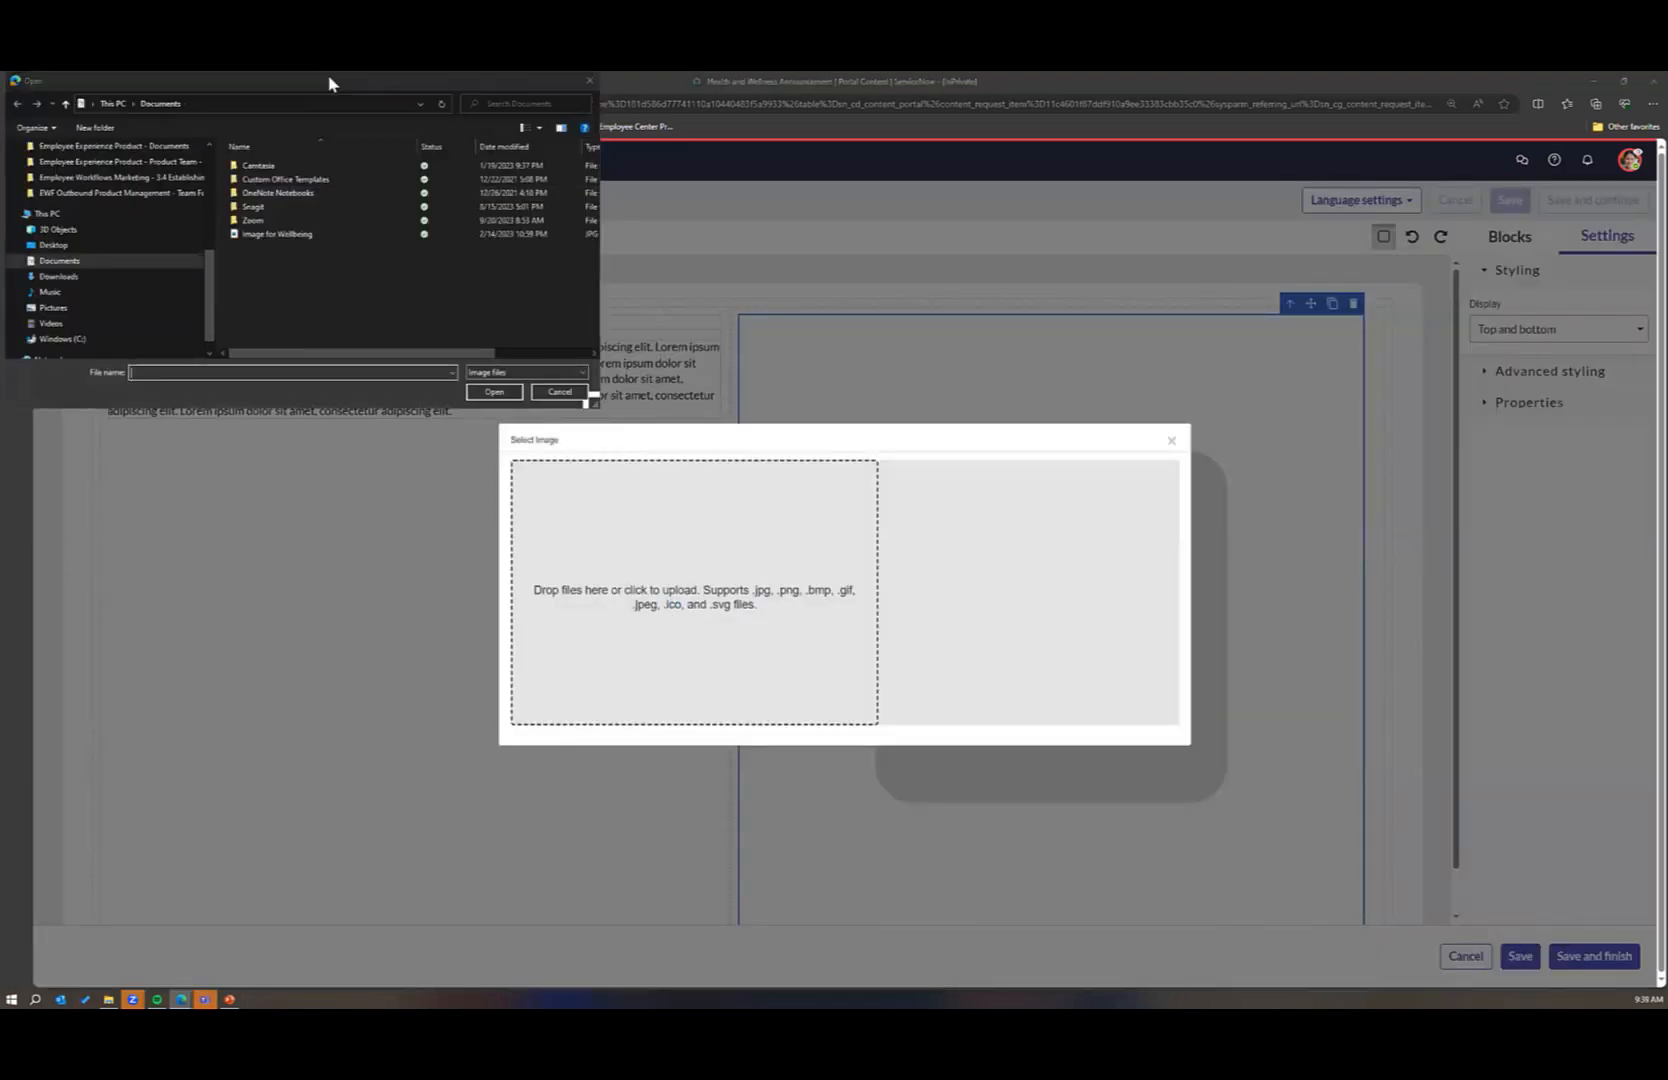
{"action": "double_click", "coordinate": [277, 234]}
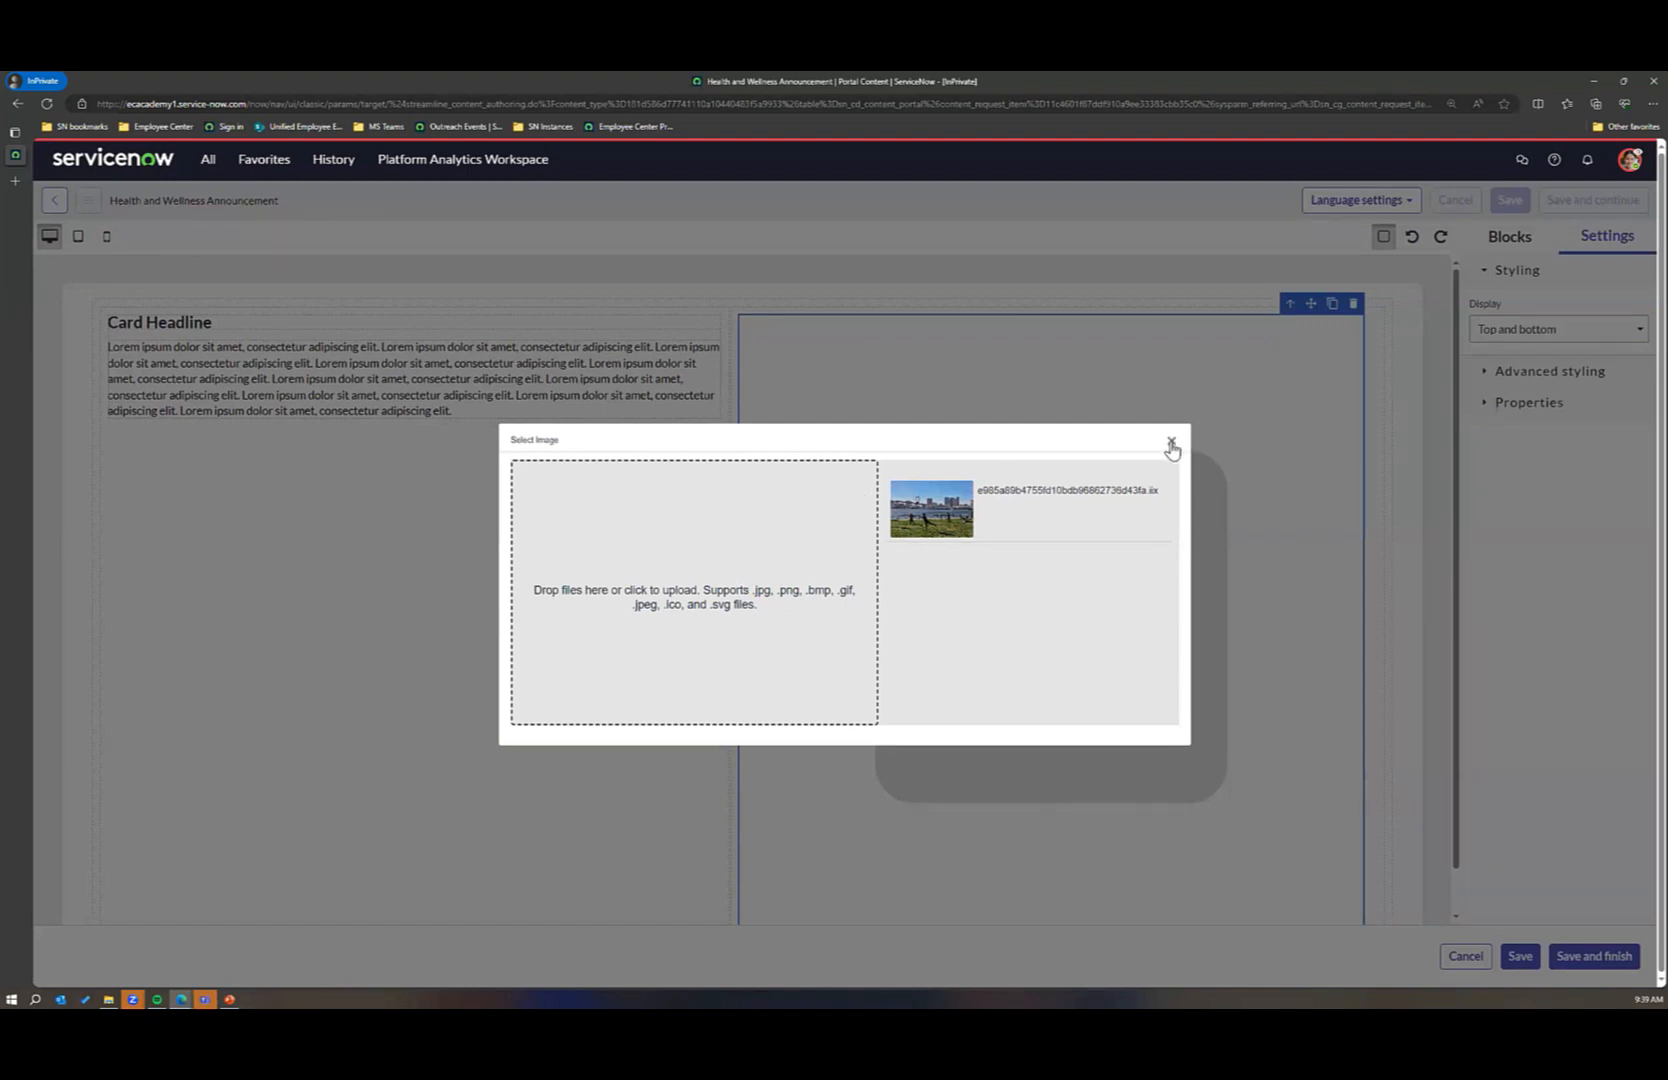
{"action": "left_click", "coordinate": [1174, 445]}
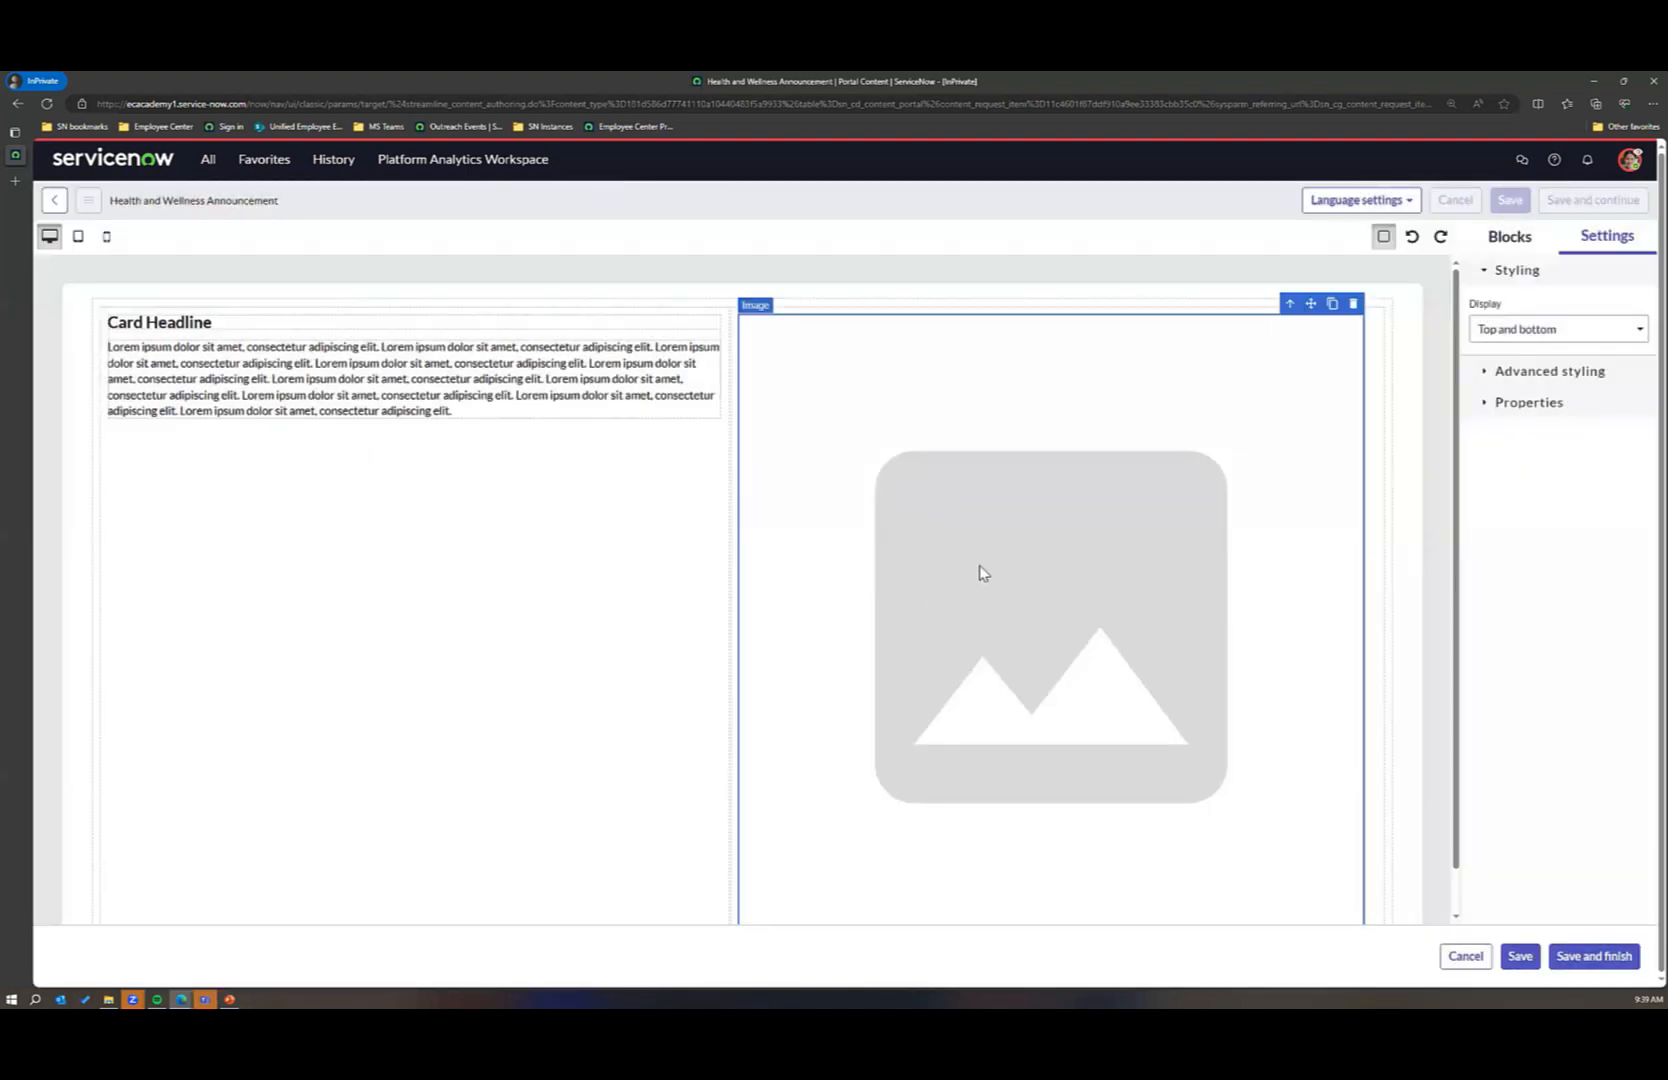
{"action": "left_click", "coordinate": [981, 572]}
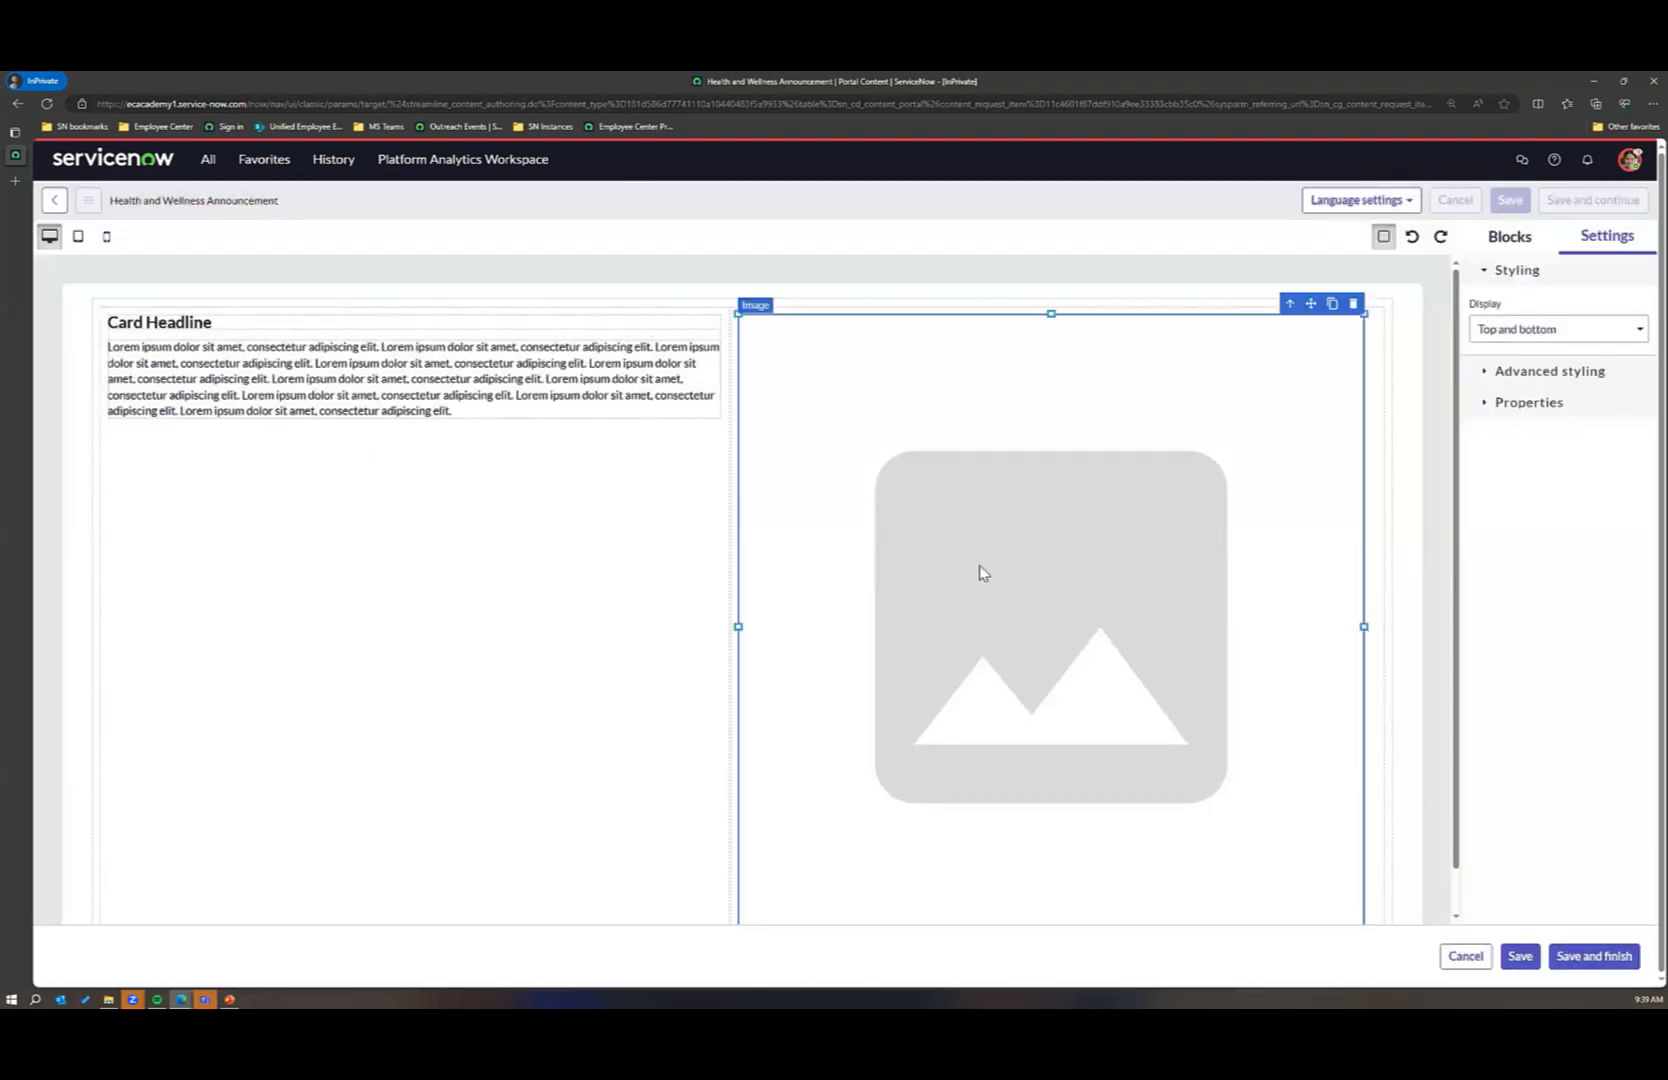
{"action": "left_click", "coordinate": [1117, 573]}
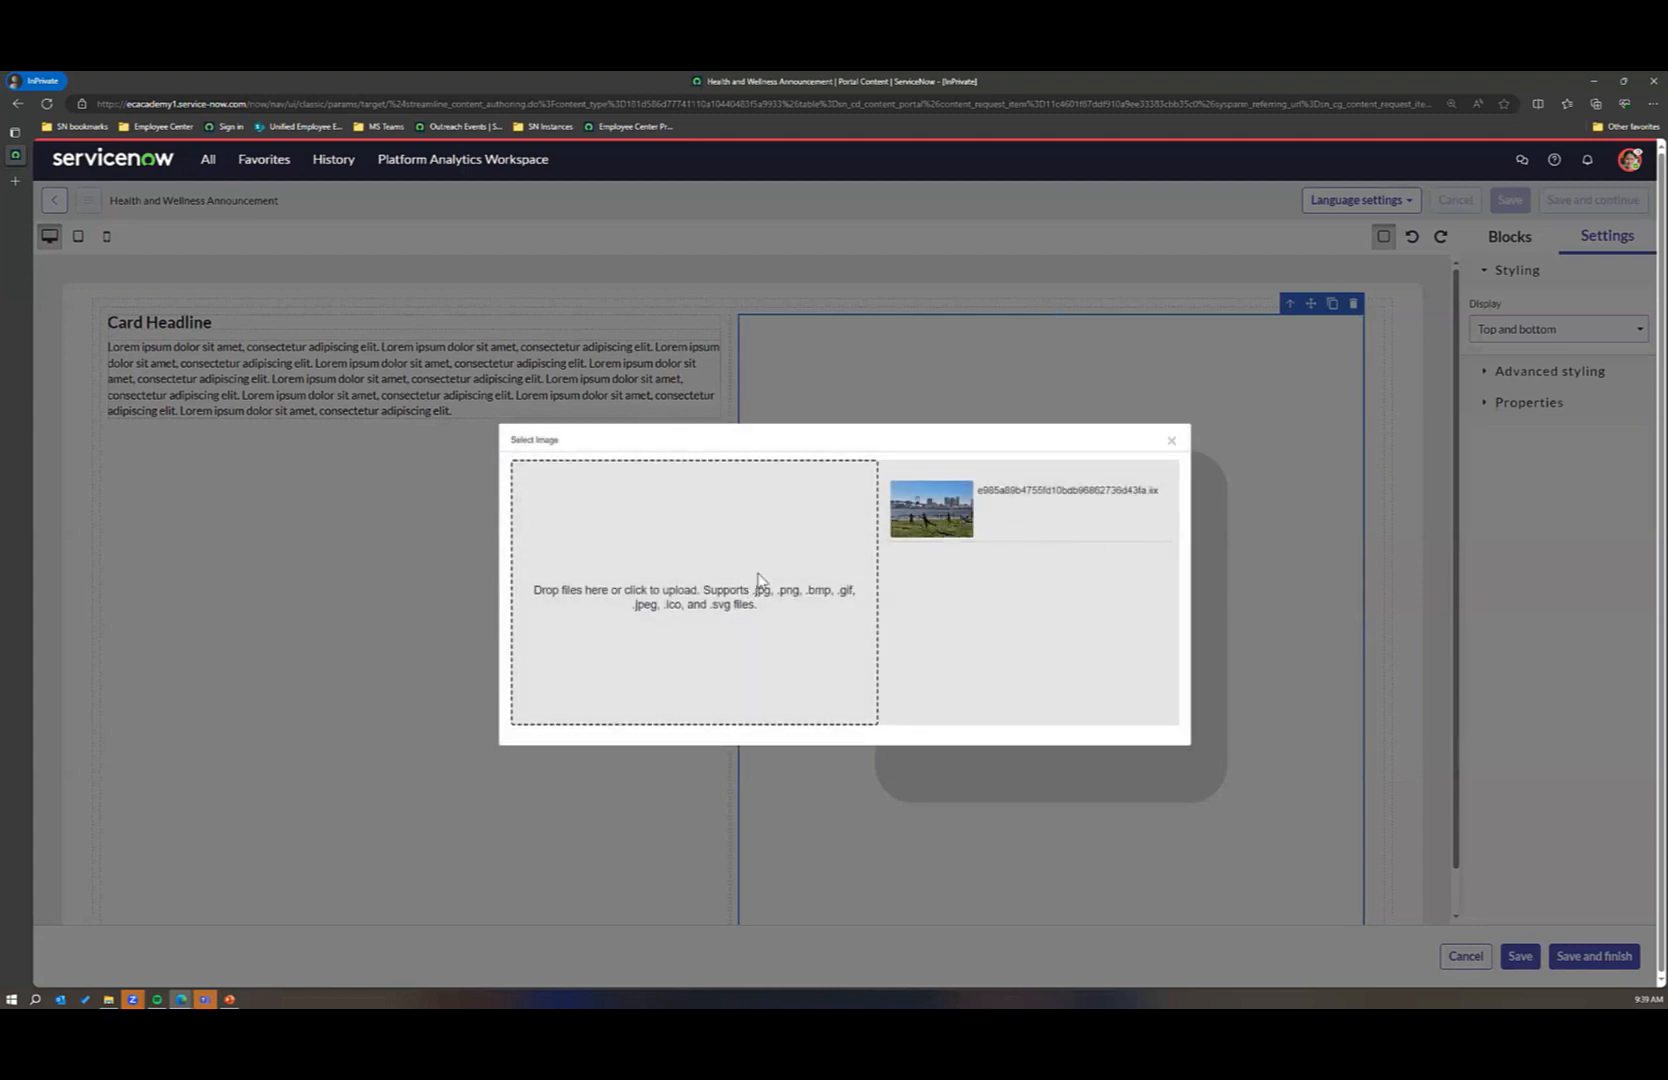
{"action": "left_click", "coordinate": [918, 519]}
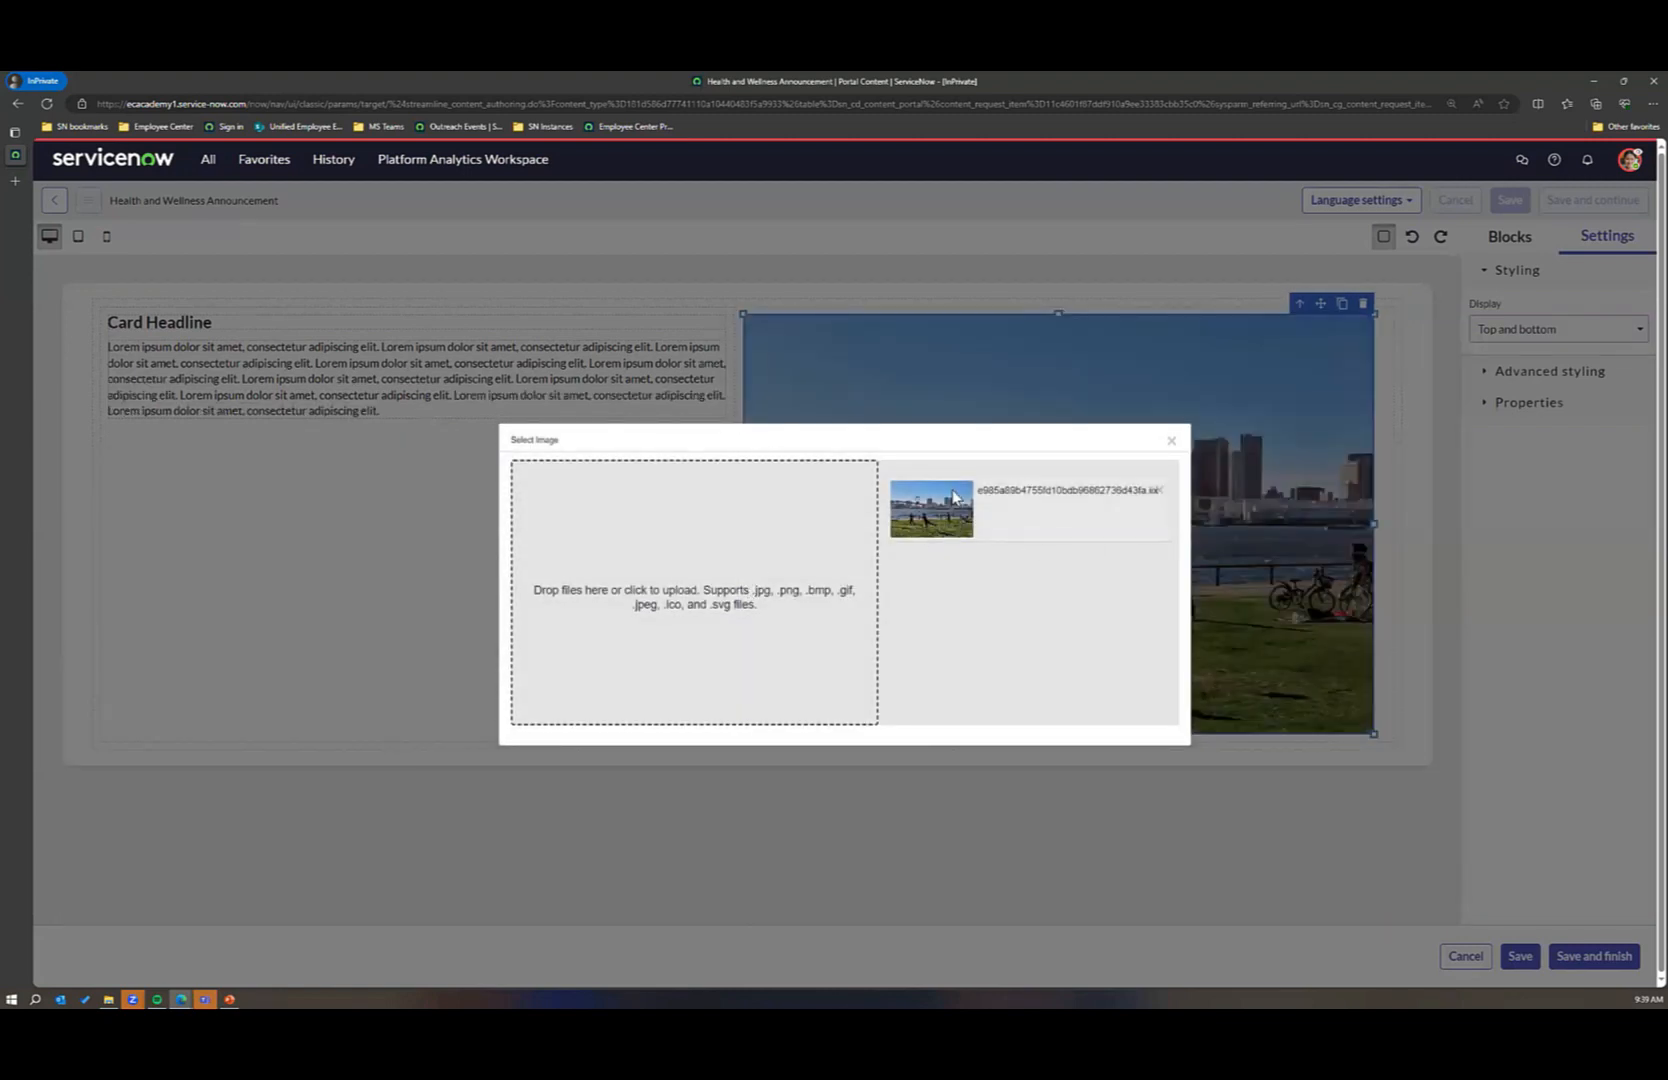
{"action": "left_click", "coordinate": [1171, 440]}
Step: Replace the card headline with "Get ready to participate in our Fitness and Sports Community"
{"action": "left_click", "coordinate": [266, 325]}
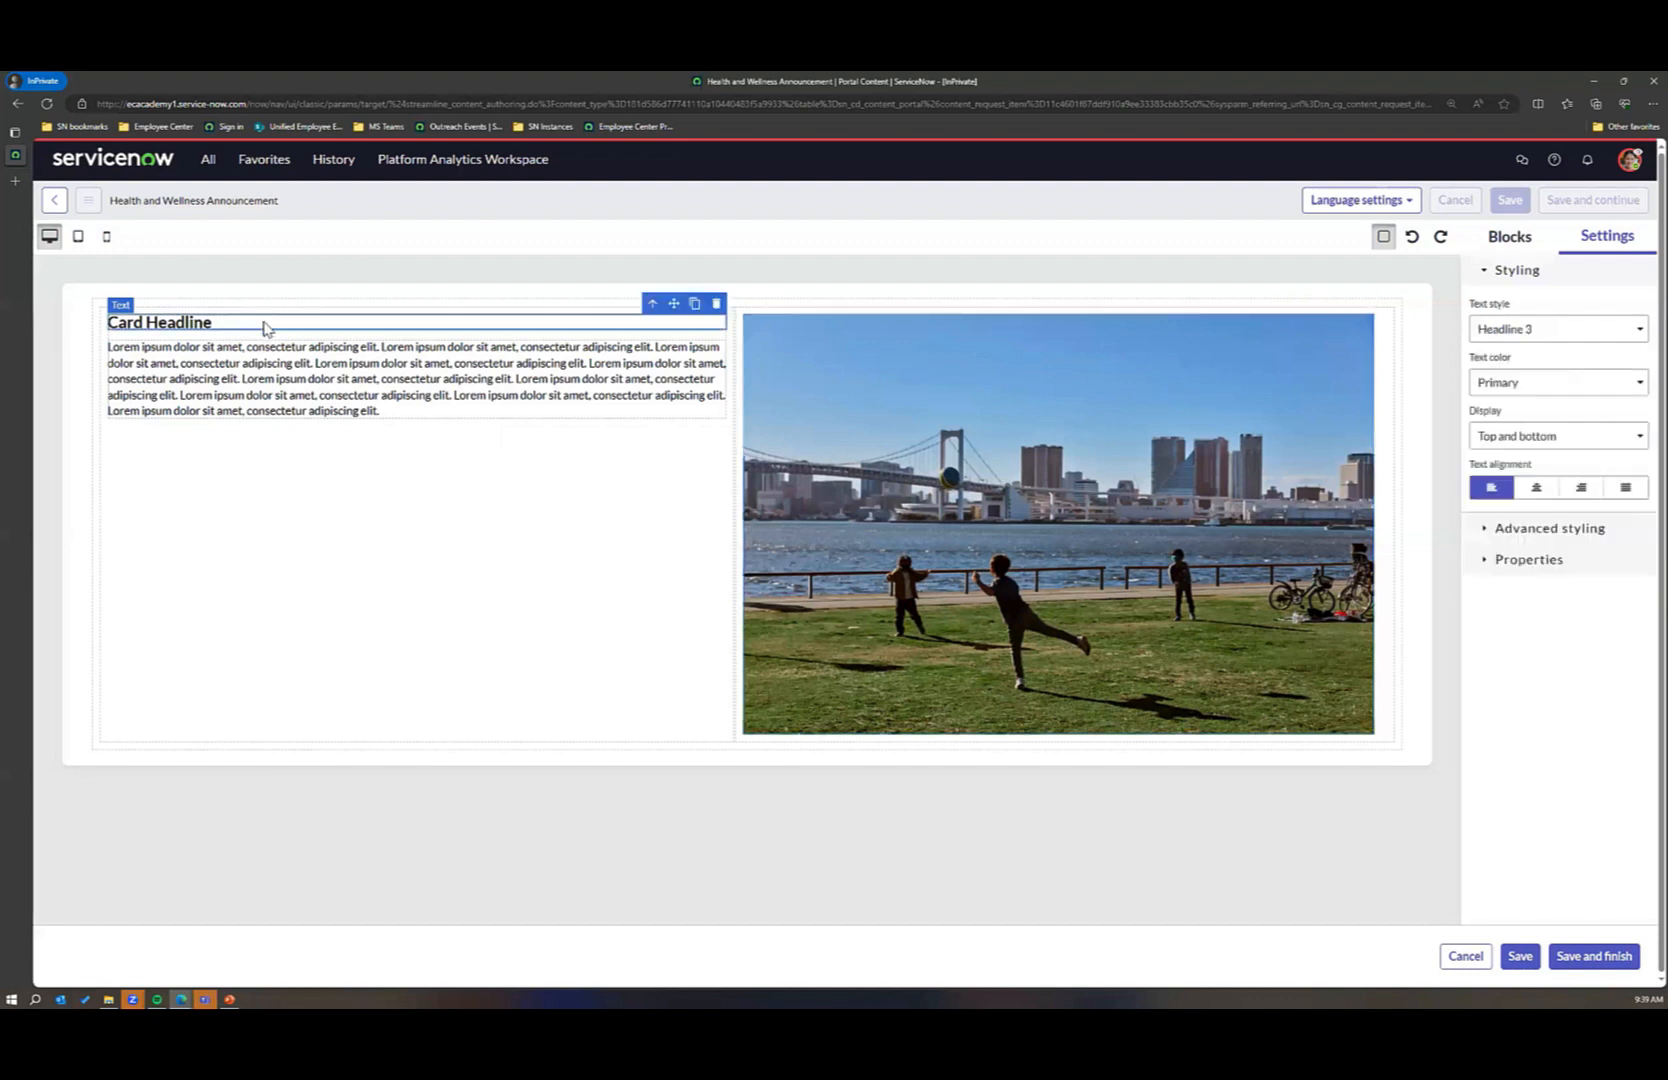
{"action": "left_click", "coordinate": [246, 328]}
{"action": "left_click_drag", "start_coordinate": [150, 326], "coordinate": [114, 325]}
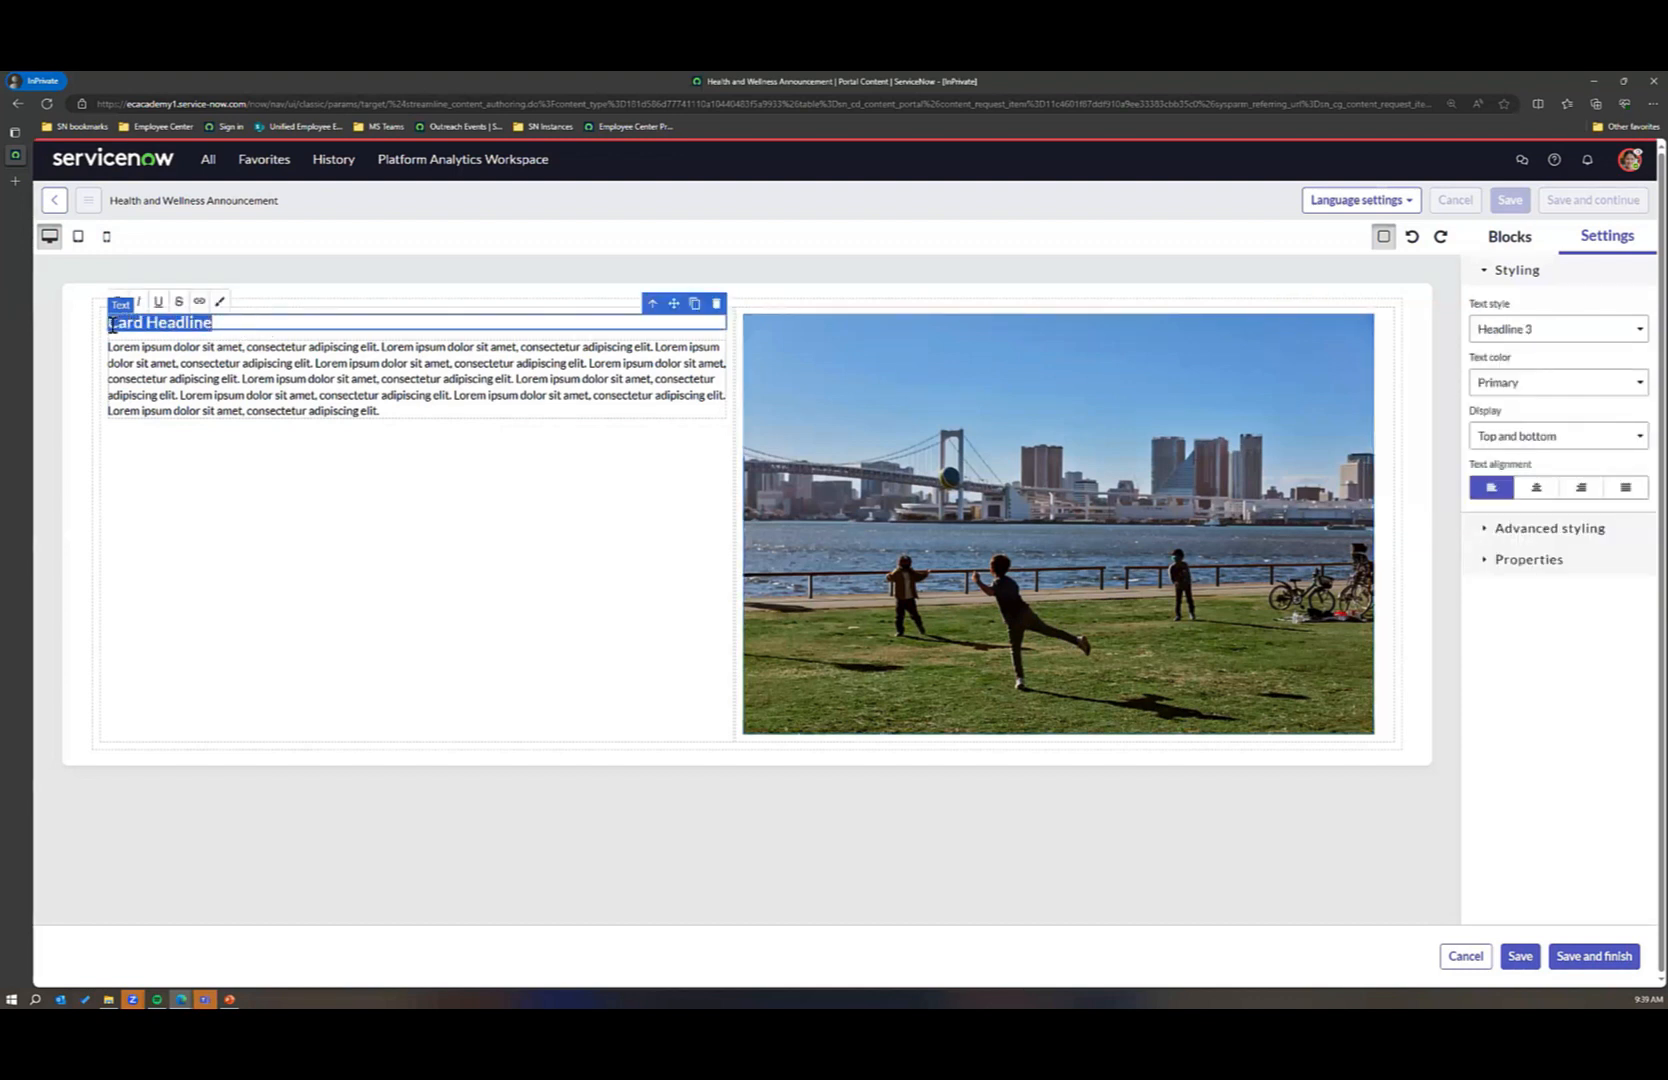
{"action": "type", "text": "Get"}
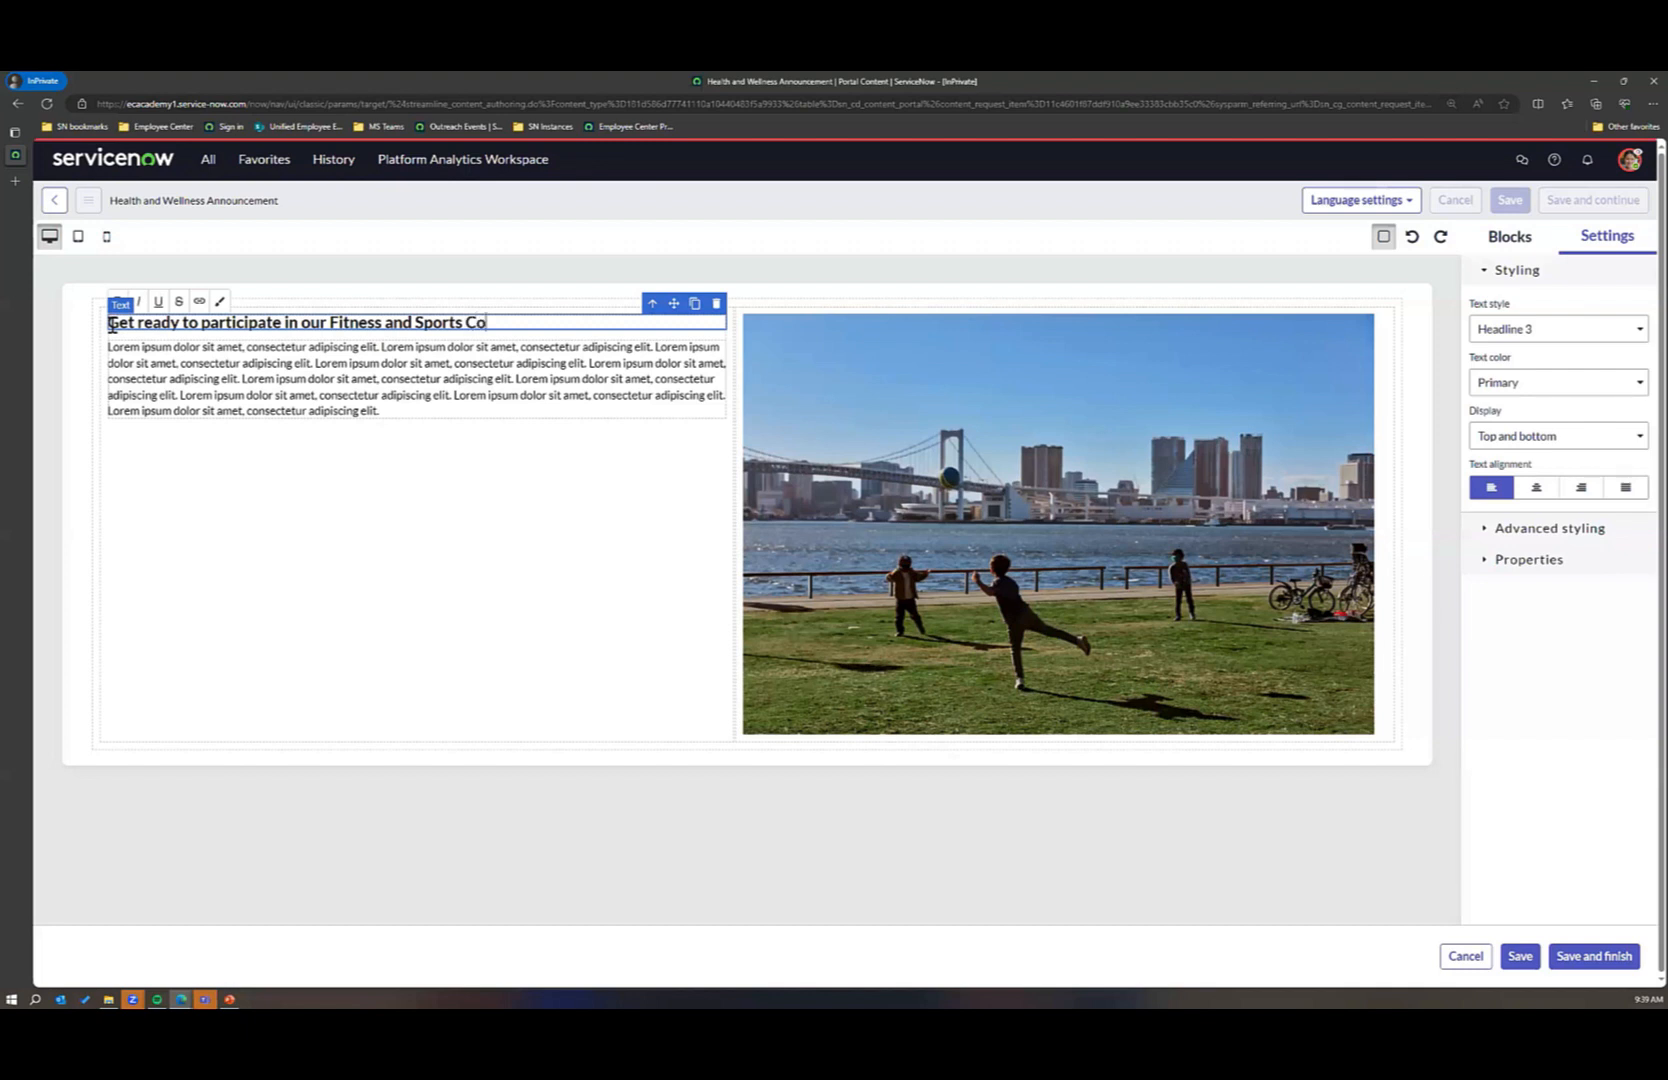
{"action": "type", "text": "mmunity"}
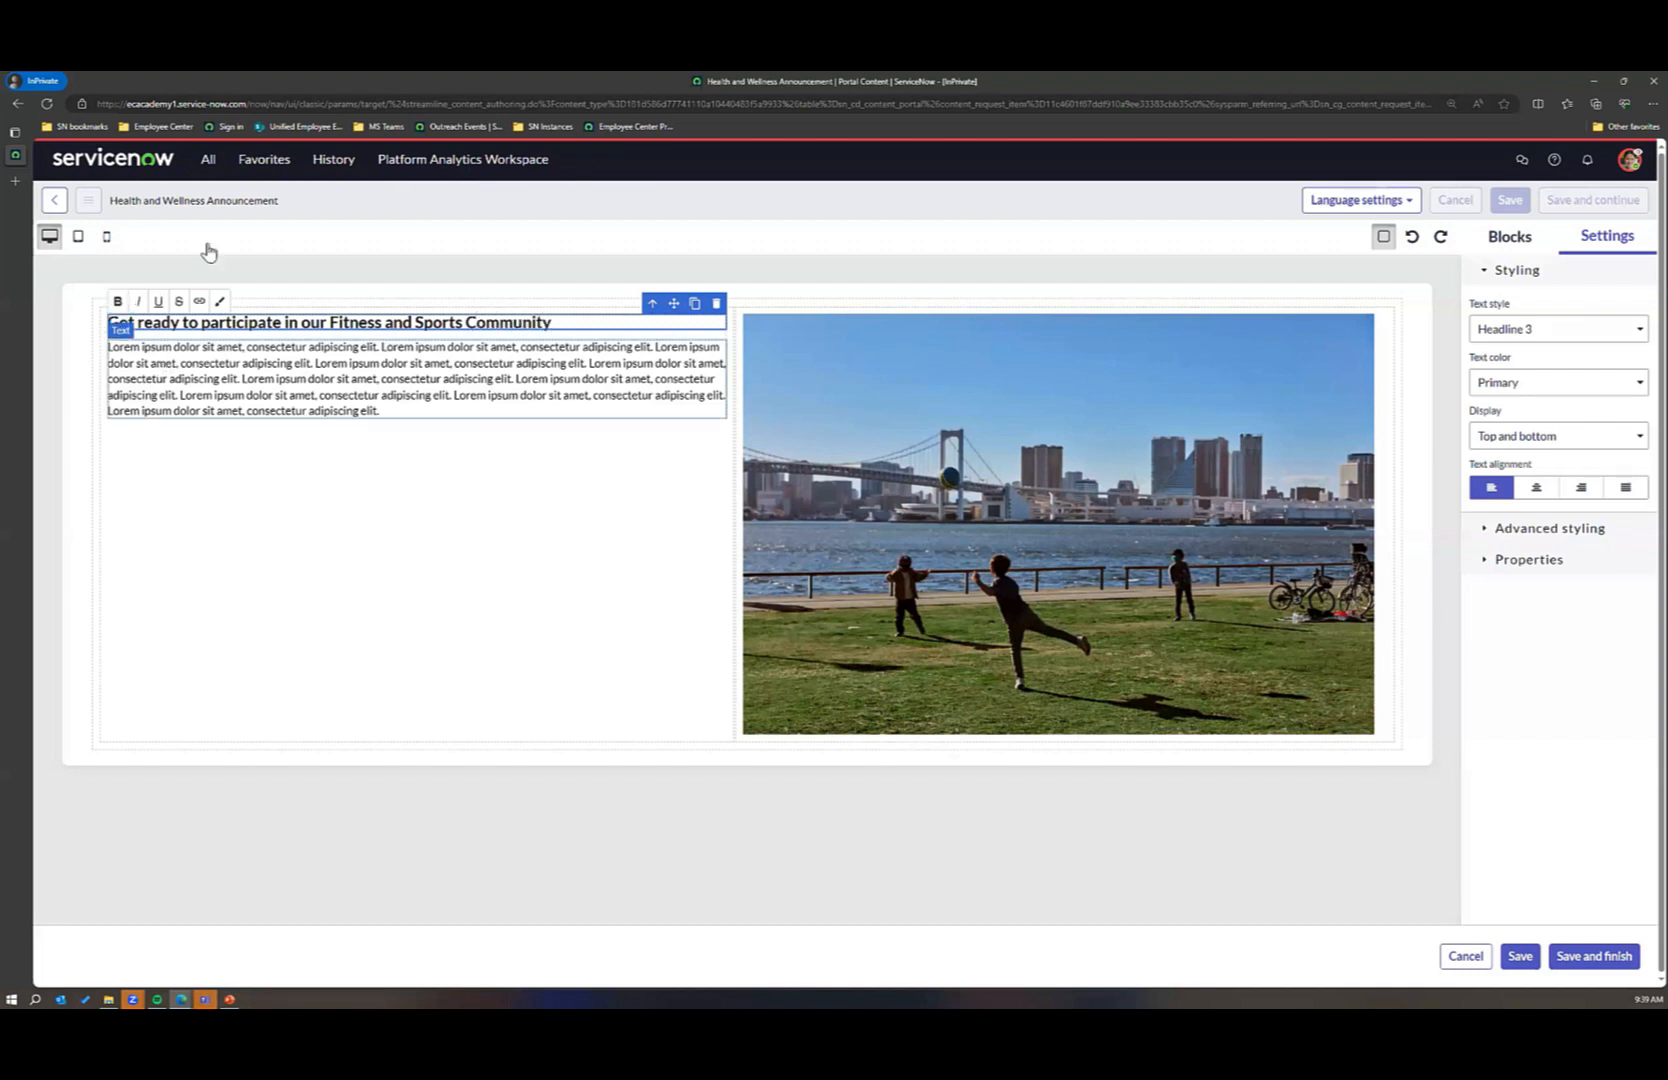
Step: Add a button below the body paragraph, view its properties, and save and finish the design
{"action": "left_click", "coordinate": [1508, 236]}
{"action": "scroll", "coordinate": [1640, 500], "scroll_direction": "down", "scroll_amount": 5}
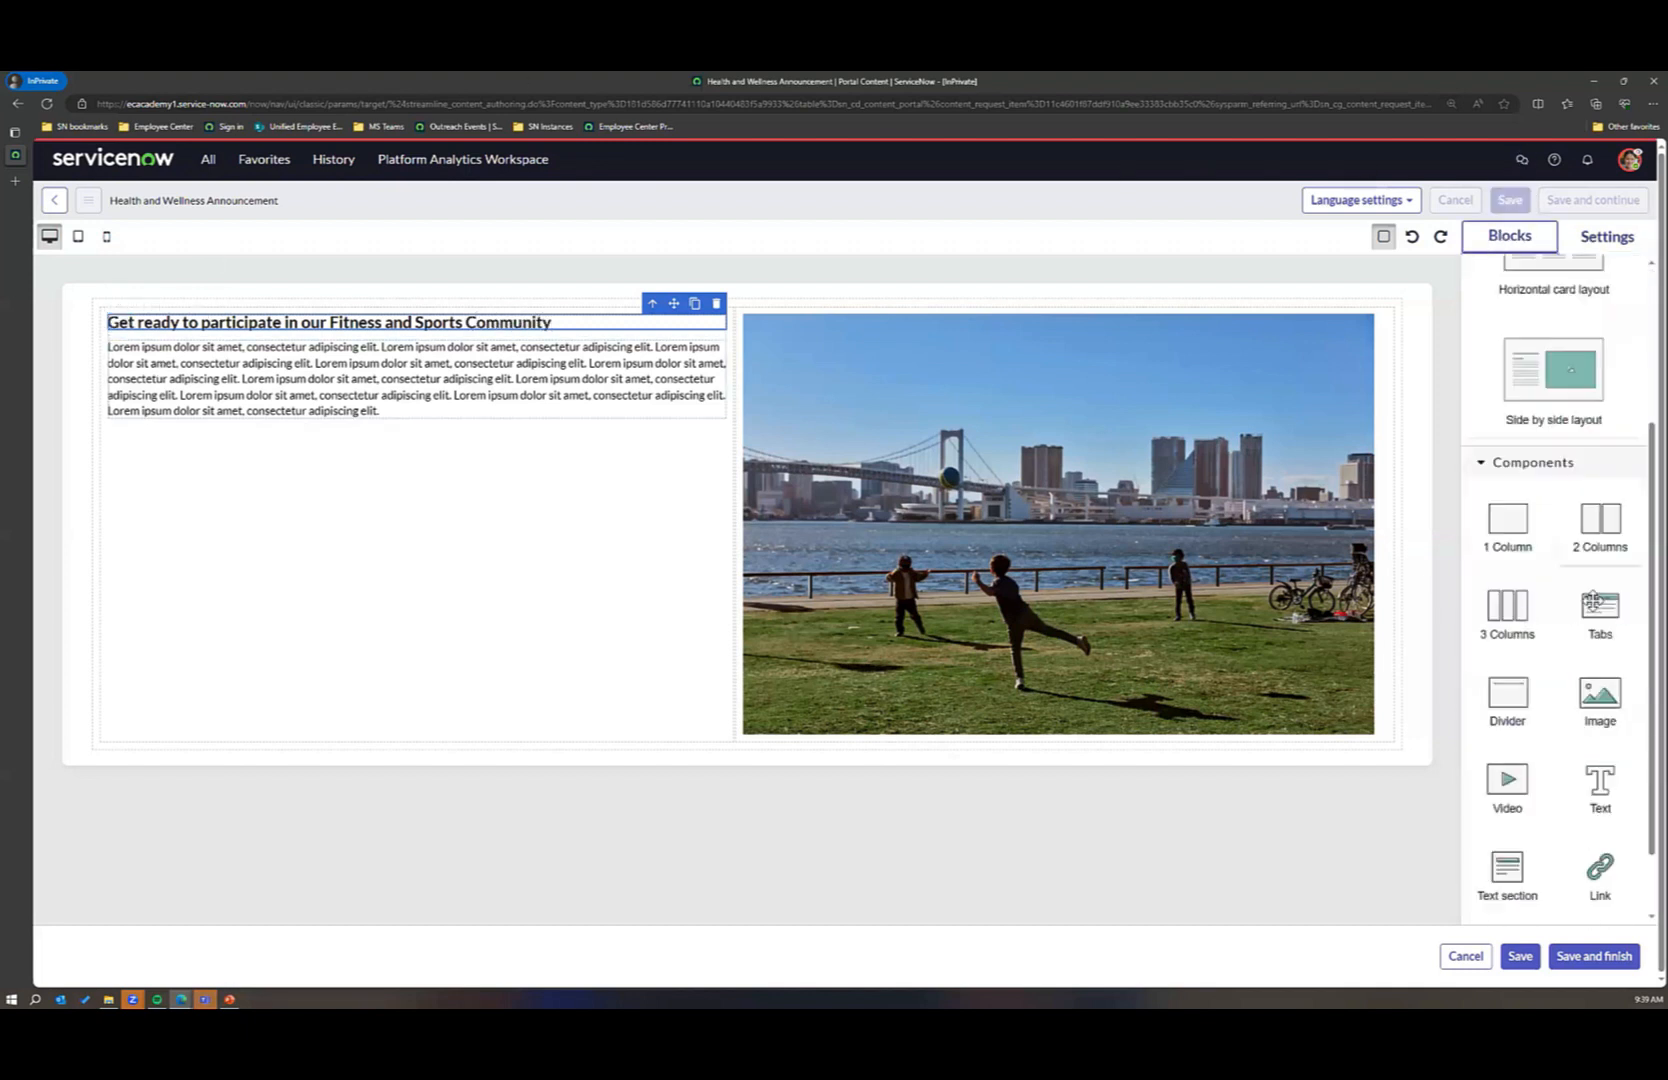
{"action": "left_click_drag", "start_coordinate": [1600, 872], "coordinate": [179, 488]}
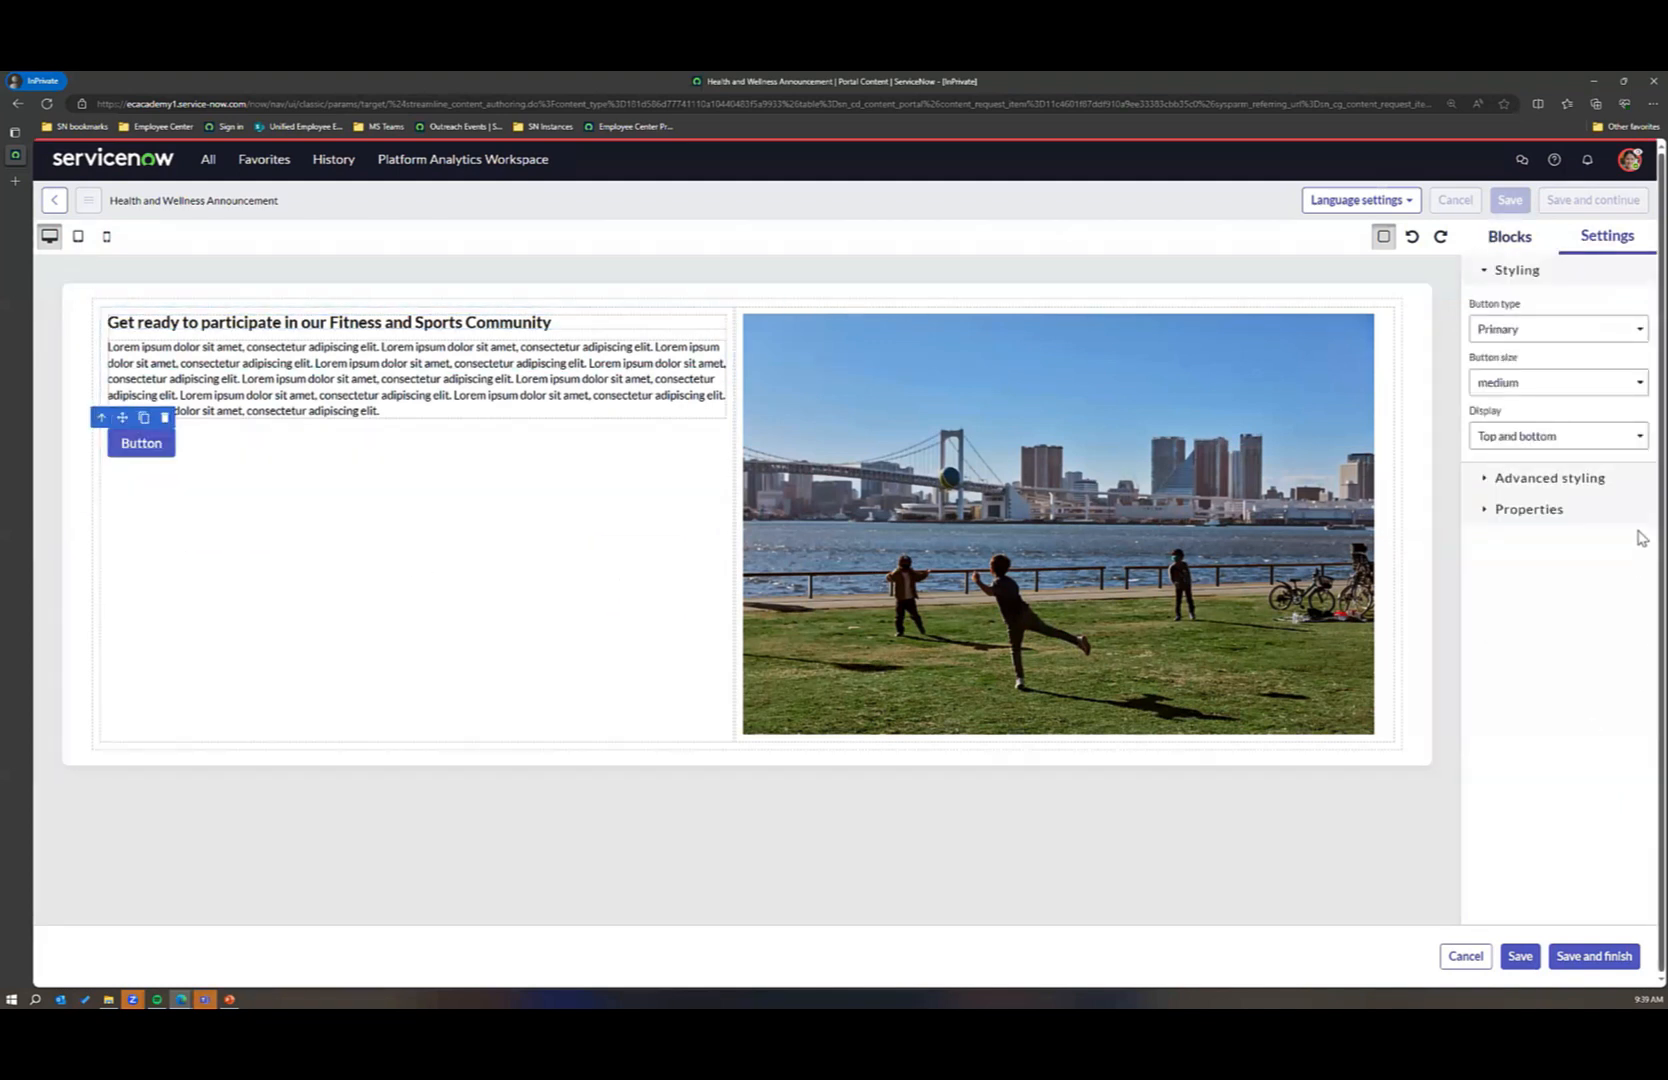
{"action": "left_click", "coordinate": [1485, 512]}
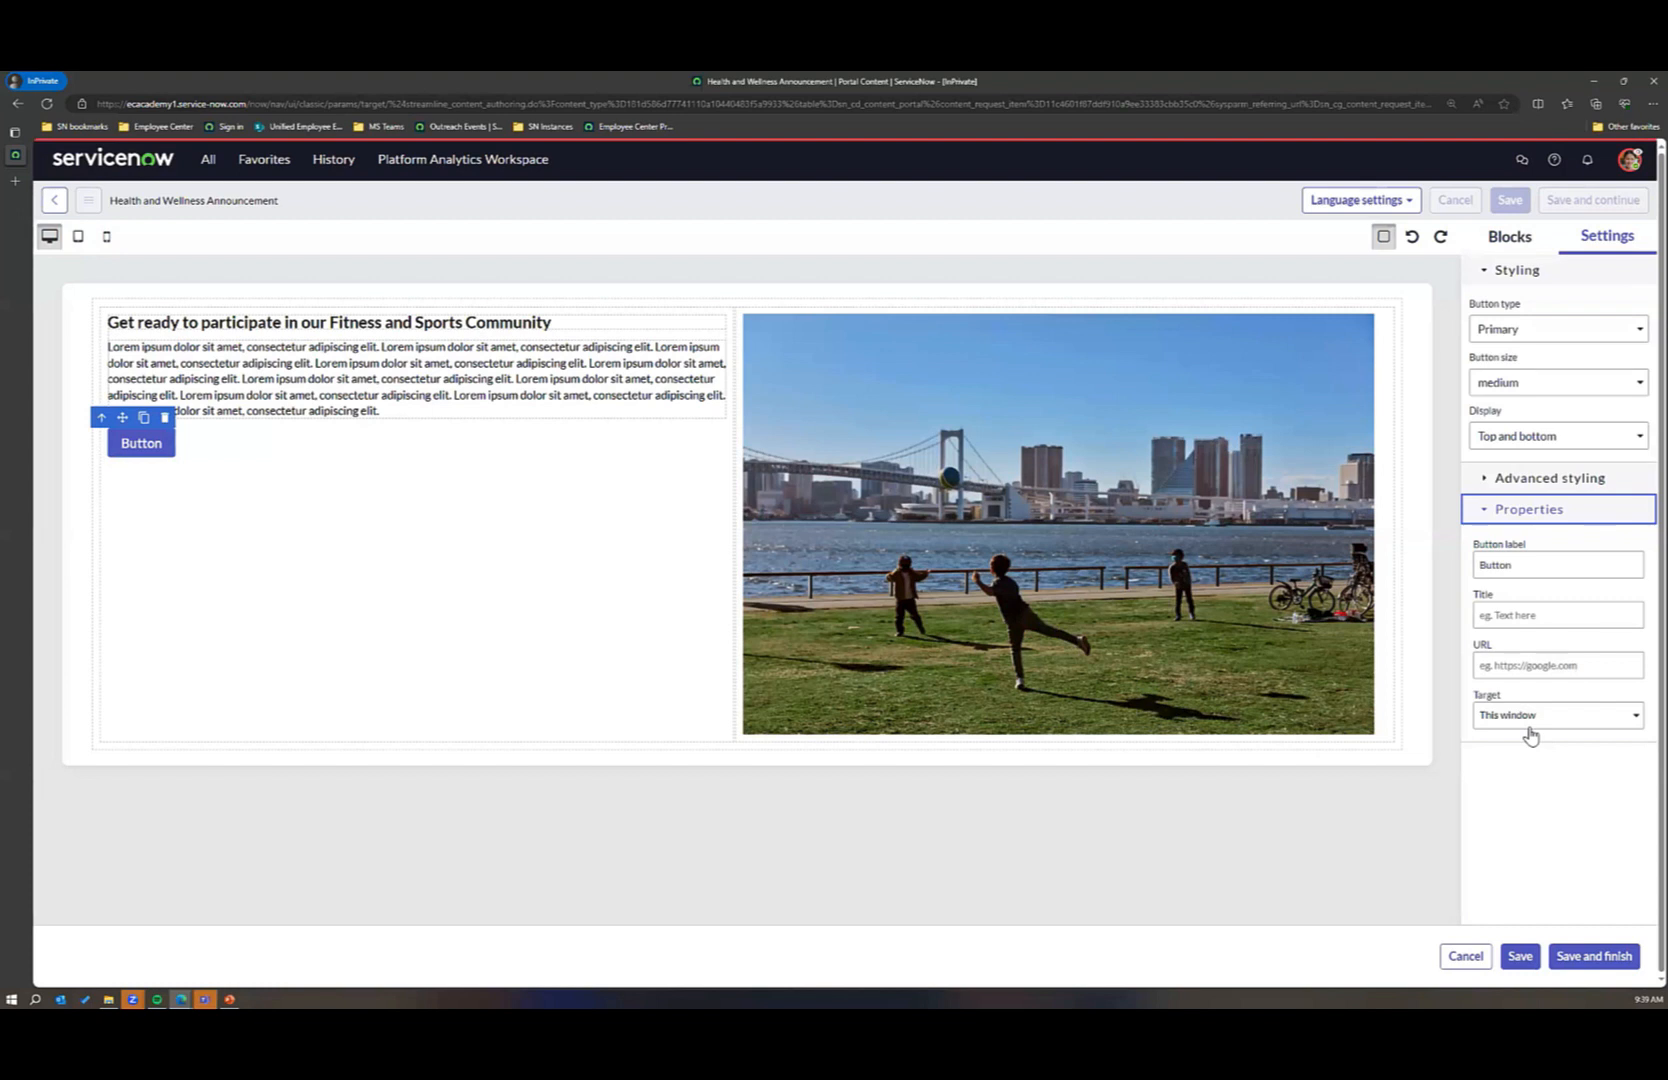
{"action": "left_click", "coordinate": [1610, 959]}
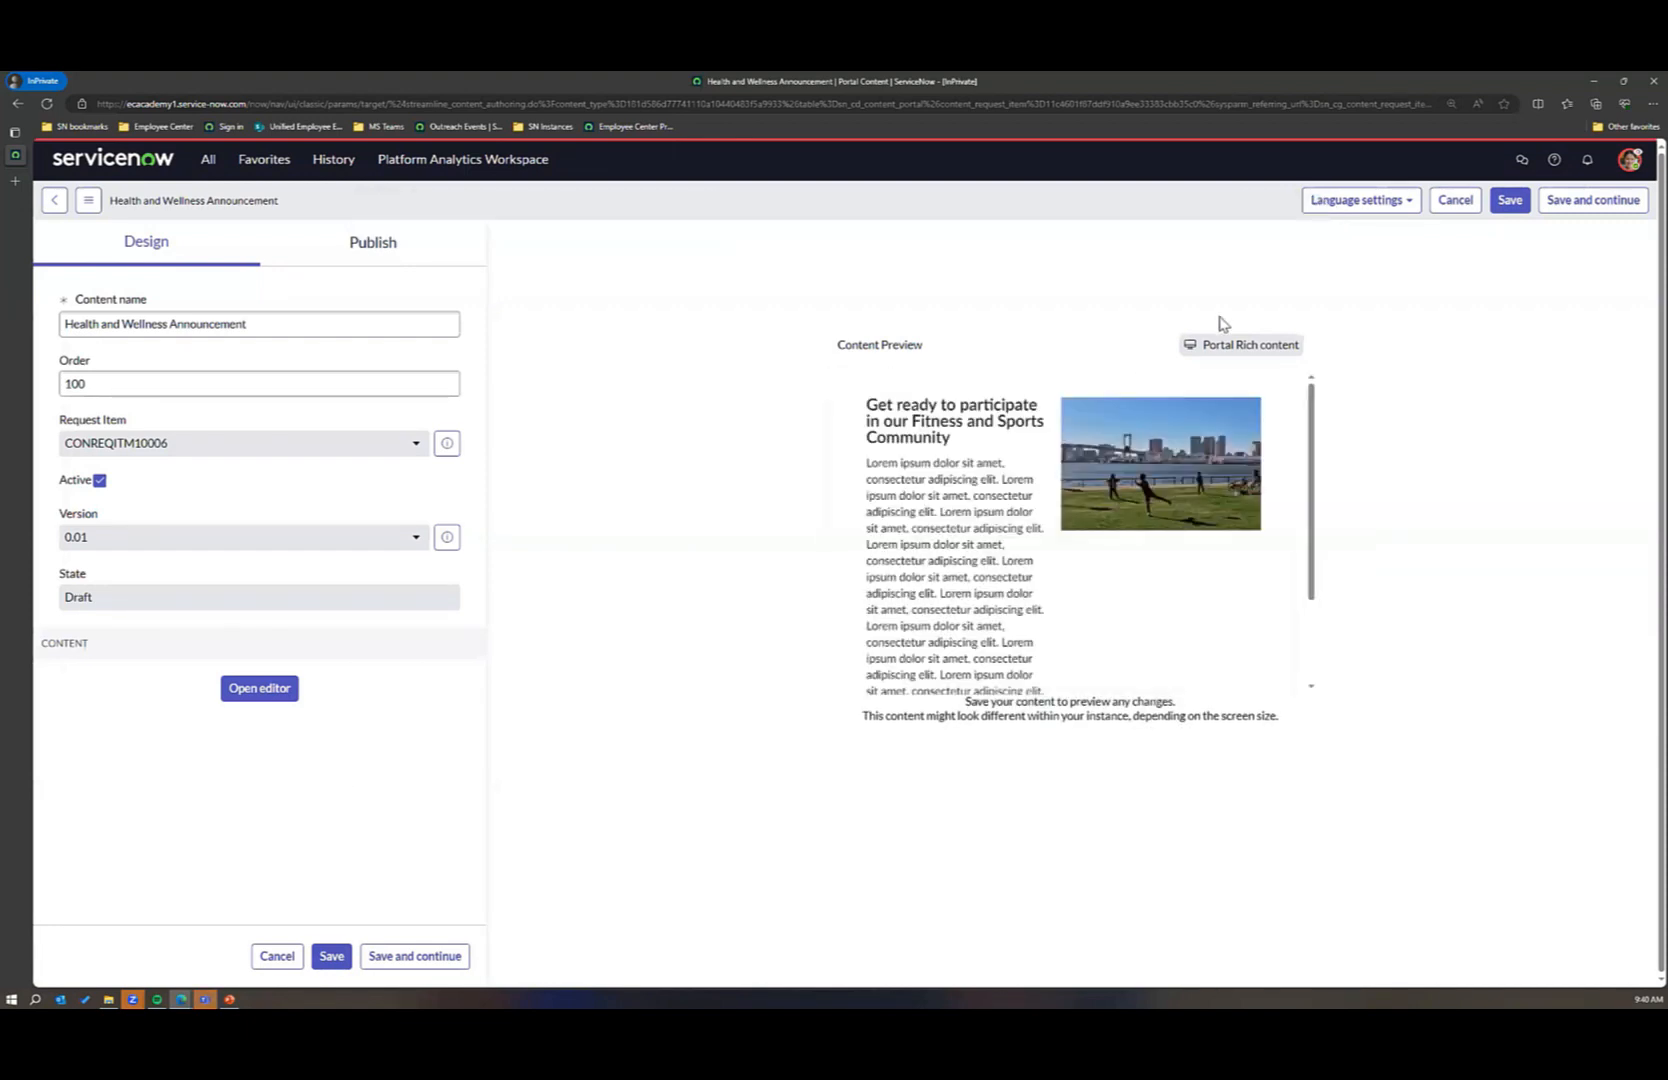
{"action": "left_click", "coordinate": [1403, 203]}
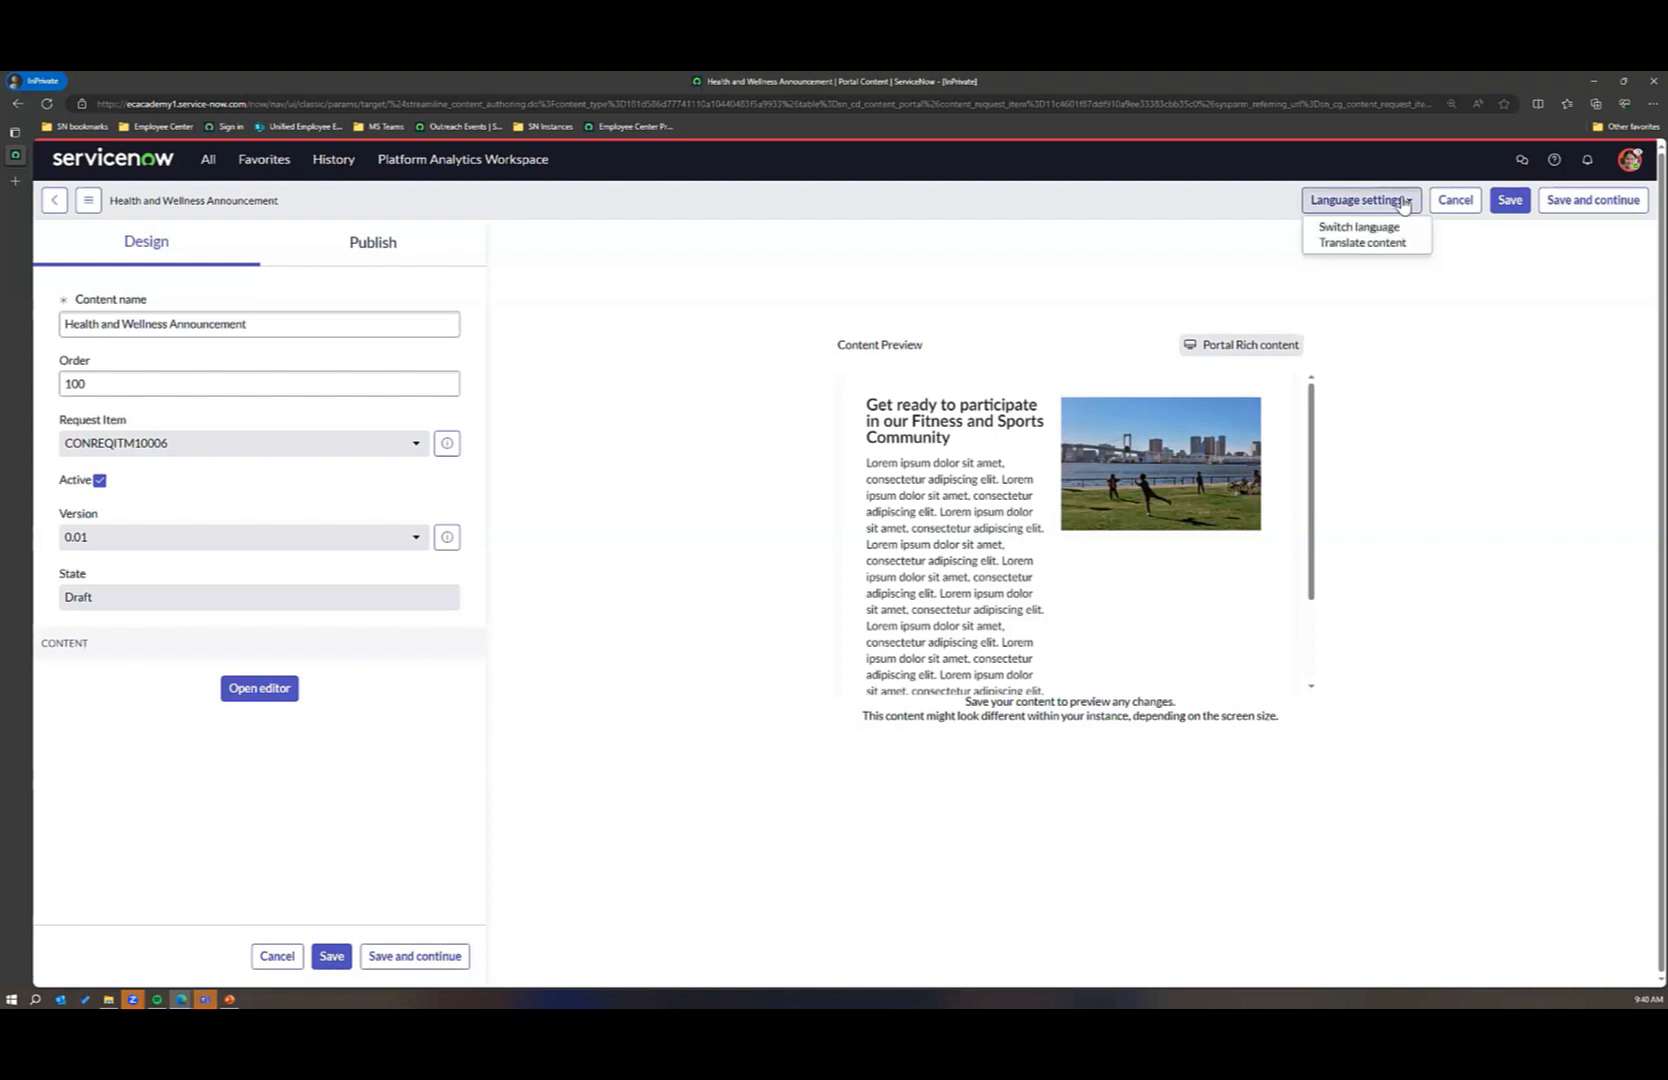
{"action": "left_click", "coordinate": [1402, 403]}
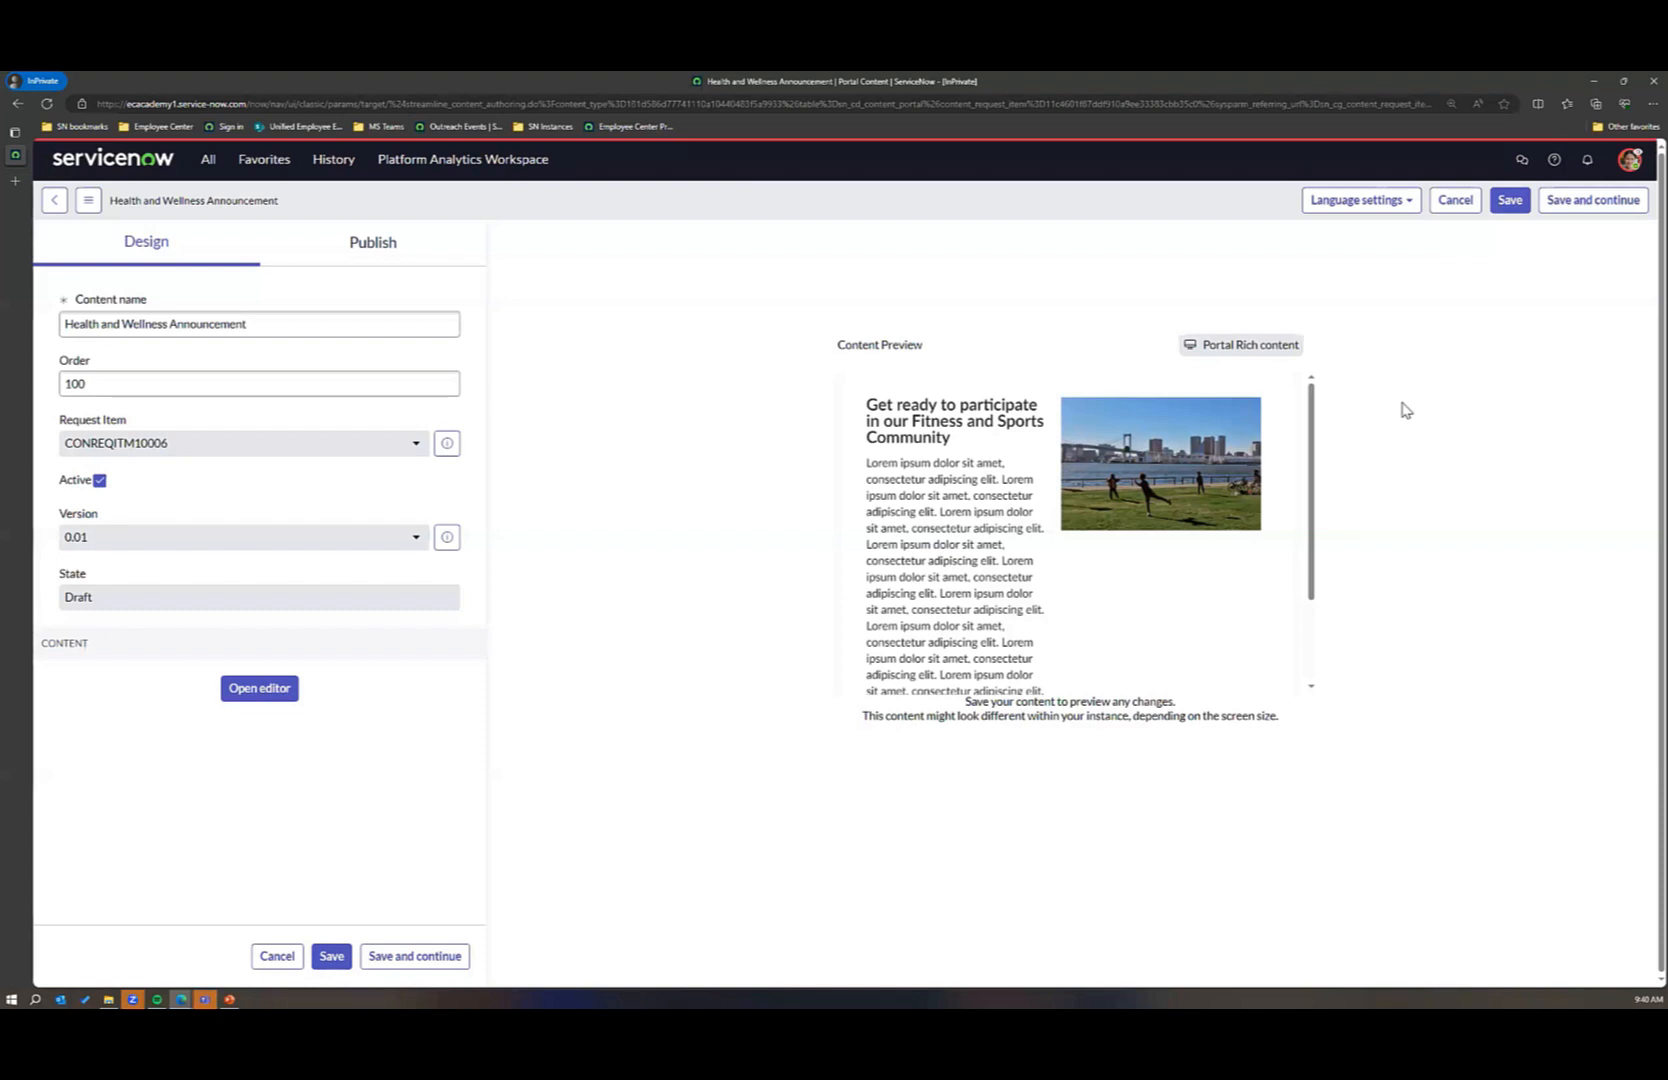
Step: Start a publish plan for the announcement and name its schedule "H&W annoucement"
{"action": "left_click", "coordinate": [388, 256]}
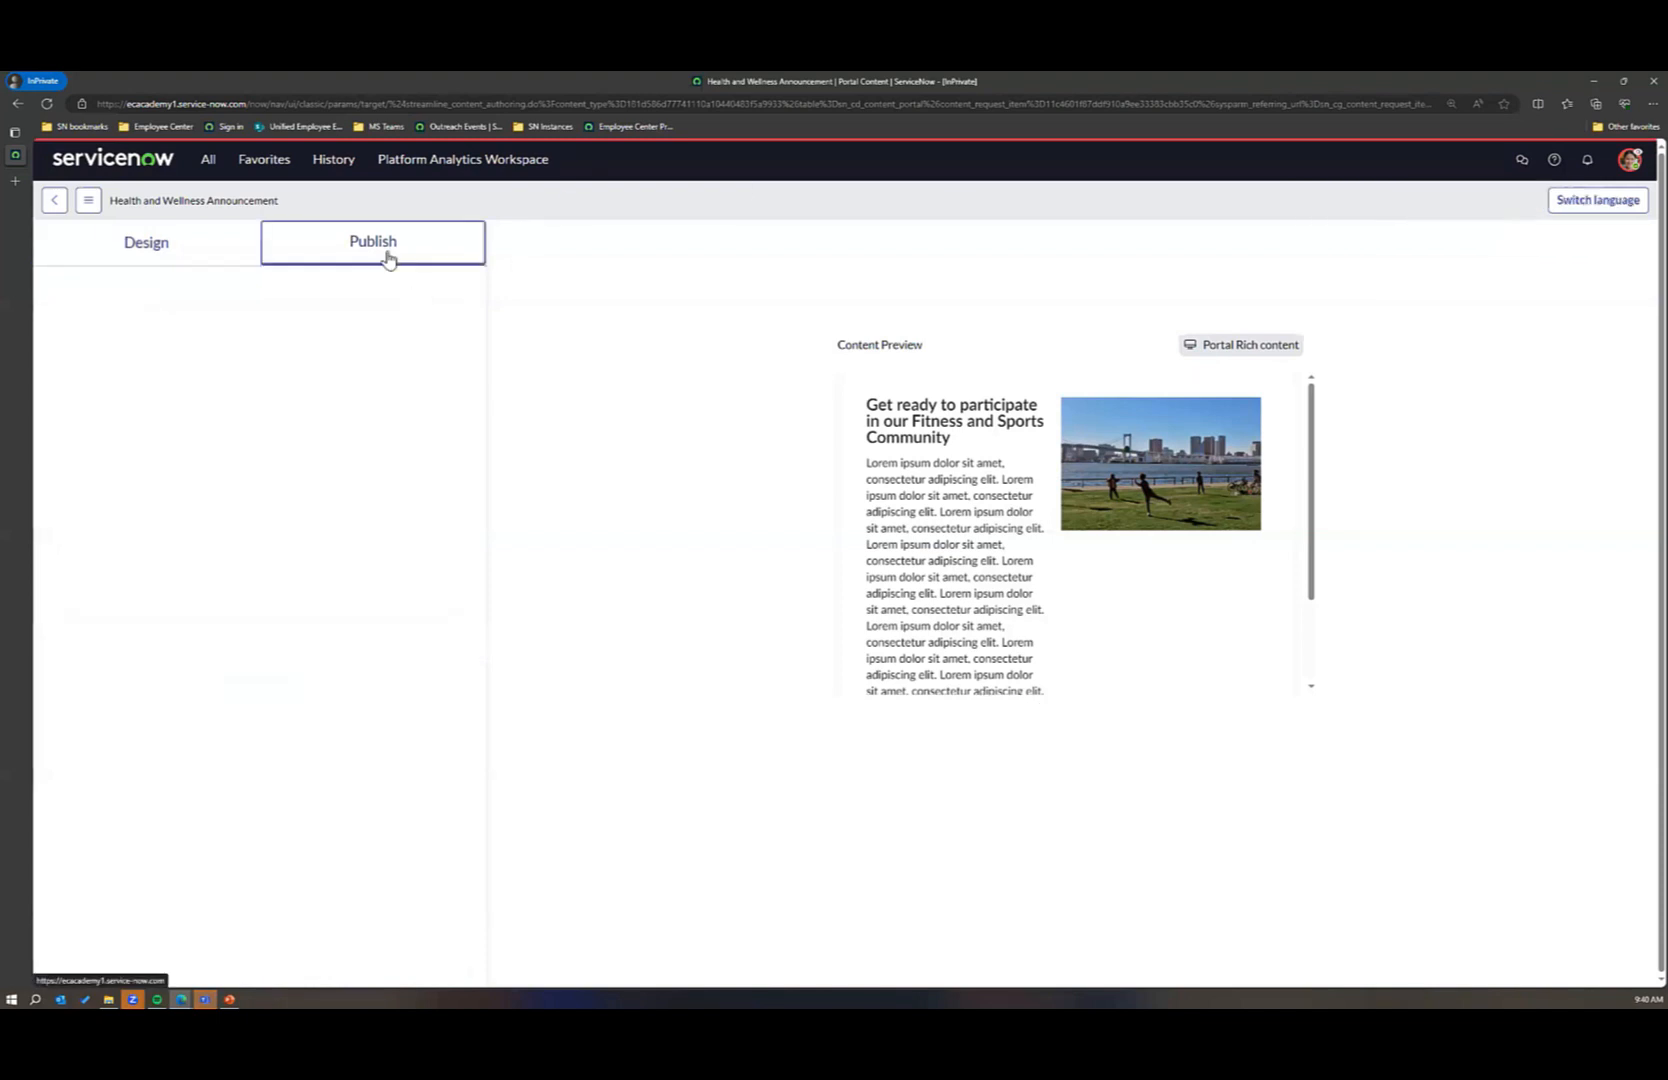
{"action": "left_click", "coordinate": [108, 384]}
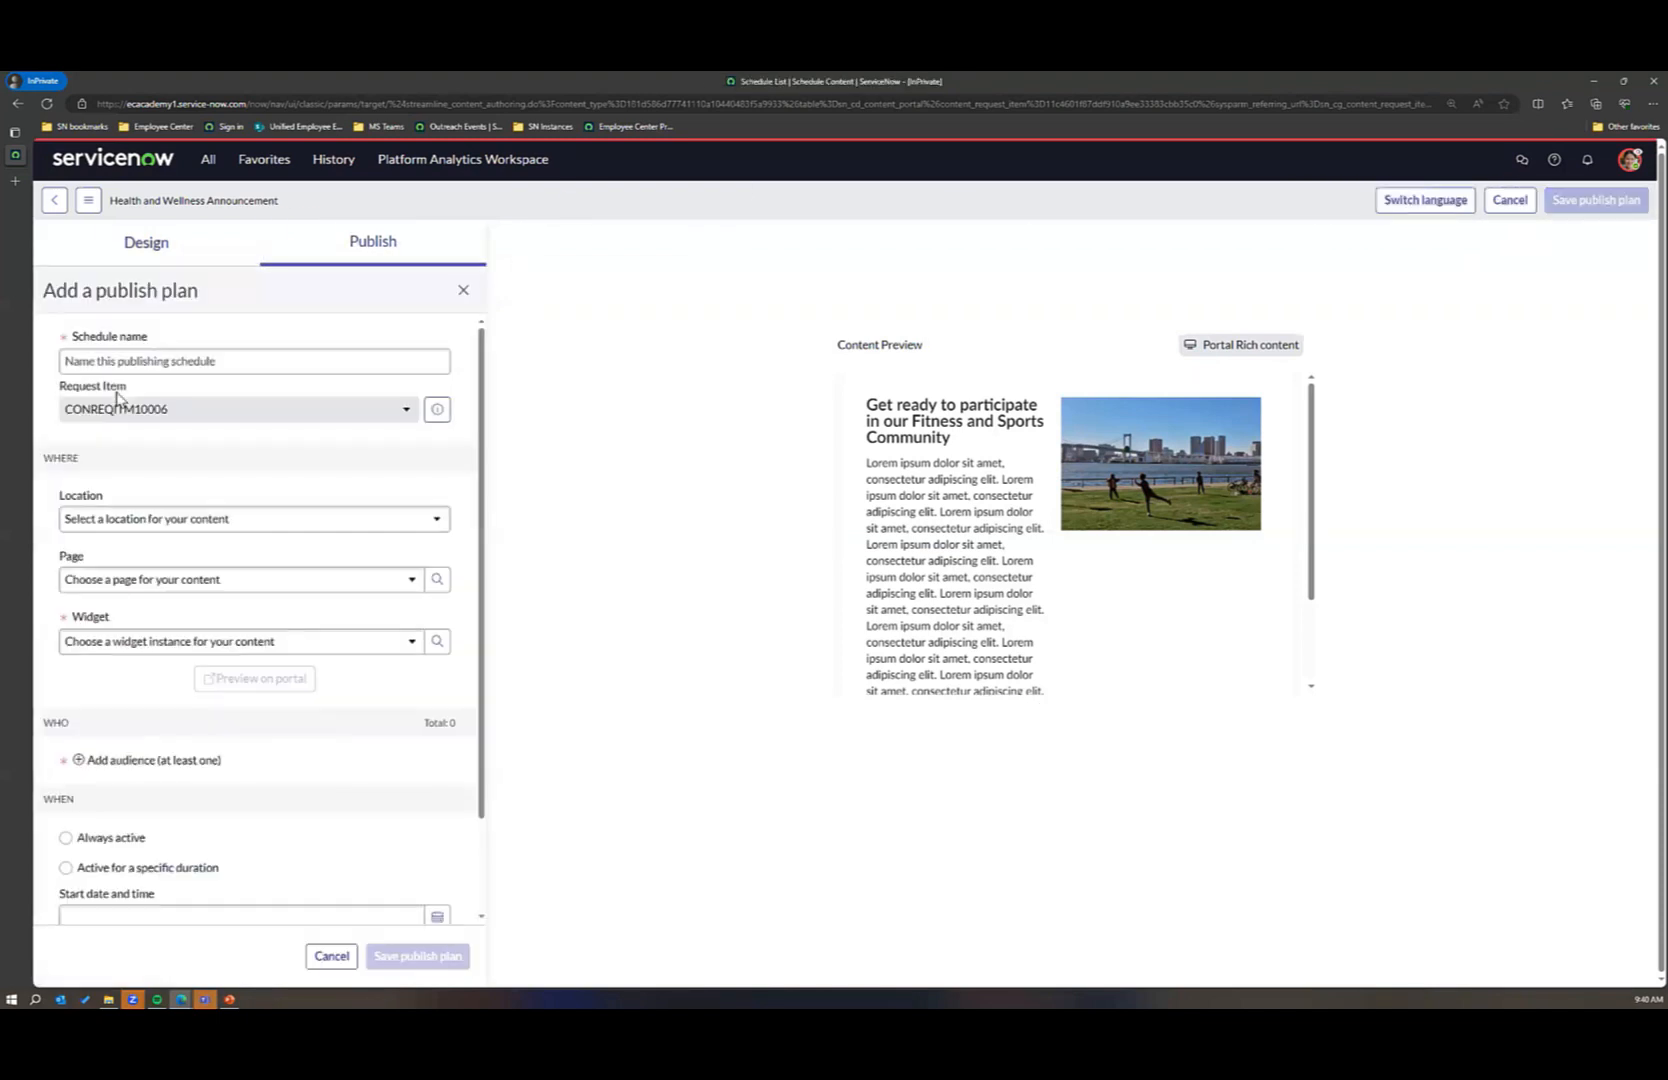
{"action": "left_click", "coordinate": [144, 360]}
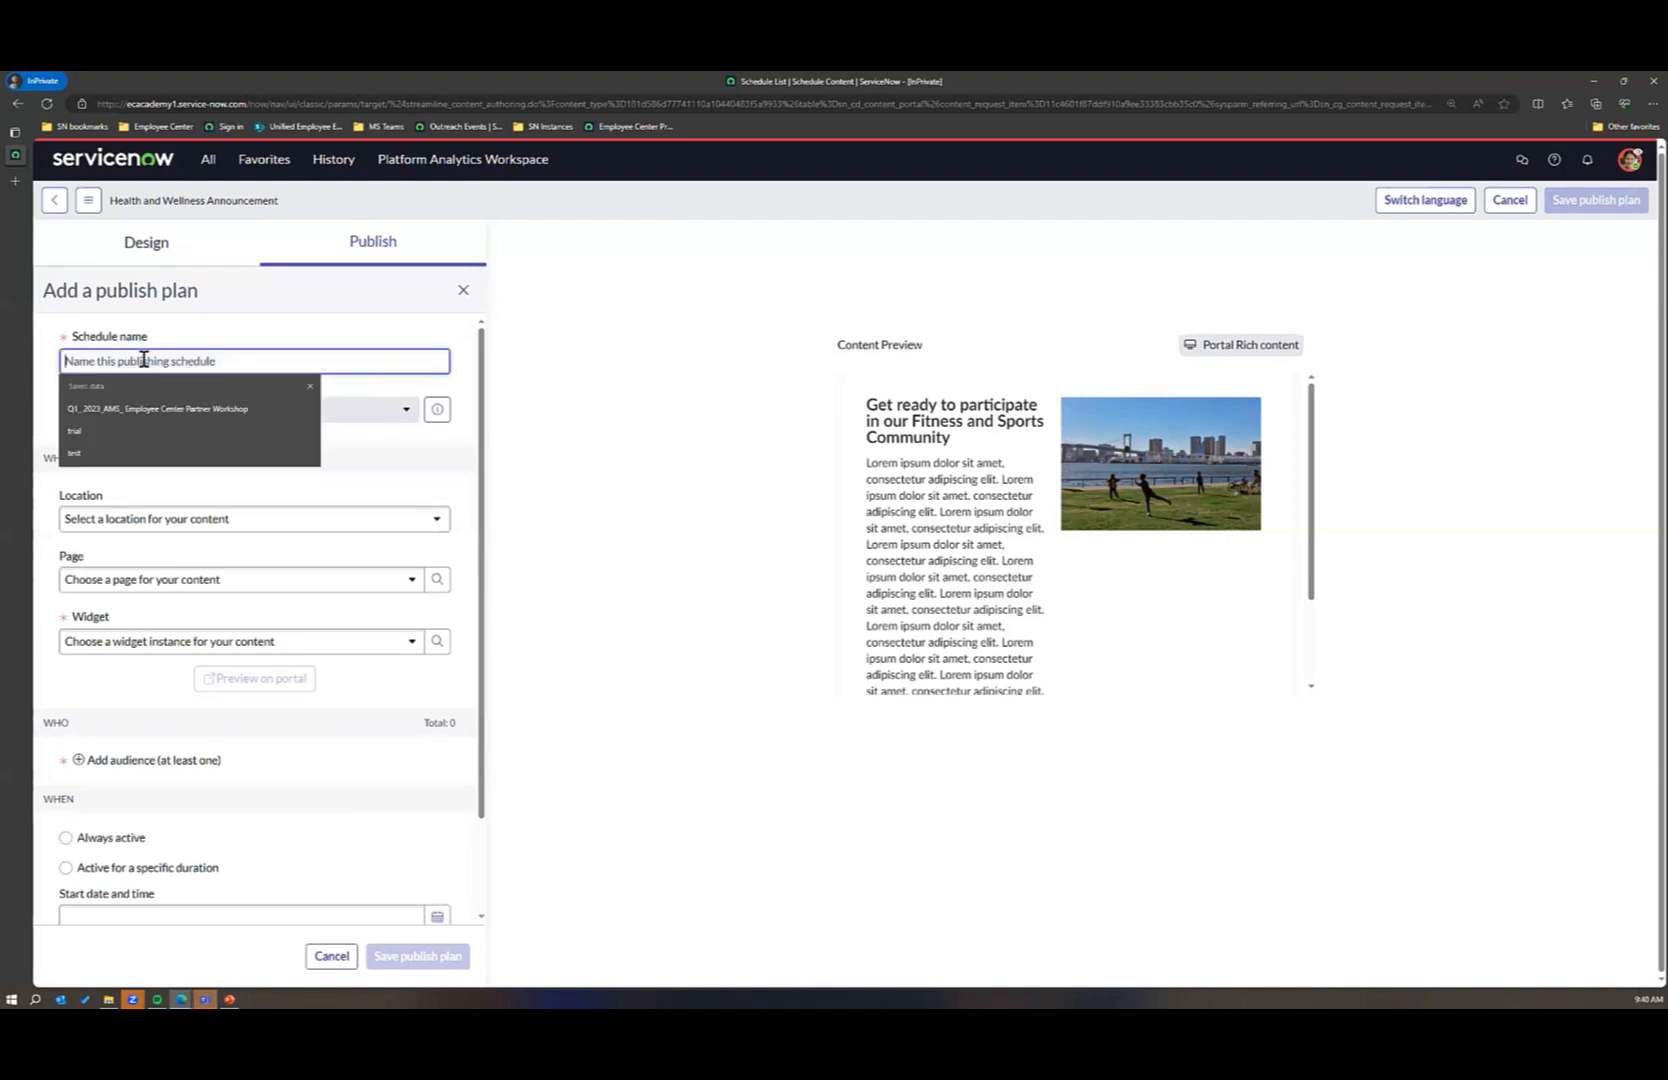
{"action": "type", "text": "H"}
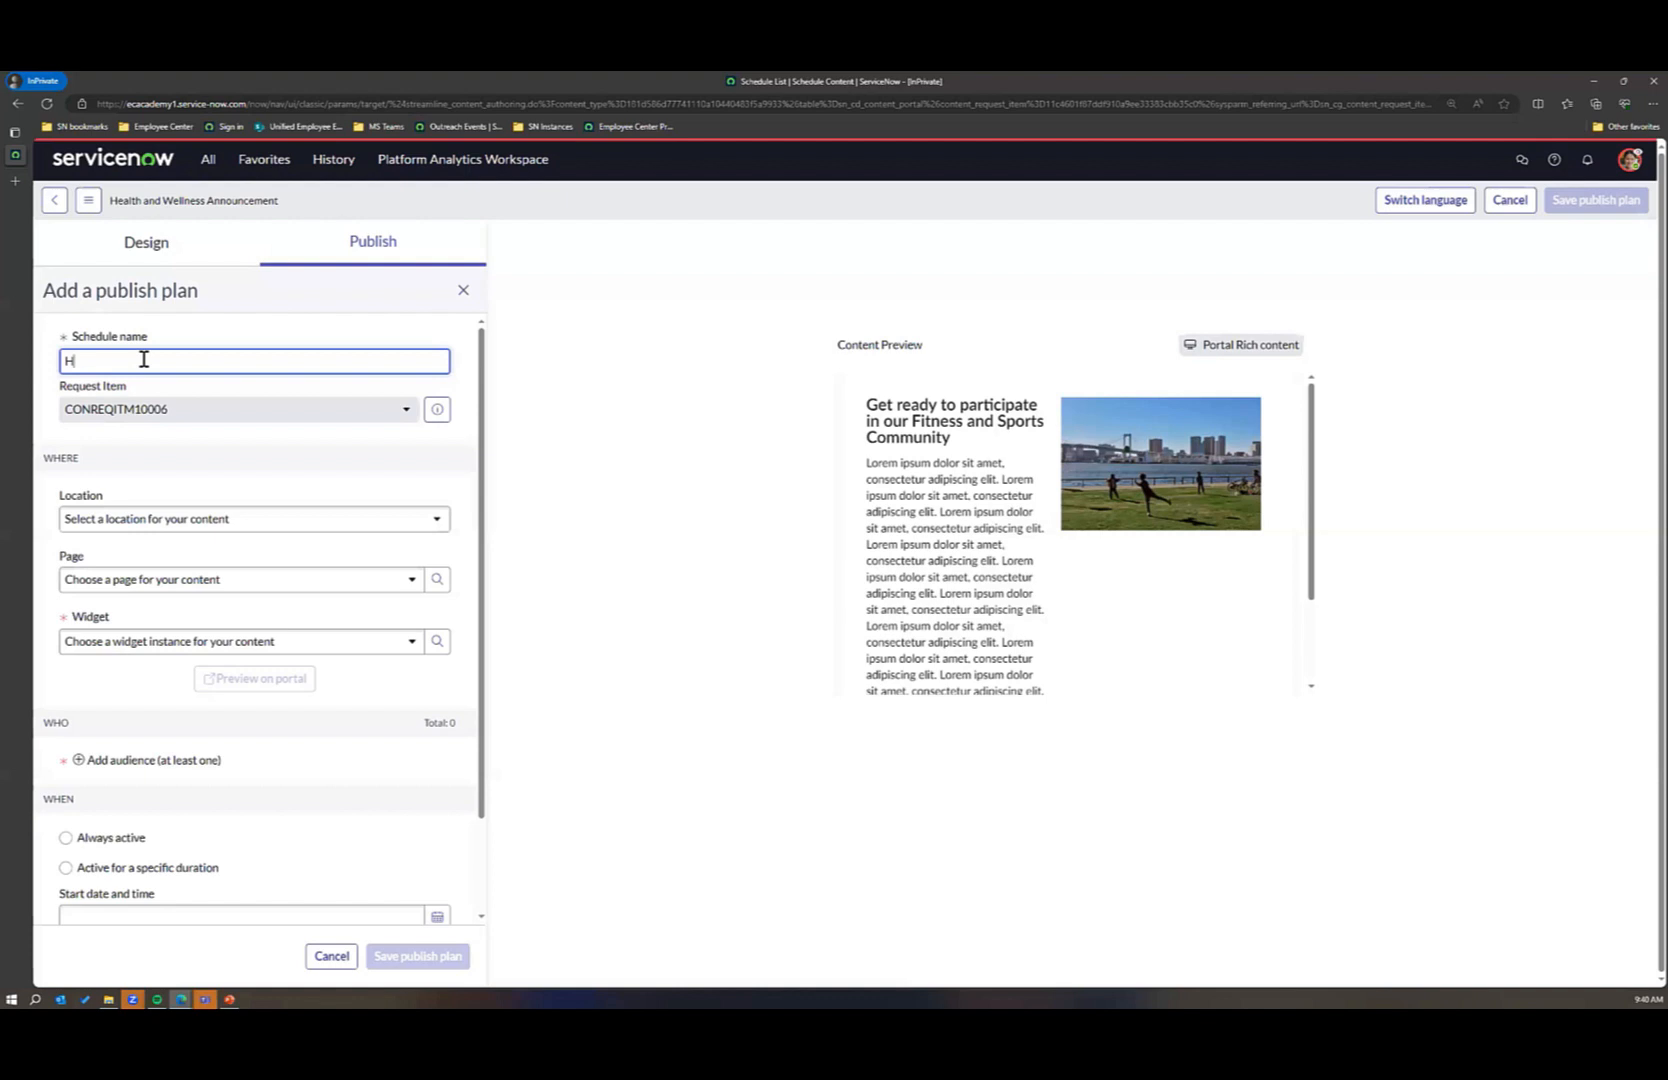
{"action": "type", "text": "aW annoucement"}
Step: Set the publish plan's location to Service Portal and its page to emp_taxonomy_topic
{"action": "left_click", "coordinate": [324, 524]}
{"action": "left_click", "coordinate": [201, 582]}
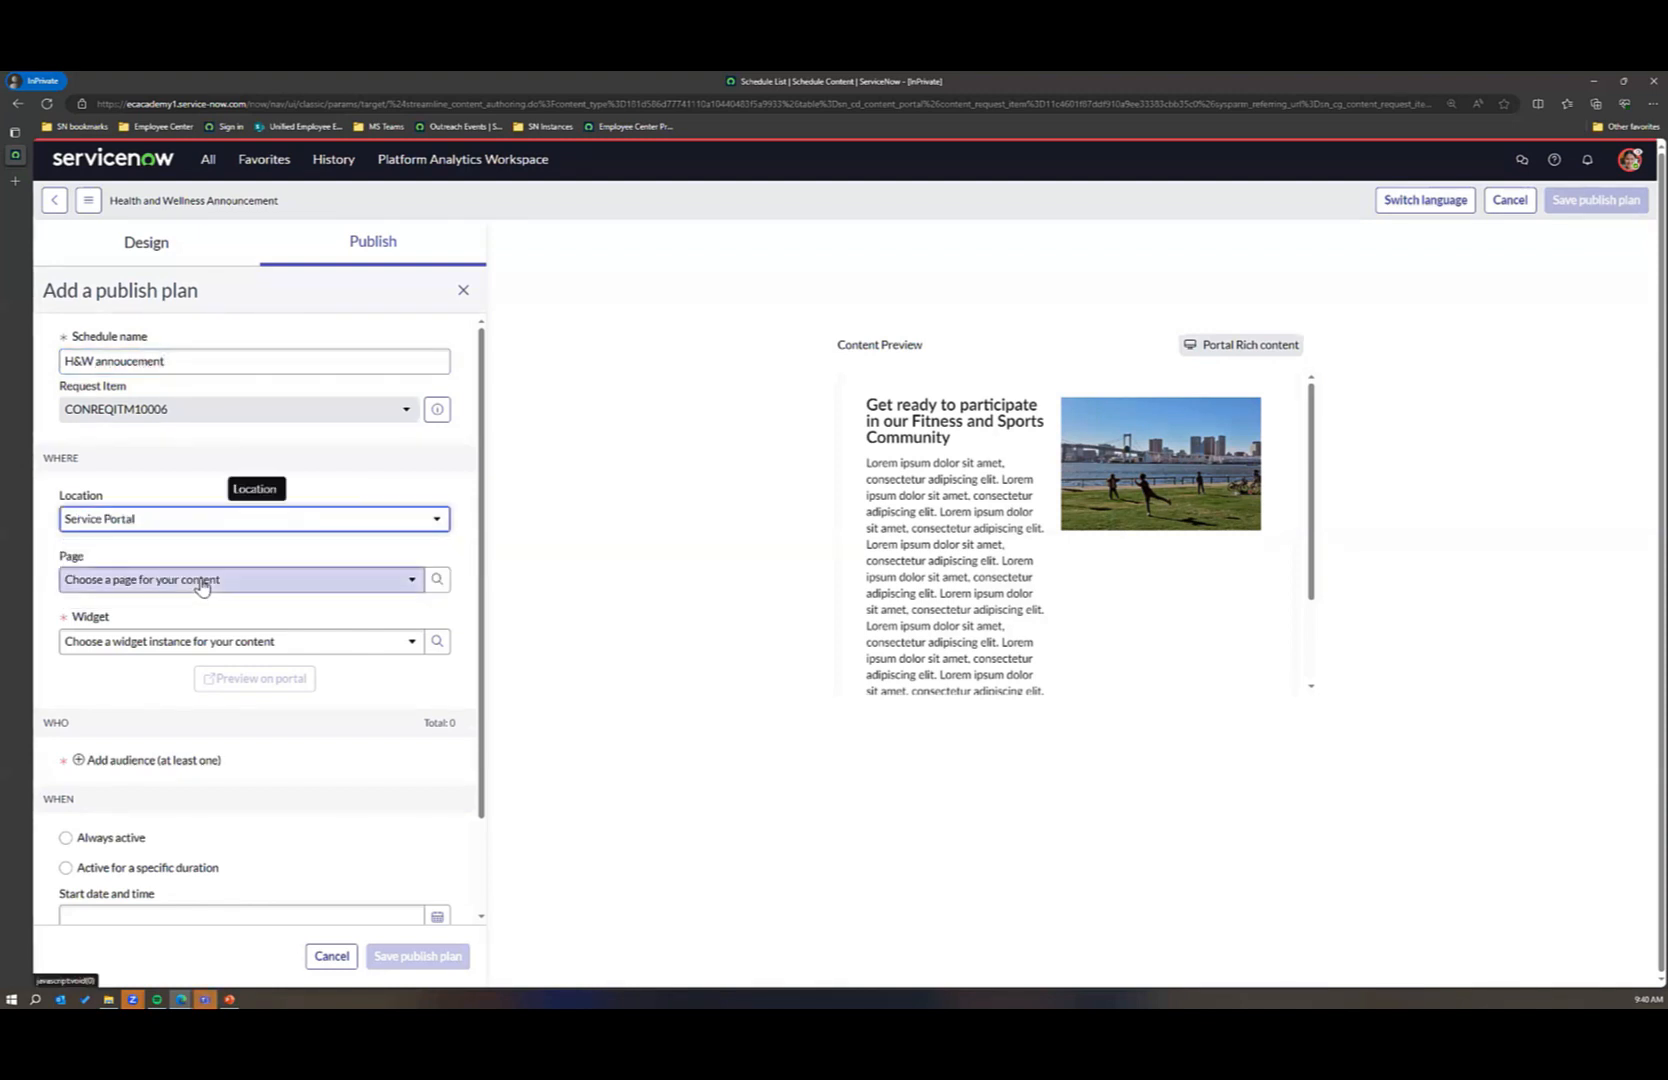
{"action": "left_click", "coordinate": [243, 581]}
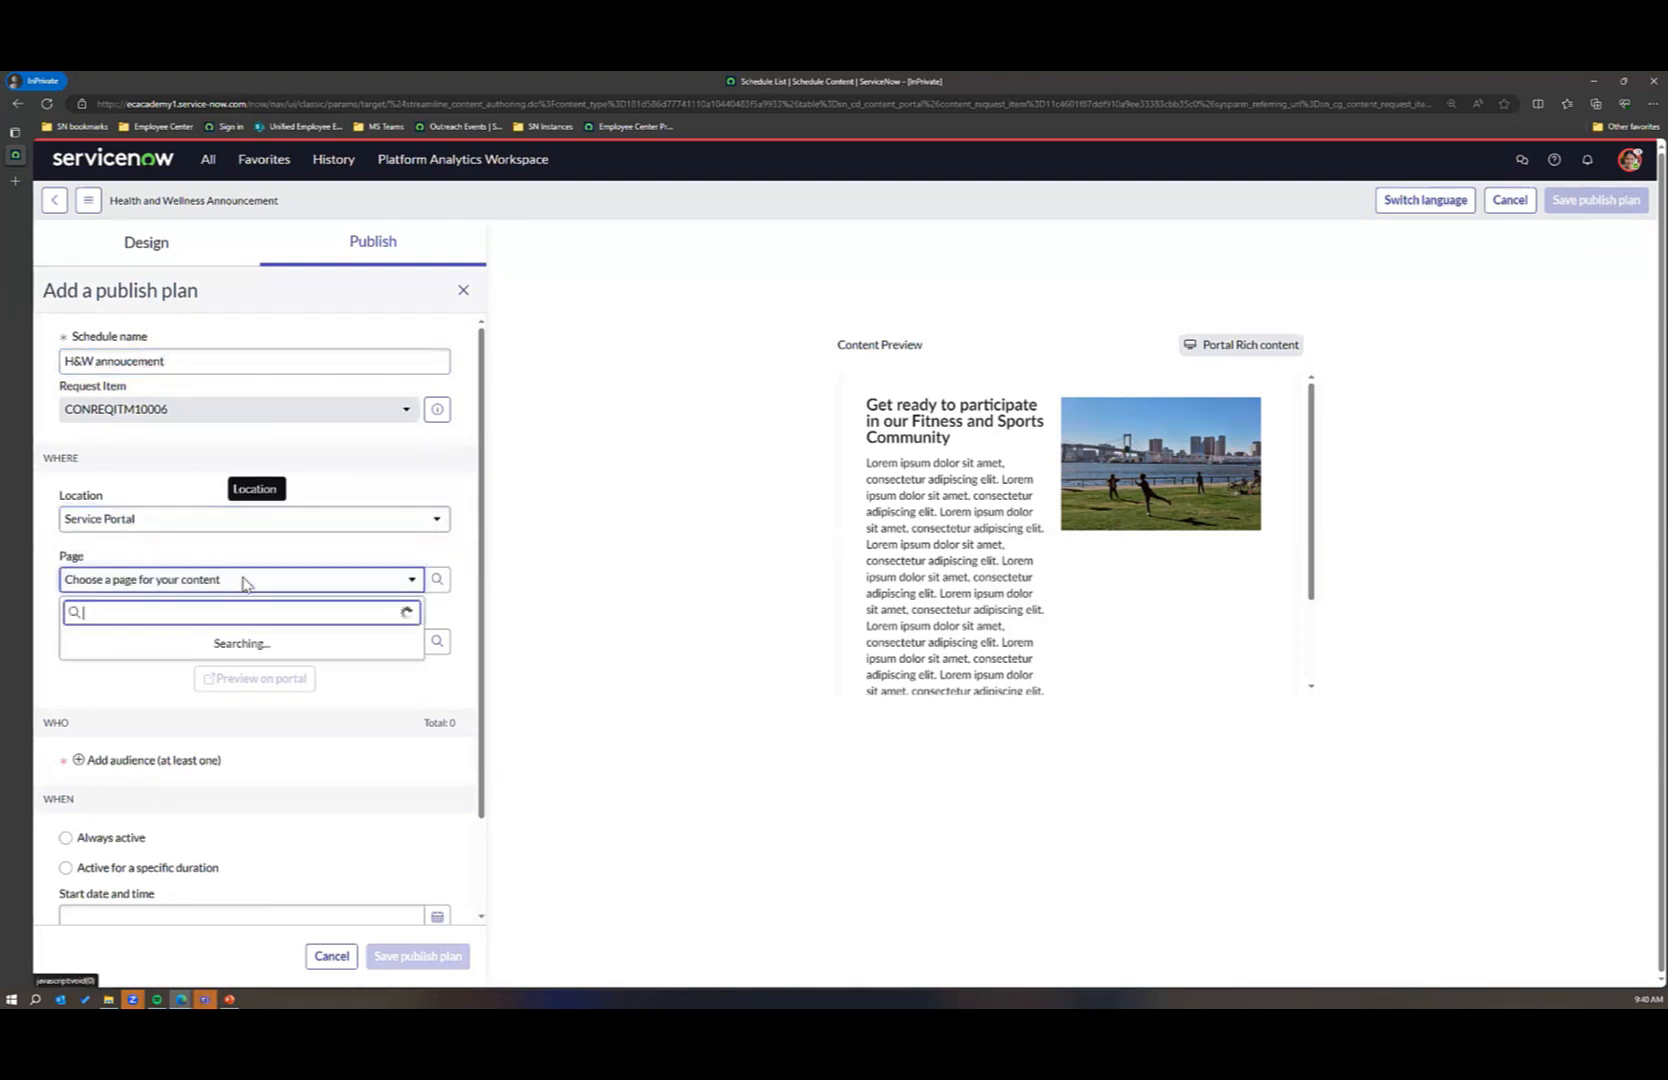
{"action": "type", "text": "e"}
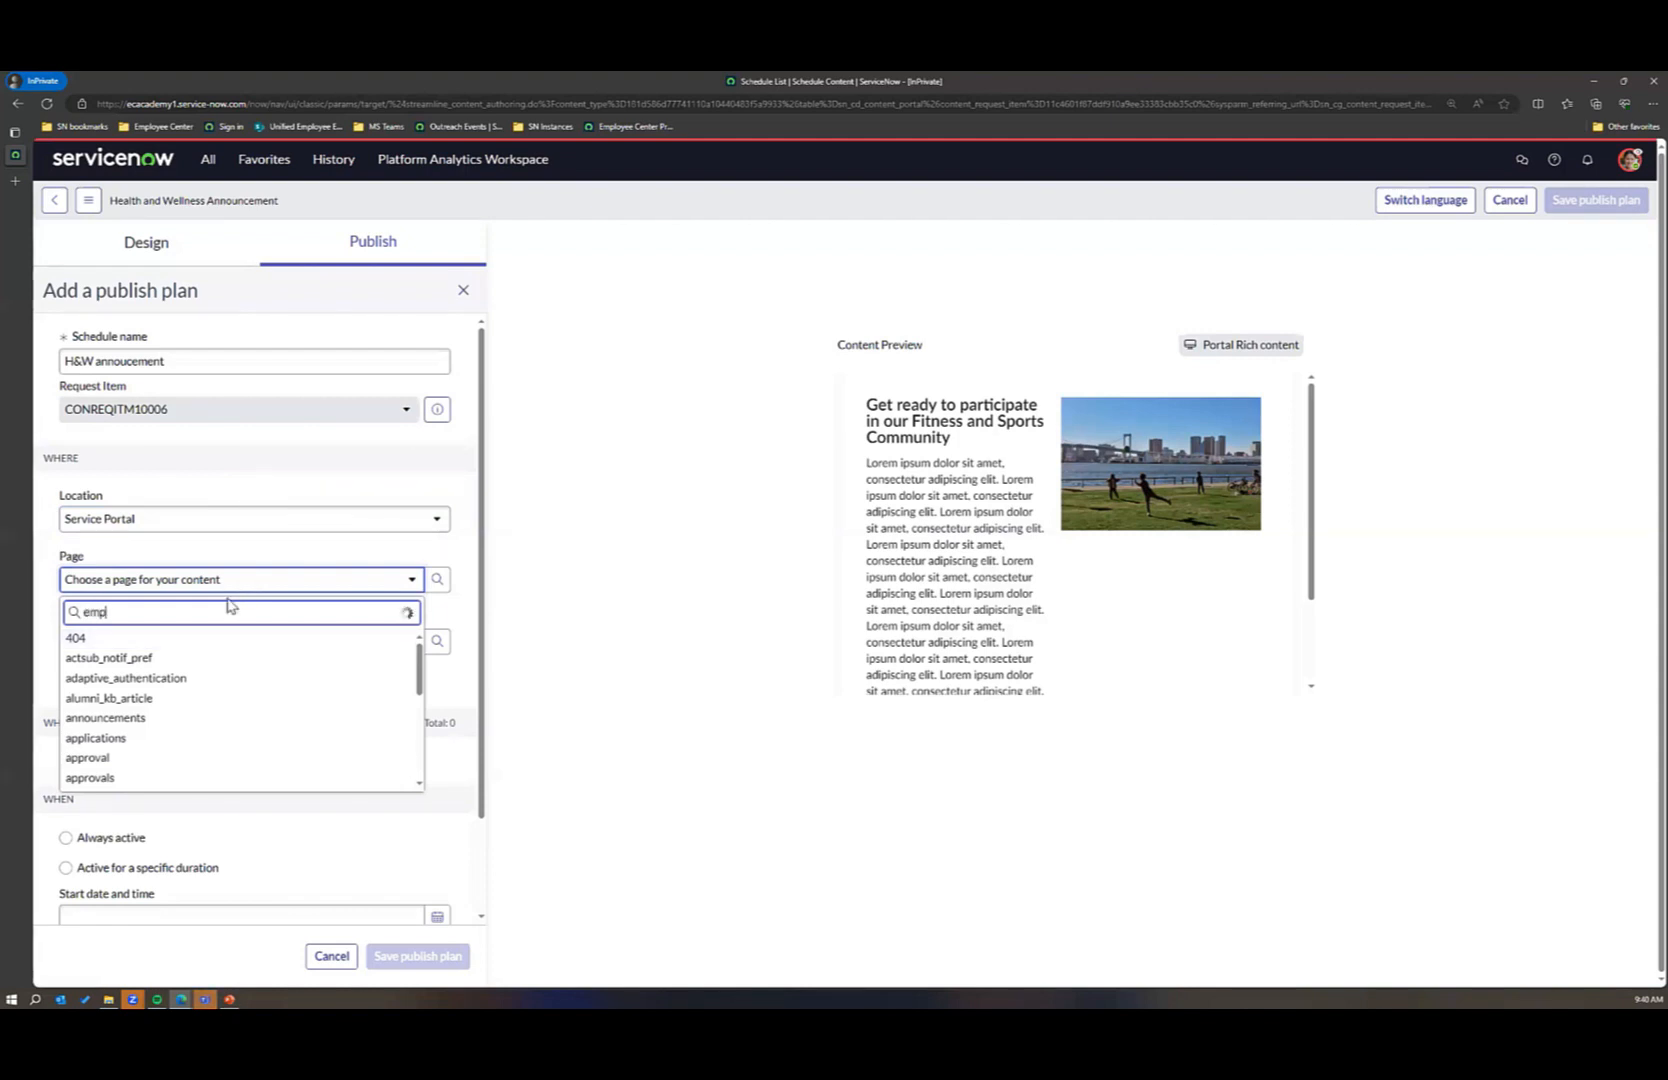
{"action": "type", "text": "mp"}
{"action": "left_click", "coordinate": [158, 641]}
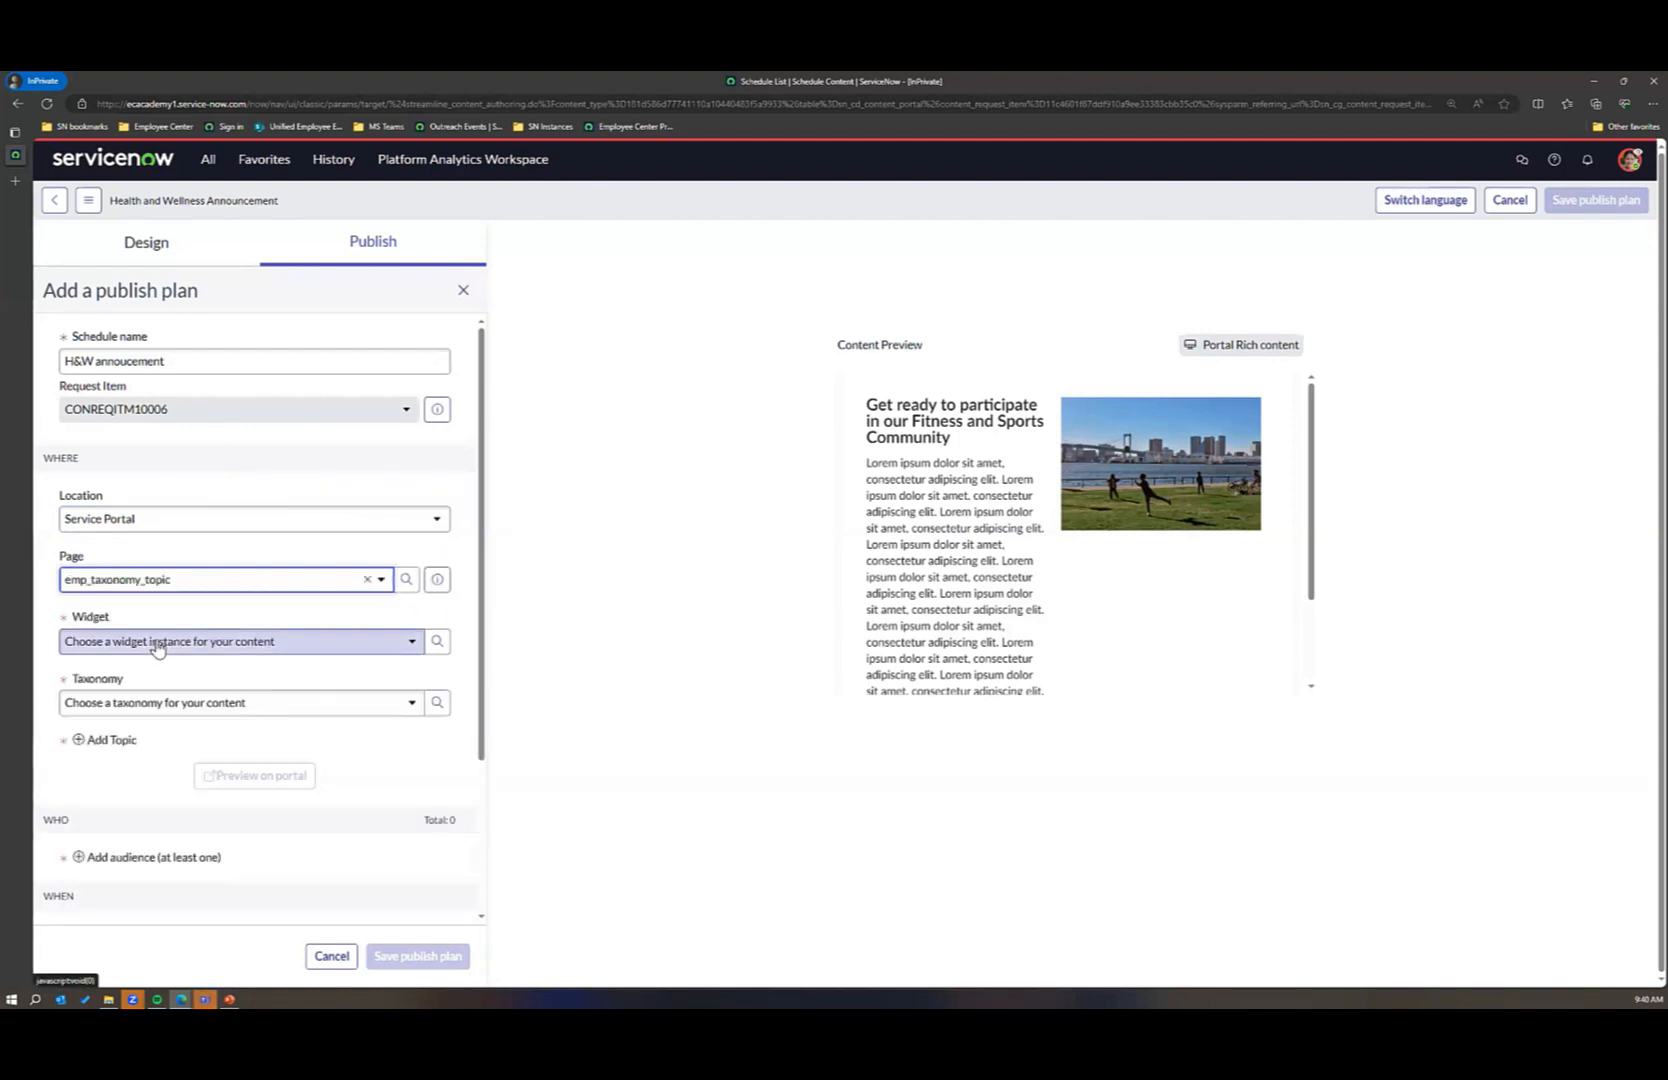
Step: Assign the Topic Rich Content widget and the Employee taxonomy to the publish plan
{"action": "left_click", "coordinate": [157, 645]}
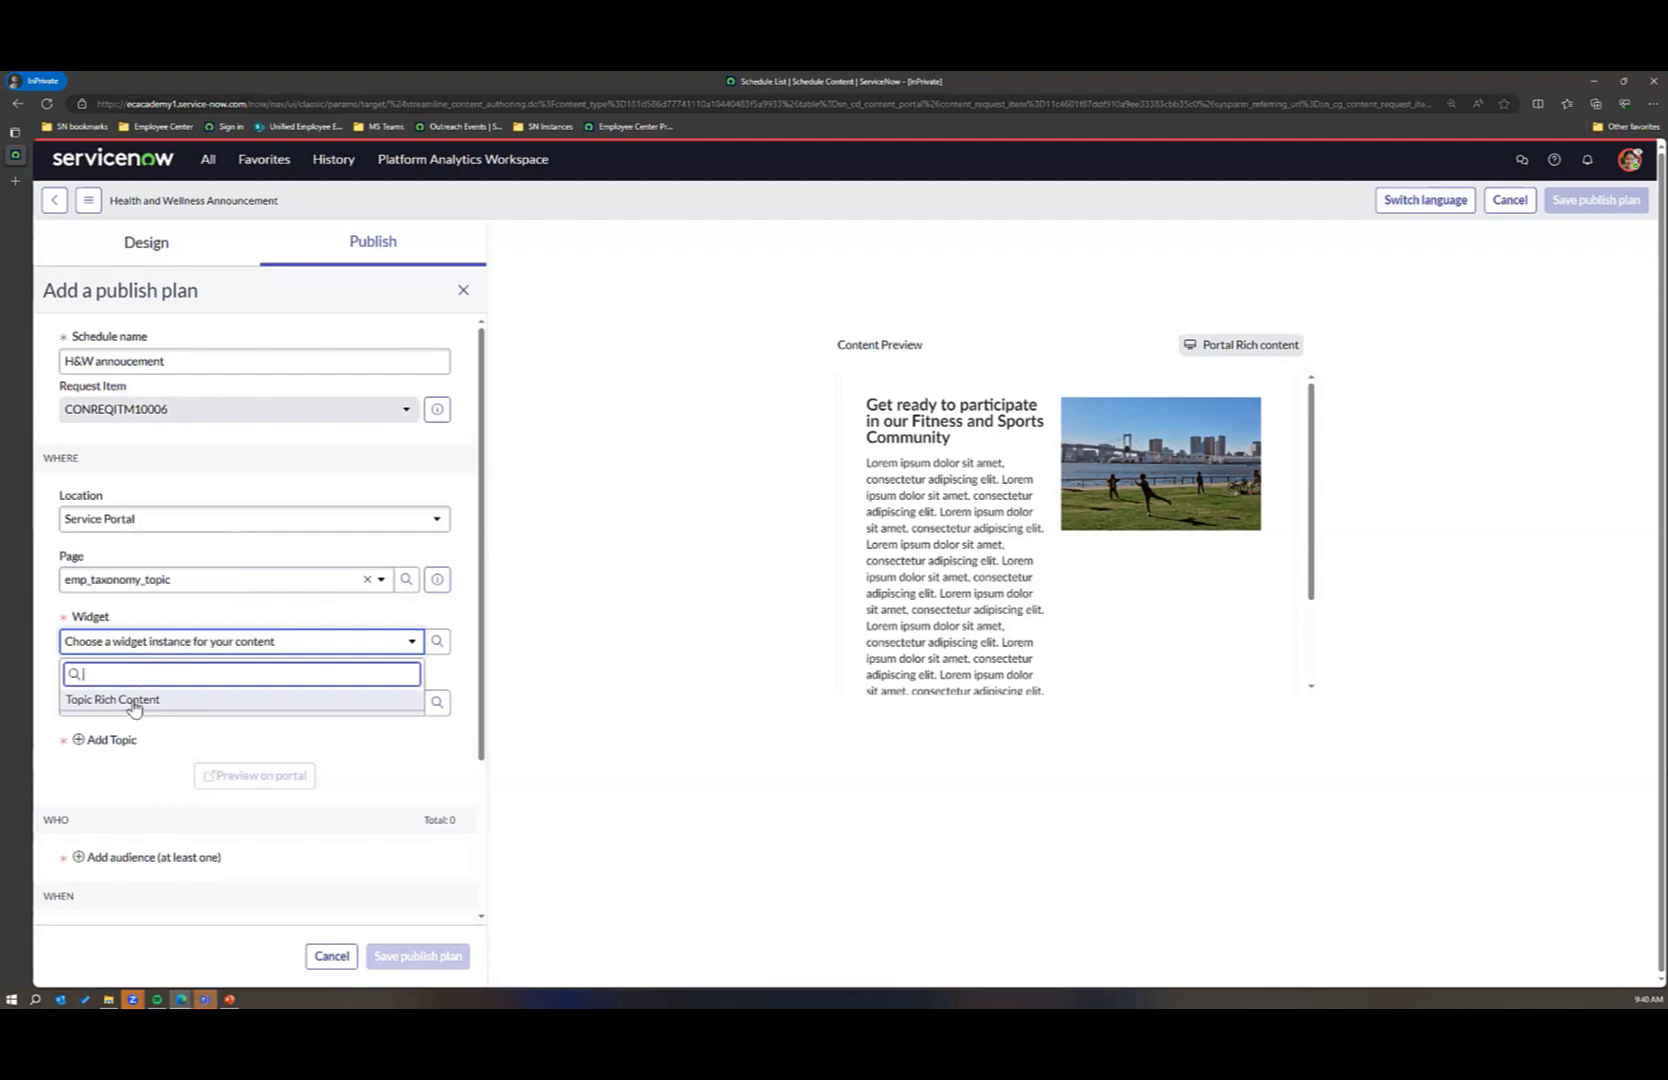
{"action": "left_click", "coordinate": [133, 700]}
{"action": "left_click", "coordinate": [204, 707]}
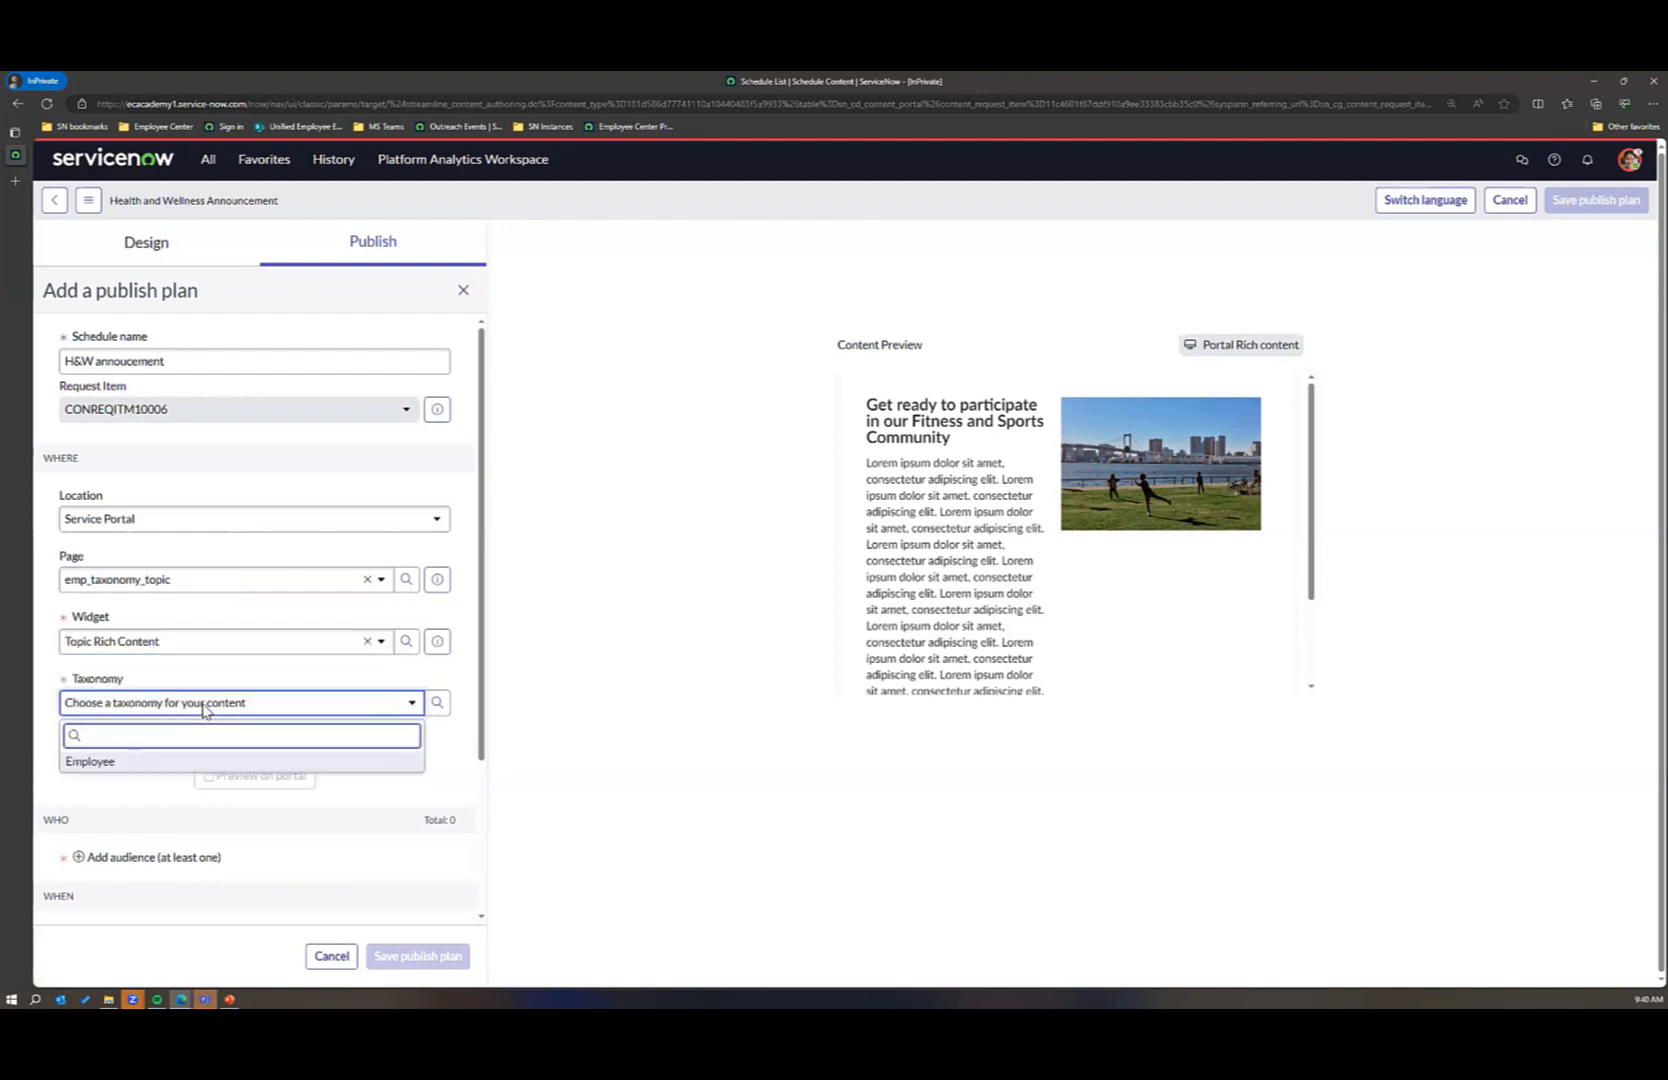
{"action": "left_click", "coordinate": [100, 762]}
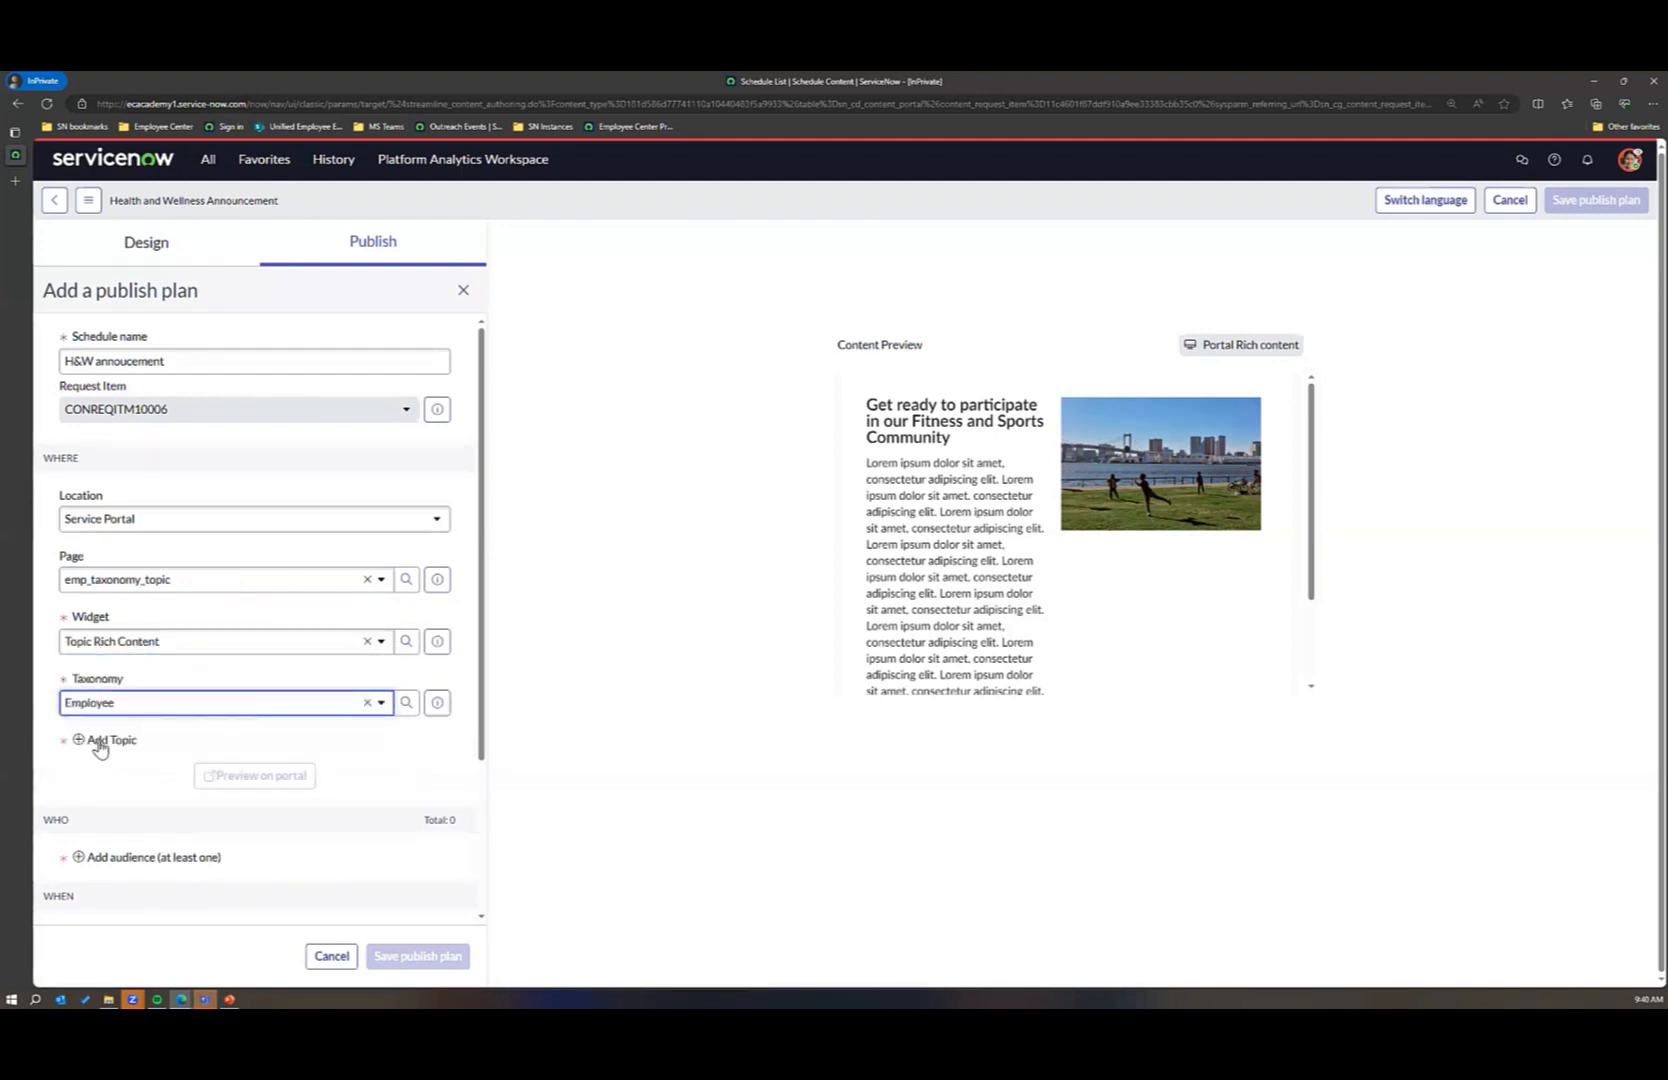
Step: Add the Health and Wellness topic and the Active Users audience to the publish plan
{"action": "triple_click", "coordinate": [98, 740]}
{"action": "left_click", "coordinate": [146, 772]}
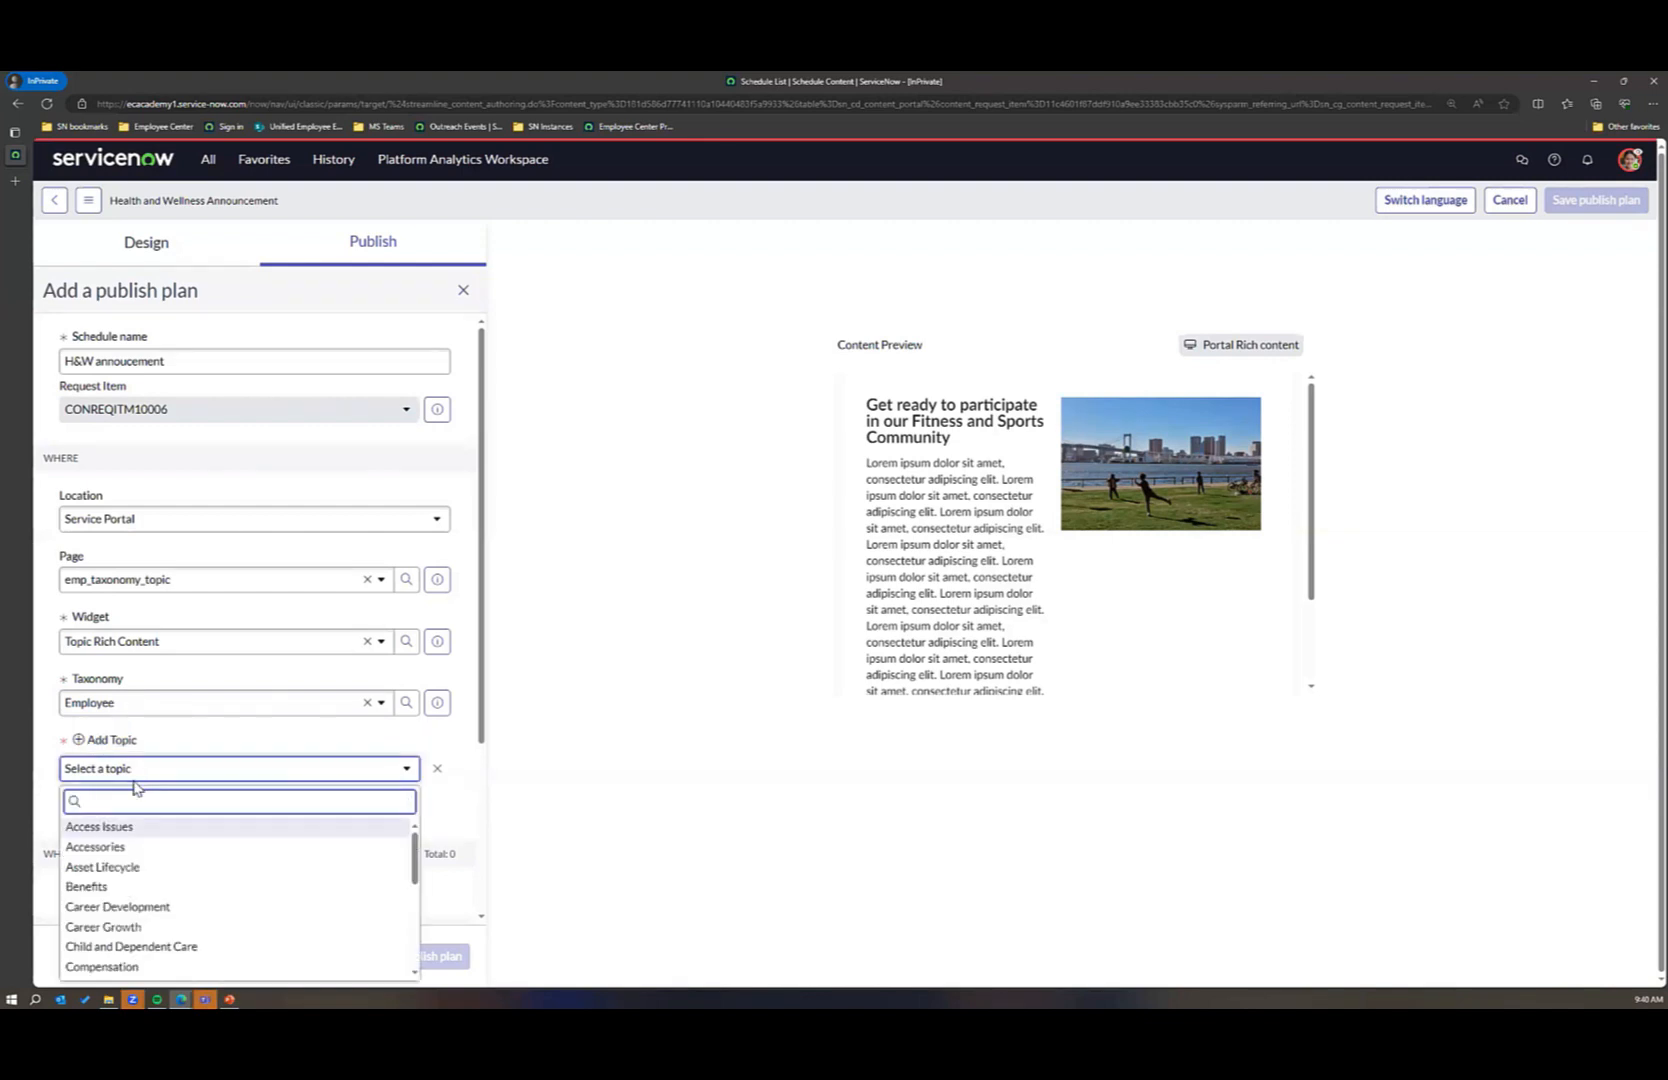
{"action": "type", "text": "H"}
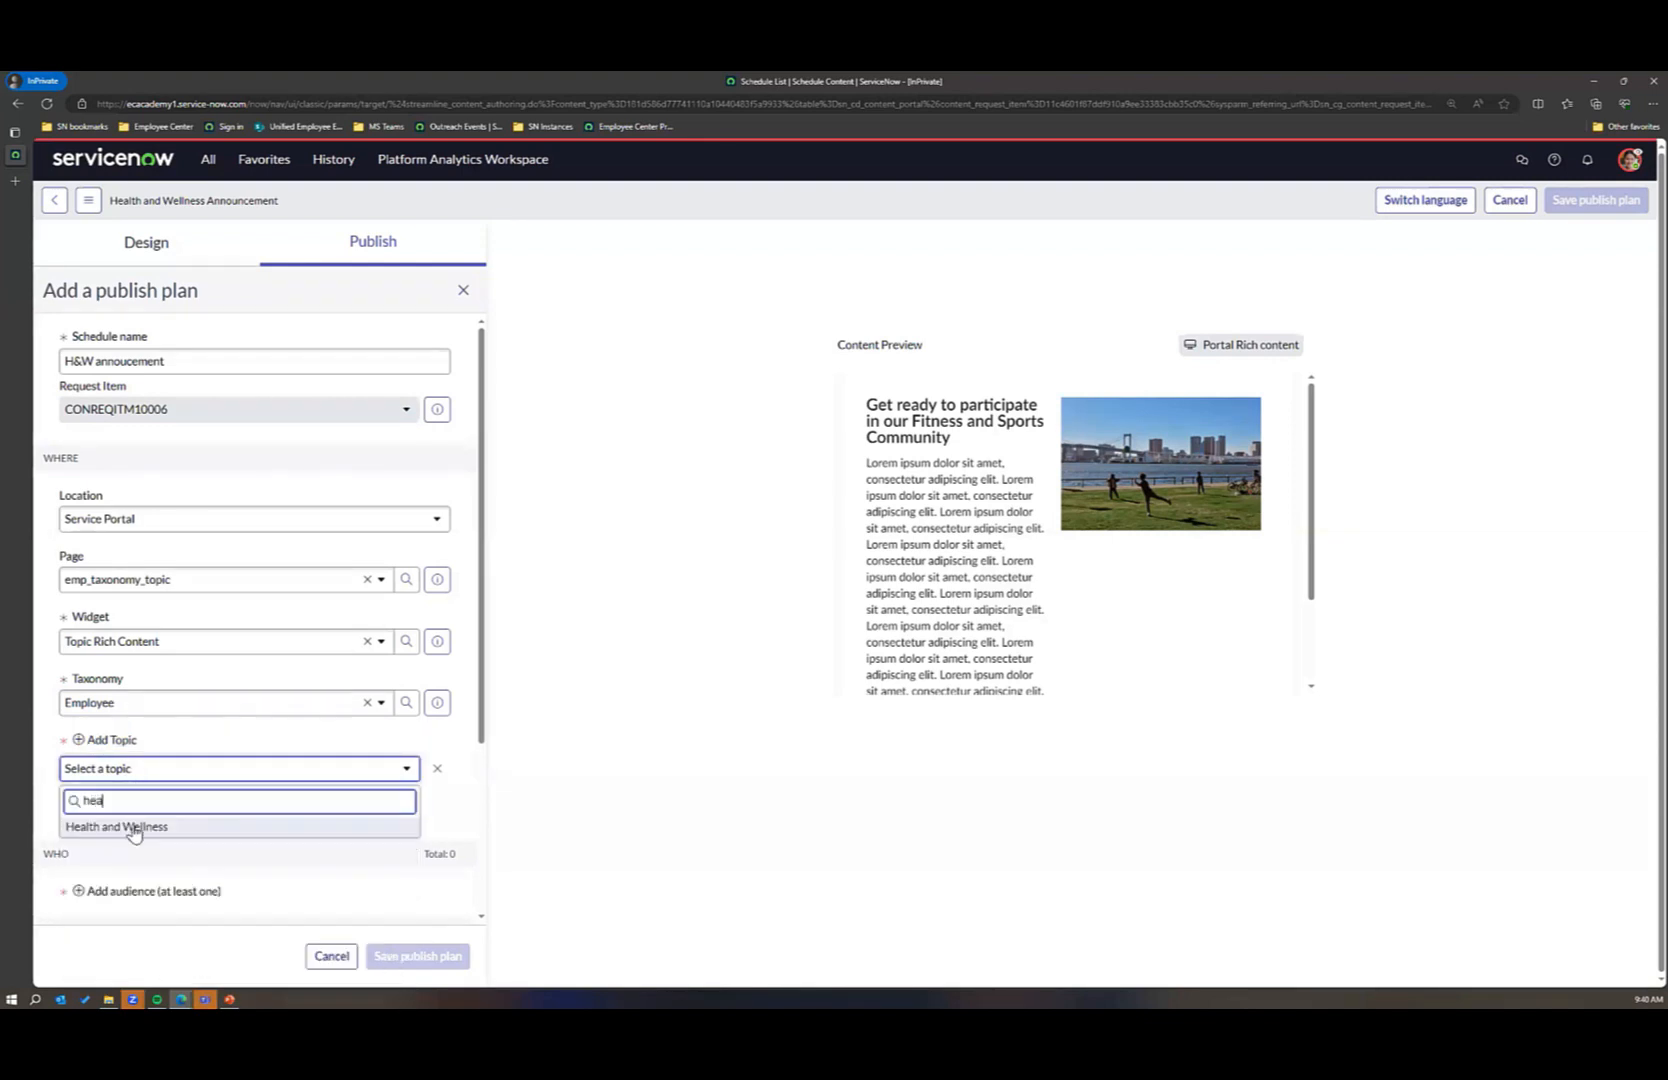
{"action": "left_click", "coordinate": [134, 826]}
{"action": "scroll", "coordinate": [340, 843], "scroll_direction": "down", "scroll_amount": 1}
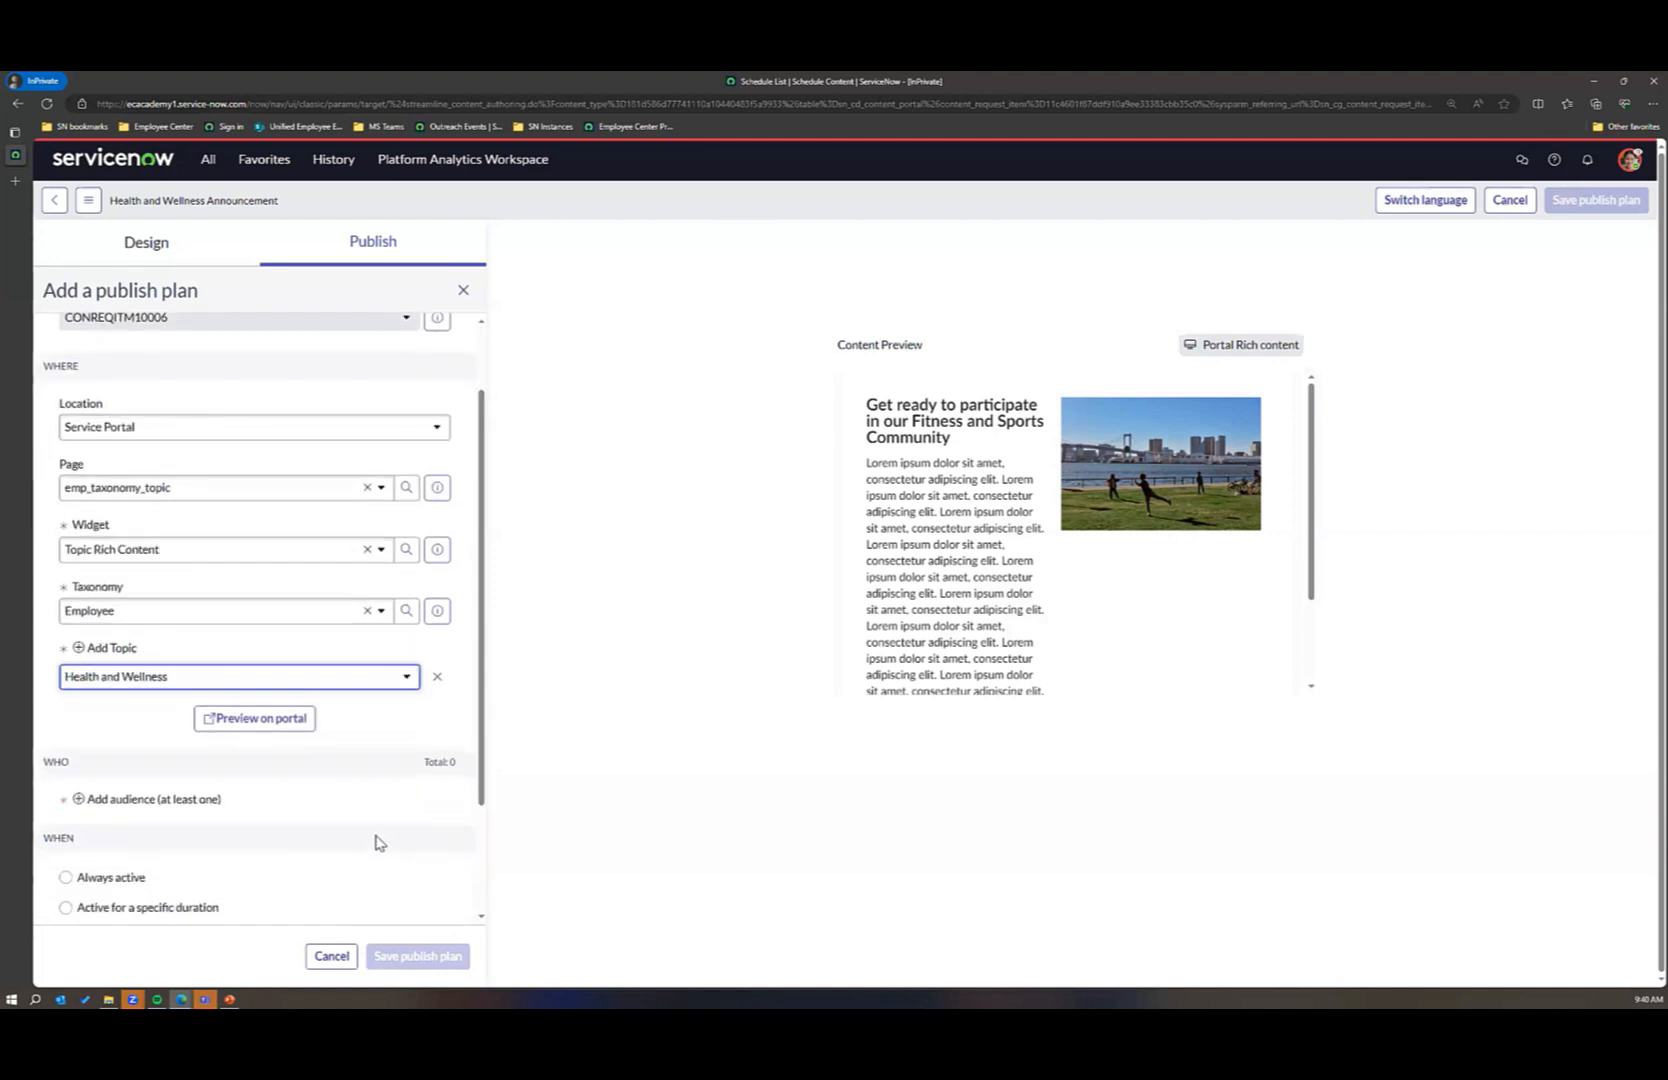
{"action": "left_click", "coordinate": [128, 800]}
{"action": "left_click", "coordinate": [203, 830]}
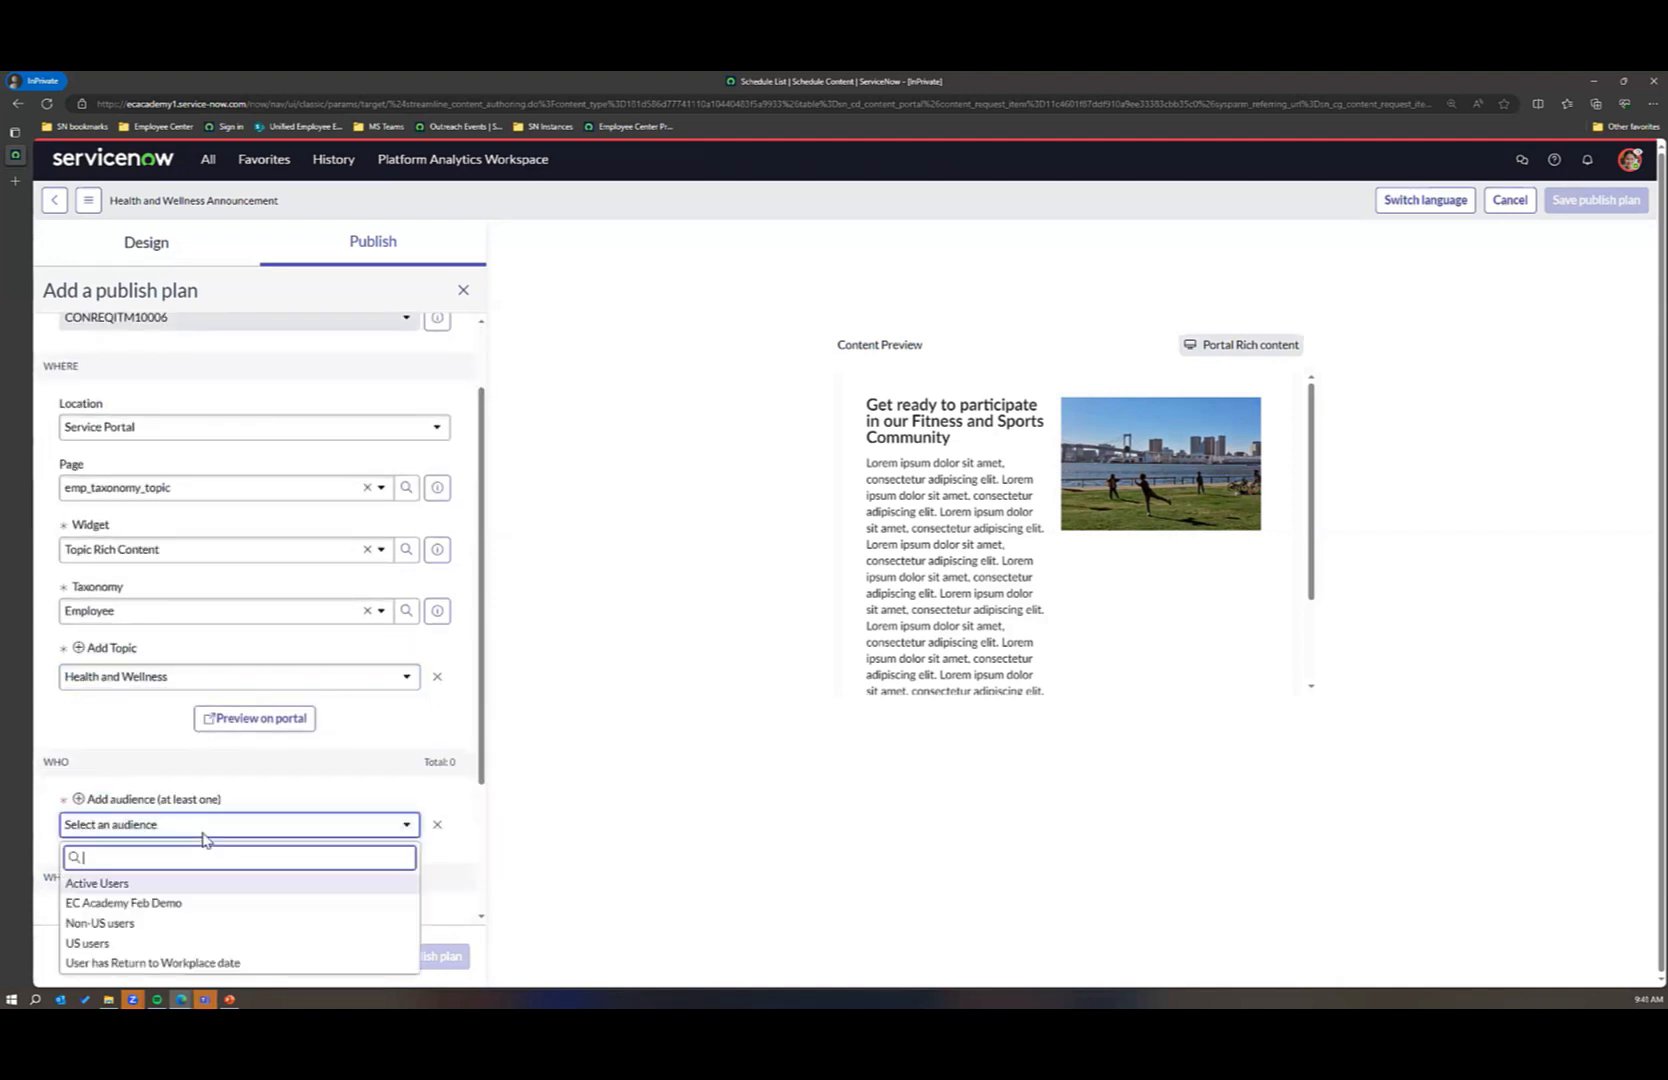
{"action": "left_click", "coordinate": [151, 886]}
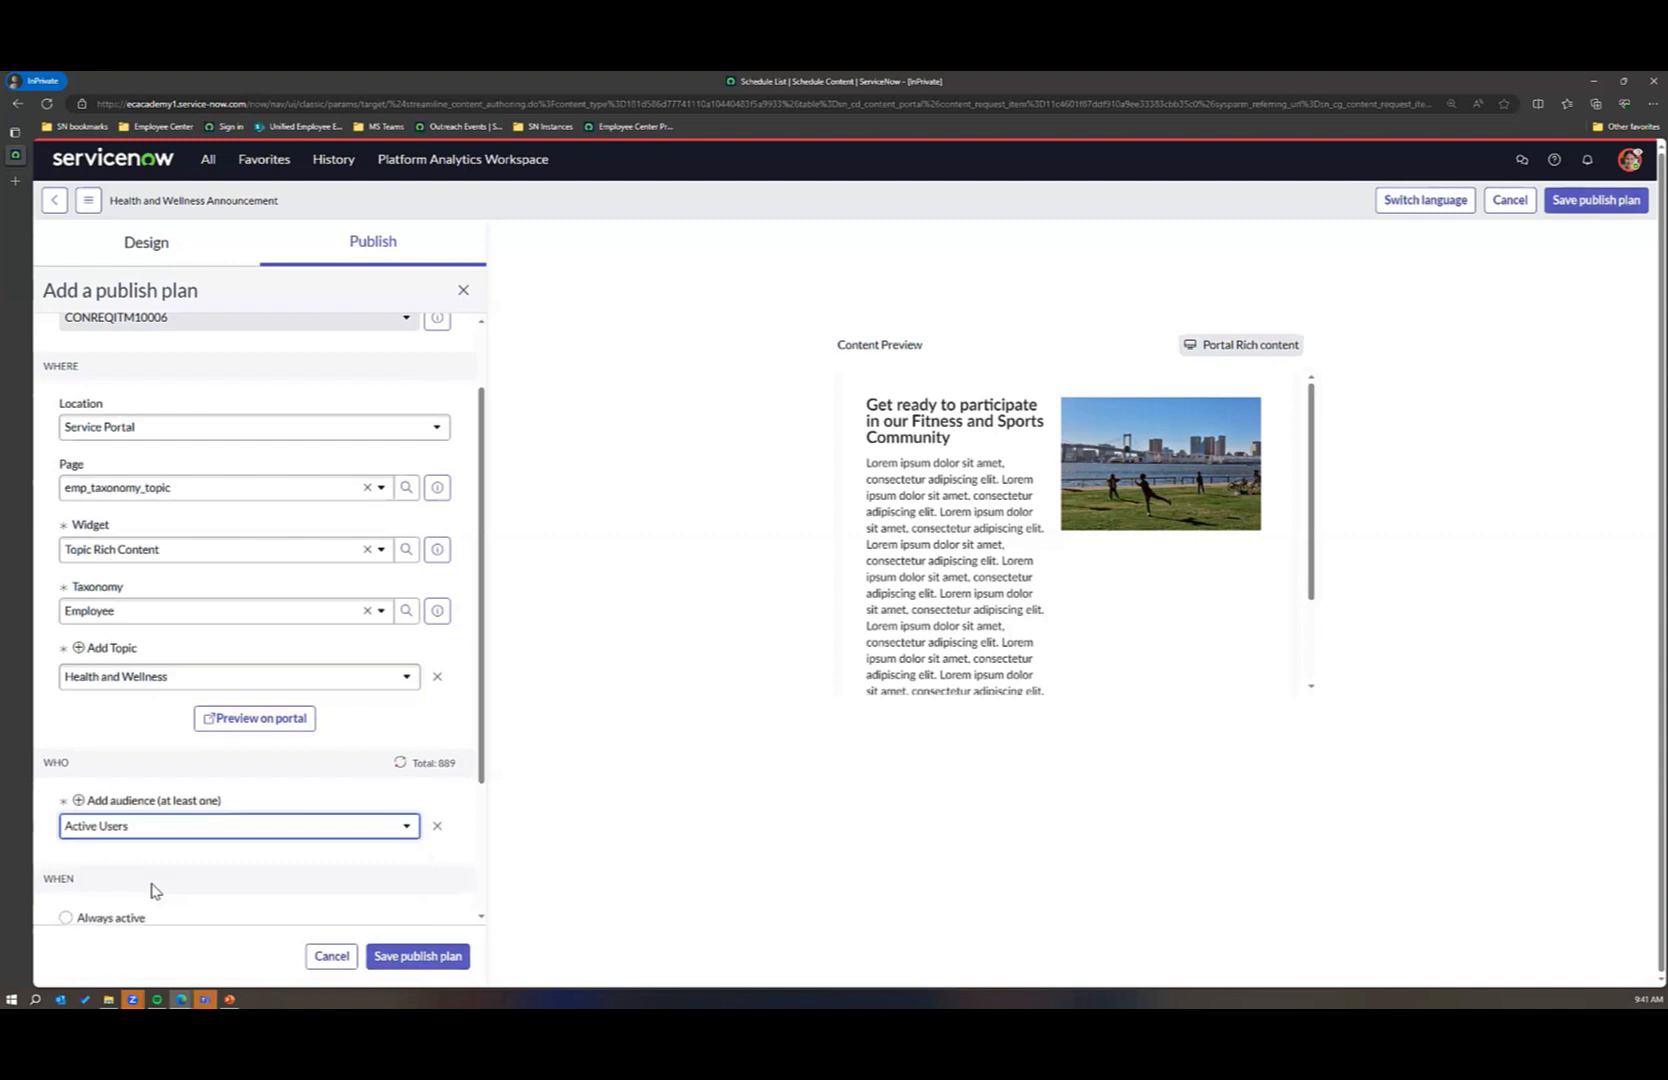
Step: Make the plan active for a specific duration, starting 2023-09-20 at 09:43:06
{"action": "scroll", "coordinate": [155, 890], "scroll_direction": "down", "scroll_amount": 2}
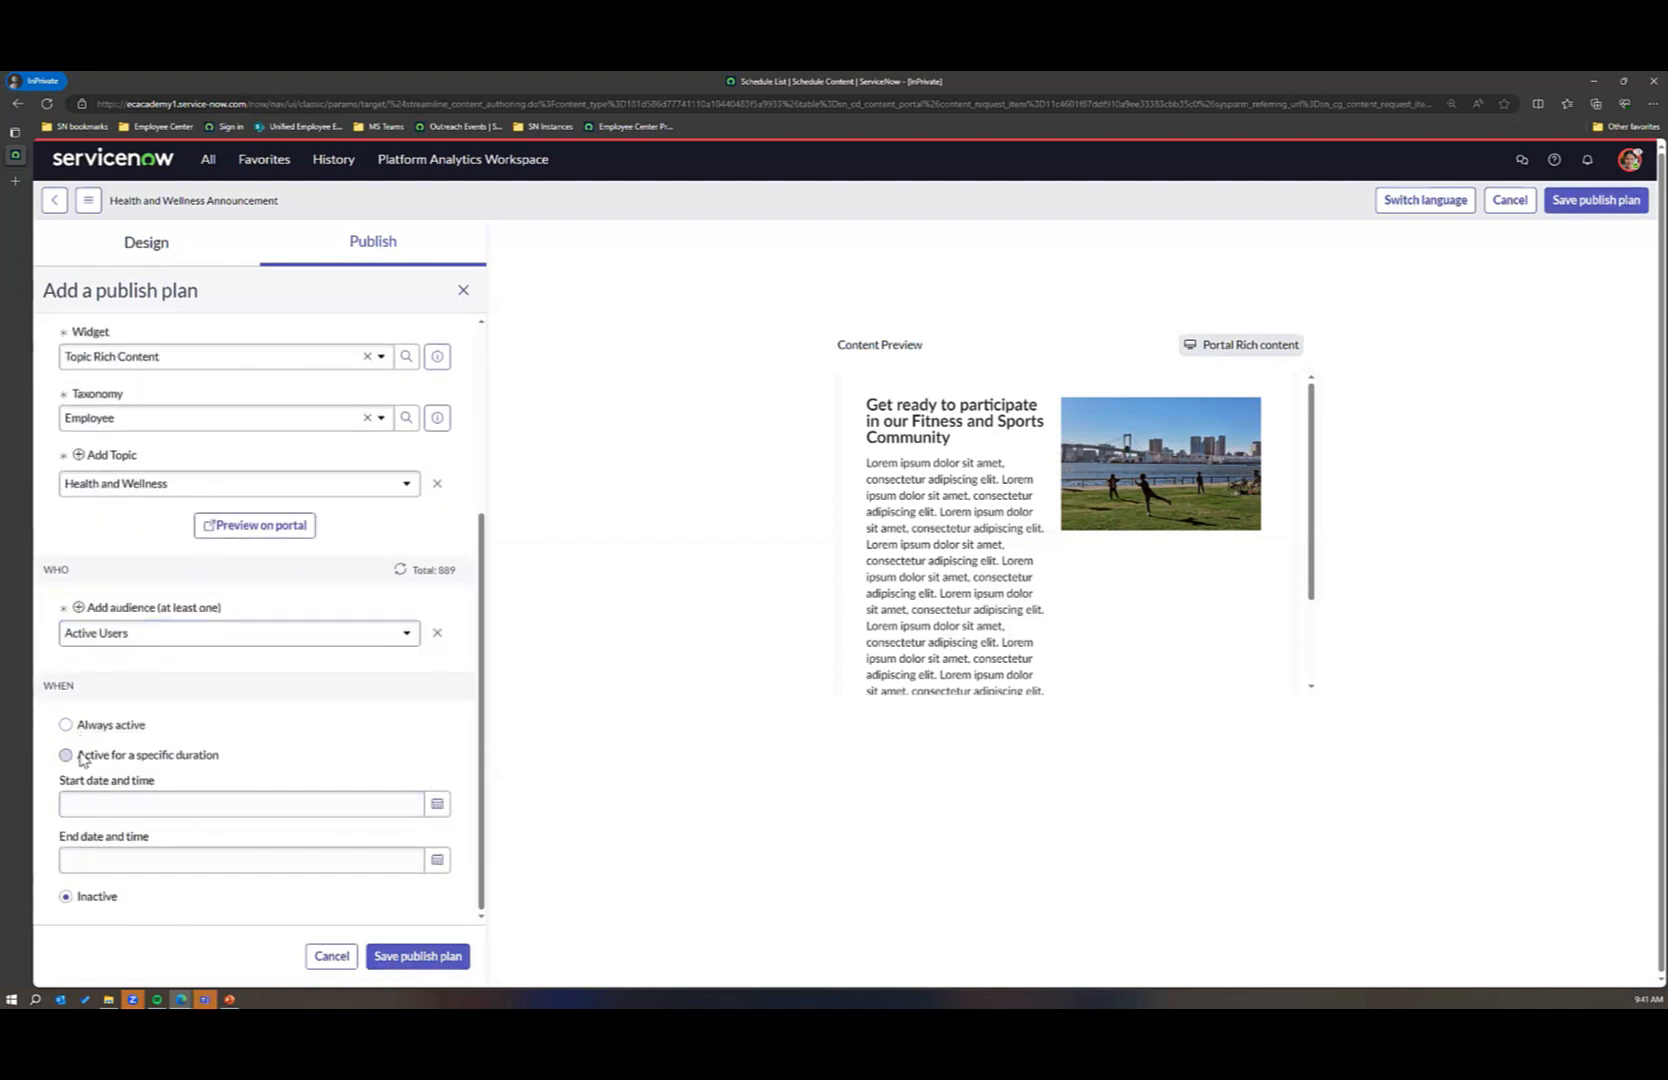
{"action": "left_click", "coordinate": [437, 804]}
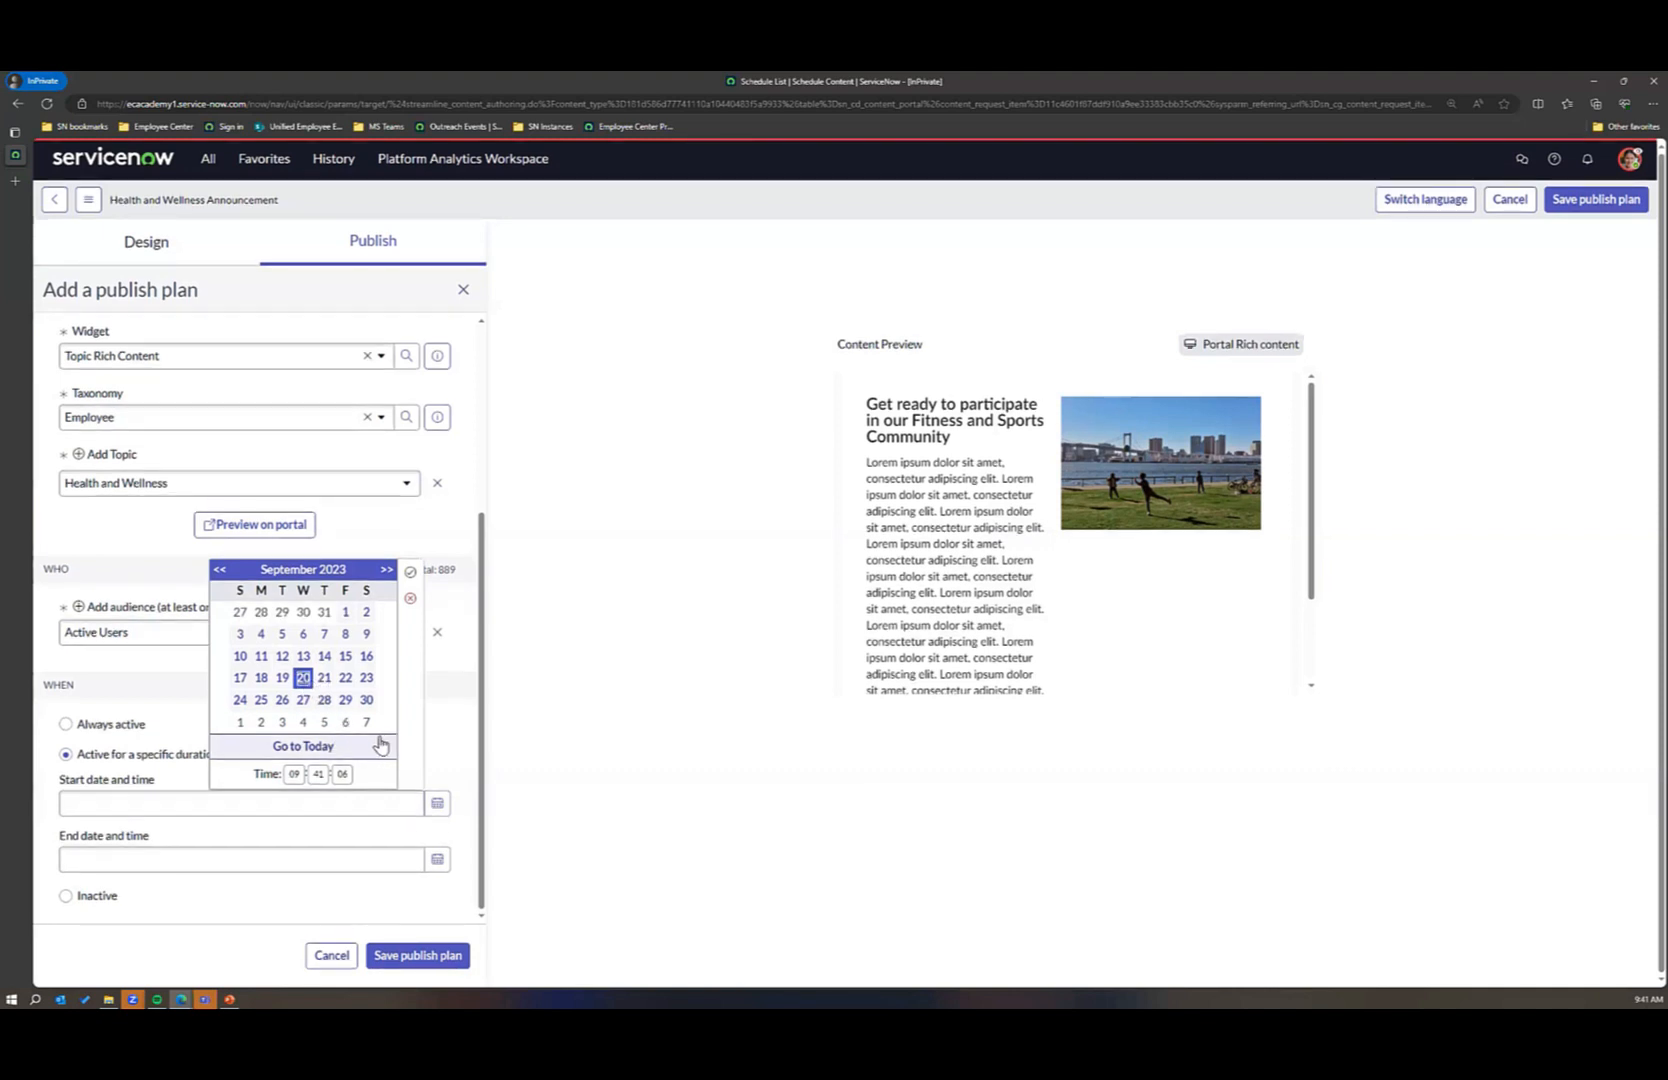
{"action": "left_click", "coordinate": [296, 775]}
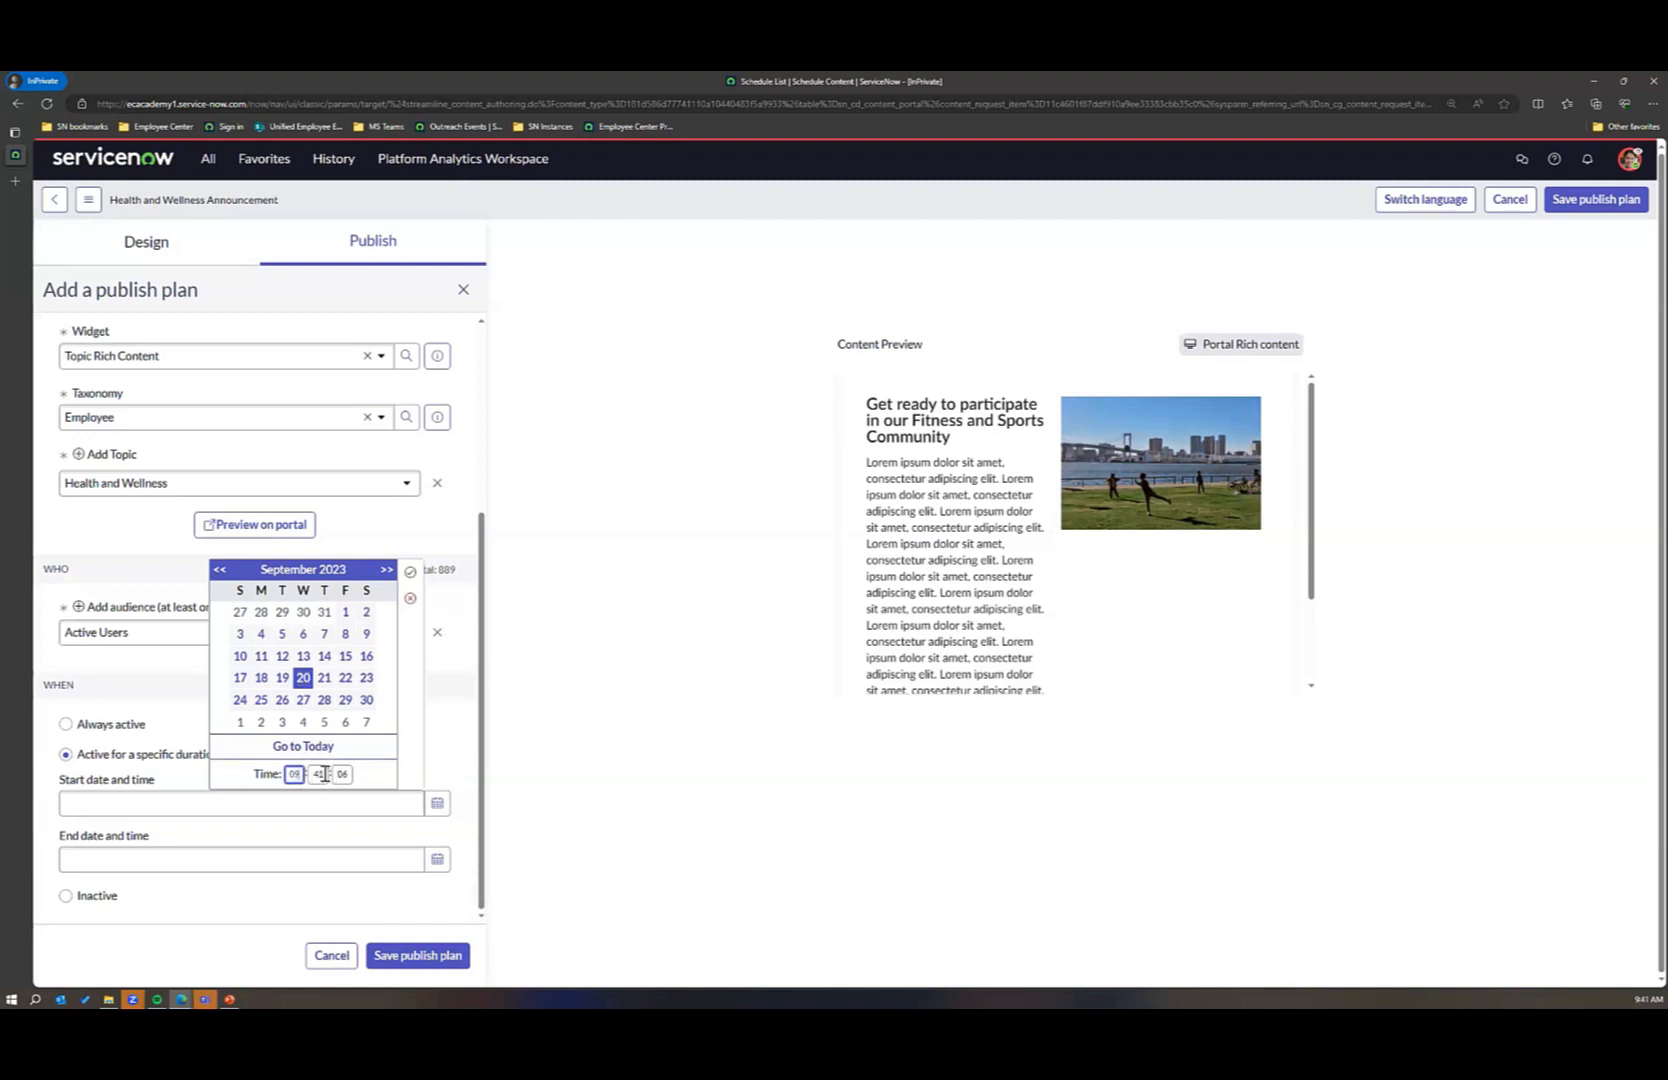
{"action": "left_click", "coordinate": [321, 774]}
{"action": "left_click", "coordinate": [403, 777]}
{"action": "left_click", "coordinate": [470, 757]}
{"action": "left_click", "coordinate": [437, 859]}
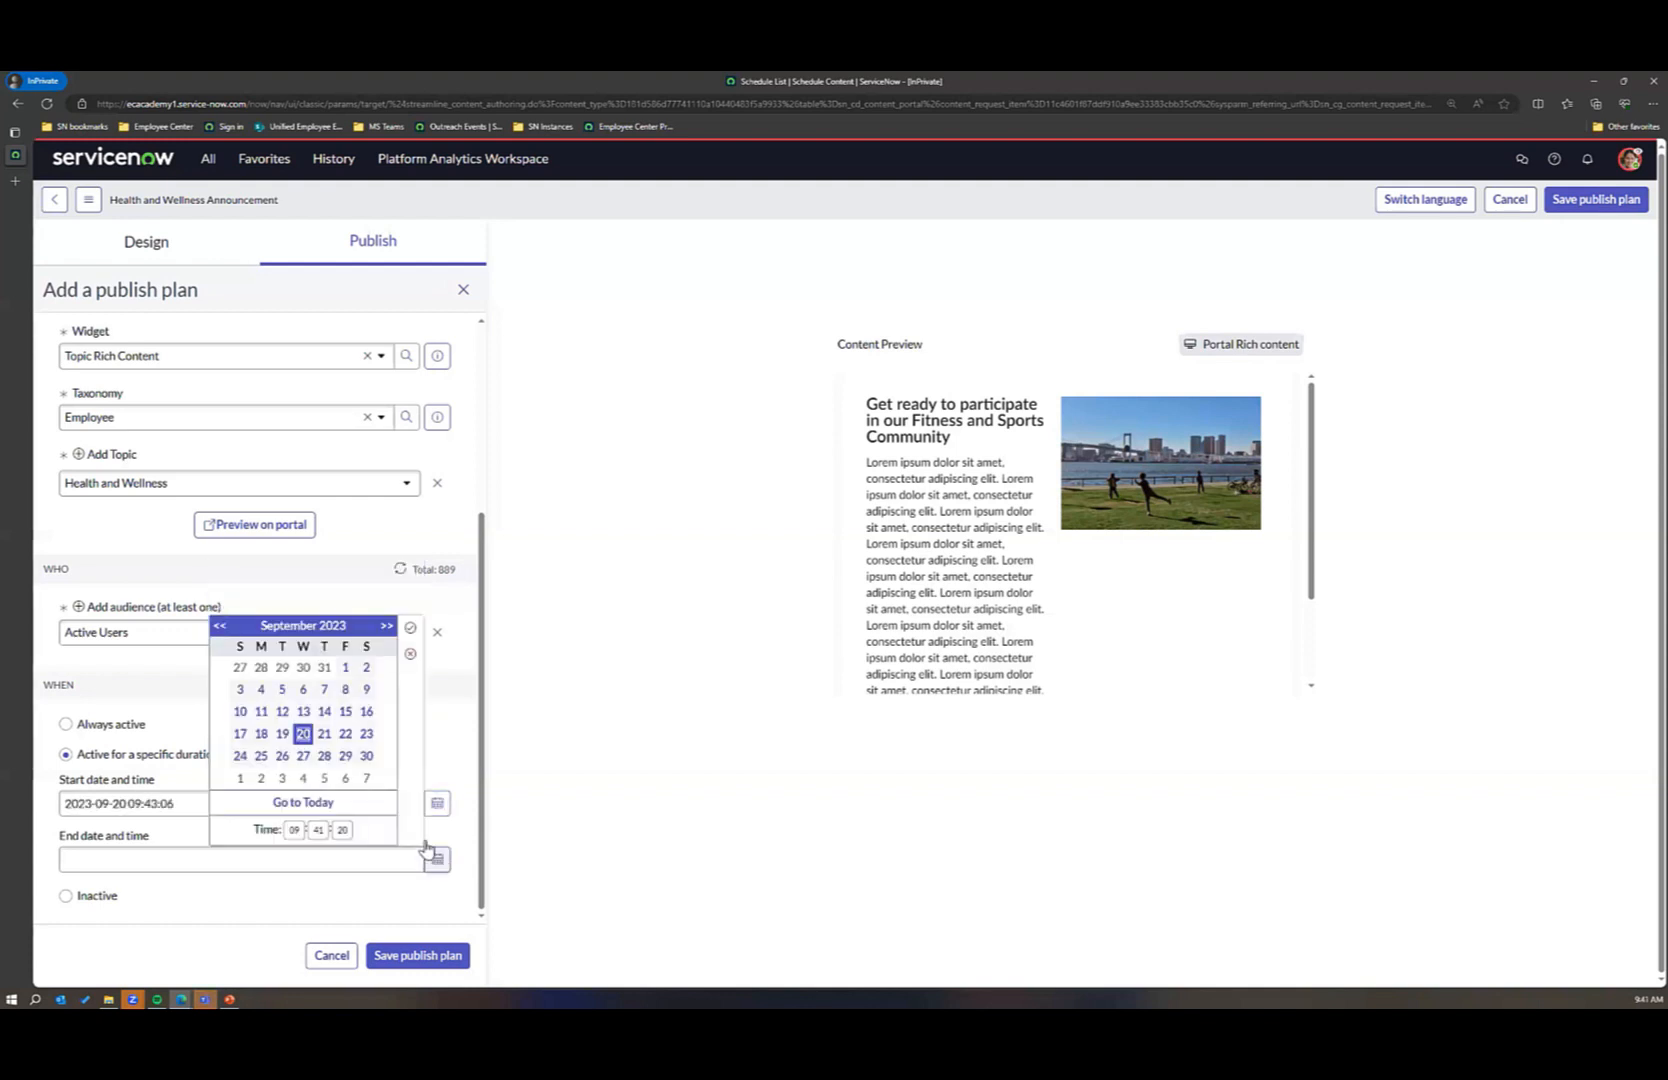
{"action": "left_click", "coordinate": [303, 756]}
{"action": "left_click", "coordinate": [450, 790]}
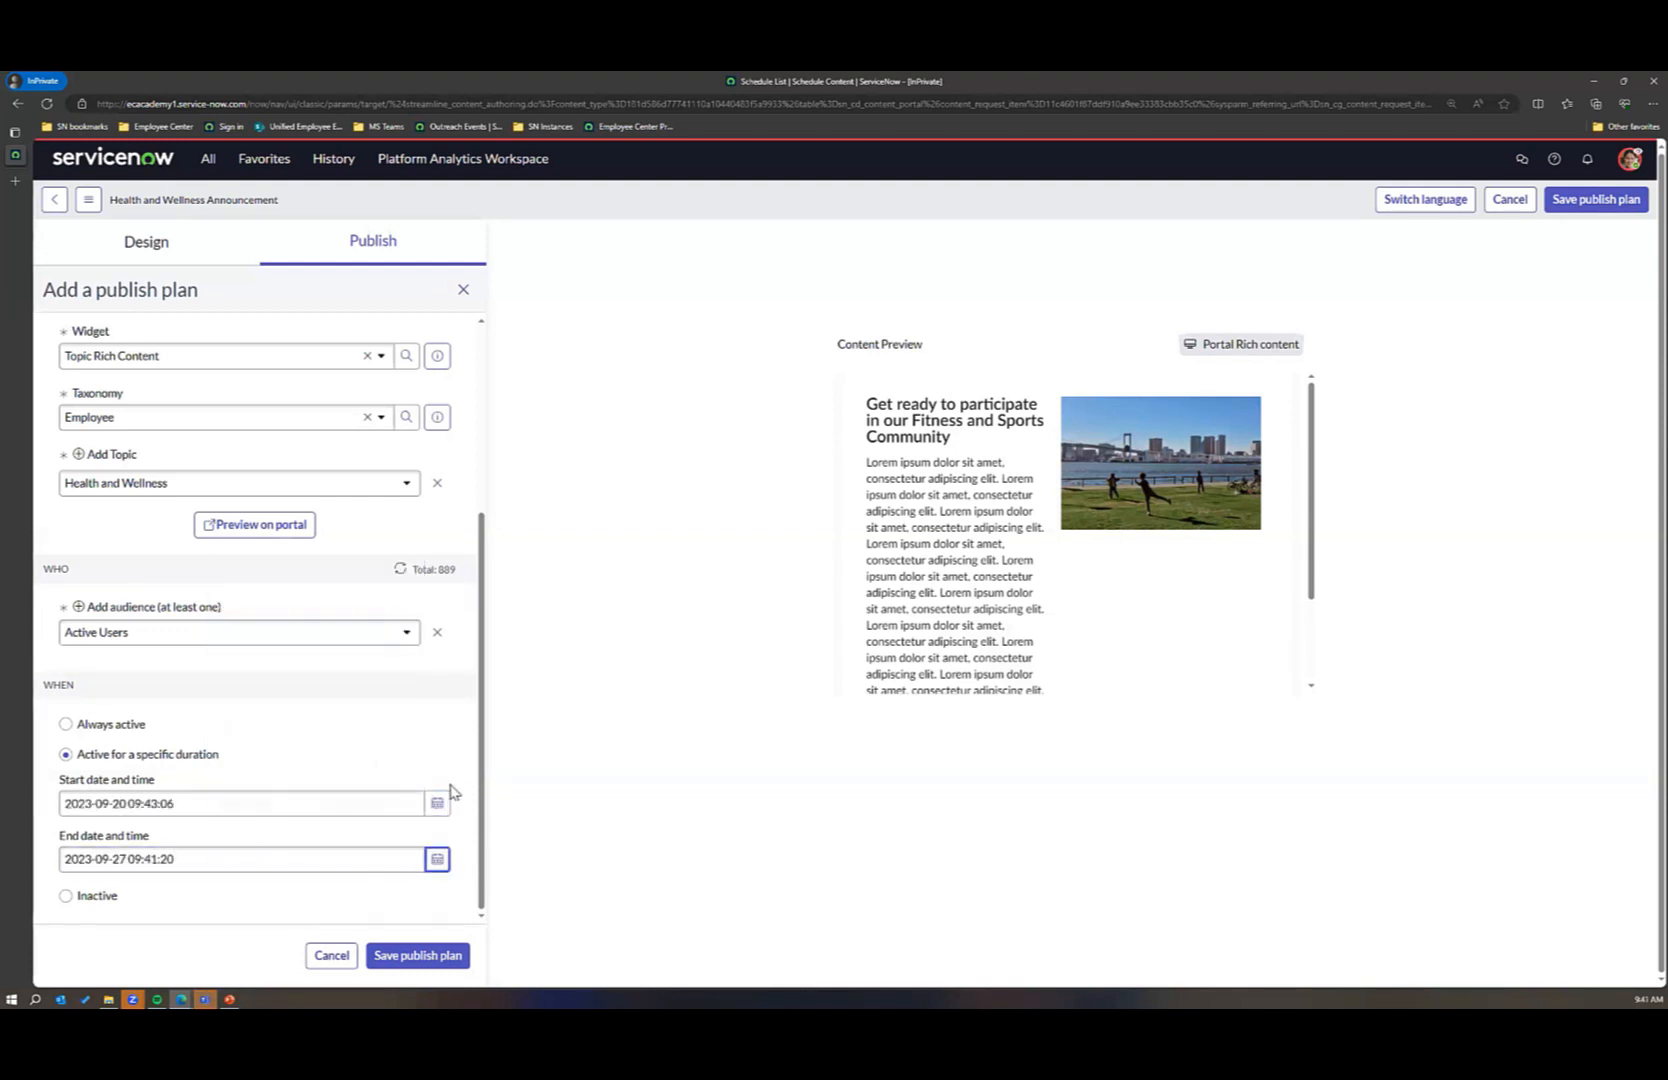
{"action": "left_click", "coordinate": [386, 955]}
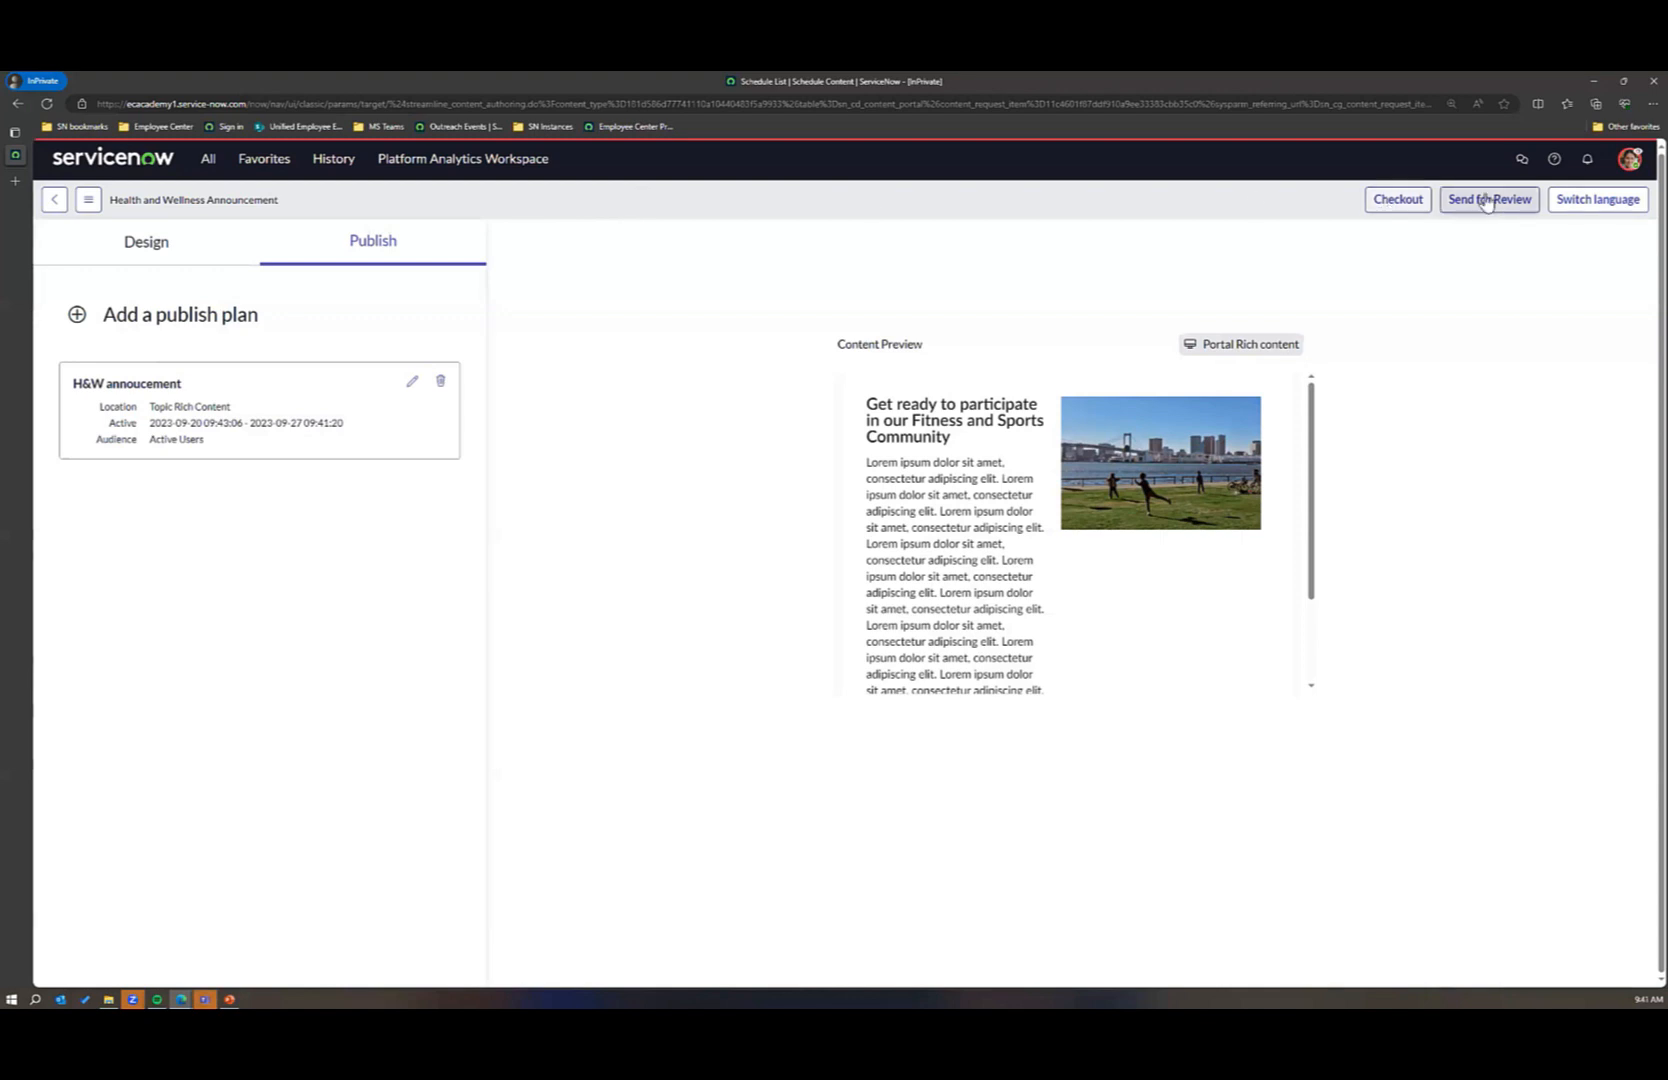
Step: Check the announcement's design details, and review the content type and additional reviewer in the requester's Employee Center request
{"action": "left_click", "coordinate": [152, 251]}
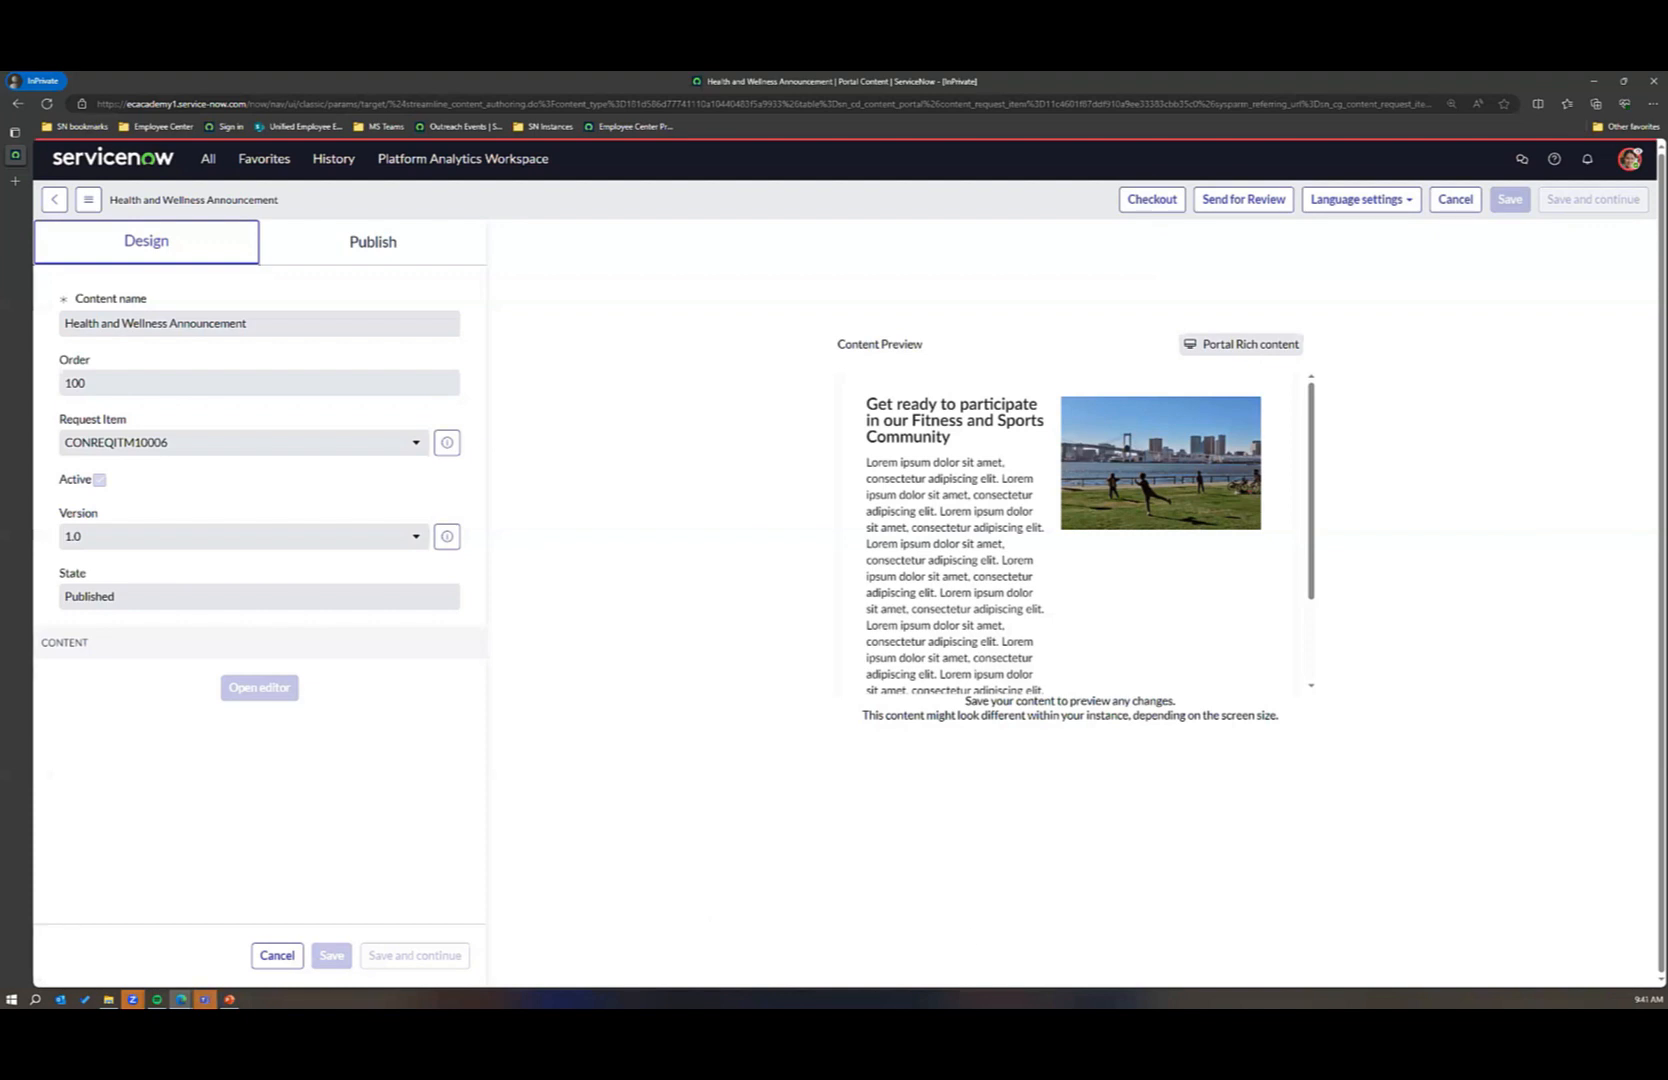
{"action": "key", "text": "alt+Tab"}
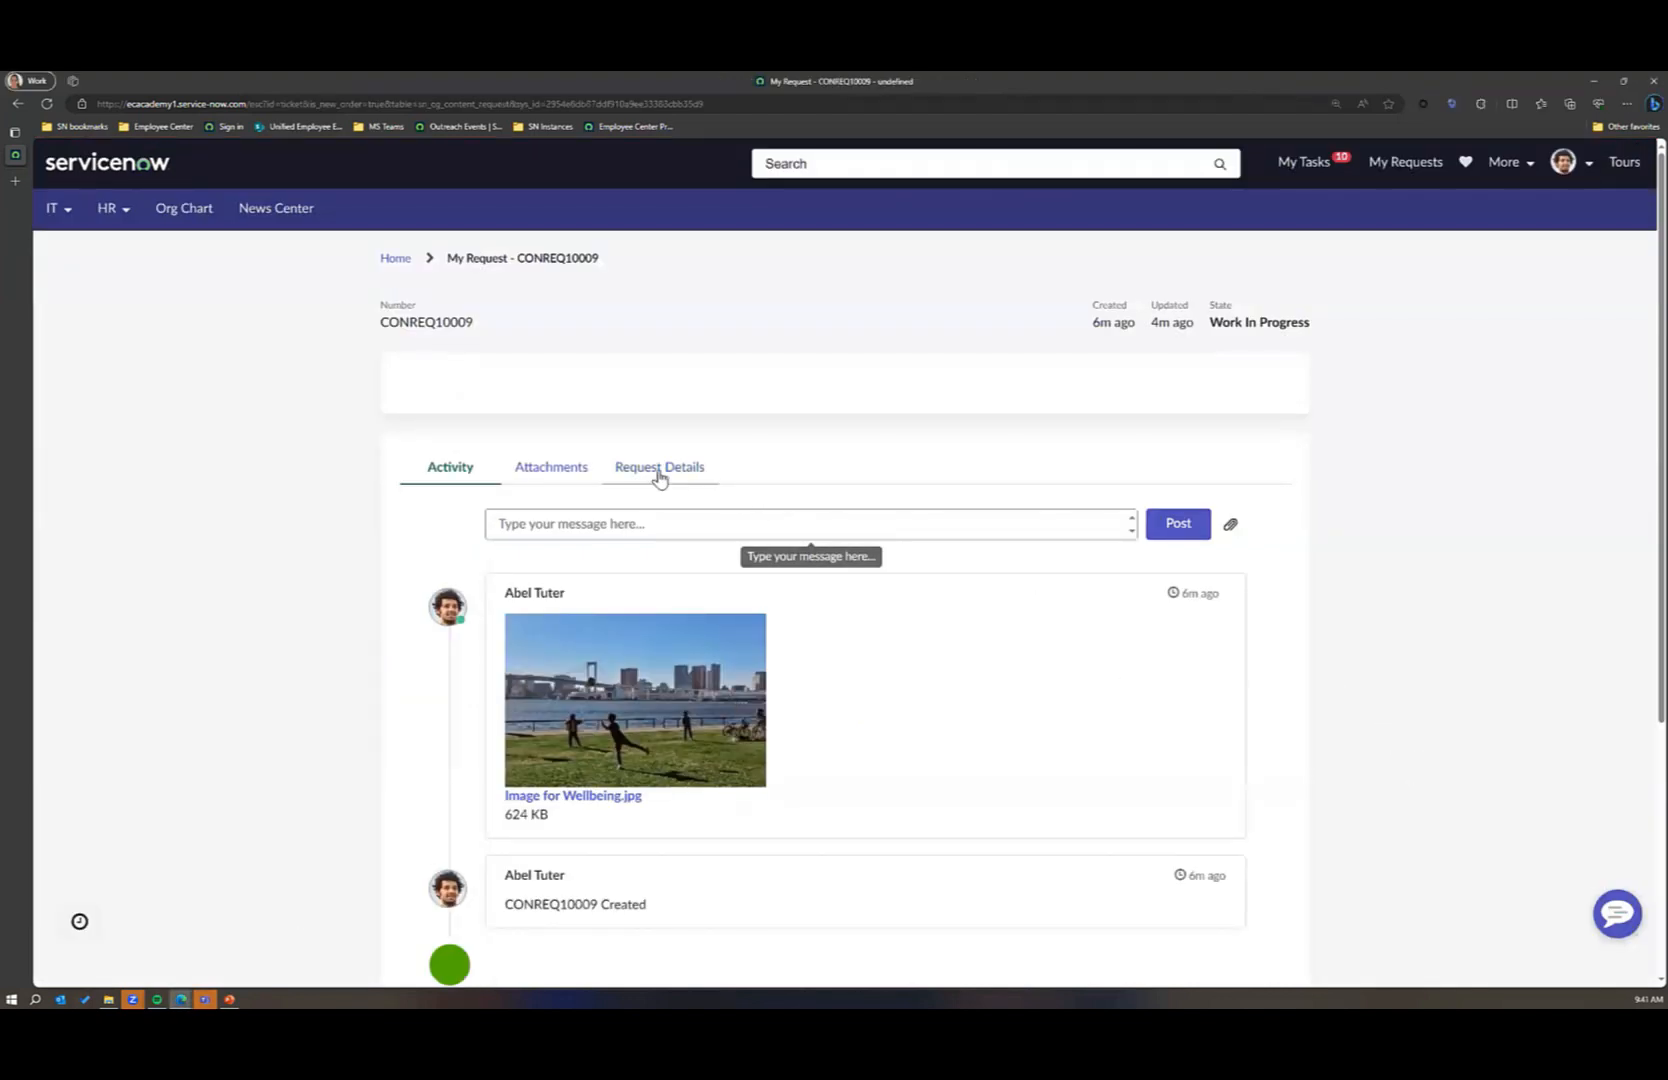
{"action": "left_click", "coordinate": [659, 468]}
{"action": "scroll", "coordinate": [1010, 602], "scroll_direction": "down", "scroll_amount": 1}
{"action": "scroll", "coordinate": [1010, 602], "scroll_direction": "down", "scroll_amount": 1}
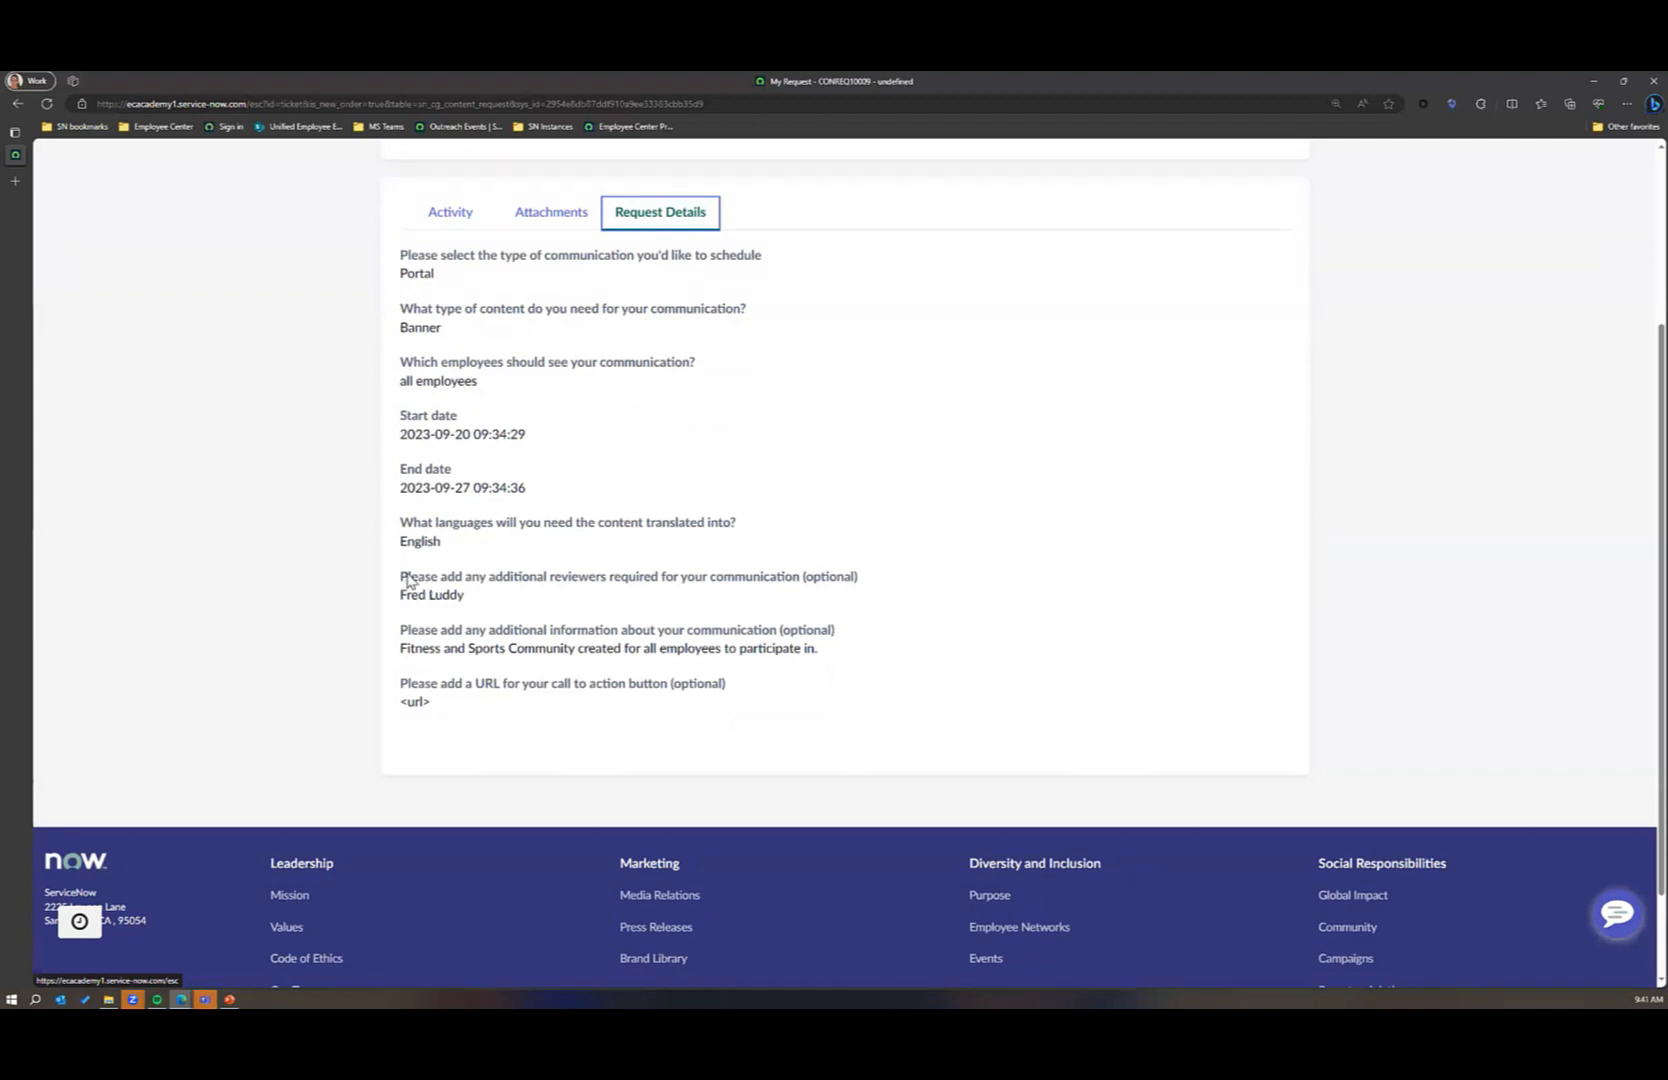
{"action": "scroll", "coordinate": [685, 547], "scroll_direction": "up", "scroll_amount": 1}
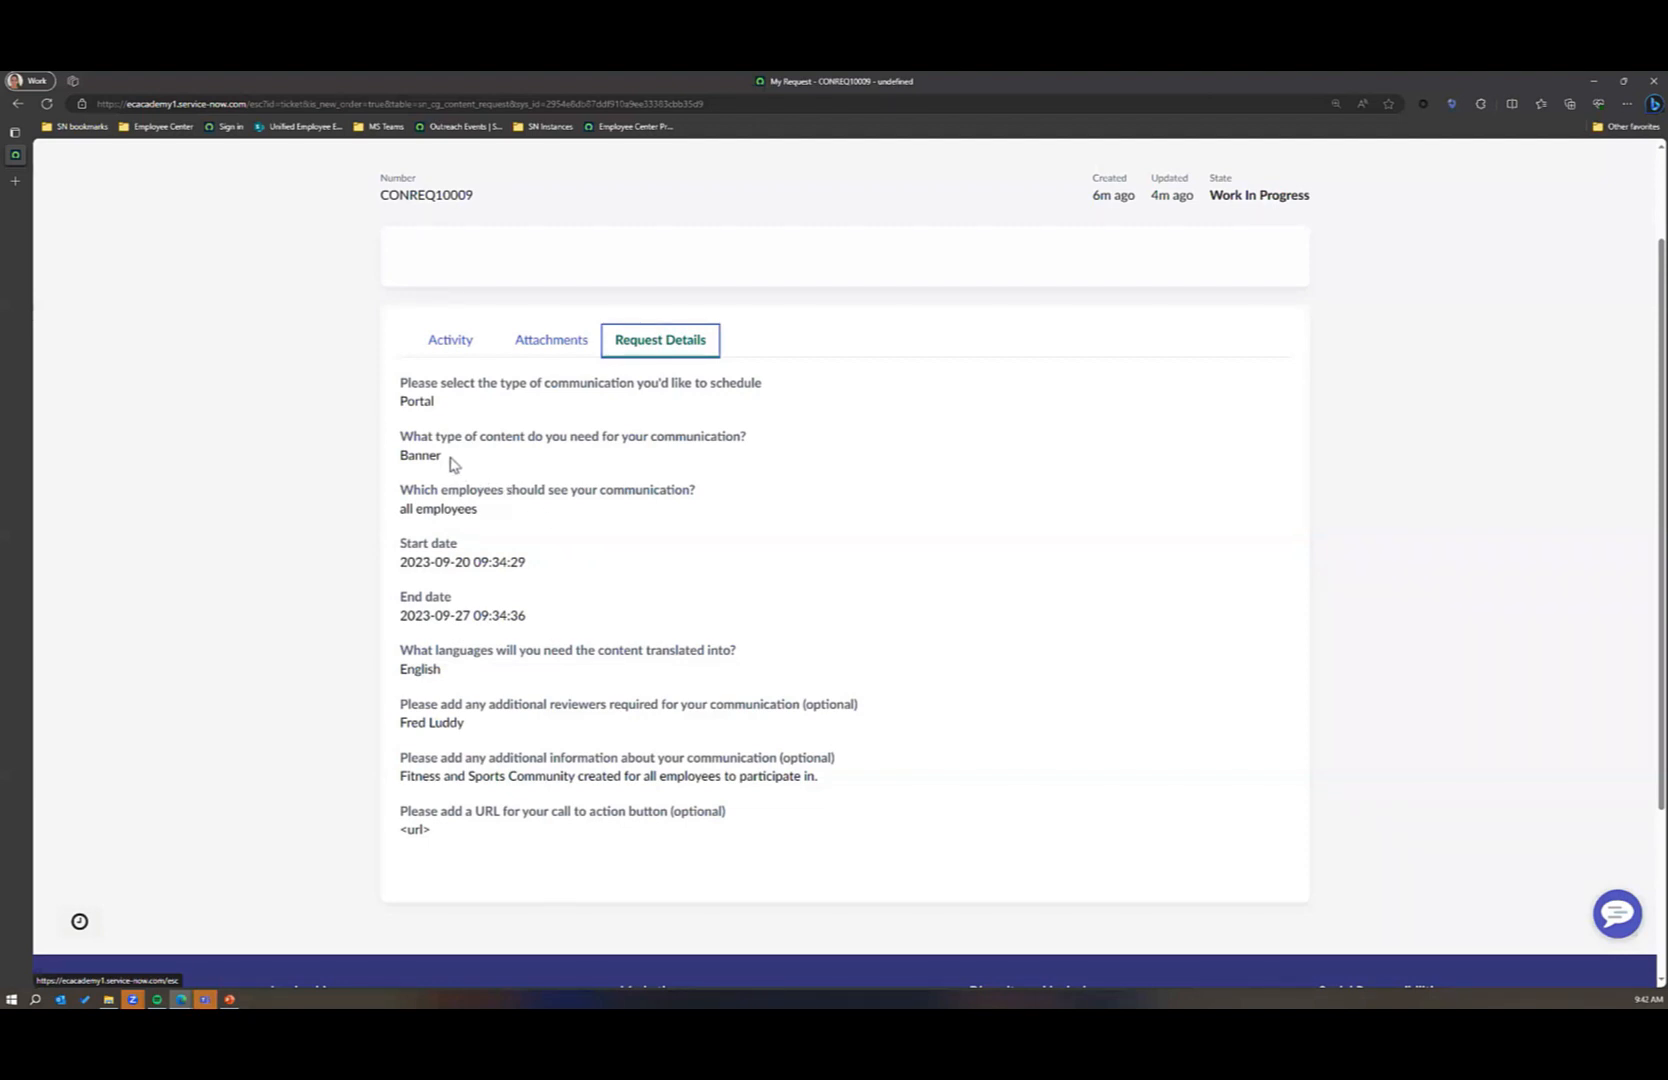
{"action": "left_click_drag", "start_coordinate": [452, 464], "coordinate": [391, 450]}
{"action": "left_click", "coordinate": [545, 518]}
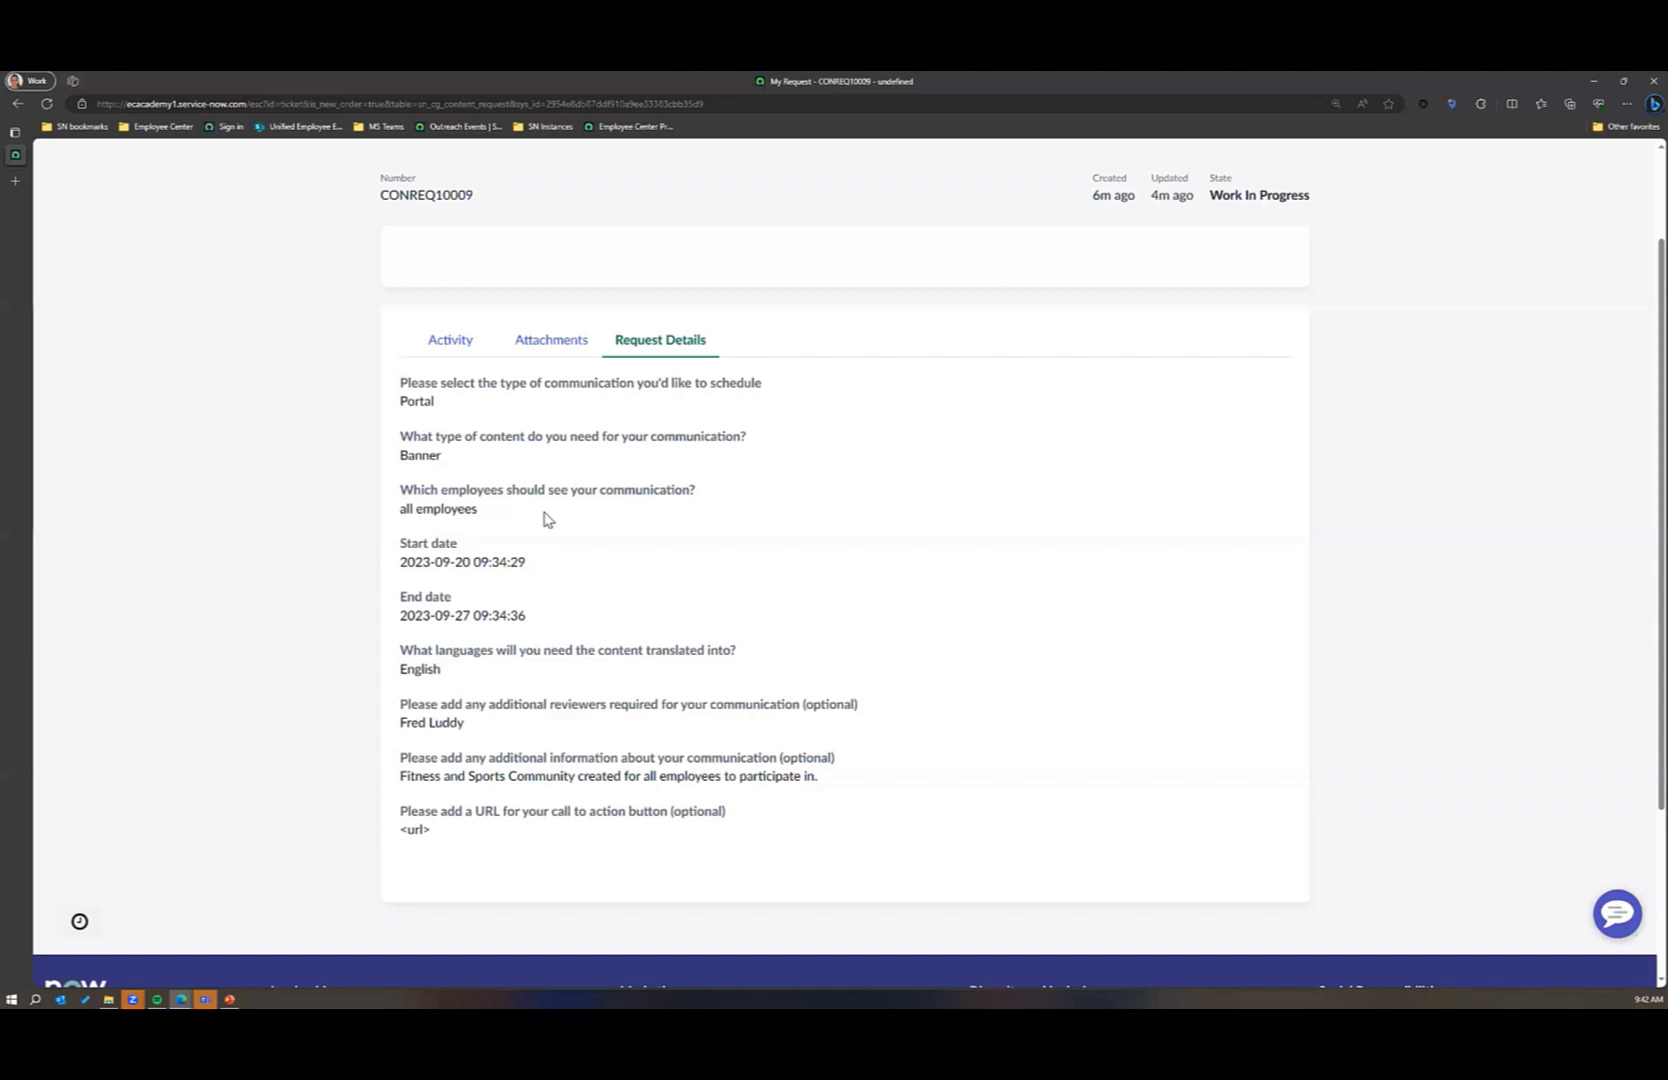
{"action": "left_click_drag", "start_coordinate": [467, 722], "coordinate": [396, 725]}
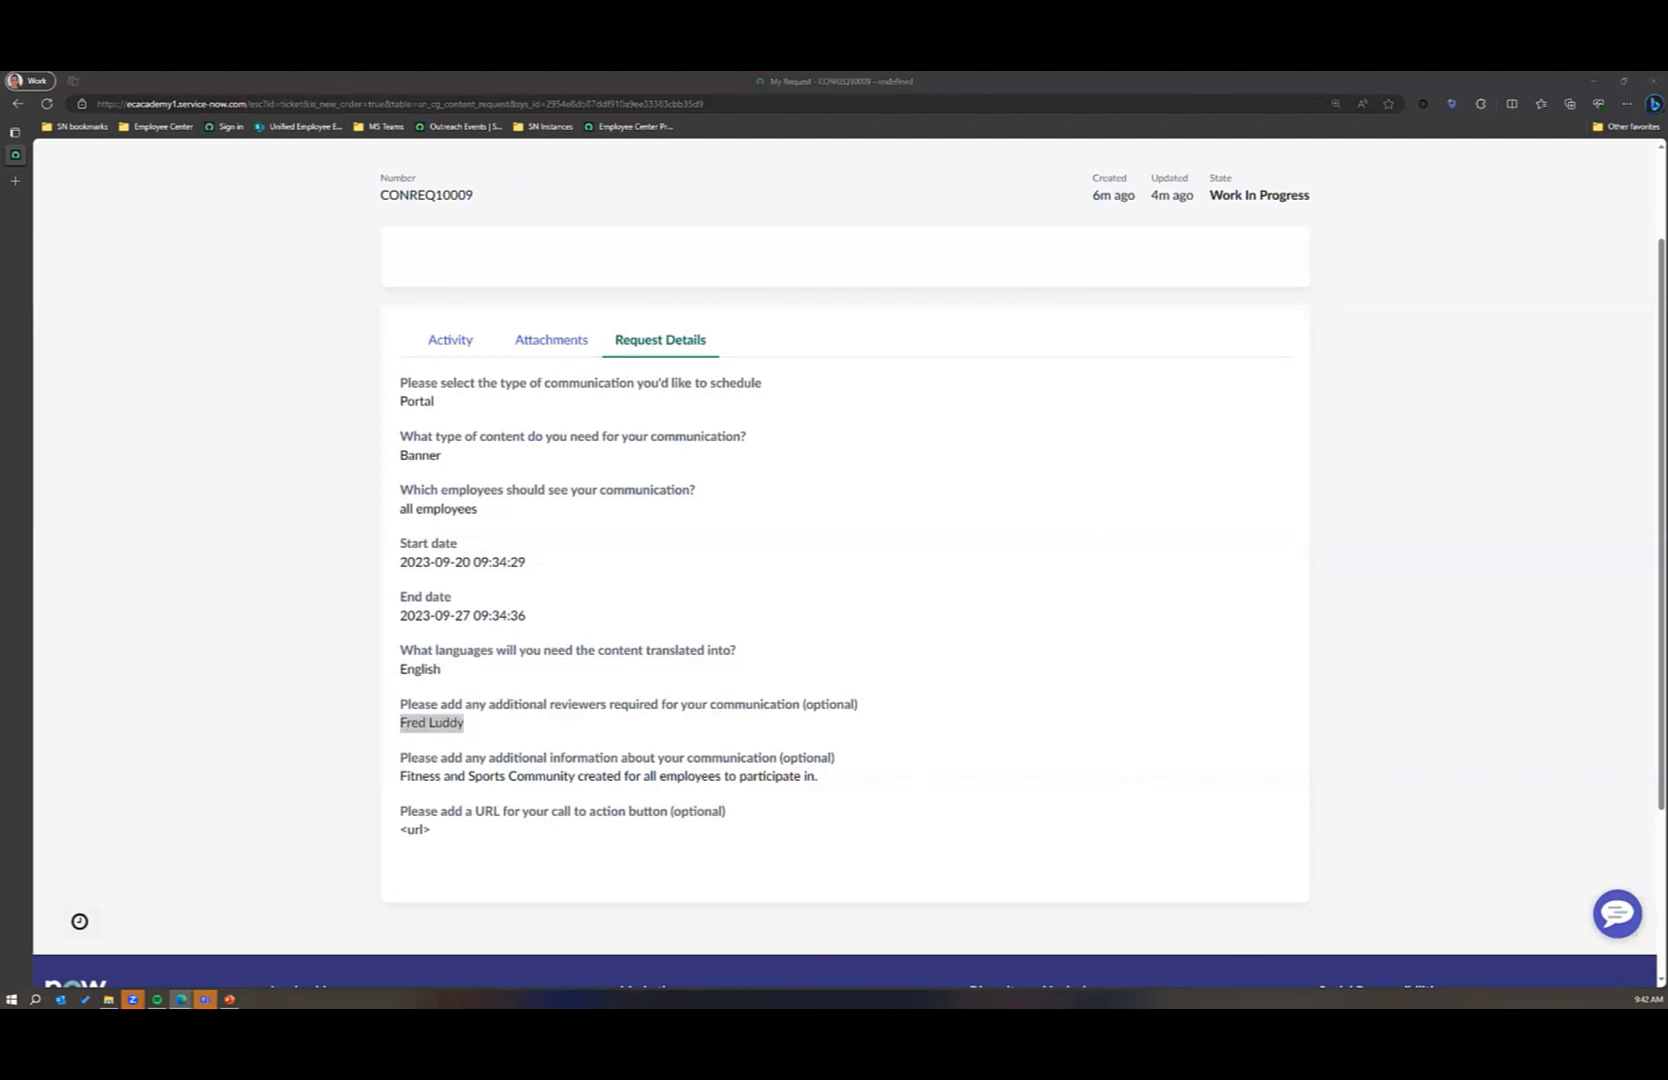
Step: Return to the Health and Wellness Announcement's publish plans and send the content for review
{"action": "key", "text": "alt+Tab"}
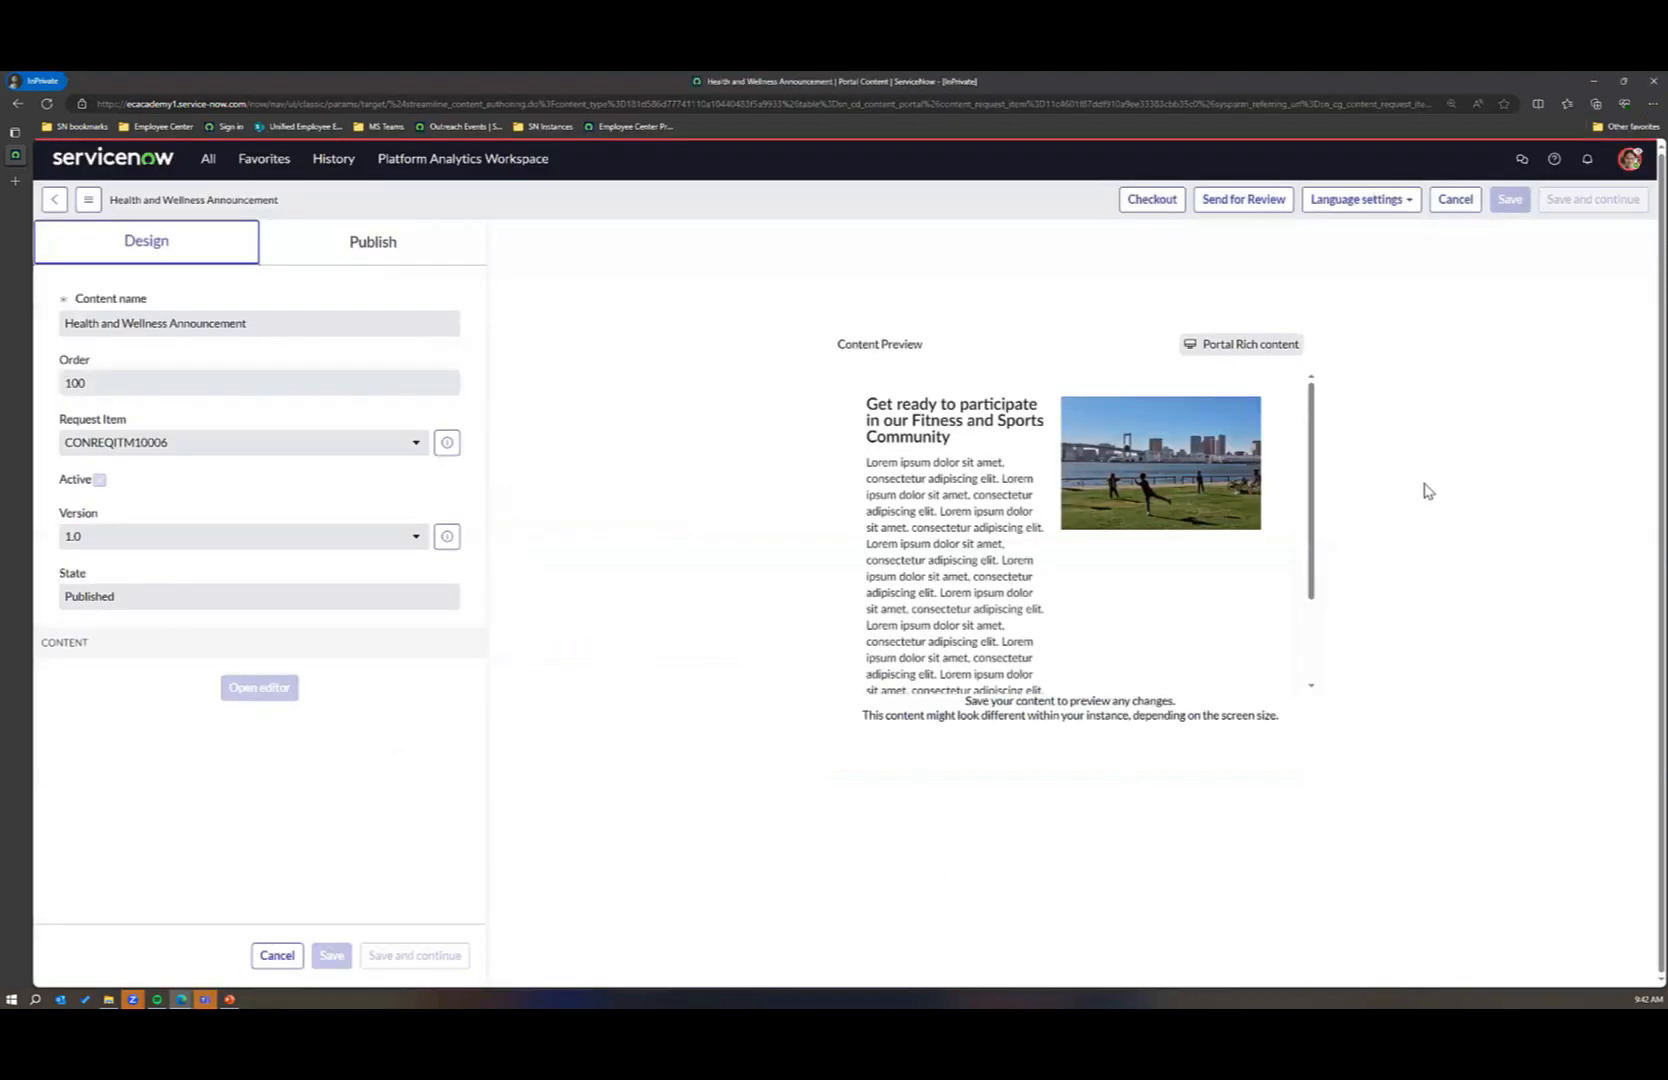
{"action": "left_click", "coordinate": [373, 254]}
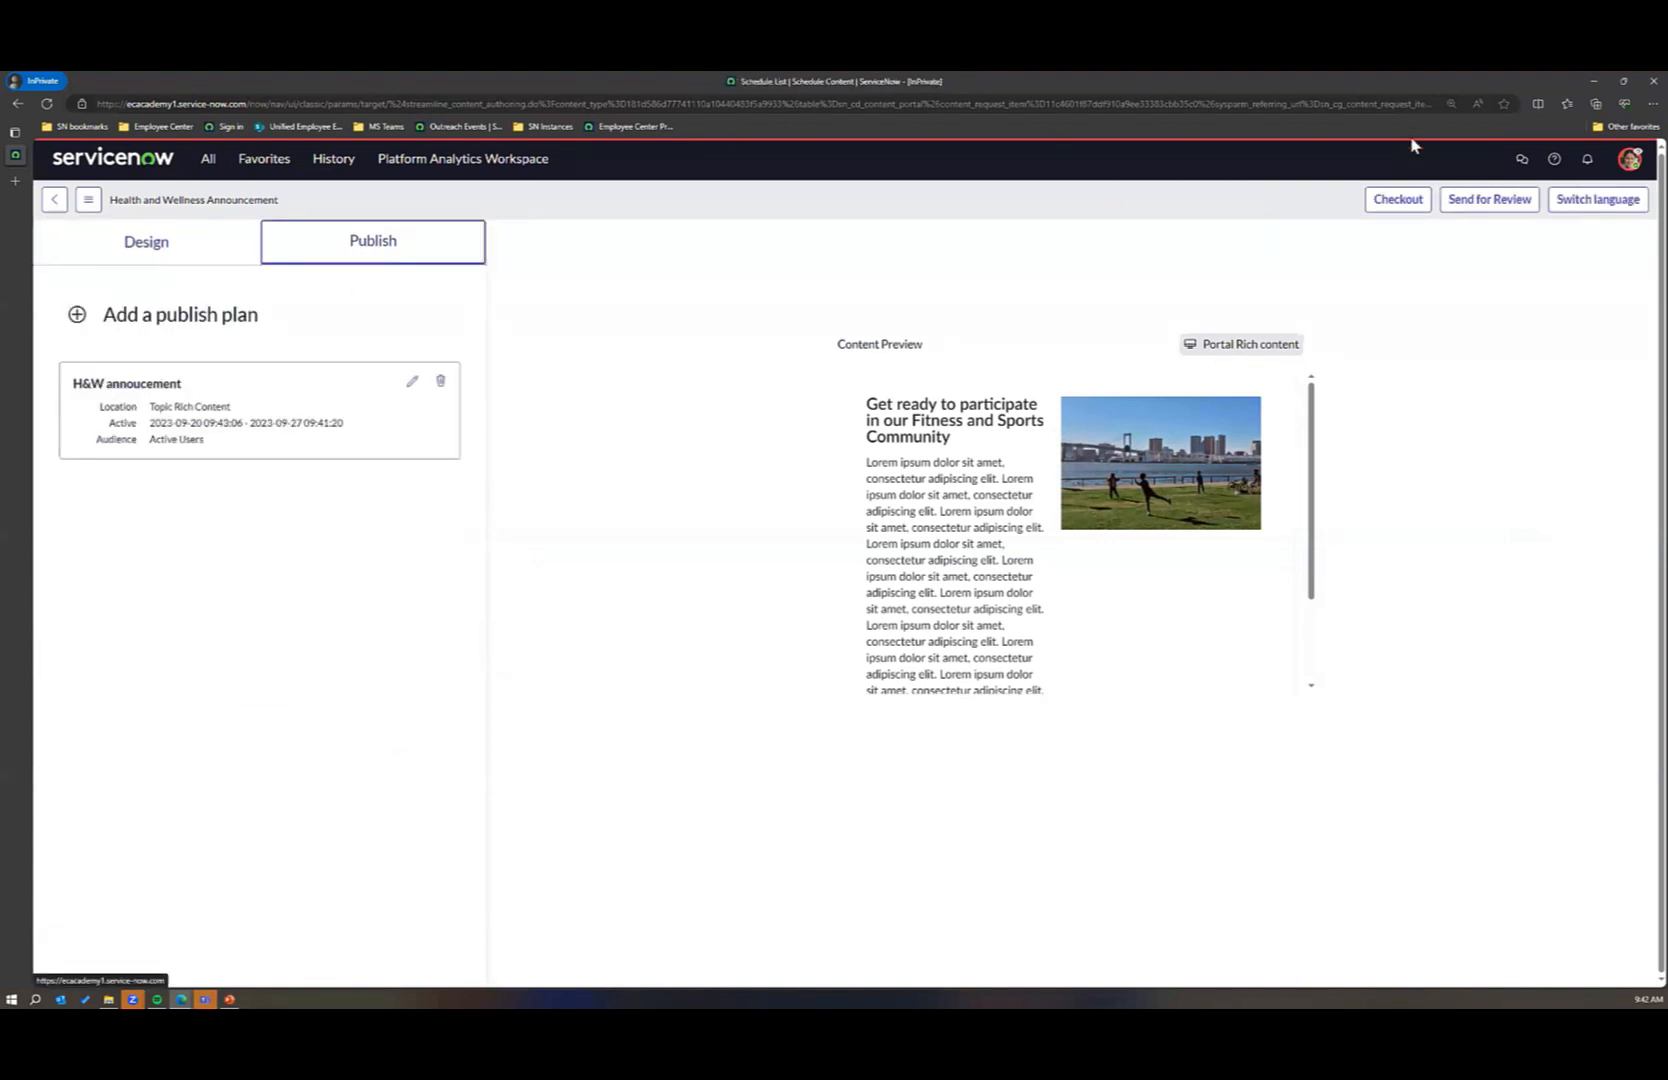
{"action": "left_click", "coordinate": [1459, 203]}
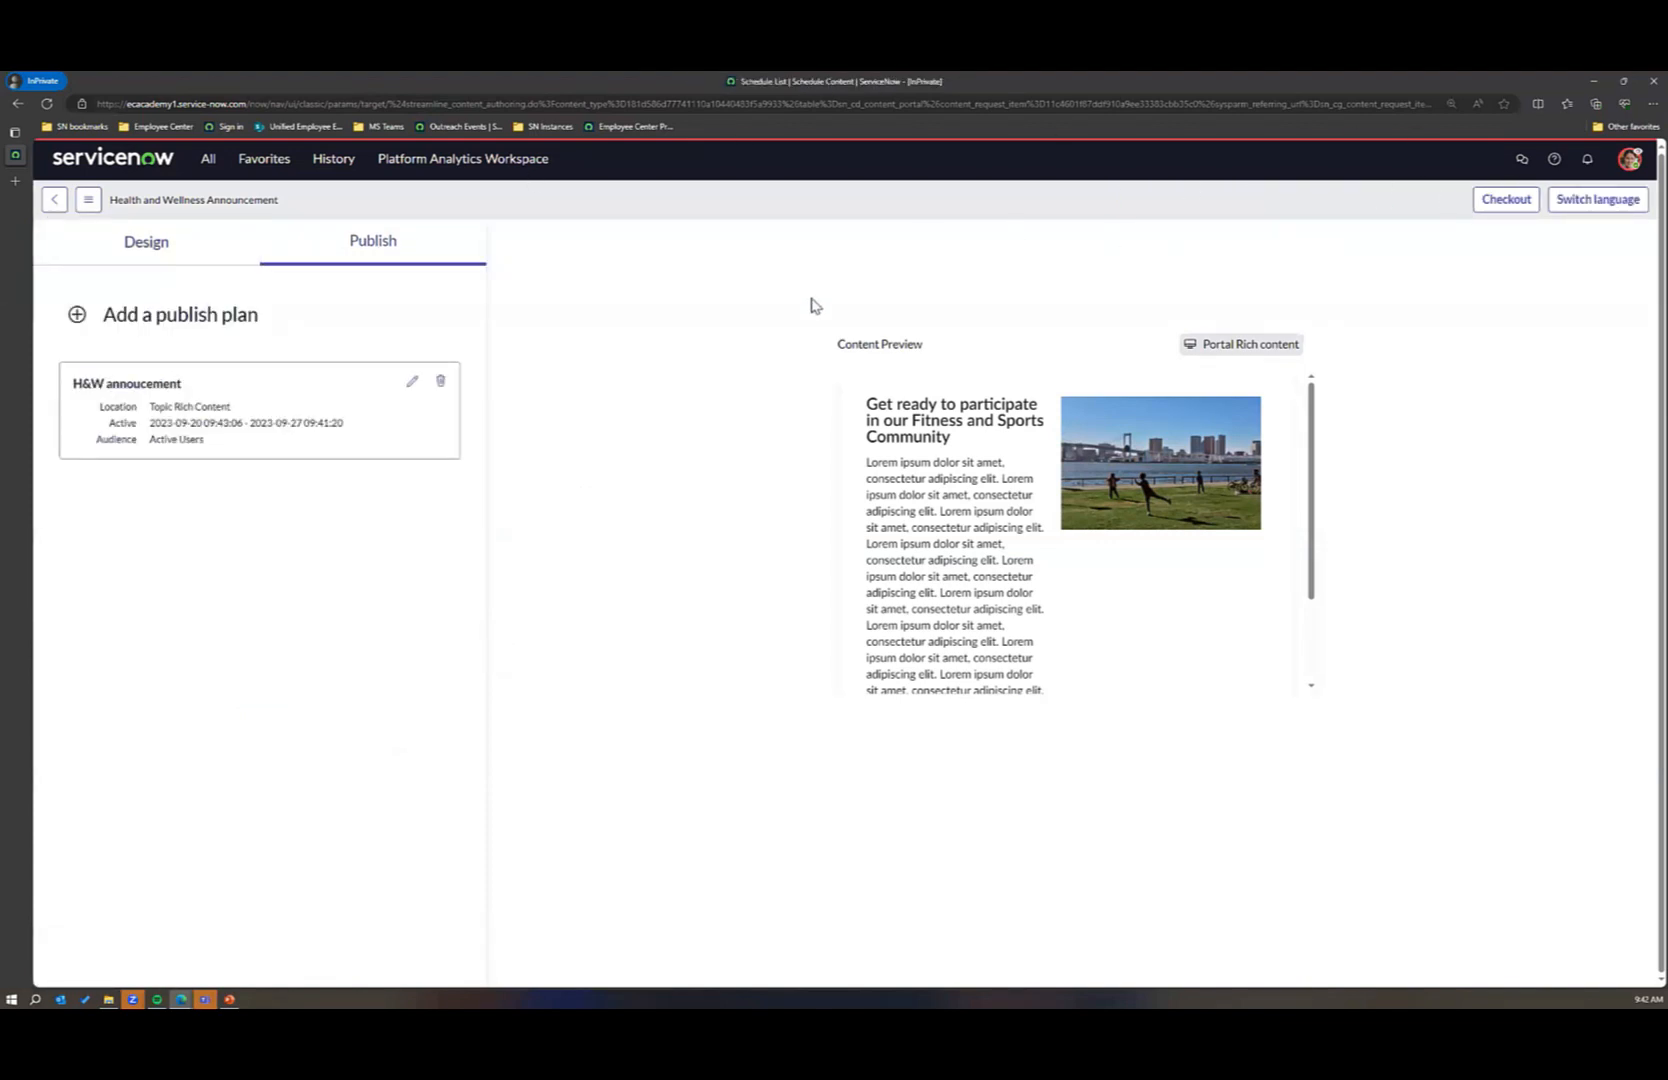
Step: Open the underlying Portal Content record of the Health and Wellness Announcement
{"action": "left_click", "coordinate": [210, 166]}
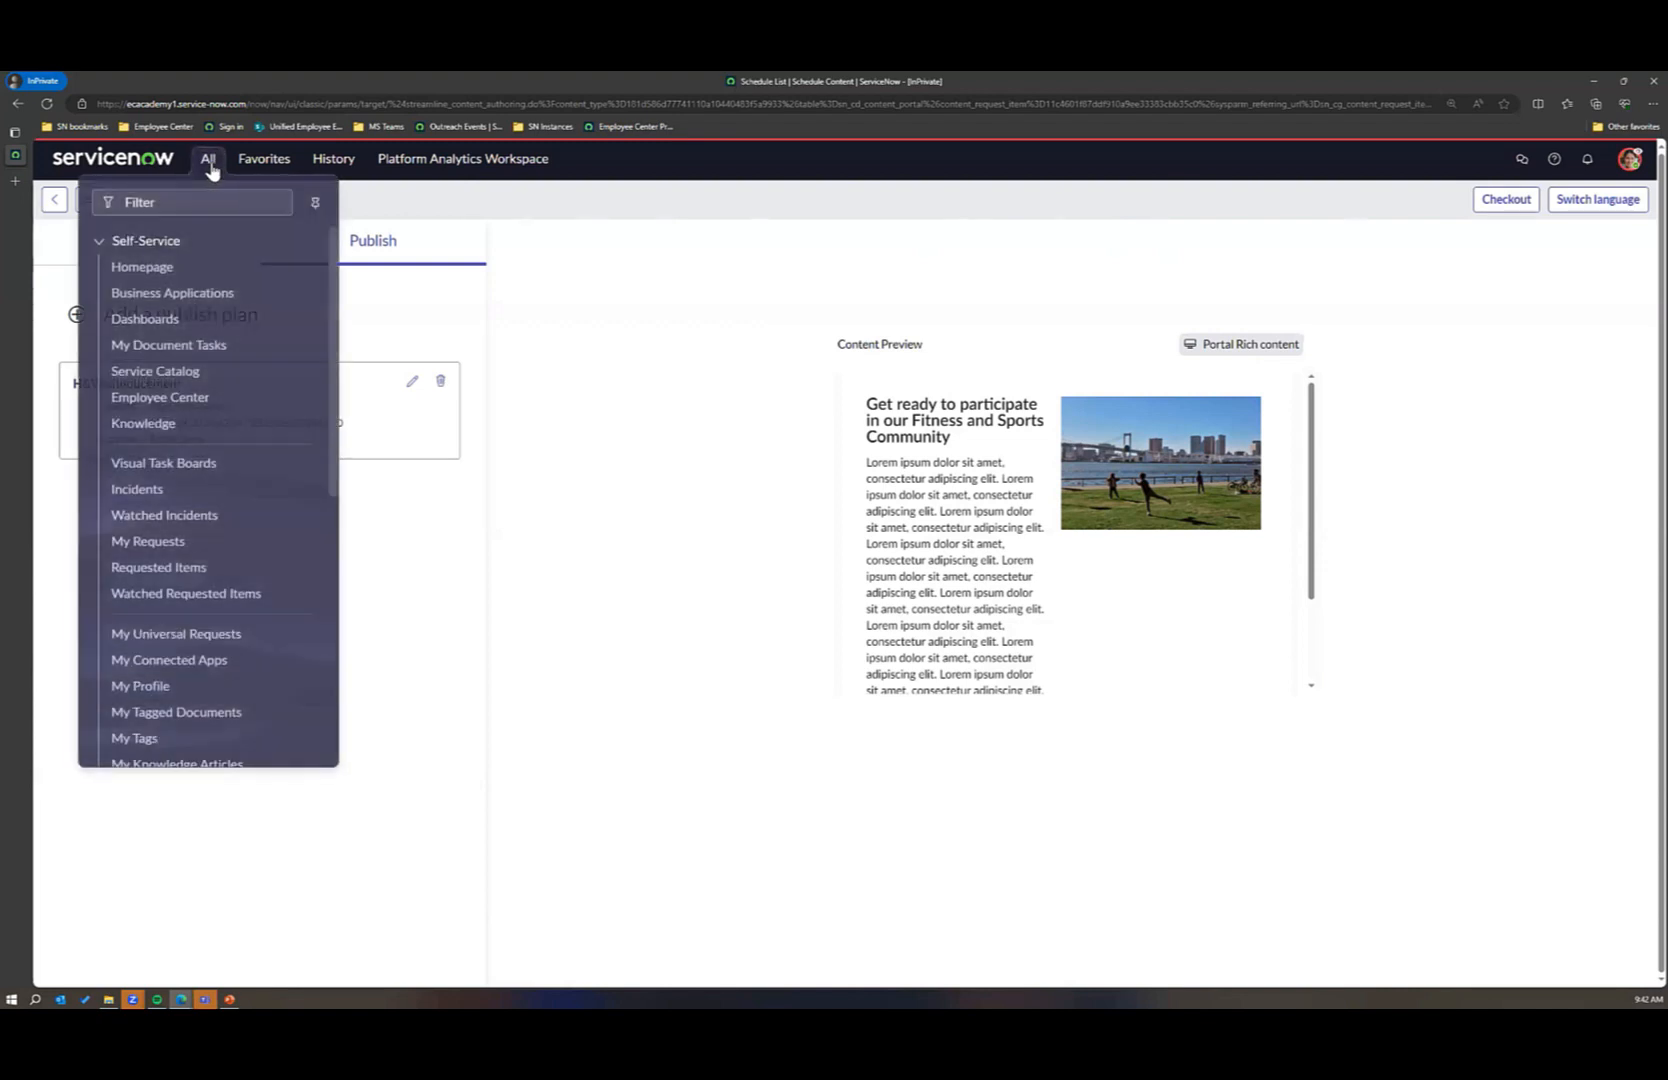
{"action": "left_click", "coordinate": [631, 412]}
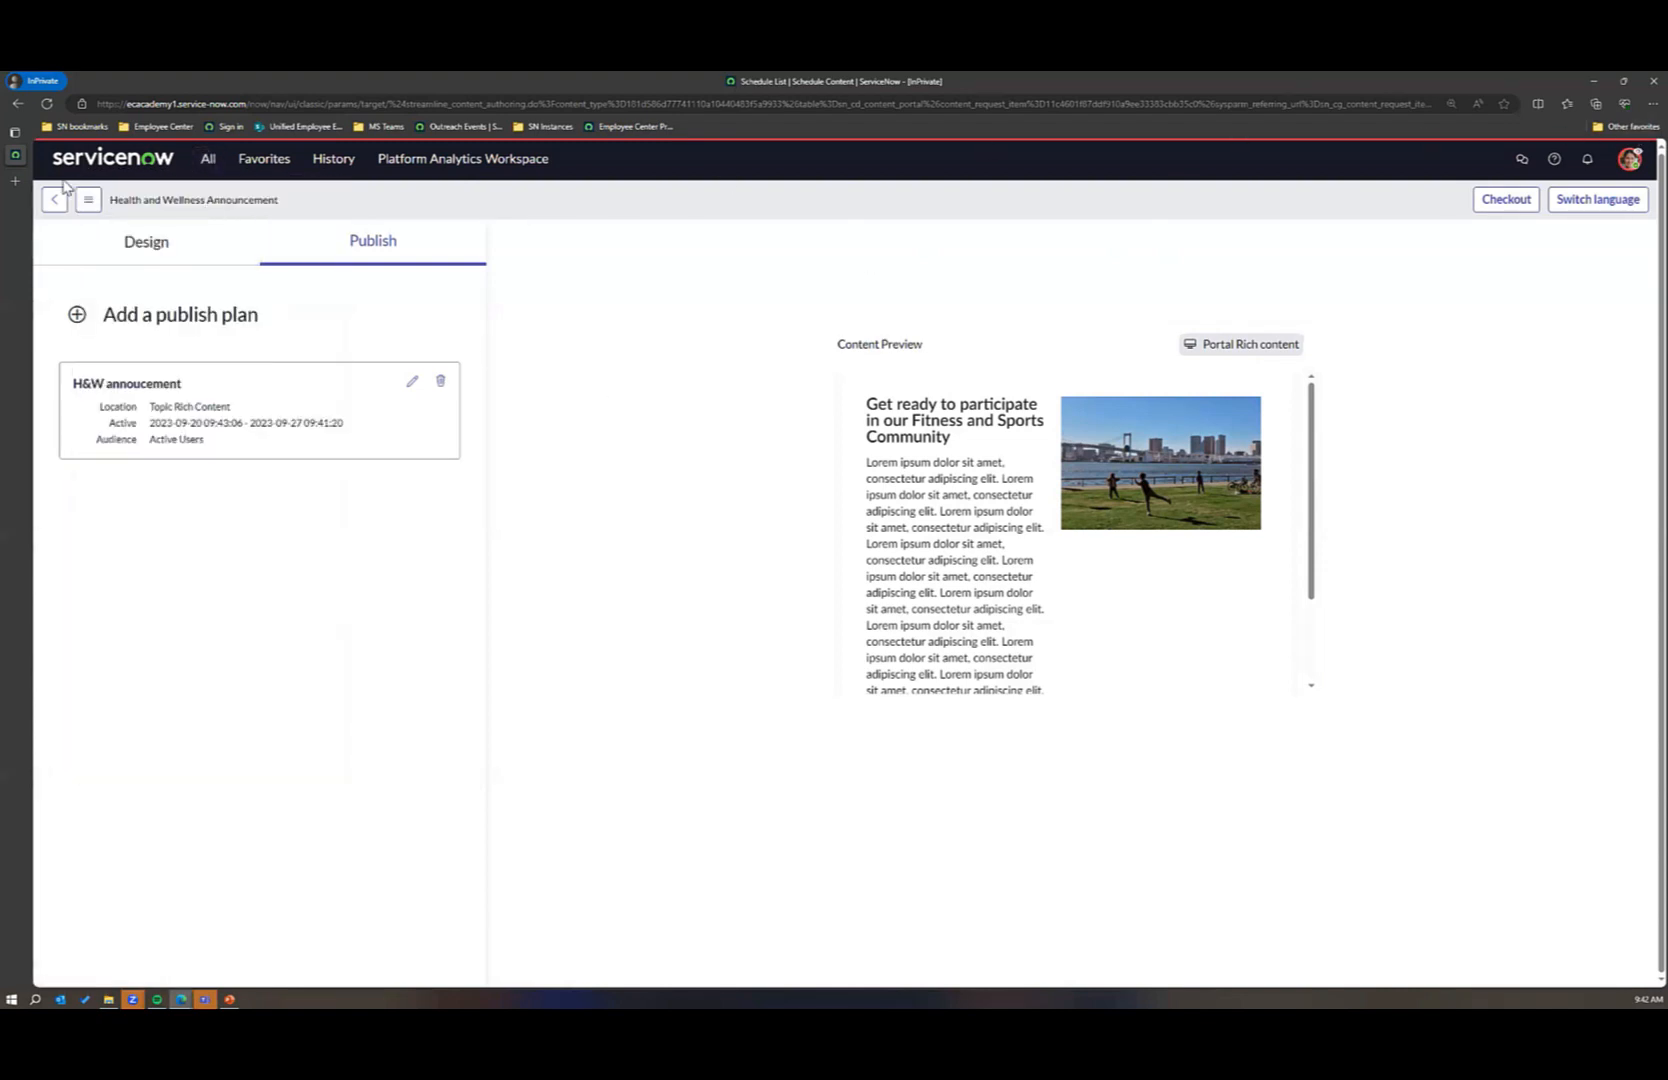
{"action": "left_click", "coordinate": [88, 199]}
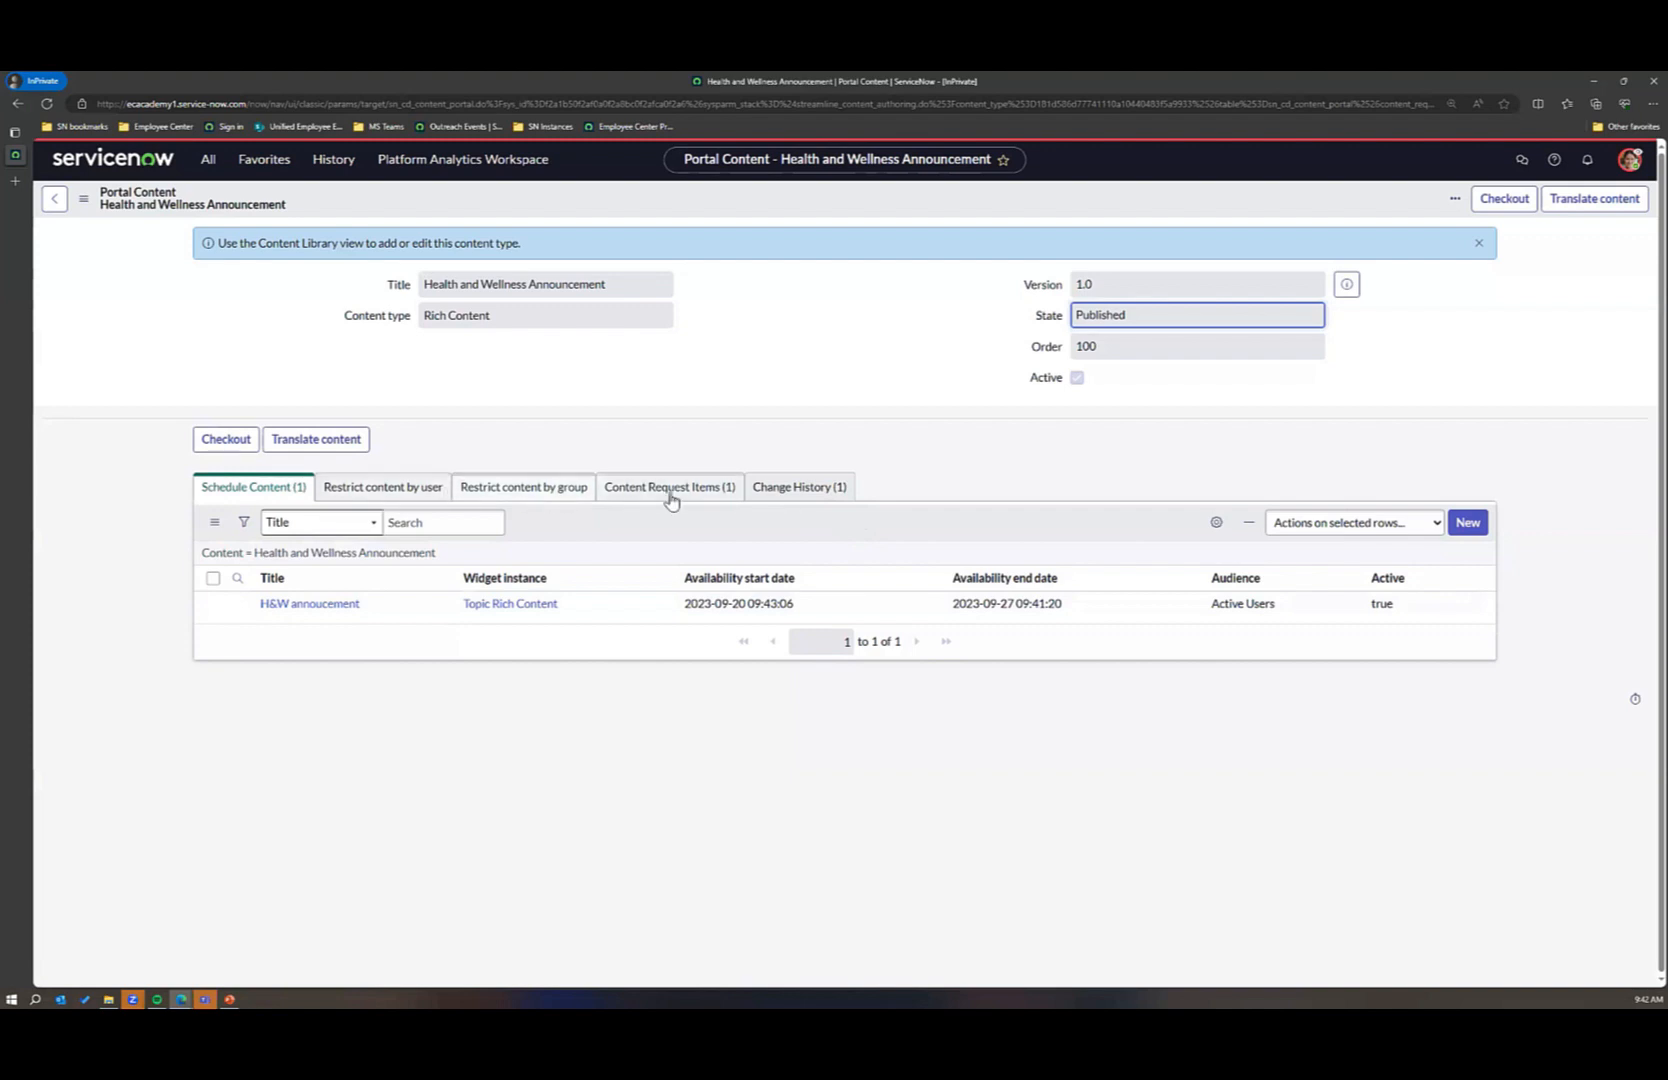
Step: Find the Content Governance requests assigned to the content user and open the Portal - Banner request that is in review
{"action": "left_click", "coordinate": [86, 201]}
{"action": "left_click", "coordinate": [318, 357]}
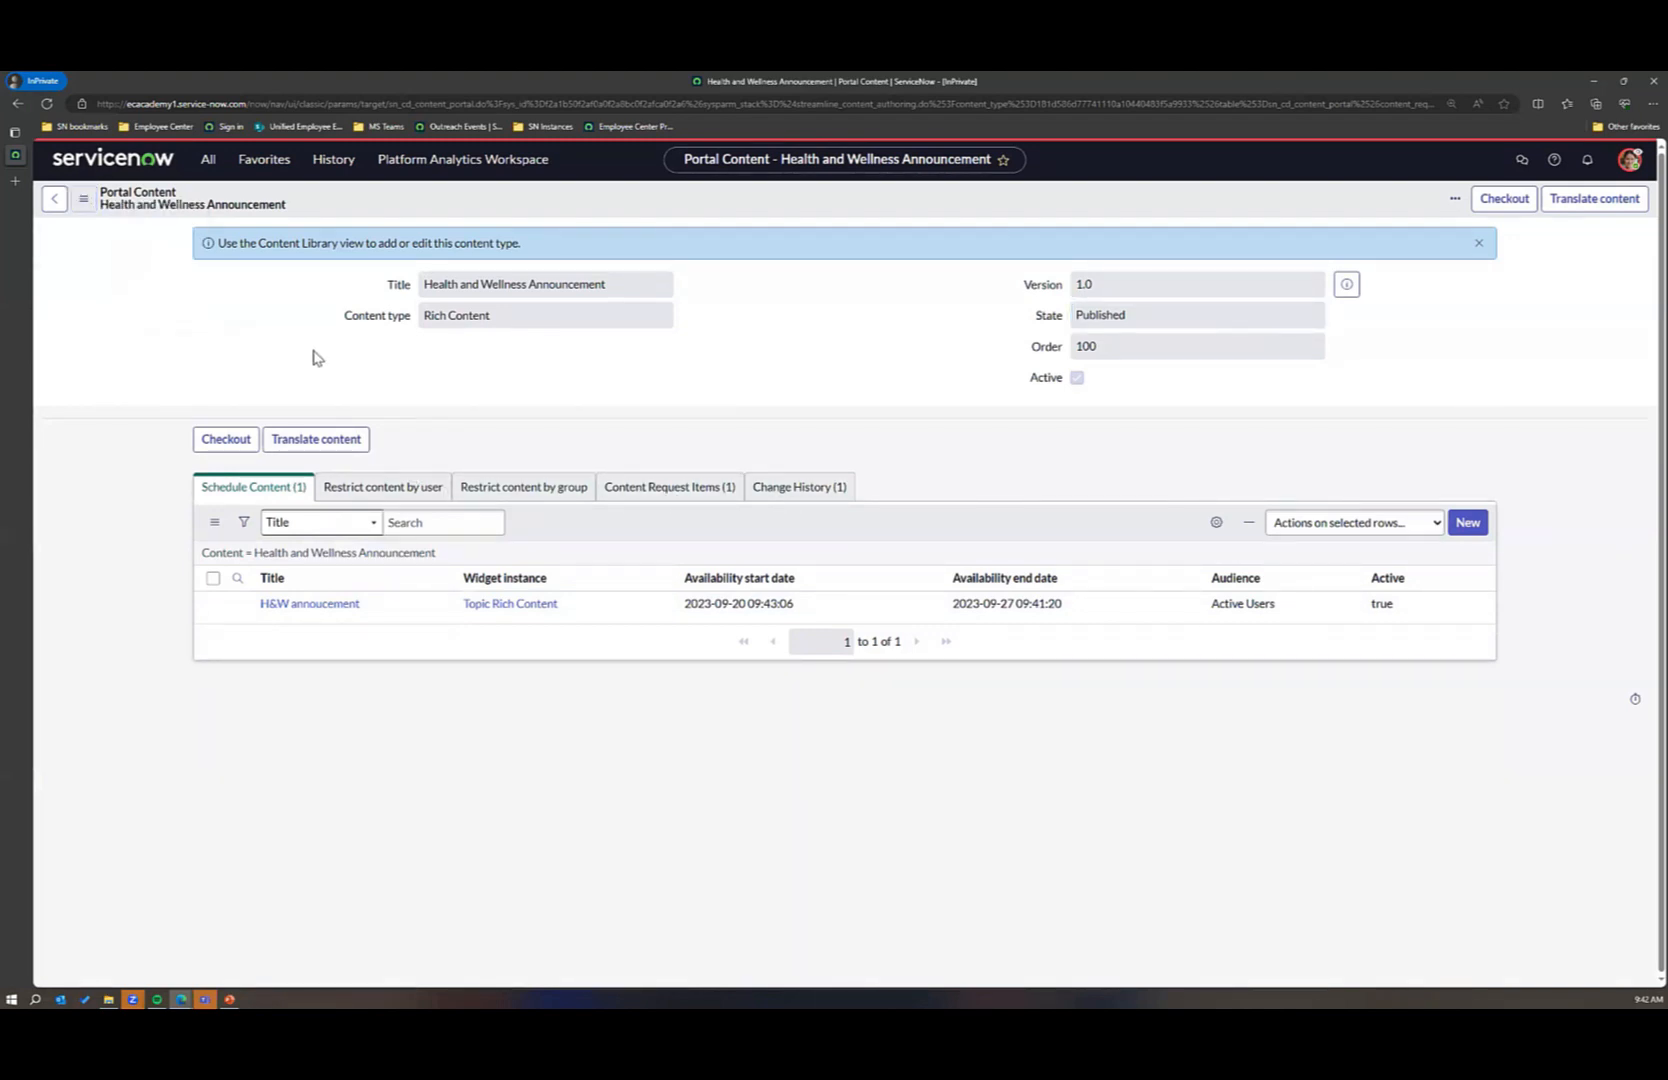
{"action": "left_click", "coordinate": [207, 160]}
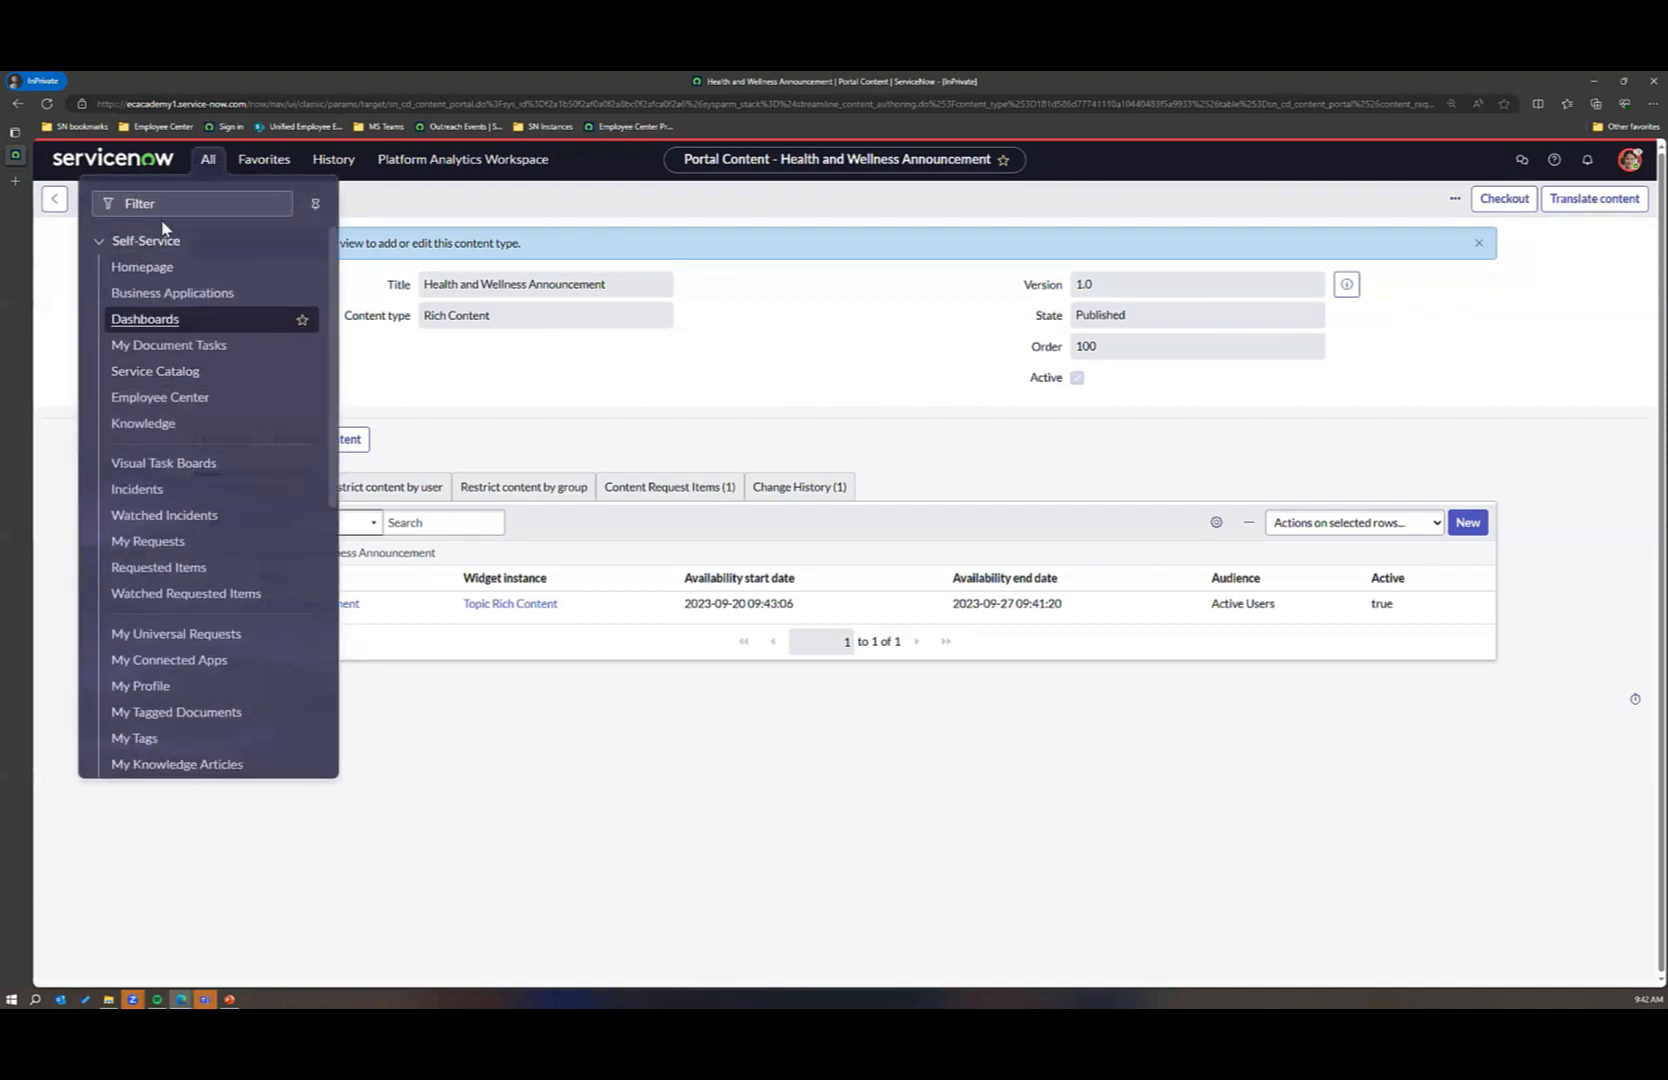
{"action": "type", "text": "cont"}
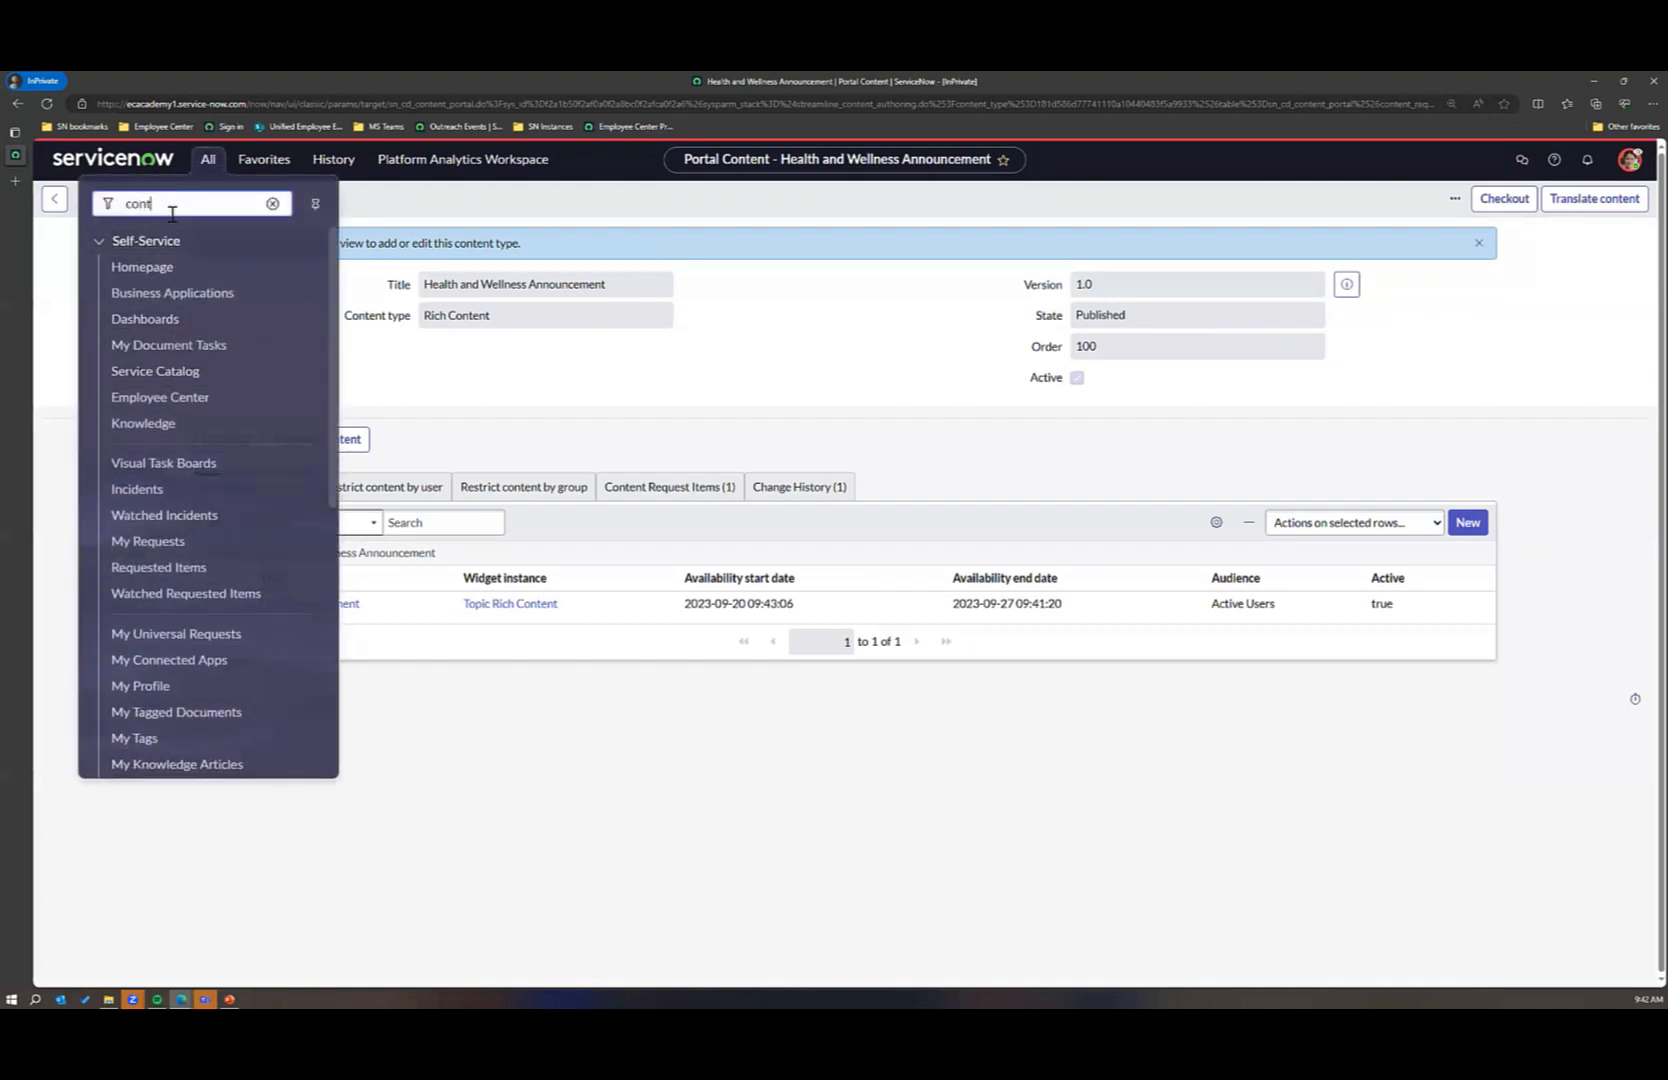
{"action": "type", "text": "ent go"}
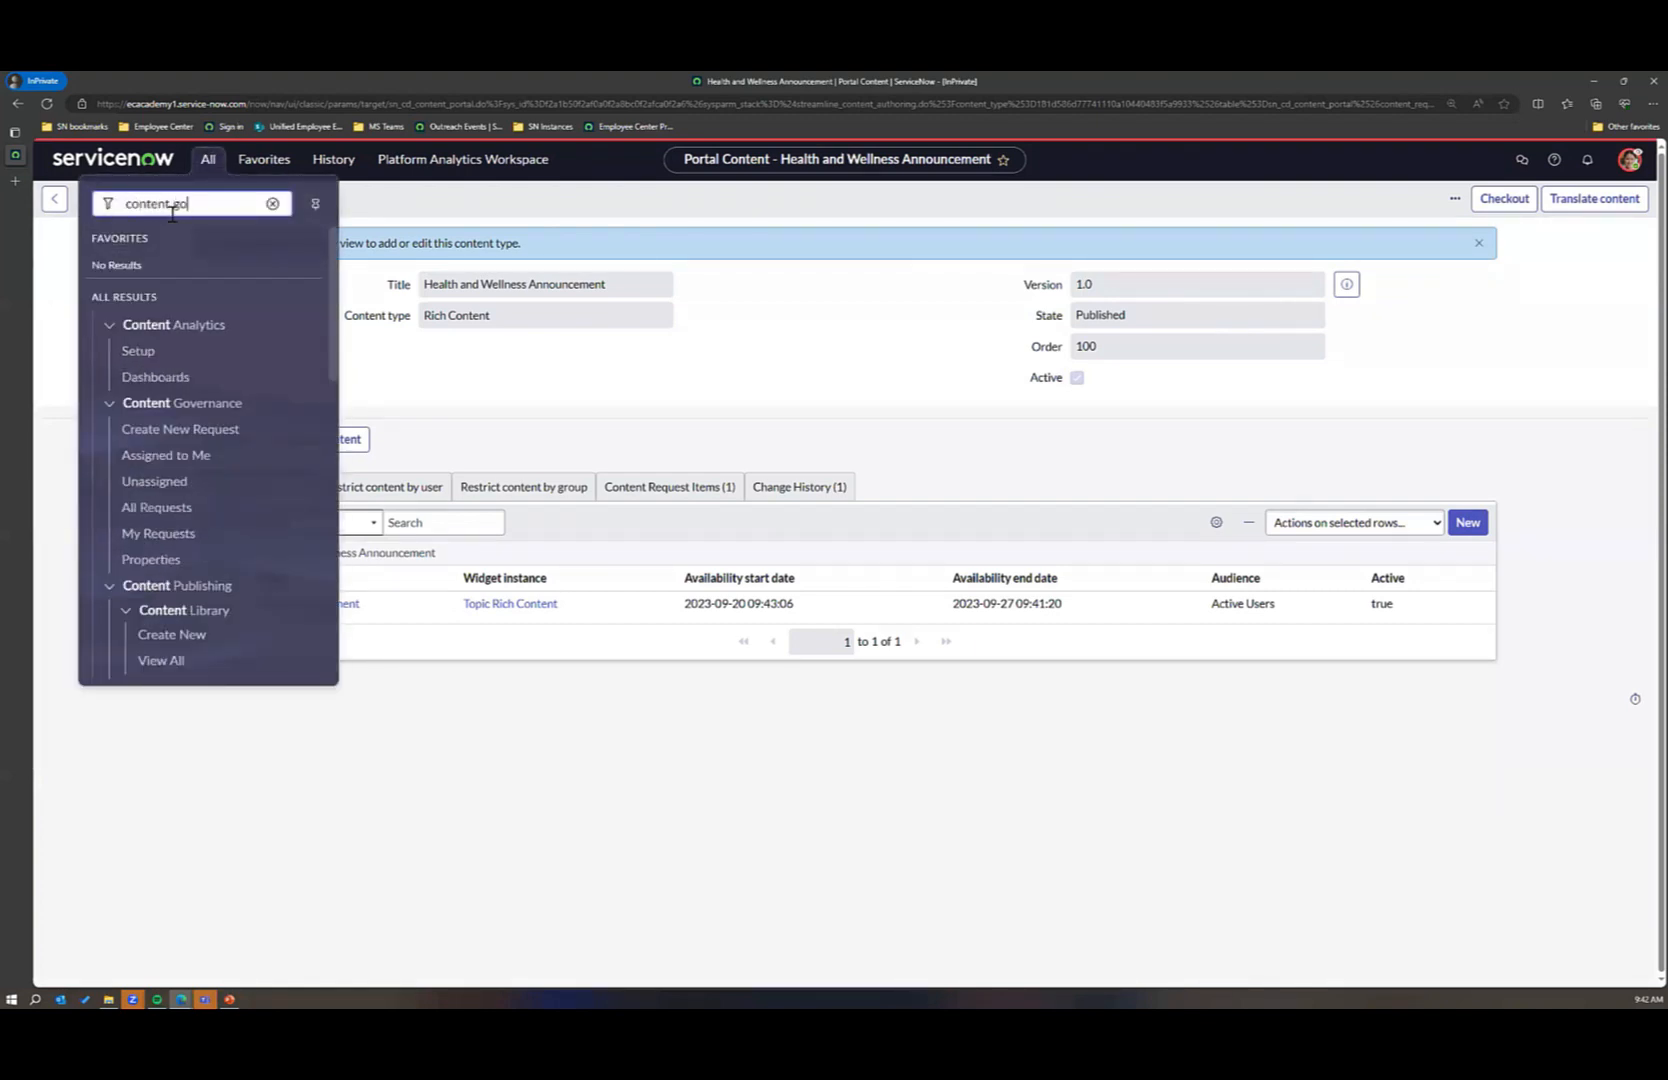
{"action": "type", "text": "vern"}
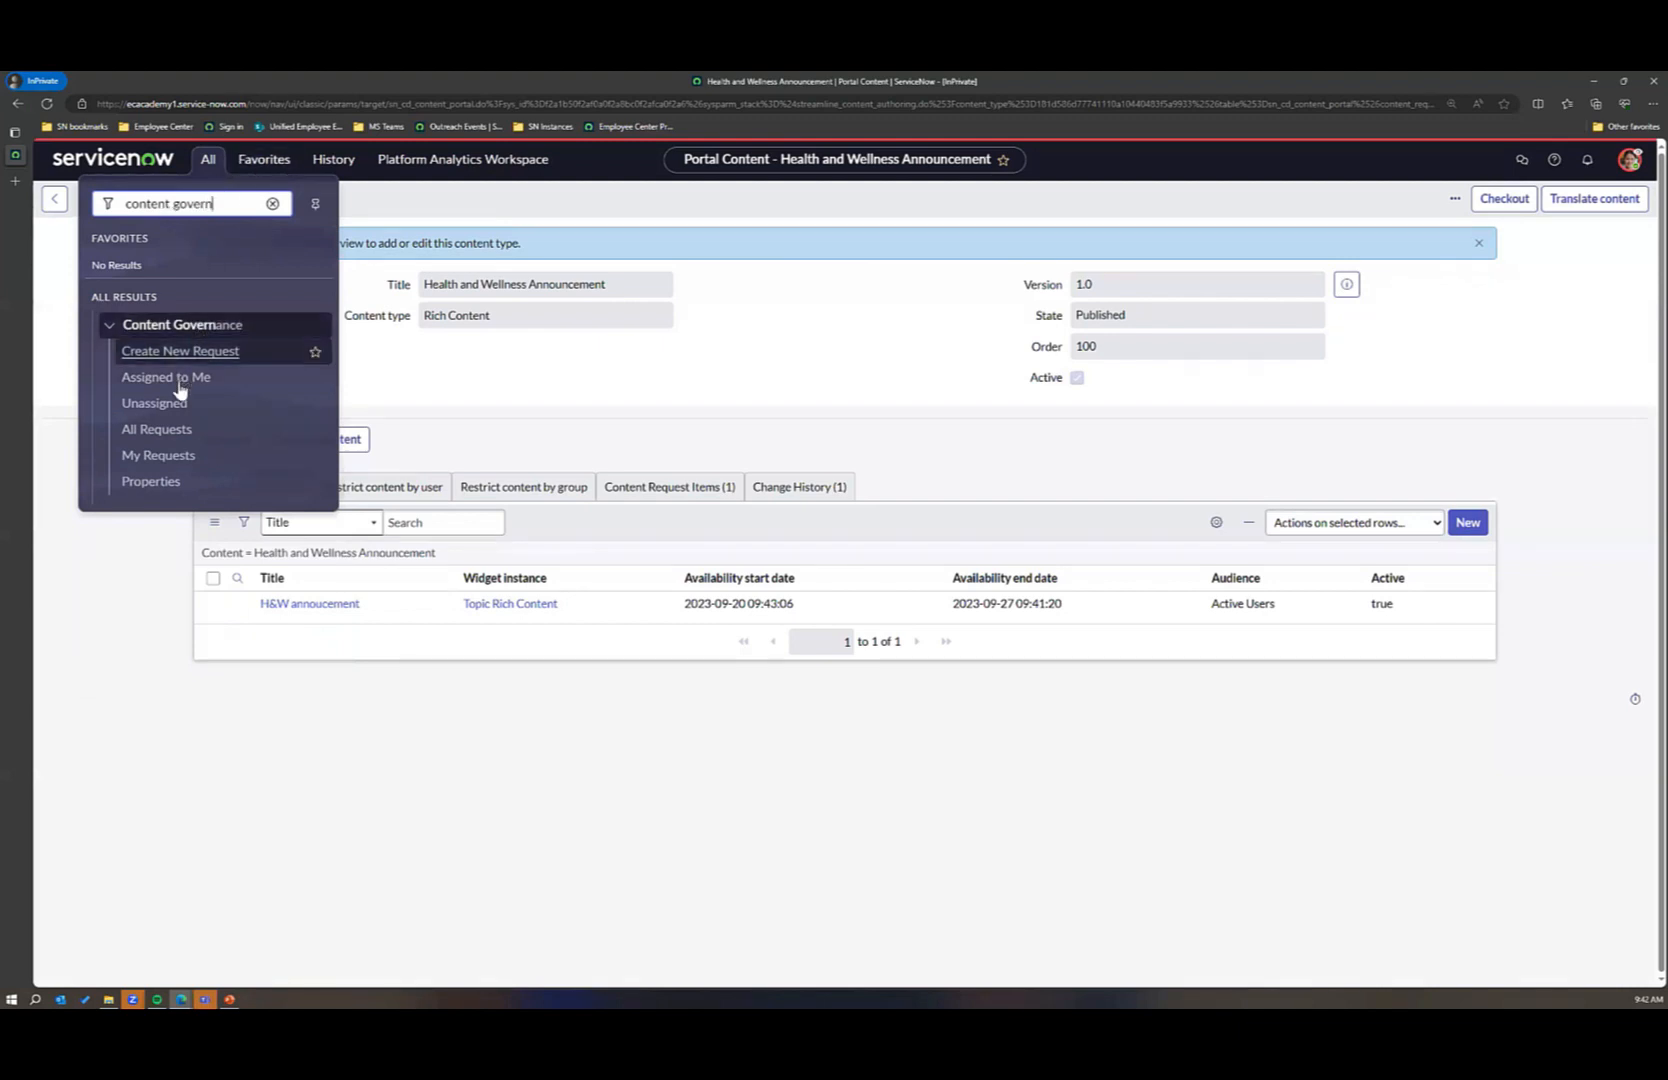
{"action": "left_click", "coordinate": [128, 378]}
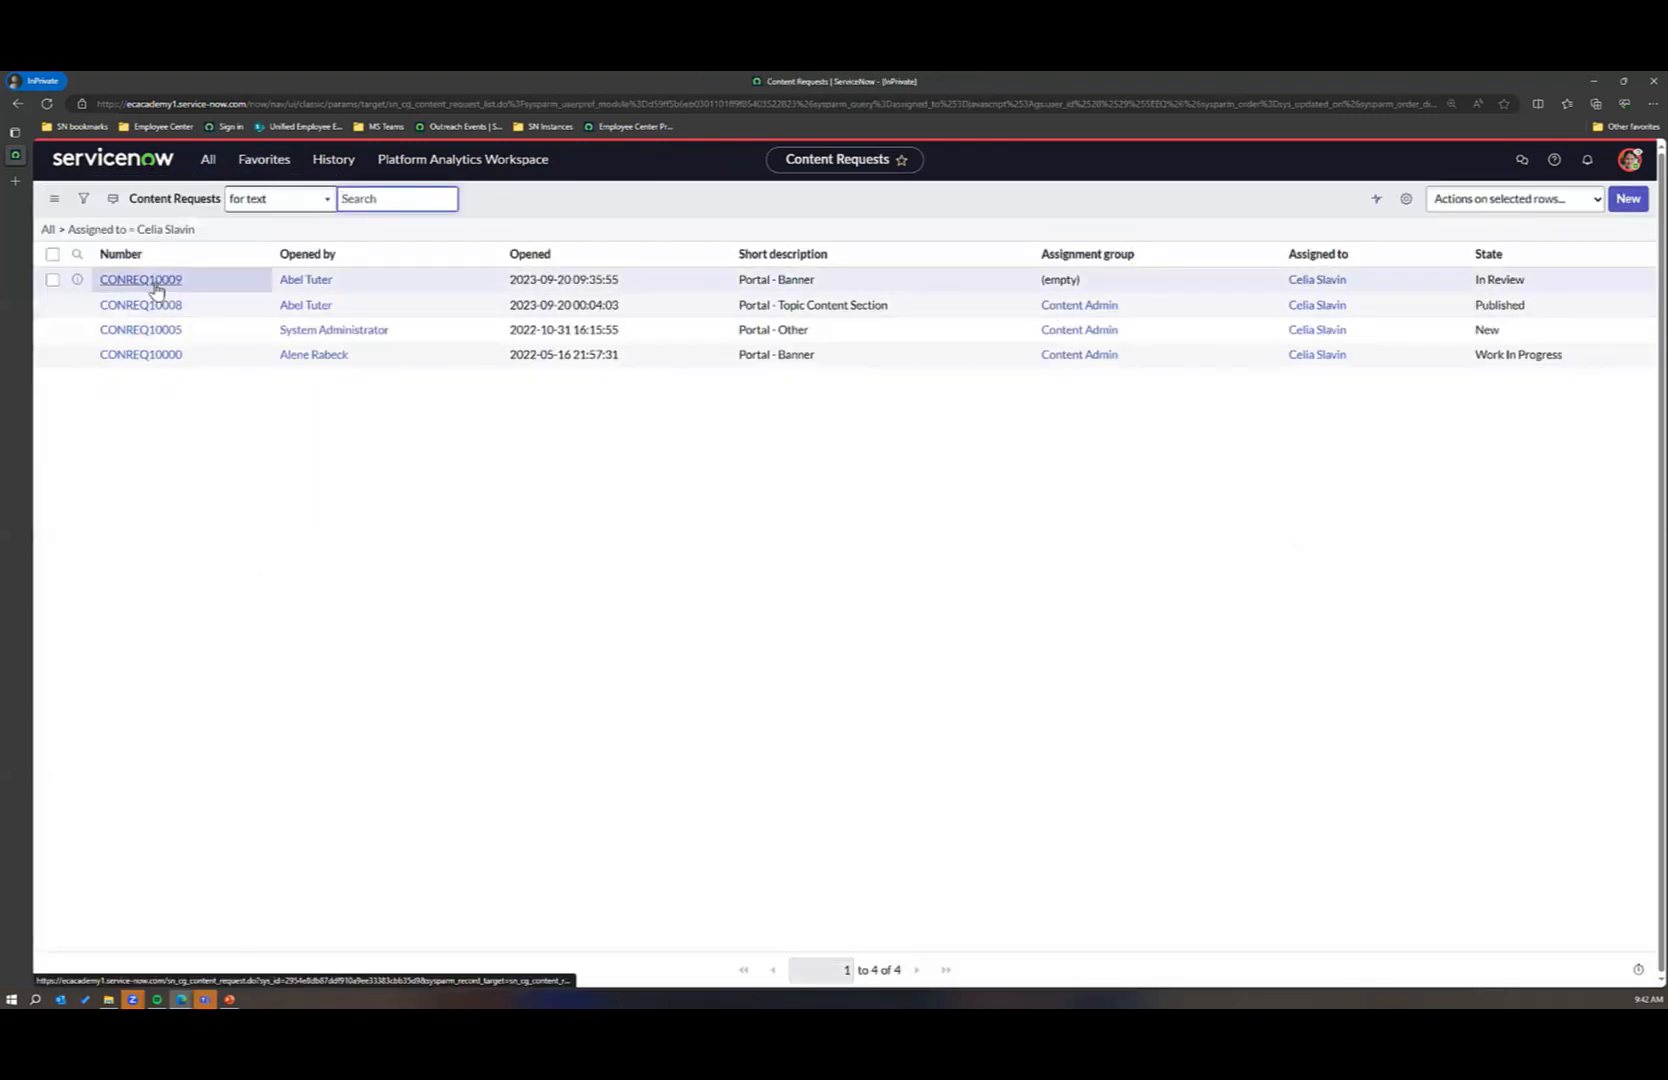
{"action": "left_click", "coordinate": [140, 279]}
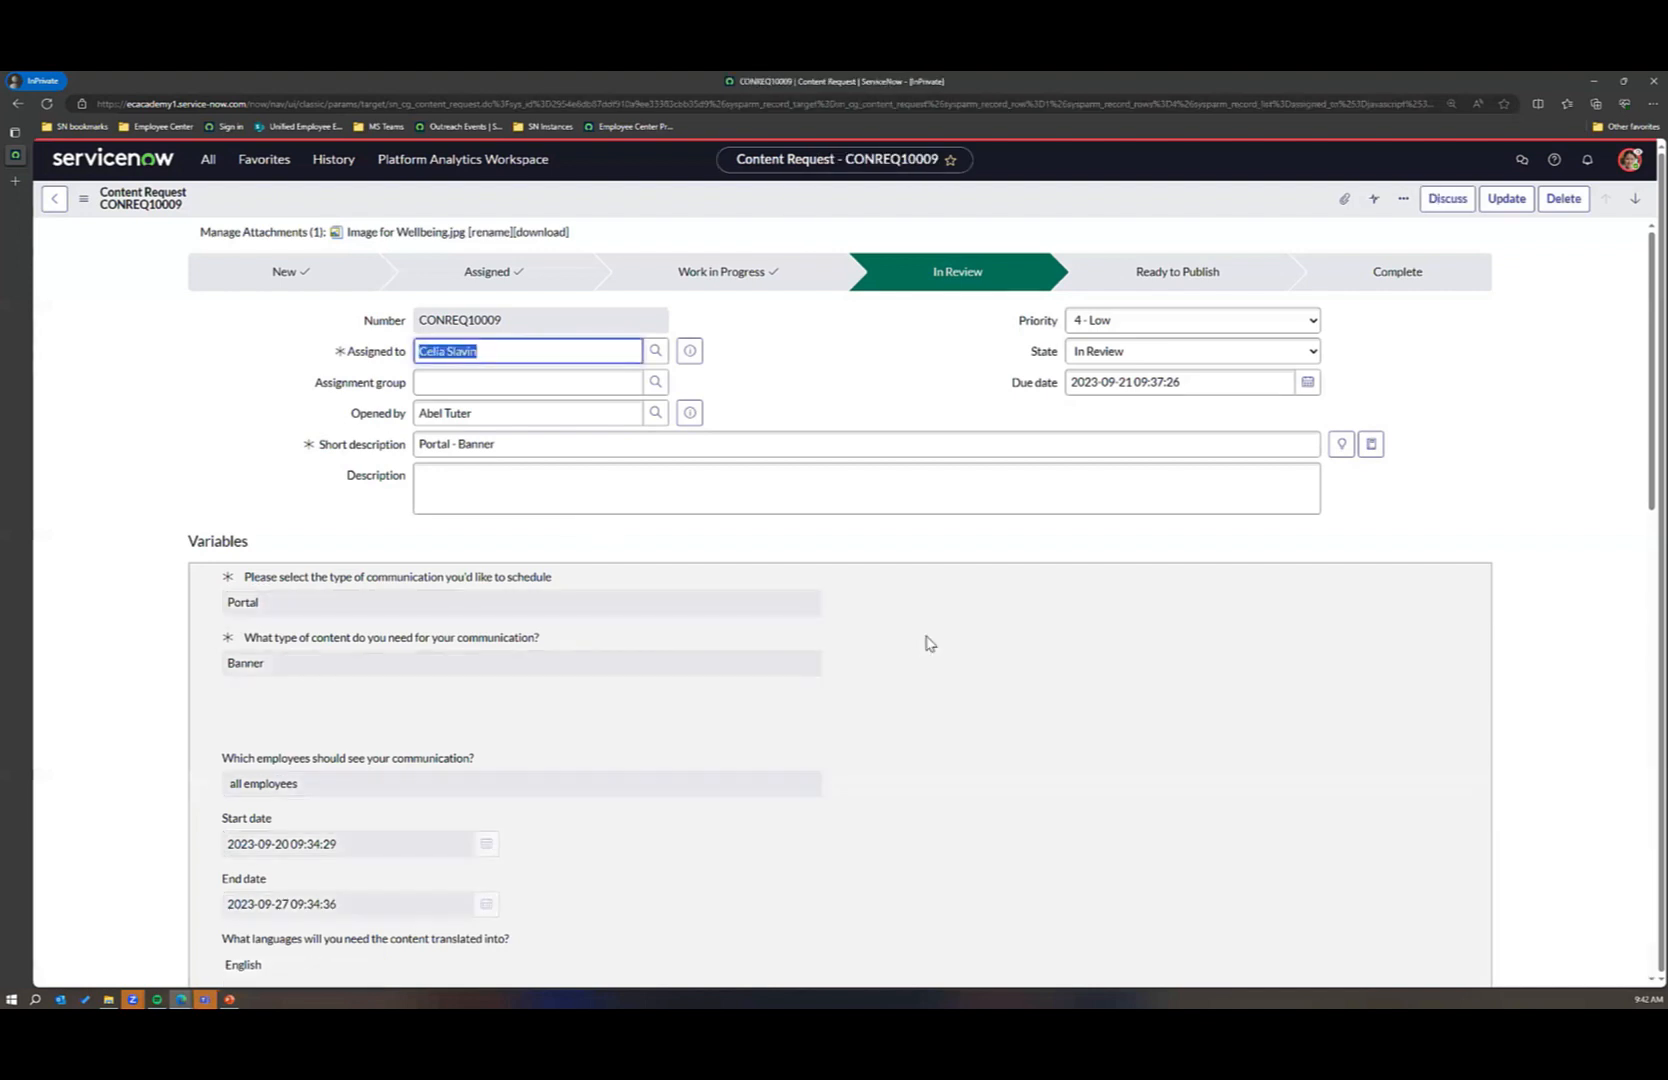
Step: Review the banner request's stage, variables and attached image, and open its related content request item
{"action": "scroll", "coordinate": [926, 637], "scroll_direction": "down", "scroll_amount": 5}
{"action": "scroll", "coordinate": [925, 635], "scroll_direction": "up", "scroll_amount": 3}
{"action": "scroll", "coordinate": [926, 635], "scroll_direction": "down", "scroll_amount": 10}
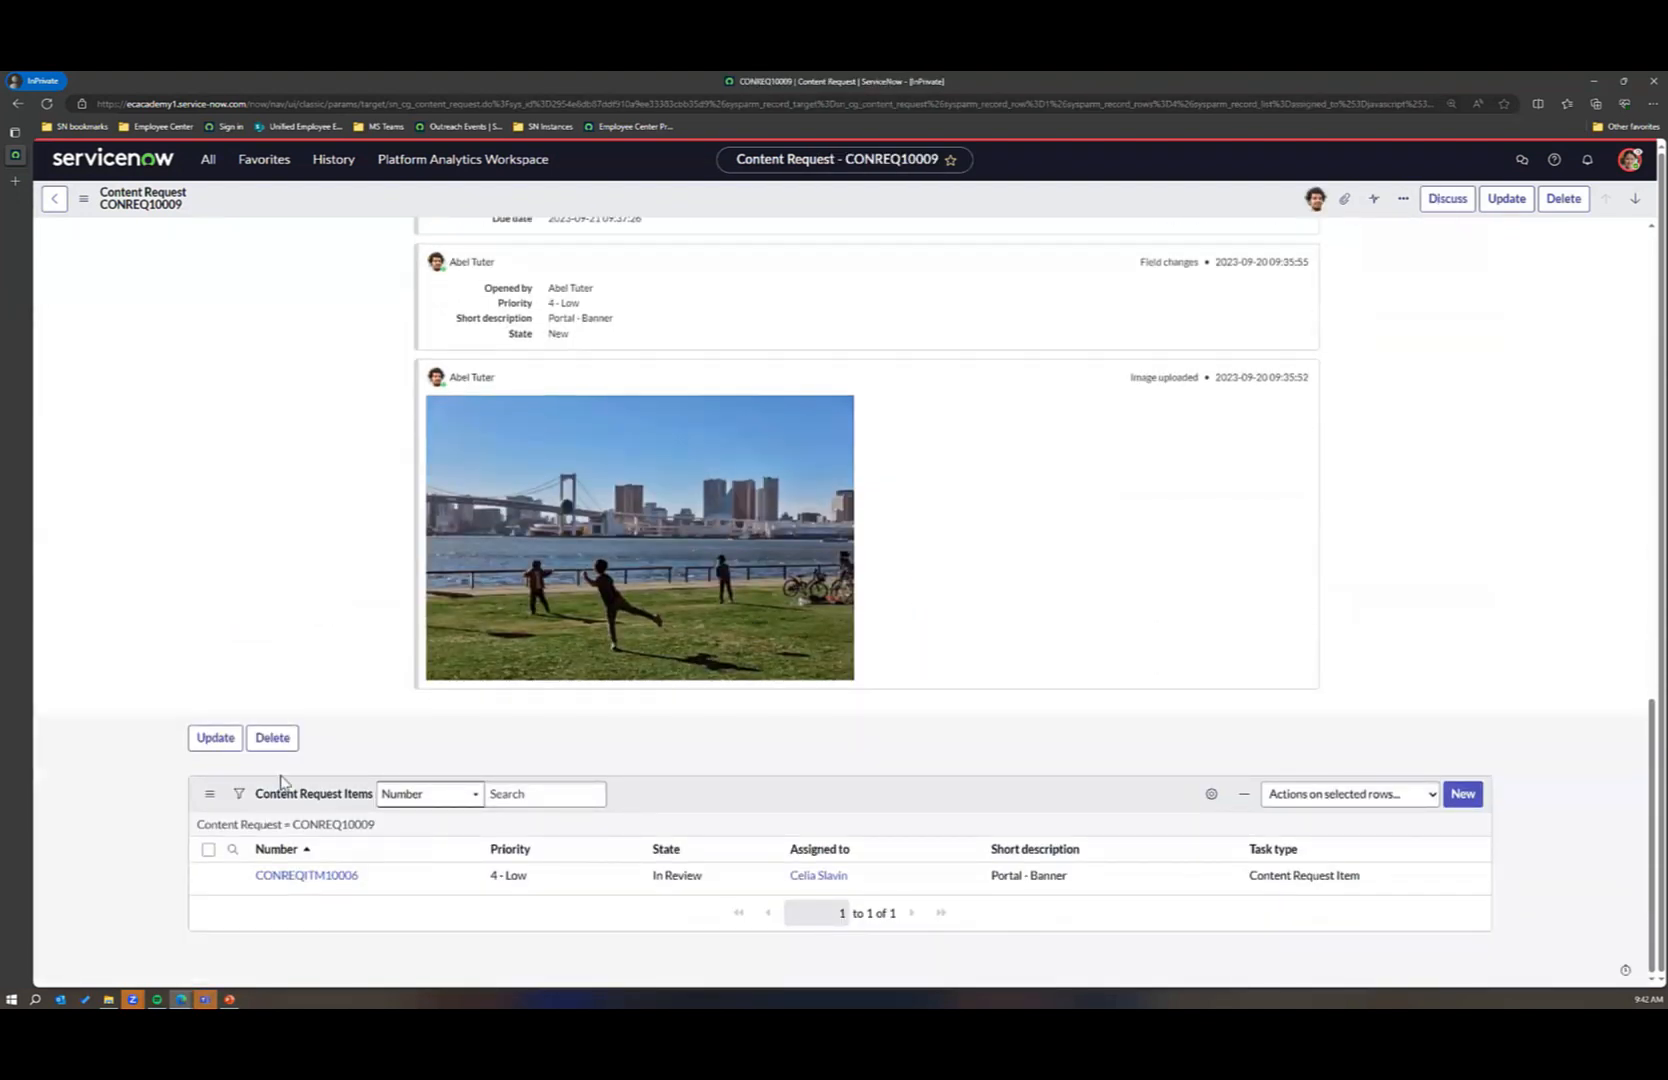
{"action": "scroll", "coordinate": [1046, 607], "scroll_direction": "up", "scroll_amount": 15}
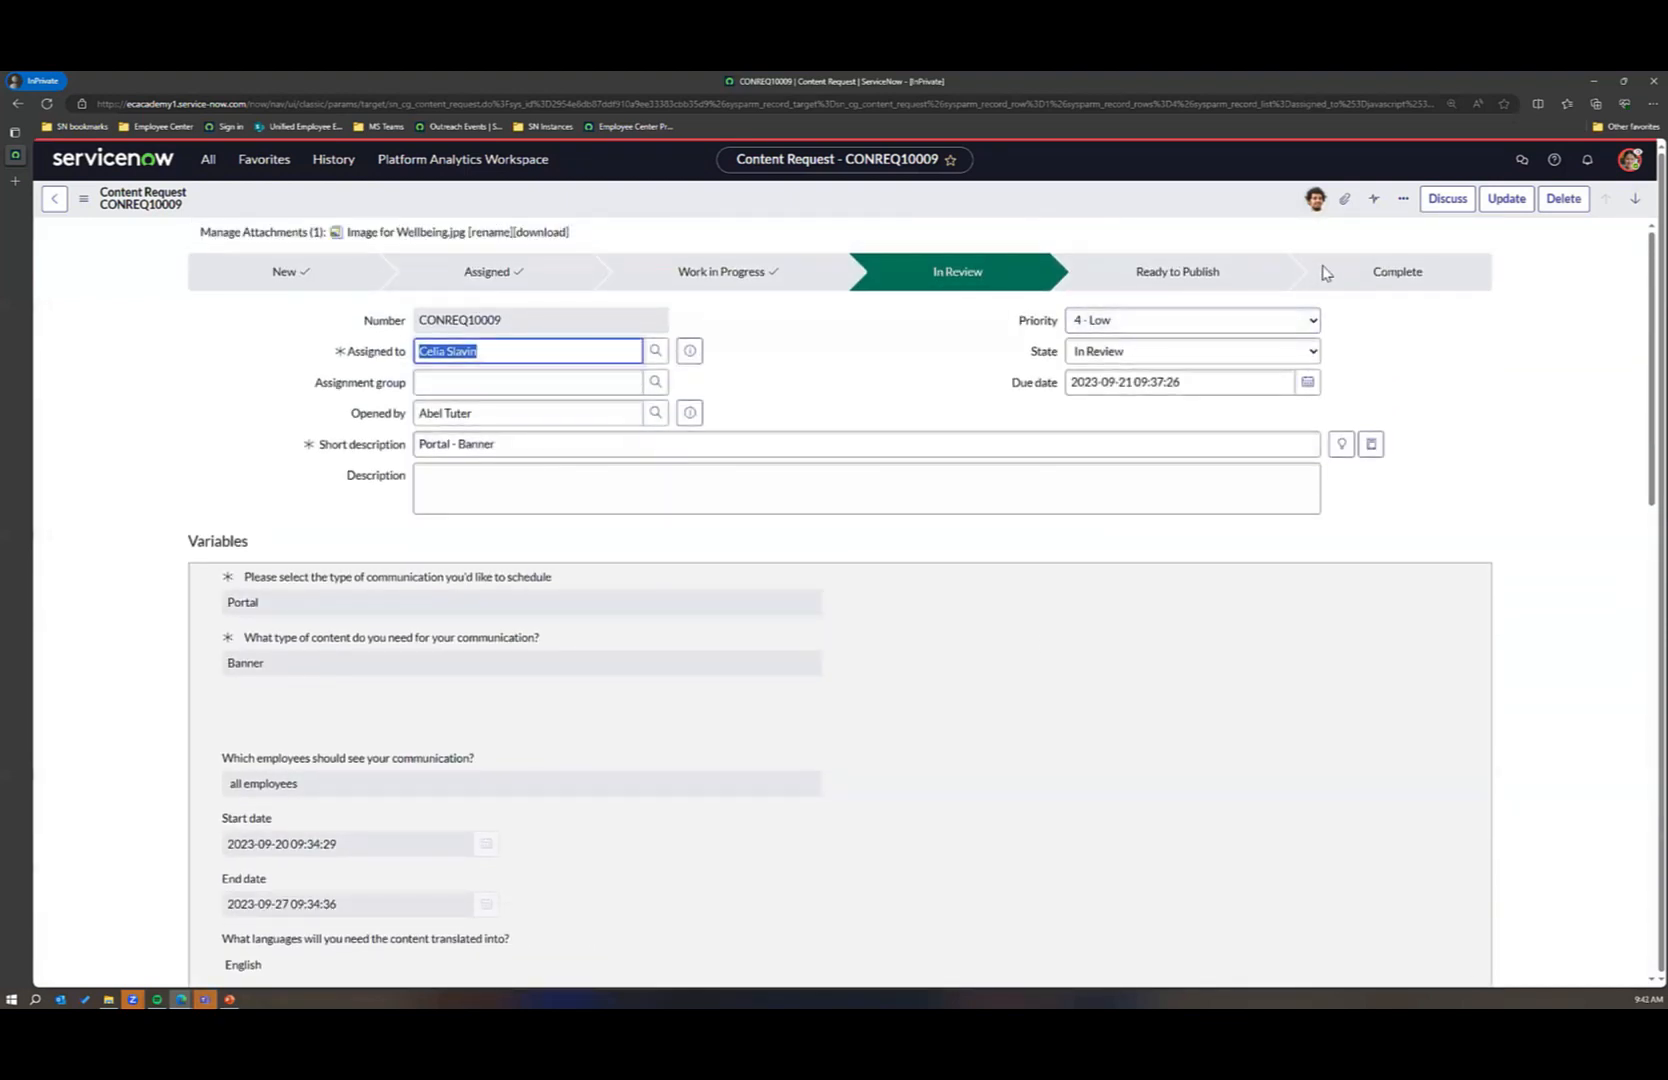
{"action": "scroll", "coordinate": [826, 445], "scroll_direction": "down", "scroll_amount": 15}
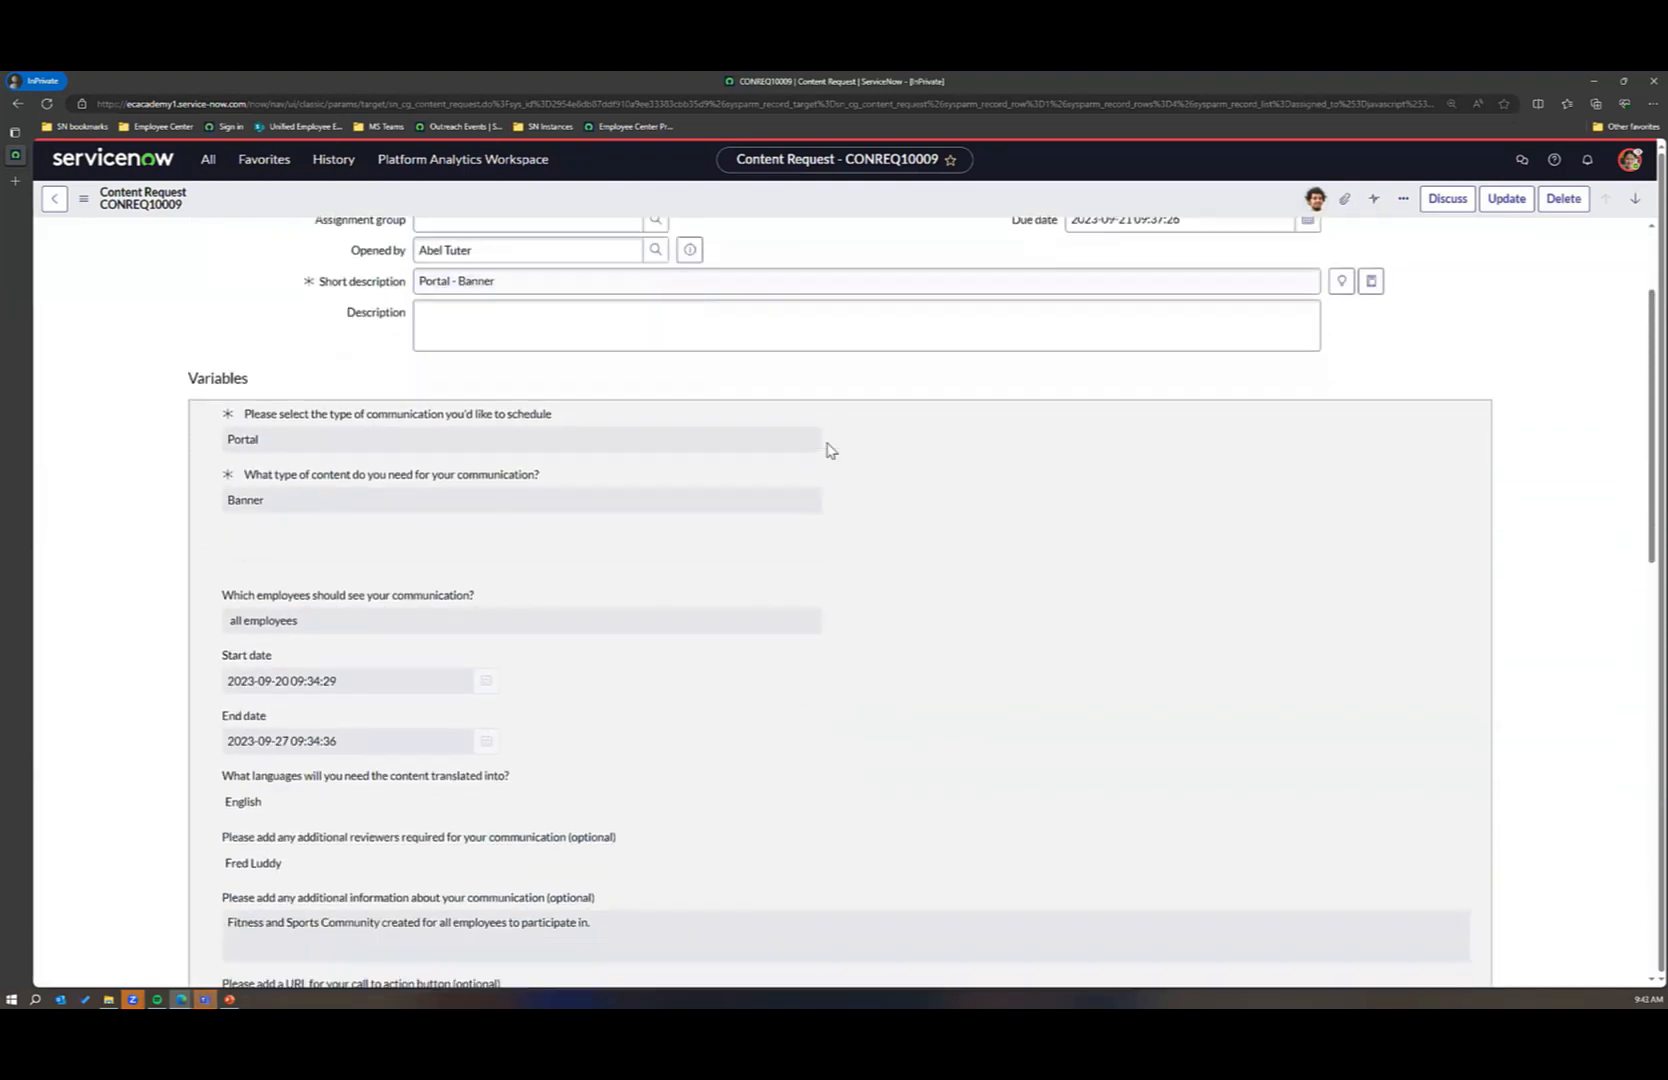
{"action": "scroll", "coordinate": [826, 447], "scroll_direction": "down", "scroll_amount": 3}
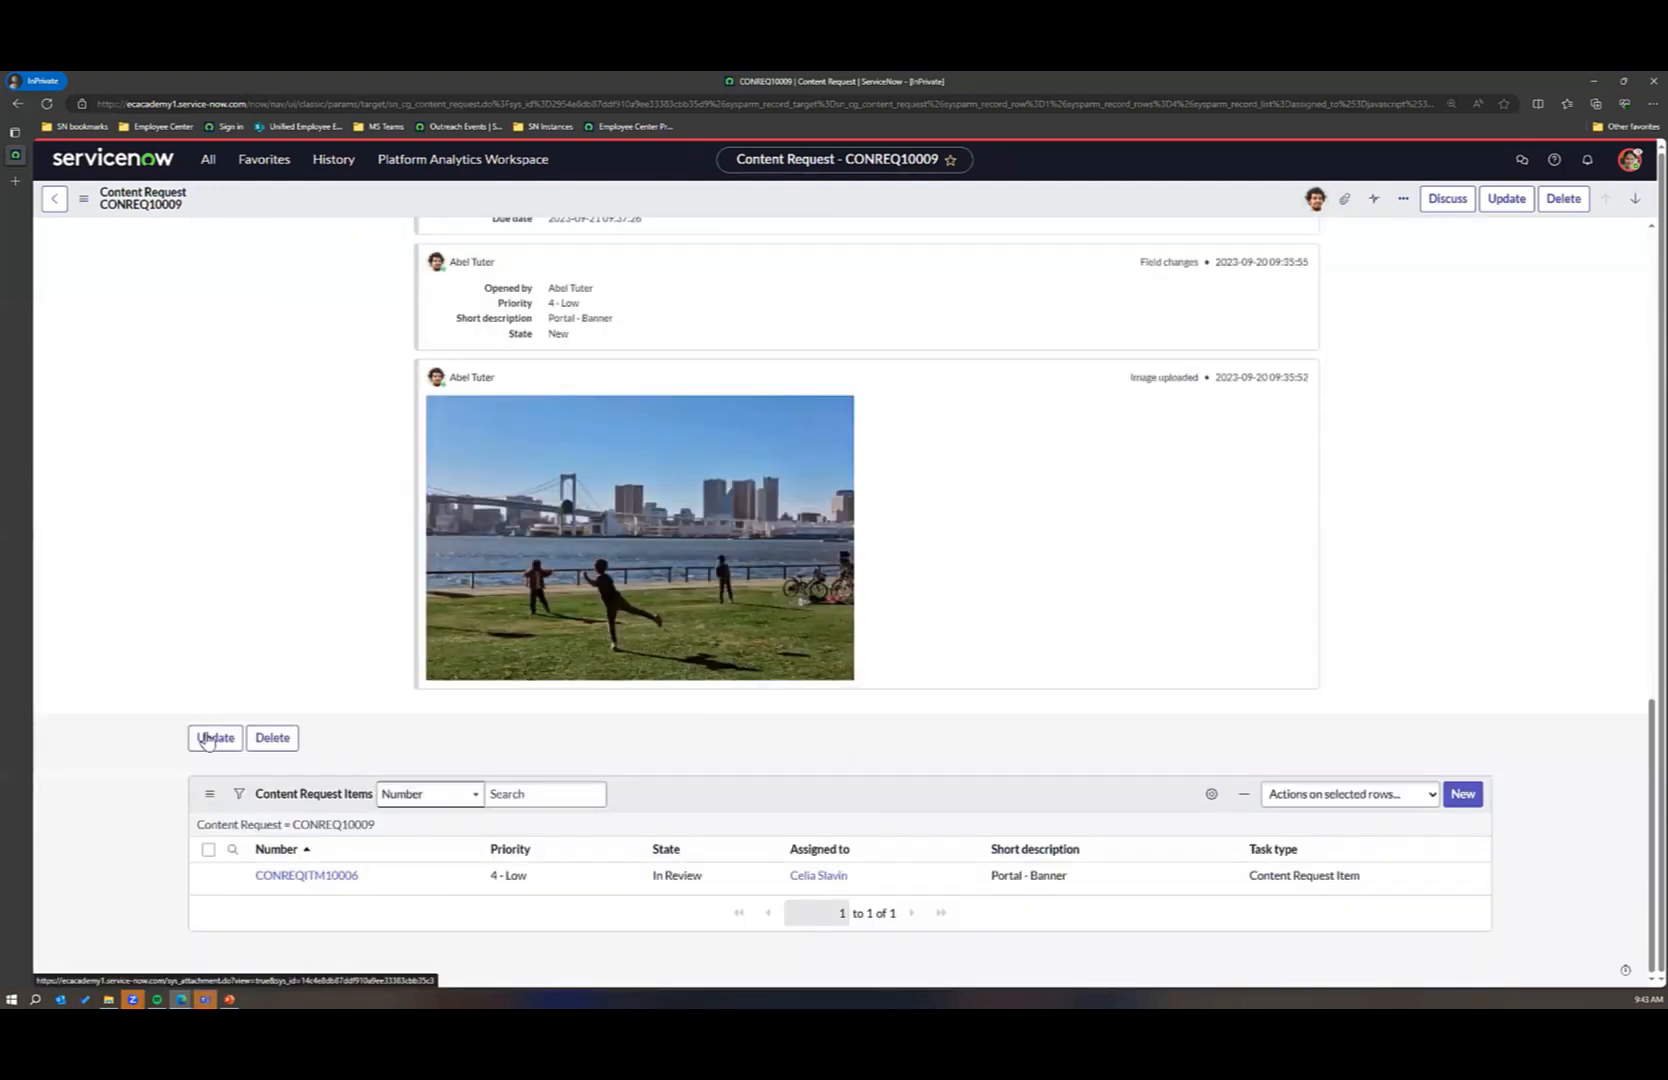
{"action": "left_click", "coordinate": [302, 870]}
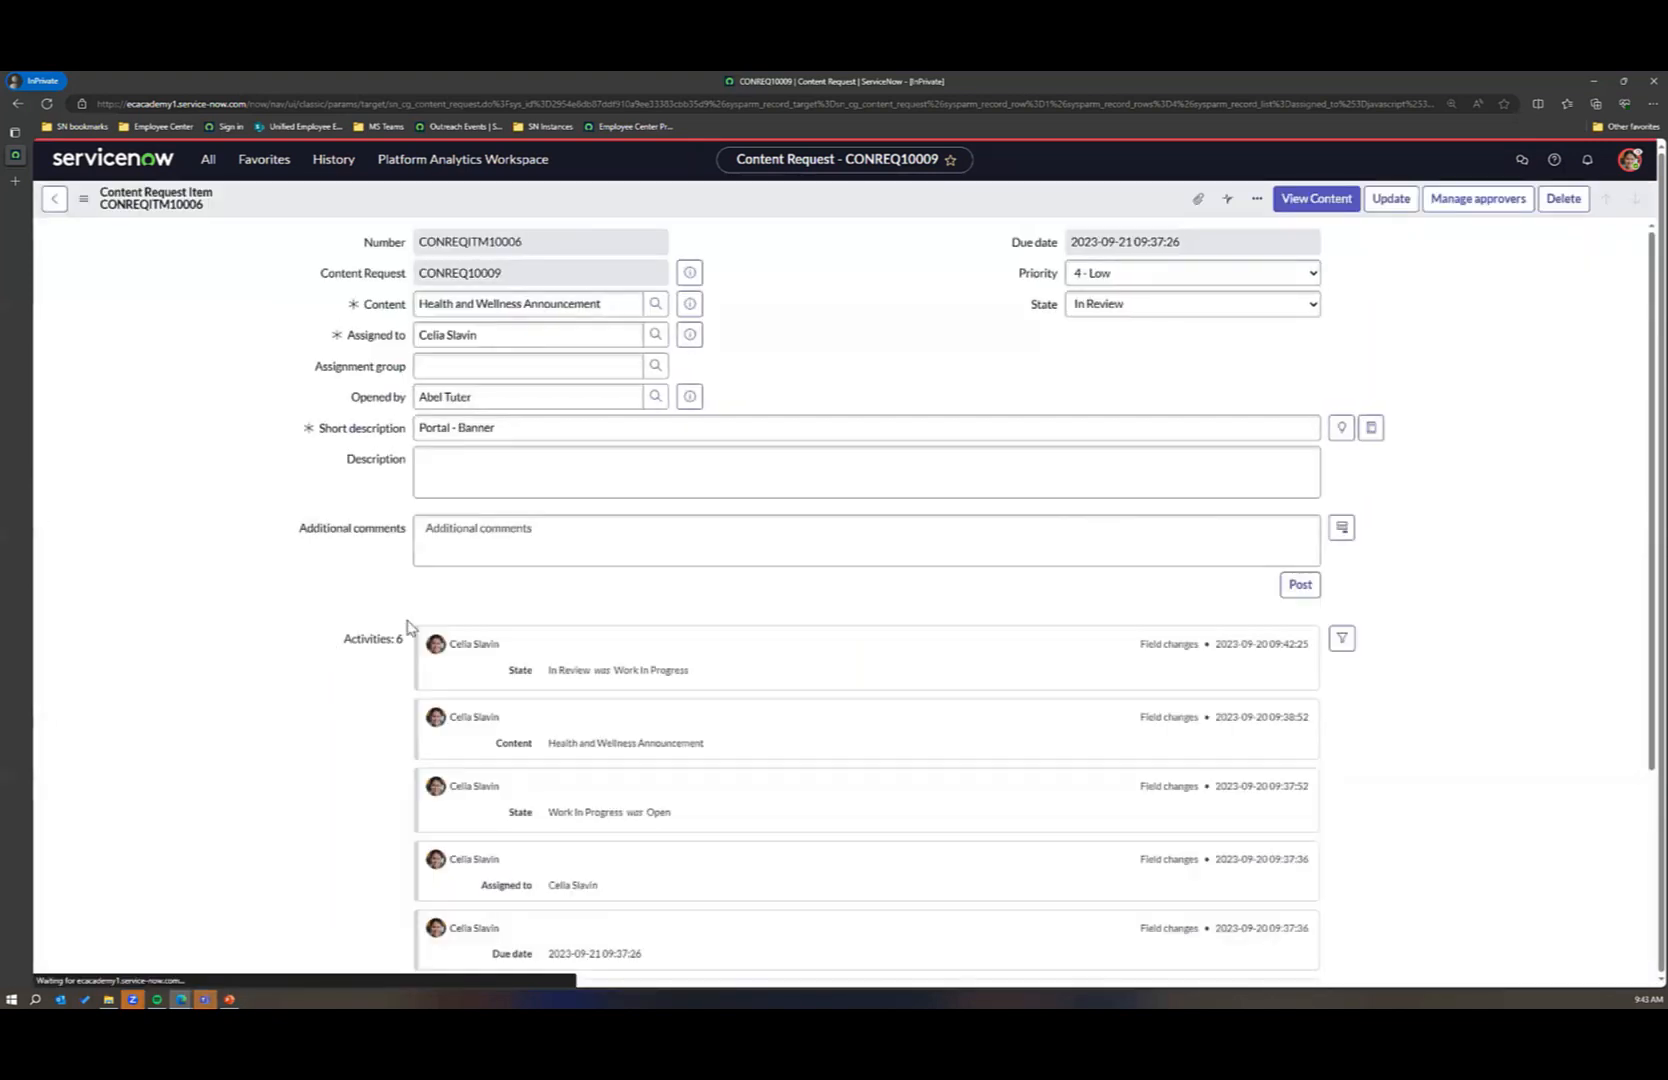
Step: Inspect the content request item's approver management options without changing them, and view its list of approvers
{"action": "scroll", "coordinate": [683, 587], "scroll_direction": "down", "scroll_amount": 1}
{"action": "scroll", "coordinate": [683, 587], "scroll_direction": "down", "scroll_amount": 3}
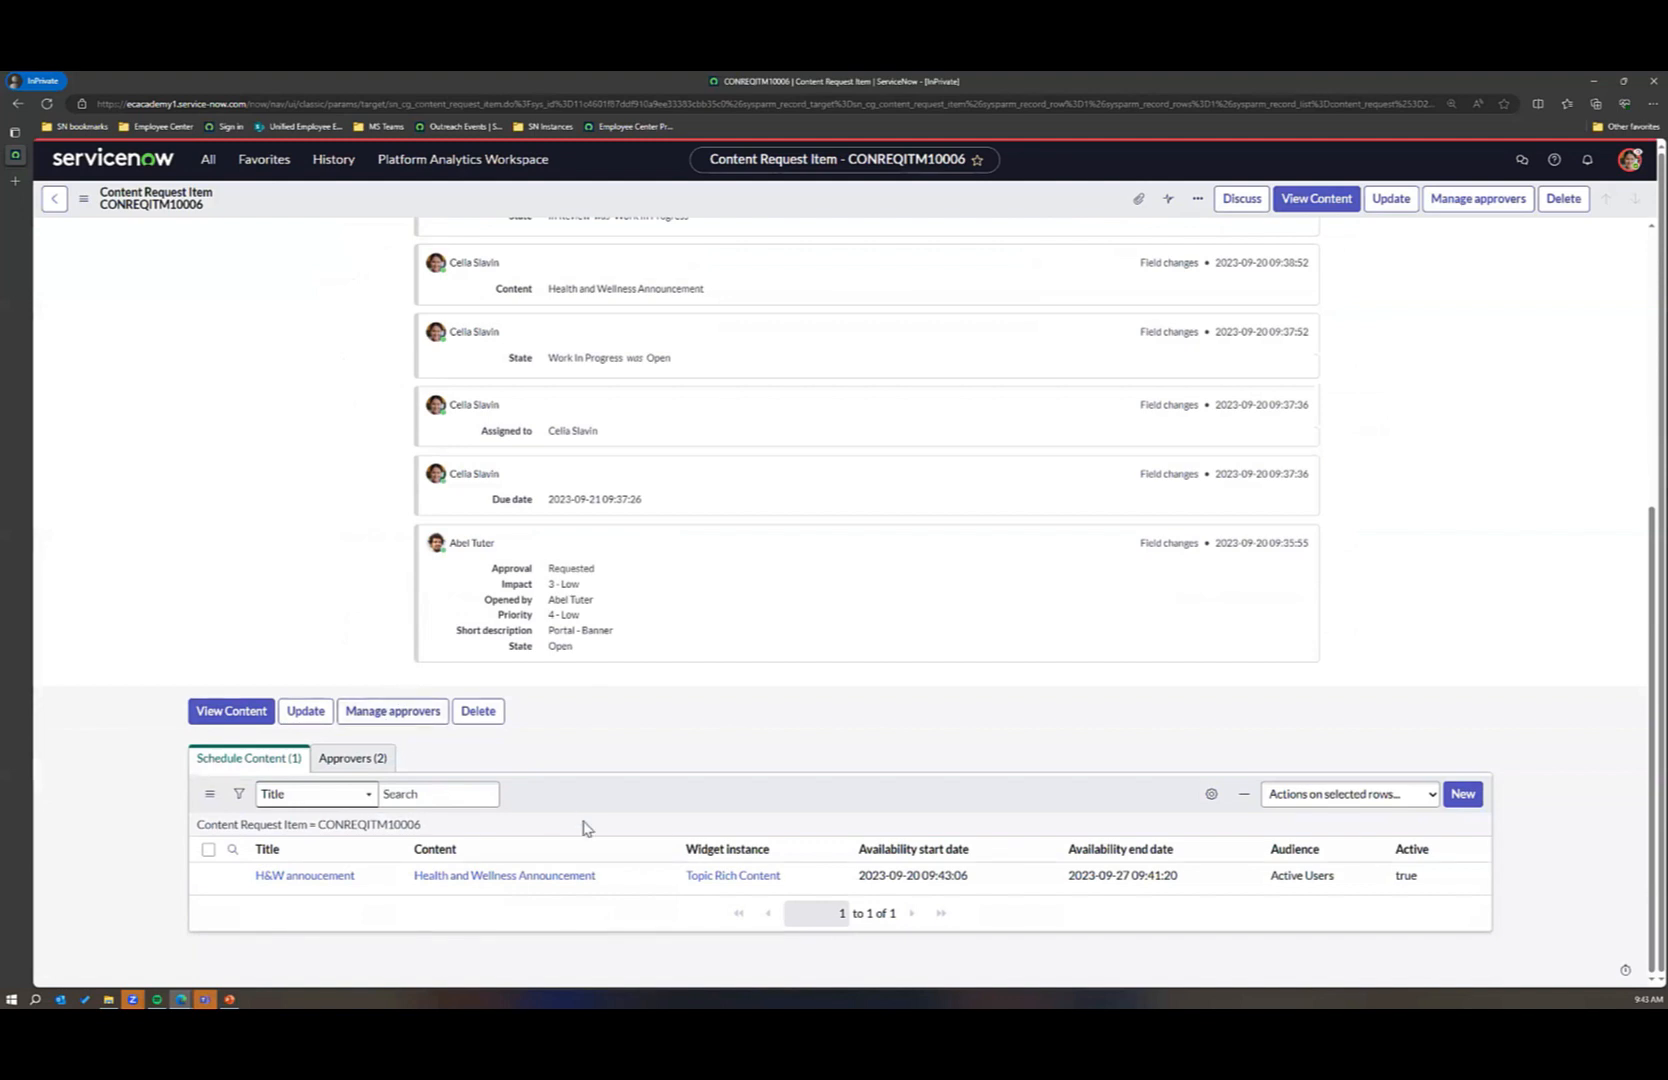
{"action": "left_click", "coordinate": [405, 714]}
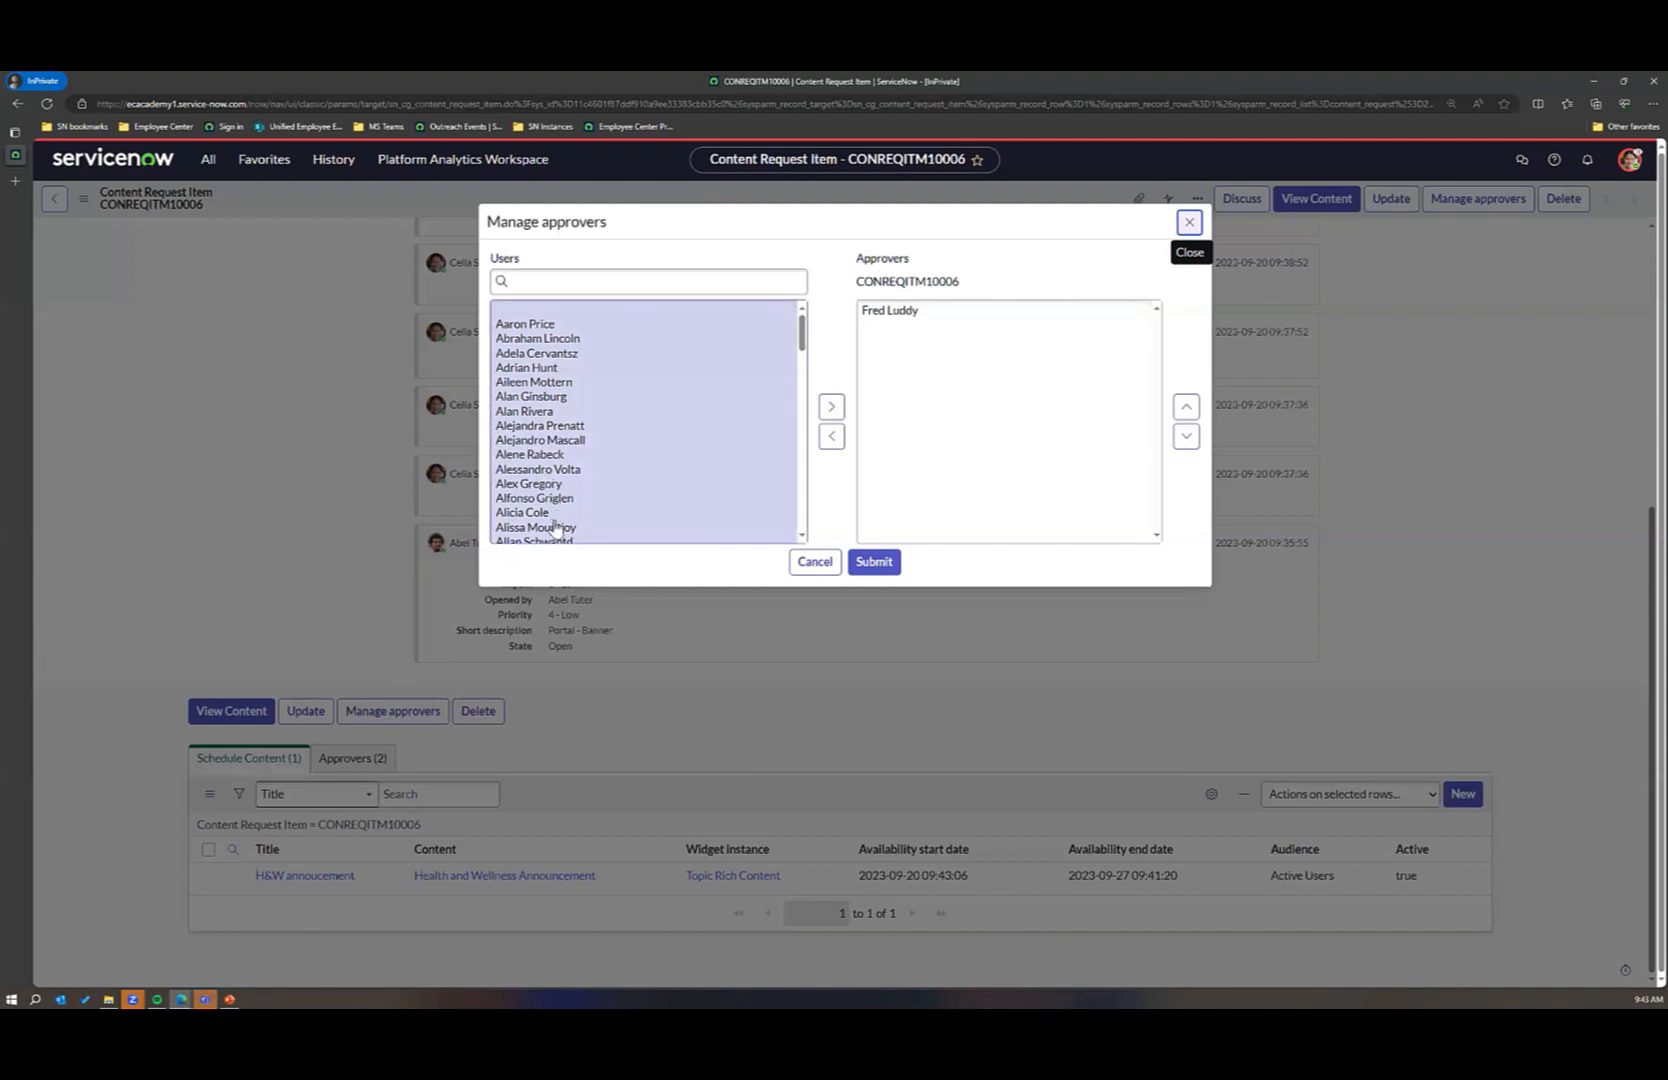
{"action": "left_click", "coordinate": [815, 561]}
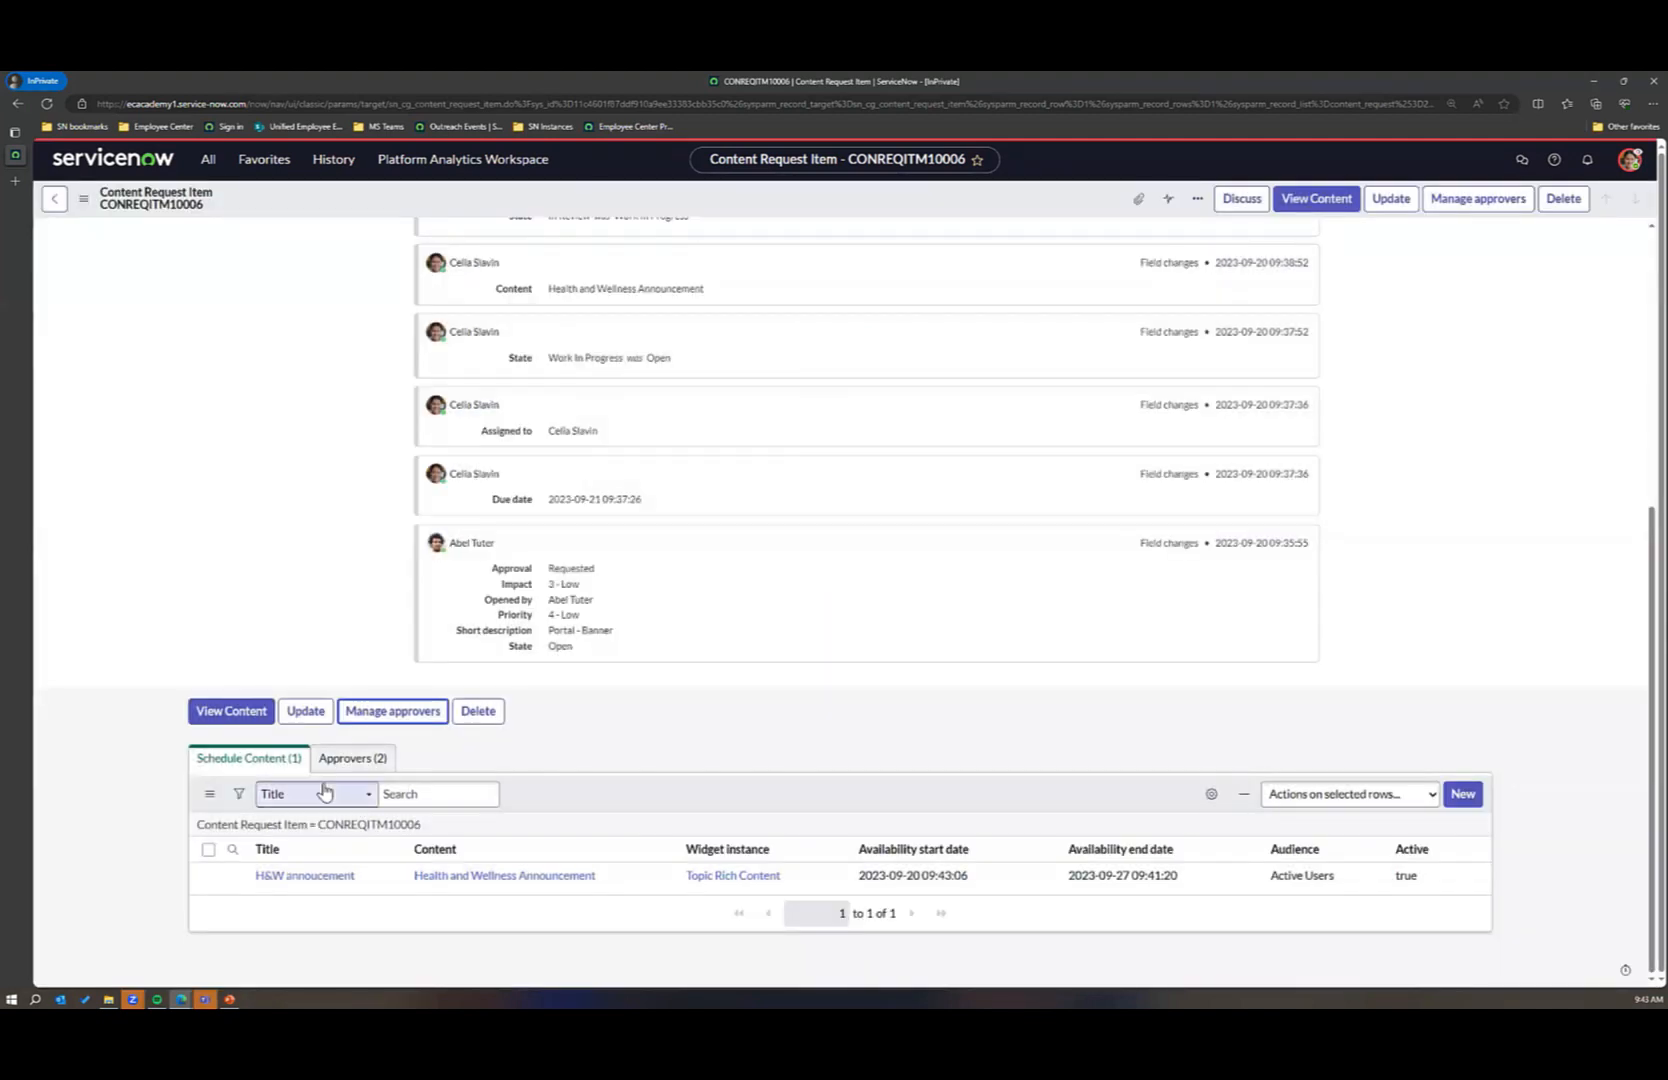
{"action": "left_click", "coordinate": [352, 760]}
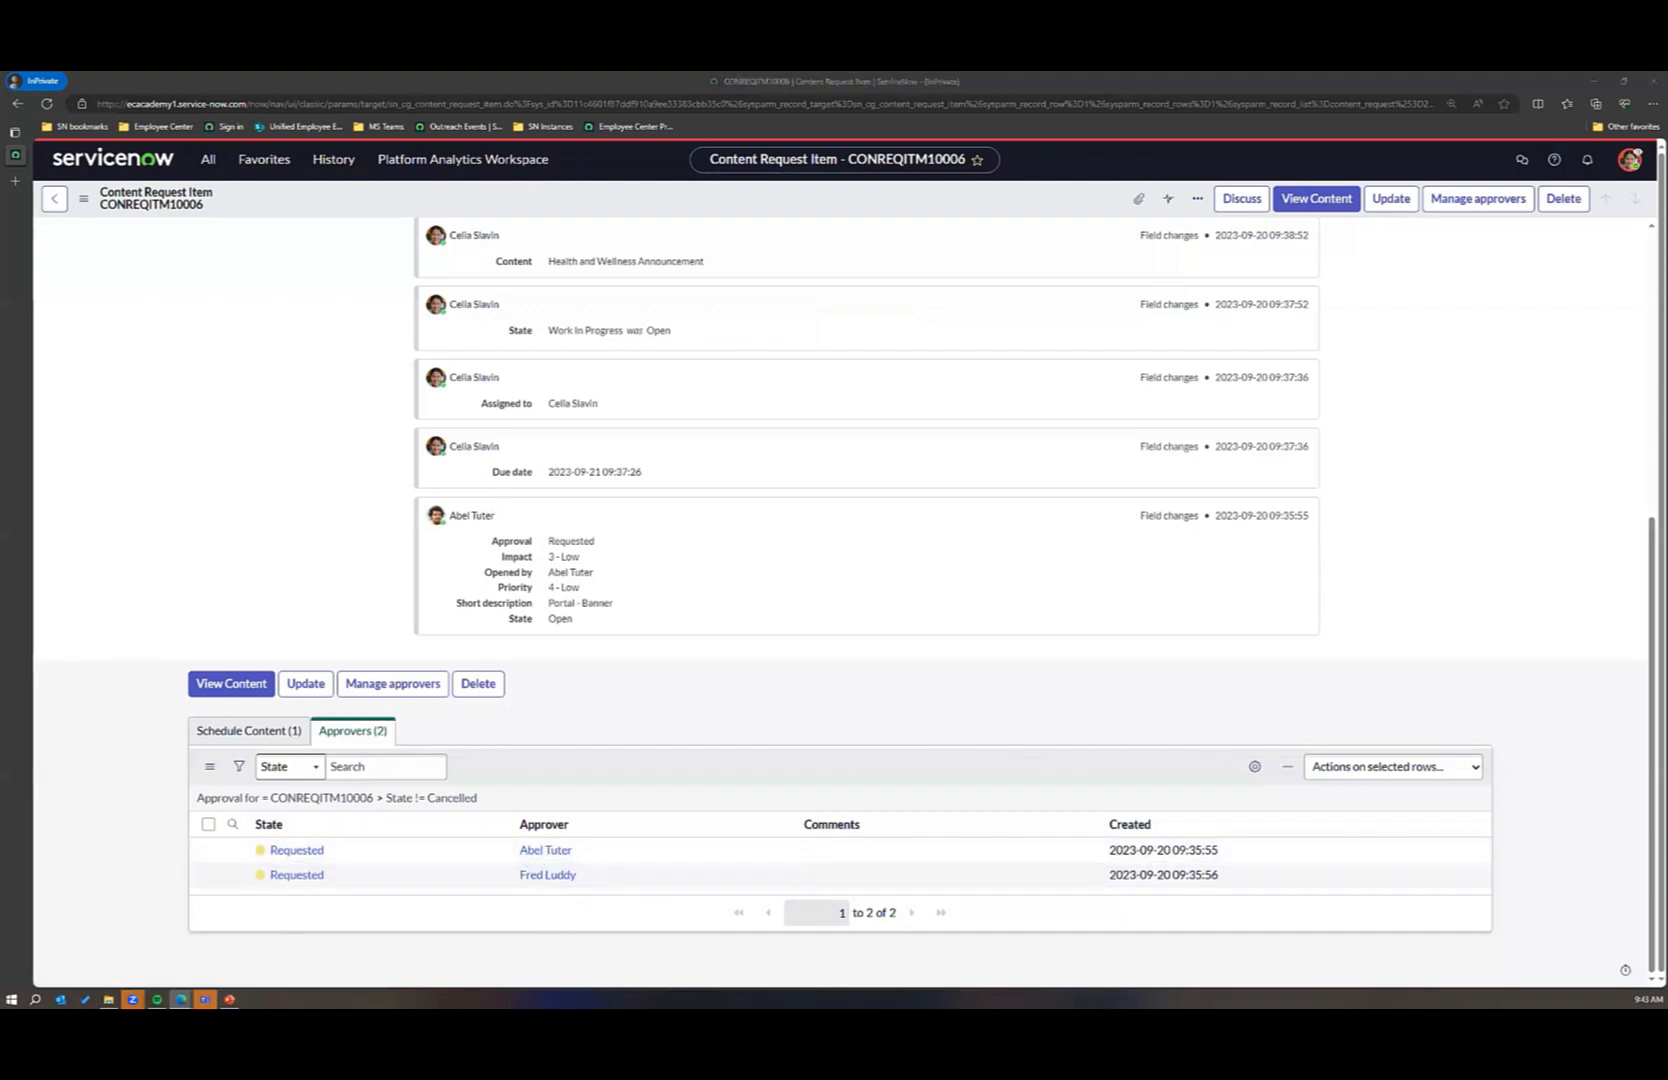
Step: Switch to the requester's Employee Center and open the Health and Wellness Announcement content request among the open tasks
{"action": "key", "text": "alt+Tab"}
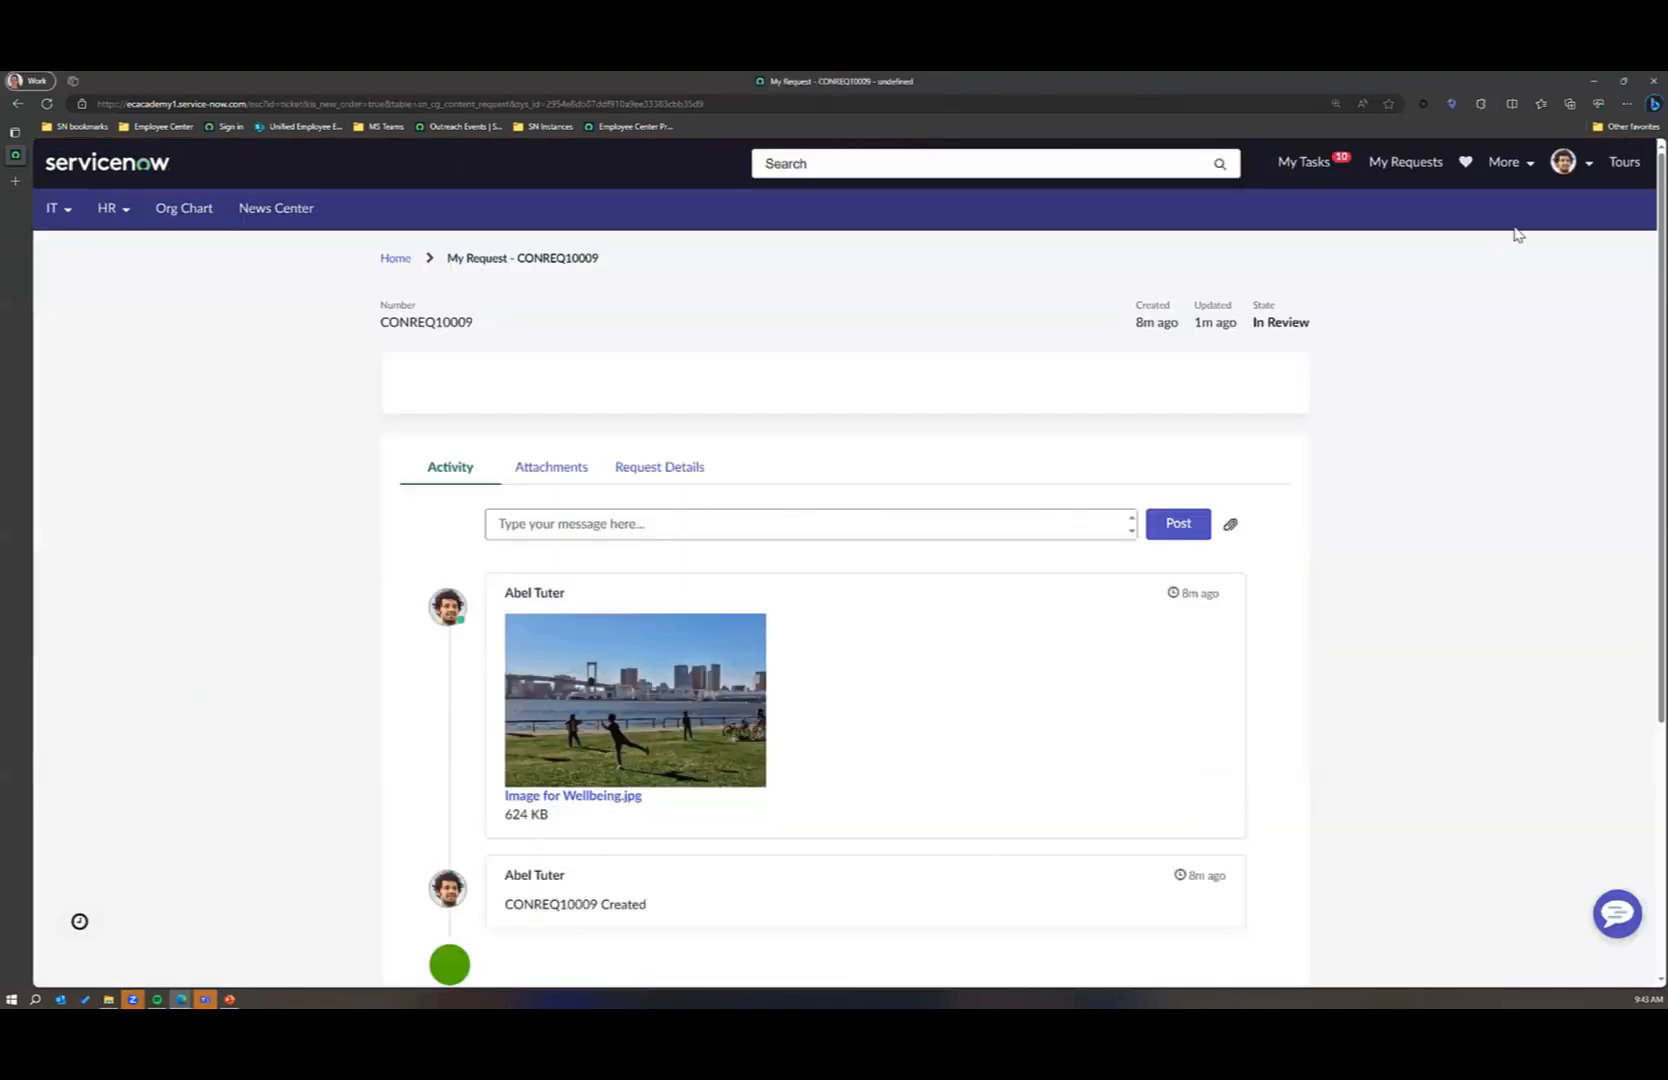
{"action": "left_click", "coordinate": [1304, 162]}
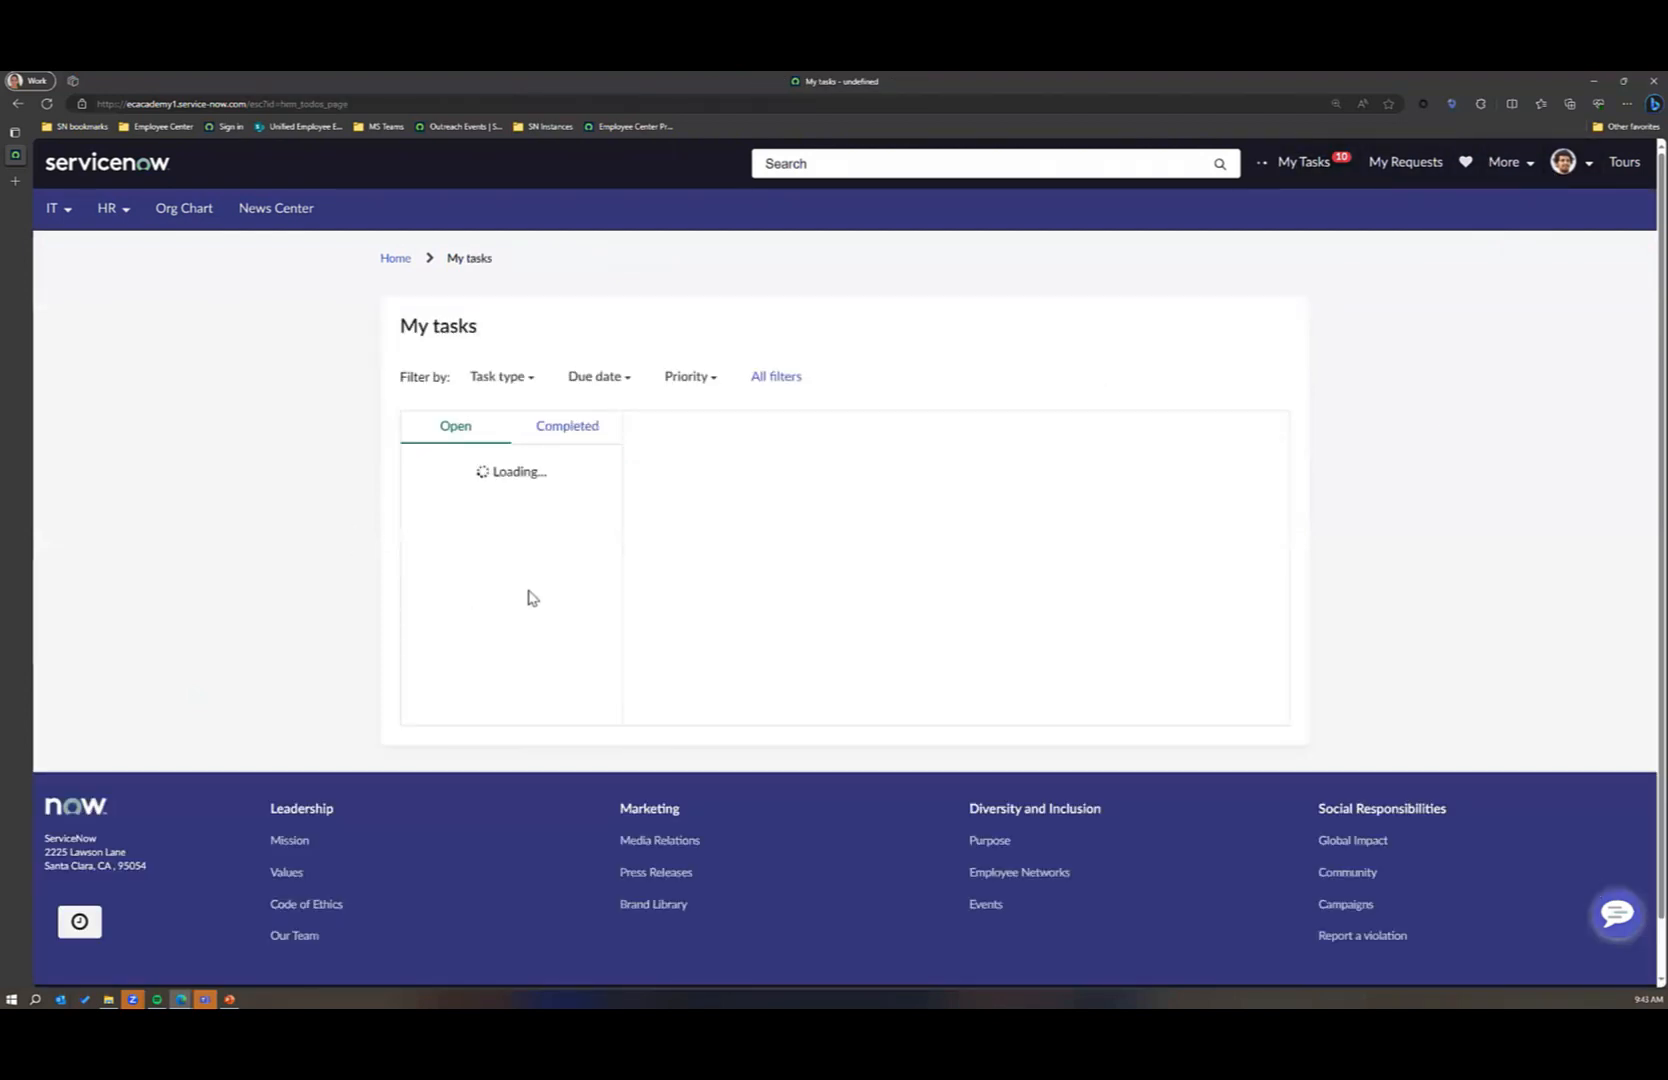
{"action": "scroll", "coordinate": [528, 597], "scroll_direction": "down", "scroll_amount": 6}
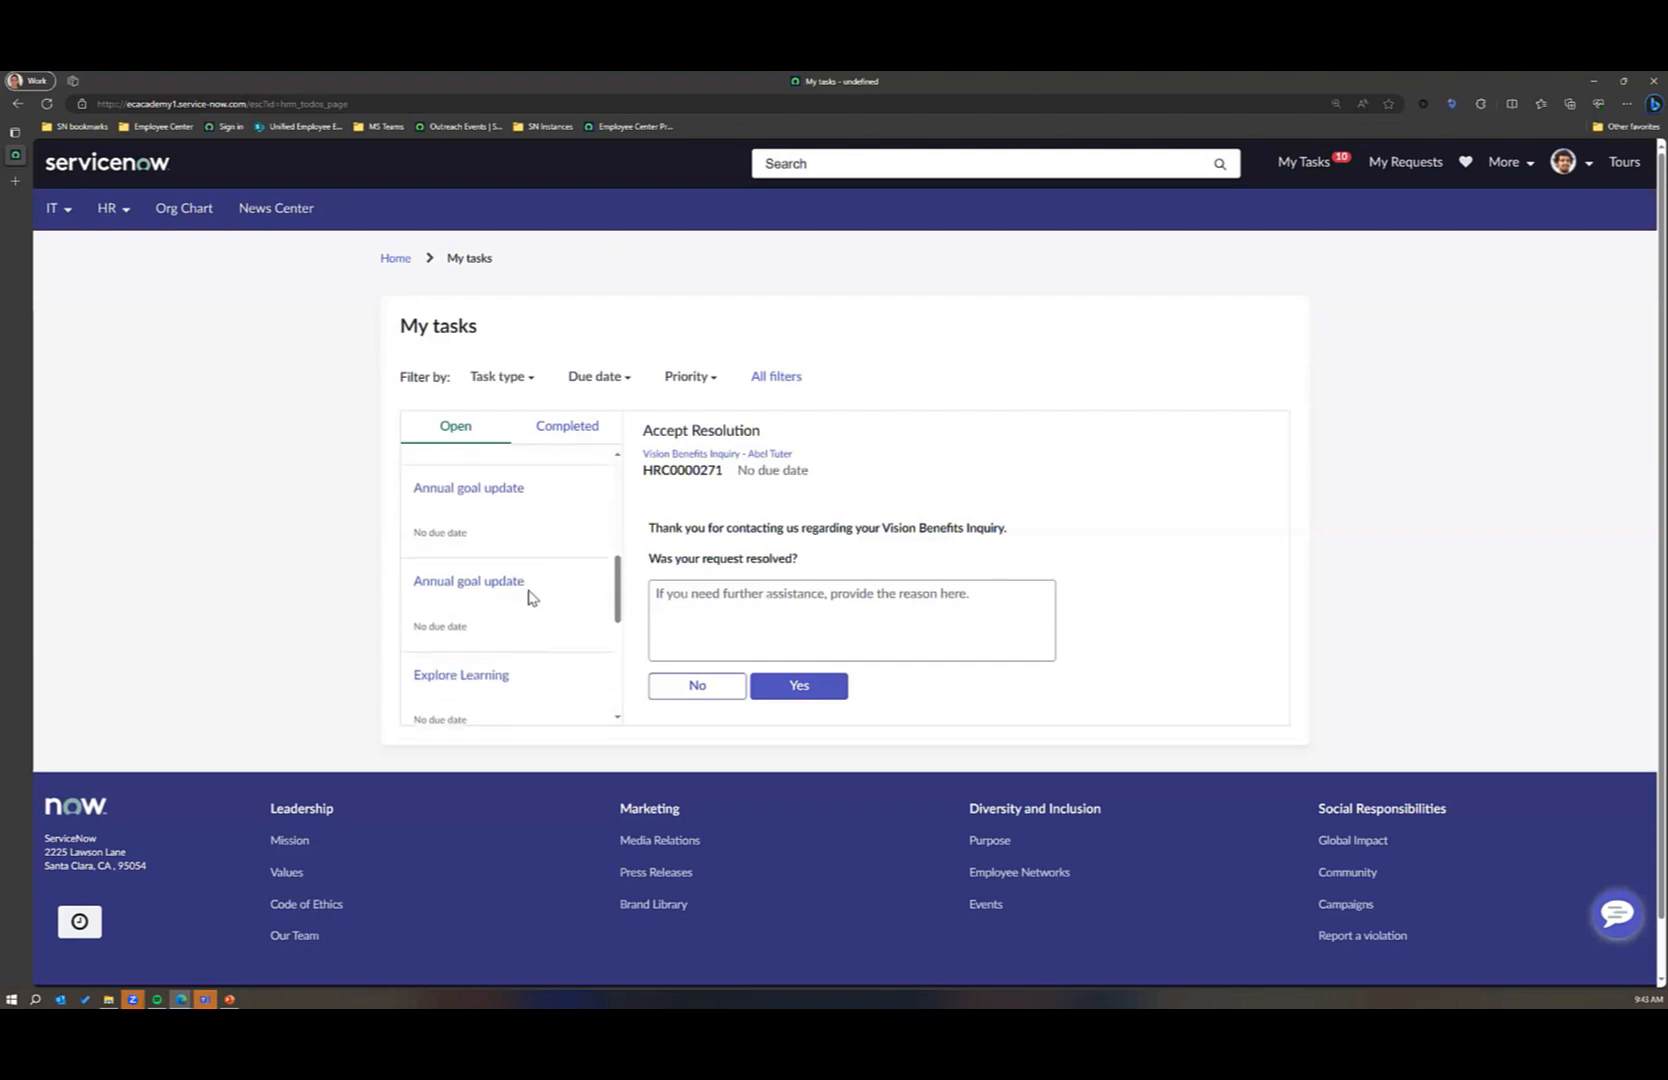
{"action": "scroll", "coordinate": [530, 597], "scroll_direction": "down", "scroll_amount": 1}
{"action": "left_click", "coordinate": [532, 692]}
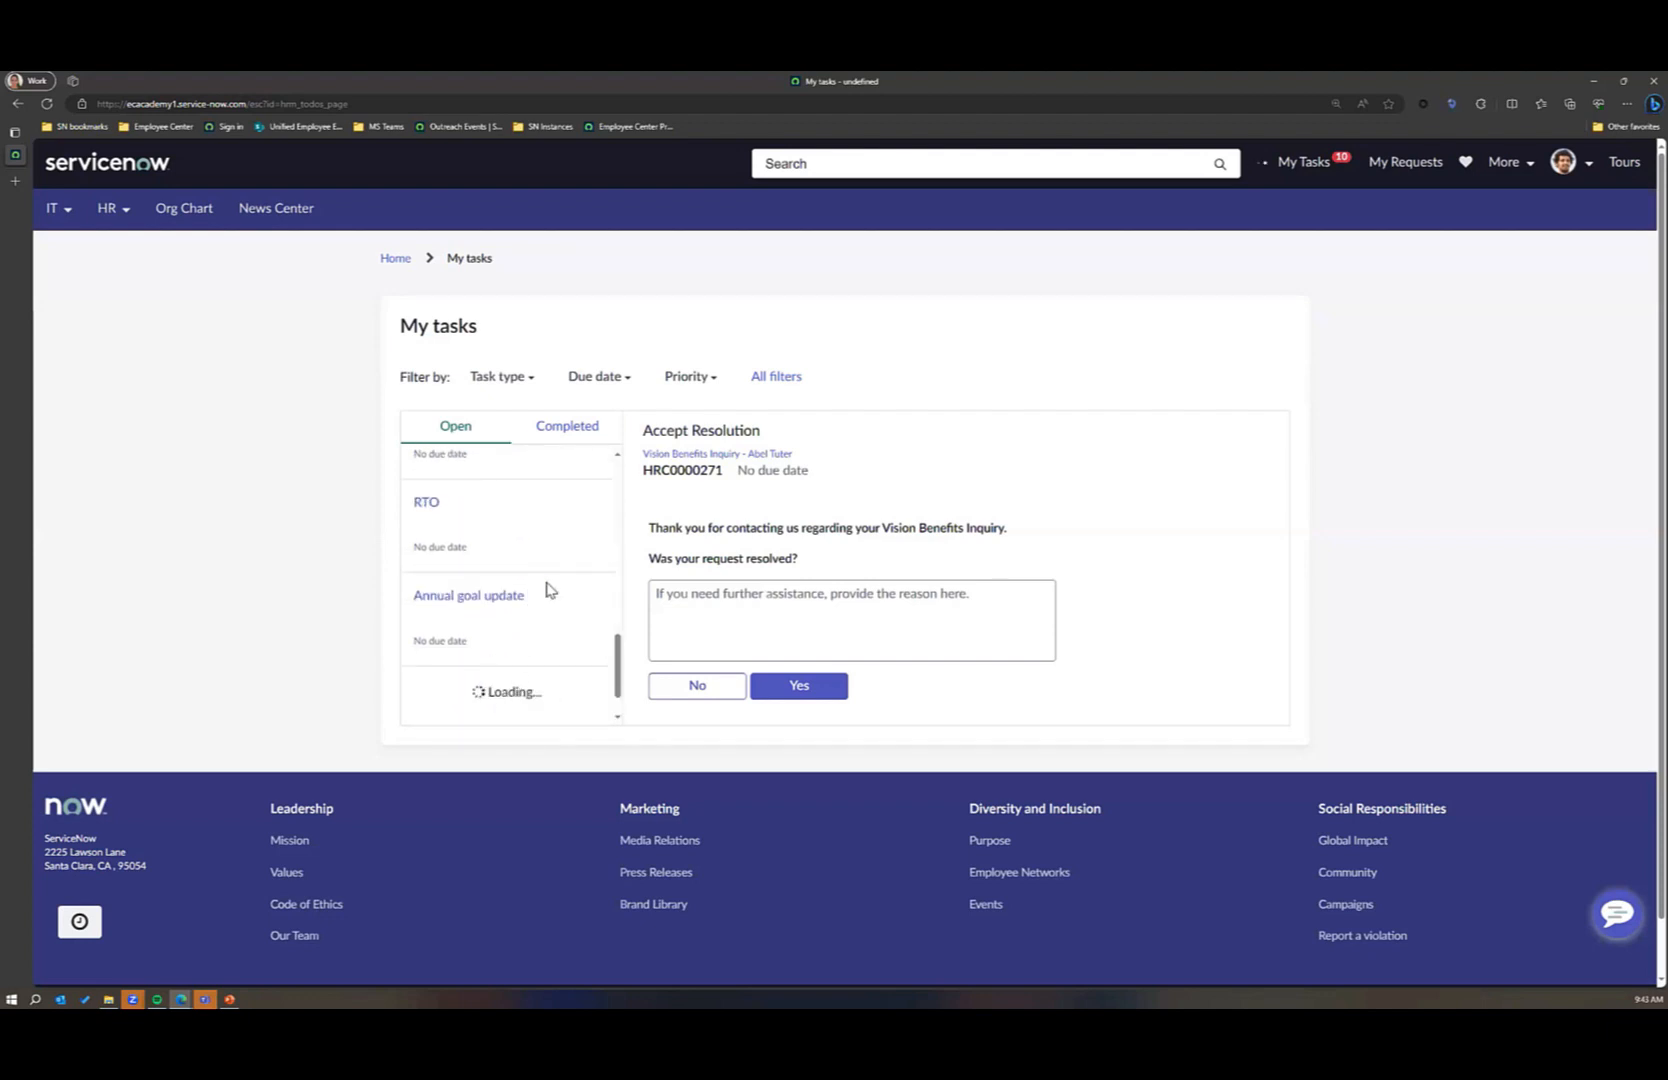
{"action": "scroll", "coordinate": [548, 590], "scroll_direction": "down", "scroll_amount": 2}
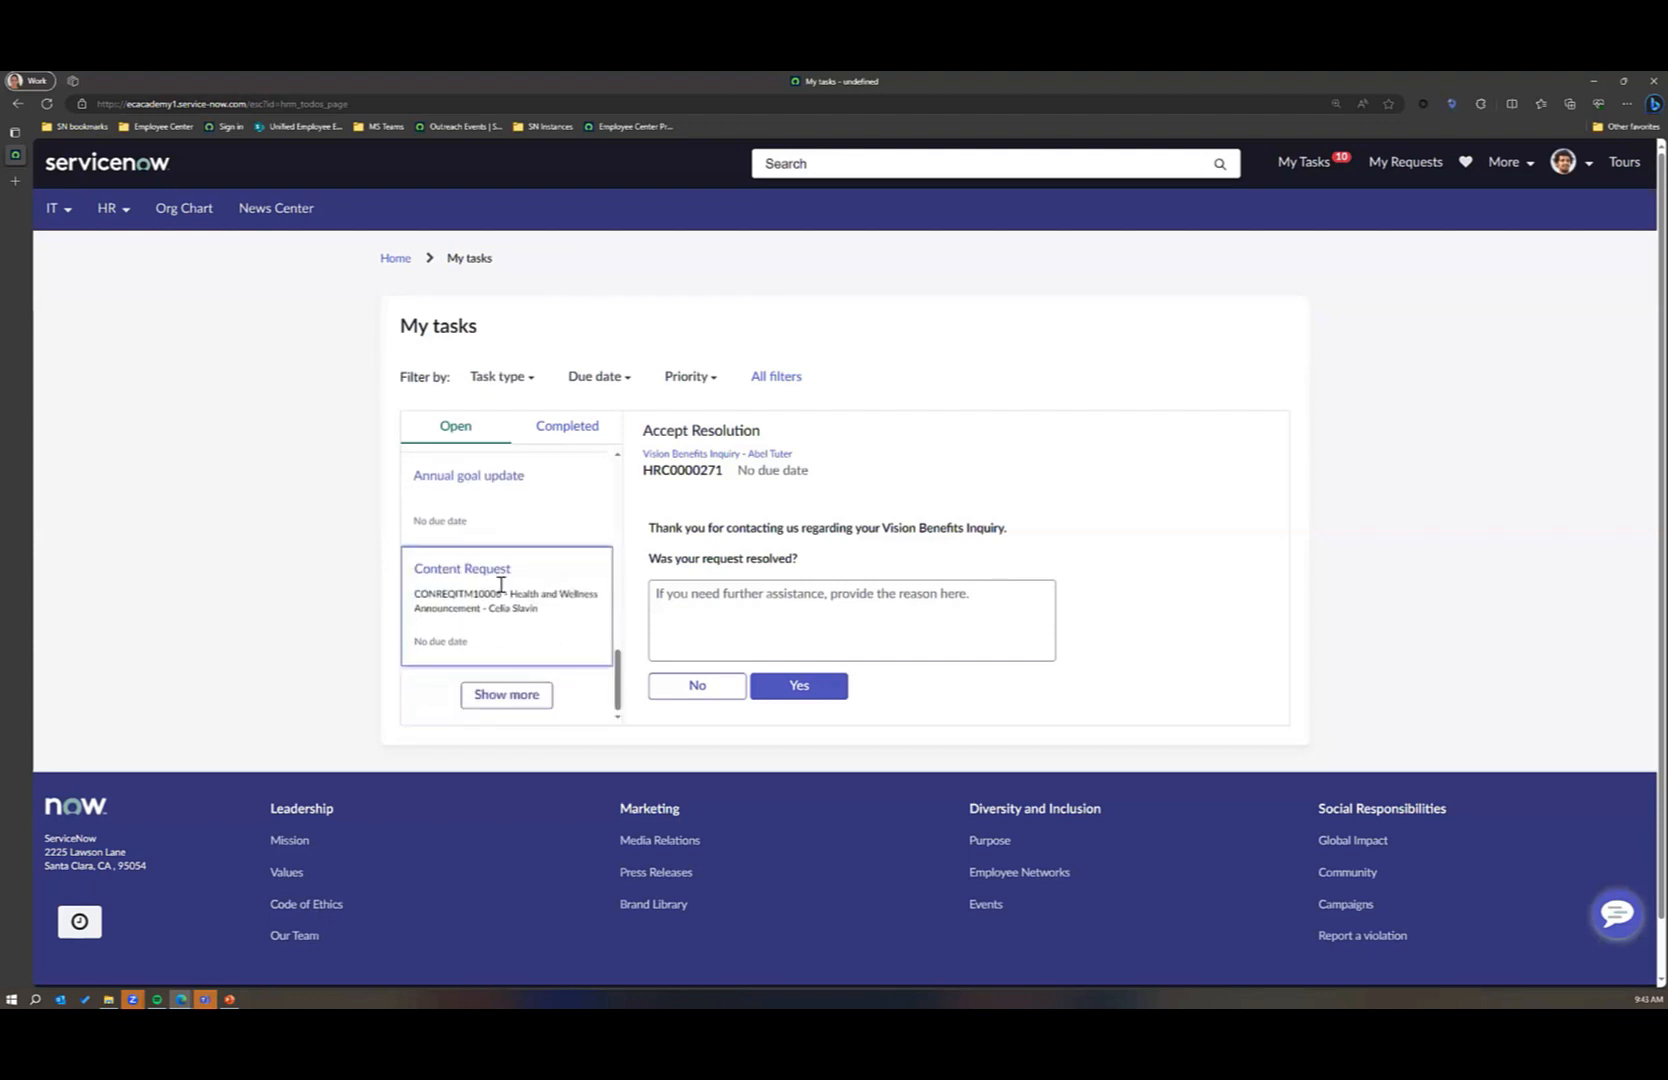
{"action": "left_click", "coordinate": [452, 595]}
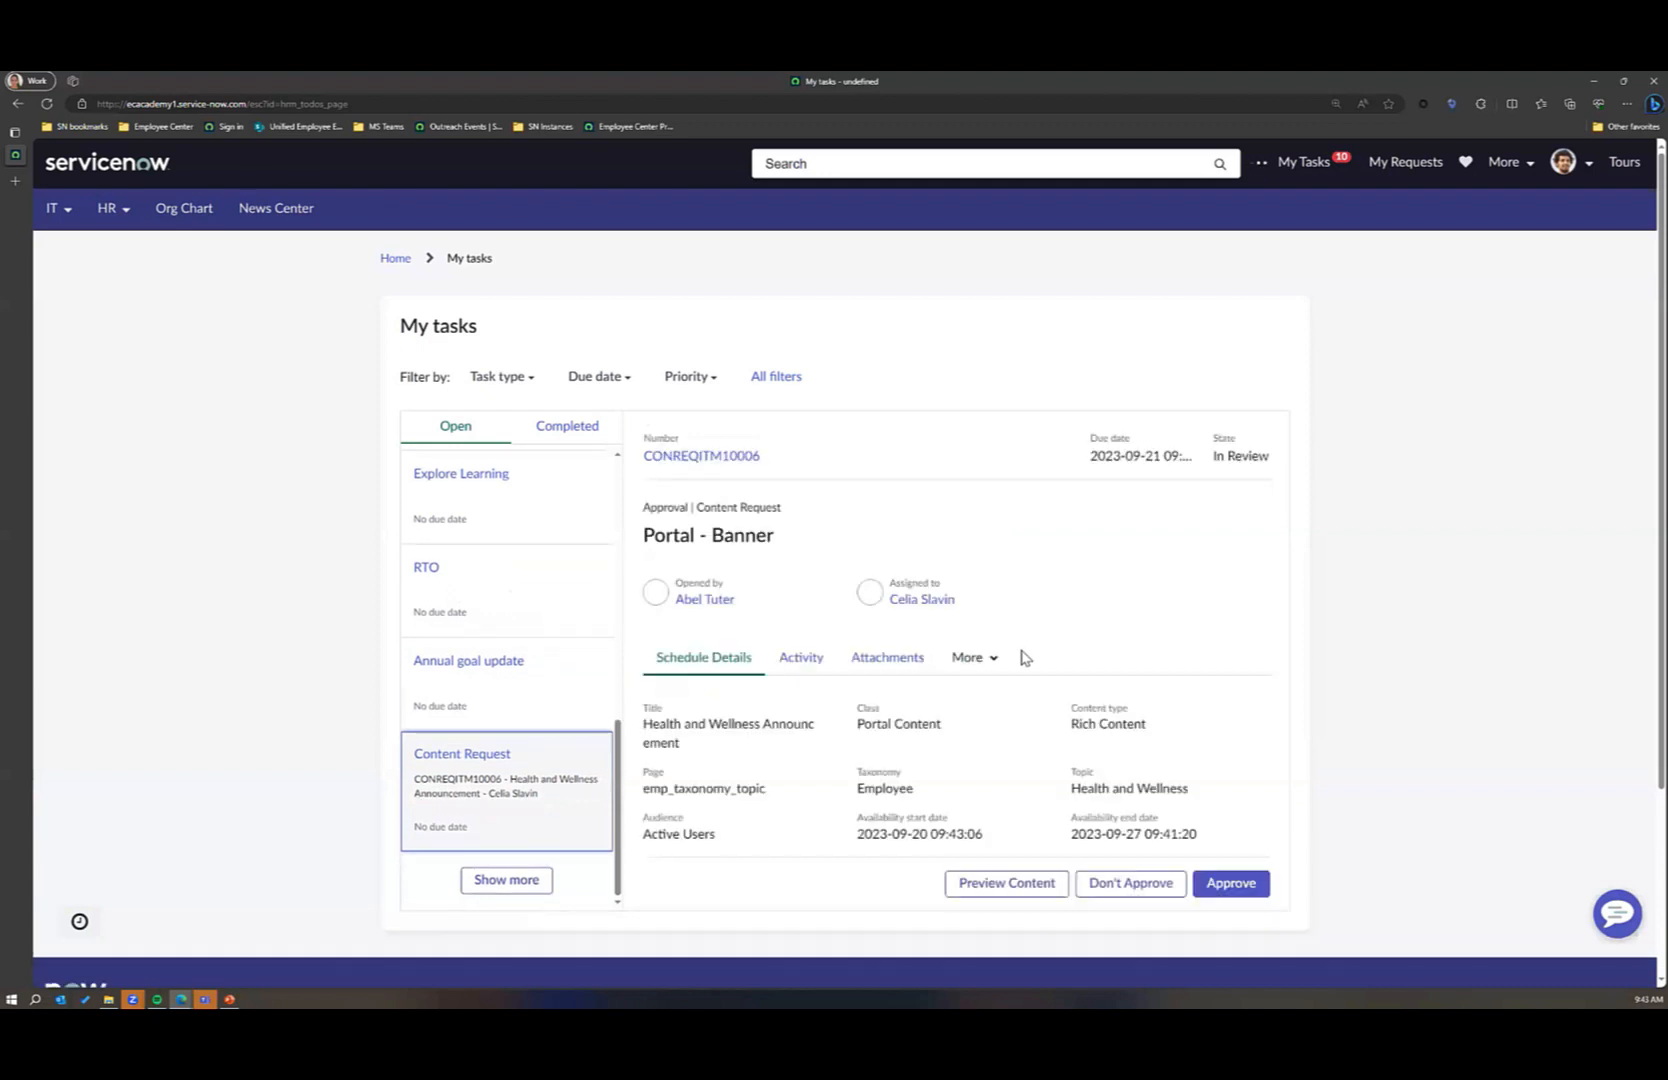
Step: Preview the Health and Wellness Announcement on its topic page and approve the content request as the requester
{"action": "scroll", "coordinate": [1064, 632], "scroll_direction": "down", "scroll_amount": 3}
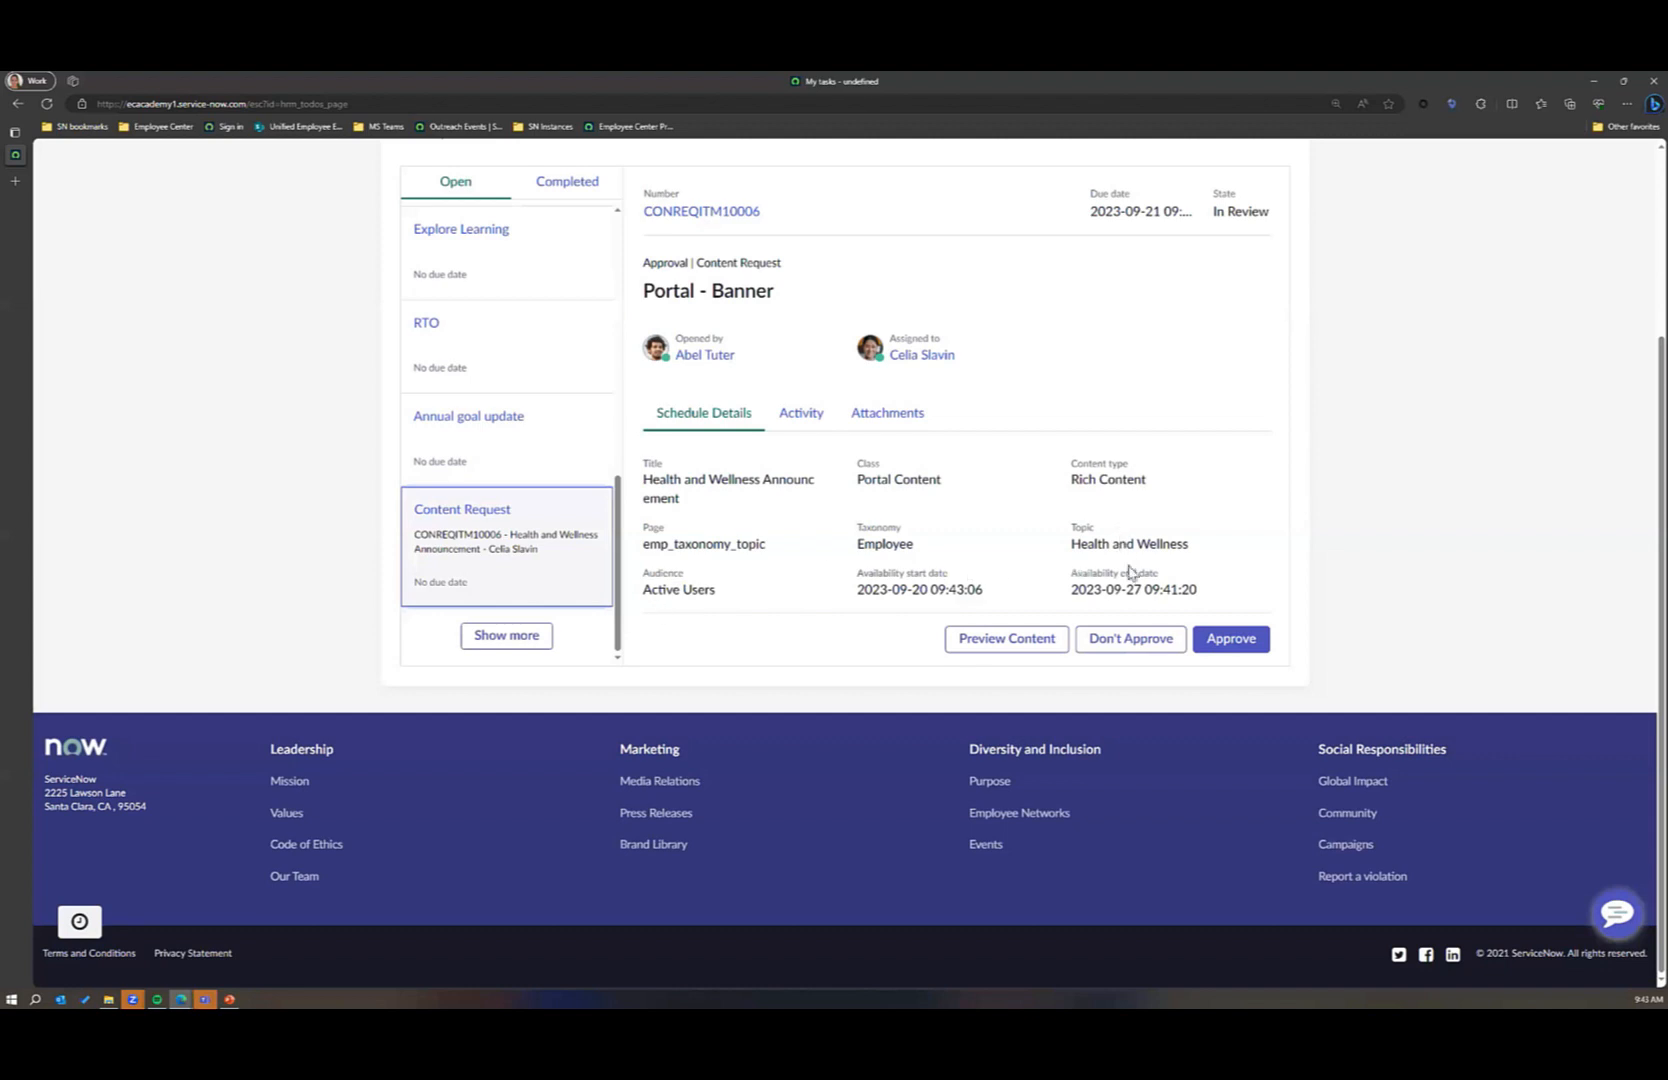
{"action": "left_click", "coordinate": [1000, 642]}
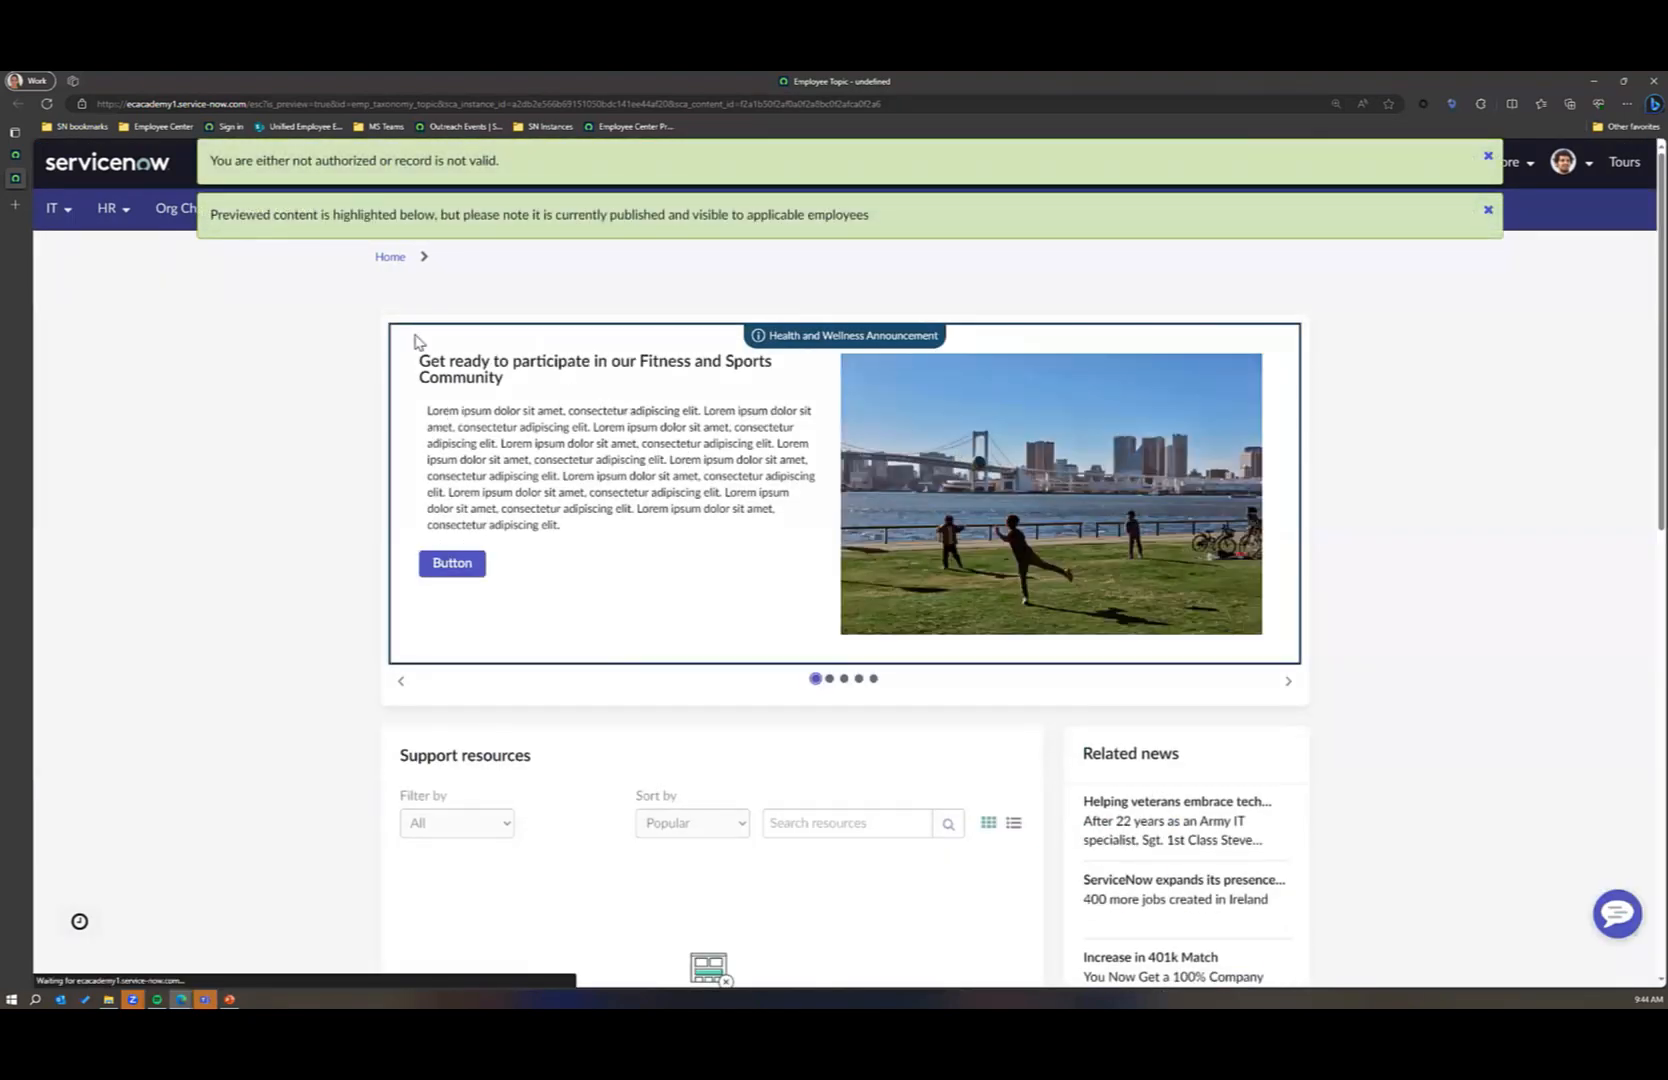
{"action": "left_click", "coordinate": [15, 155]}
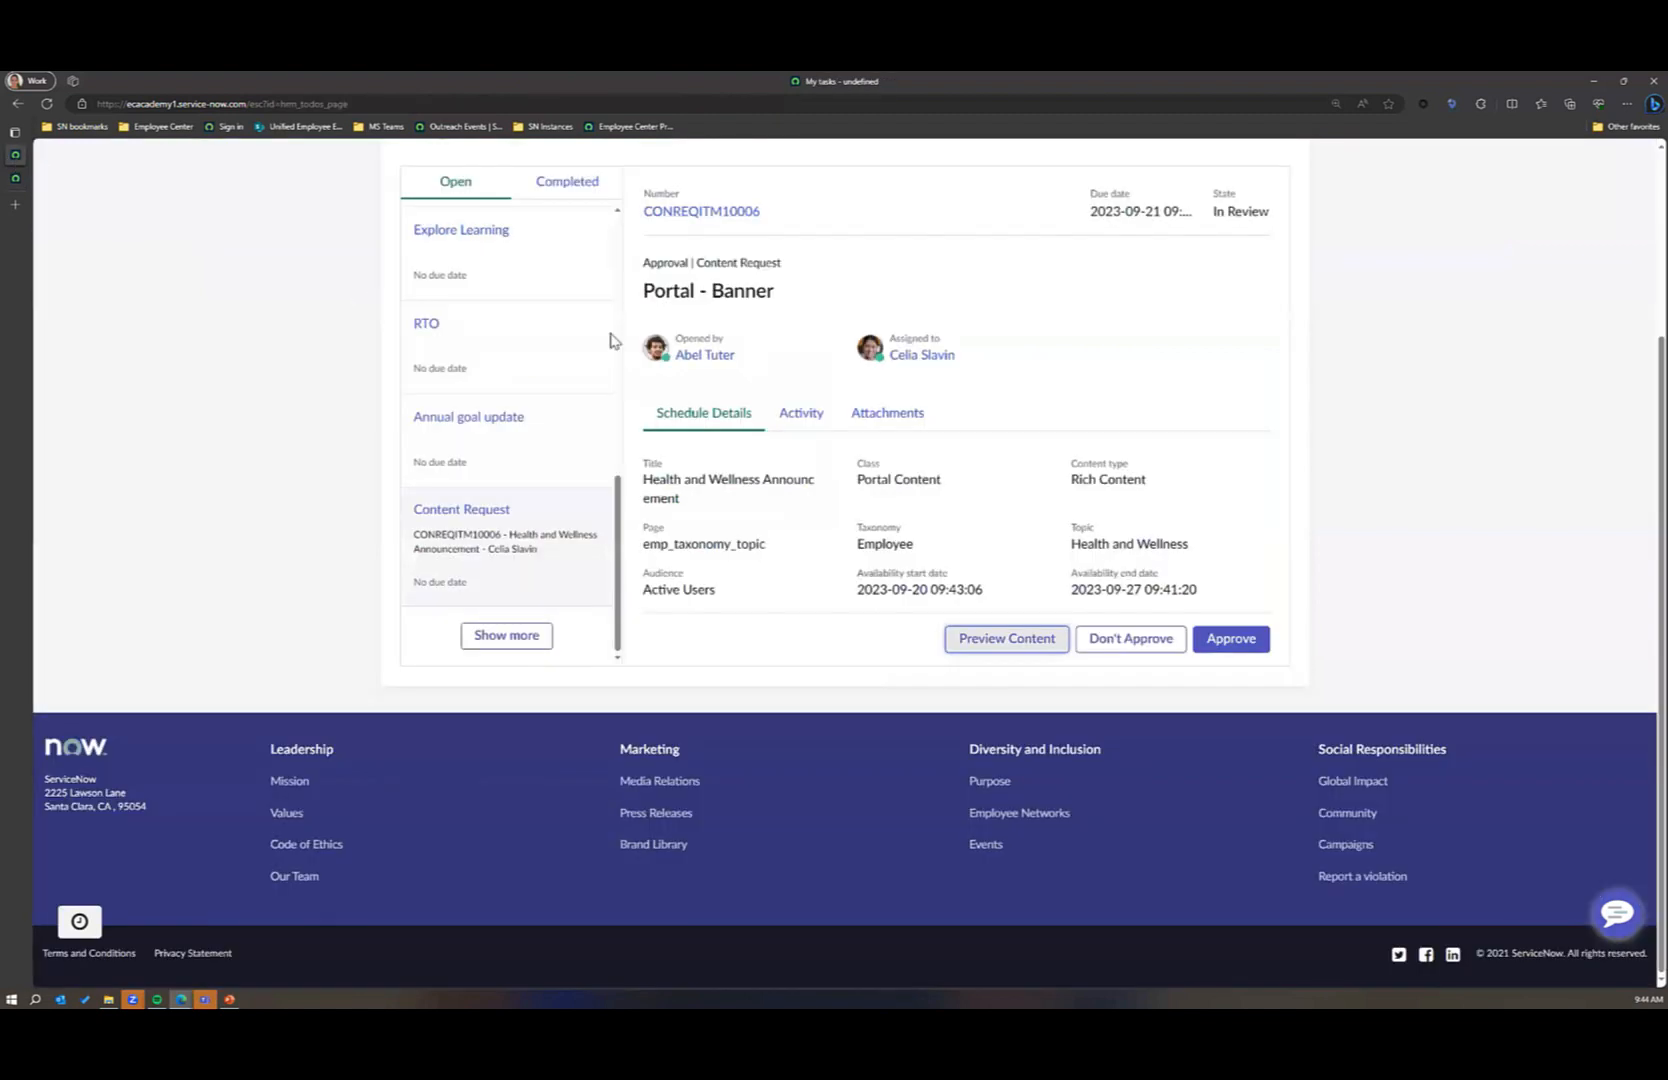
{"action": "left_click", "coordinate": [1222, 640]}
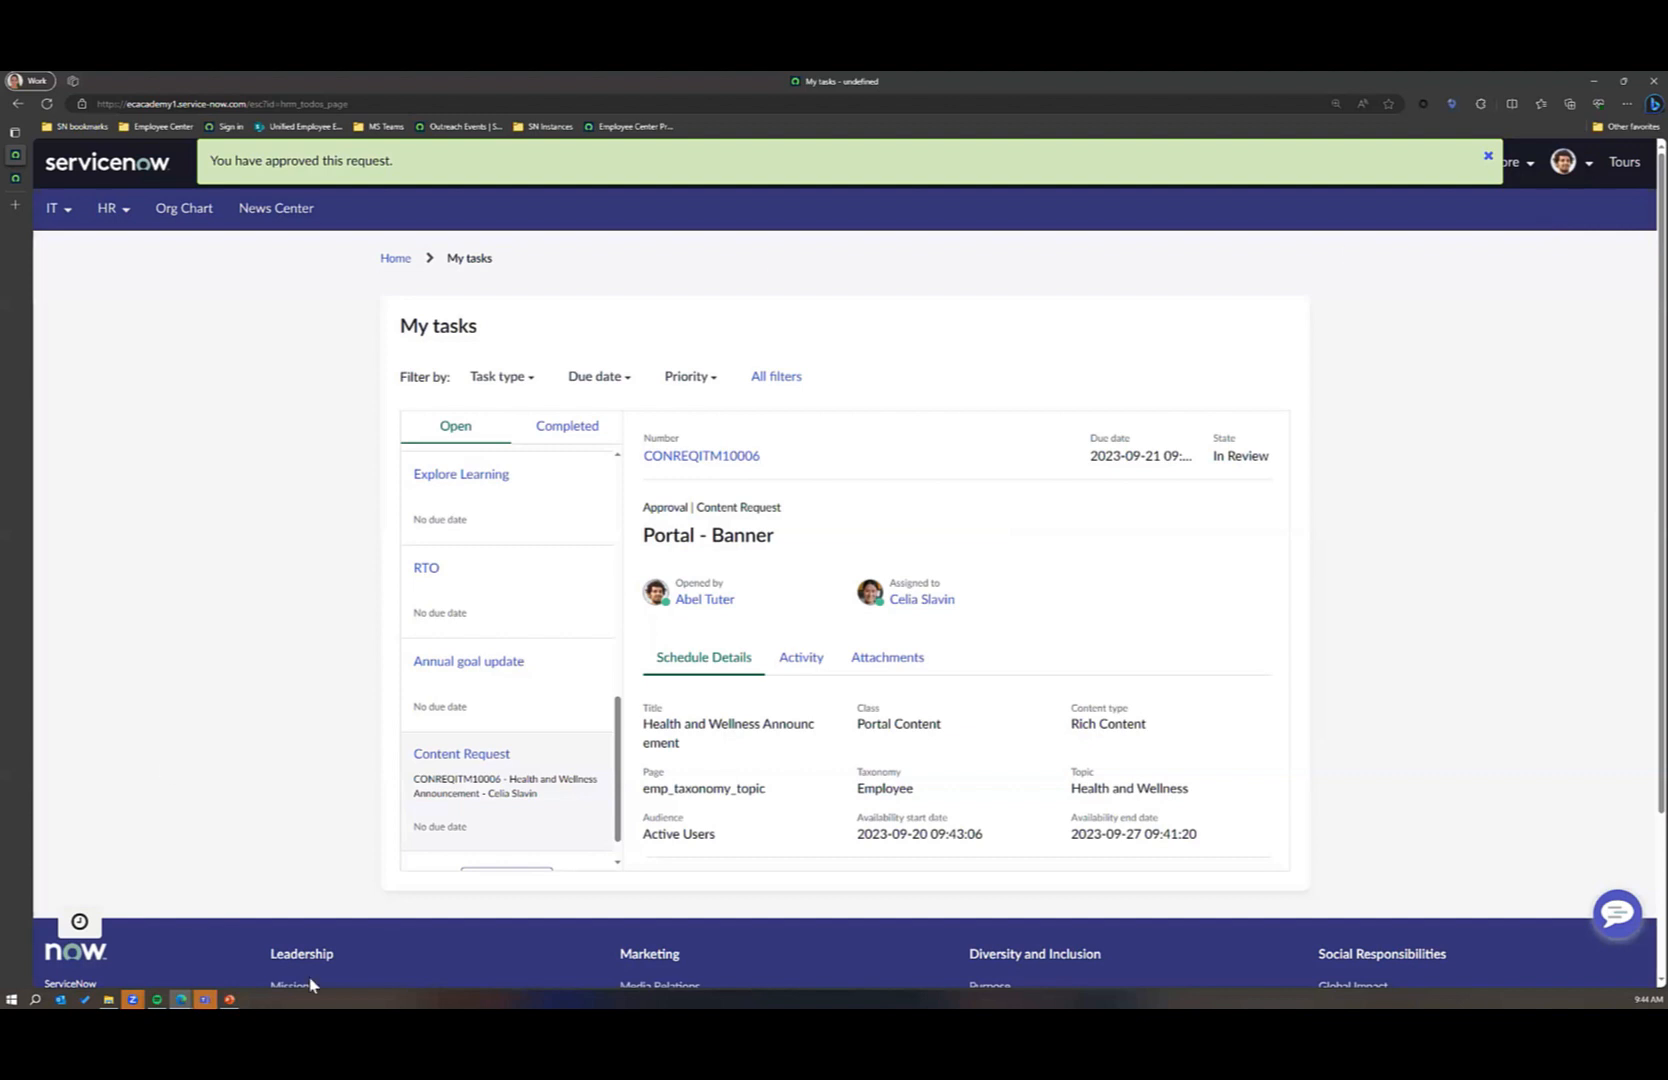
Step: Return to the content user's content request item and reload it to check each approver's state
{"action": "mouse_move", "coordinate": [181, 999]}
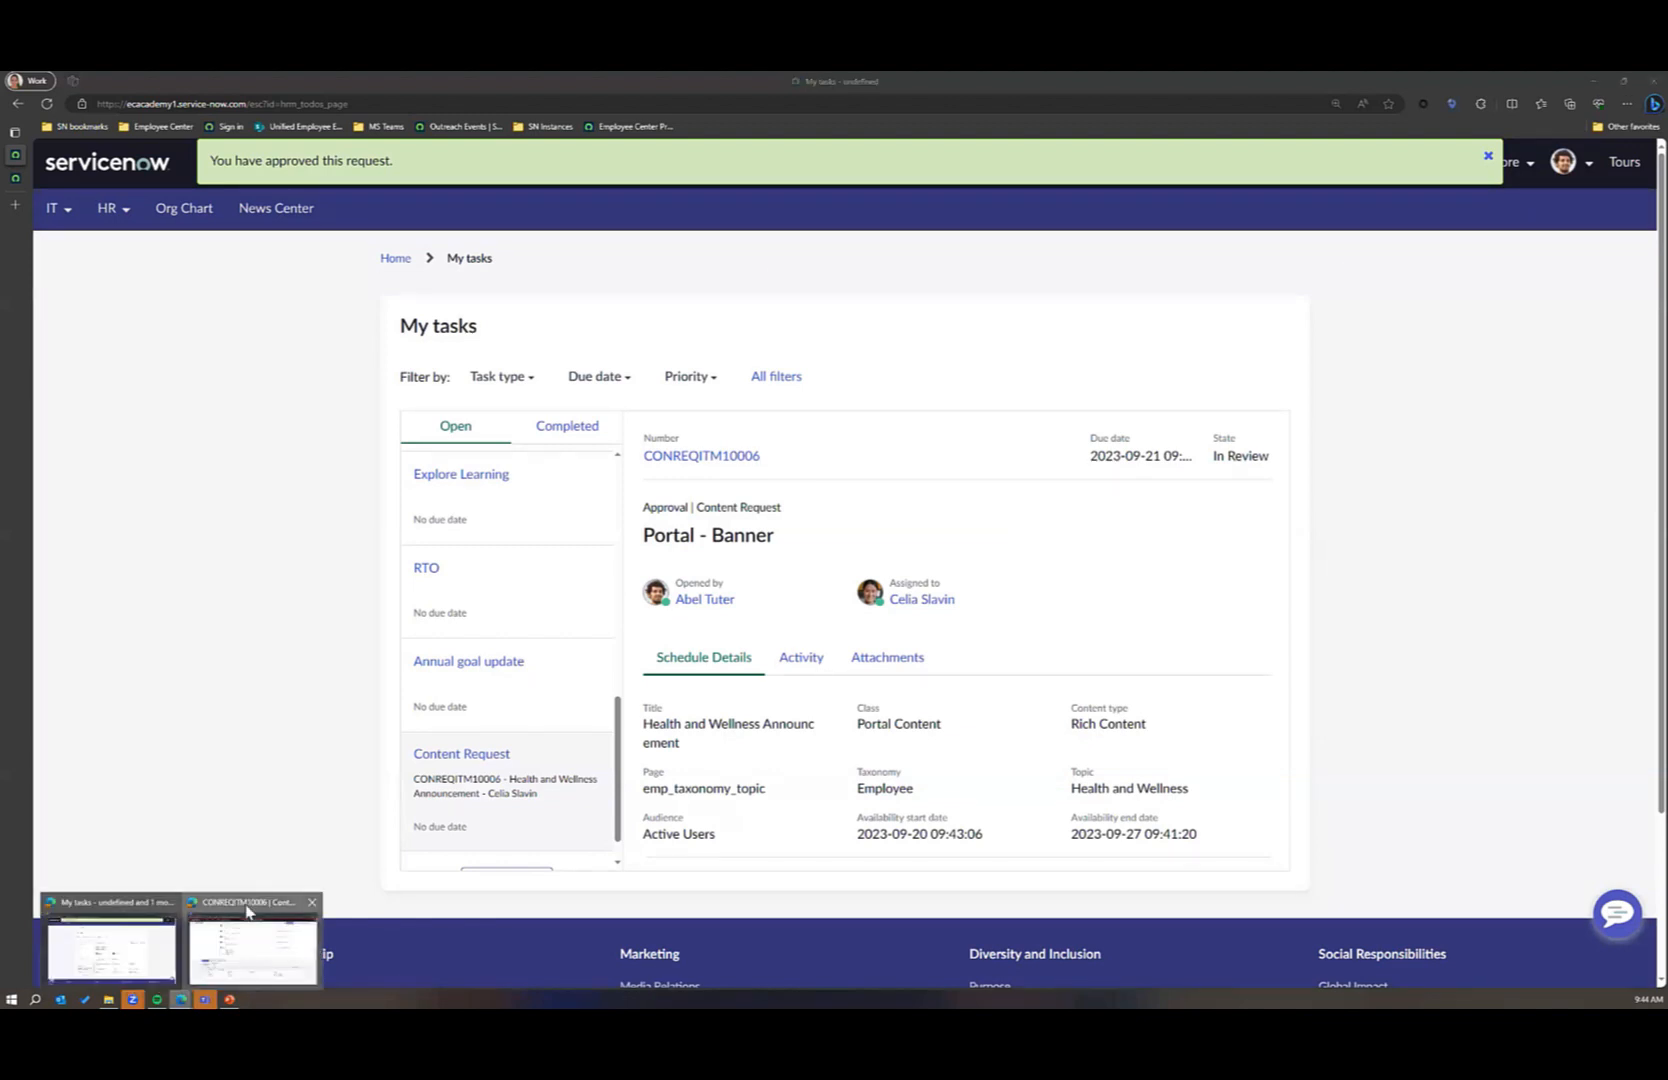
{"action": "left_click", "coordinate": [257, 947]}
{"action": "left_click", "coordinate": [601, 104]}
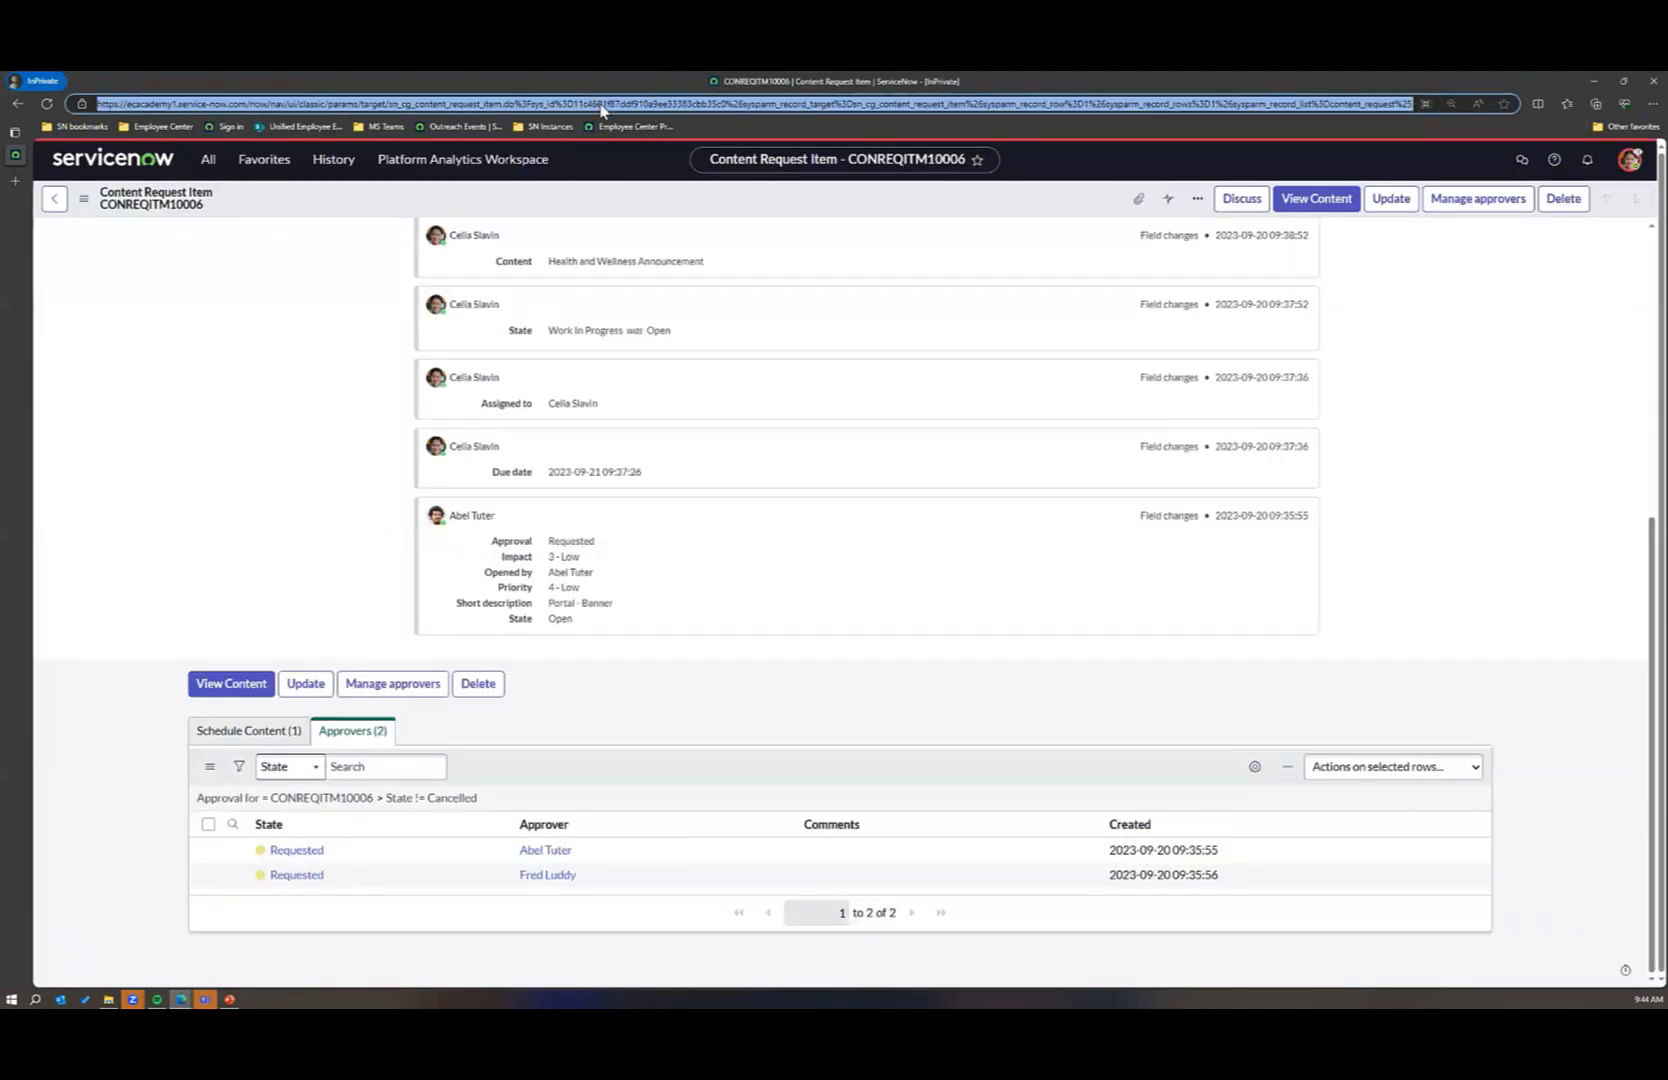
{"action": "key", "text": "Return"}
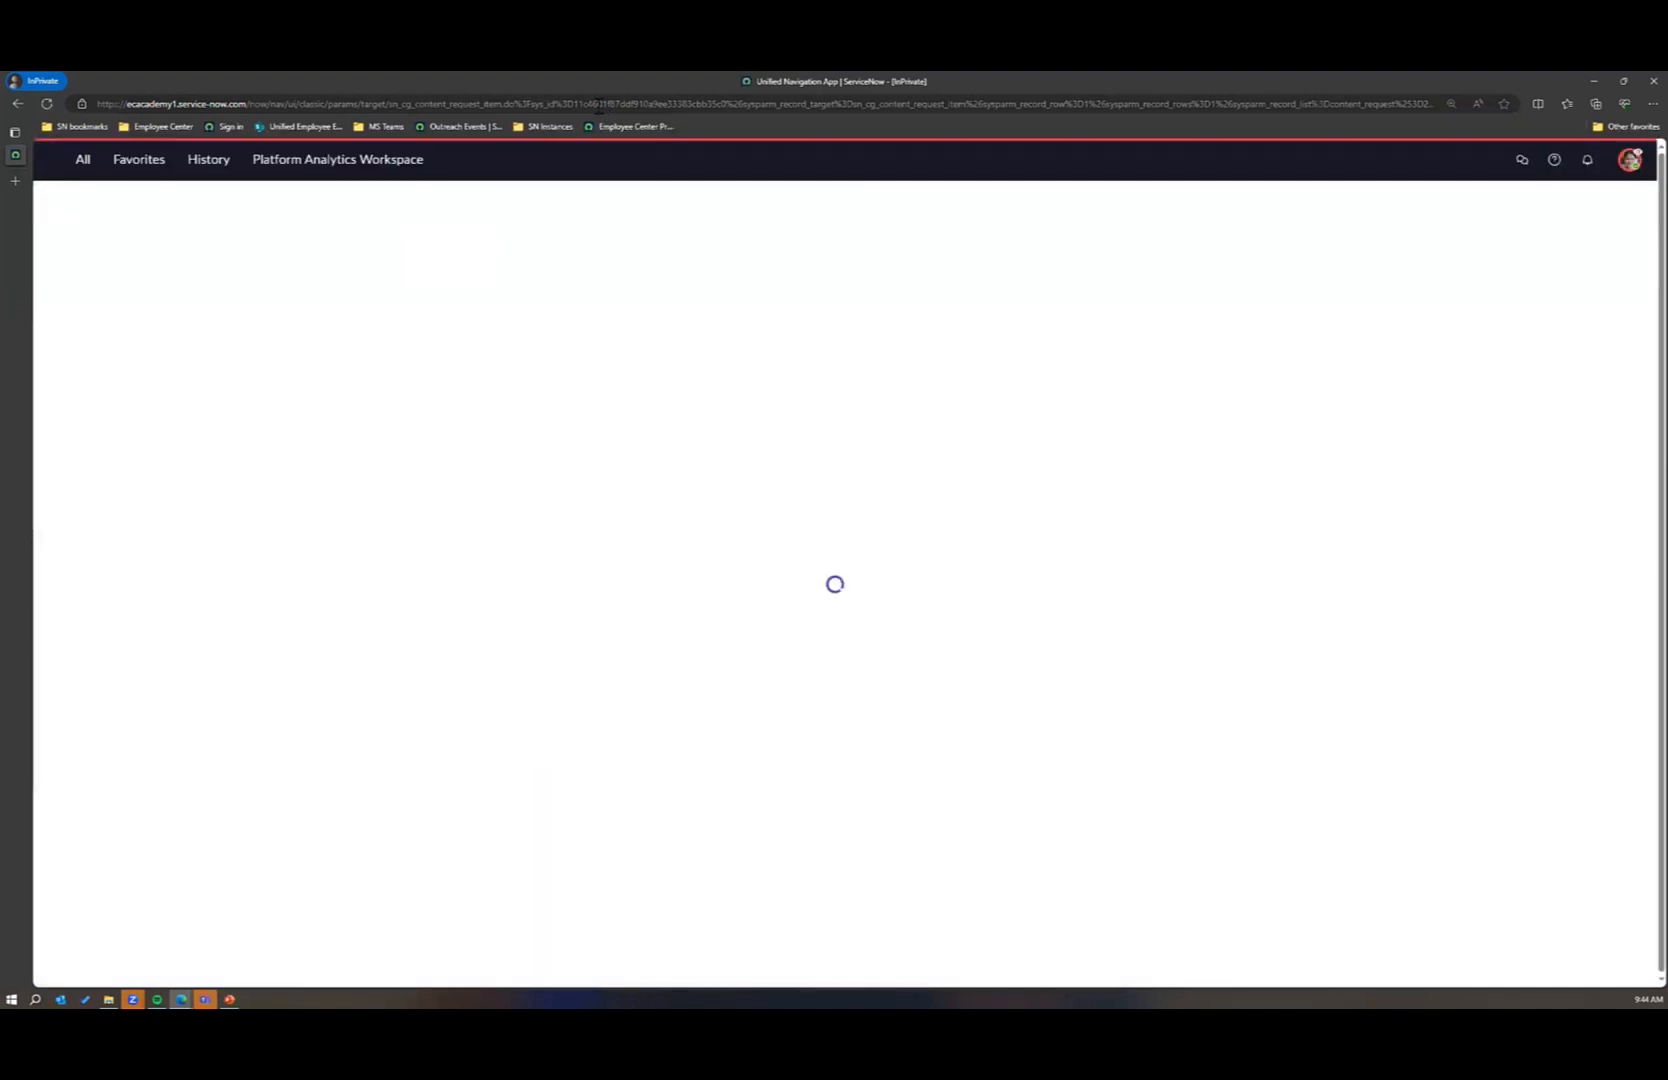
{"action": "scroll", "coordinate": [735, 430], "scroll_direction": "down", "scroll_amount": 5}
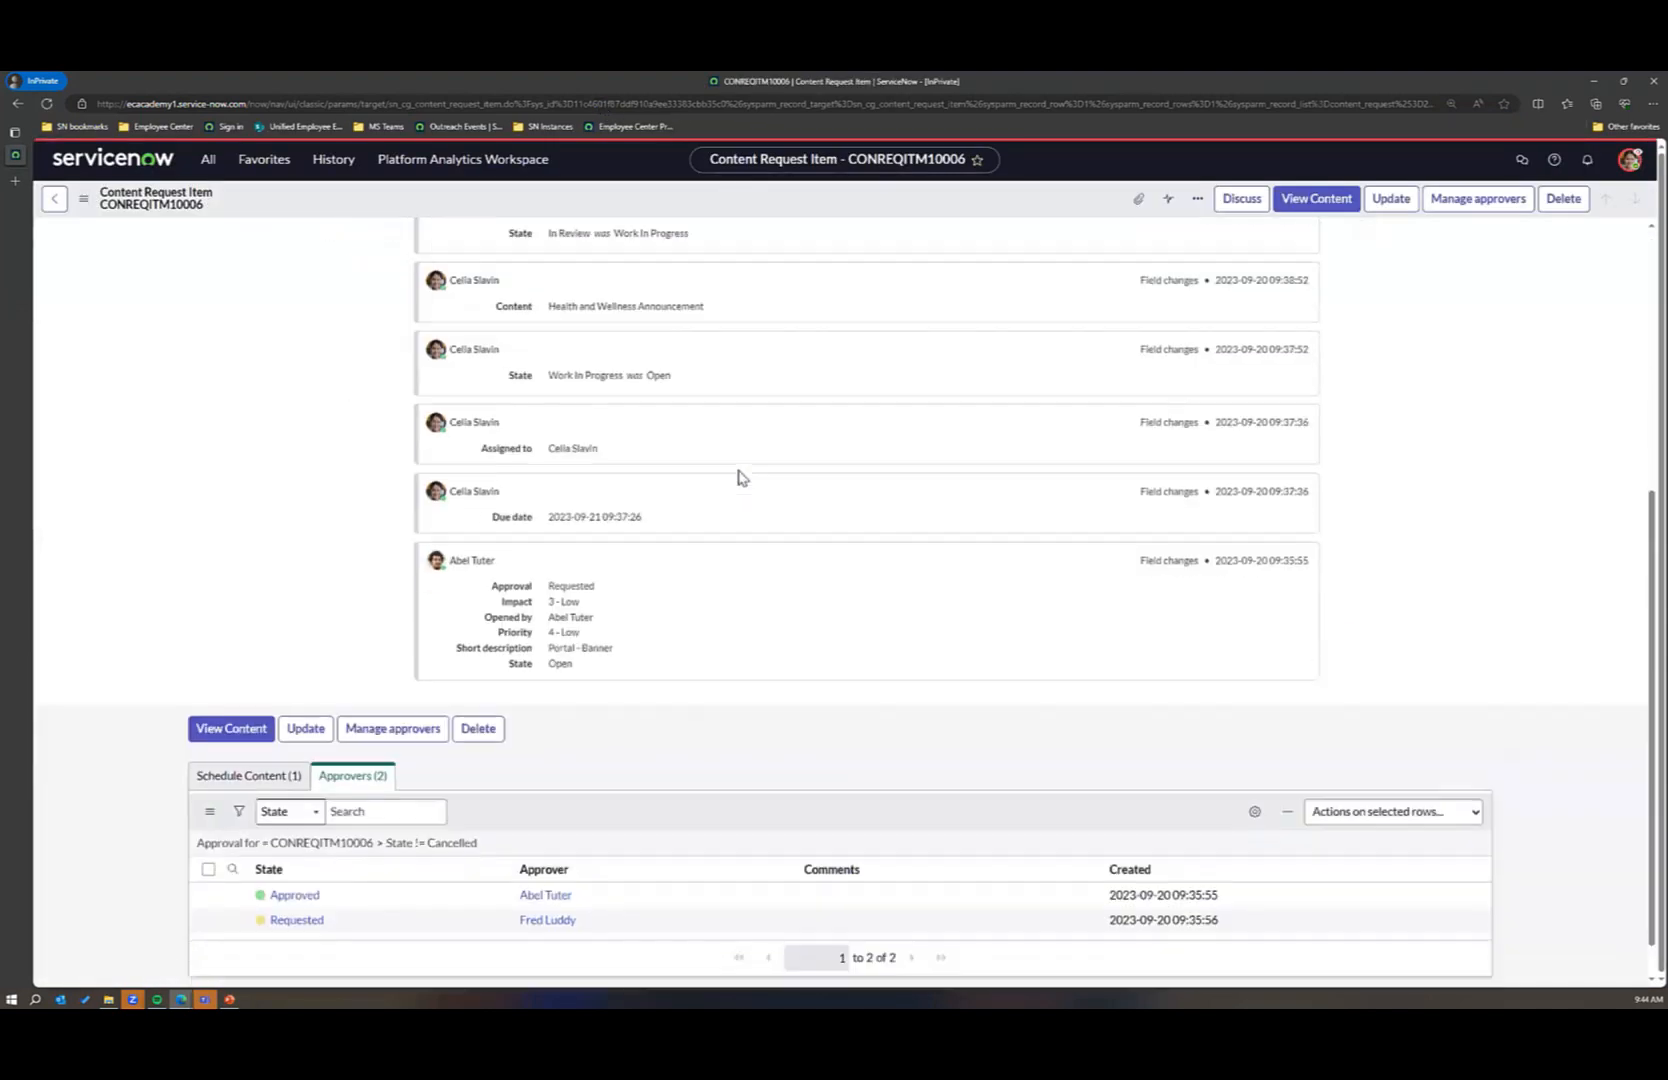
{"action": "left_click", "coordinate": [345, 850]}
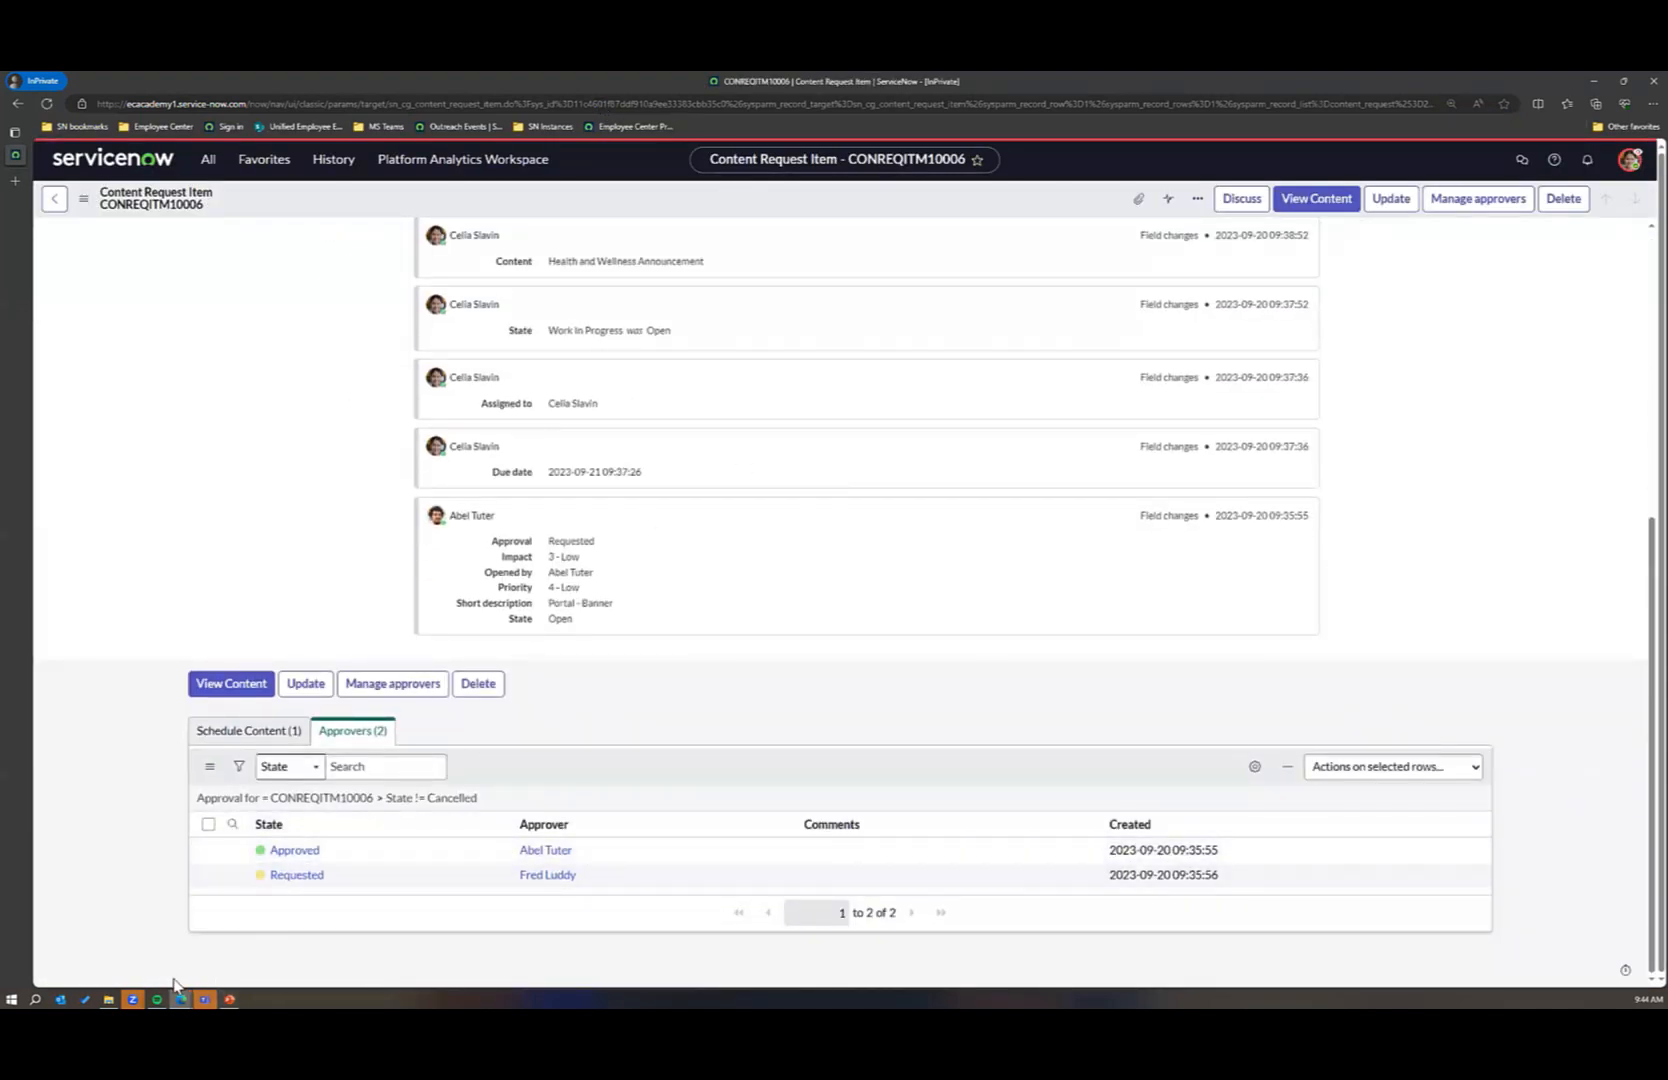
Step: Switch back to the Employee Center and impersonate the additional reviewer from the recent impersonations
{"action": "mouse_move", "coordinate": [181, 997]}
{"action": "left_click", "coordinate": [253, 938]}
{"action": "left_click", "coordinate": [1590, 163]}
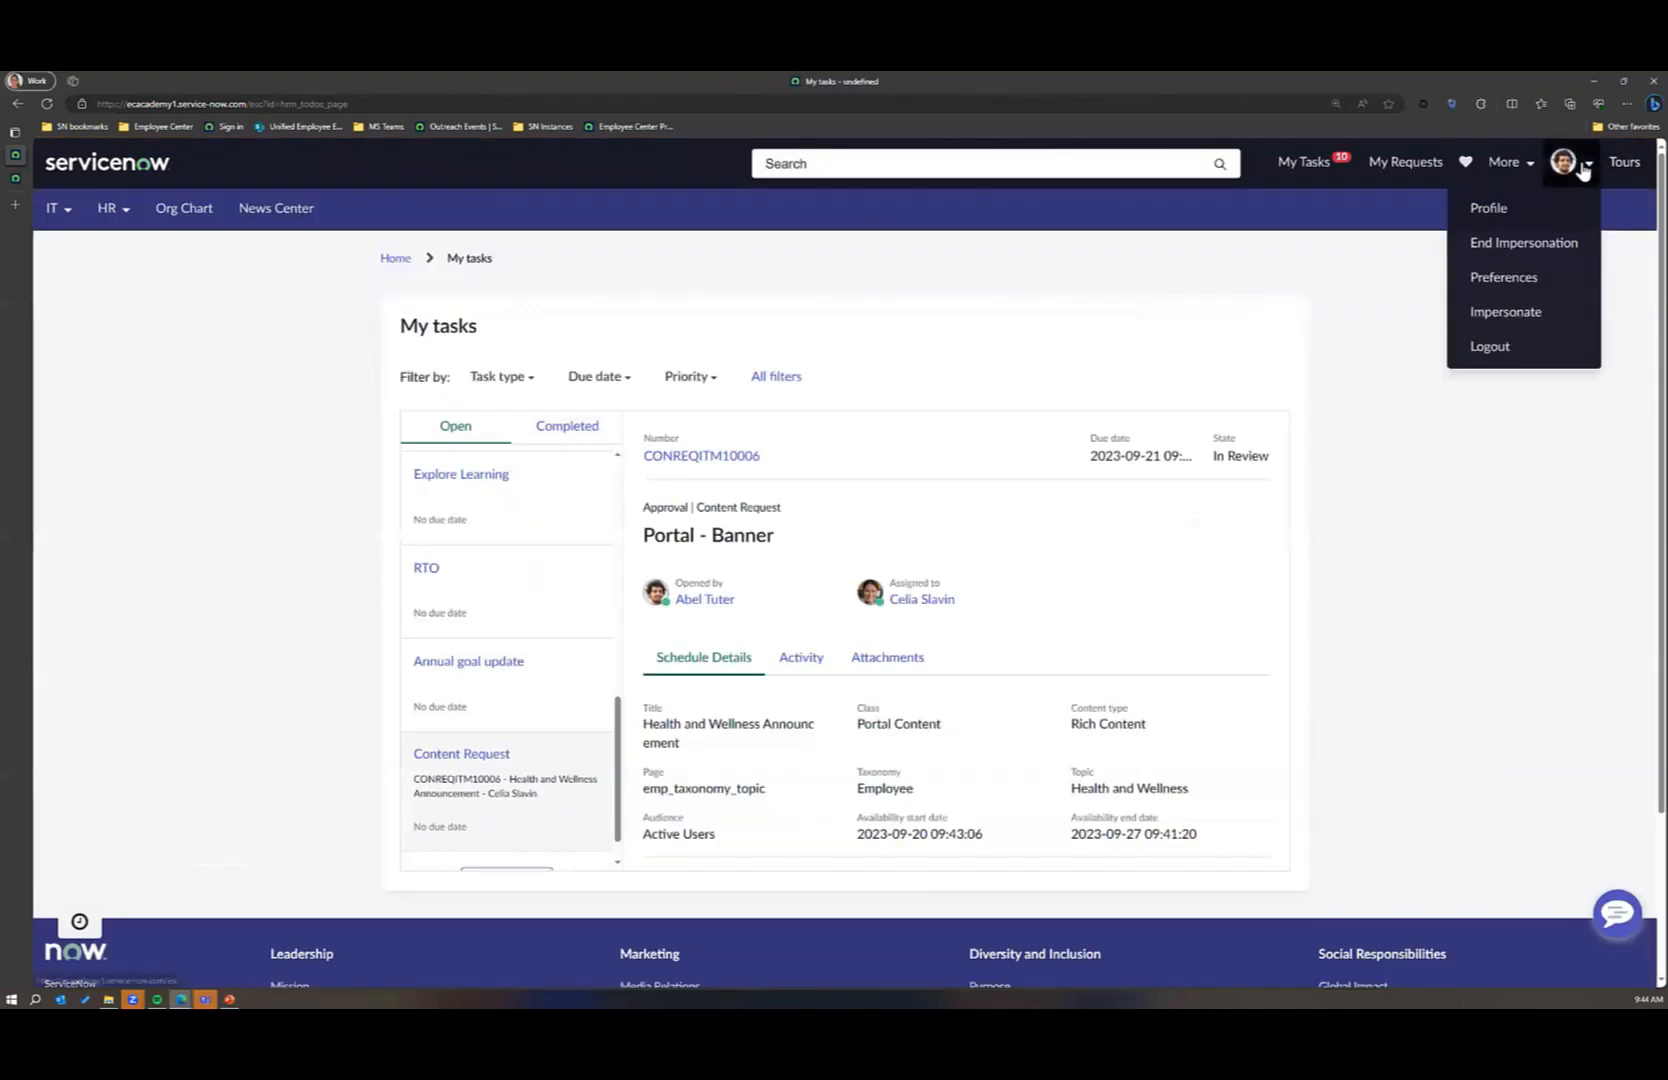
{"action": "left_click", "coordinate": [1508, 316]}
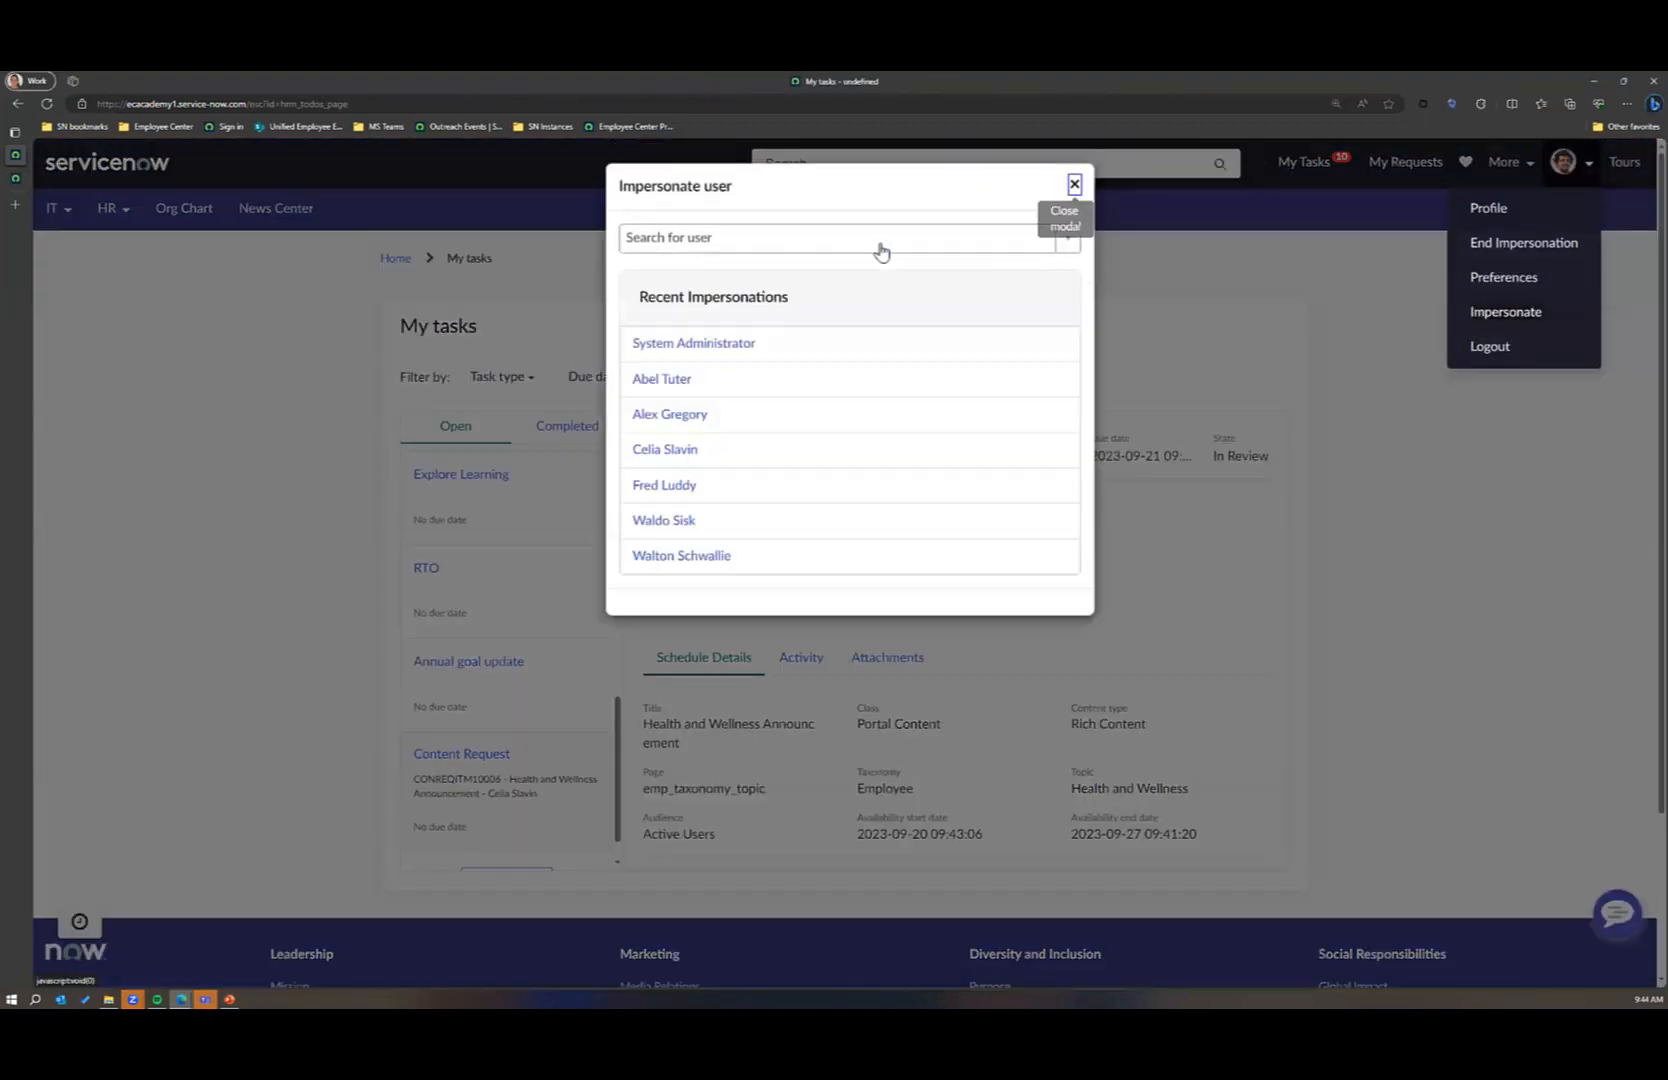
{"action": "left_click", "coordinate": [804, 236]}
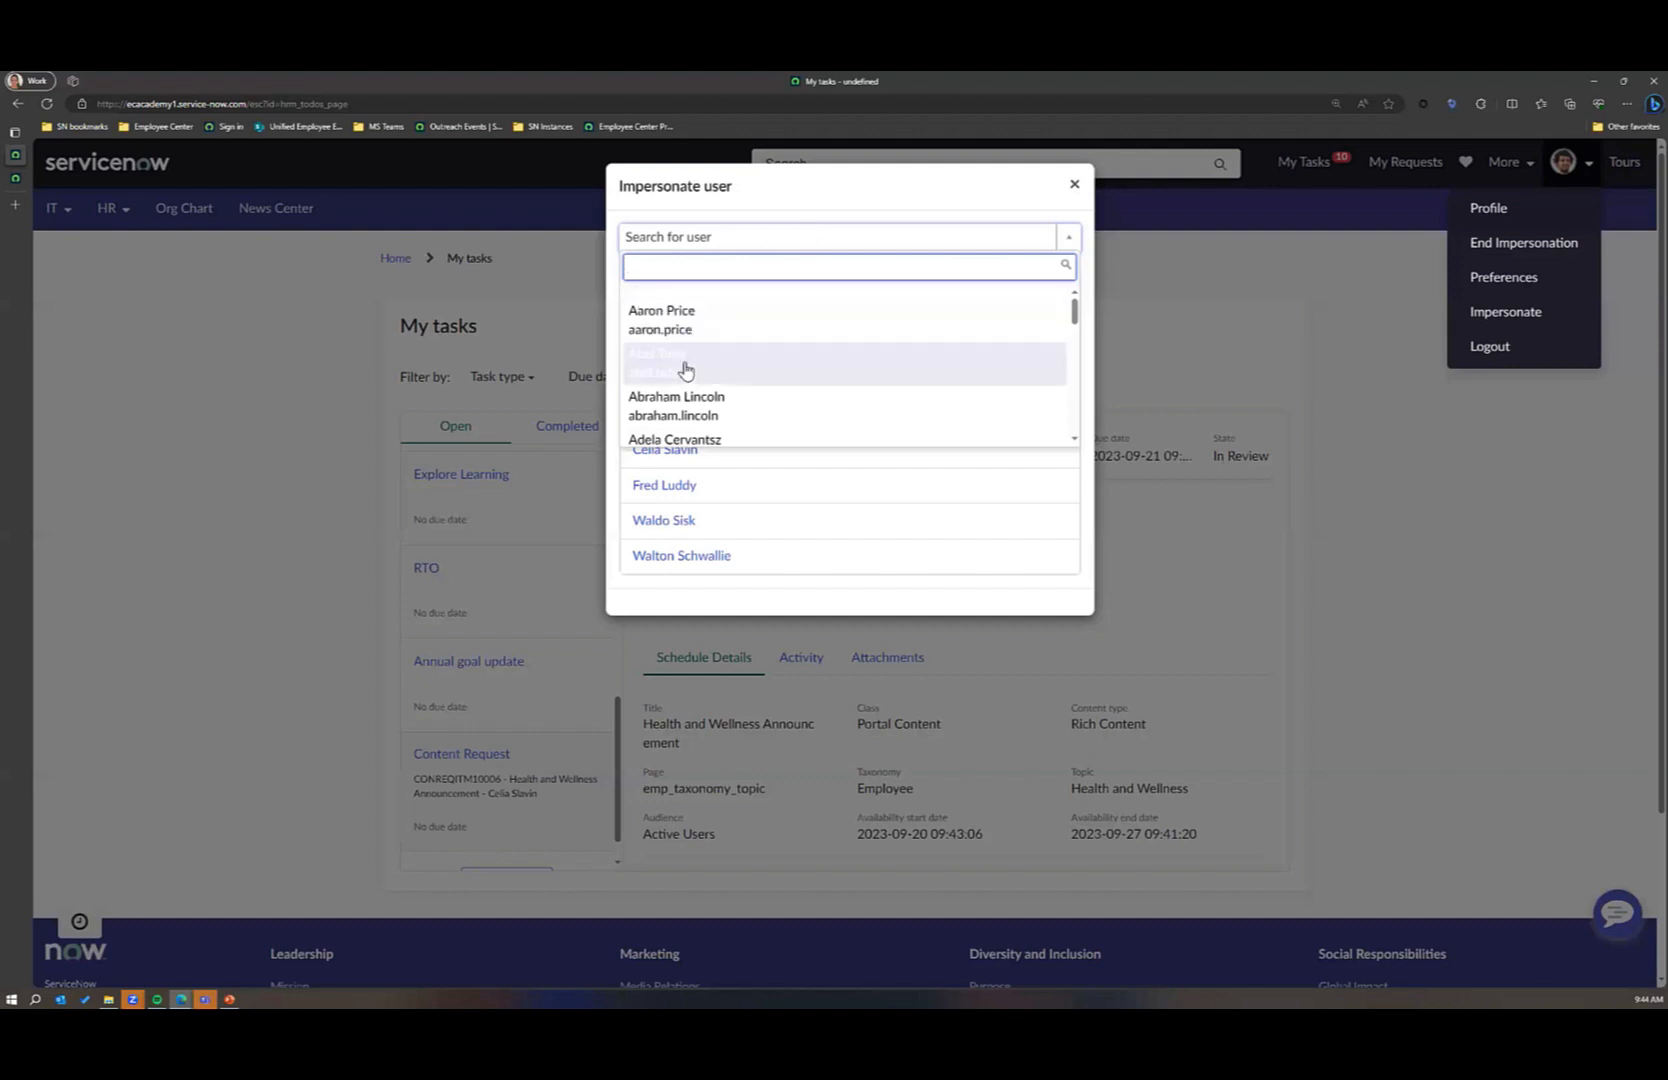
{"action": "left_click", "coordinate": [678, 490]}
{"action": "left_click", "coordinate": [680, 489]}
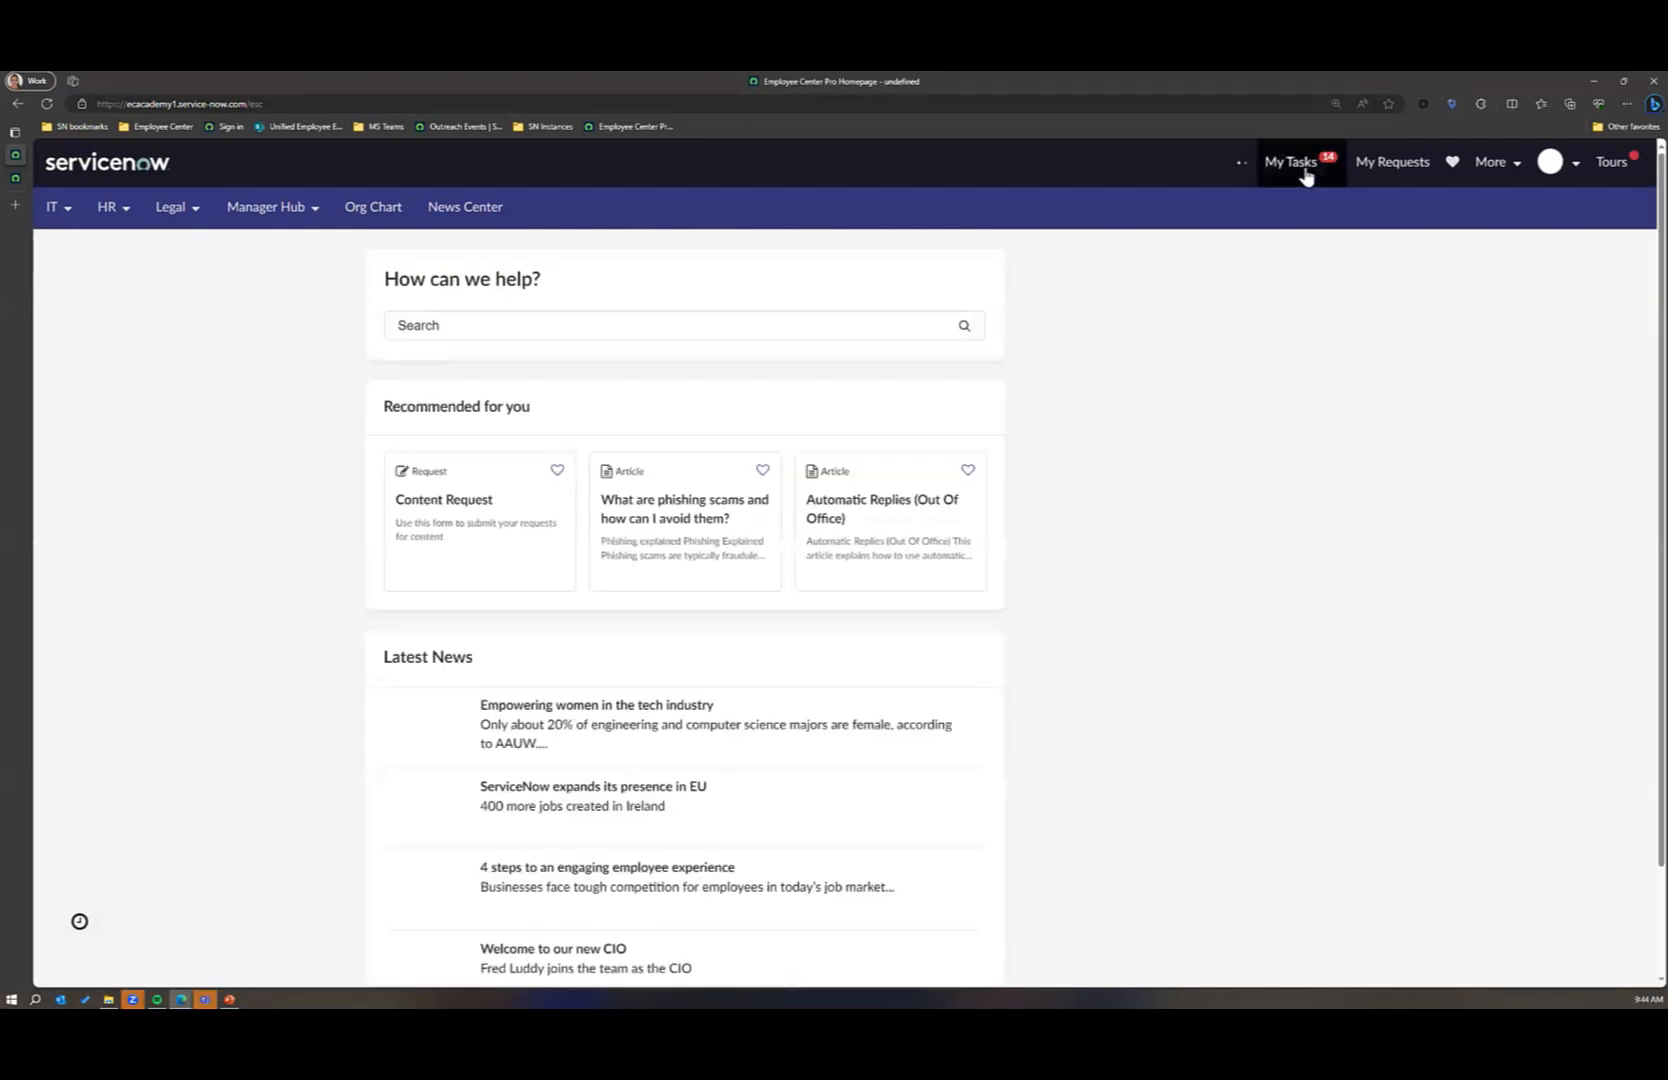
Step: Open the Health and Wellness Announcement content request among the open tasks and approve it as the additional reviewer
{"action": "left_click", "coordinate": [1305, 174]}
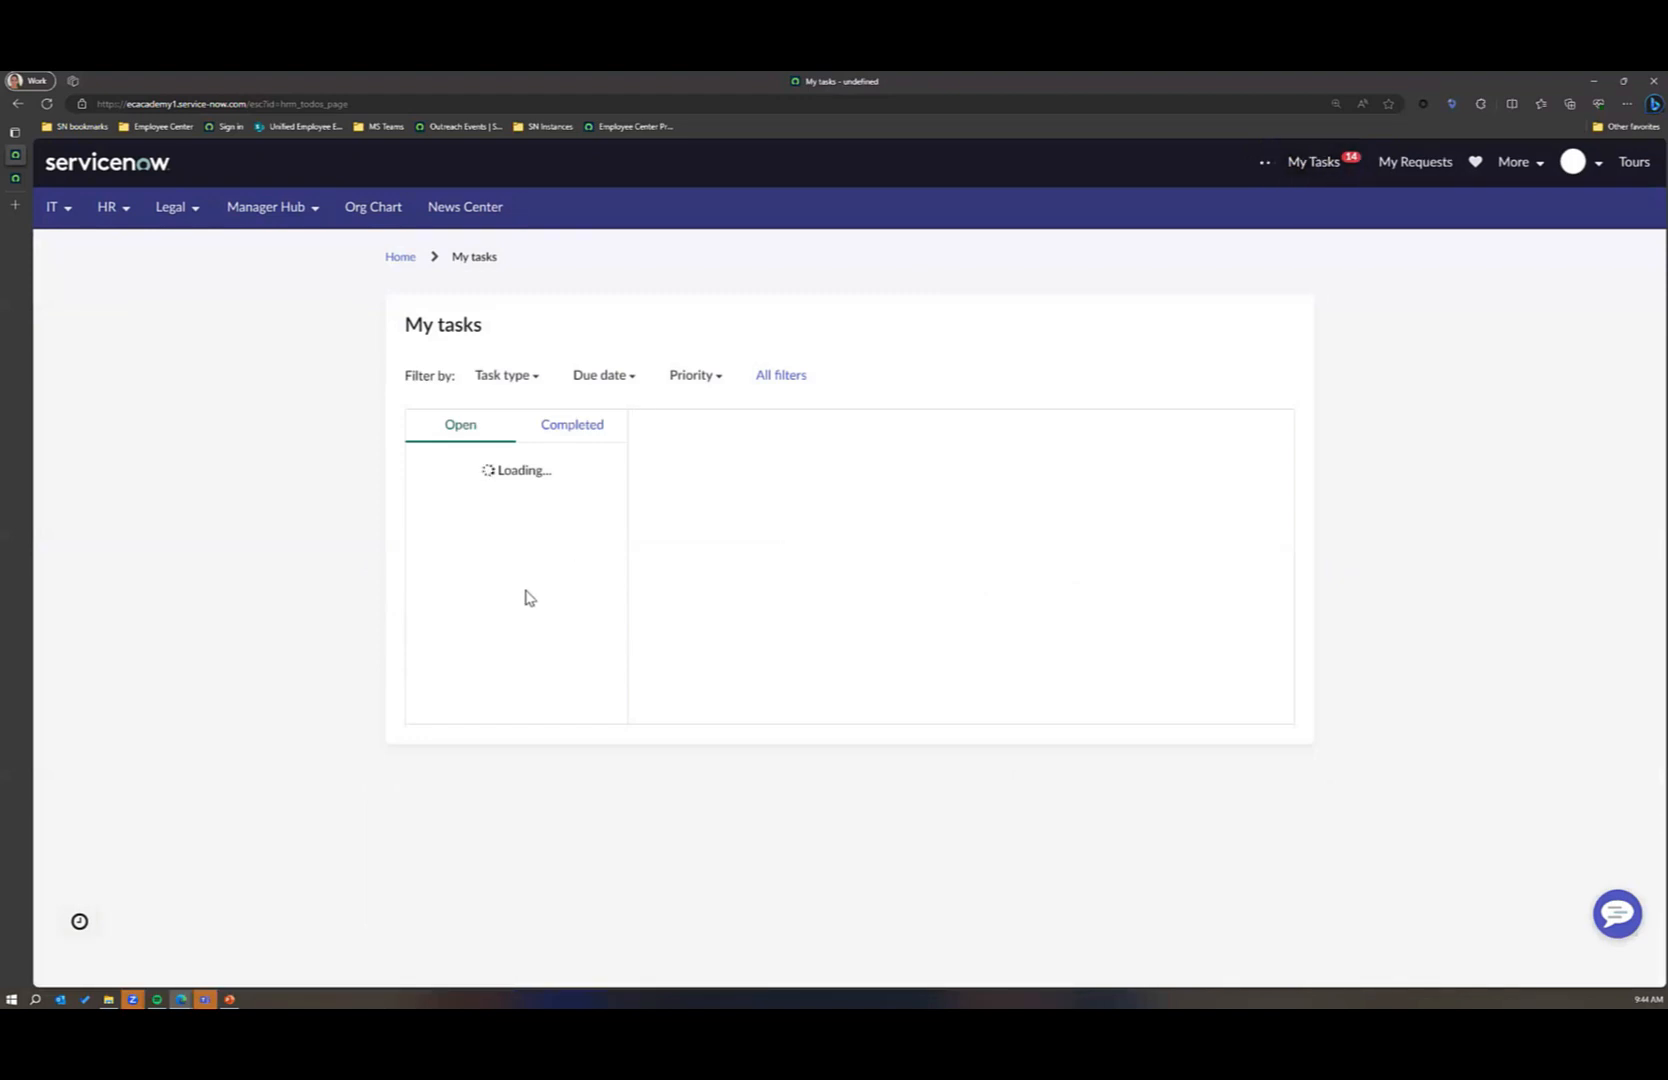
{"action": "scroll", "coordinate": [476, 607], "scroll_direction": "down", "scroll_amount": 5}
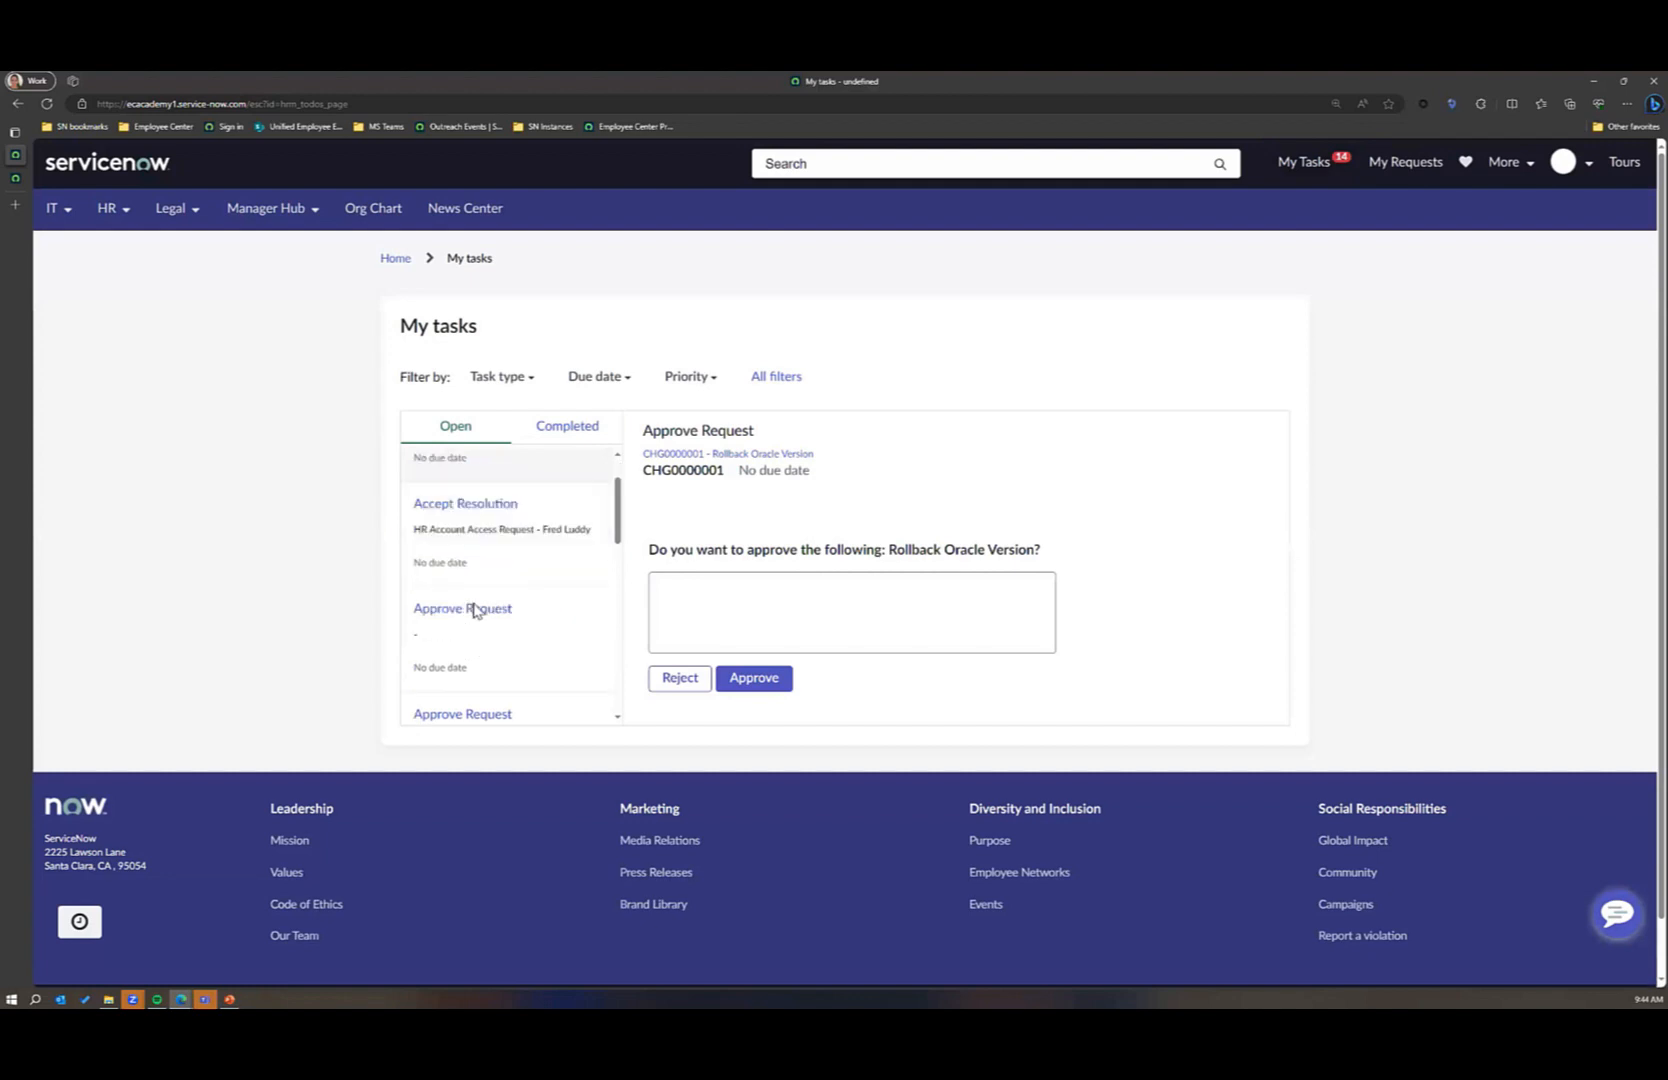
{"action": "scroll", "coordinate": [476, 607], "scroll_direction": "down", "scroll_amount": 3}
{"action": "left_click", "coordinate": [503, 694]}
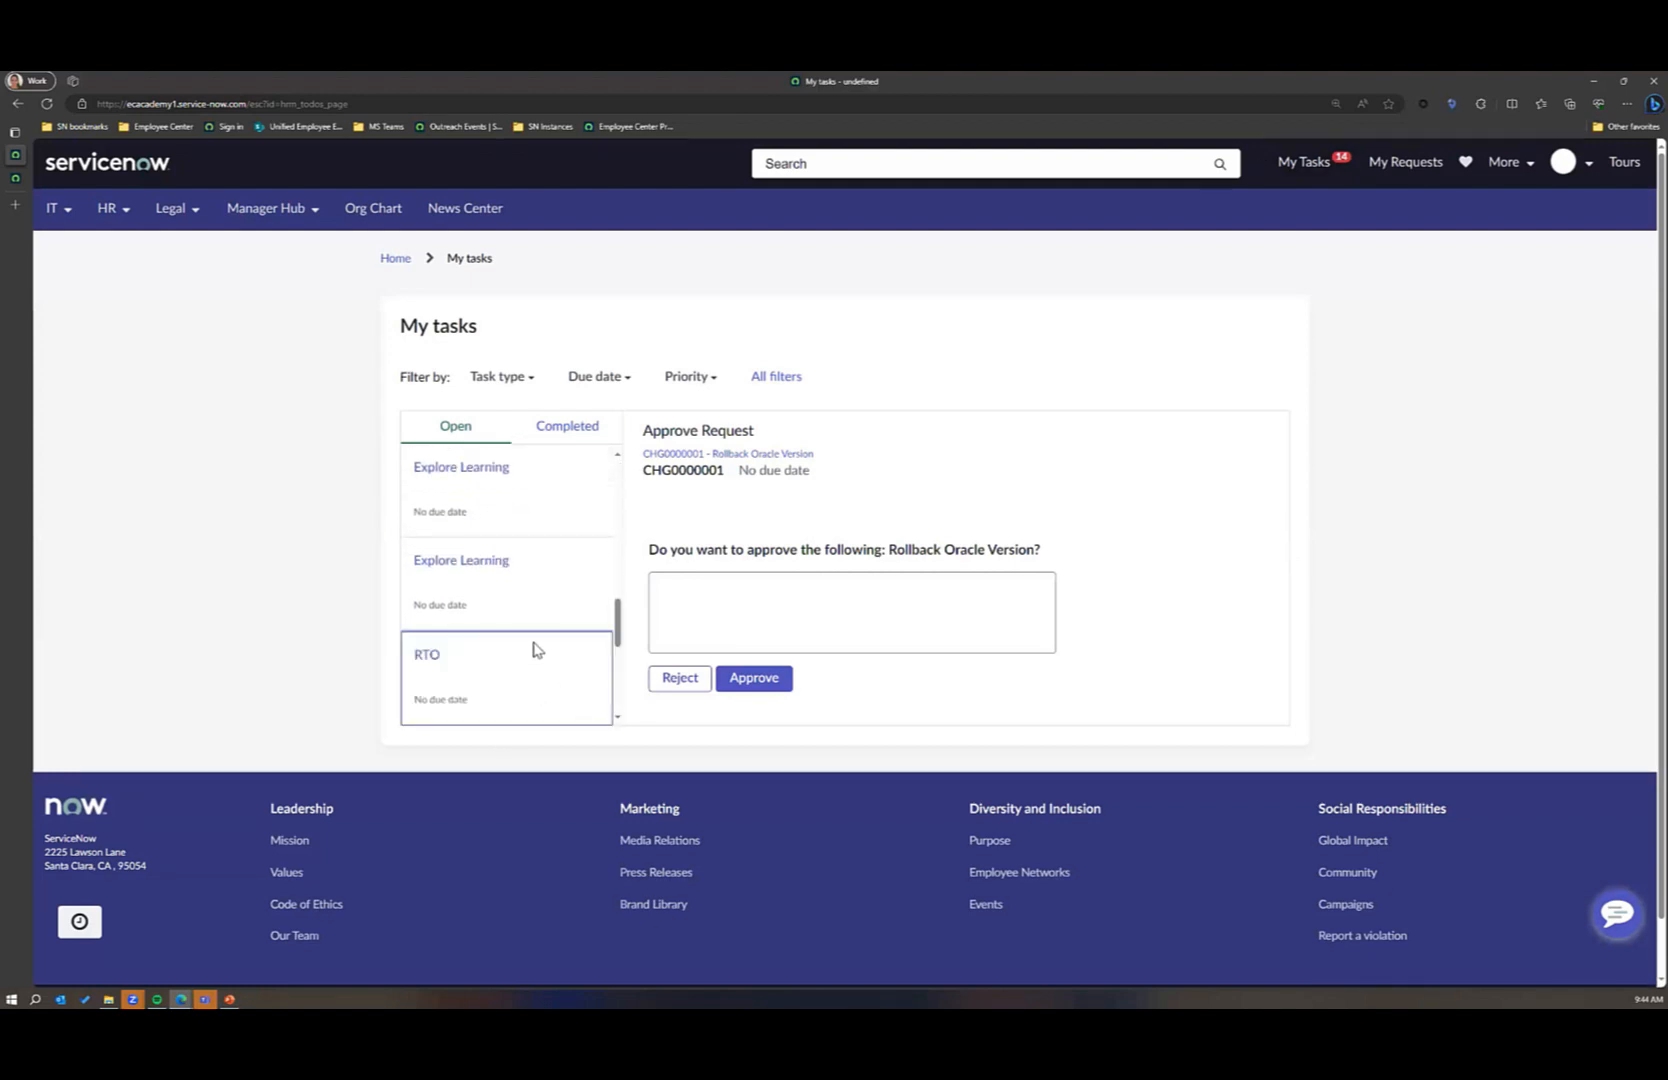
{"action": "scroll", "coordinate": [532, 648], "scroll_direction": "down", "scroll_amount": 2}
{"action": "left_click", "coordinate": [532, 630]}
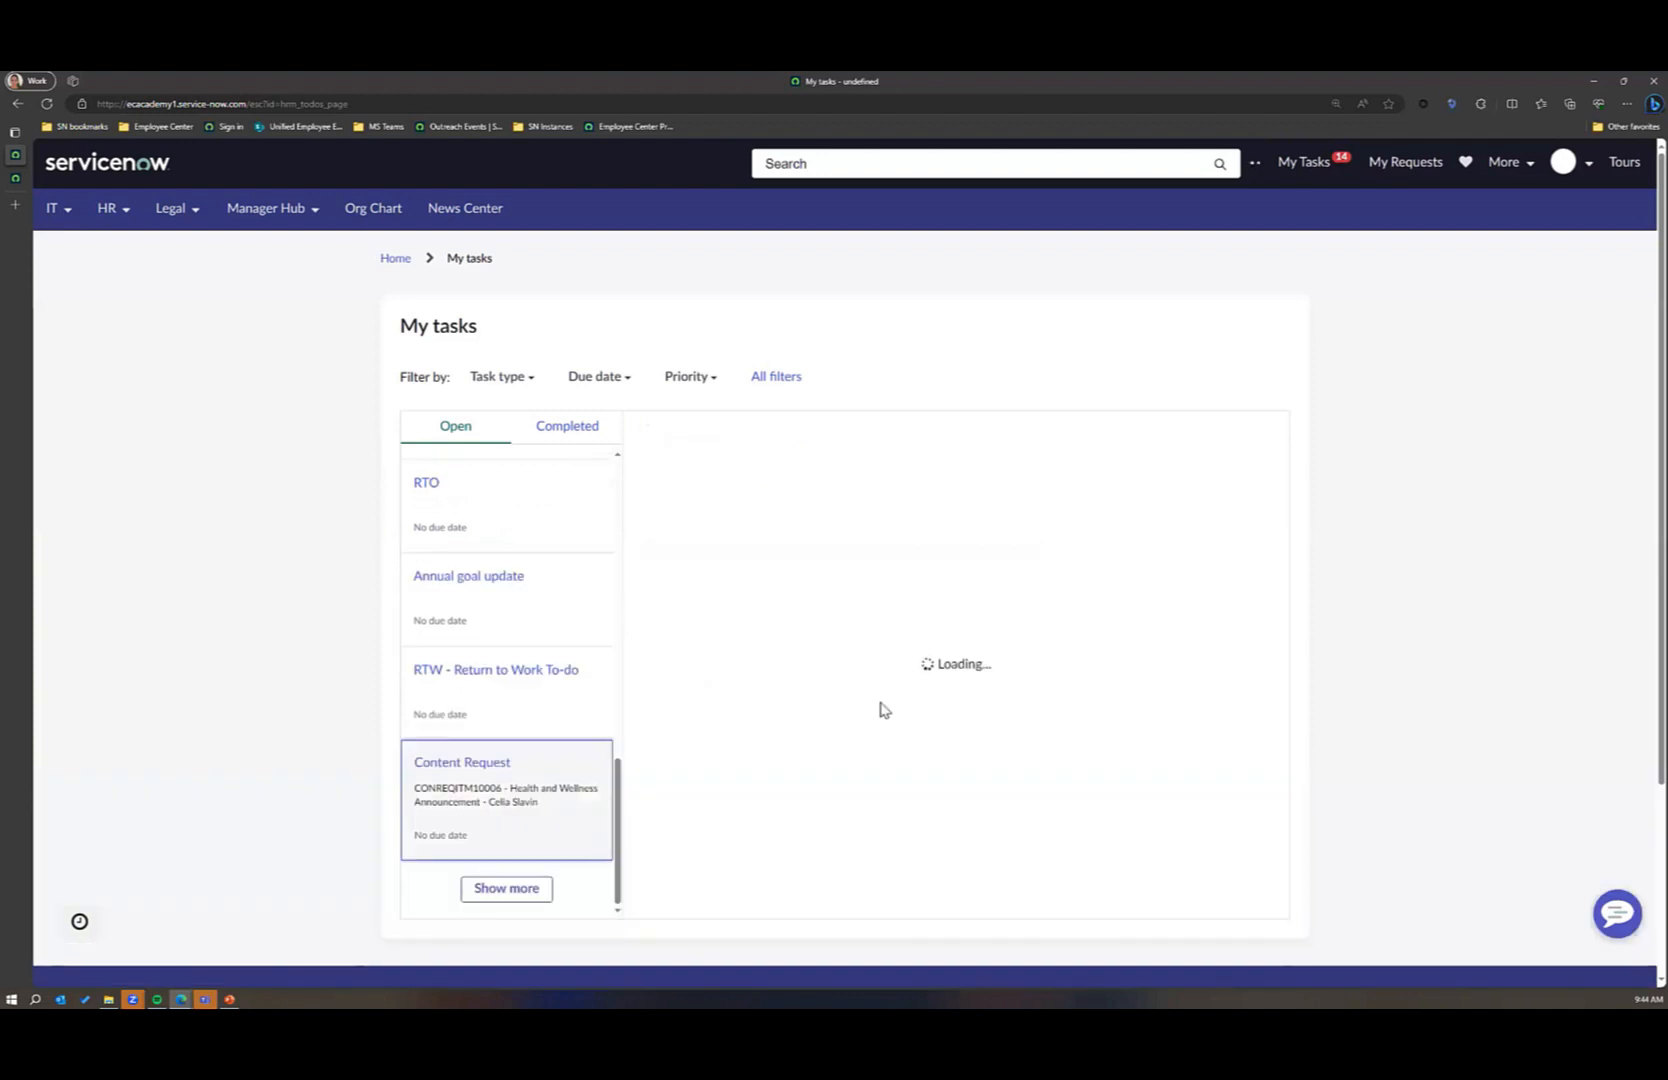
{"action": "scroll", "coordinate": [1001, 744], "scroll_direction": "down", "scroll_amount": 2}
{"action": "left_click", "coordinate": [1231, 757]}
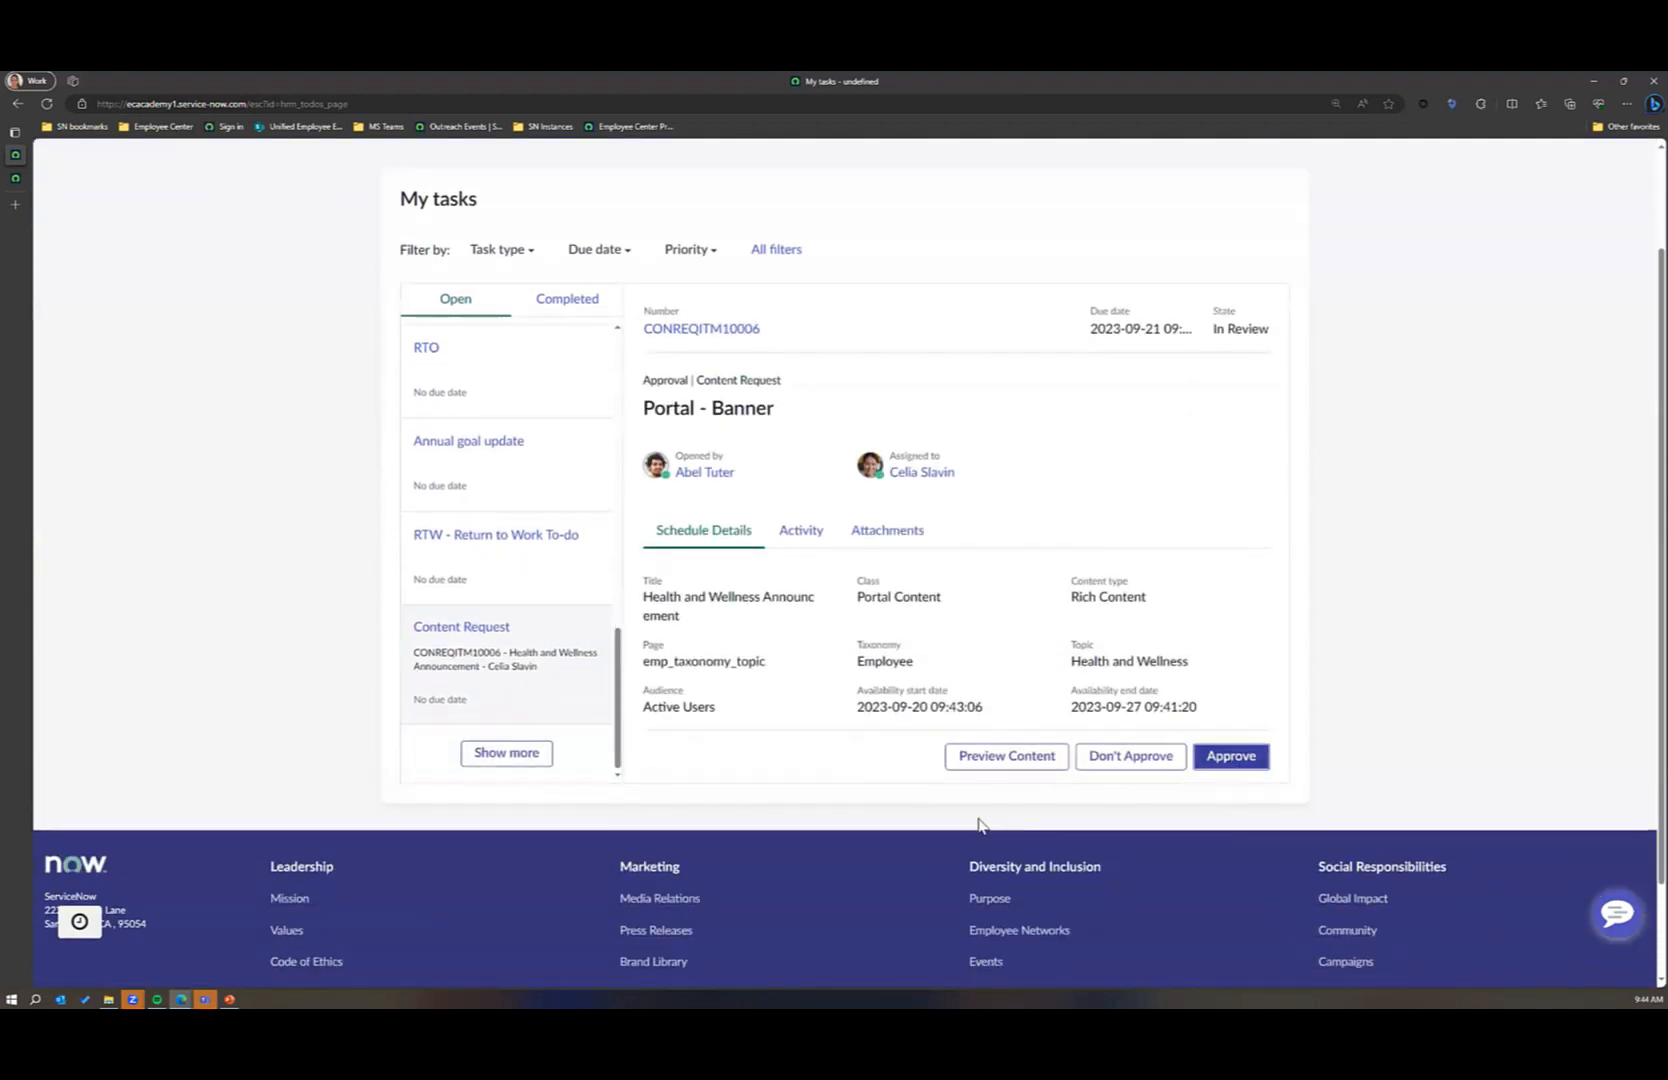
{"action": "scroll", "coordinate": [1009, 592], "scroll_direction": "down", "scroll_amount": 1}
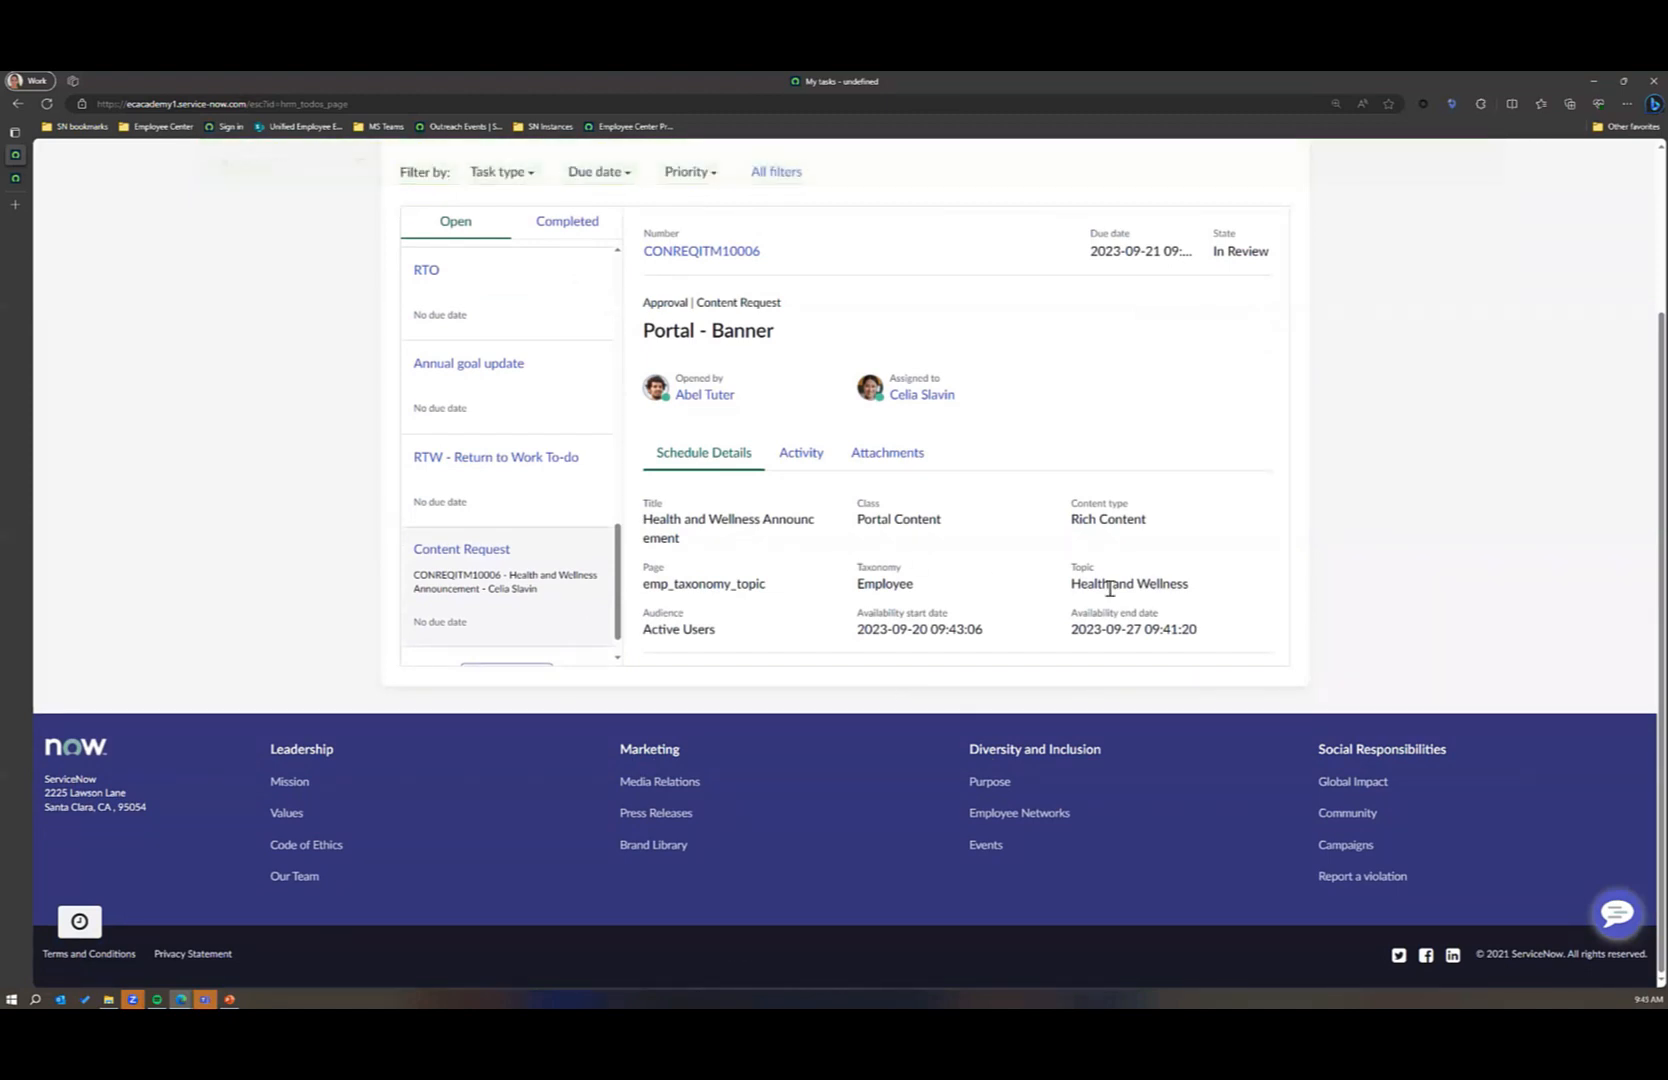
Step: Switch to the content user's content request item and reload it to check both approvers' states
{"action": "mouse_move", "coordinate": [181, 999]}
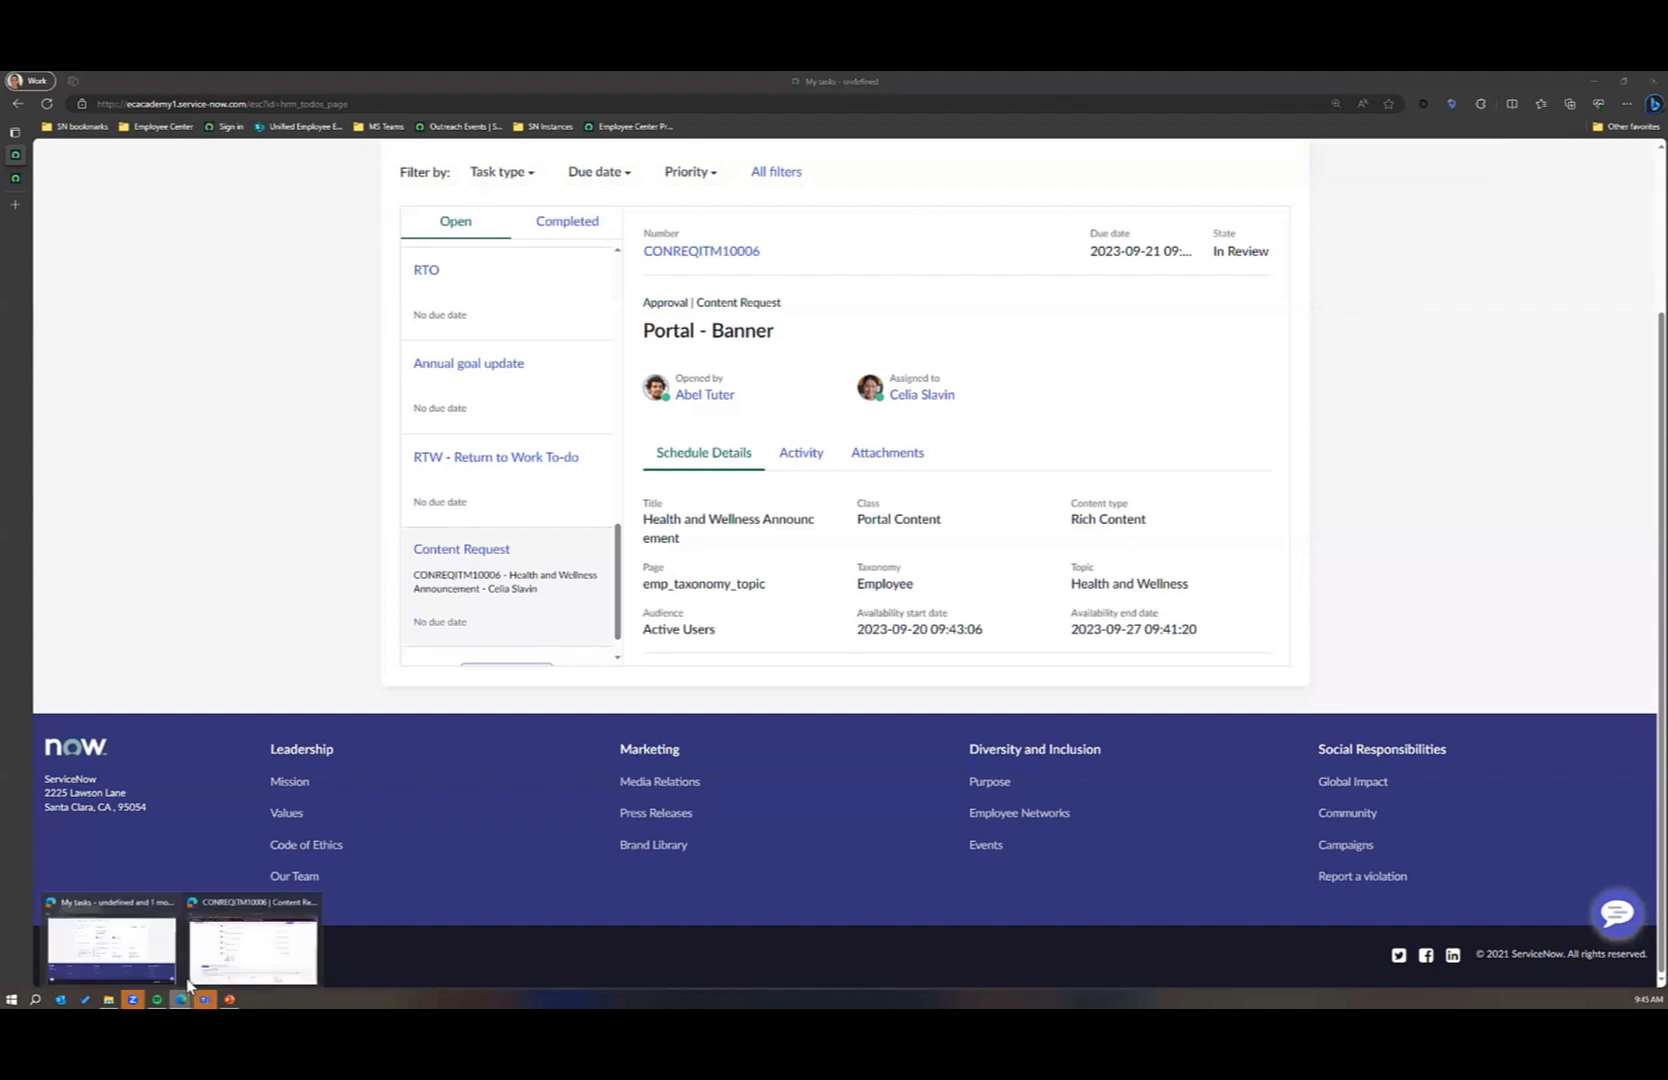
{"action": "left_click", "coordinate": [229, 950]}
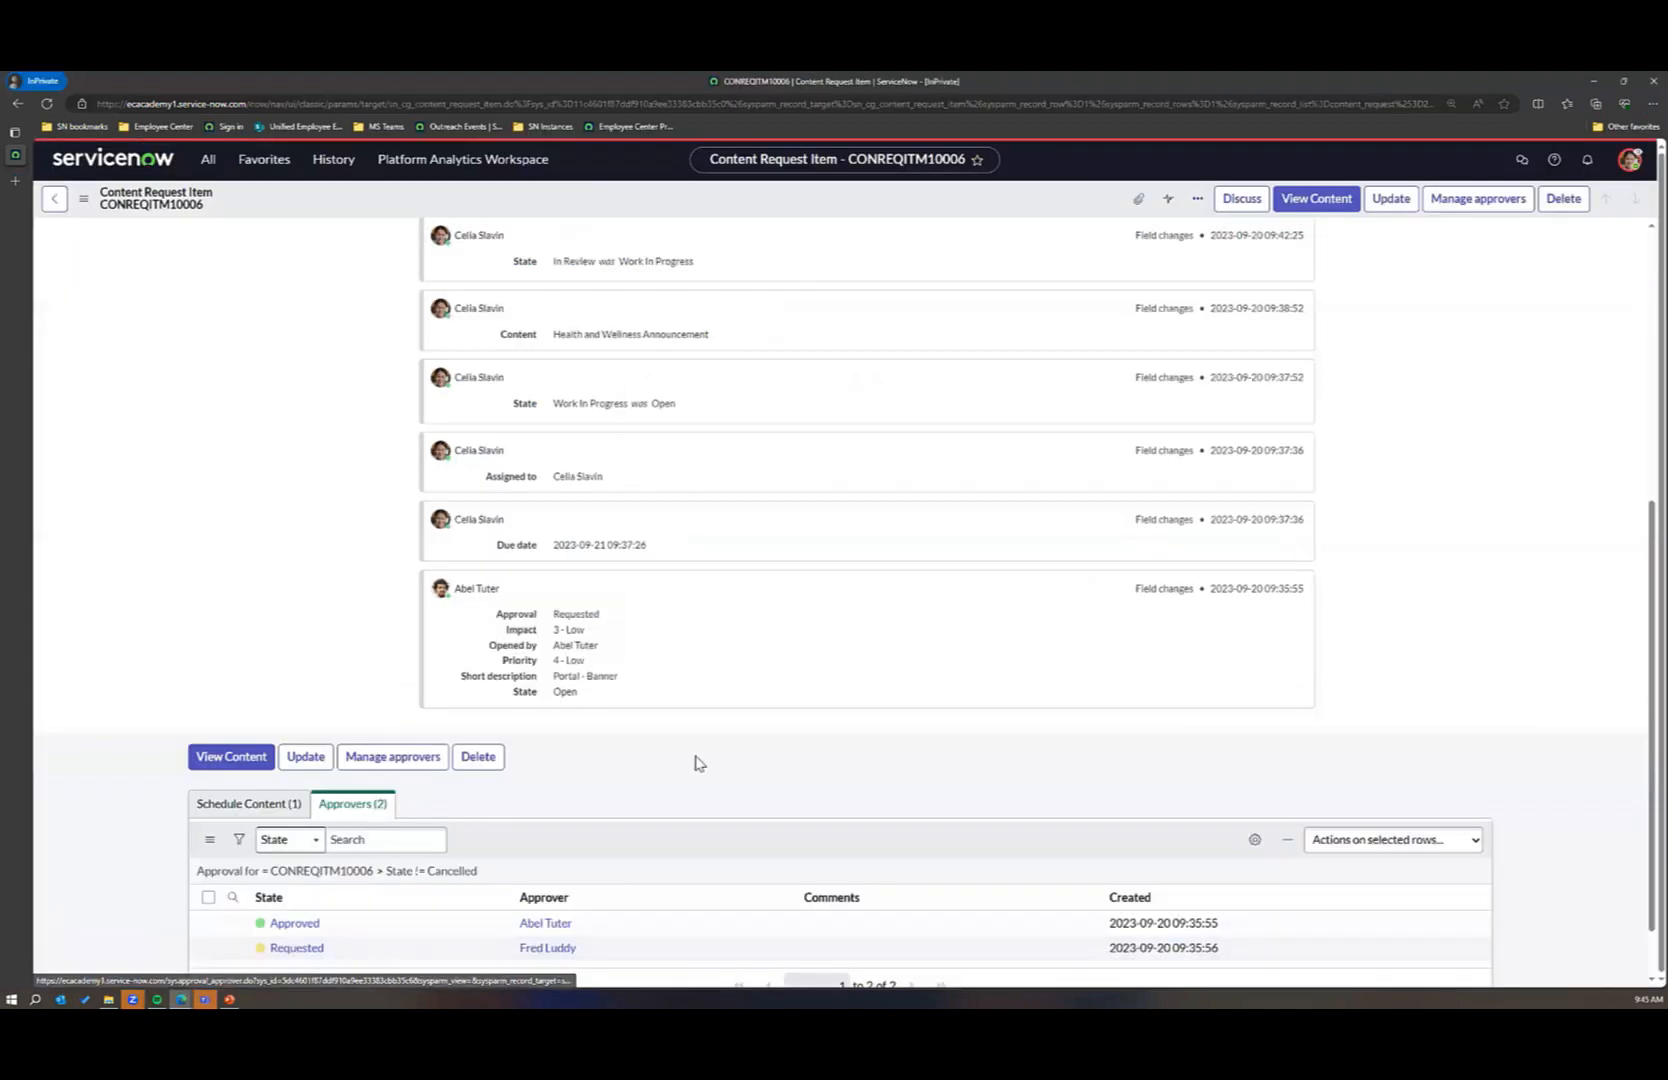
{"action": "left_click", "coordinate": [663, 108]}
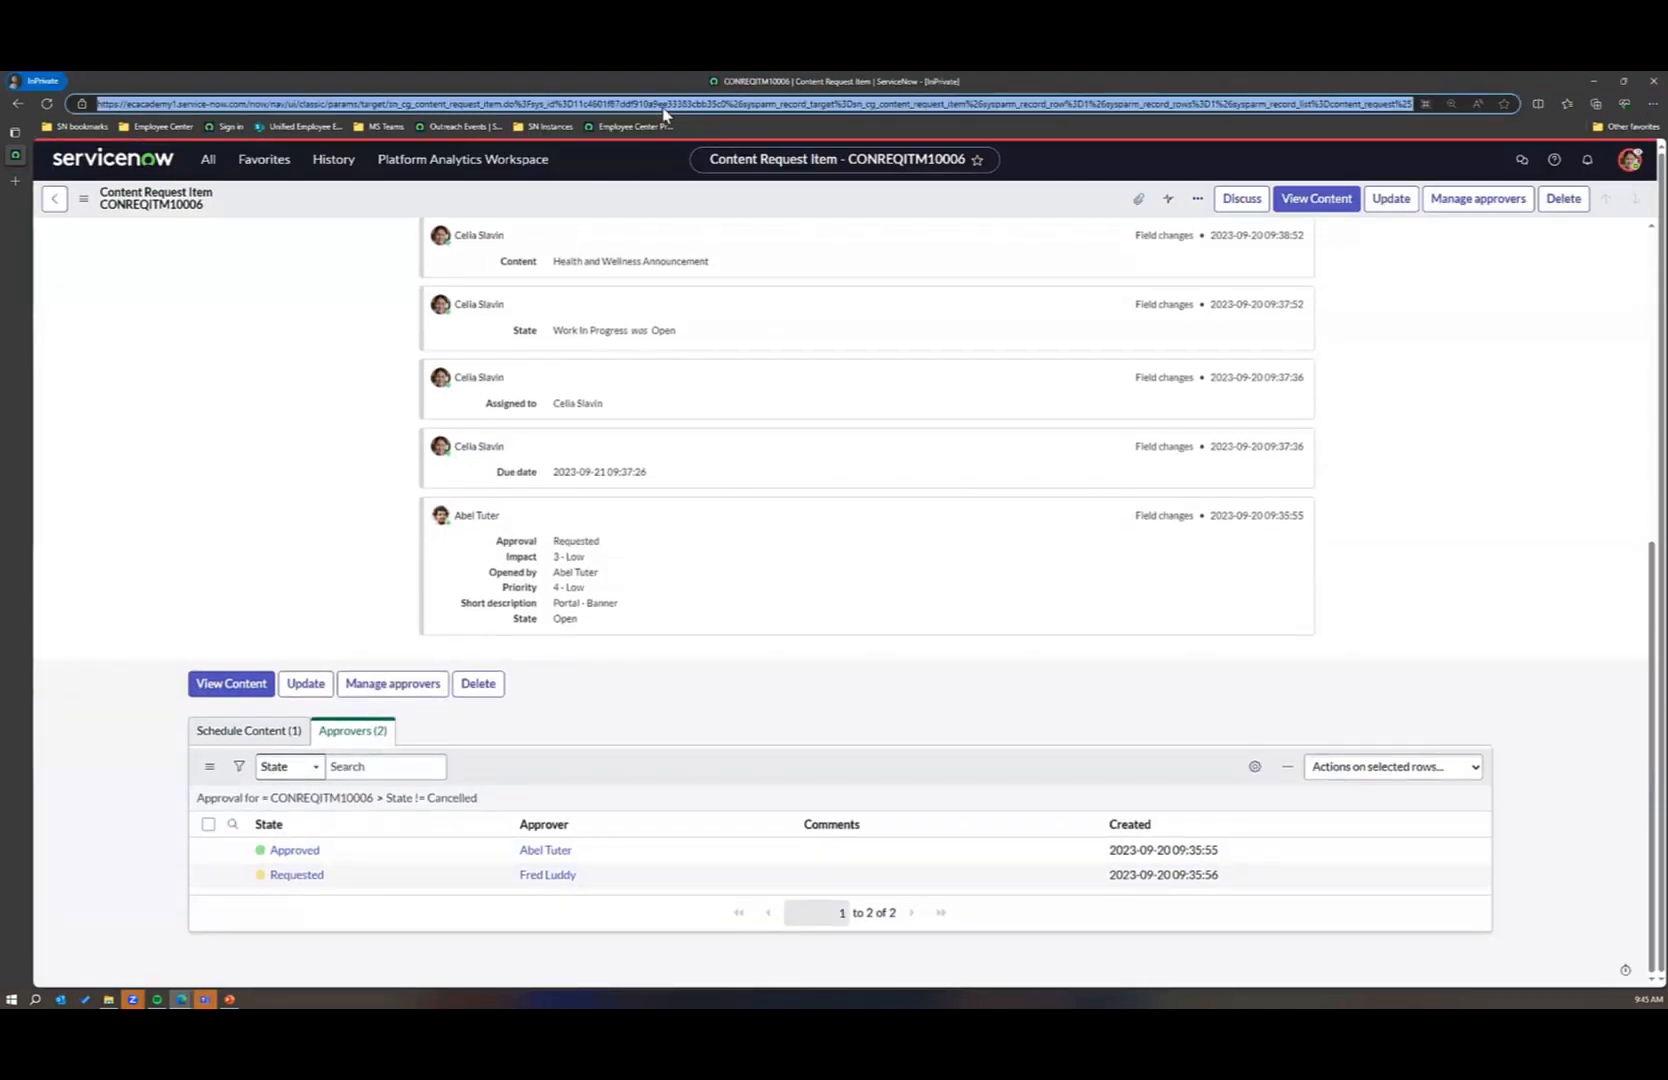
{"action": "key", "text": "Return"}
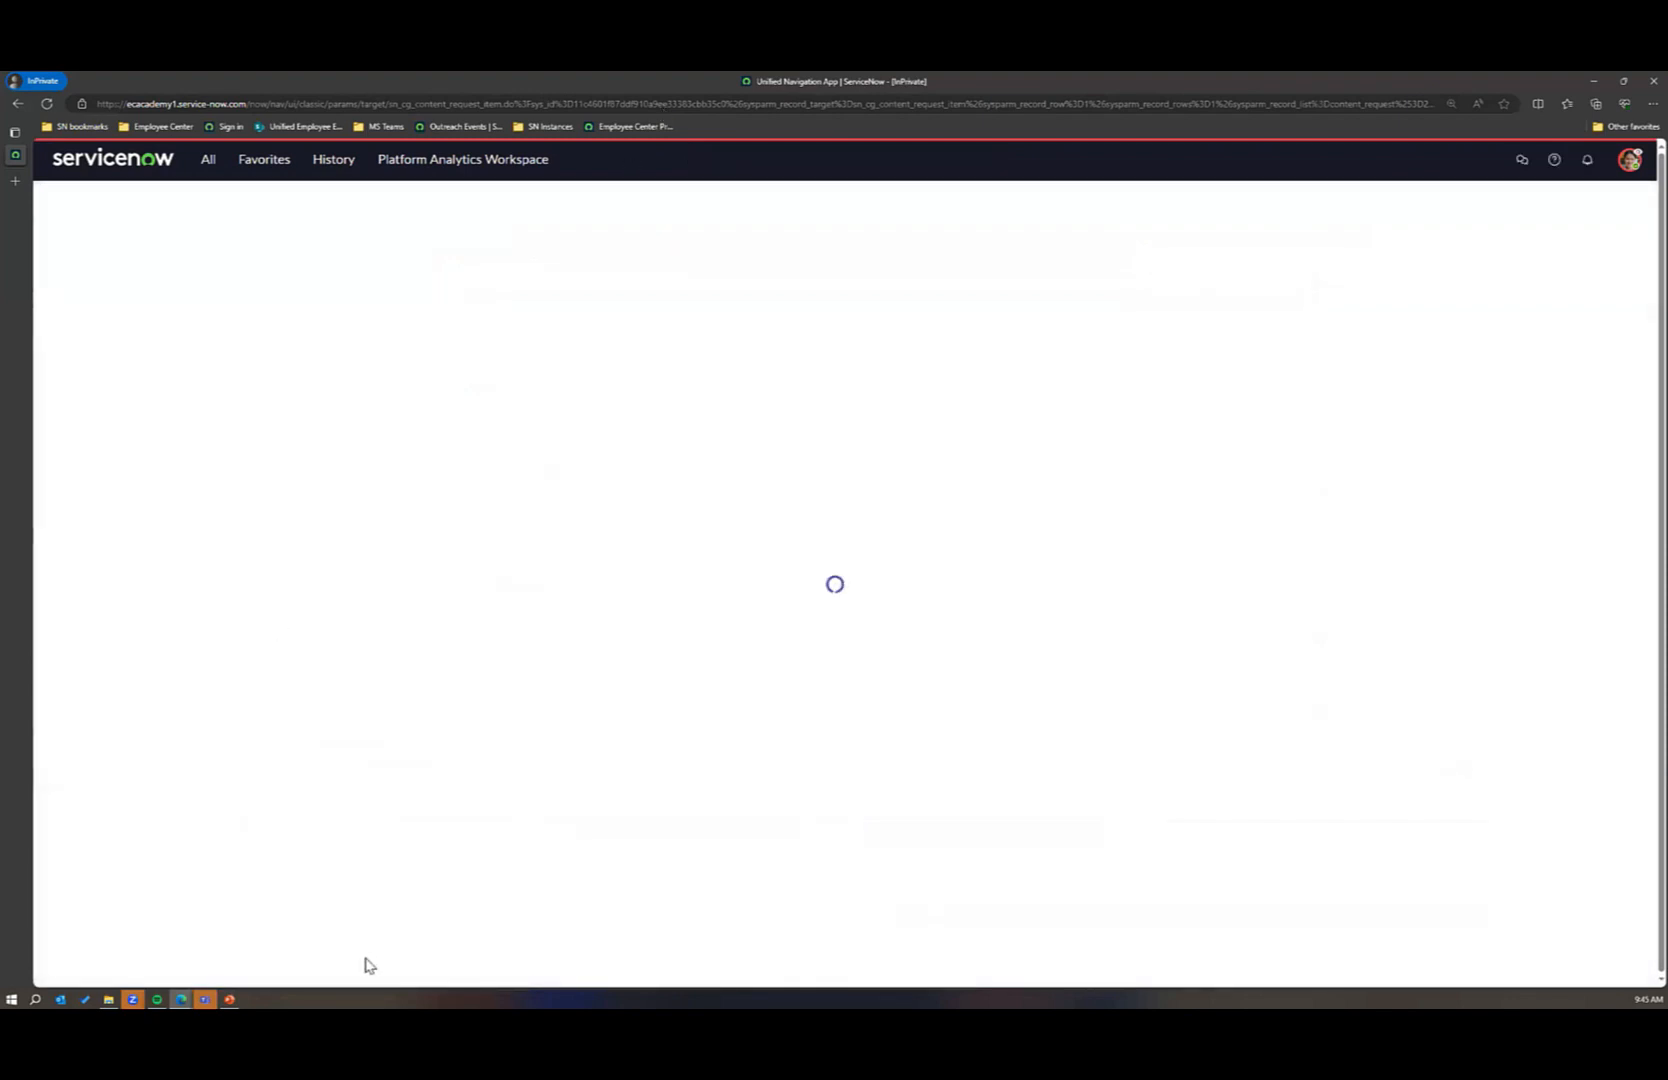
{"action": "scroll", "coordinate": [350, 845], "scroll_direction": "down", "scroll_amount": 5}
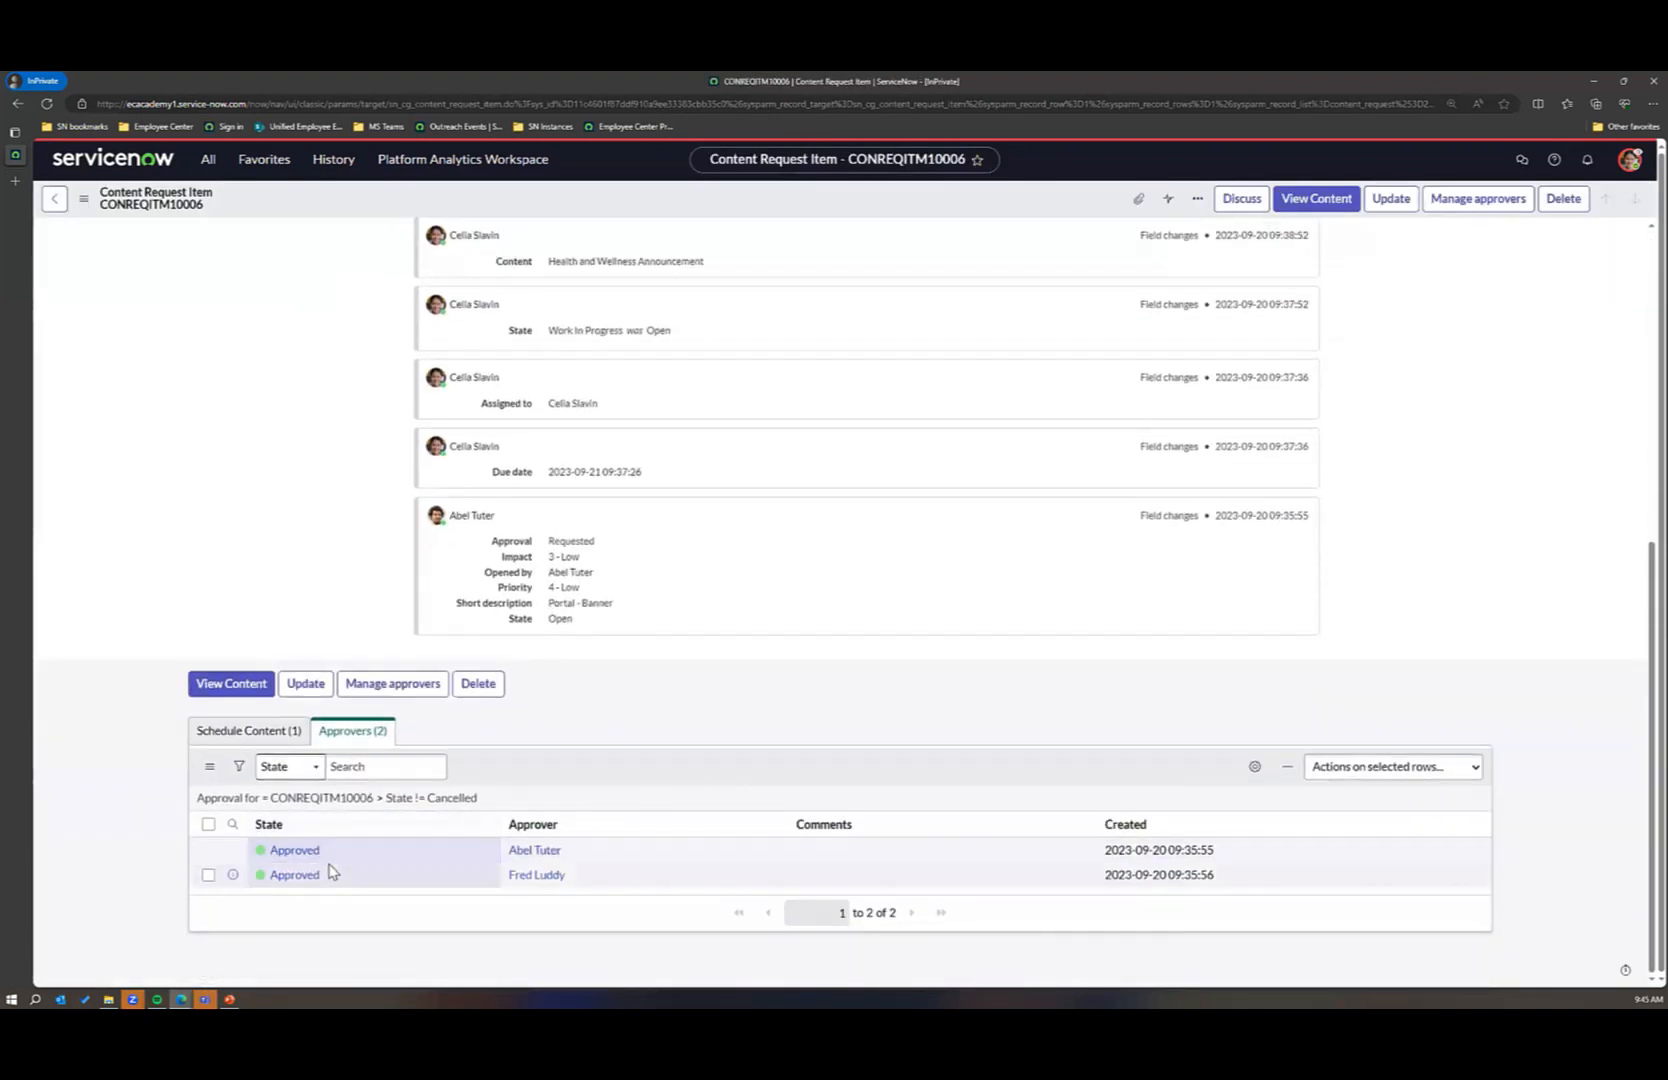
Step: Set the content request item's state to Published and save the record
{"action": "scroll", "coordinate": [1146, 468], "scroll_direction": "up", "scroll_amount": 10}
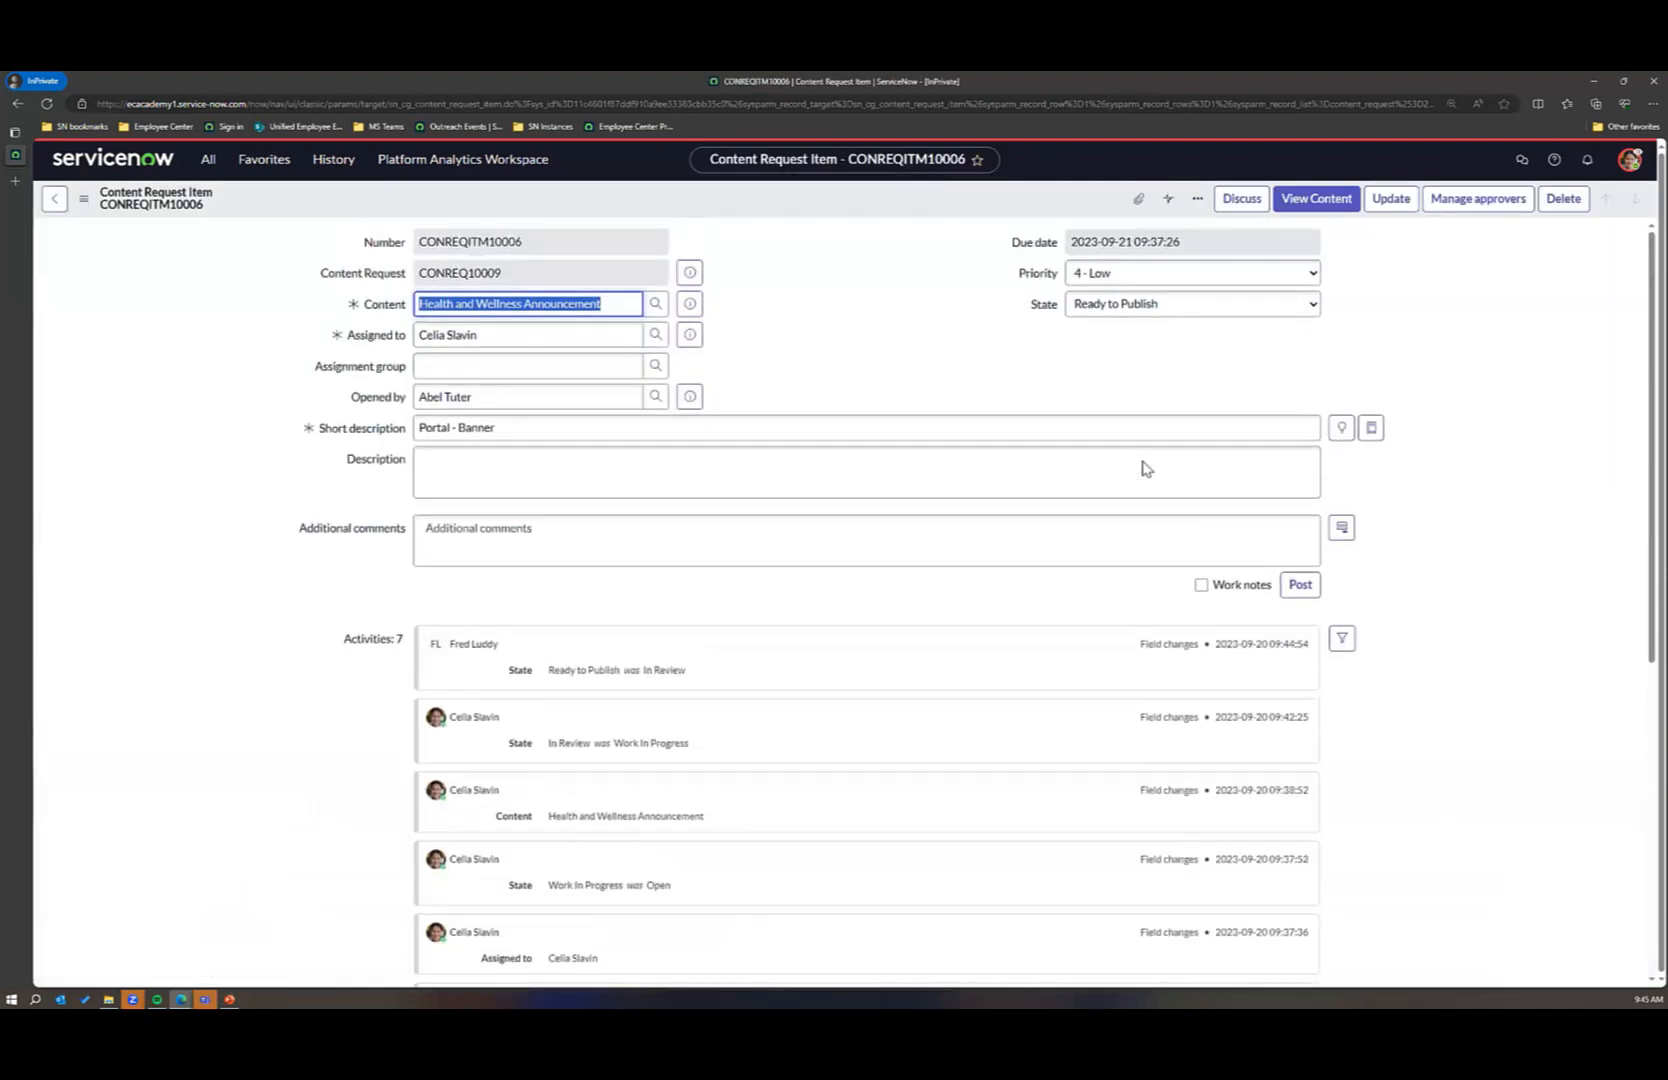
{"action": "left_click", "coordinate": [1107, 316]}
{"action": "left_click", "coordinate": [1114, 397]}
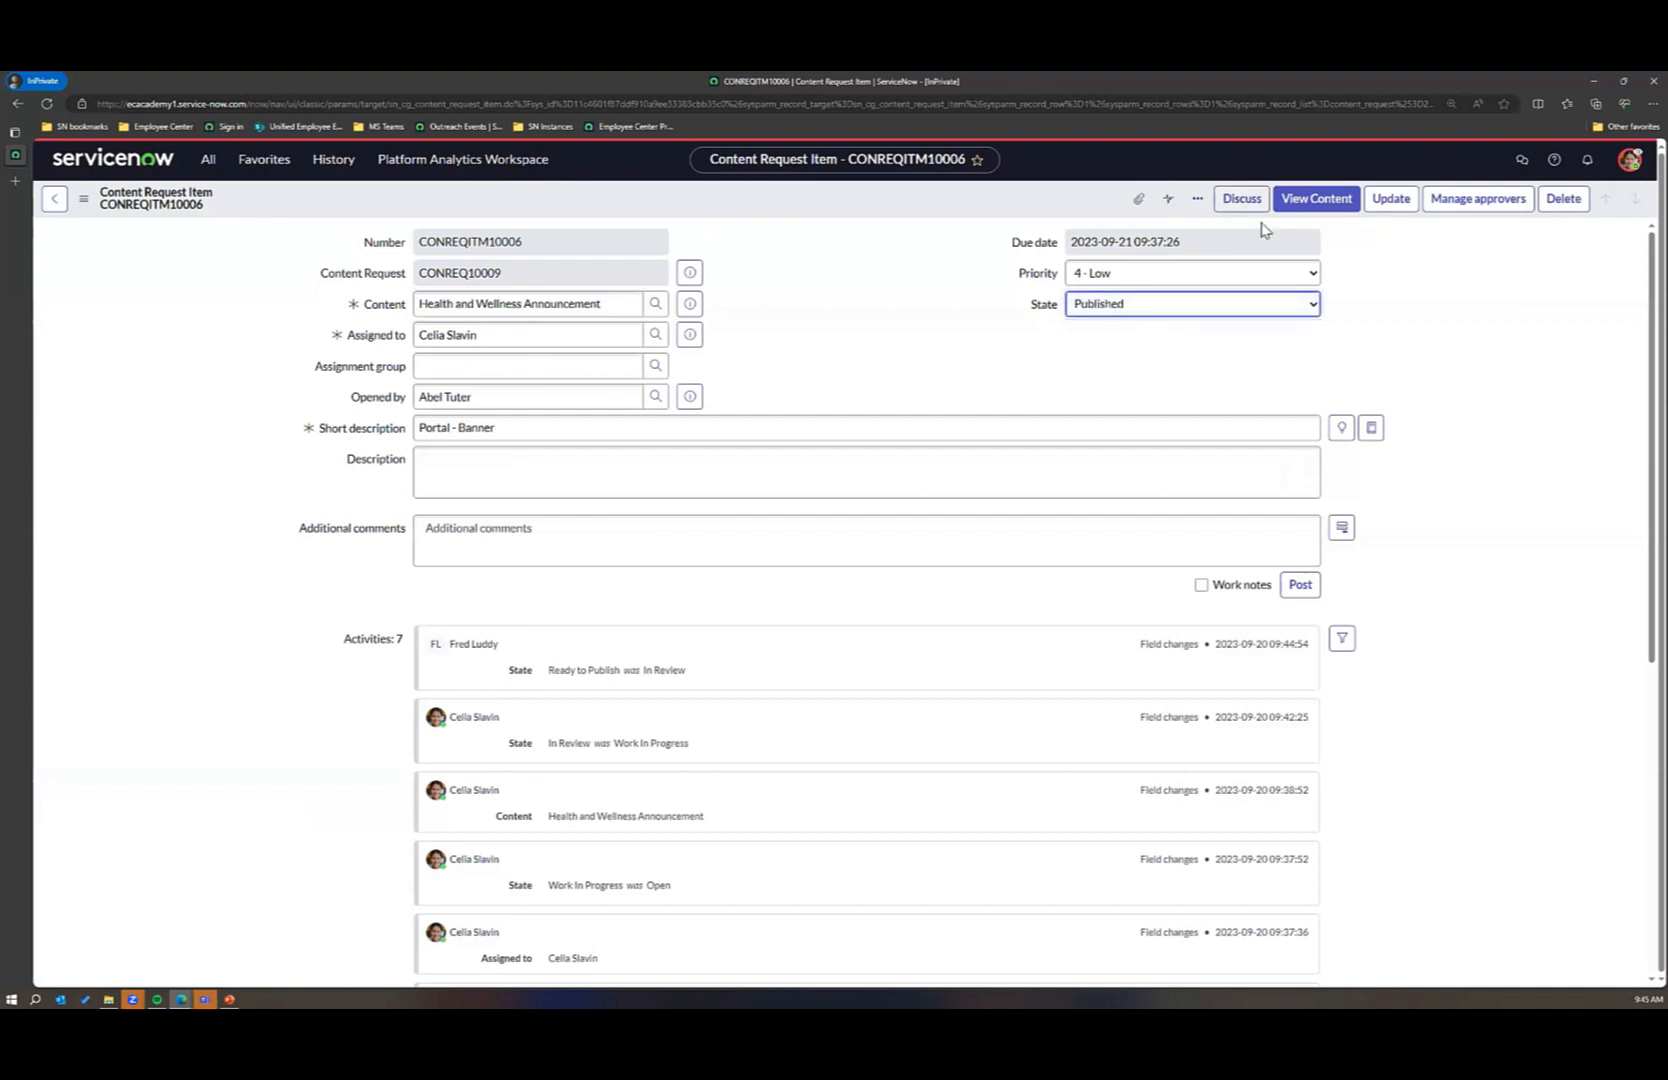
{"action": "left_click", "coordinate": [1390, 198]}
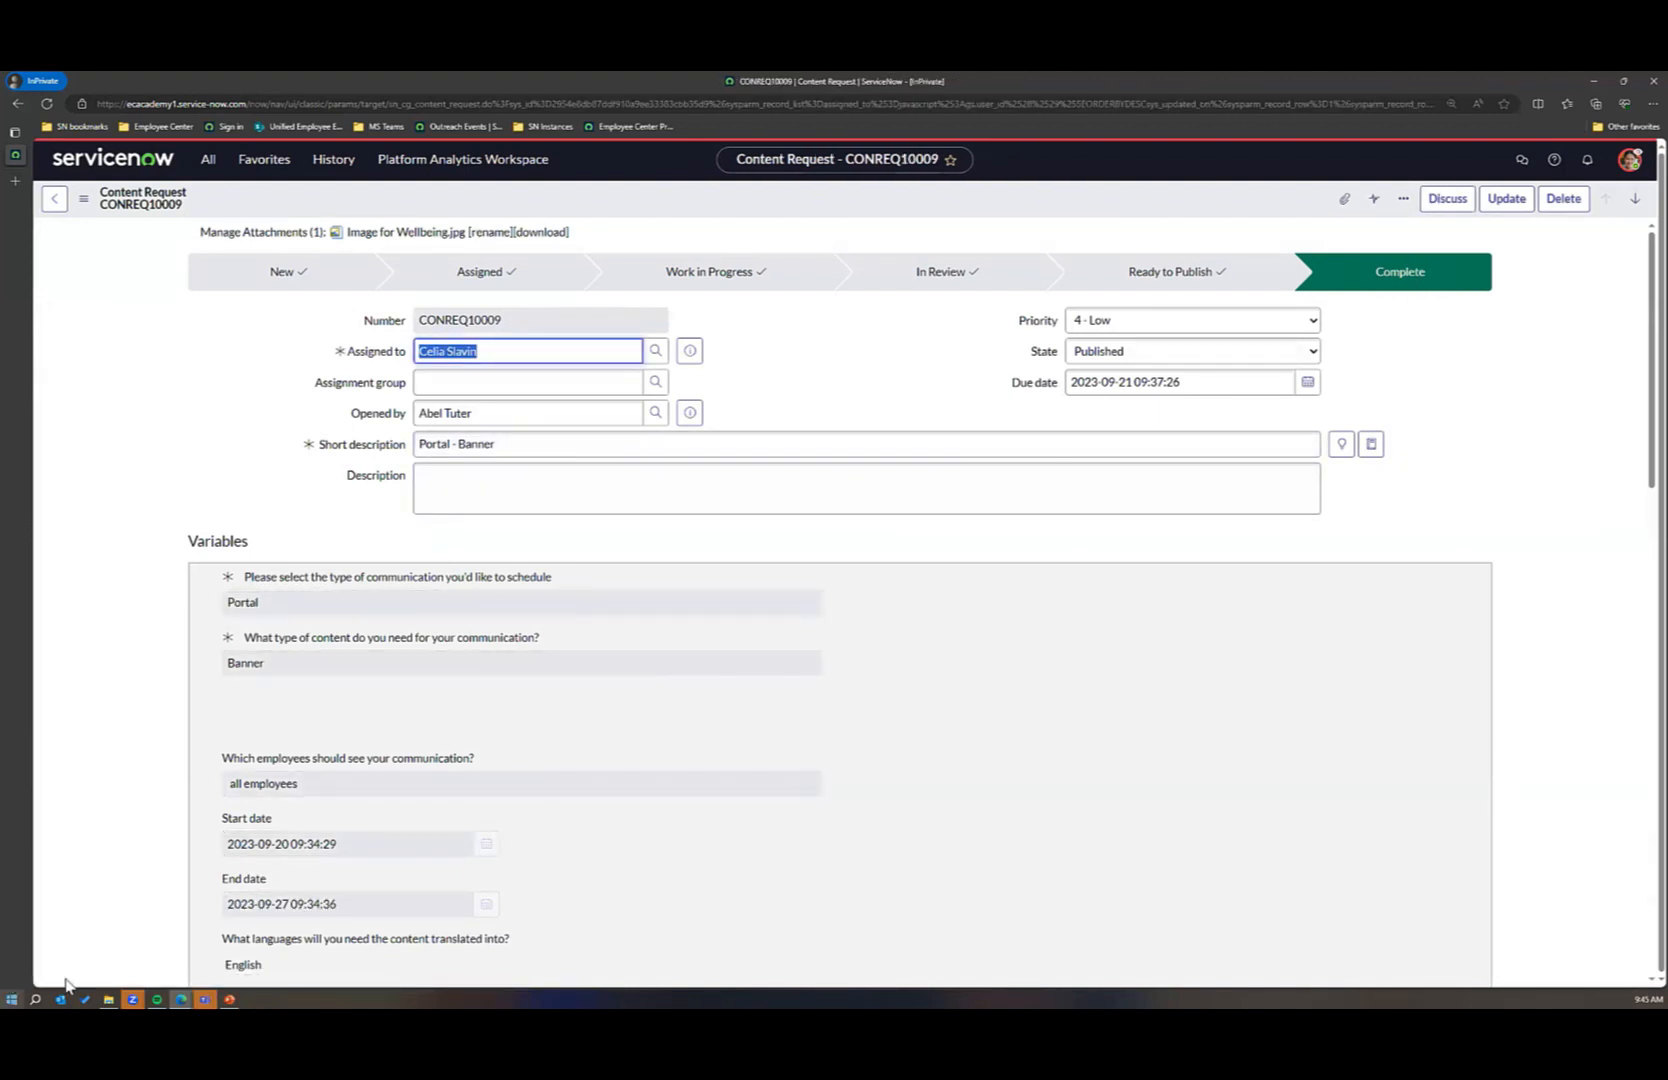
Step: Switch to the Employee Center and view the announcement on the Health and Wellness topic page under HR Benefits
{"action": "mouse_move", "coordinate": [190, 990]}
{"action": "left_click", "coordinate": [134, 940]}
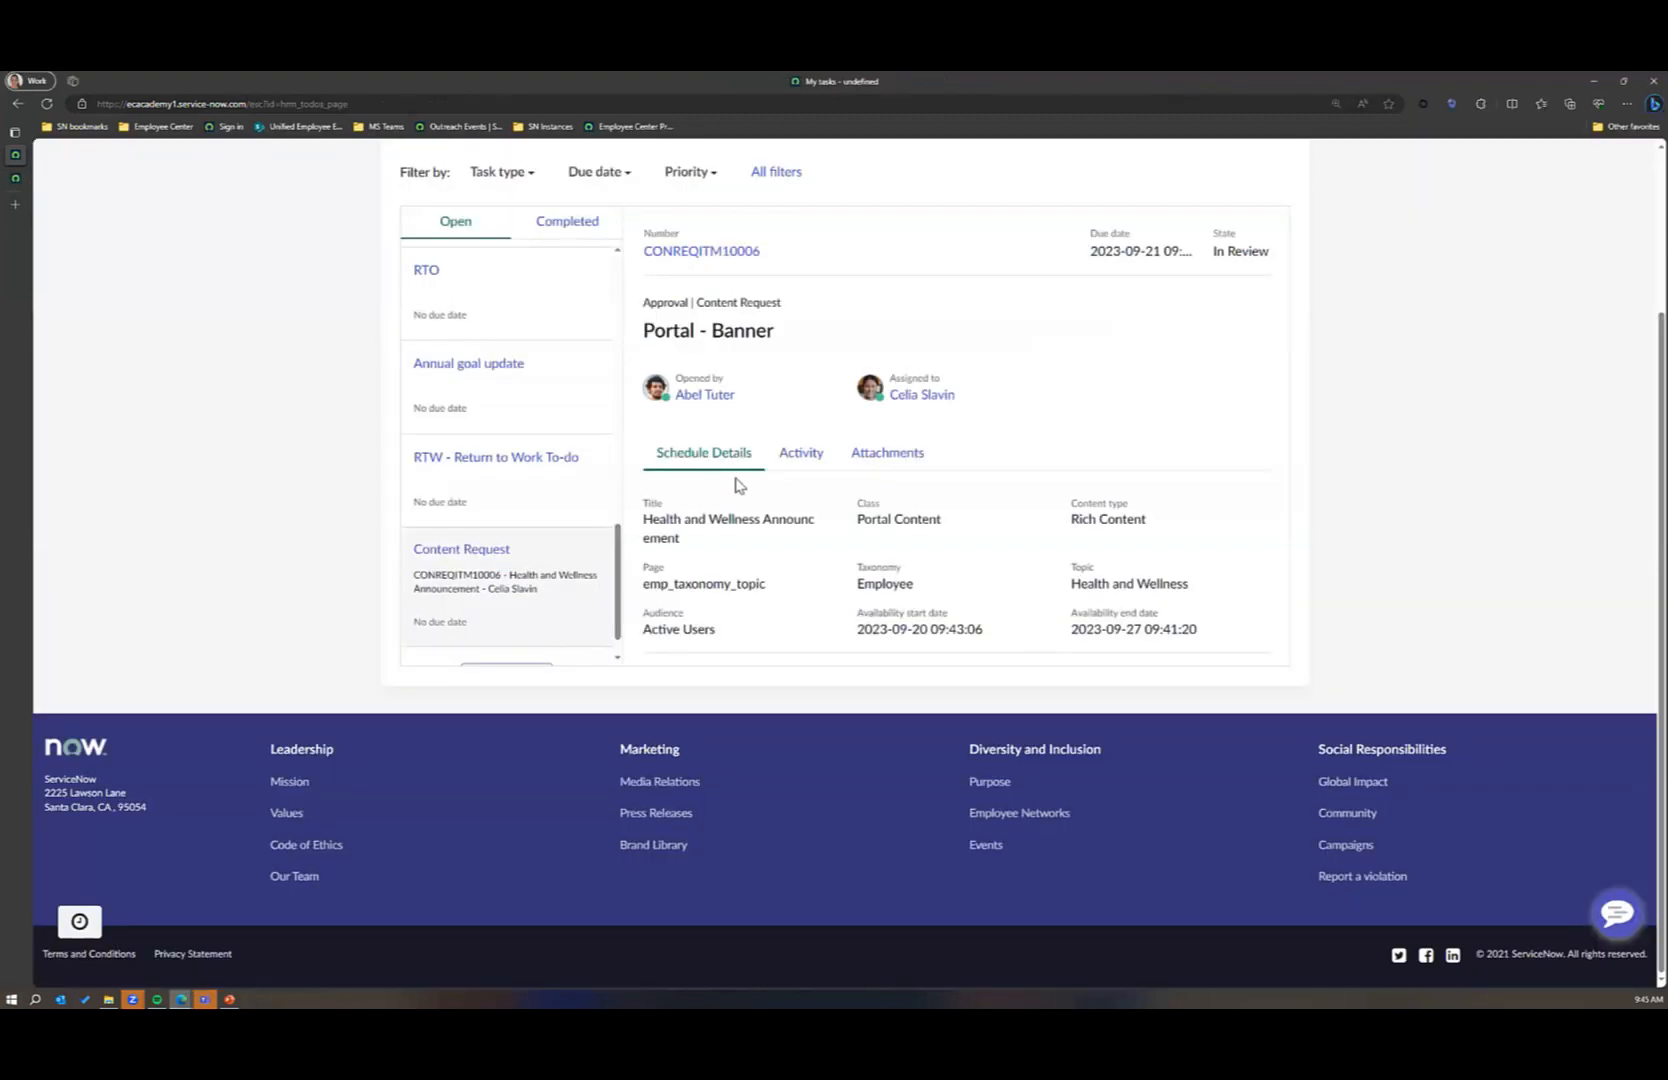
{"action": "scroll", "coordinate": [725, 480], "scroll_direction": "up", "scroll_amount": 2}
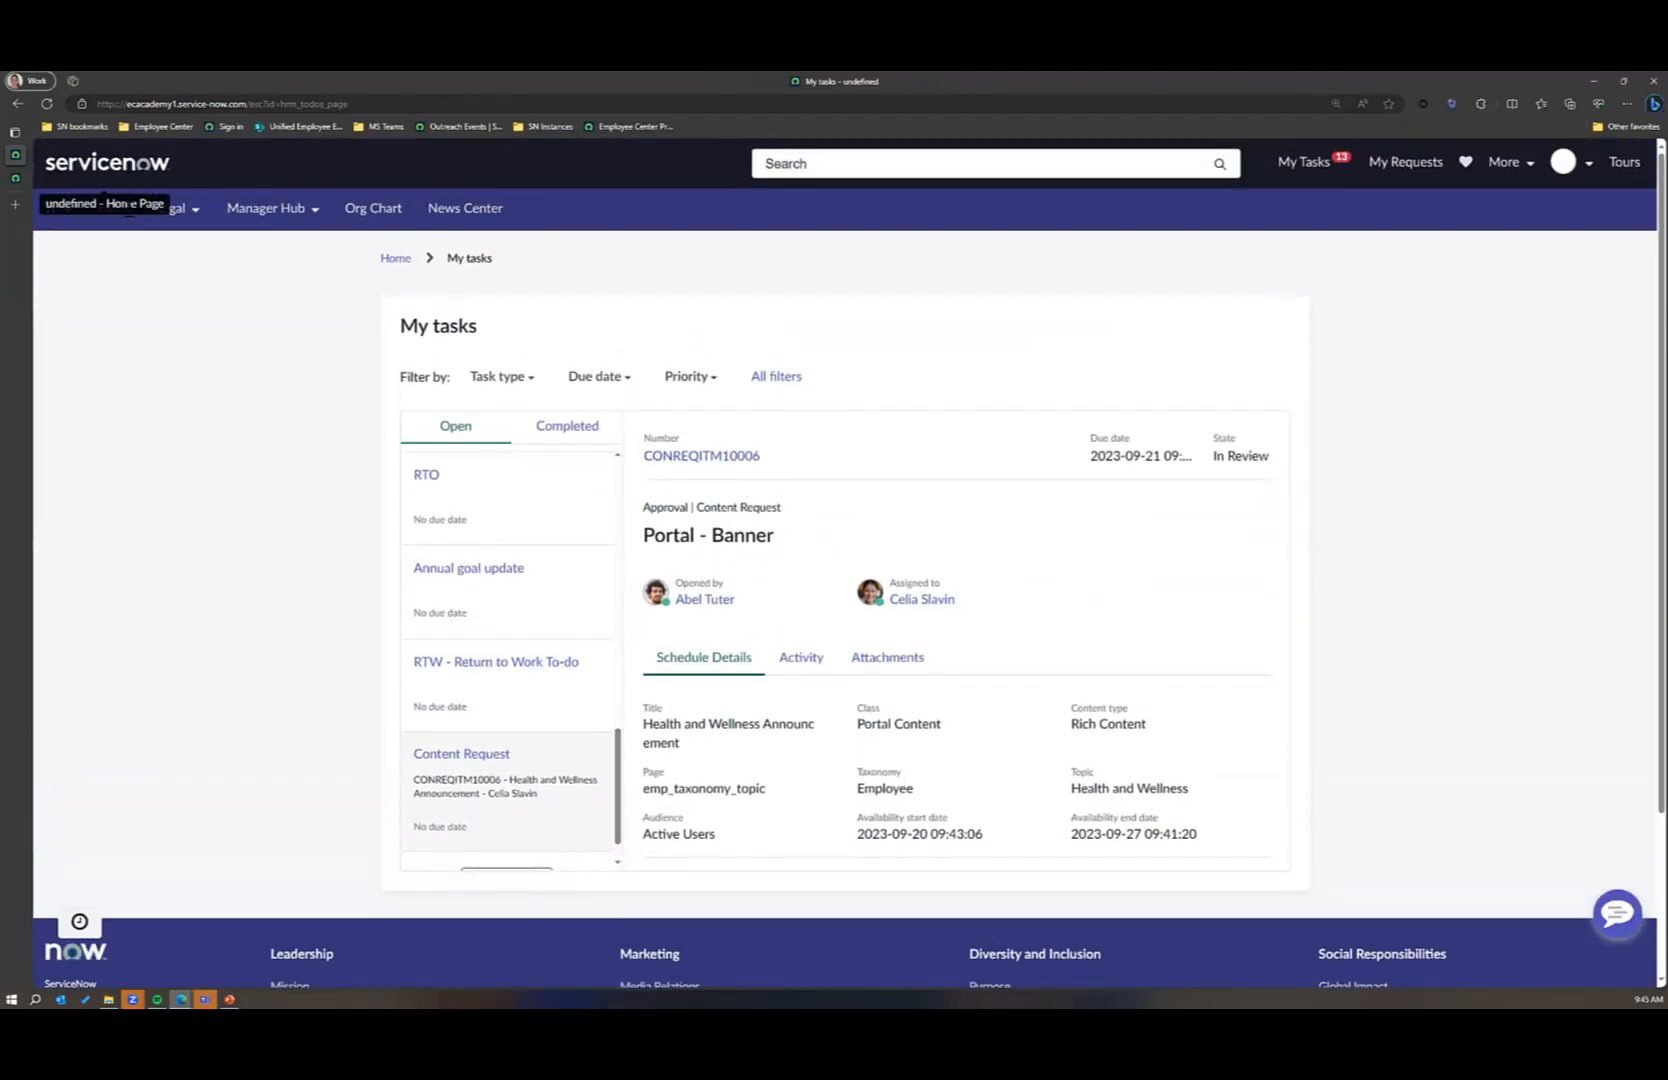
{"action": "left_click", "coordinate": [126, 214]}
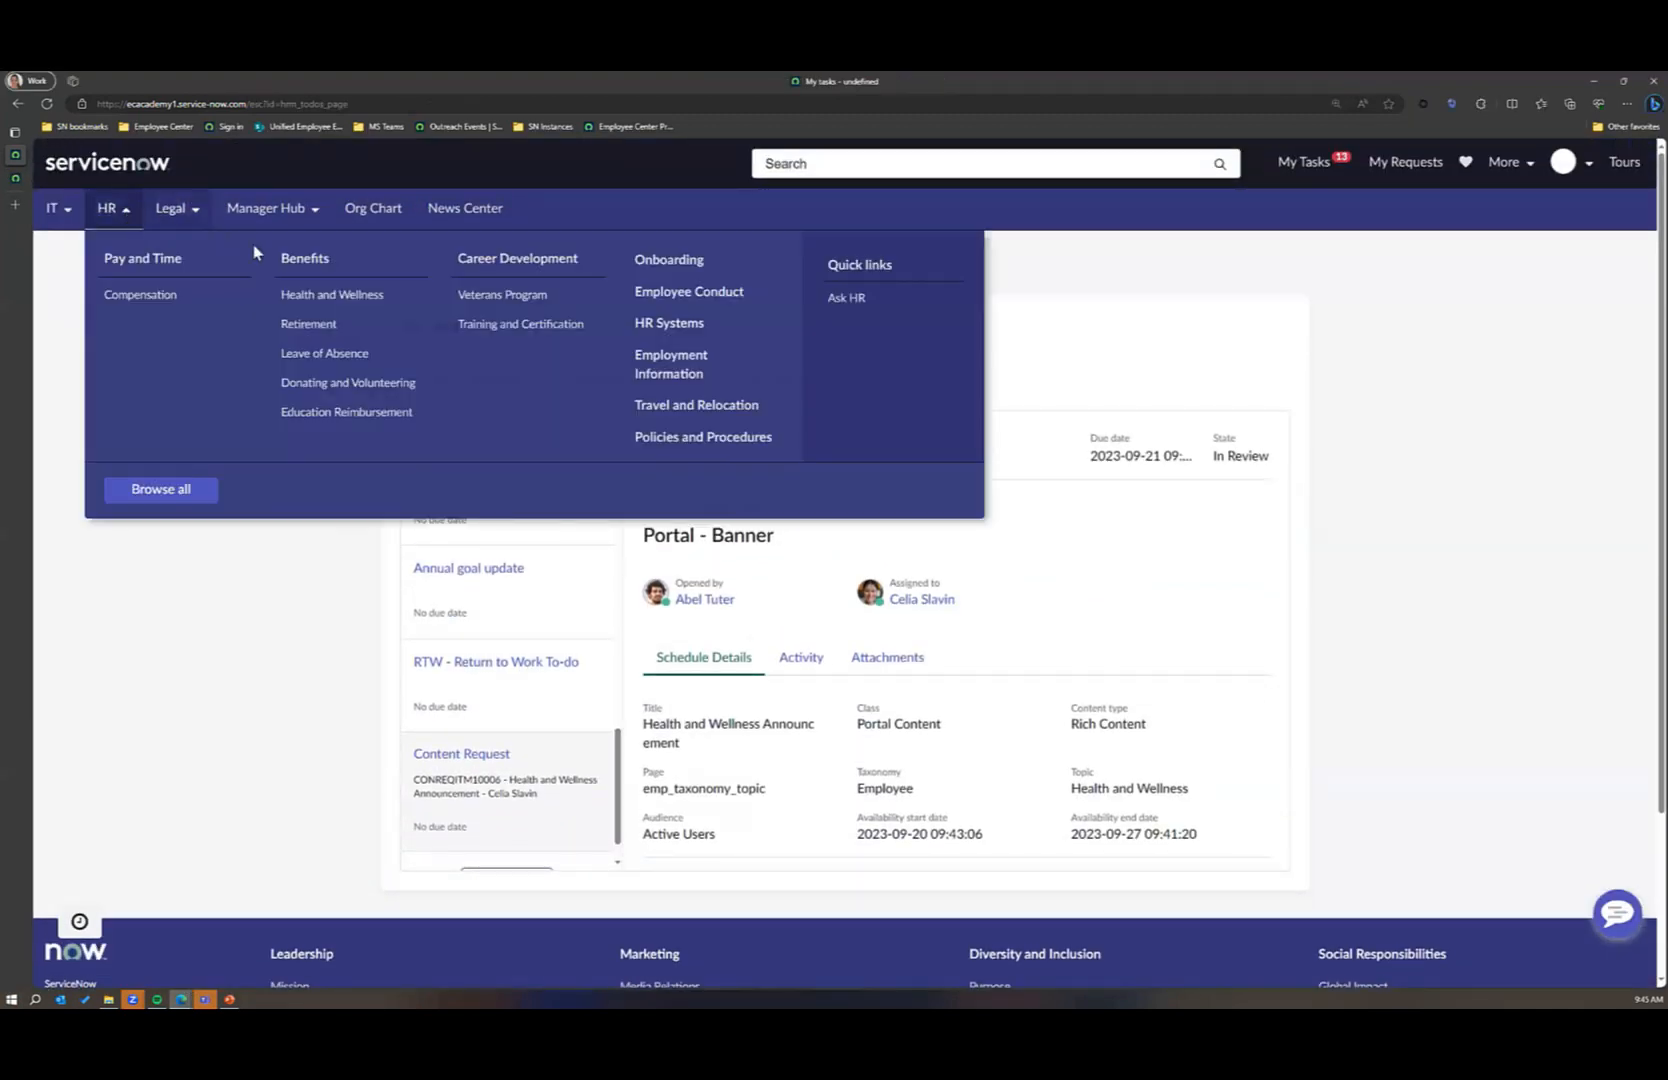
{"action": "left_click", "coordinate": [308, 298]}
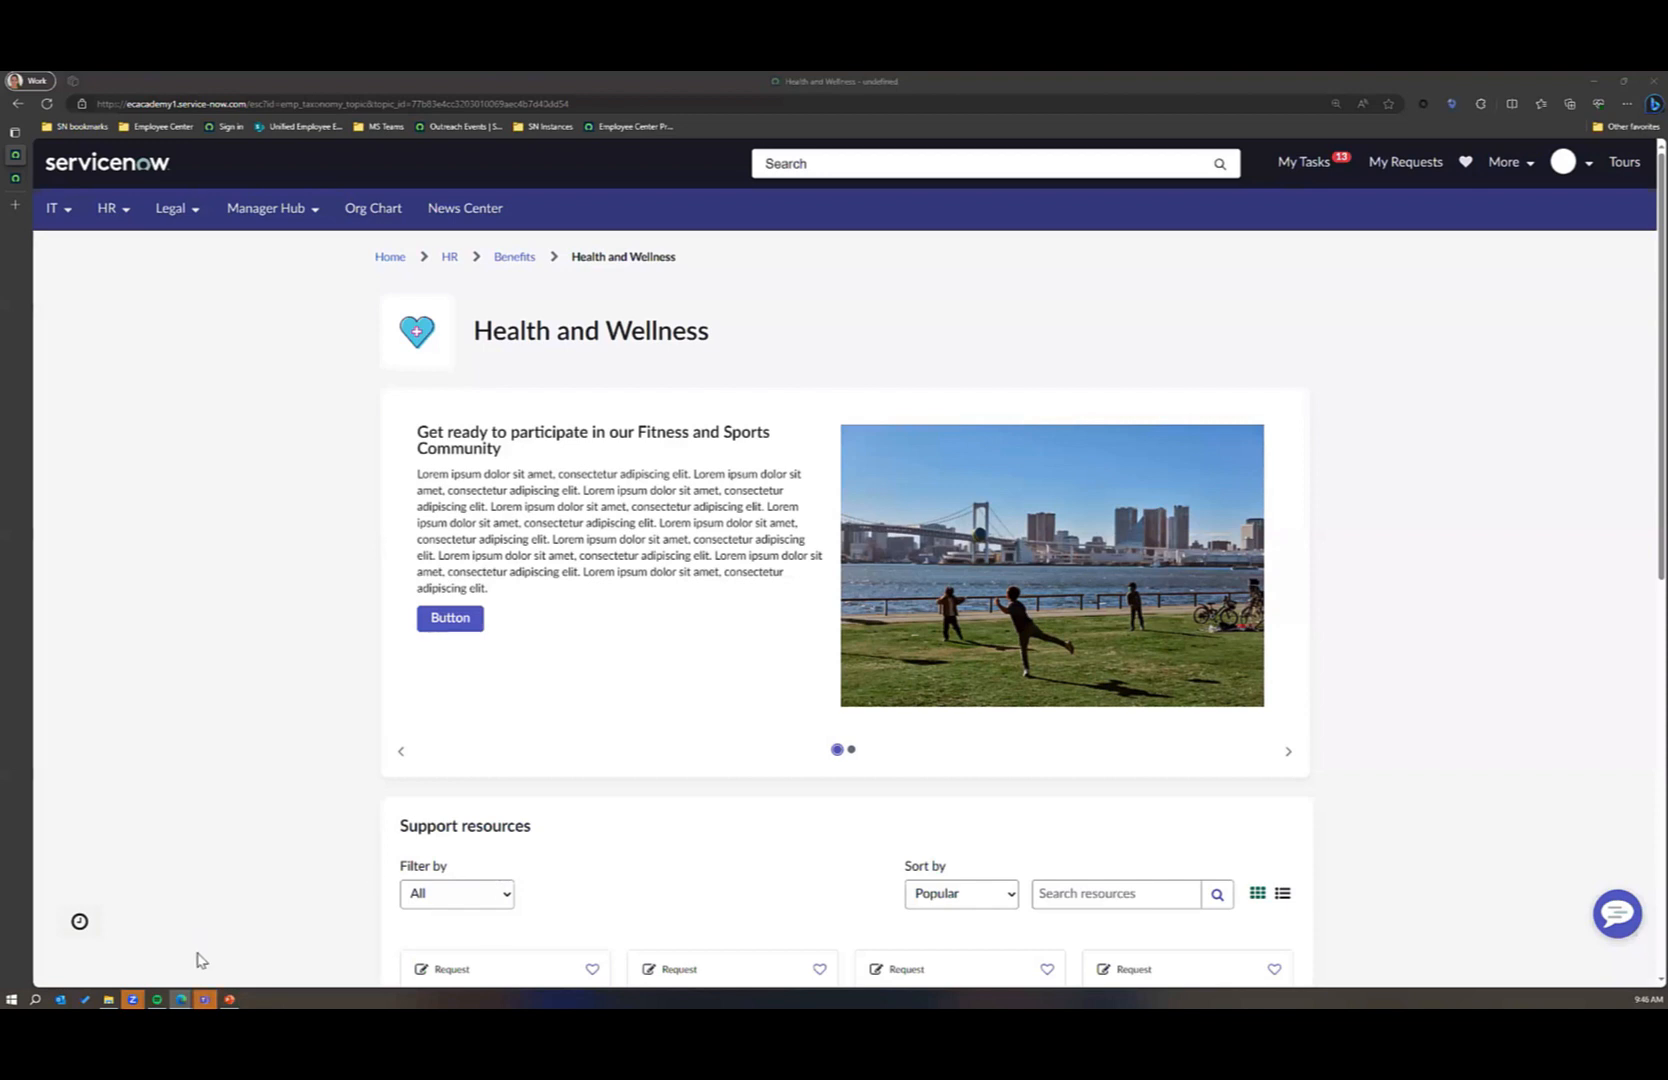
Step: Return to the content user's content request, open its Portal - Banner request item and open the linked announcement content
{"action": "mouse_move", "coordinate": [187, 984]}
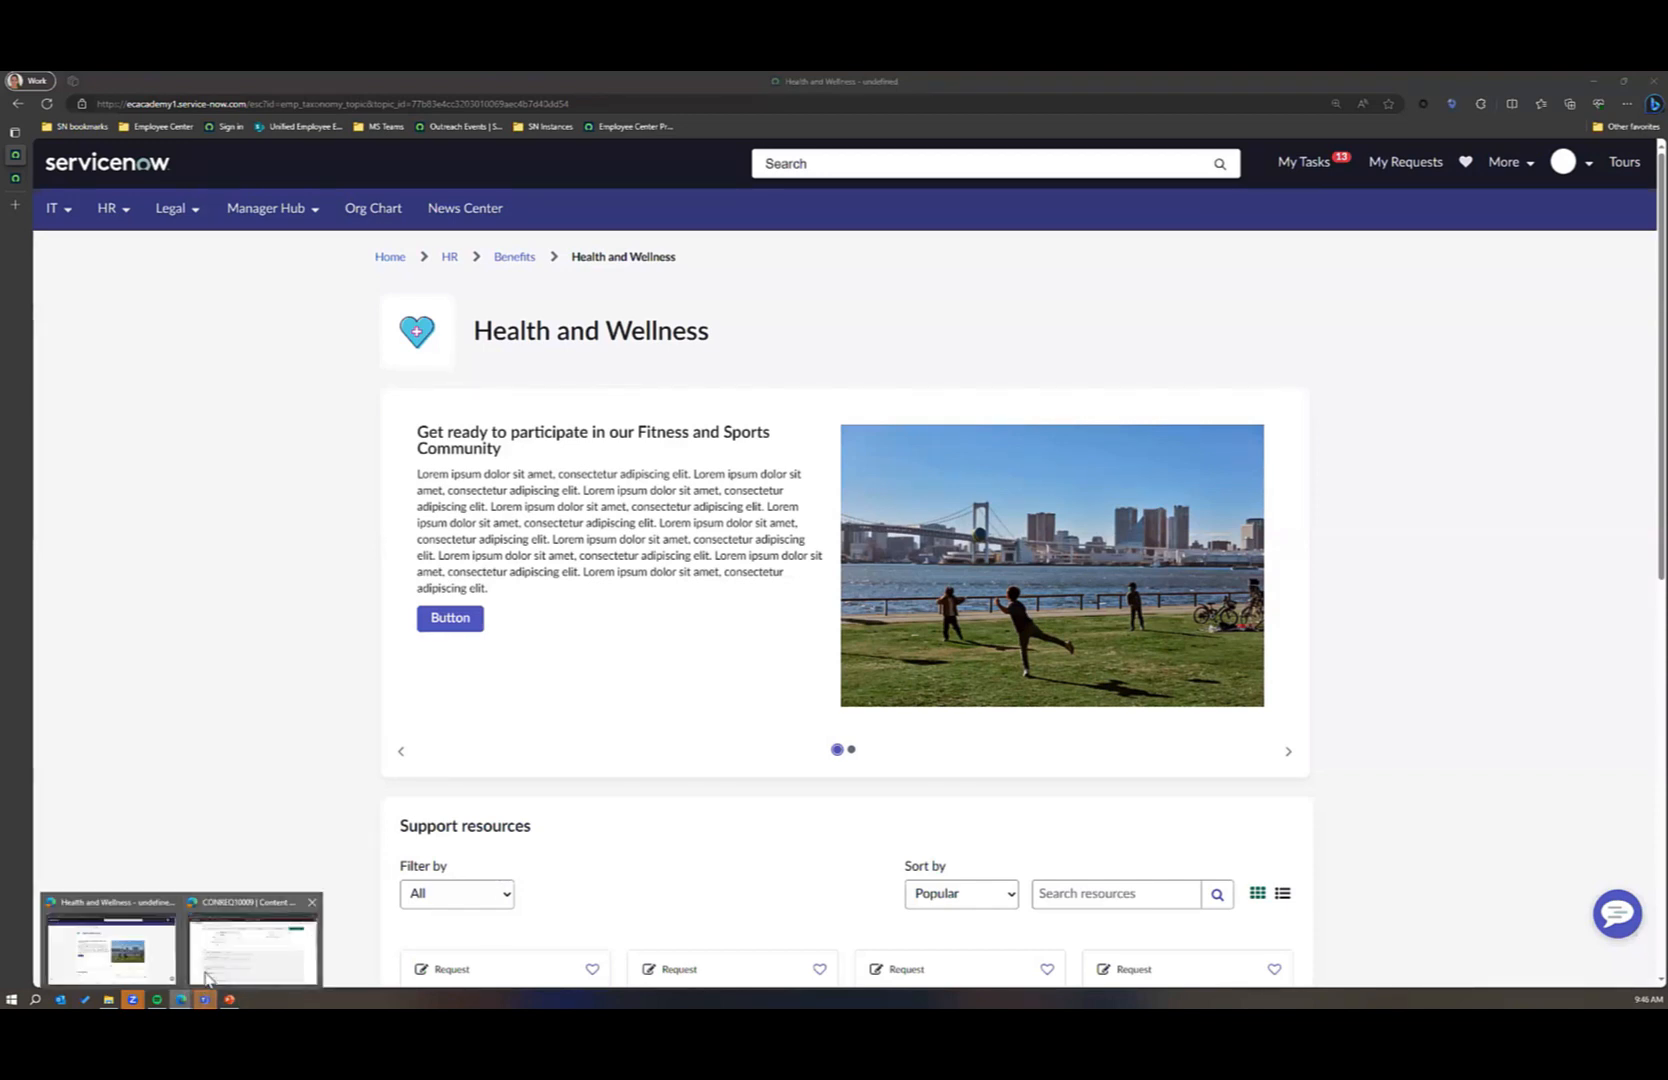
{"action": "left_click", "coordinate": [209, 976]}
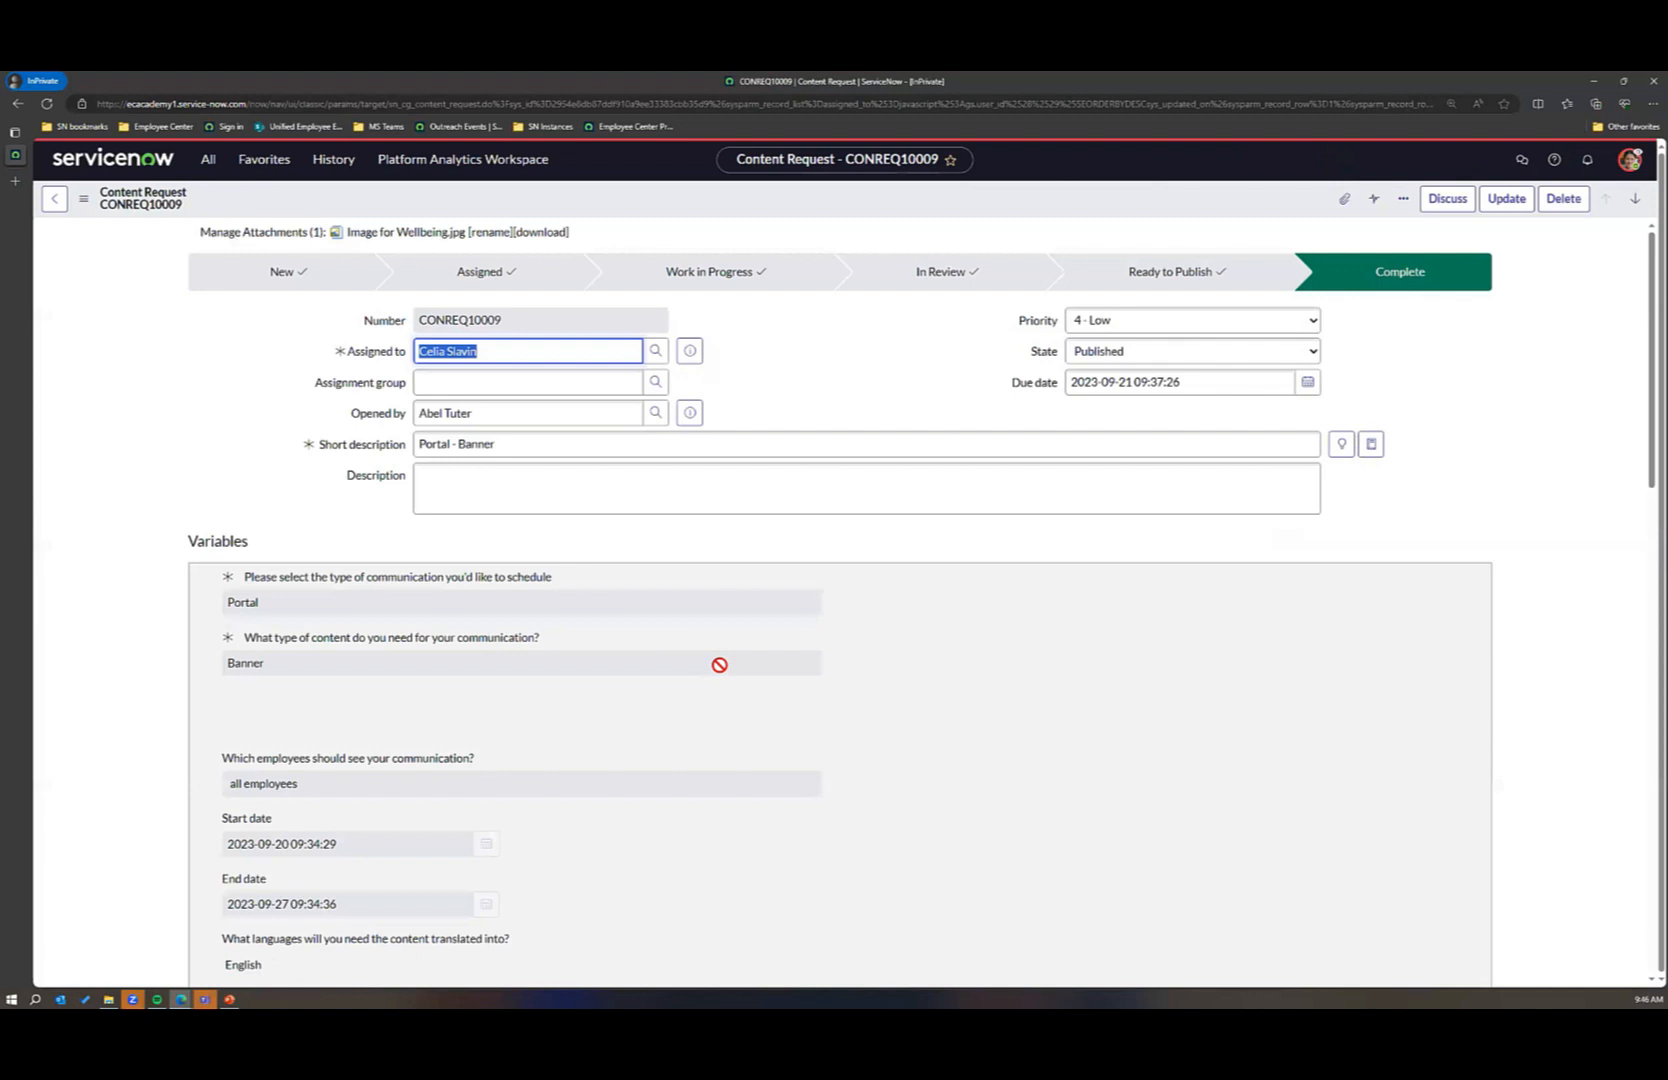
{"action": "scroll", "coordinate": [719, 665], "scroll_direction": "down", "scroll_amount": 15}
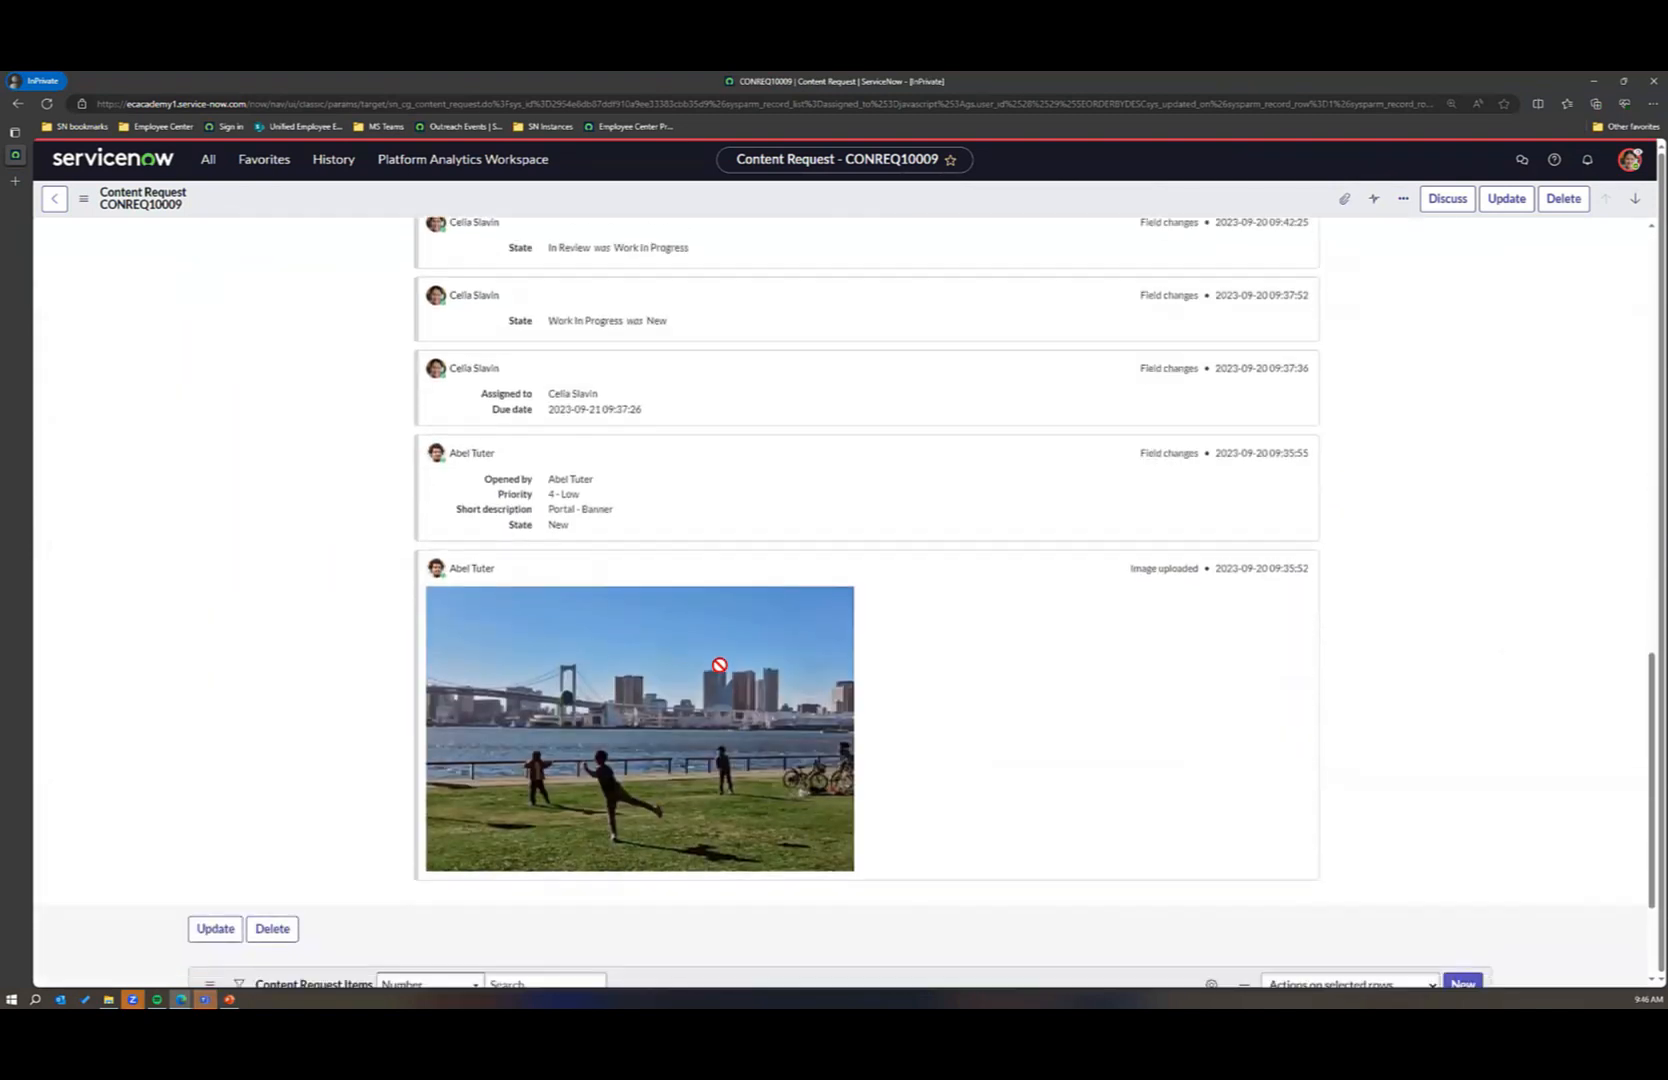
{"action": "scroll", "coordinate": [719, 665], "scroll_direction": "down", "scroll_amount": 2}
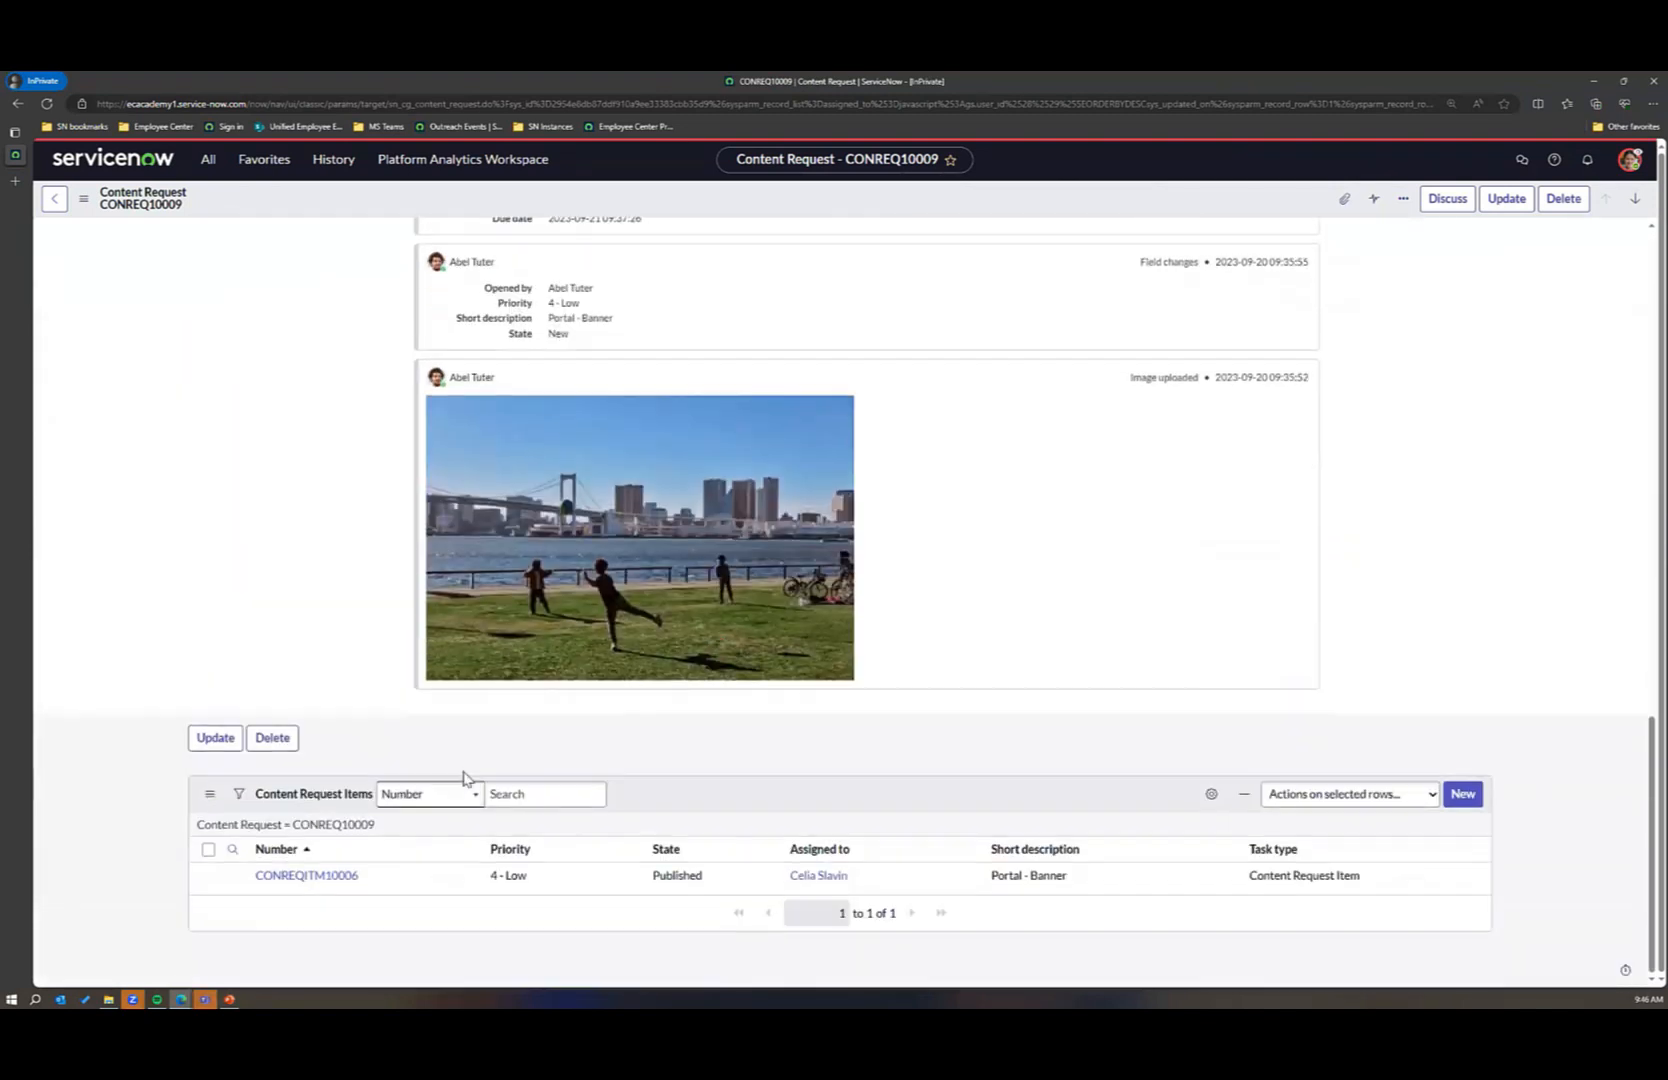
{"action": "left_click", "coordinate": [341, 882]}
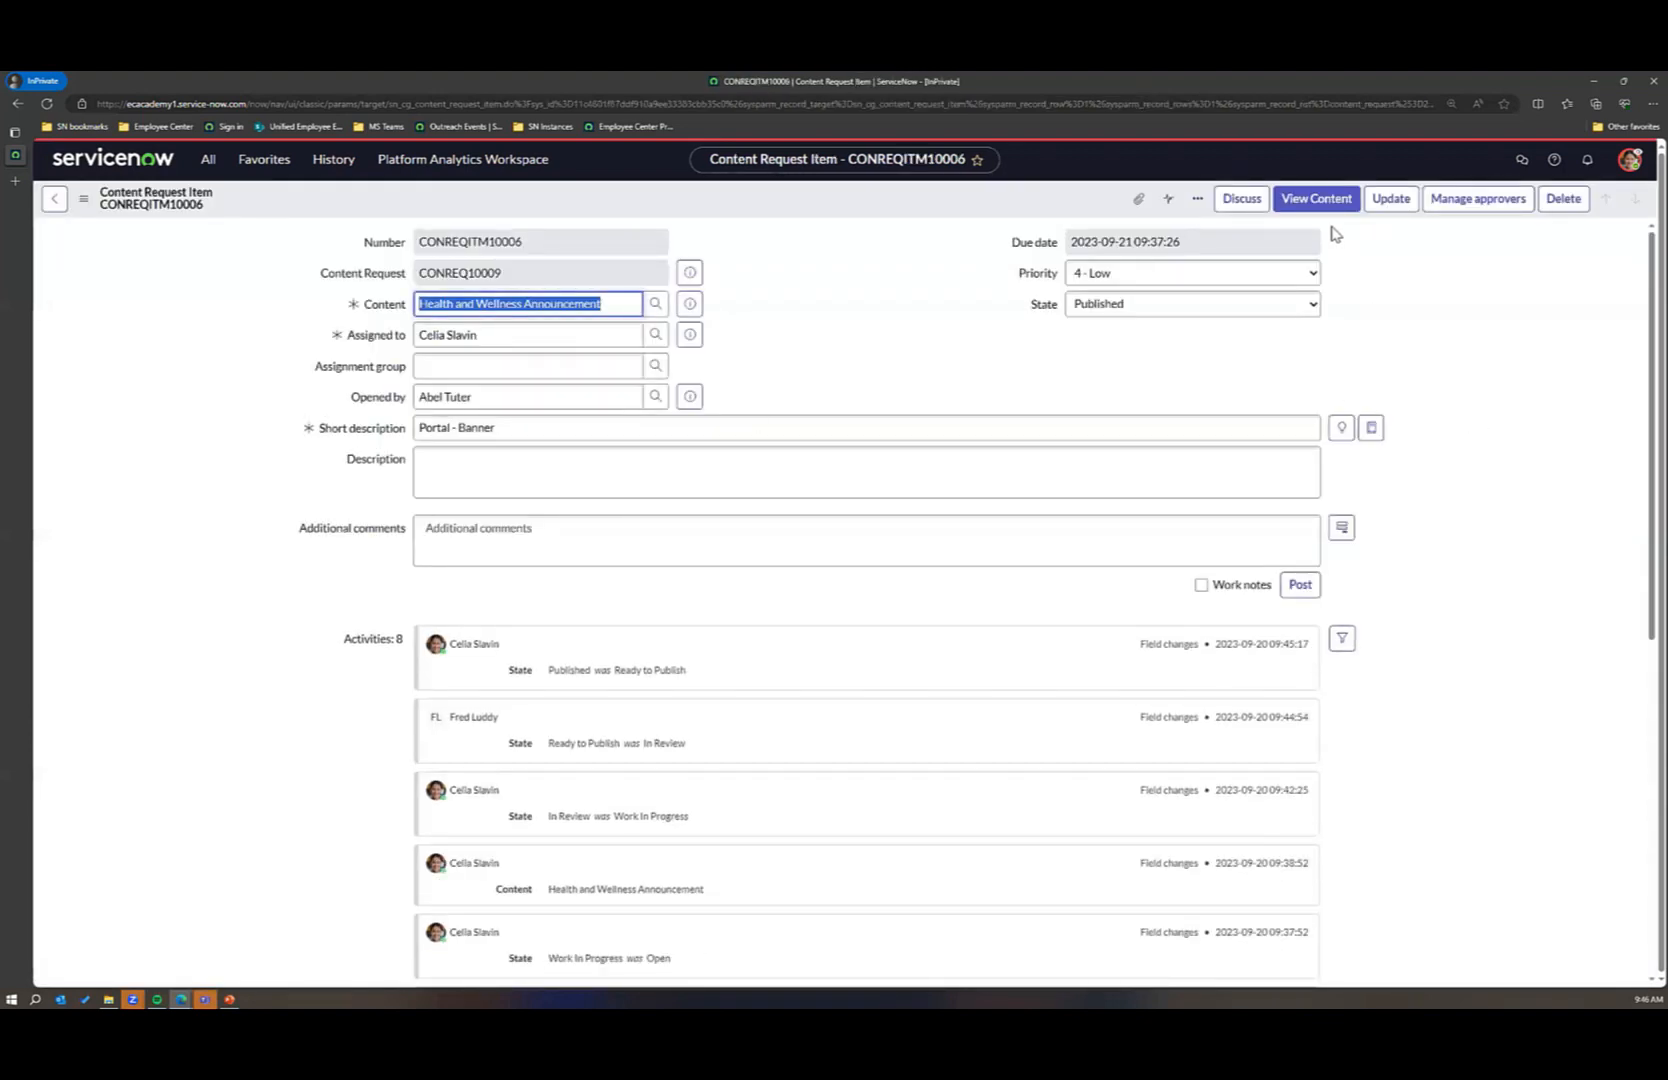
{"action": "left_click", "coordinate": [1318, 199]}
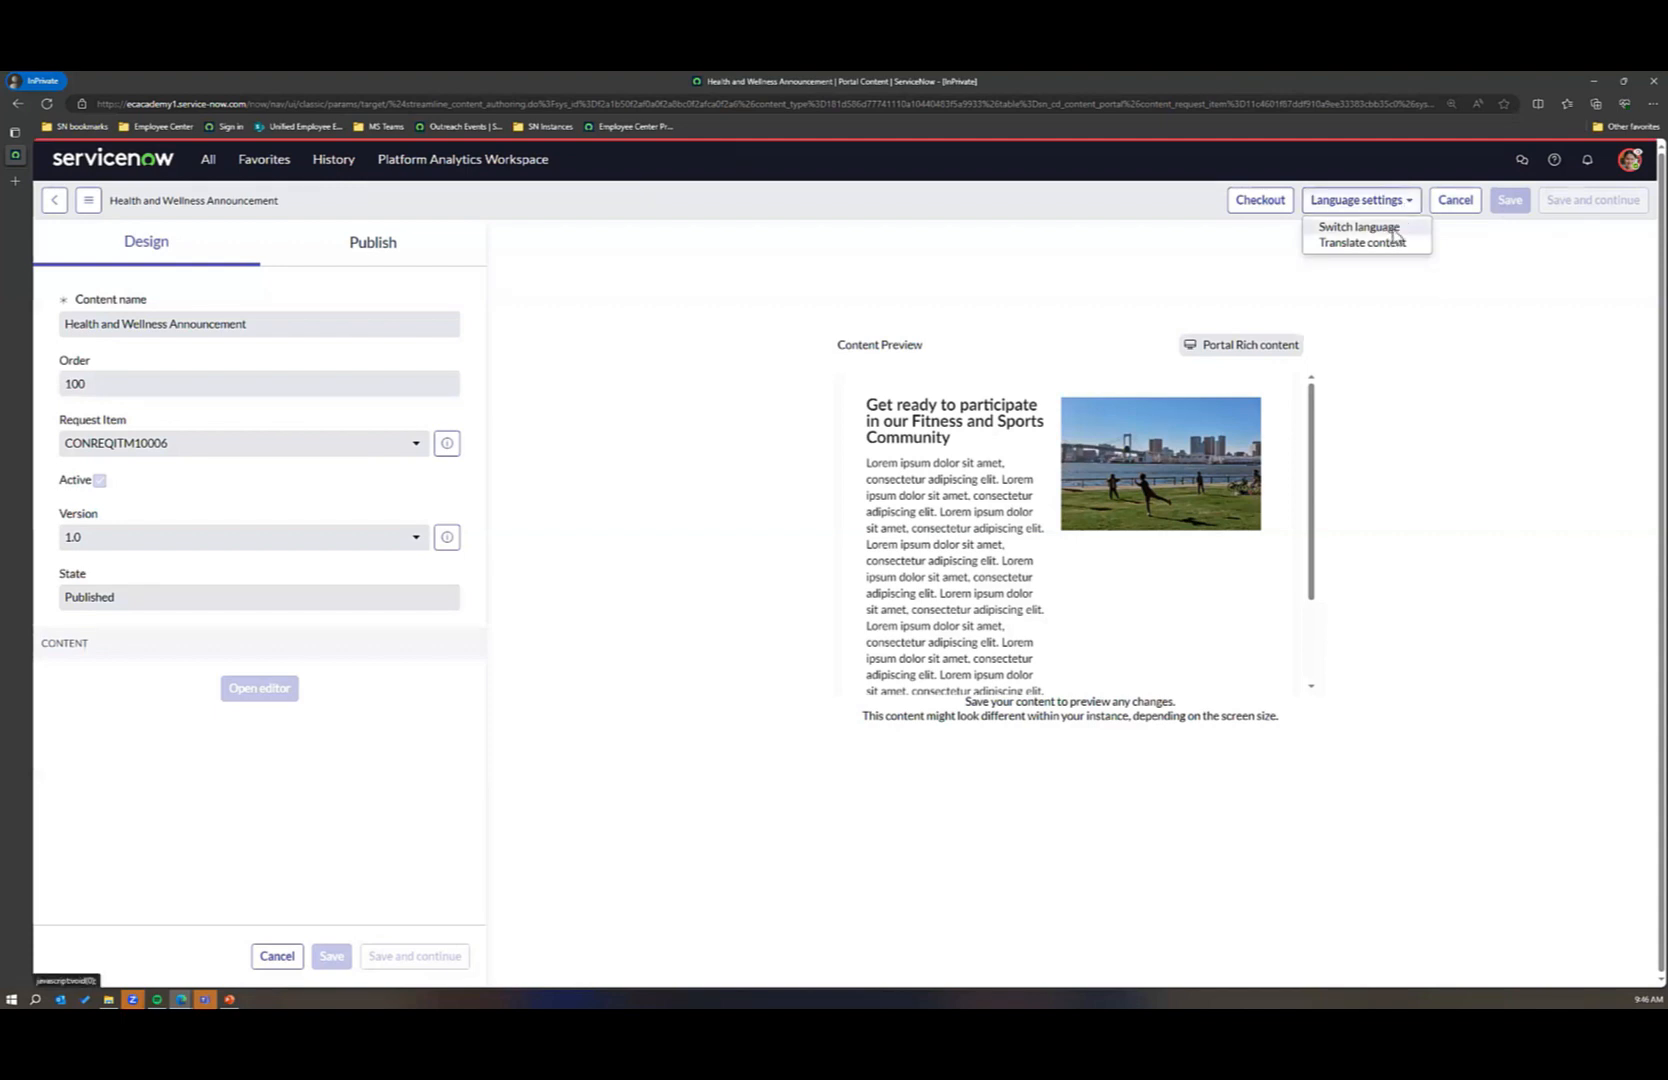
Step: Review the languages offered for switching the Health and Wellness Announcement, and close the dialog without submitting
{"action": "left_click", "coordinate": [1385, 228]}
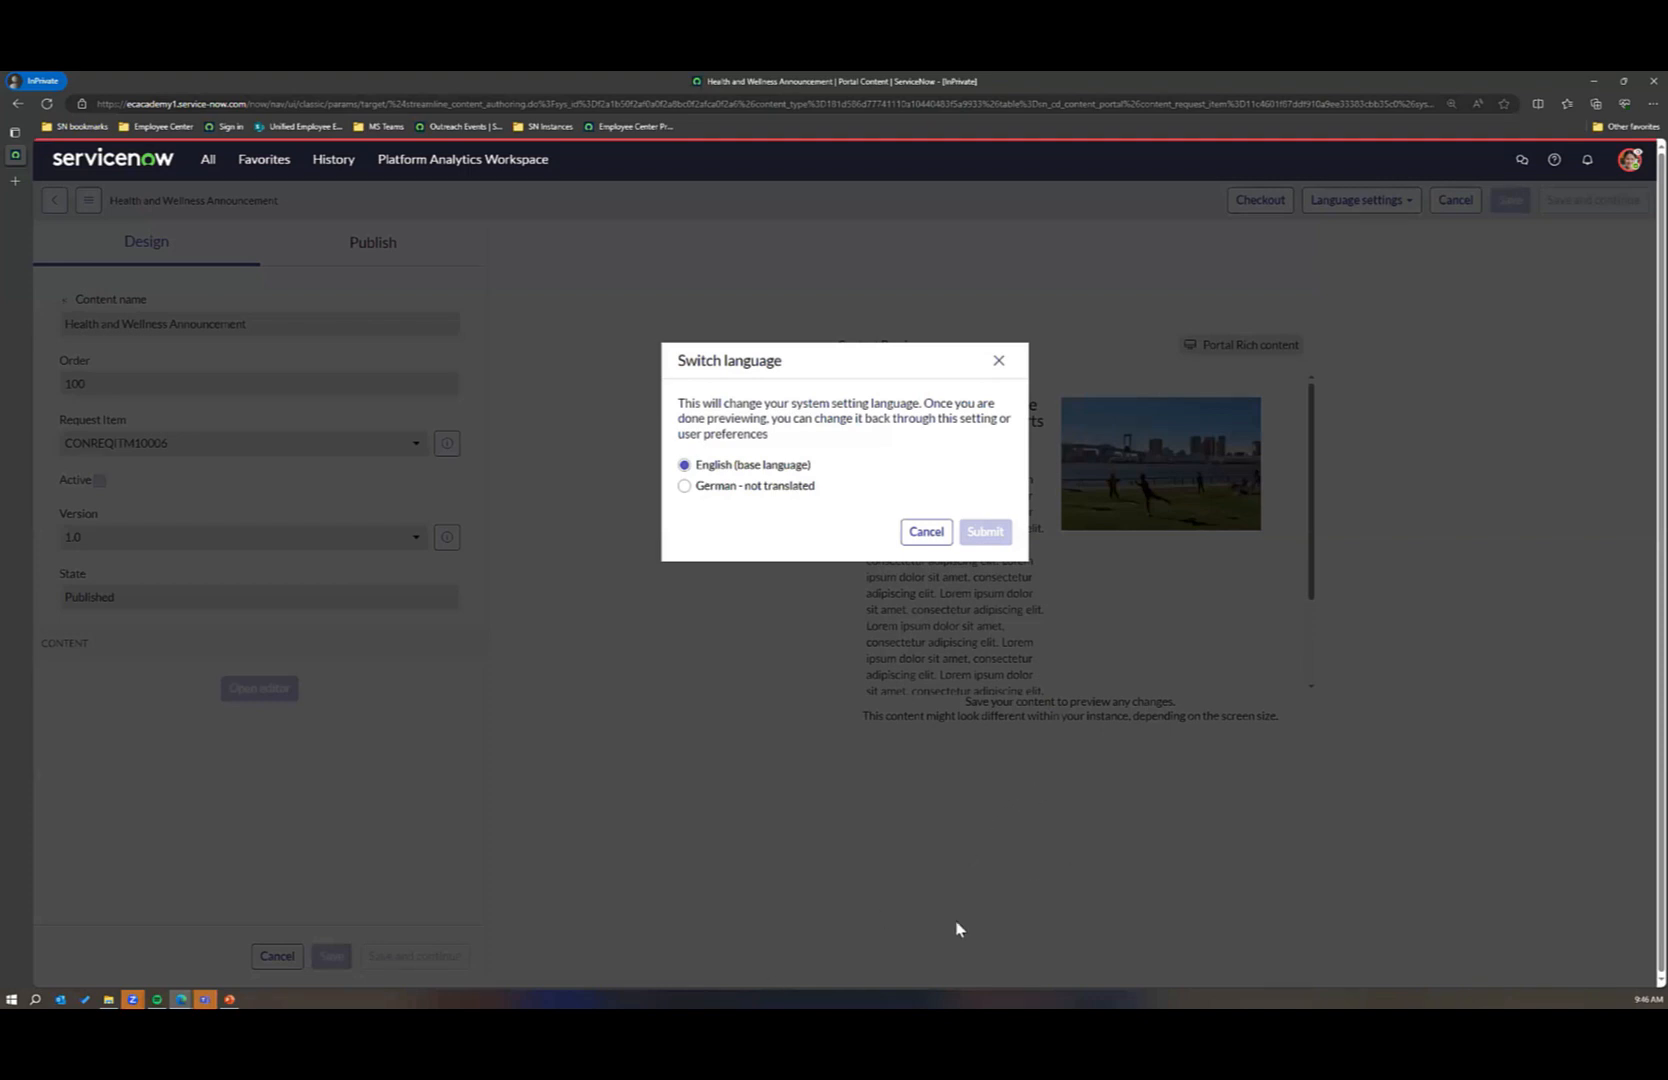
{"action": "left_click", "coordinate": [925, 532]}
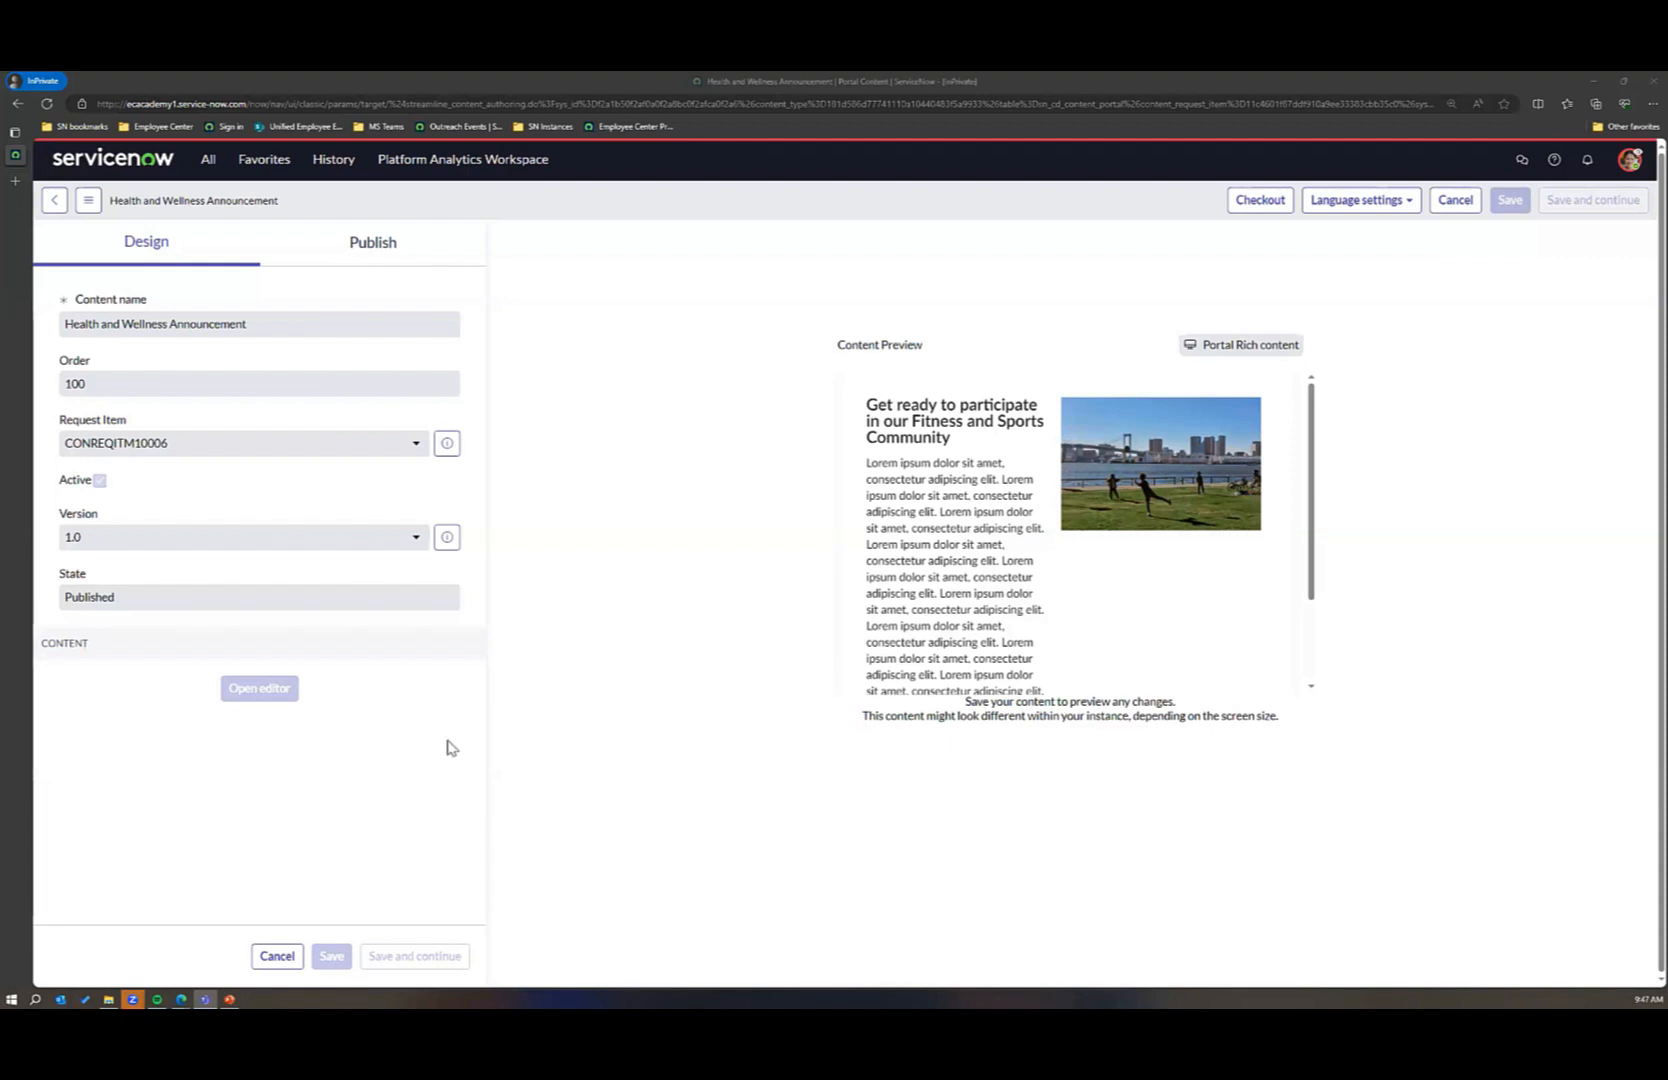
Step: Switch to the Employee Center and compare the announcement's highlighted preview with the live Health and Wellness topic page
{"action": "mouse_move", "coordinate": [175, 982]}
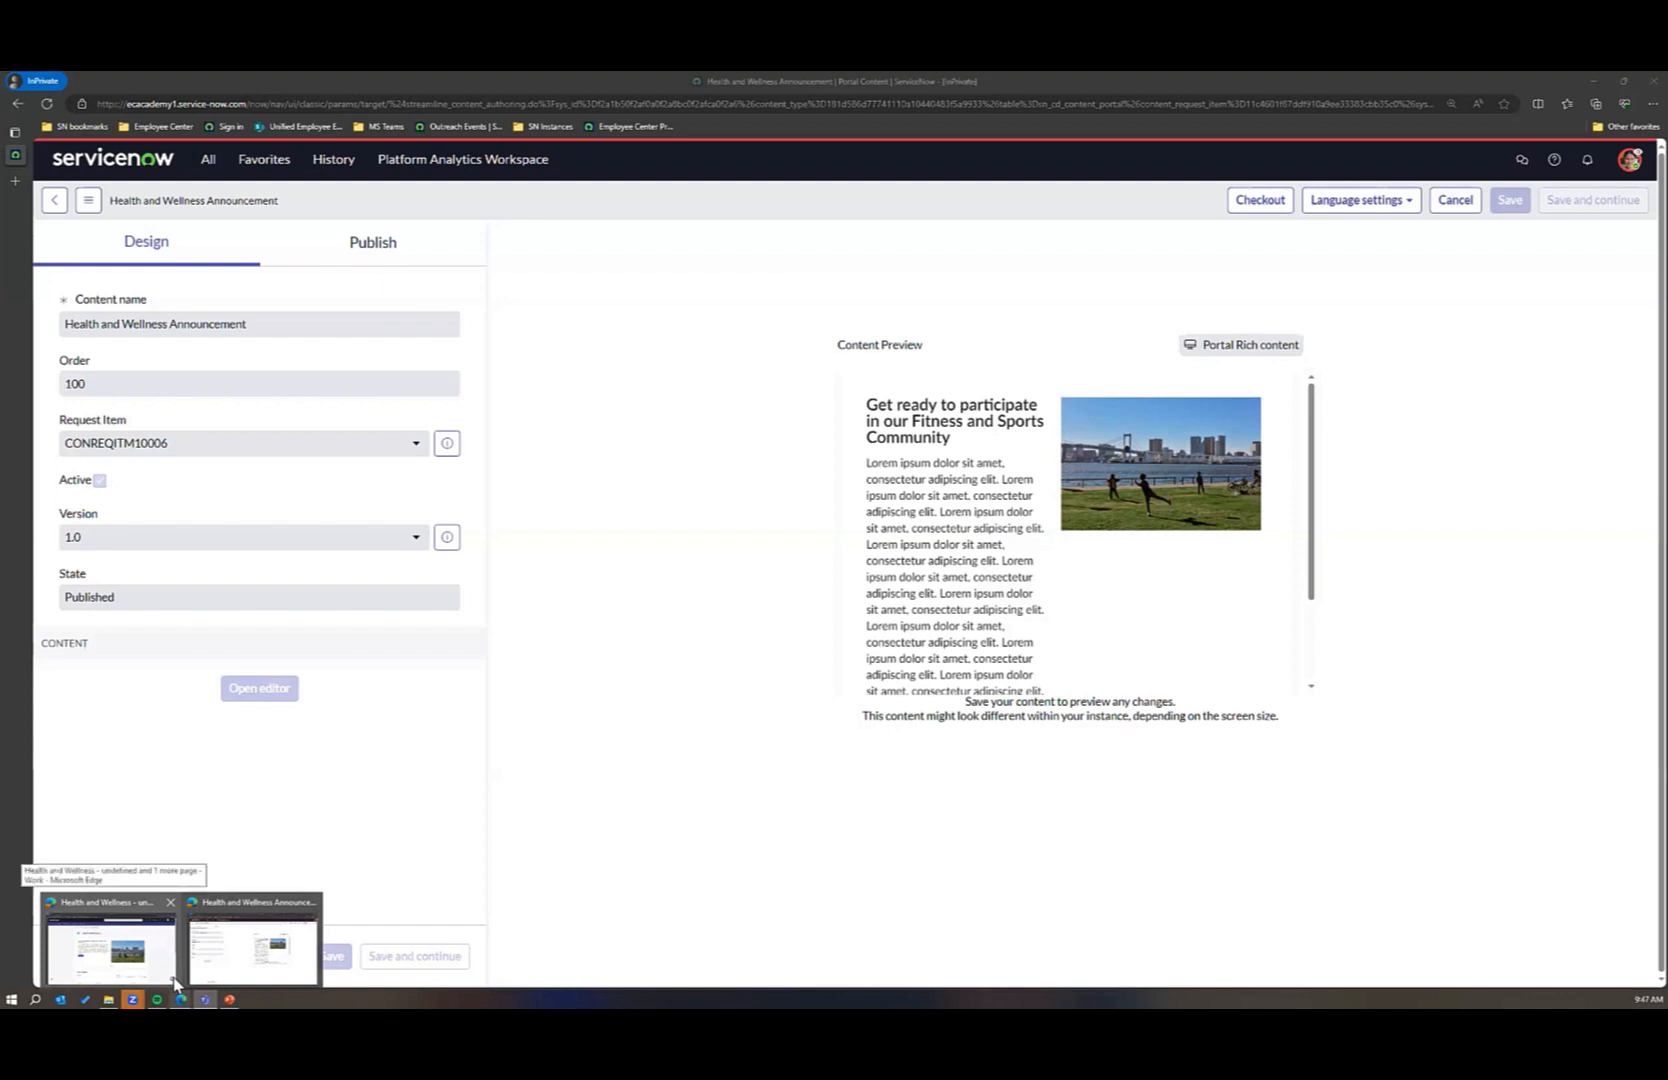
{"action": "left_click", "coordinate": [174, 979]}
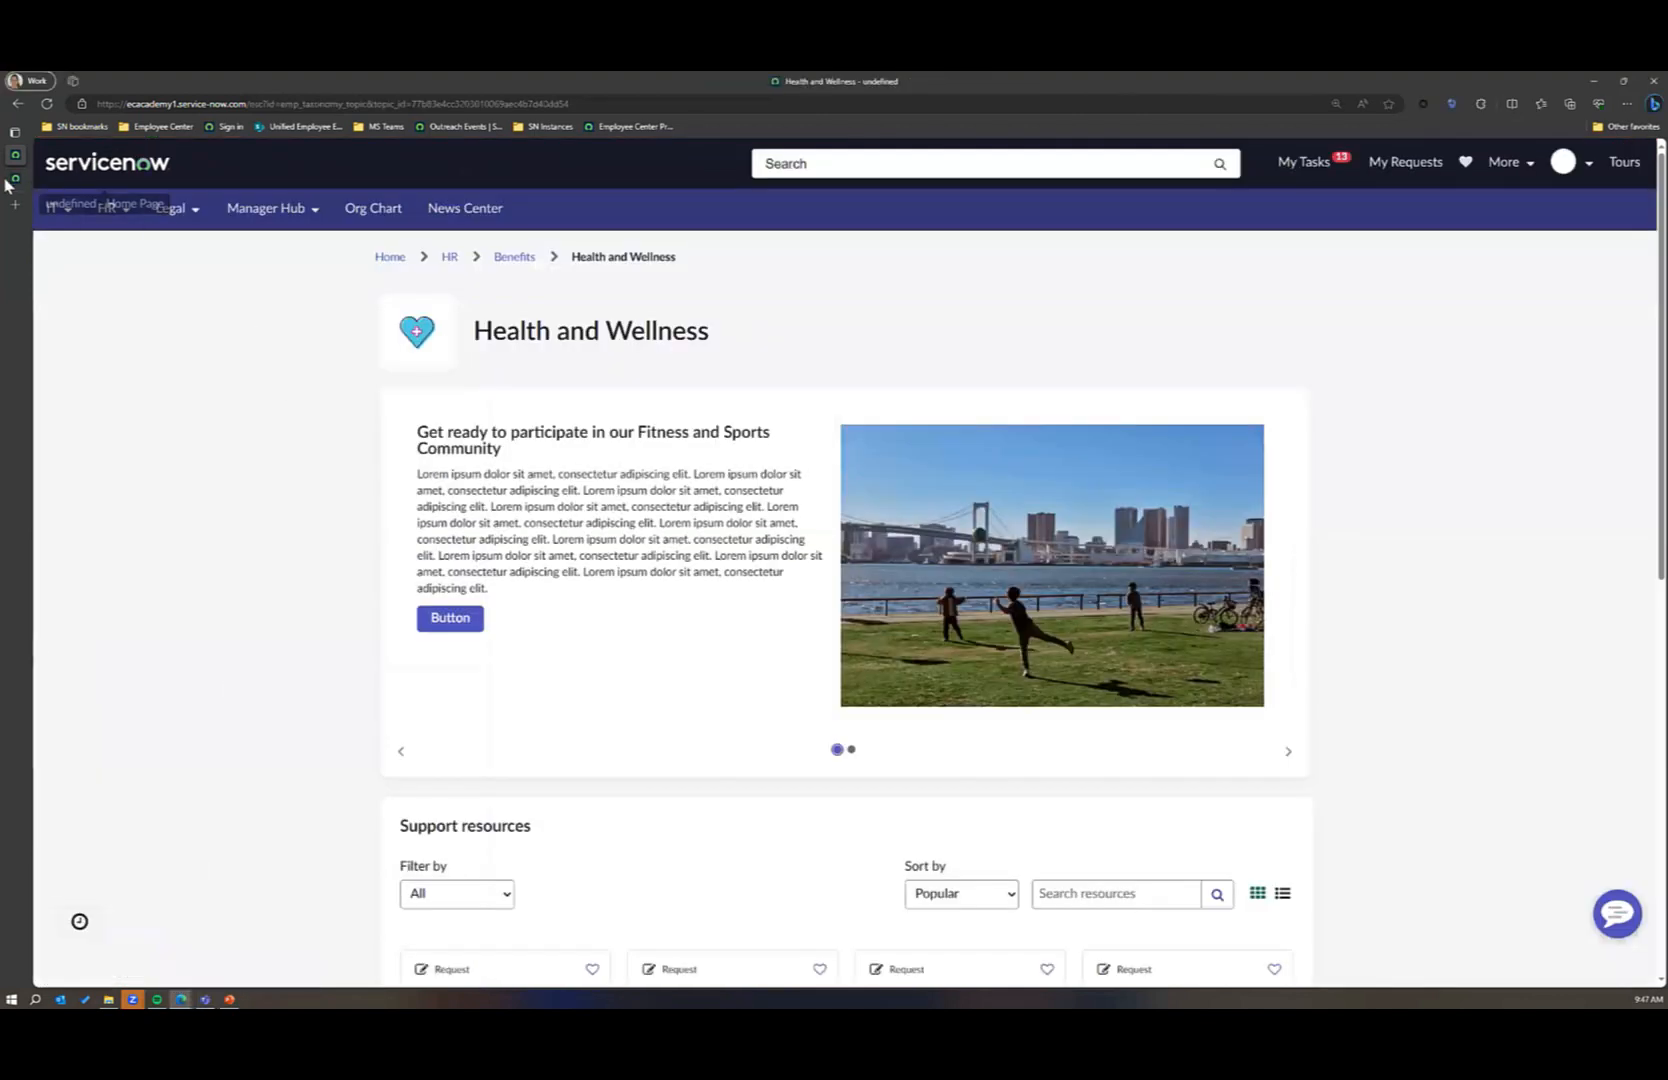
{"action": "mouse_move", "coordinate": [25, 183]}
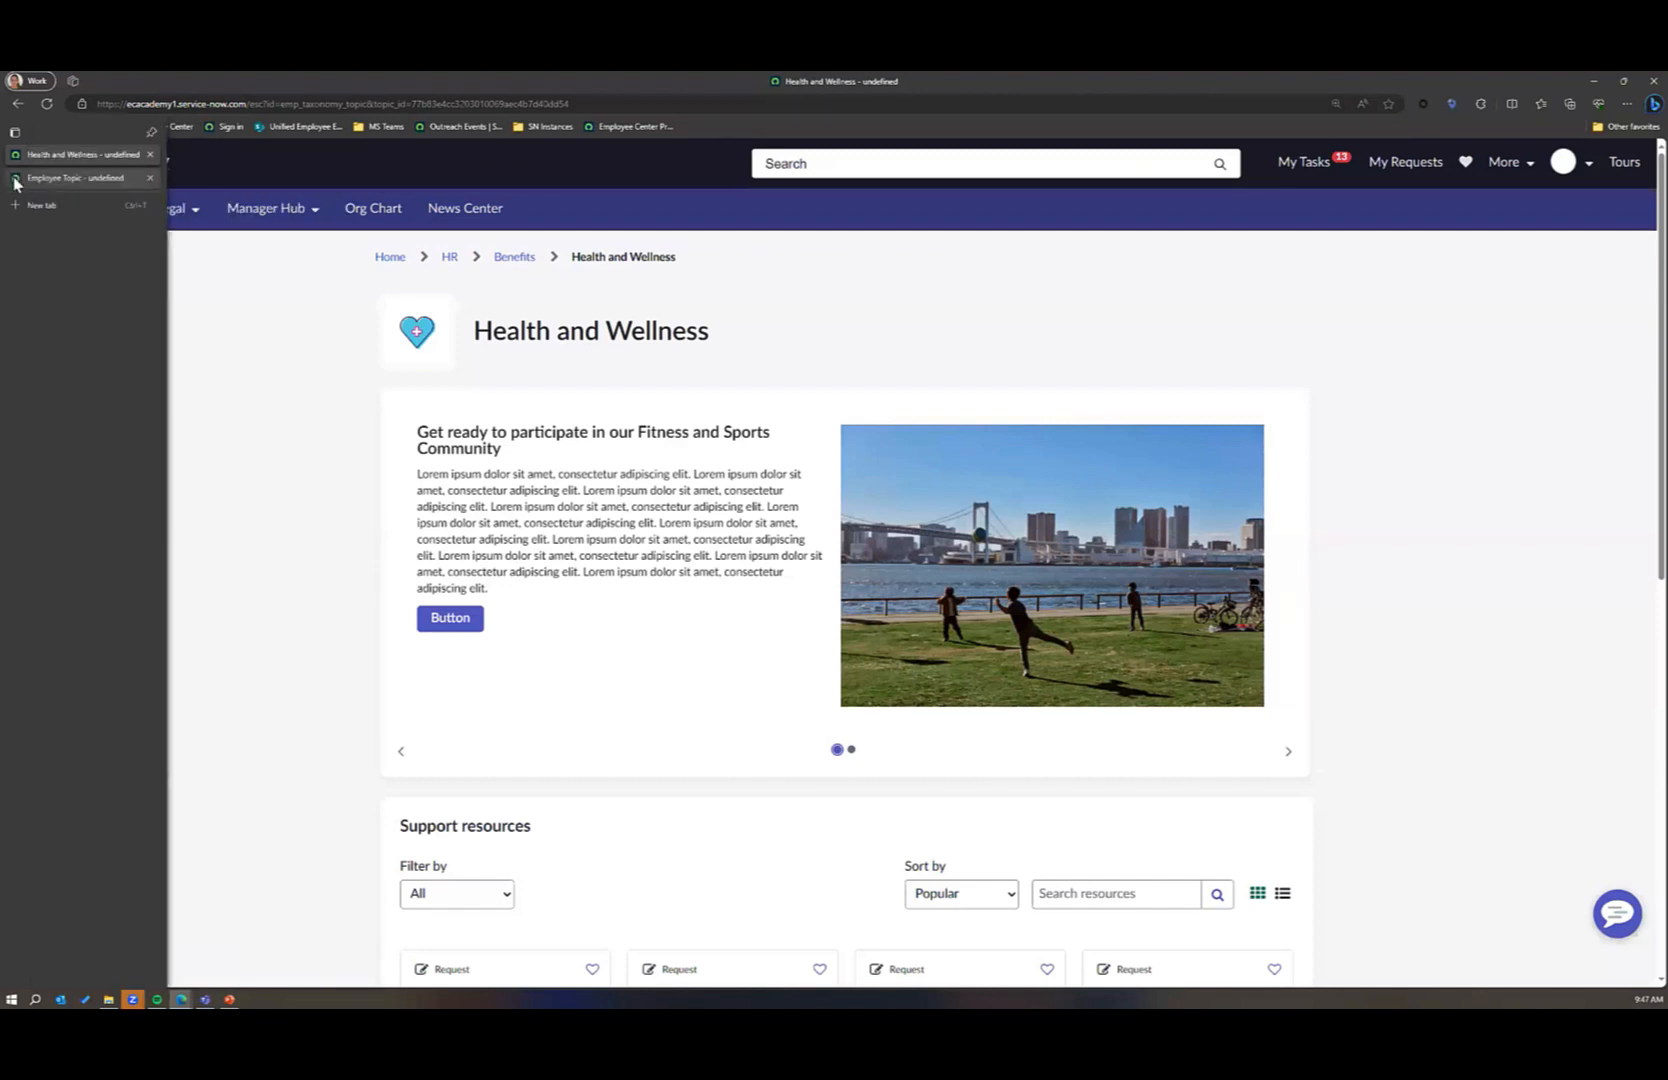
{"action": "left_click", "coordinate": [15, 185]}
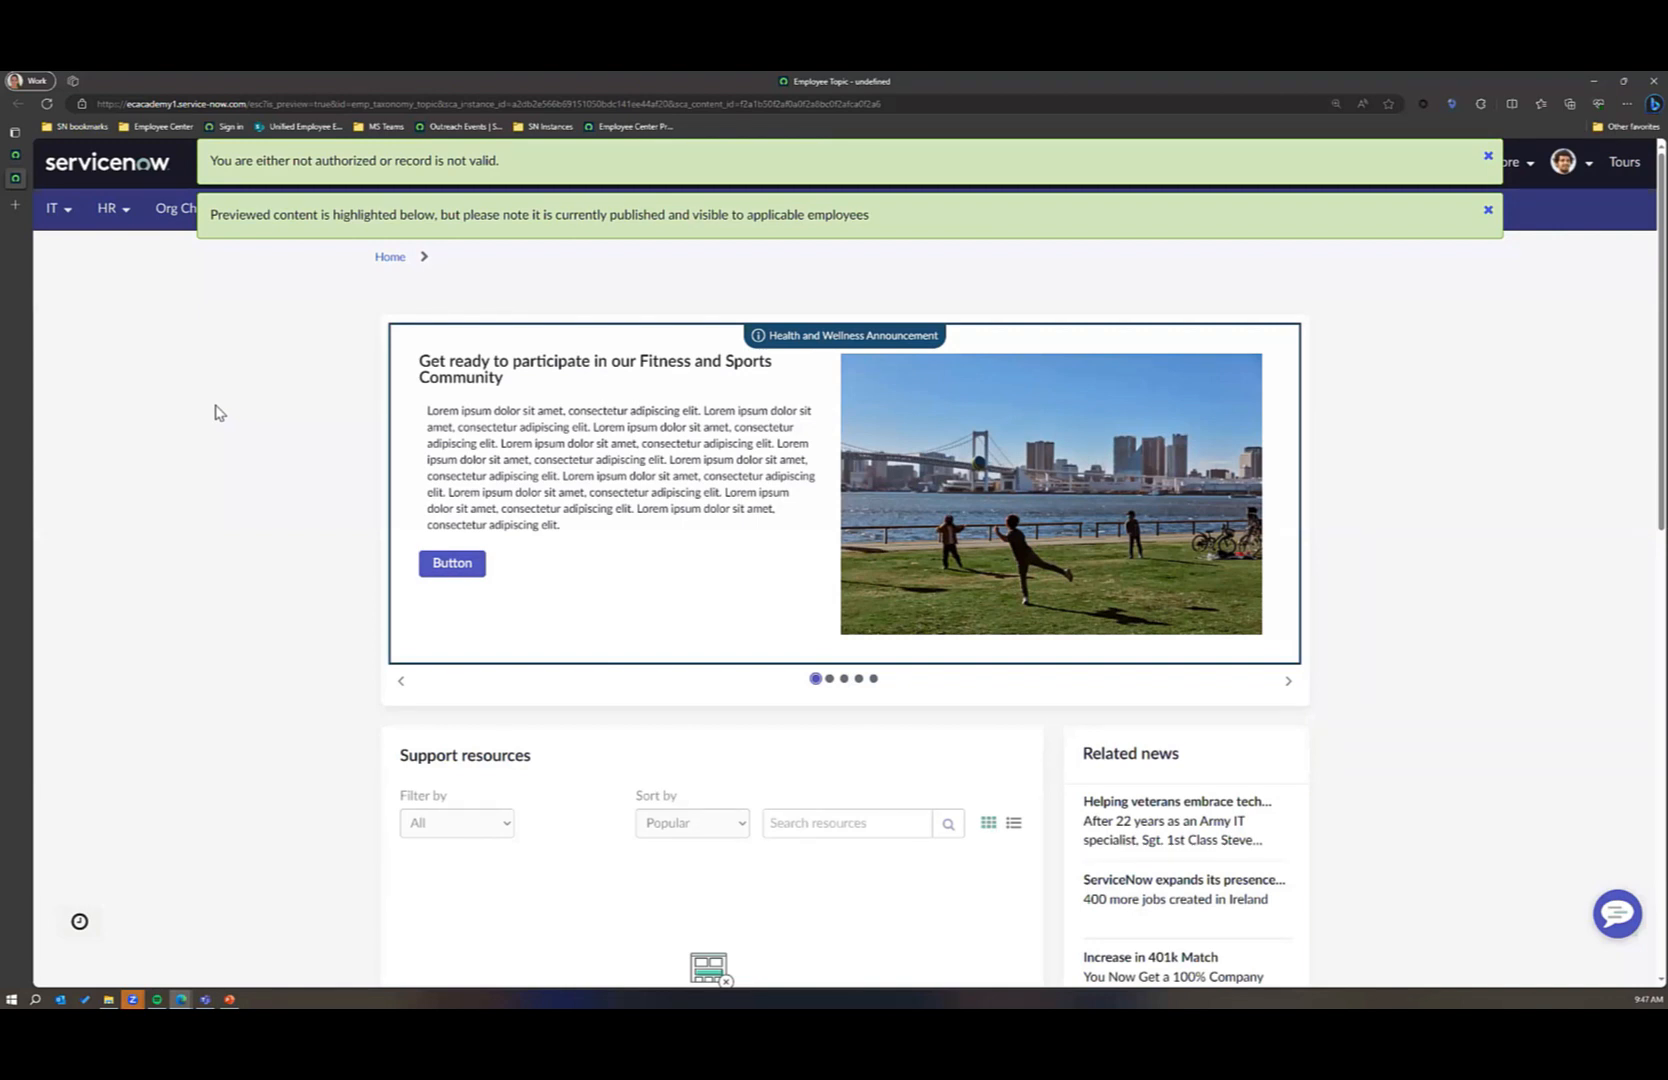
{"action": "left_click", "coordinate": [20, 162]}
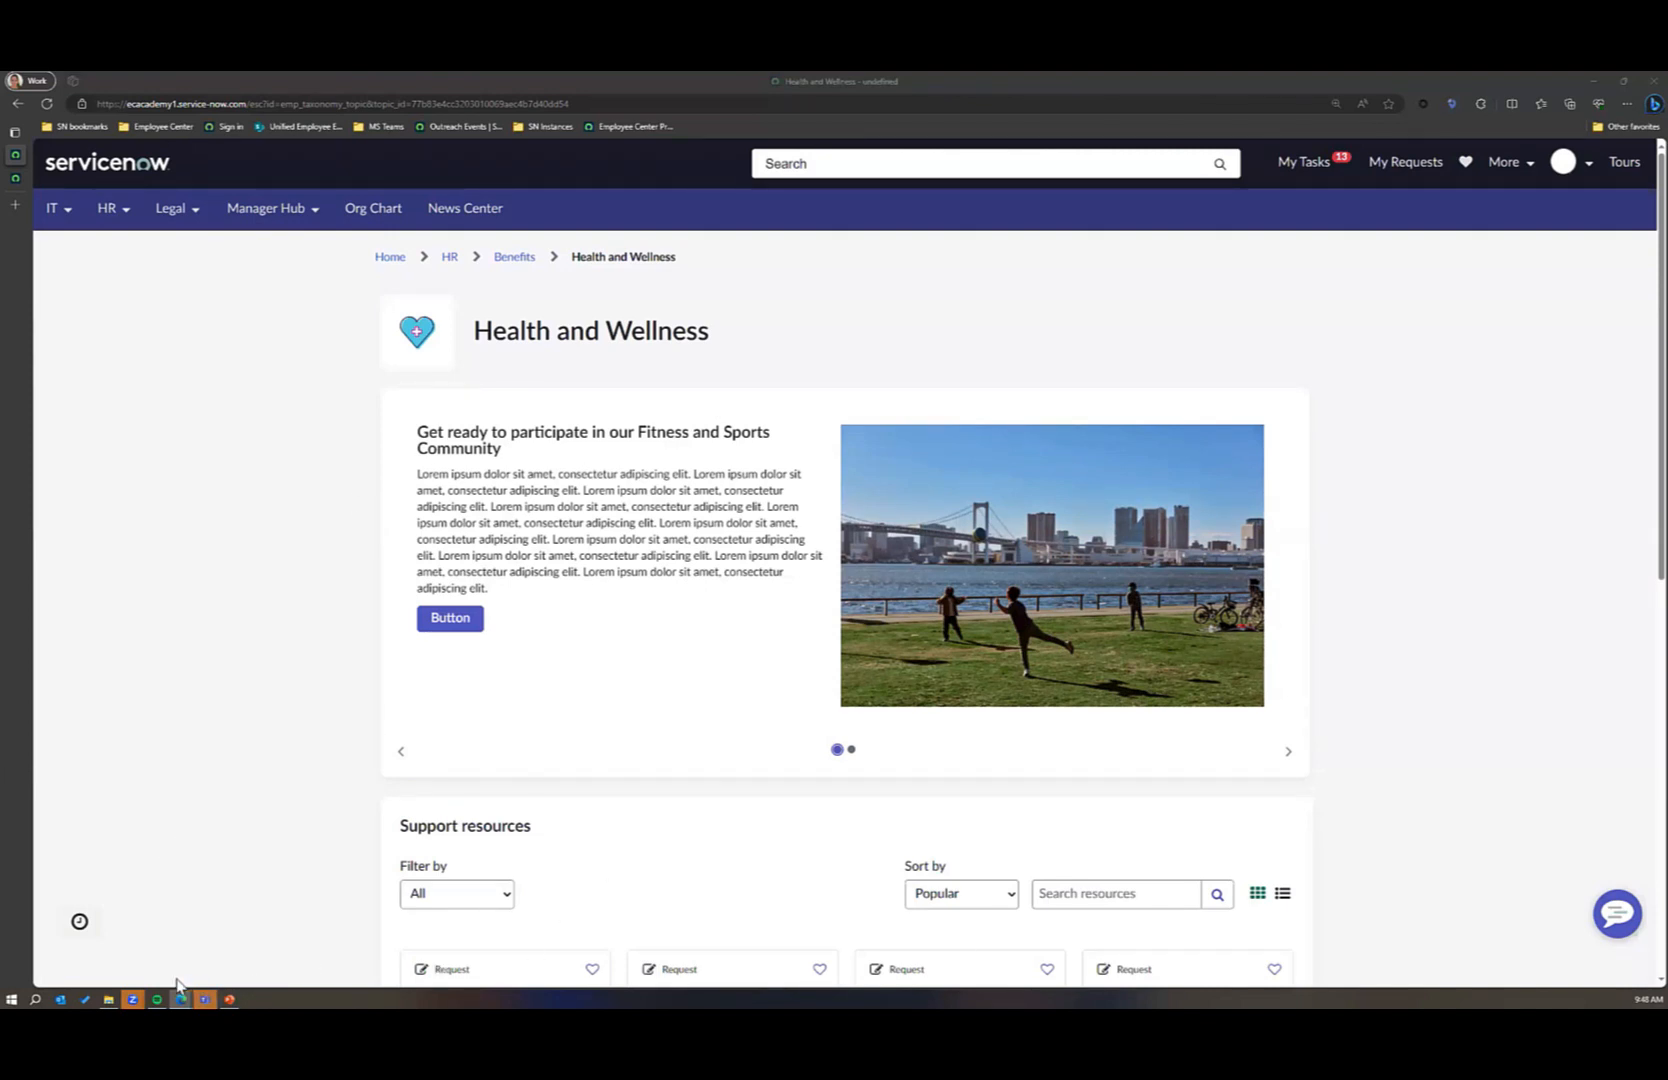
Step: Return to the content user's Health and Wellness Announcement, check out a new content version, and save and publish it
{"action": "left_click", "coordinate": [208, 970]}
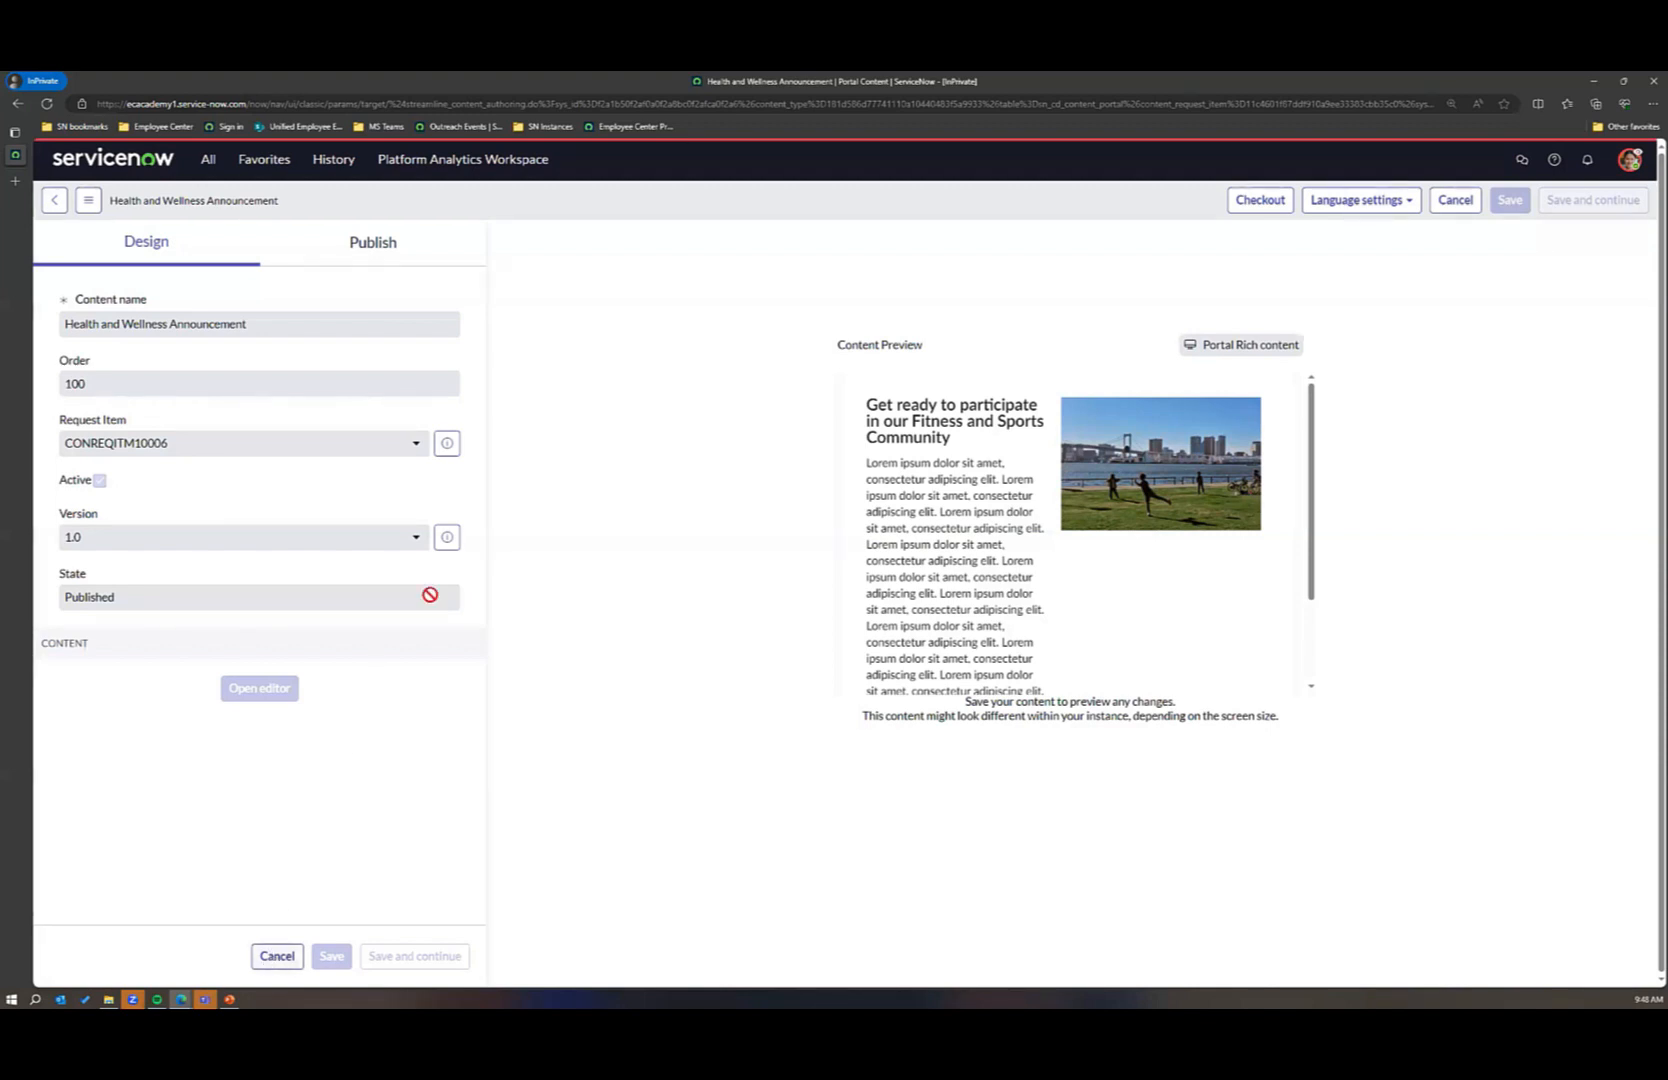
{"action": "left_click", "coordinate": [1260, 201]}
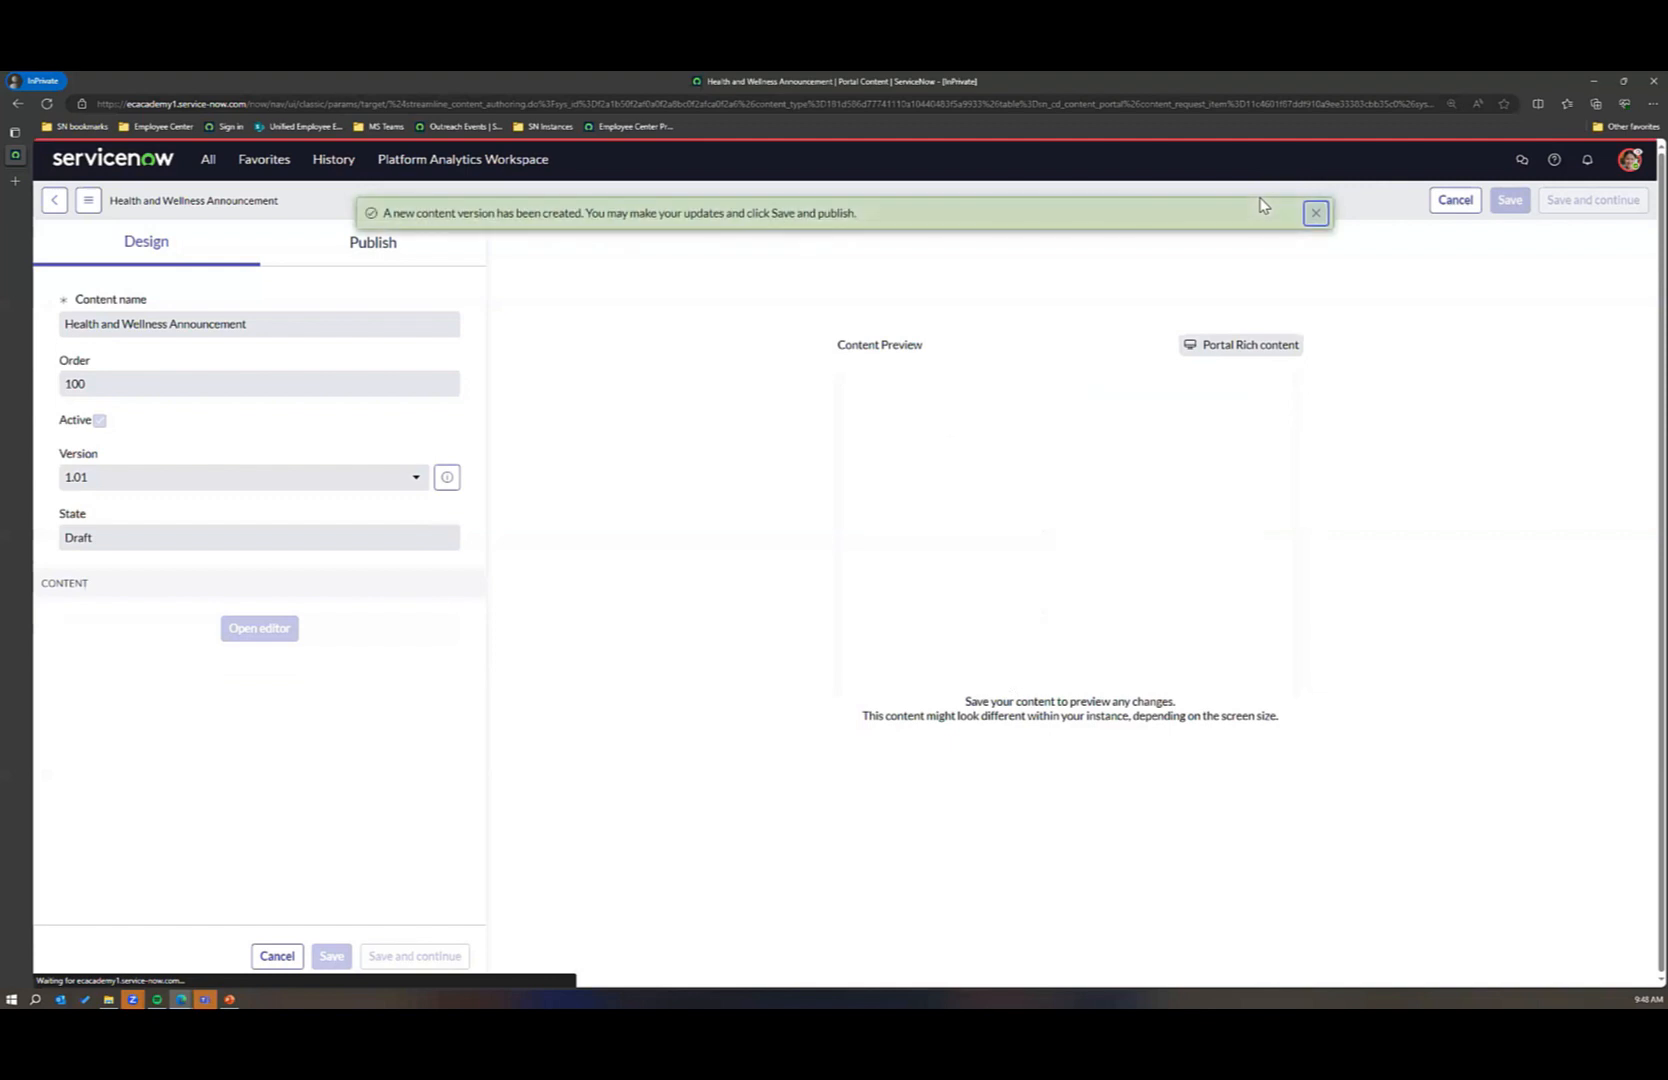
{"action": "left_click", "coordinate": [1314, 213]}
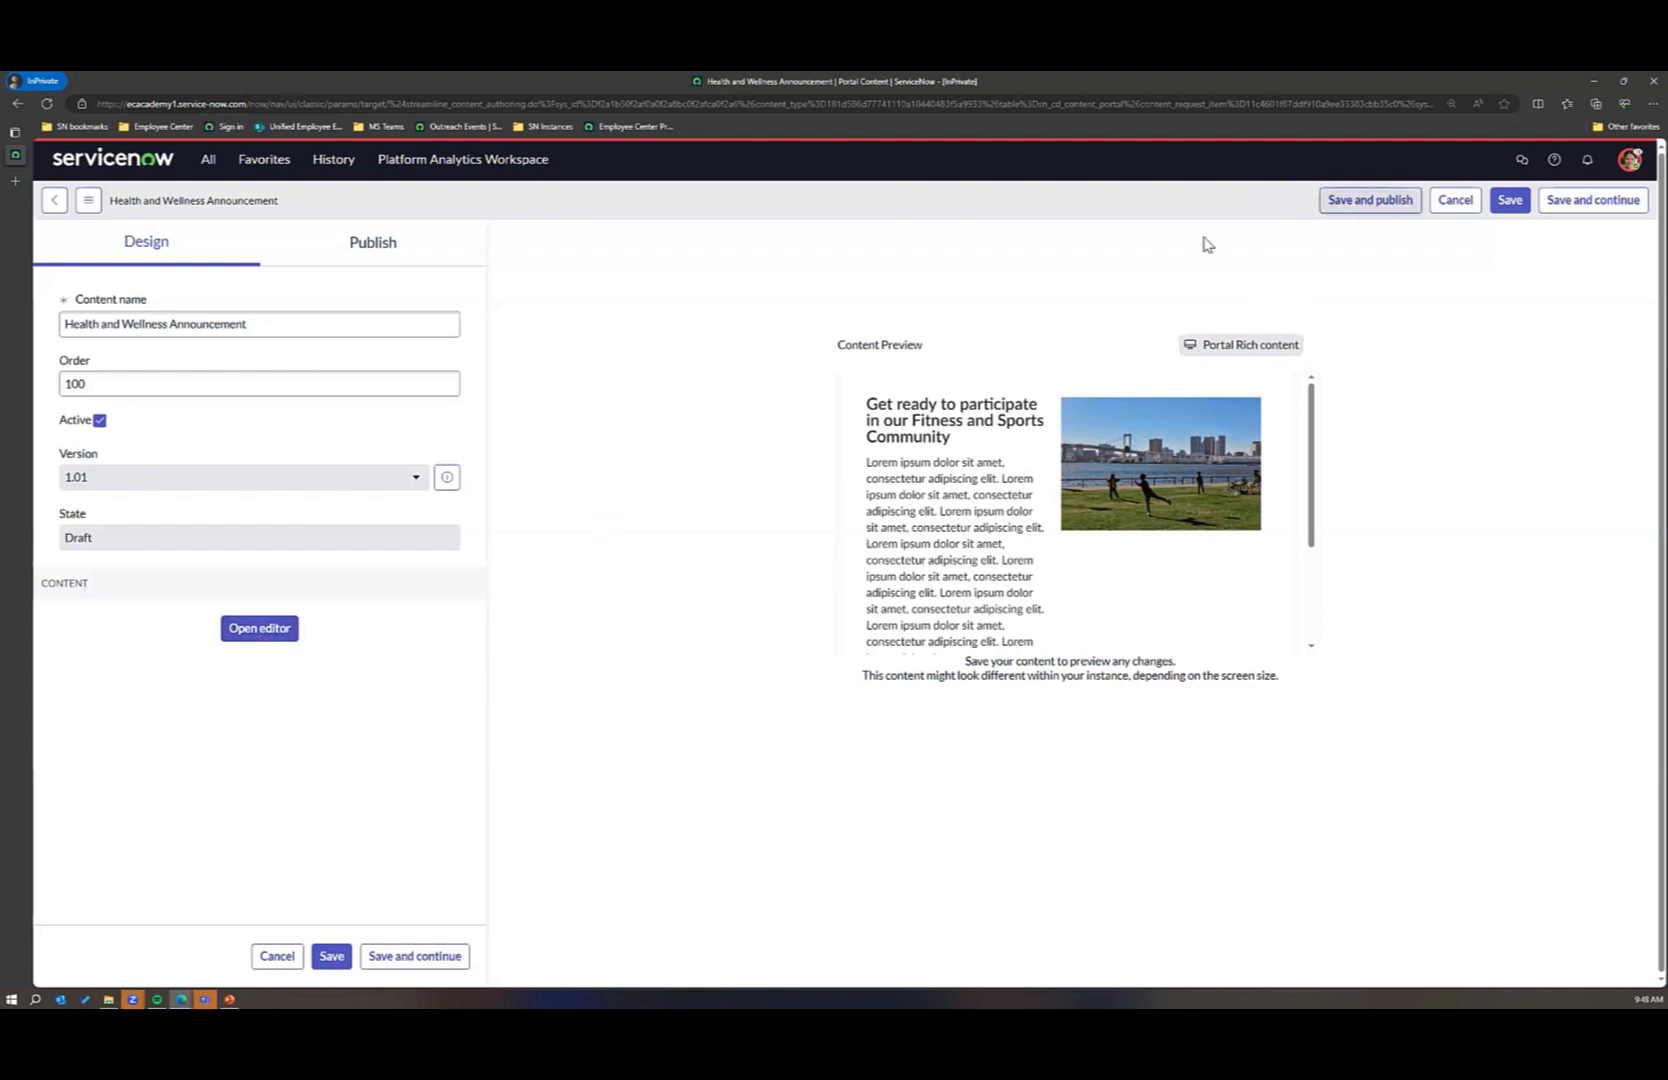
{"action": "left_click", "coordinate": [1368, 201]}
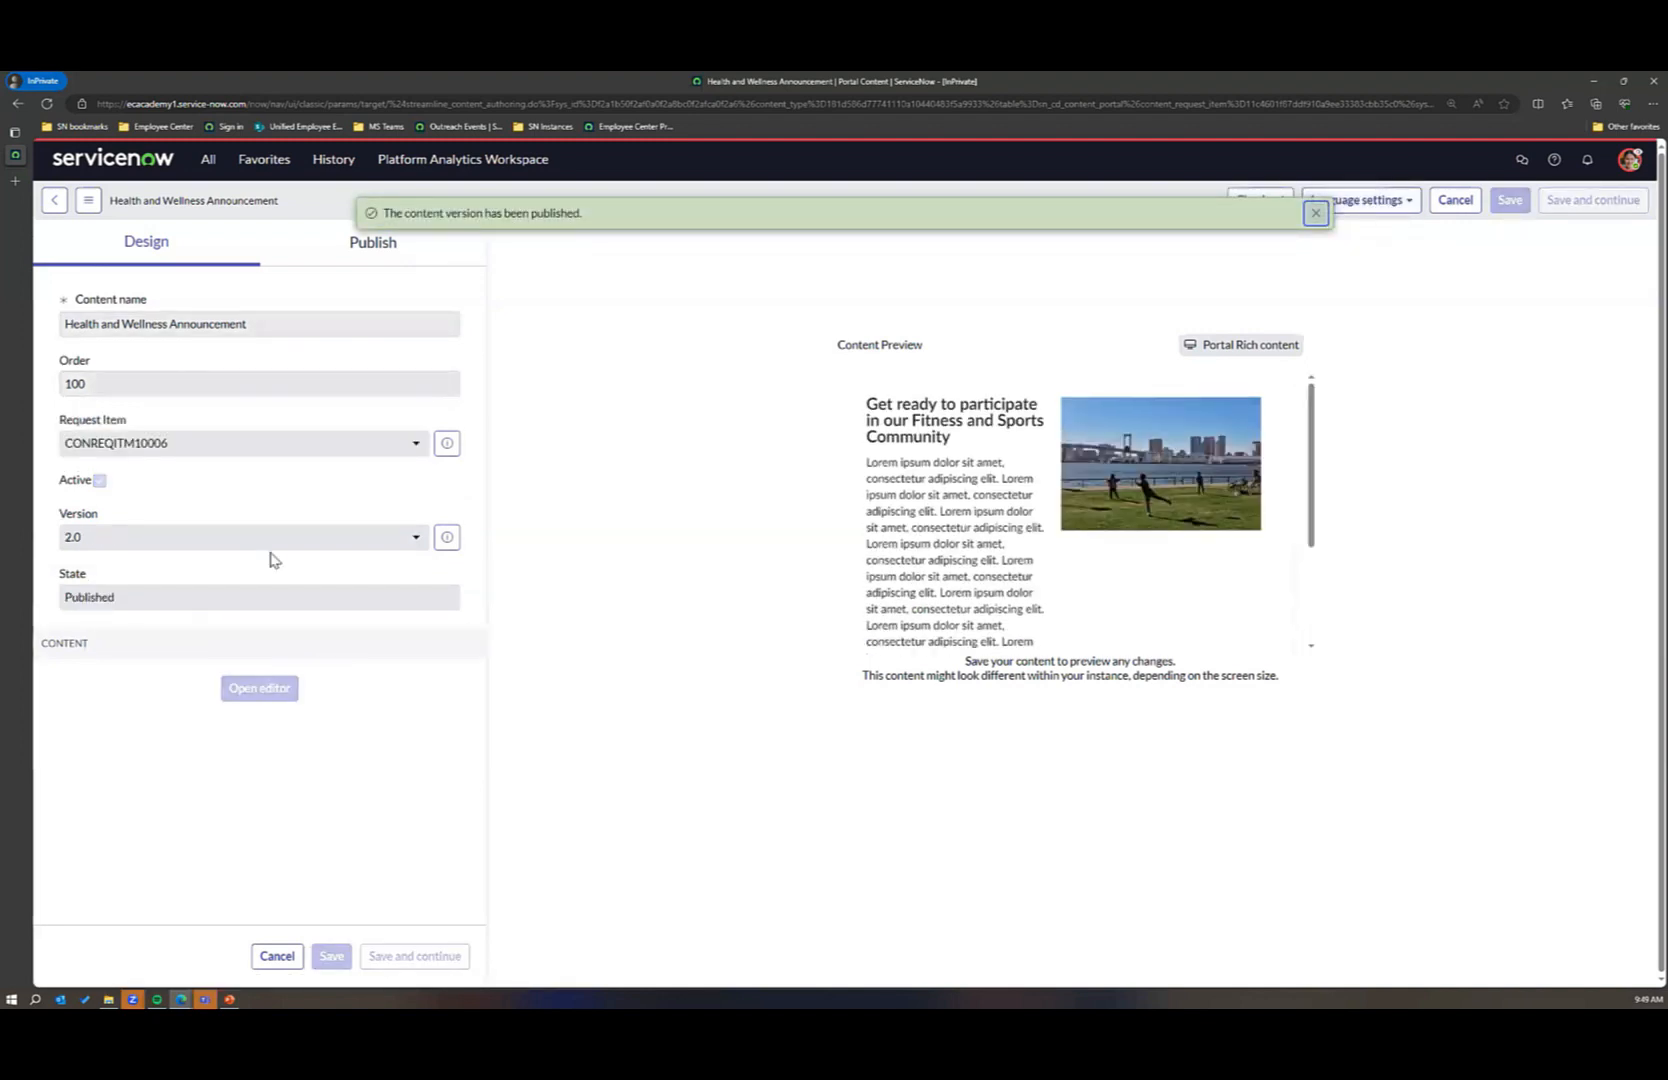
Step: Open the Health and Wellness Announcement's content record and review its change history
{"action": "left_click", "coordinate": [88, 200]}
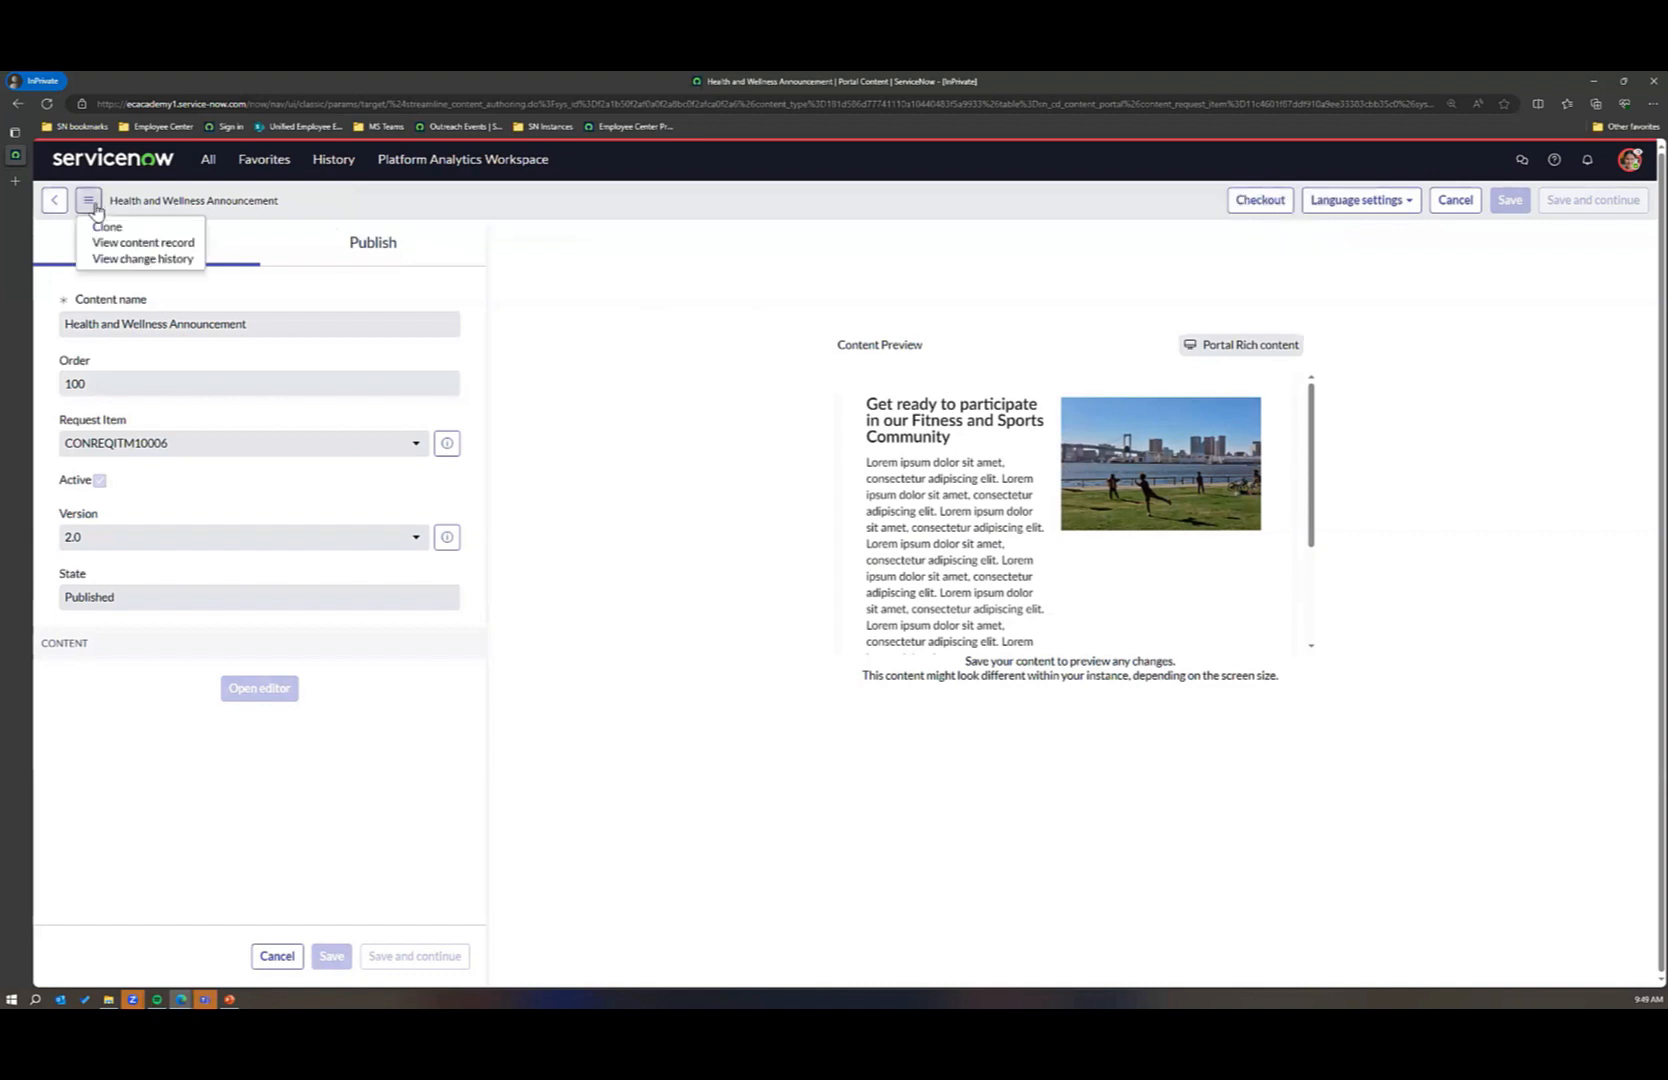
{"action": "left_click", "coordinate": [133, 243]}
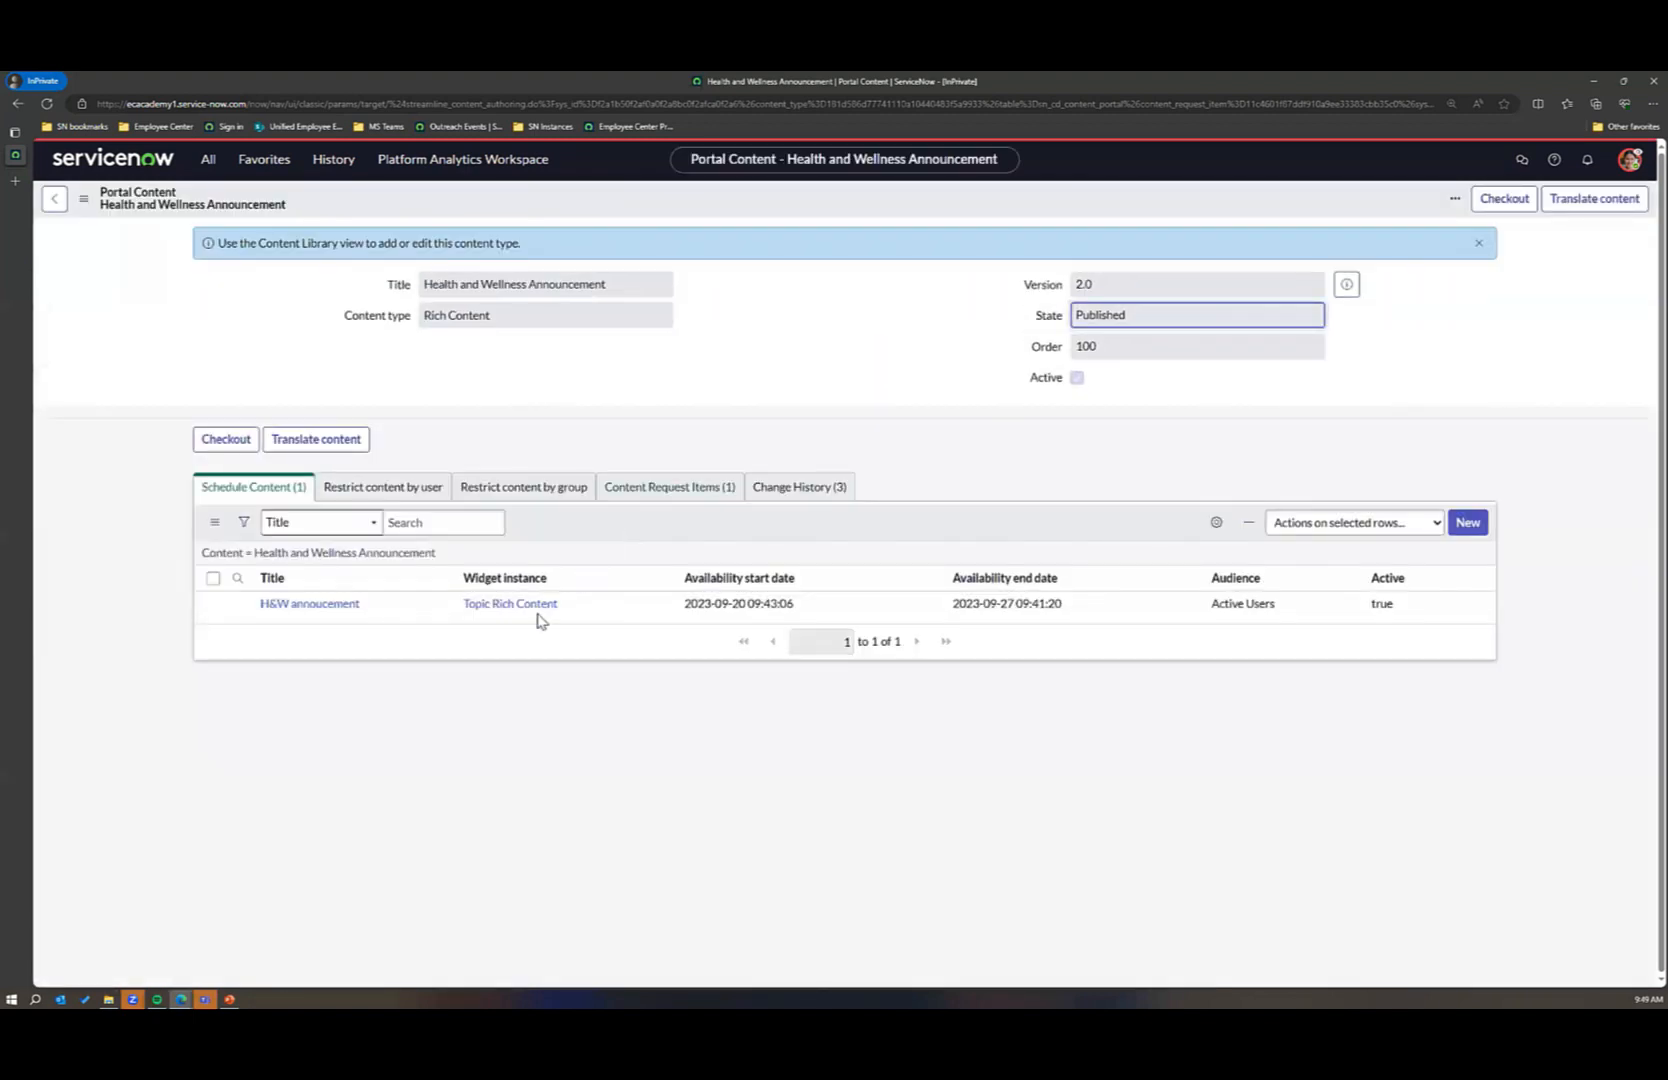
{"action": "left_click", "coordinate": [793, 497]}
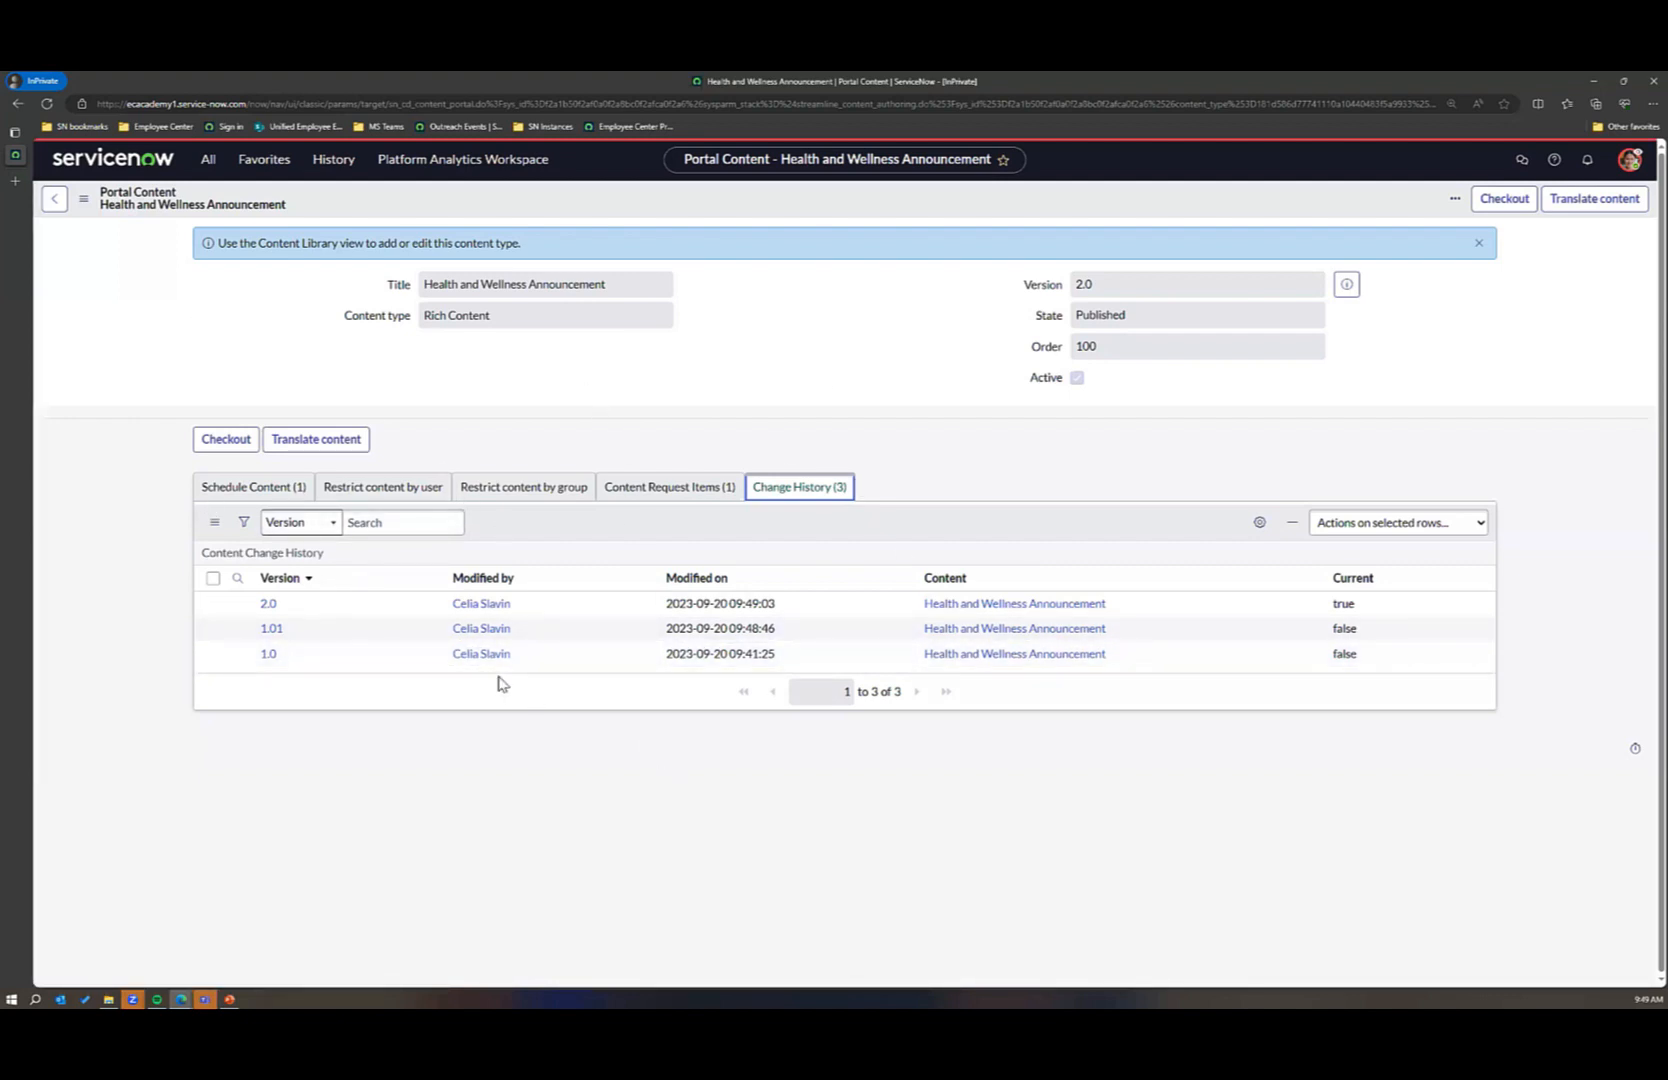
Step: Find the Content Publishing properties through a search for "content" and review the approval, ownership and versioning settings
{"action": "left_click", "coordinate": [208, 159]}
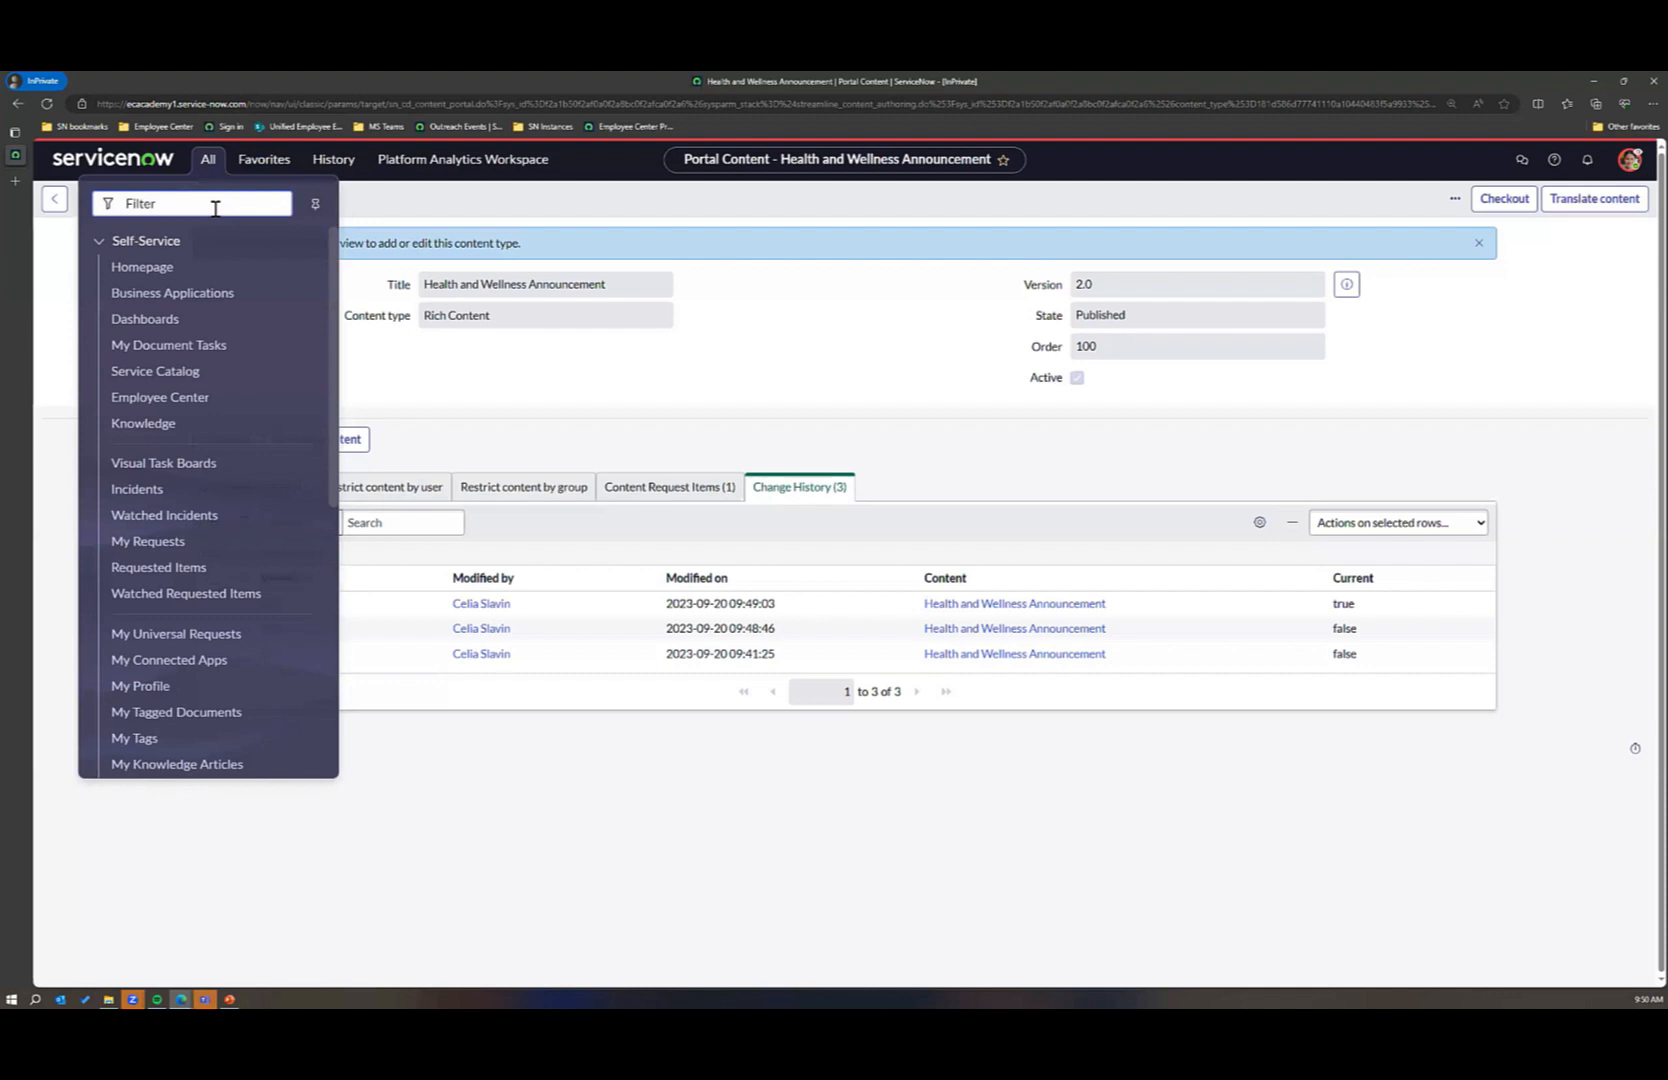
{"action": "type", "text": "content"}
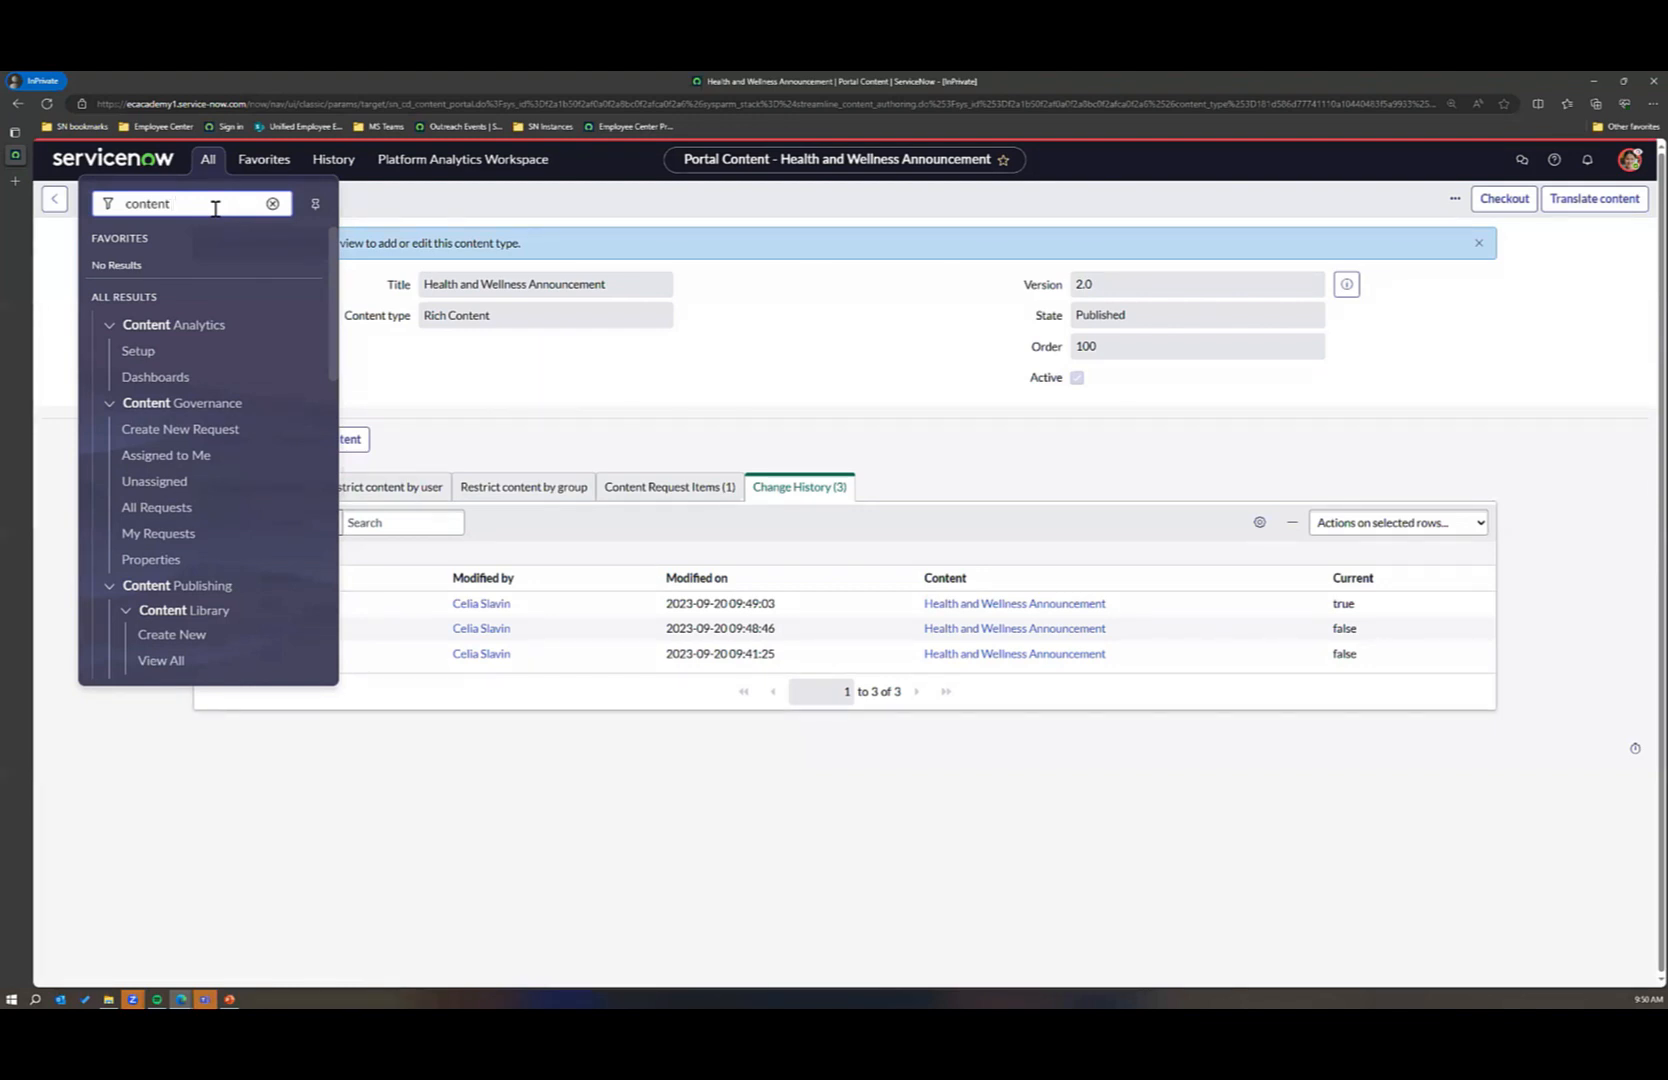
{"action": "scroll", "coordinate": [200, 505], "scroll_direction": "down", "scroll_amount": 2}
{"action": "scroll", "coordinate": [200, 505], "scroll_direction": "down", "scroll_amount": 3}
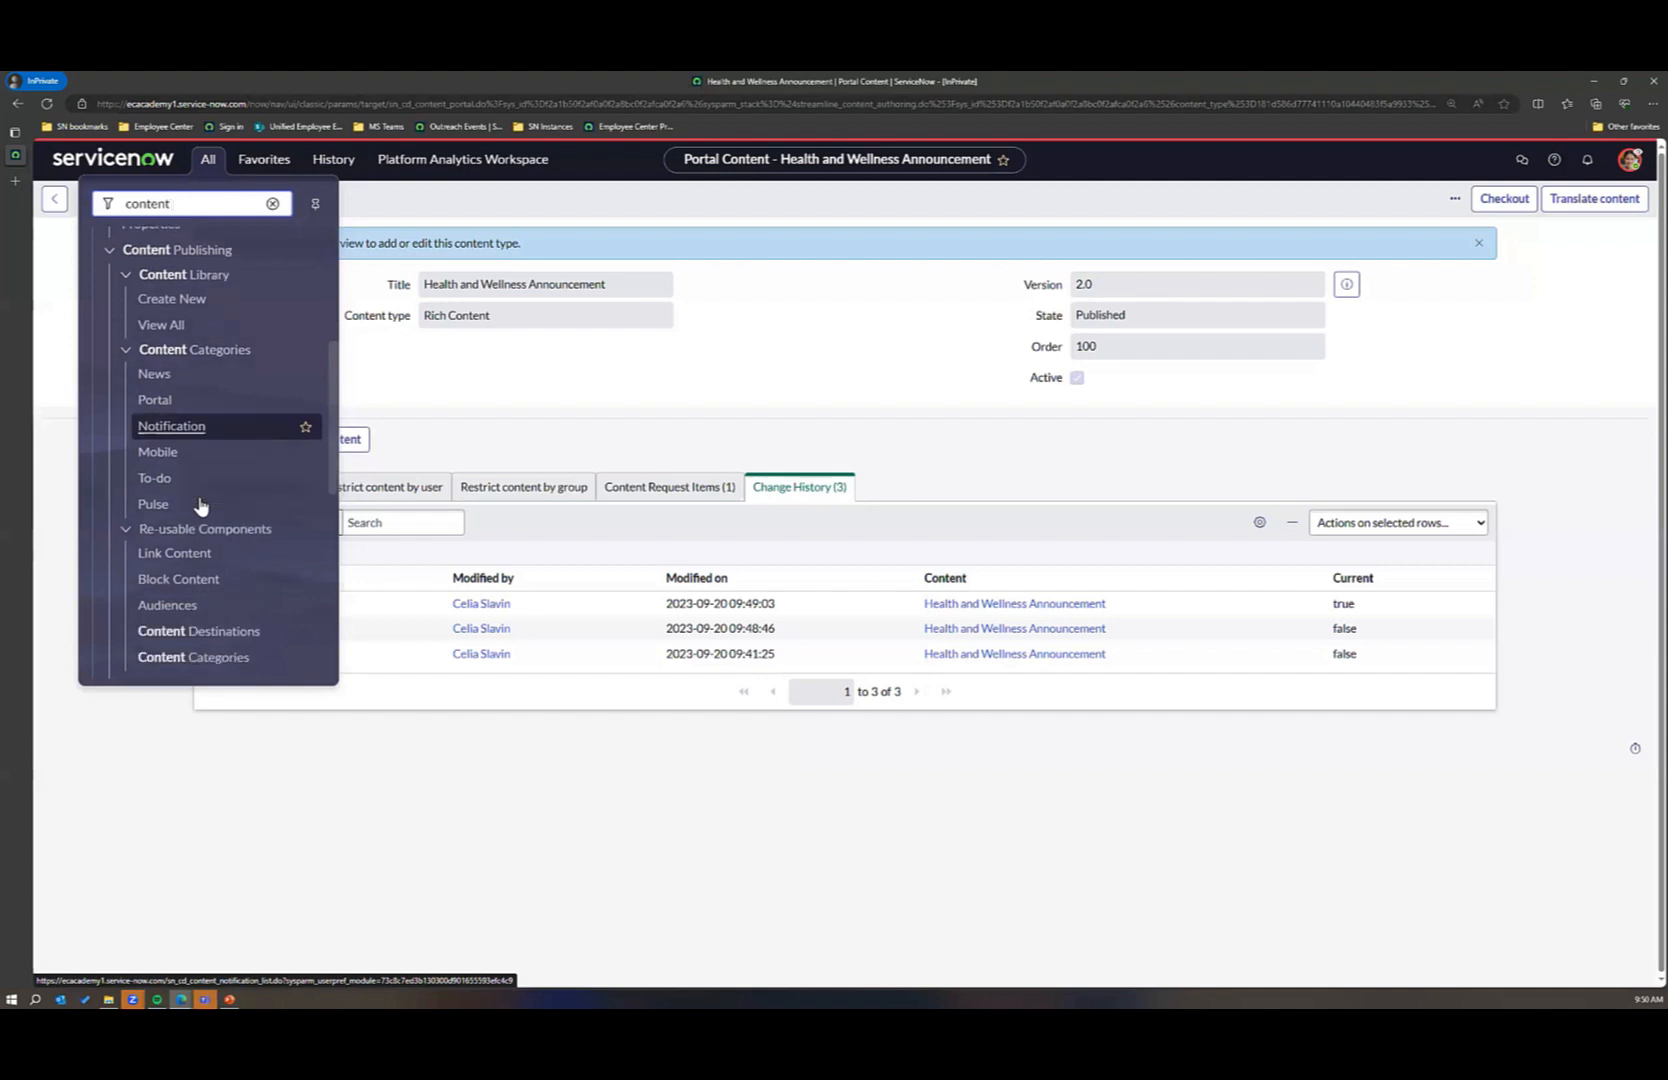
{"action": "scroll", "coordinate": [200, 505], "scroll_direction": "up", "scroll_amount": 3}
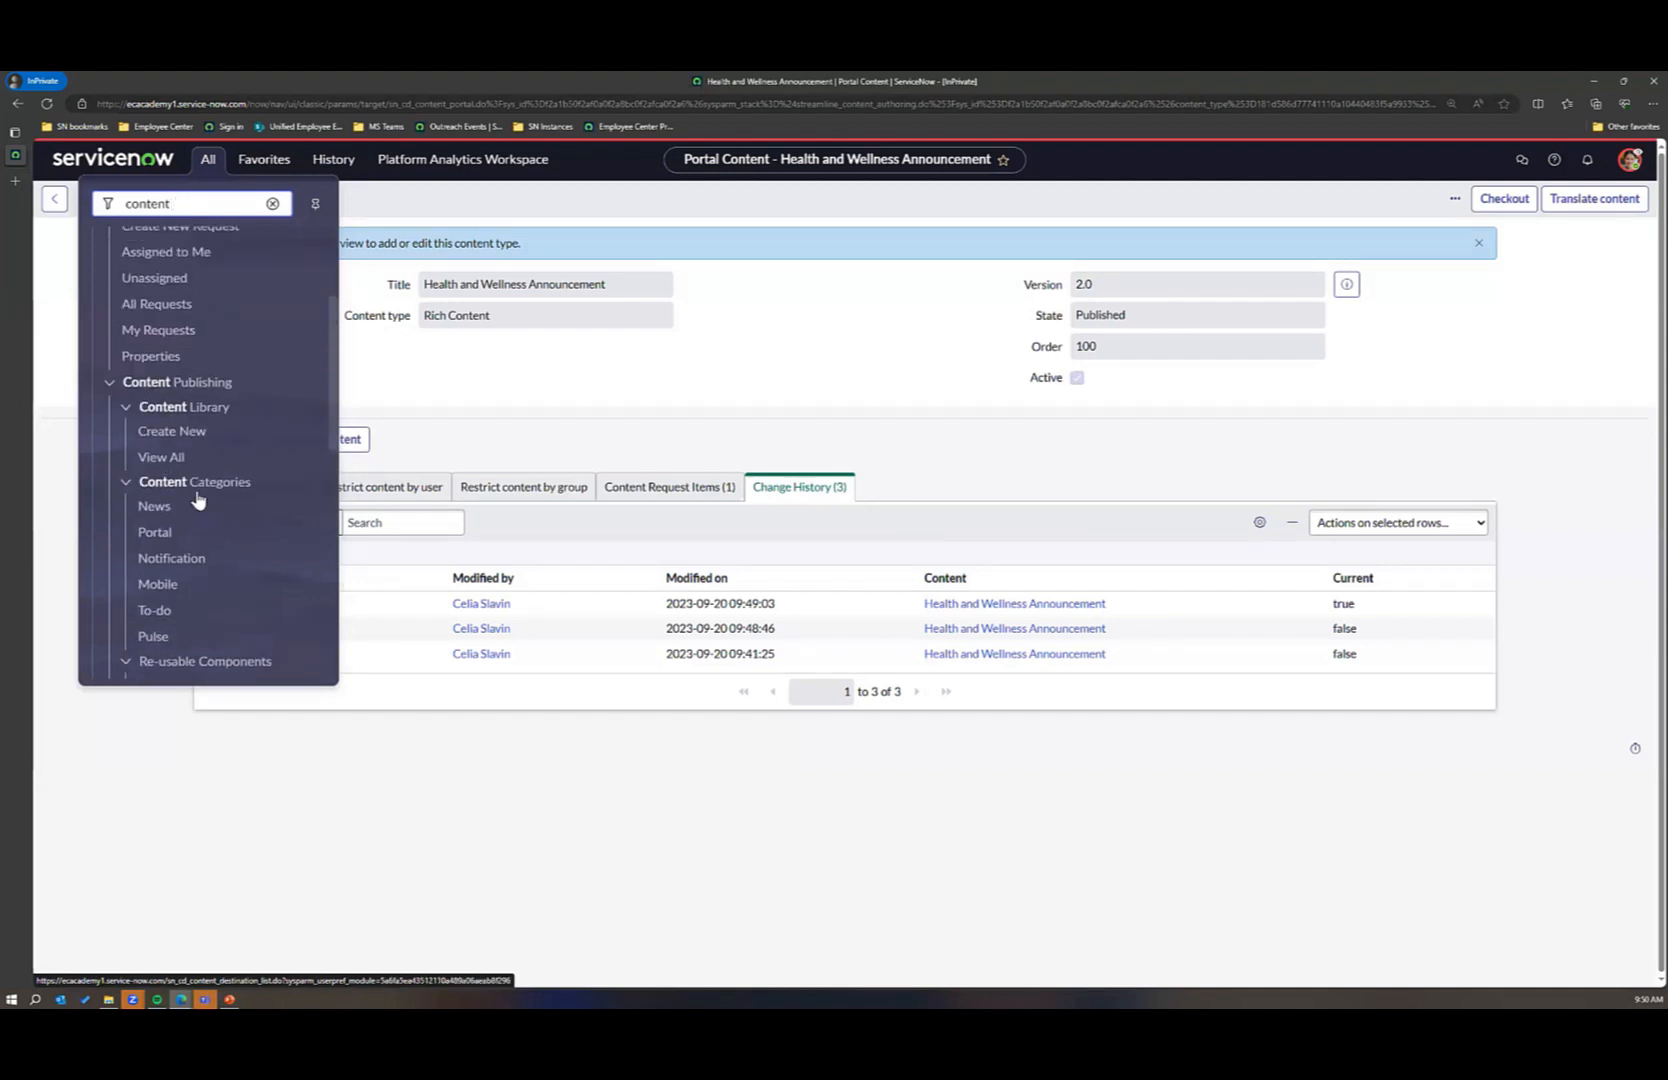
{"action": "scroll", "coordinate": [203, 625], "scroll_direction": "down", "scroll_amount": 3}
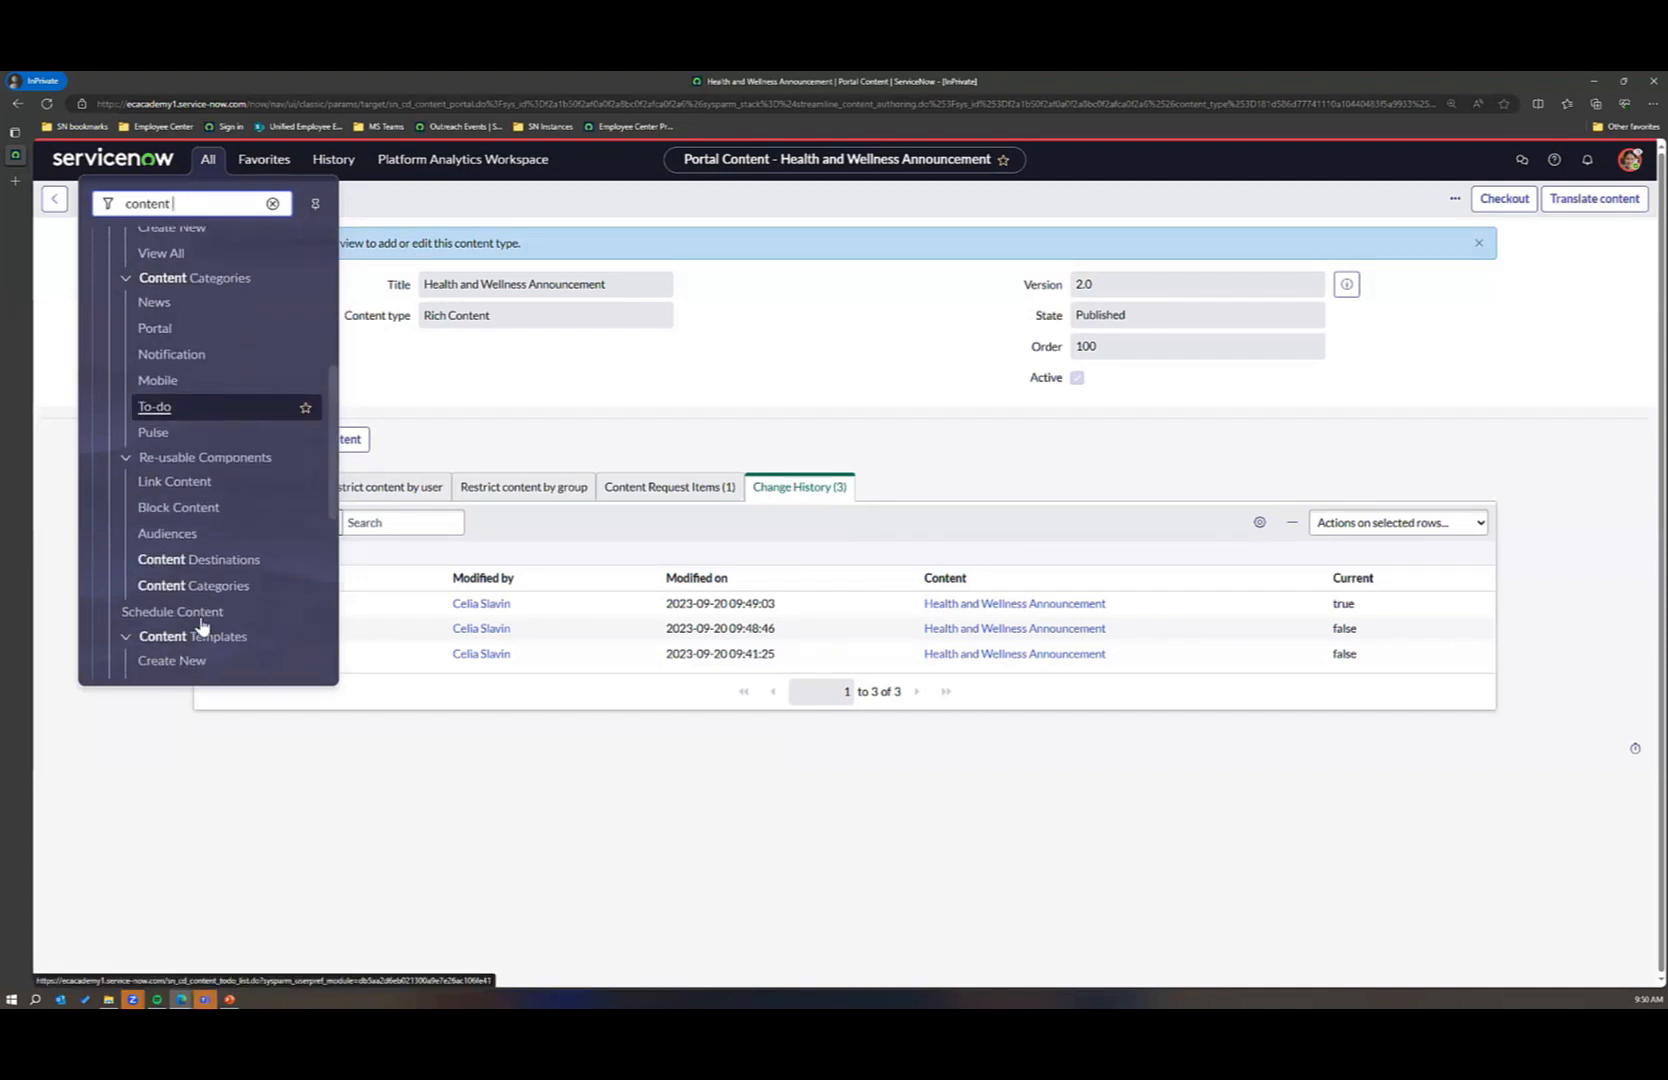
{"action": "scroll", "coordinate": [200, 625], "scroll_direction": "down", "scroll_amount": 3}
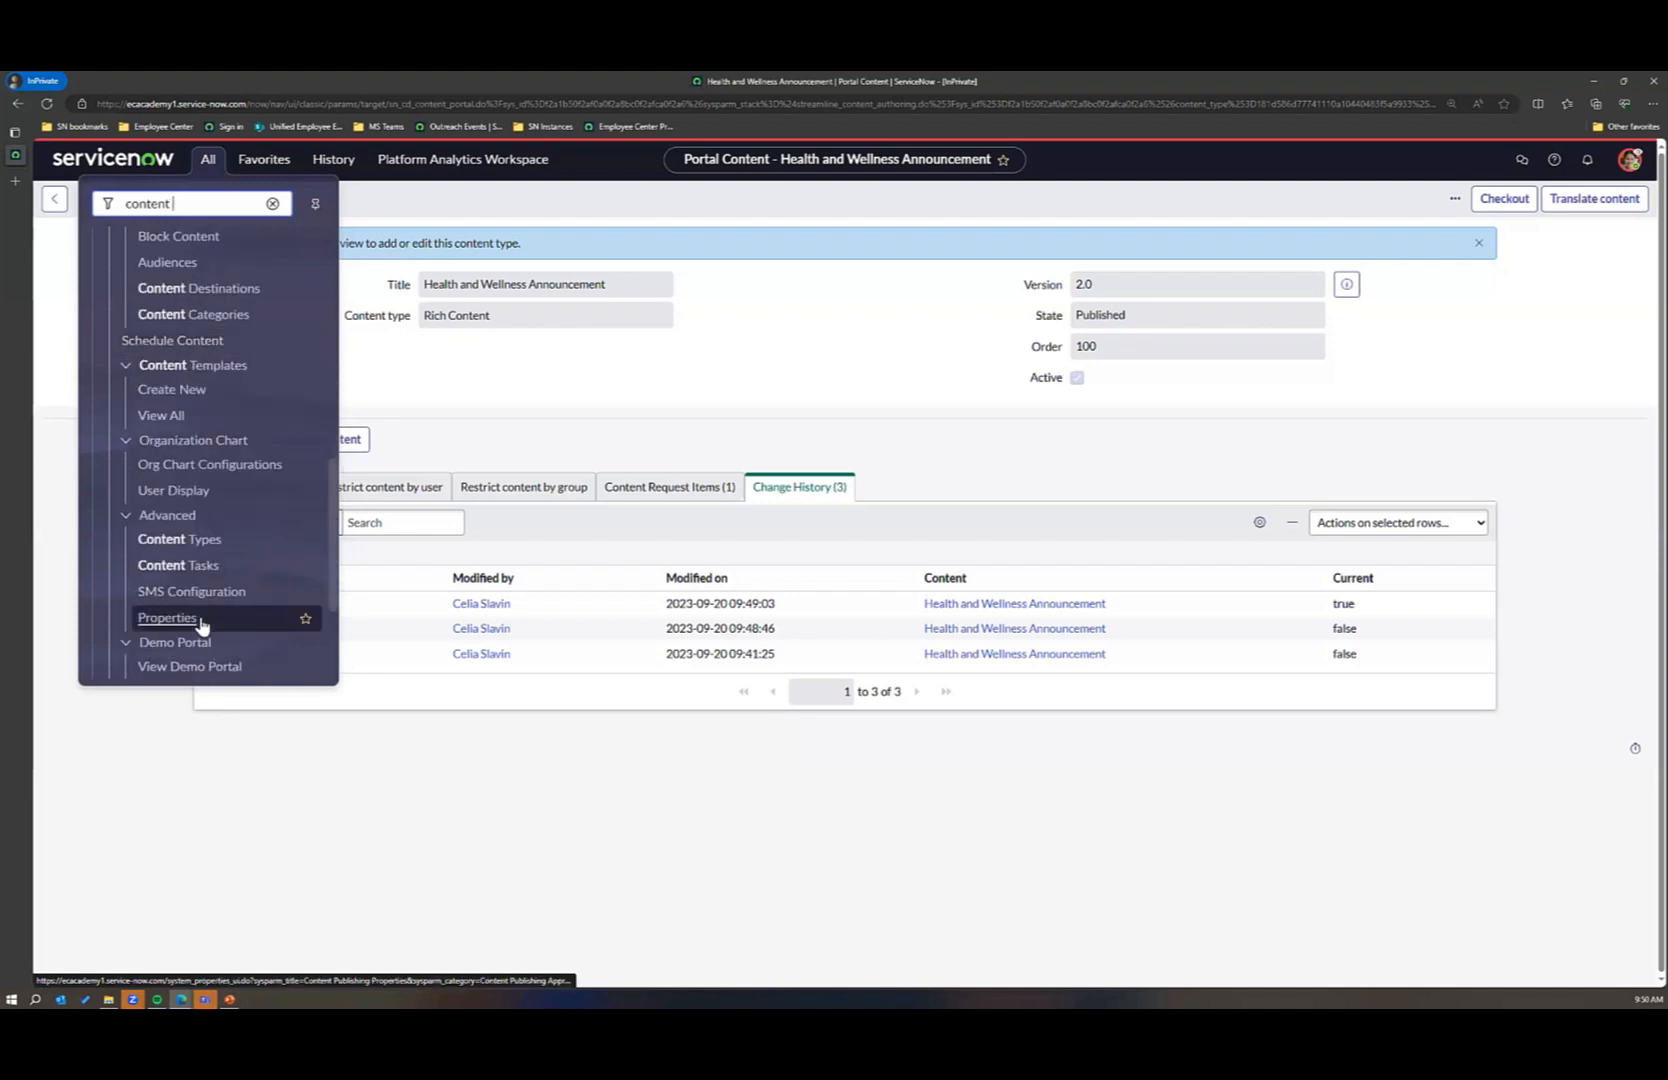
{"action": "left_click", "coordinate": [192, 625]}
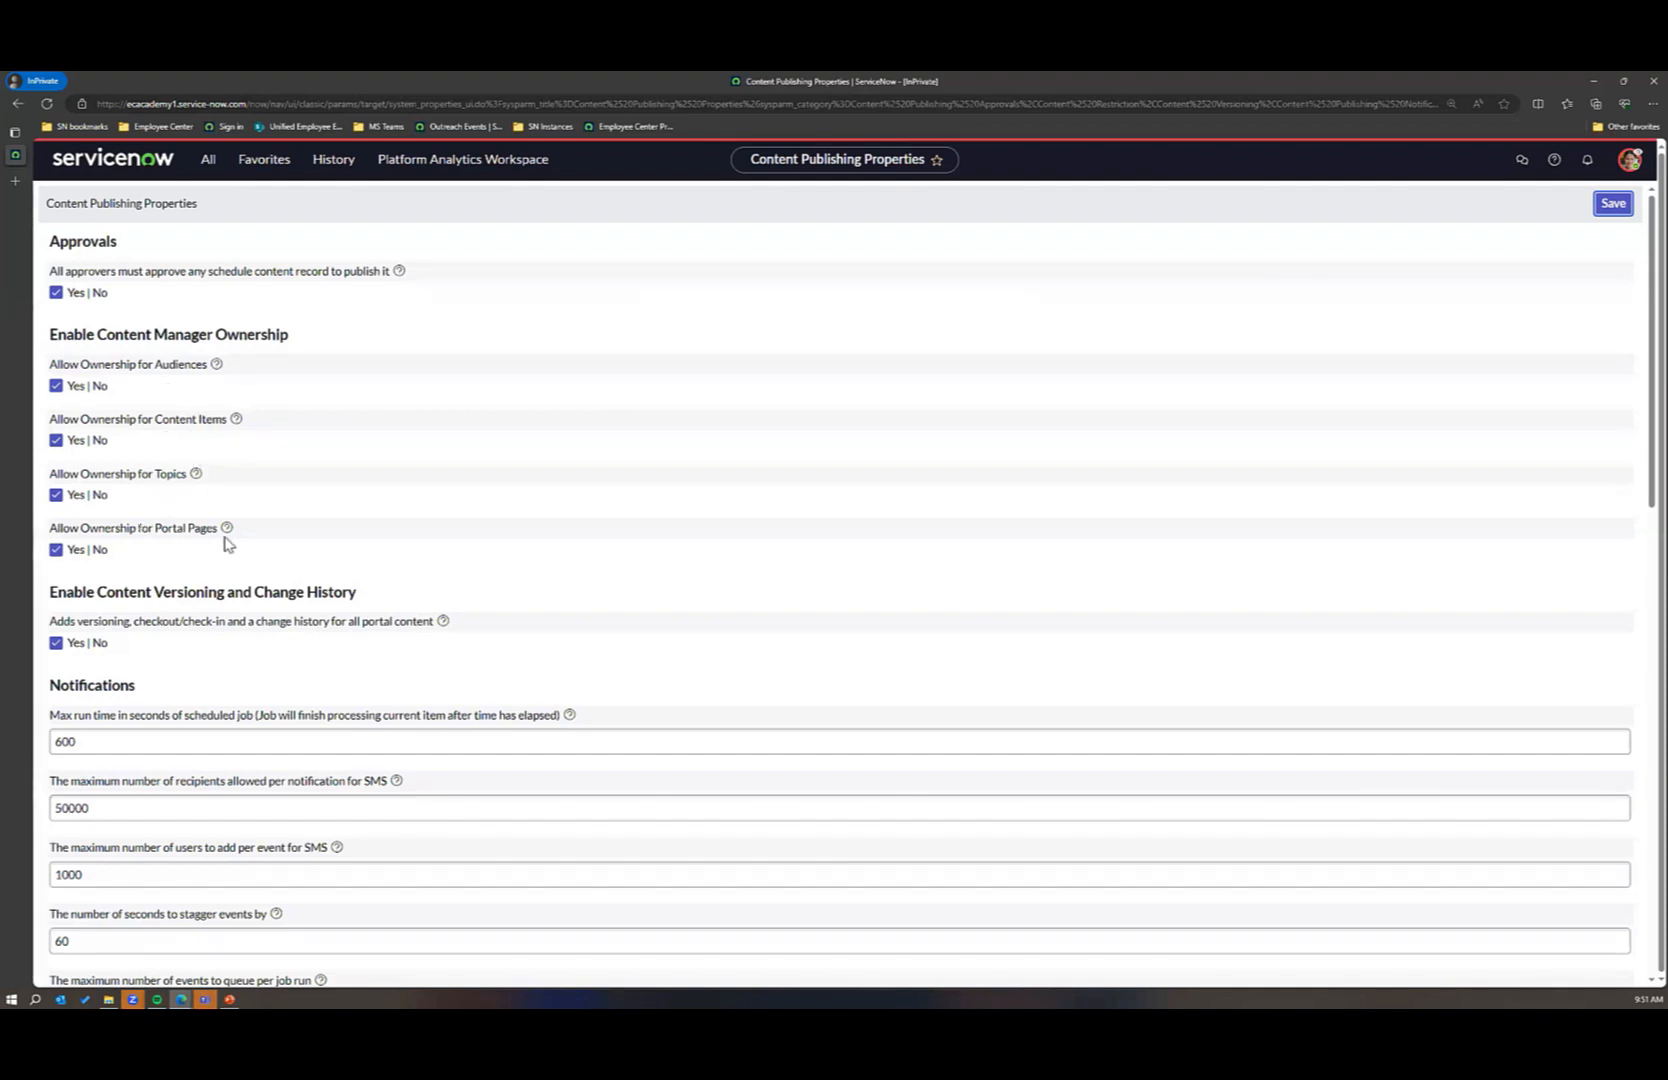
Step: Open the Non-US users audience from the reusable components and review its conditions and its restrictions by user and by group
{"action": "left_click", "coordinate": [205, 160]}
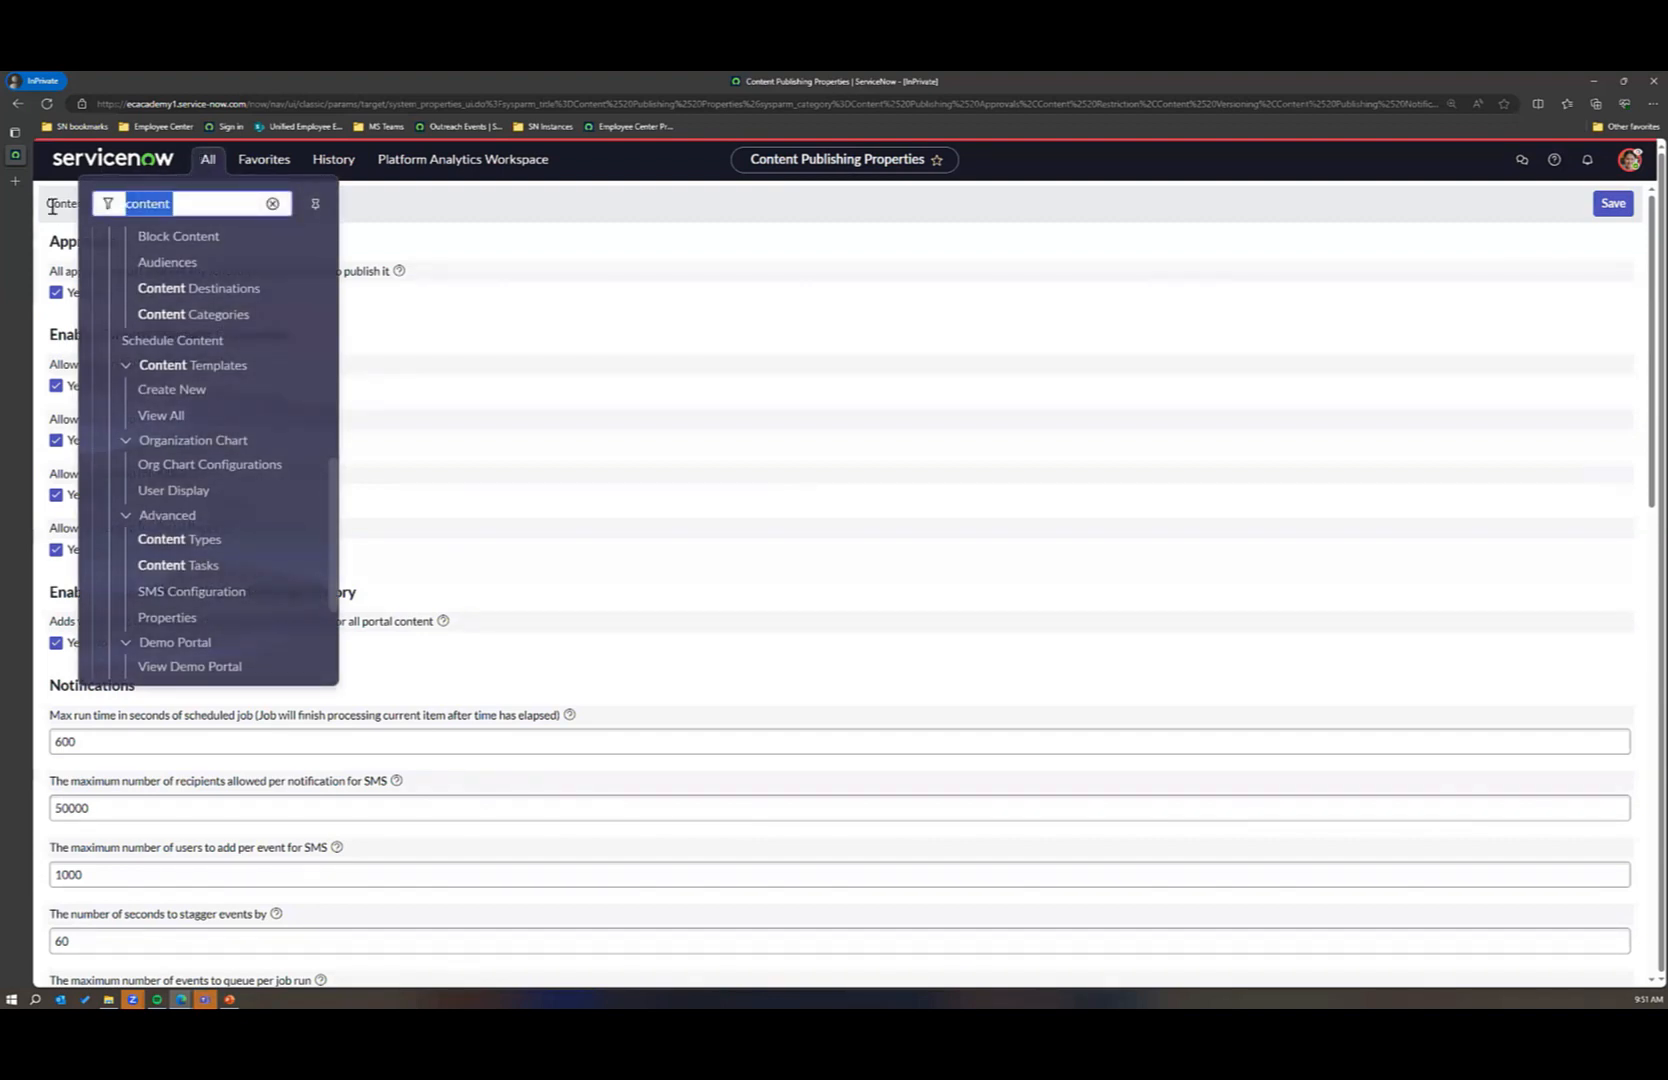
{"action": "scroll", "coordinate": [212, 549], "scroll_direction": "up", "scroll_amount": 5}
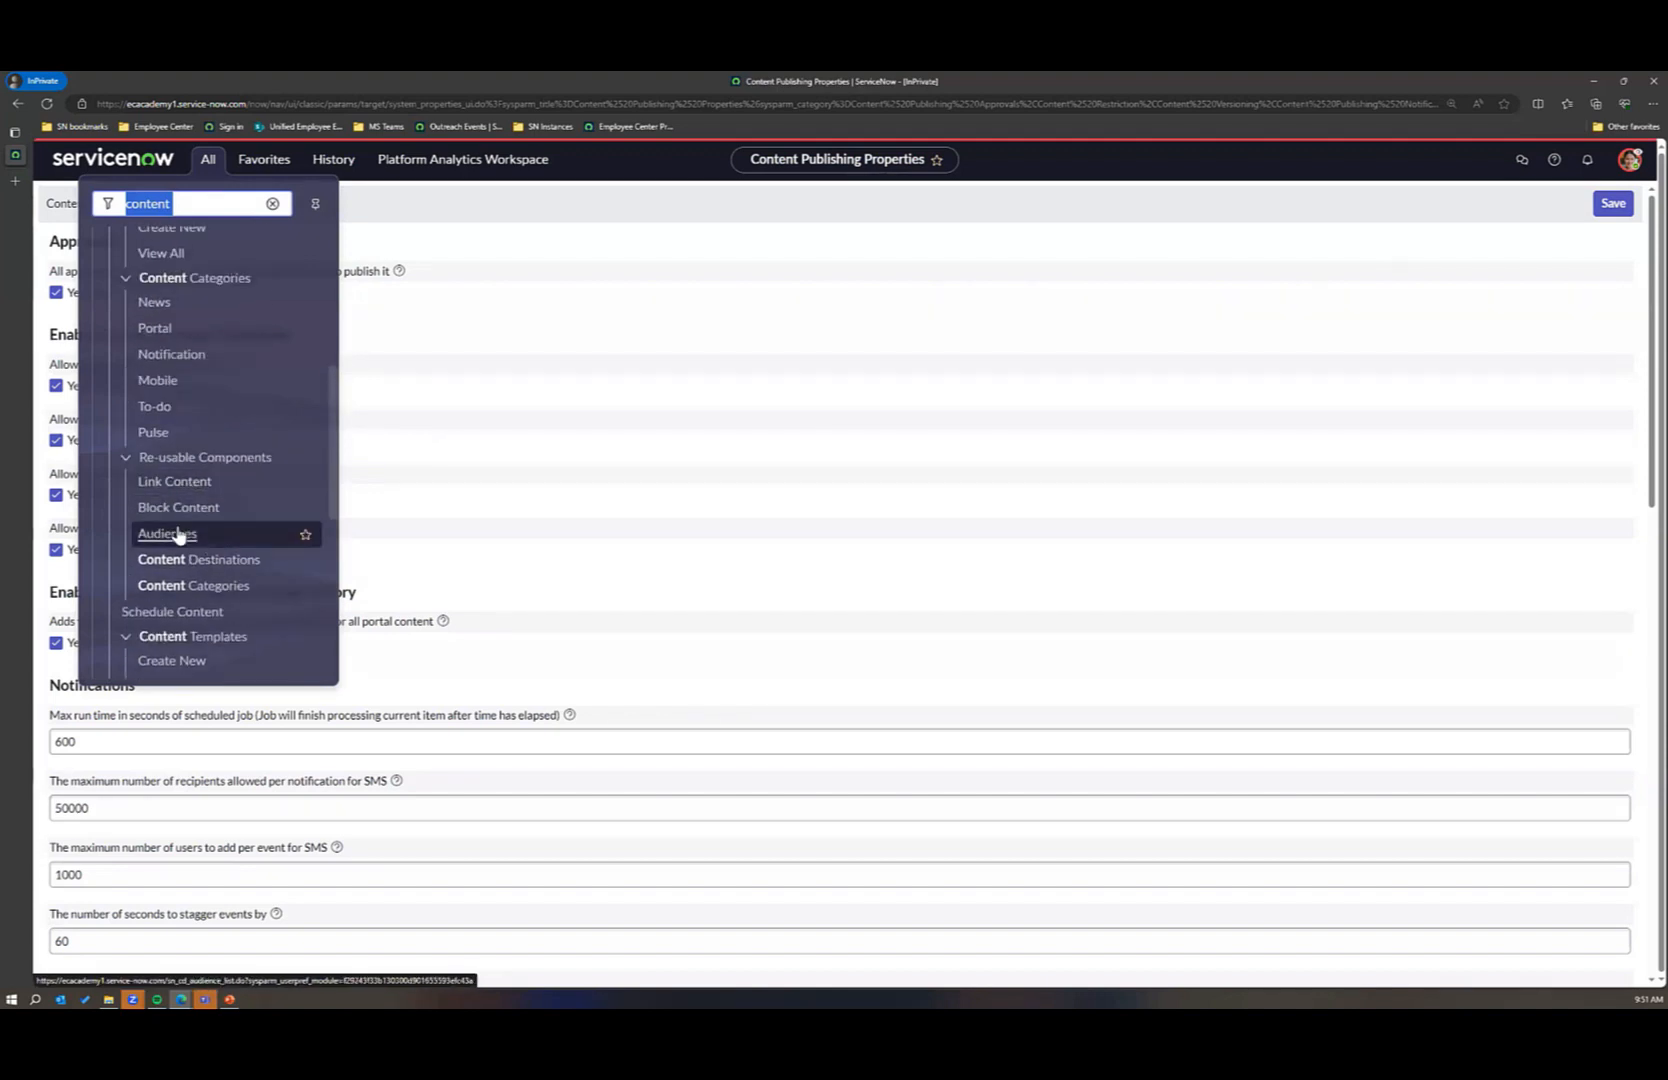
{"action": "left_click", "coordinate": [176, 535]}
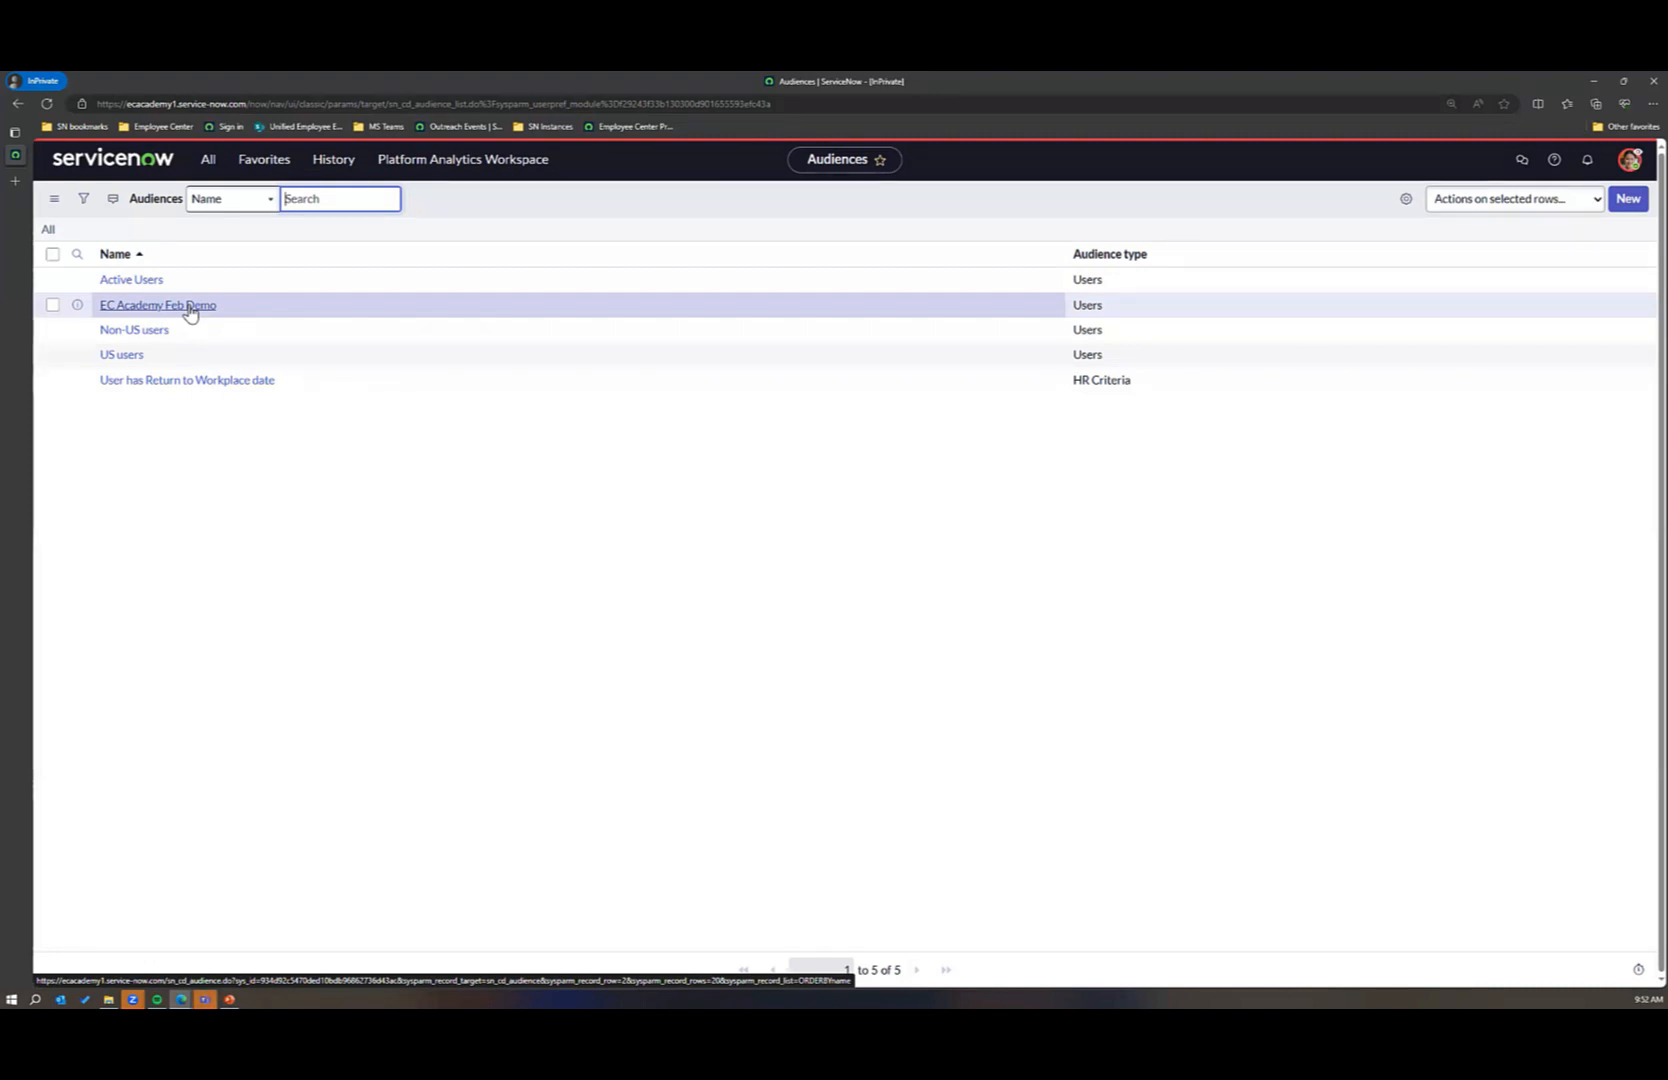
{"action": "left_click", "coordinate": [131, 336]}
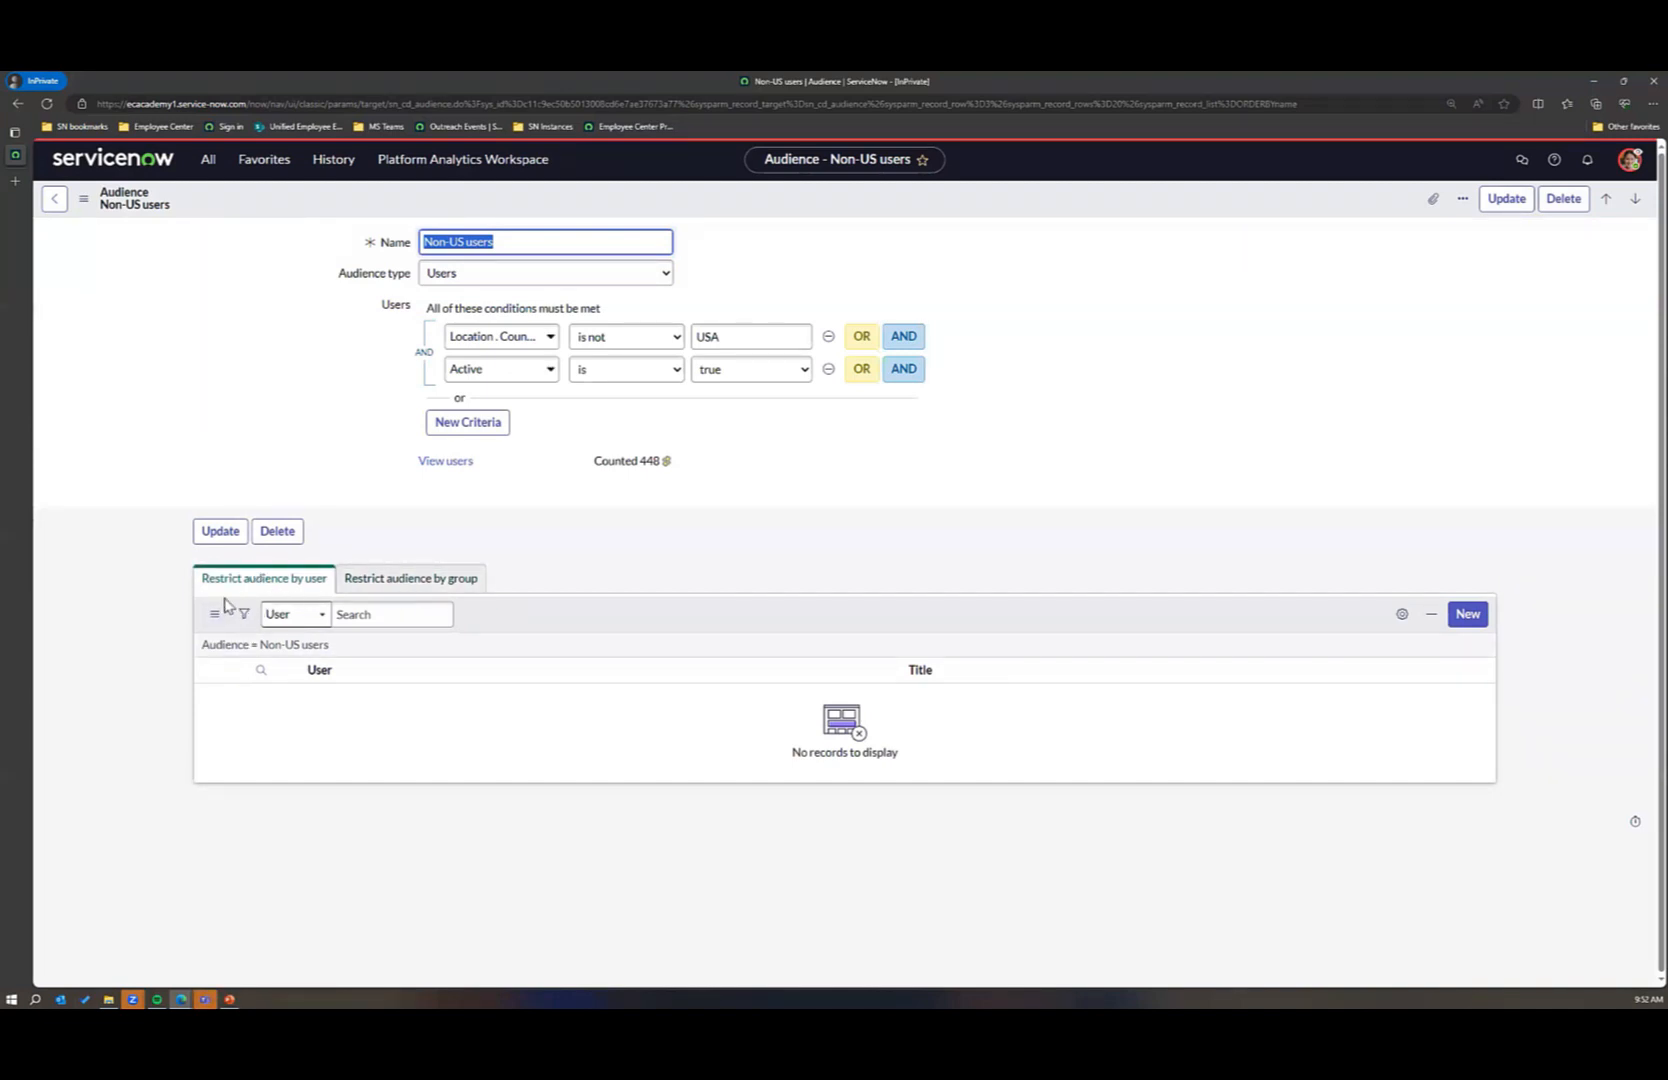
{"action": "left_click", "coordinate": [348, 578]}
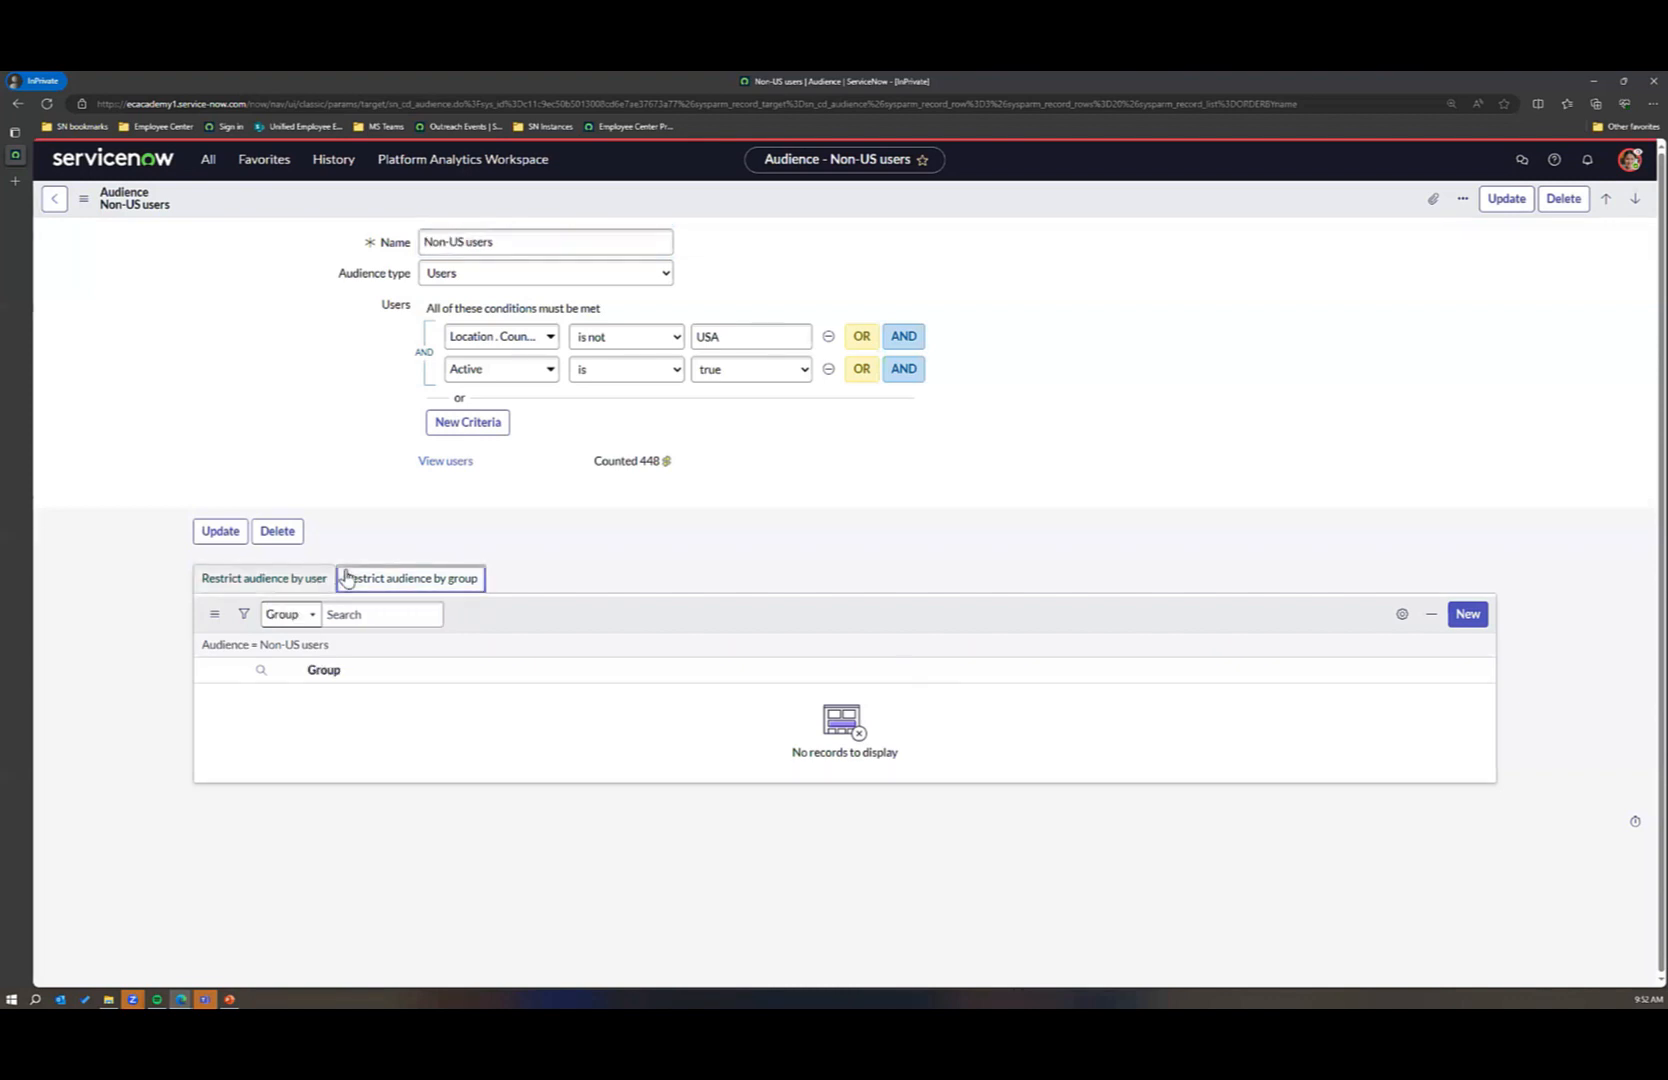
{"action": "left_click", "coordinate": [281, 588]}
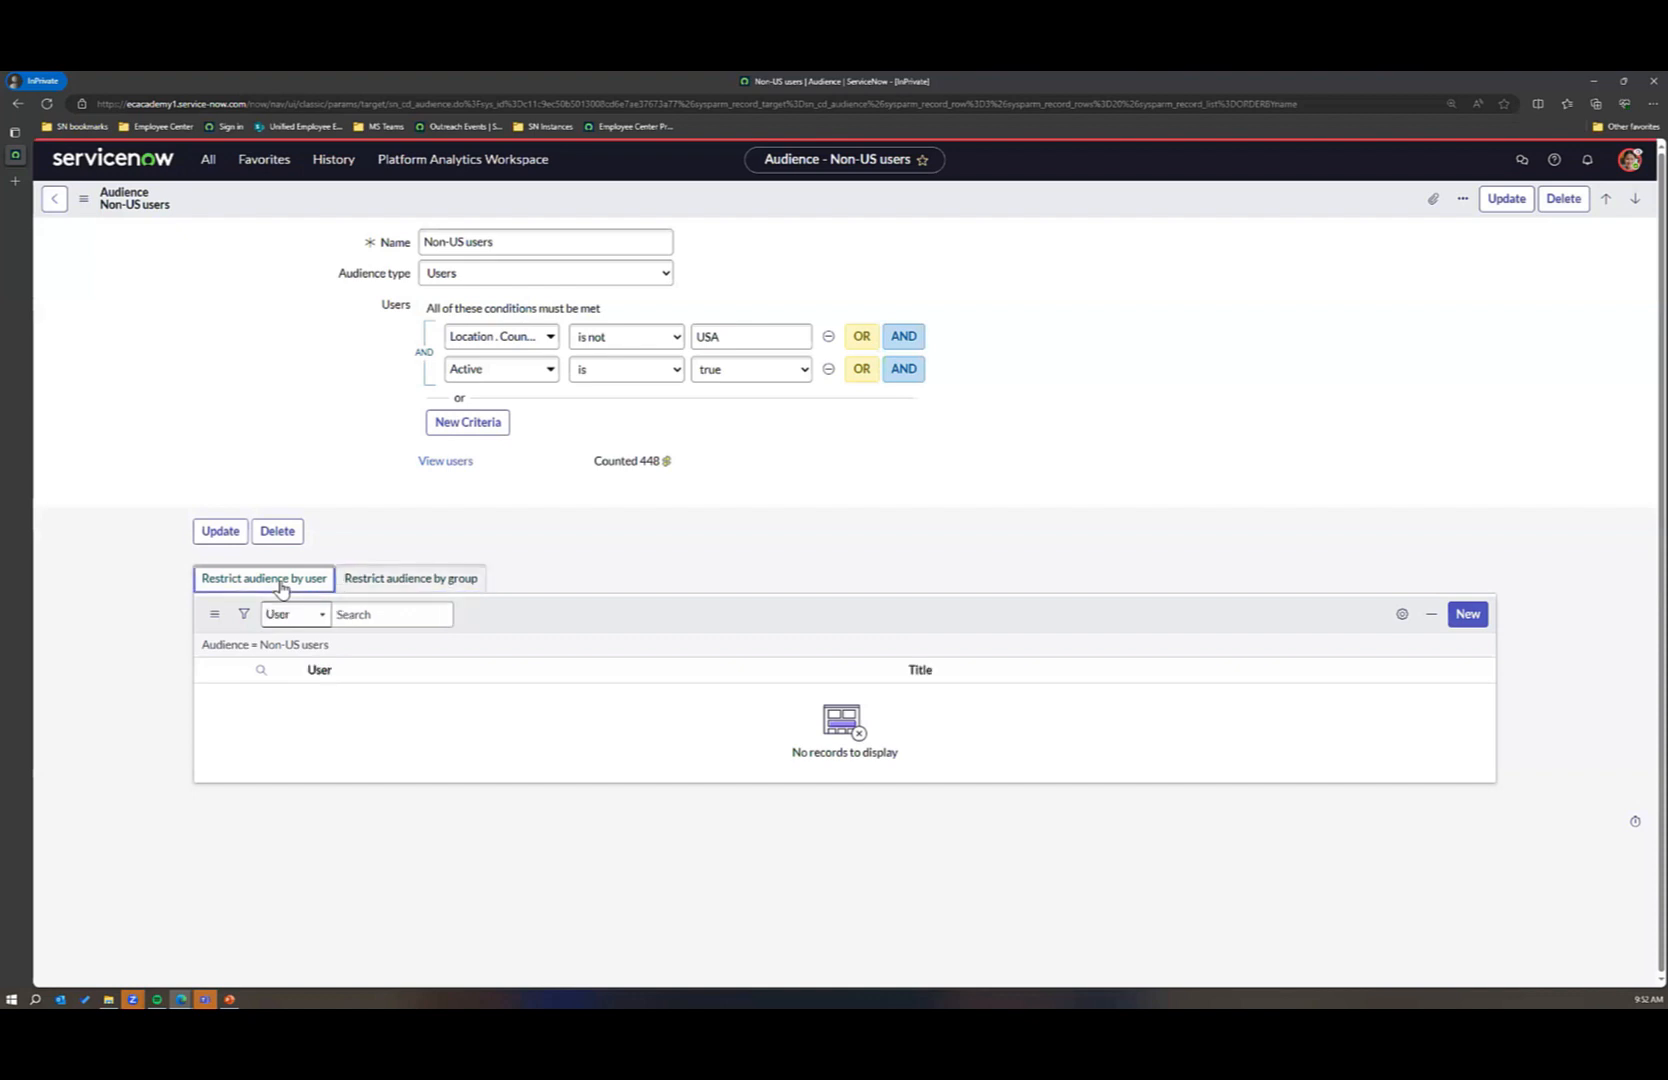
{"action": "left_click", "coordinate": [368, 580]}
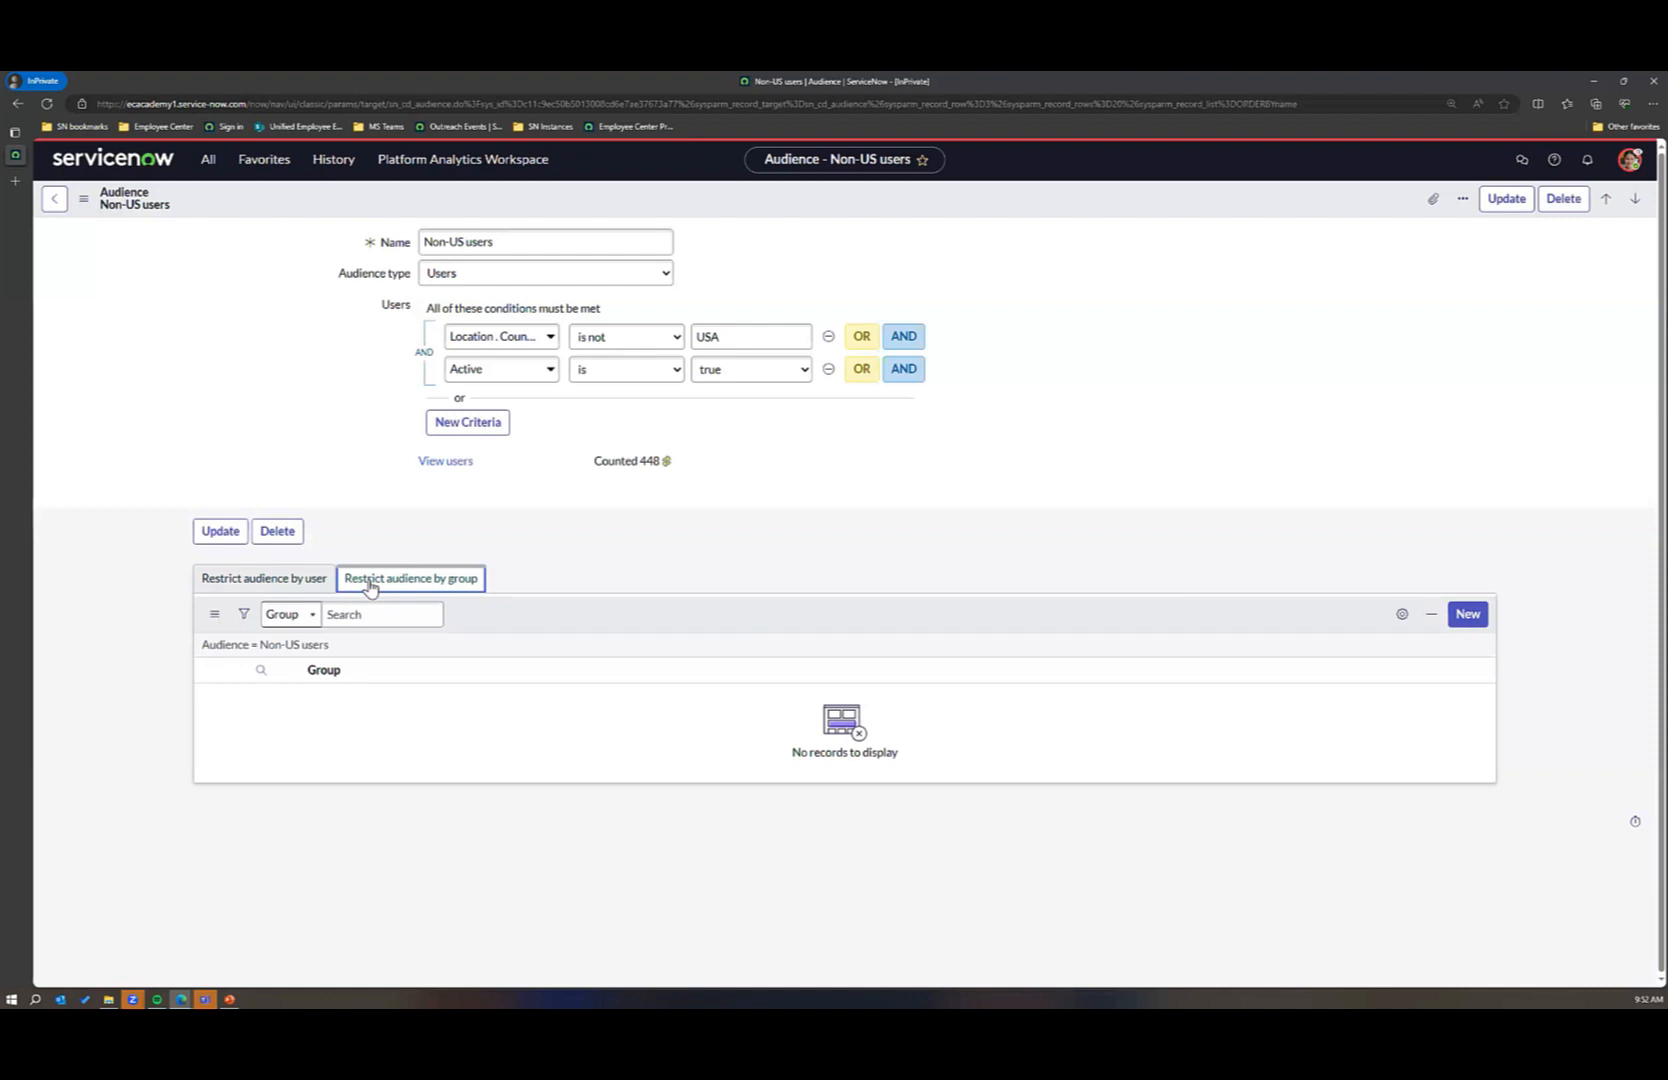
Step: Open the Computers topic from the Content Taxonomy topics and check its content publishing owners by group and by user
{"action": "left_click", "coordinate": [211, 164]}
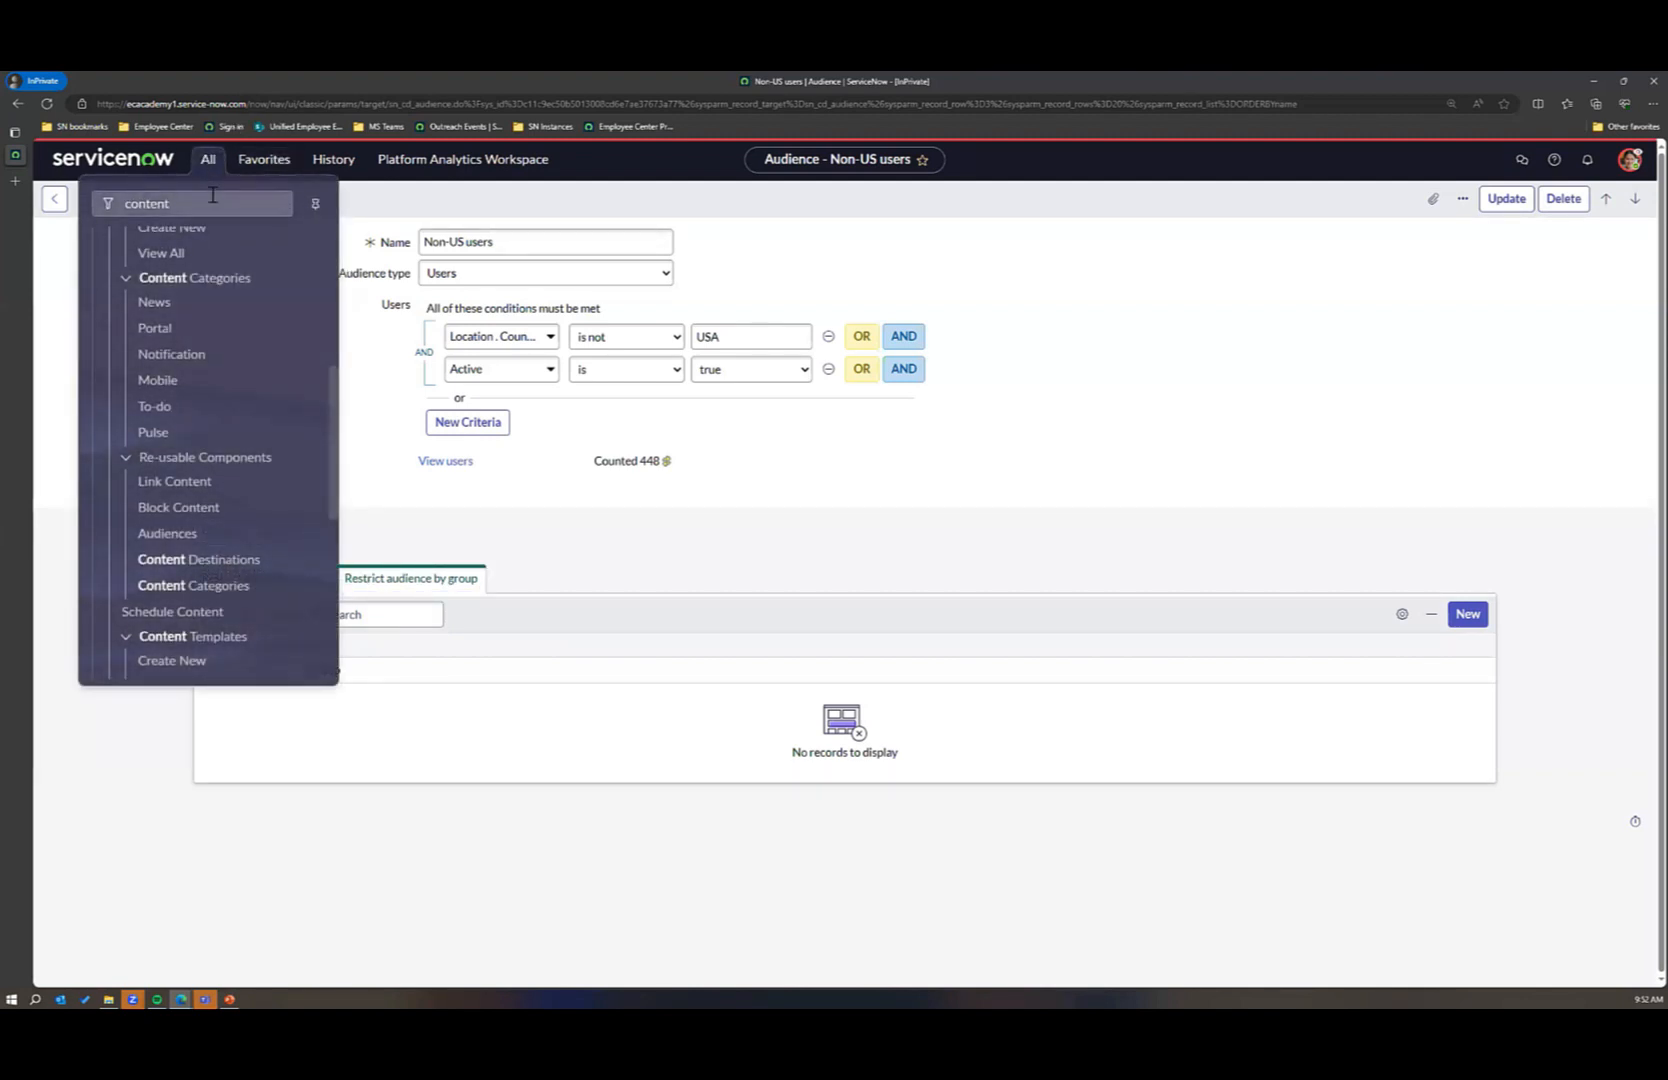
{"action": "left_click_drag", "start_coordinate": [212, 196], "coordinate": [117, 212]}
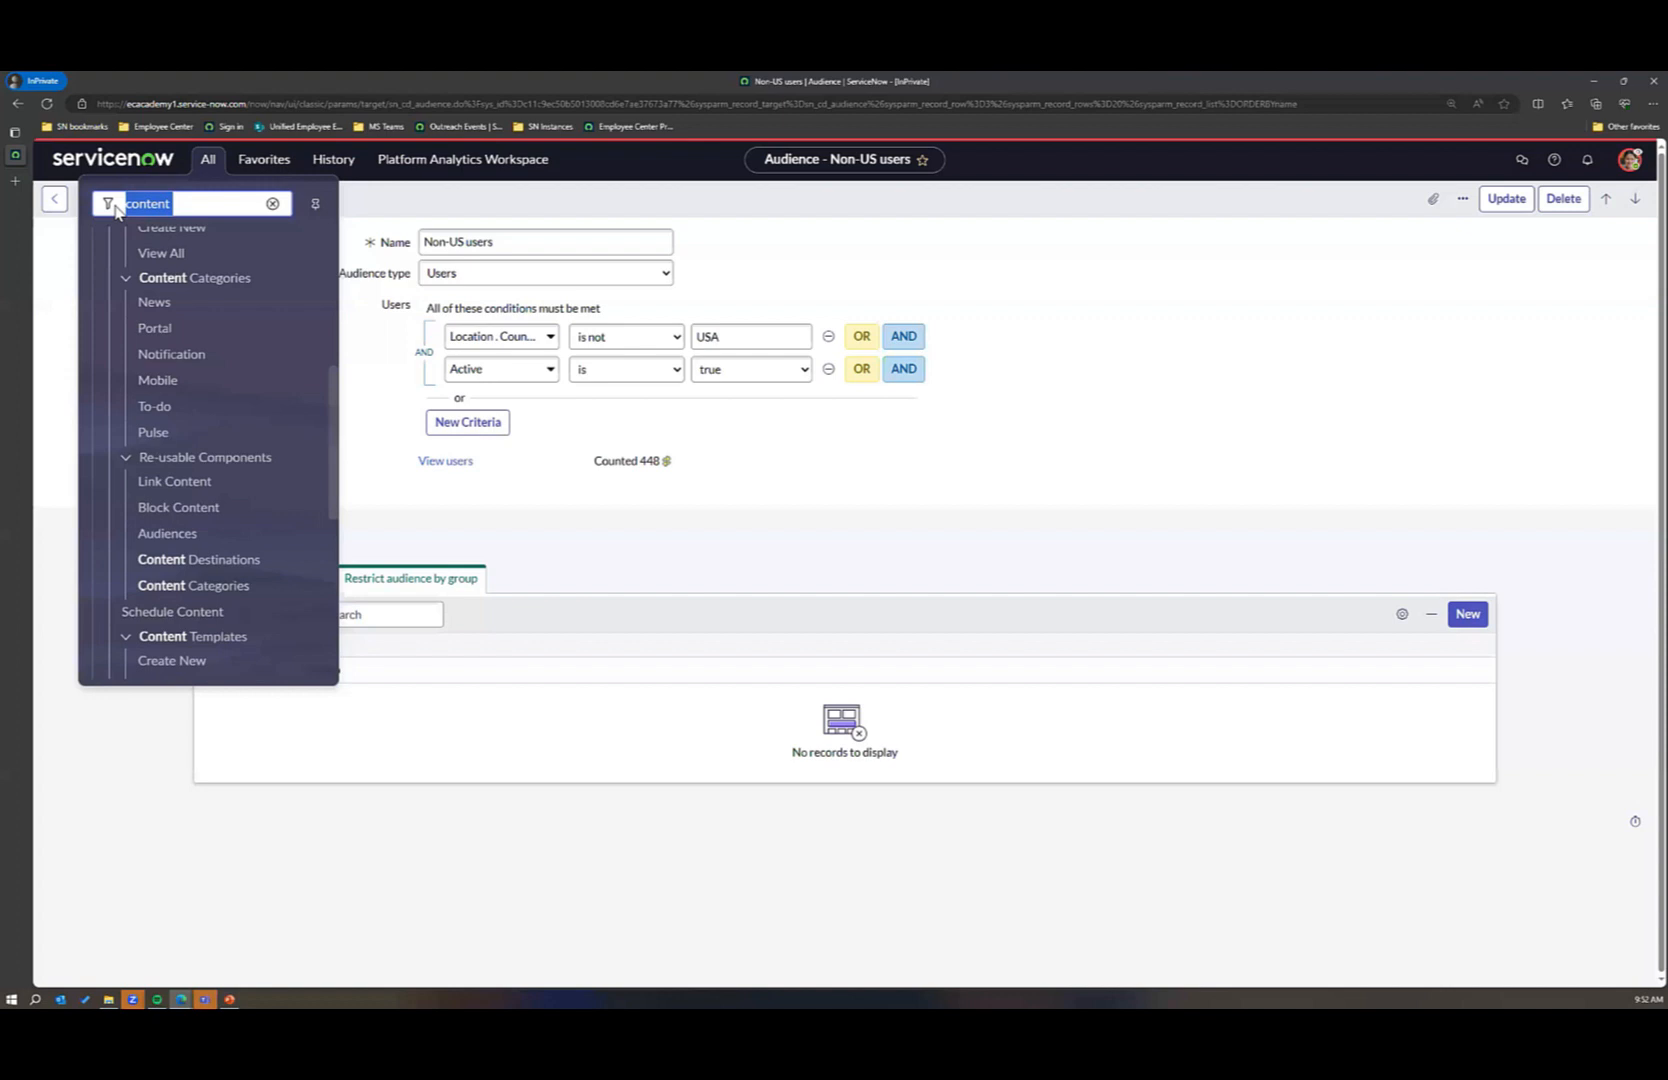
{"action": "type", "text": "topics"}
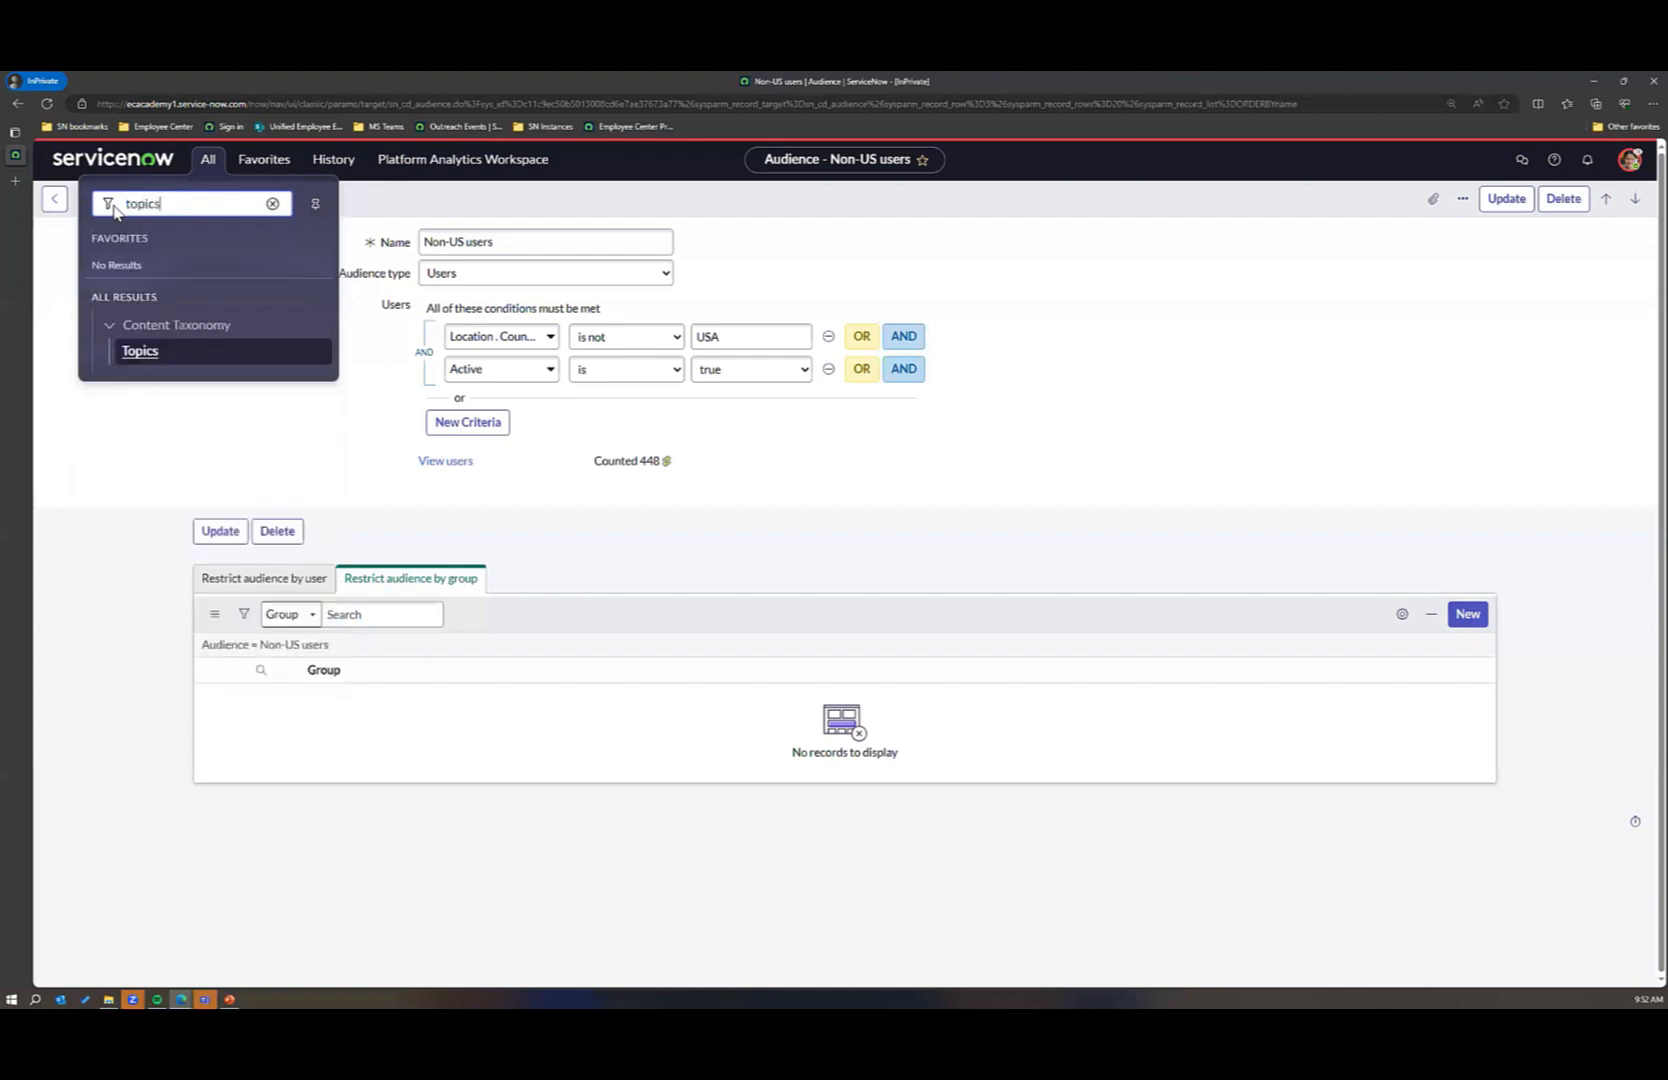
{"action": "left_click", "coordinate": [140, 352]}
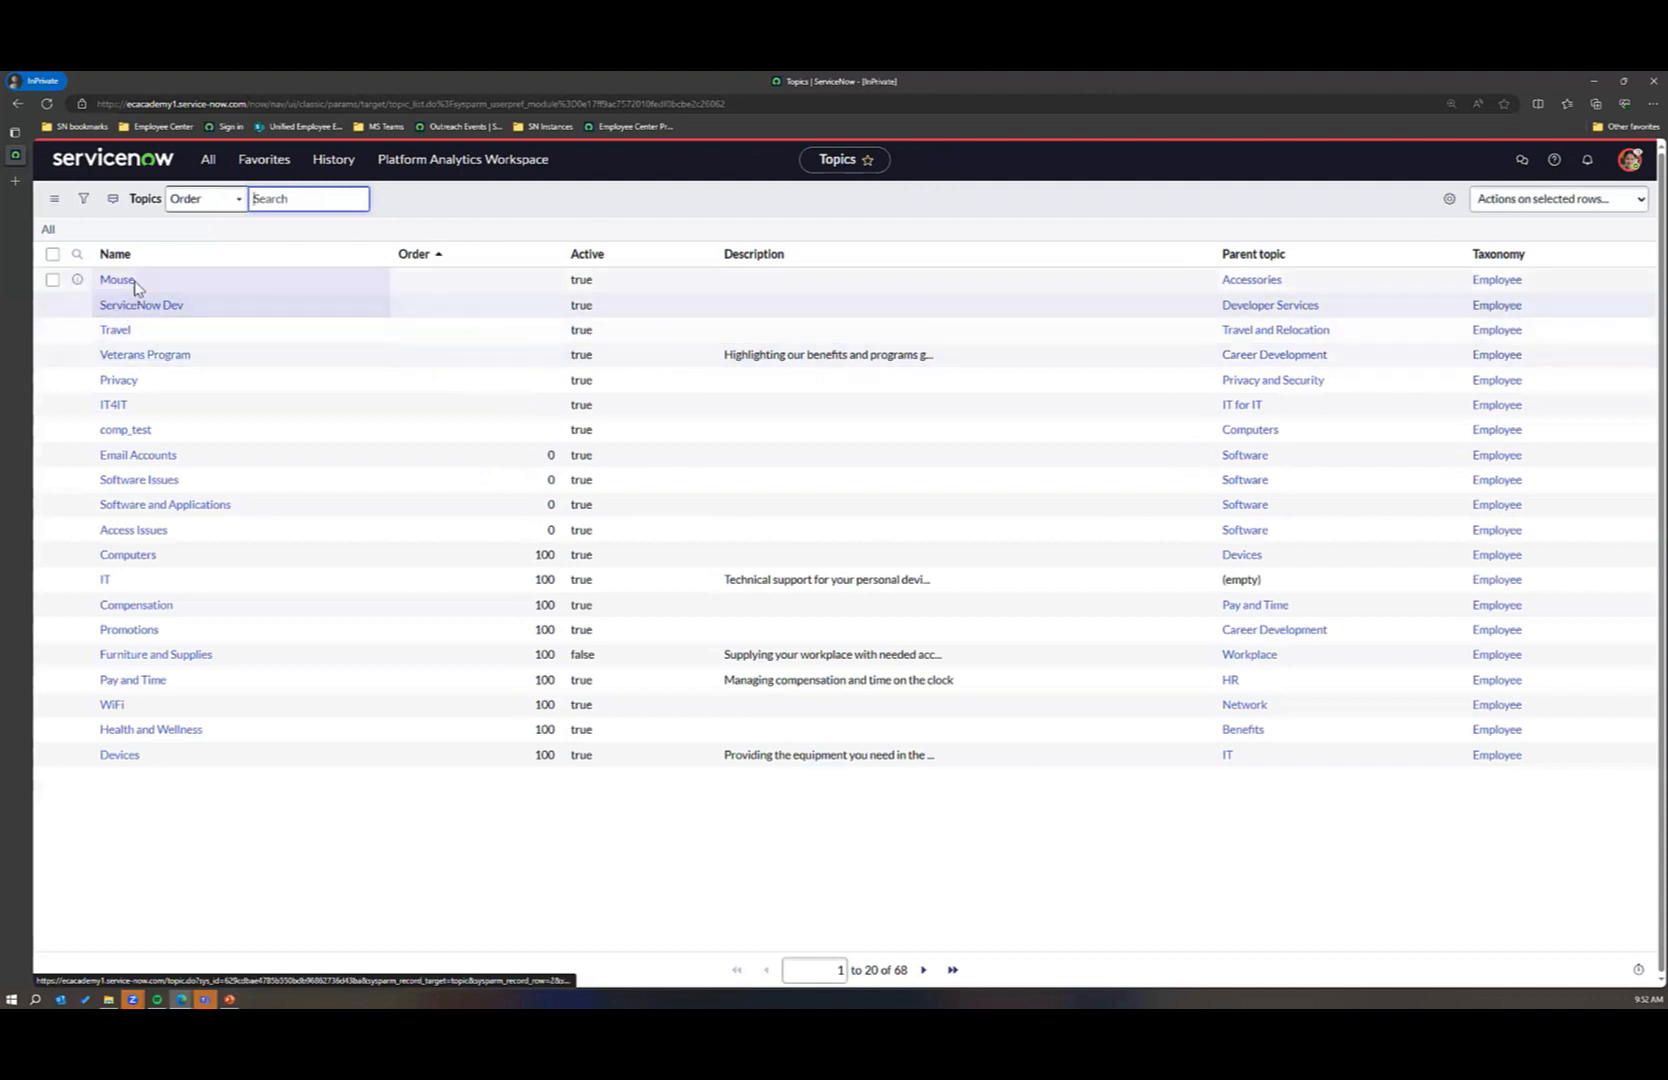
{"action": "left_click", "coordinate": [135, 560]}
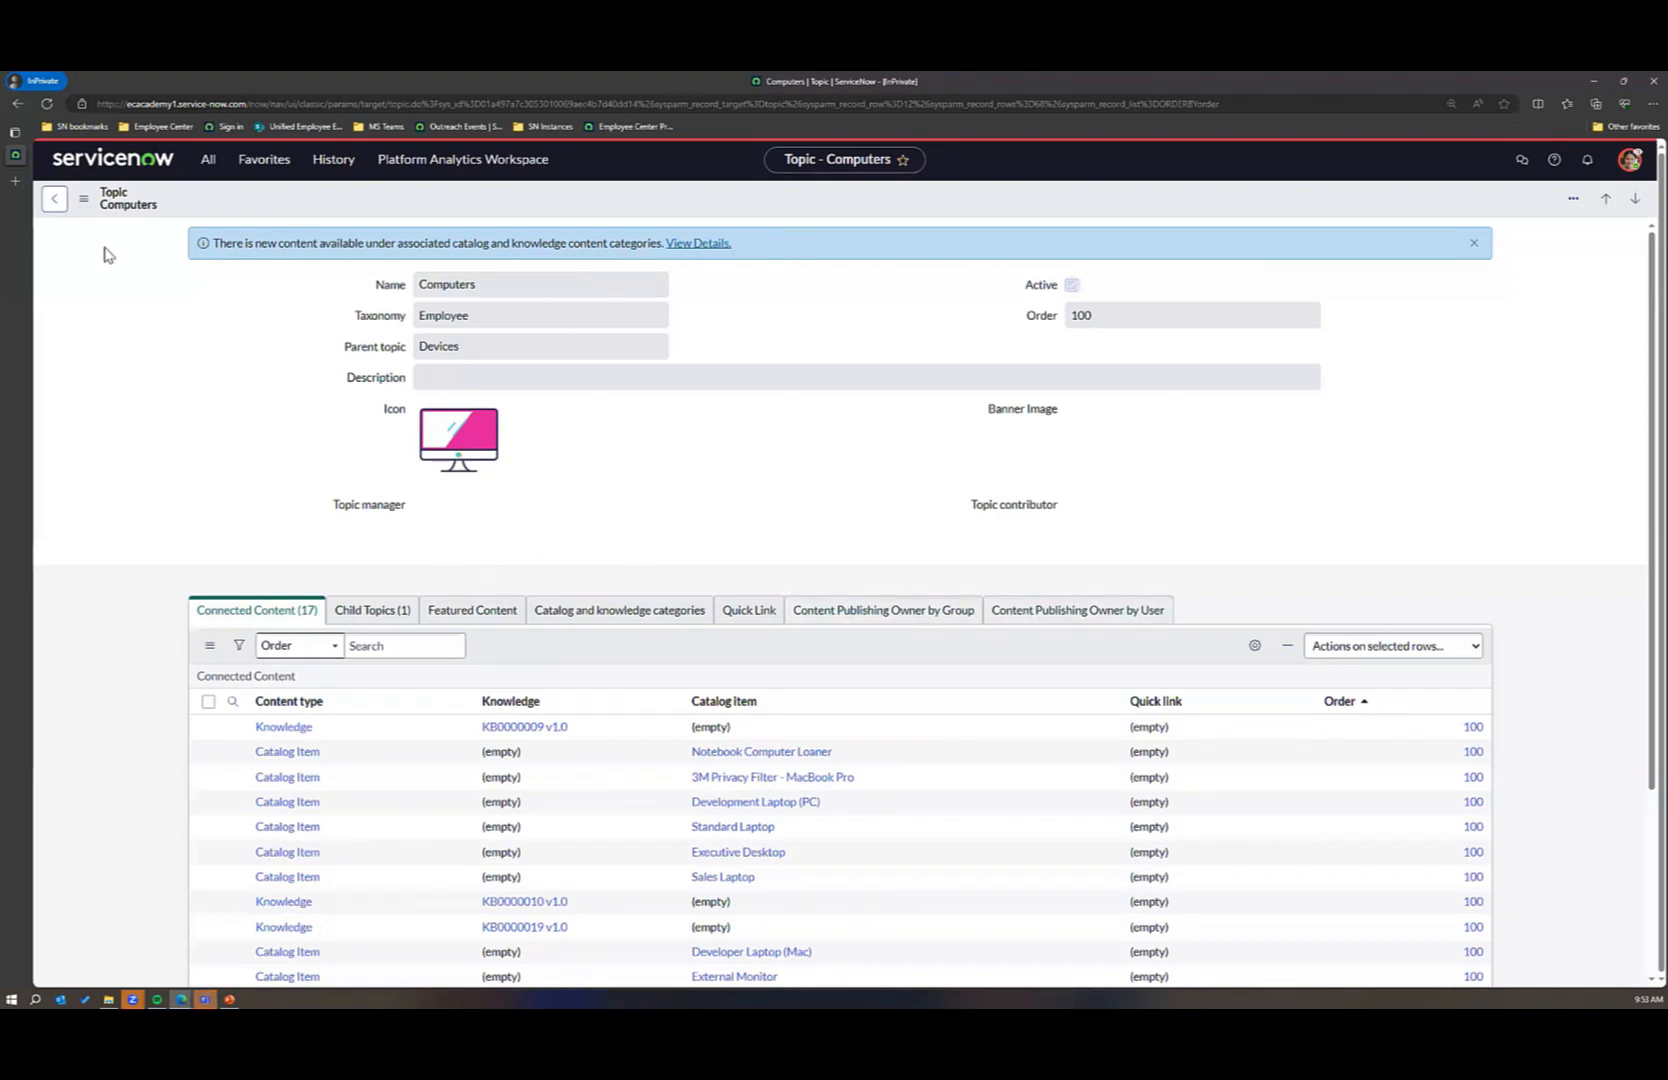
{"action": "left_click", "coordinate": [842, 622]}
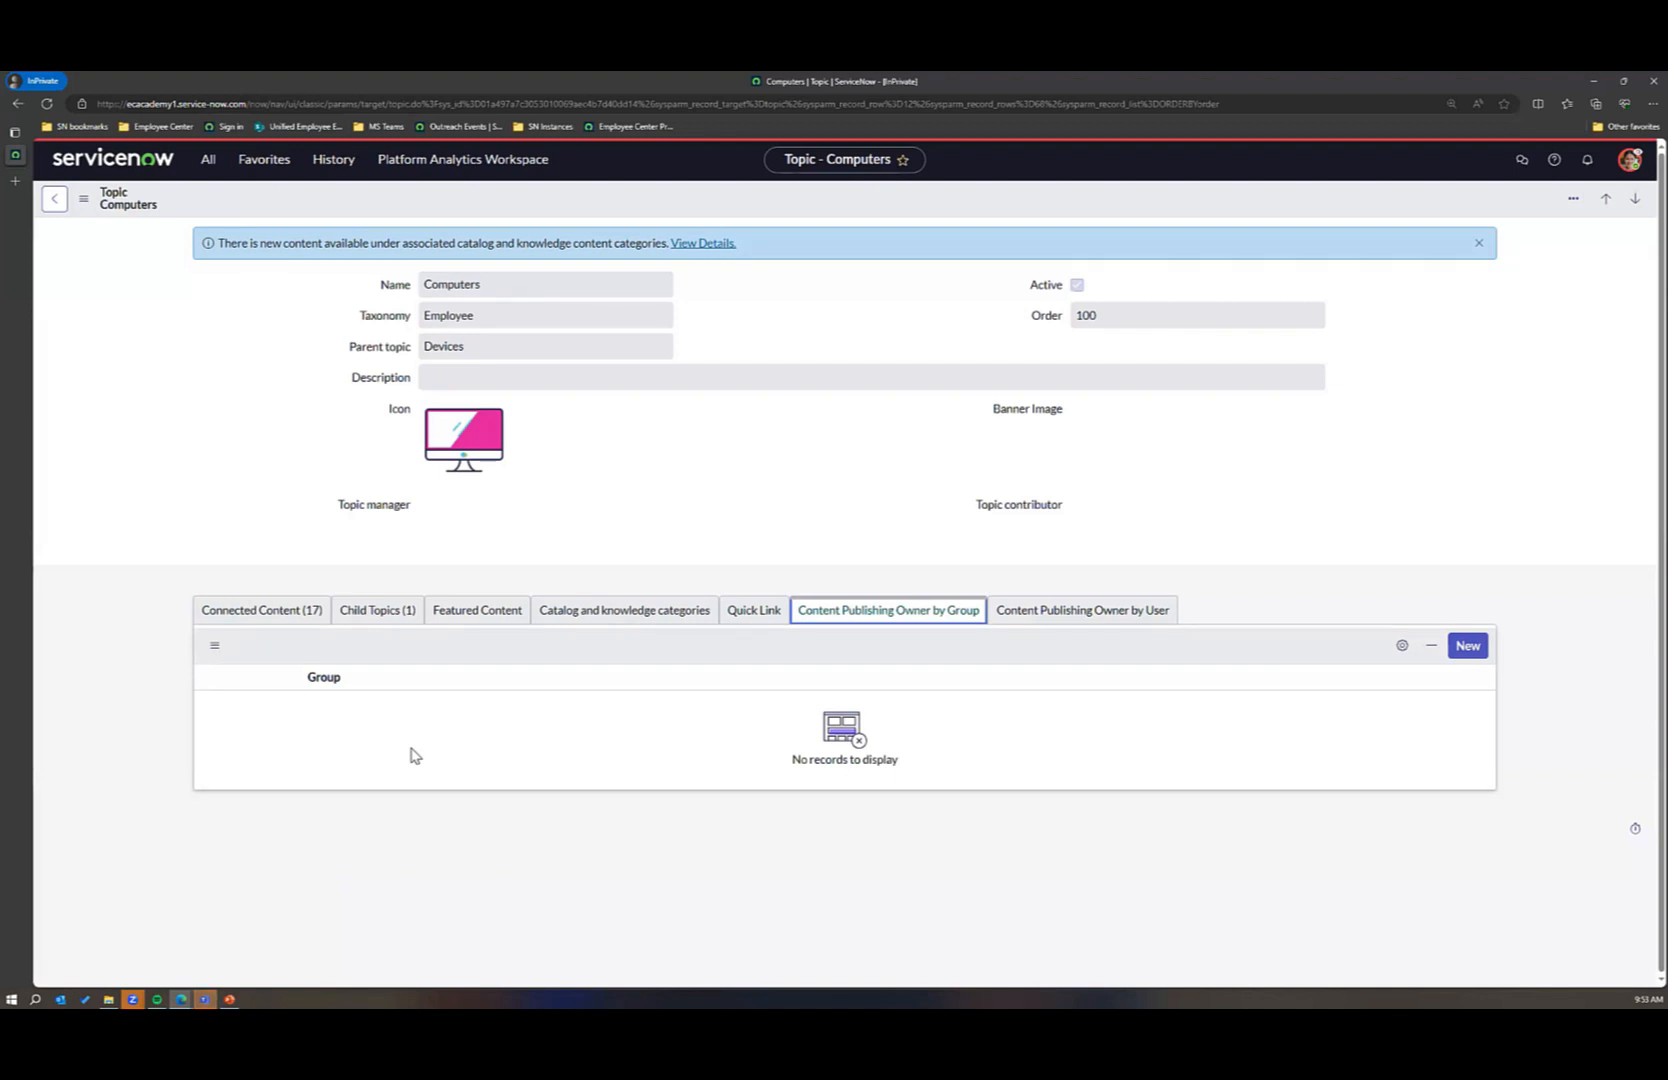
{"action": "left_click", "coordinate": [1021, 617]}
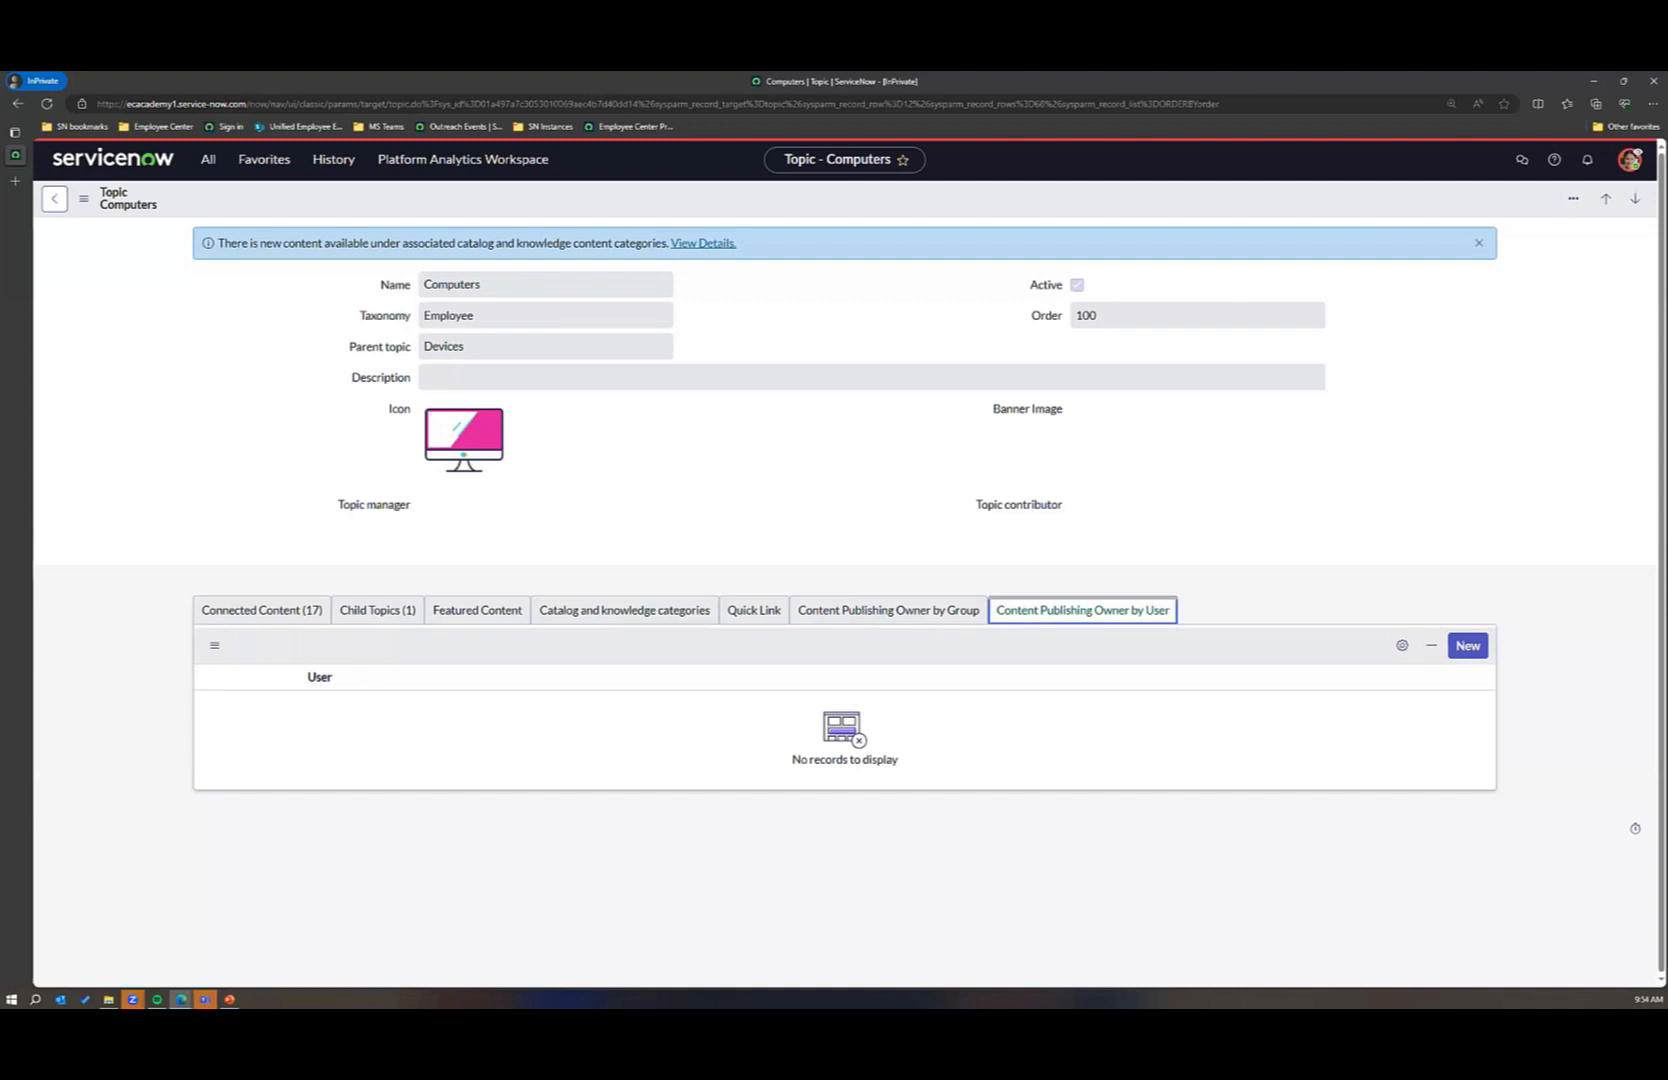
{"action": "left_click", "coordinate": [258, 538]}
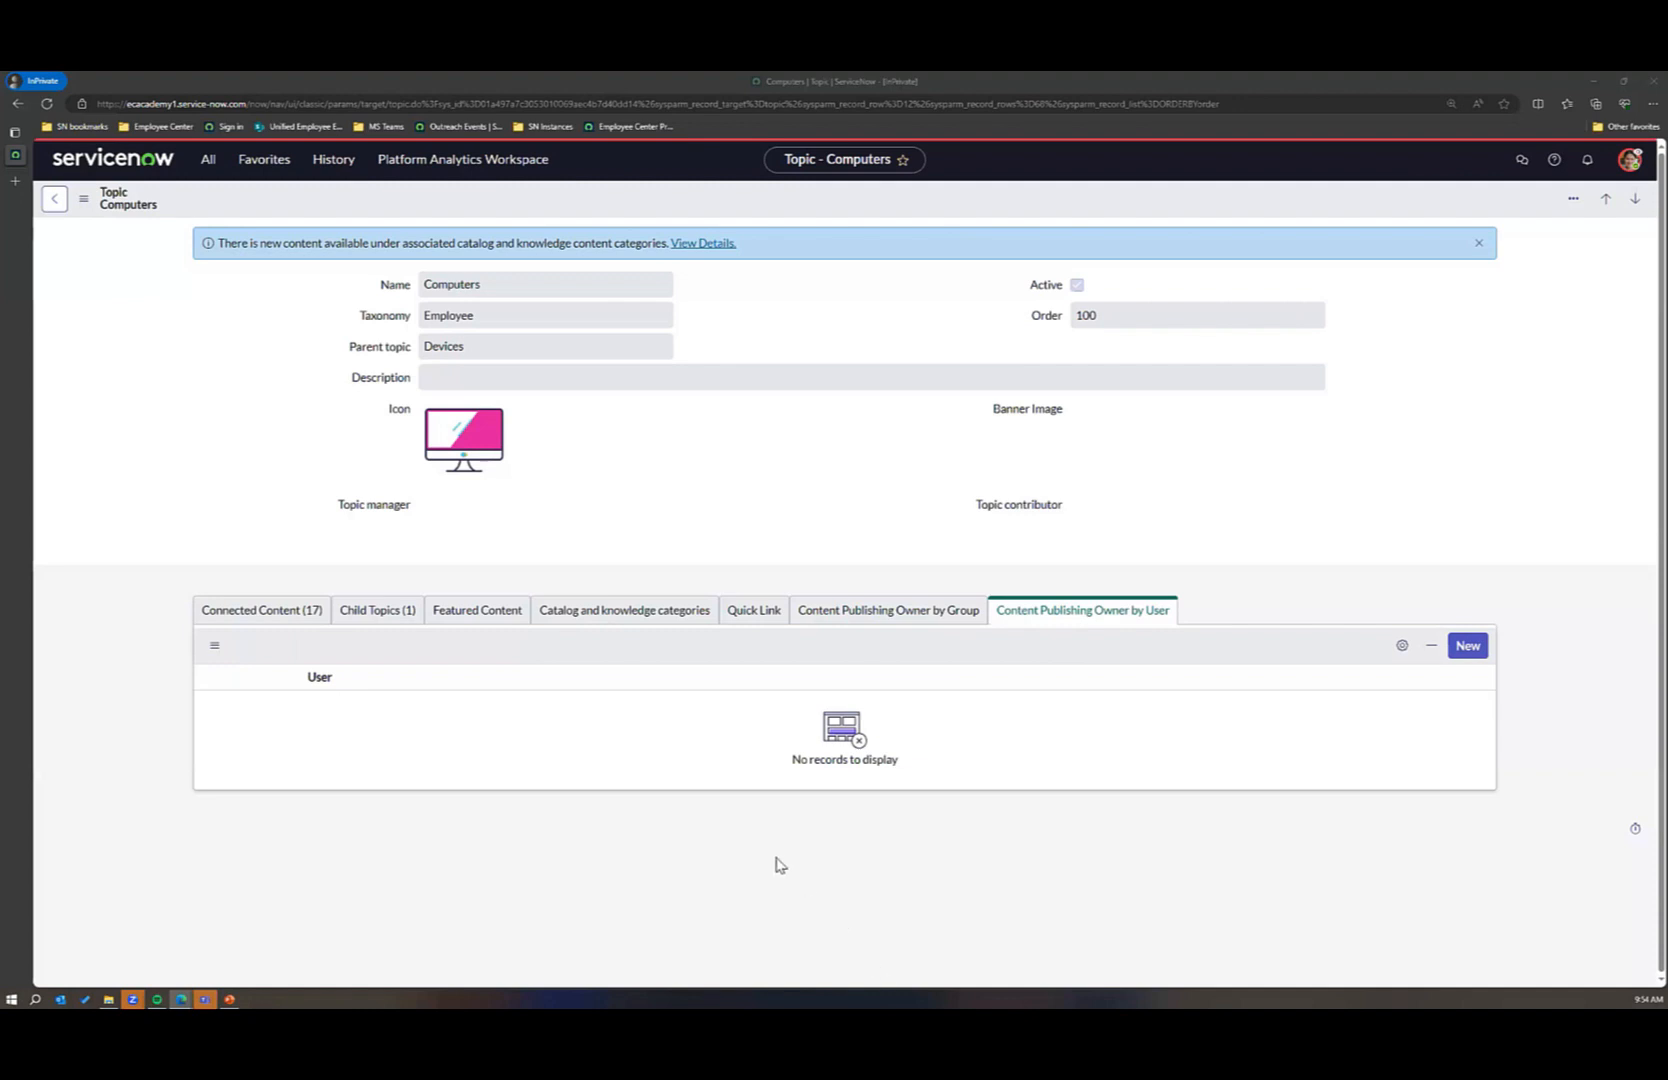
Step: Filter the navigation for "content" and open the Content Governance list of all requests
{"action": "left_click", "coordinate": [211, 170]}
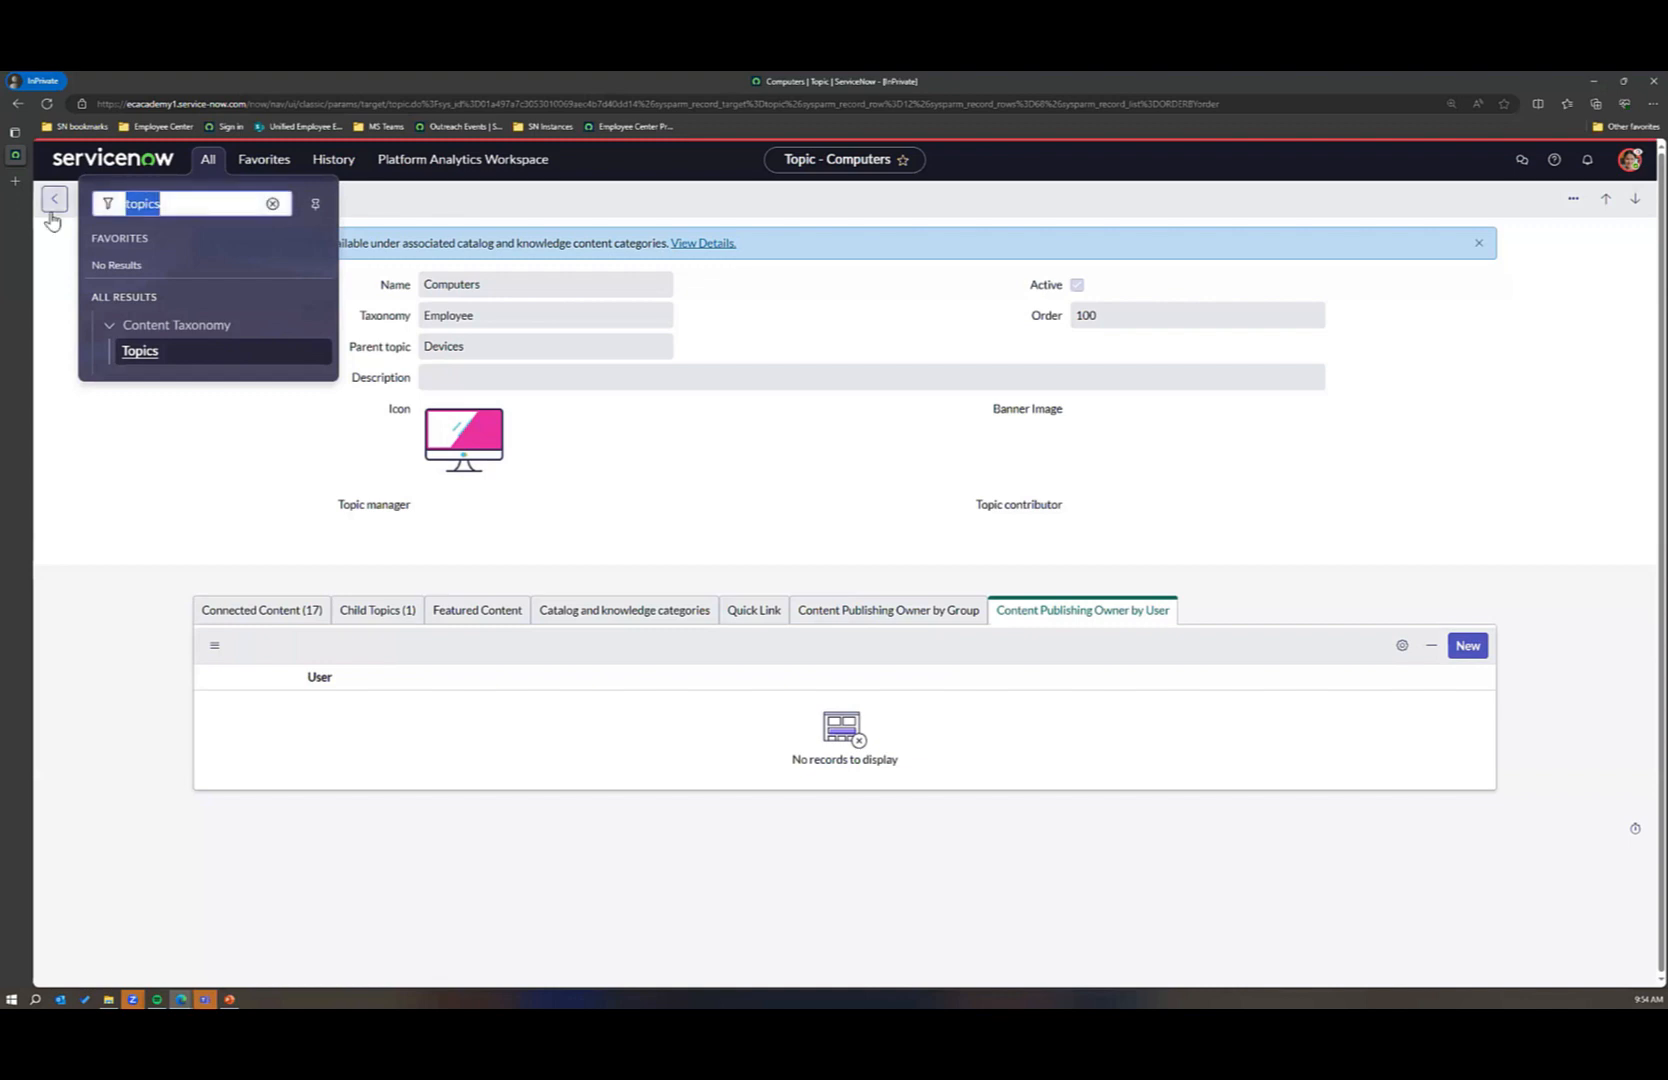
{"action": "type", "text": "content"}
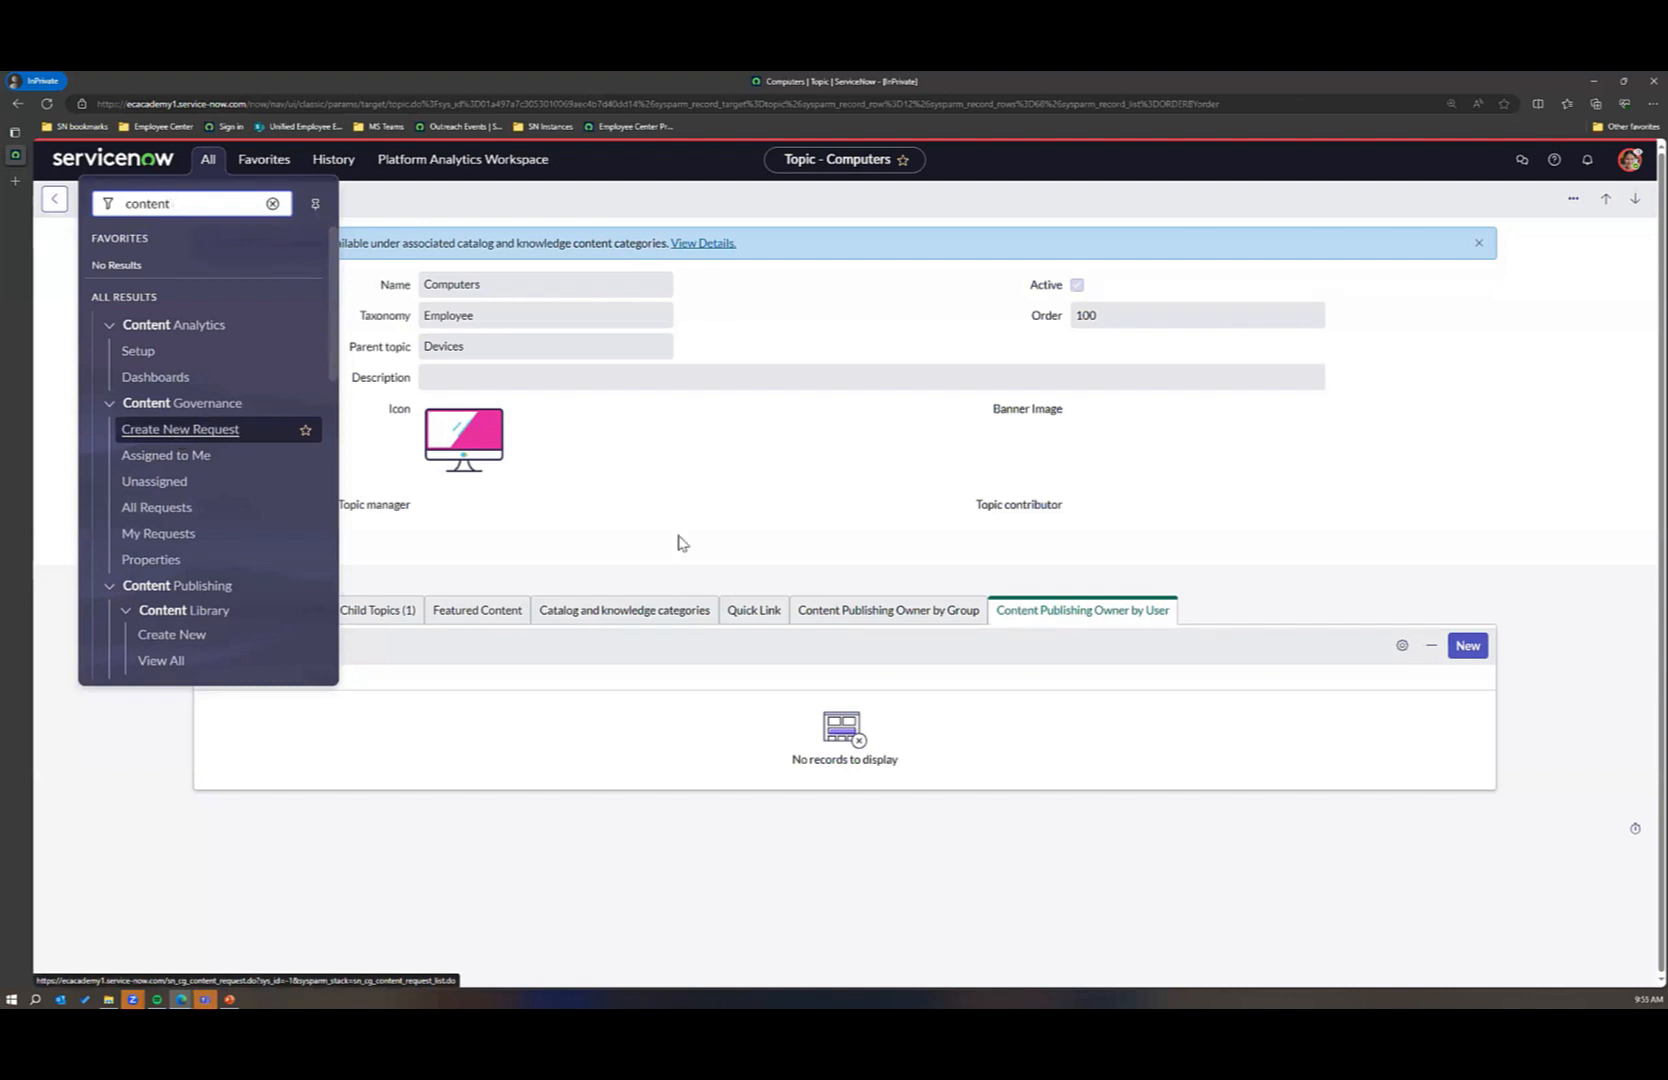
{"action": "left_click", "coordinate": [93, 711]}
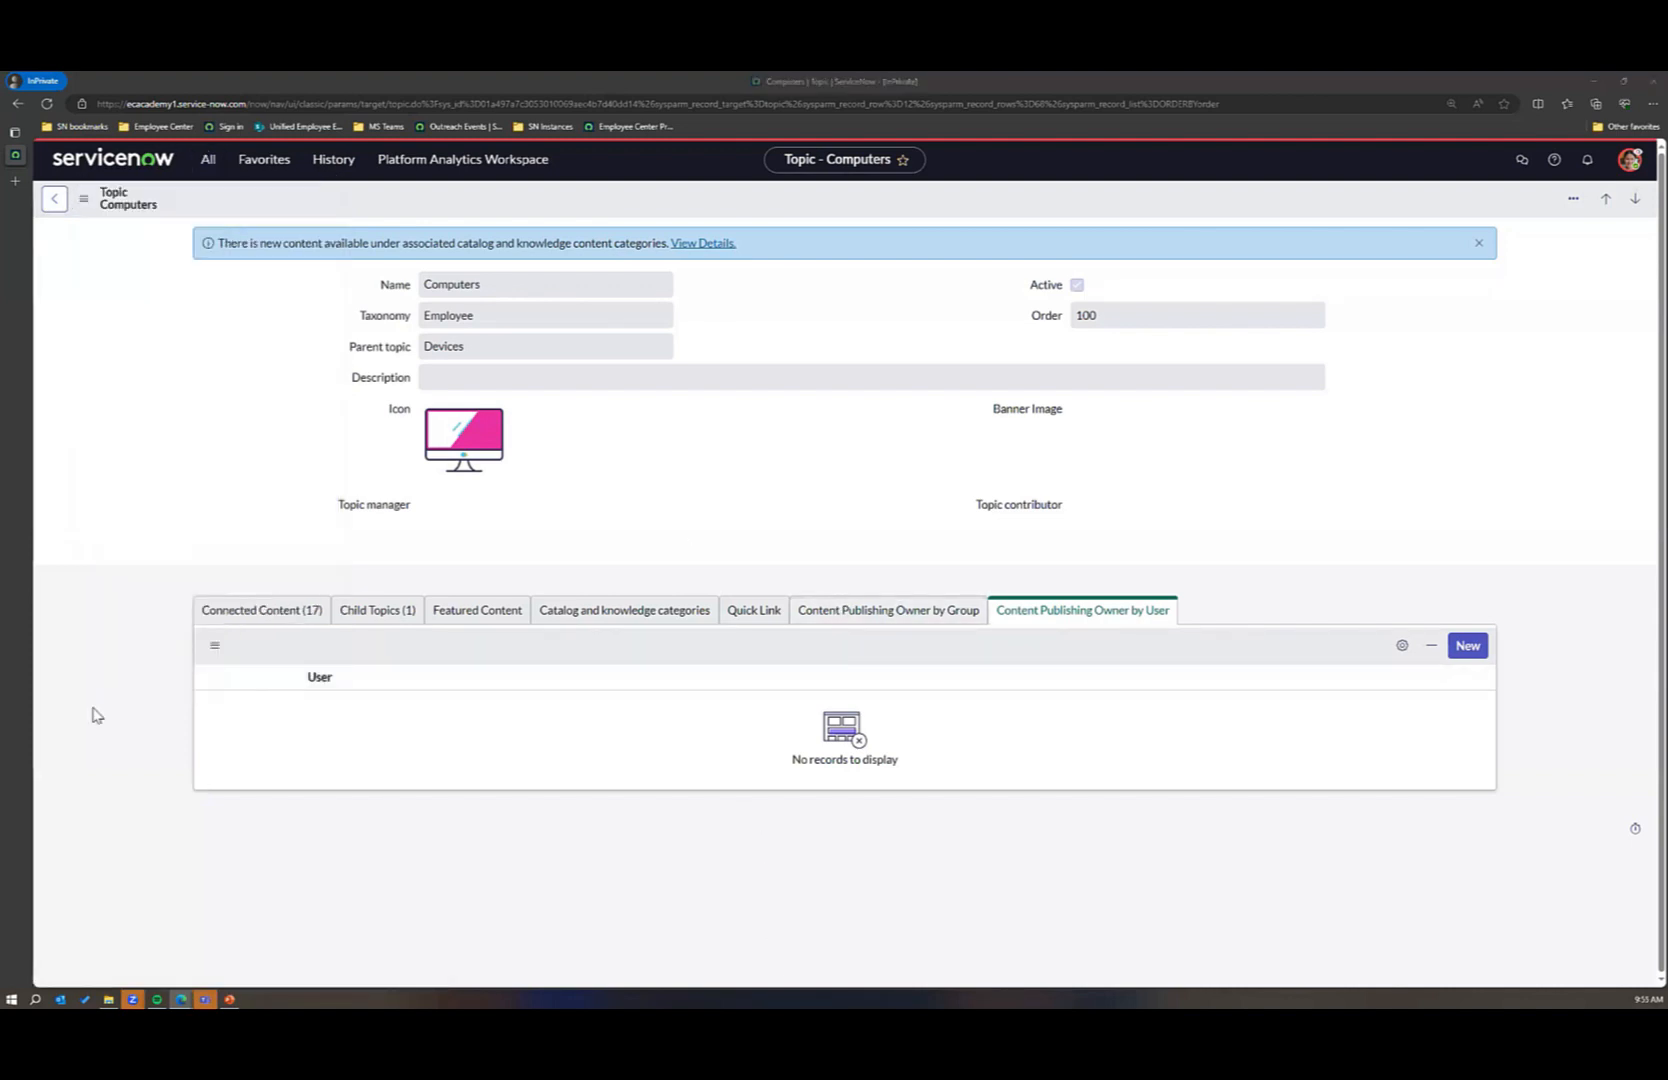
{"action": "left_click", "coordinate": [210, 162]}
{"action": "left_click", "coordinate": [223, 409]}
{"action": "left_click", "coordinate": [211, 168]}
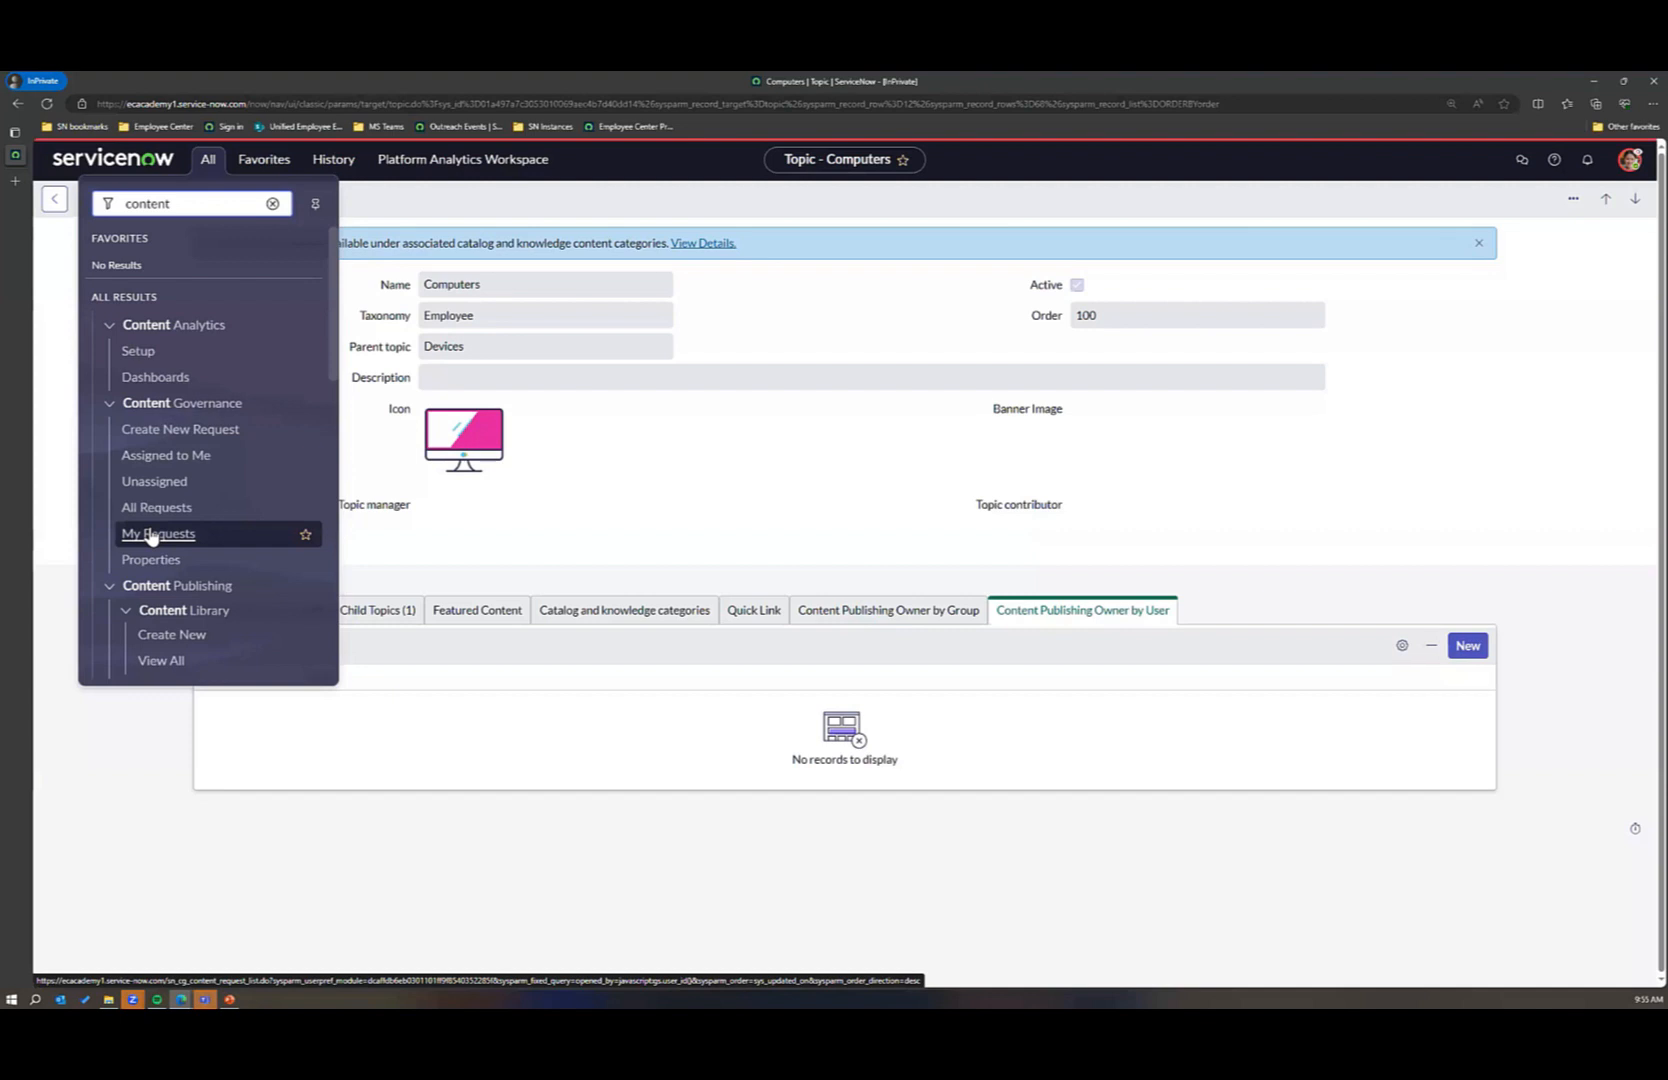
{"action": "left_click", "coordinate": [152, 508]}
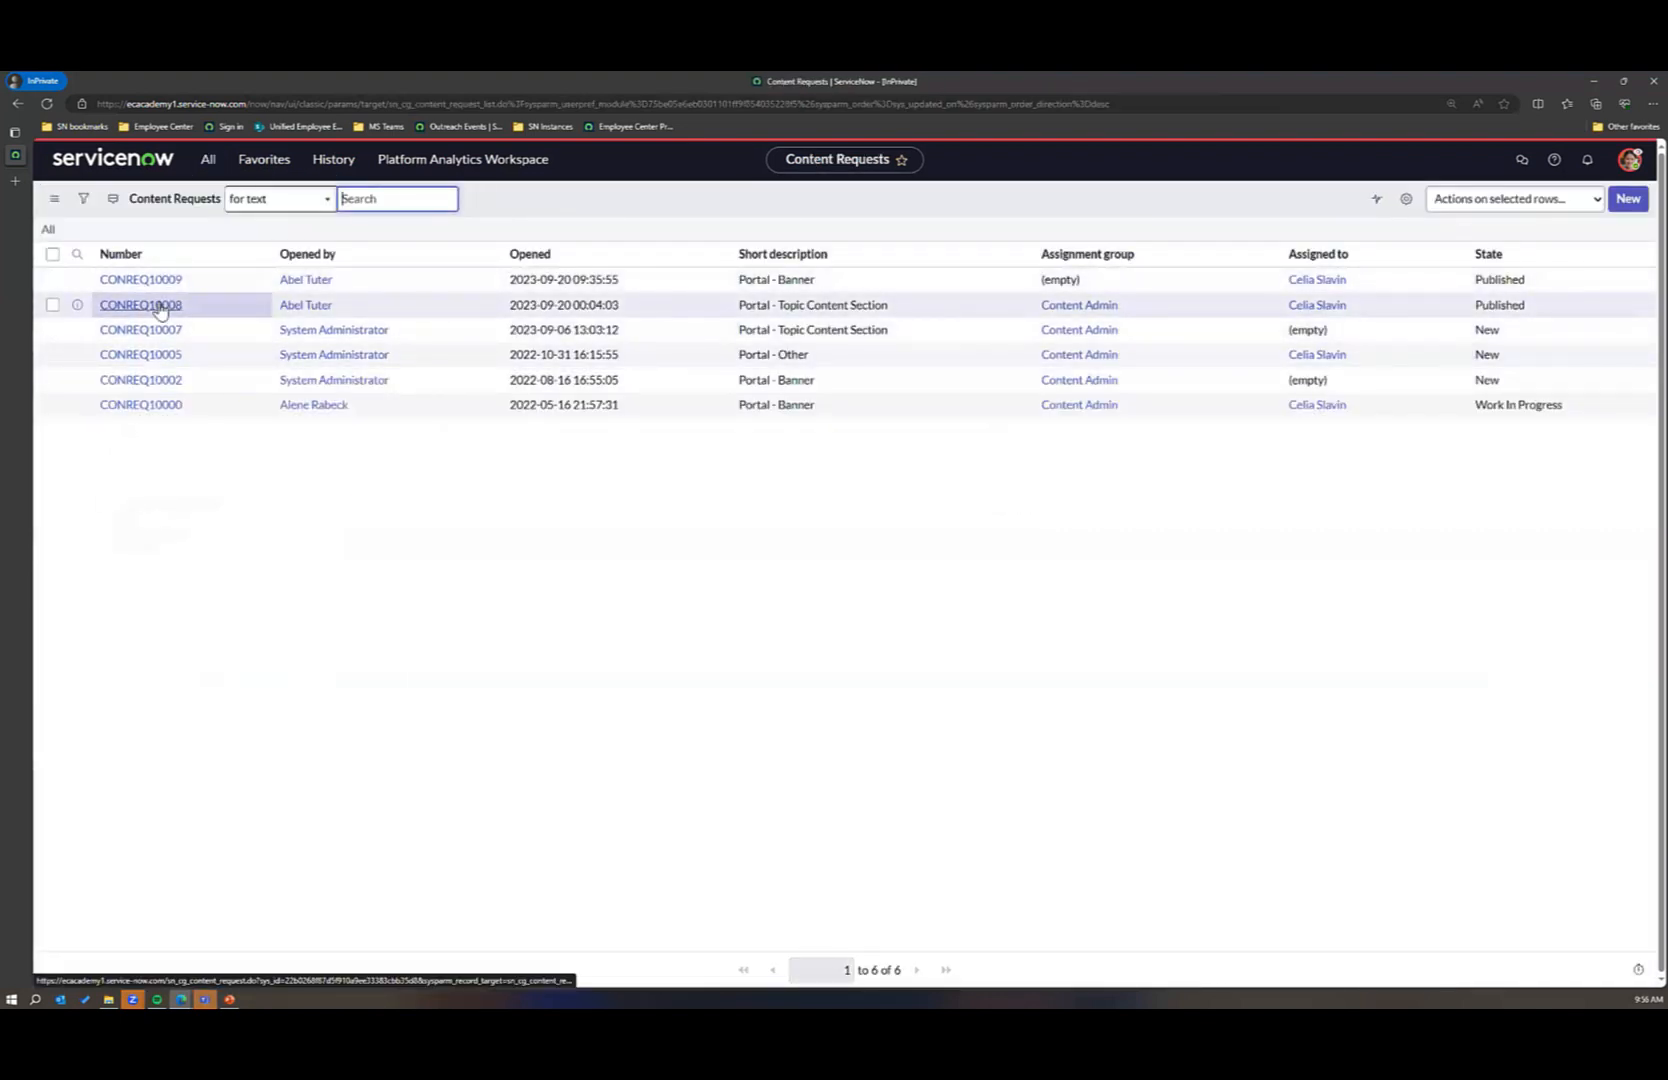
Step: Open the published Portal - Topic Content Section request and examine its activity history and content request items
{"action": "left_click", "coordinate": [160, 308]}
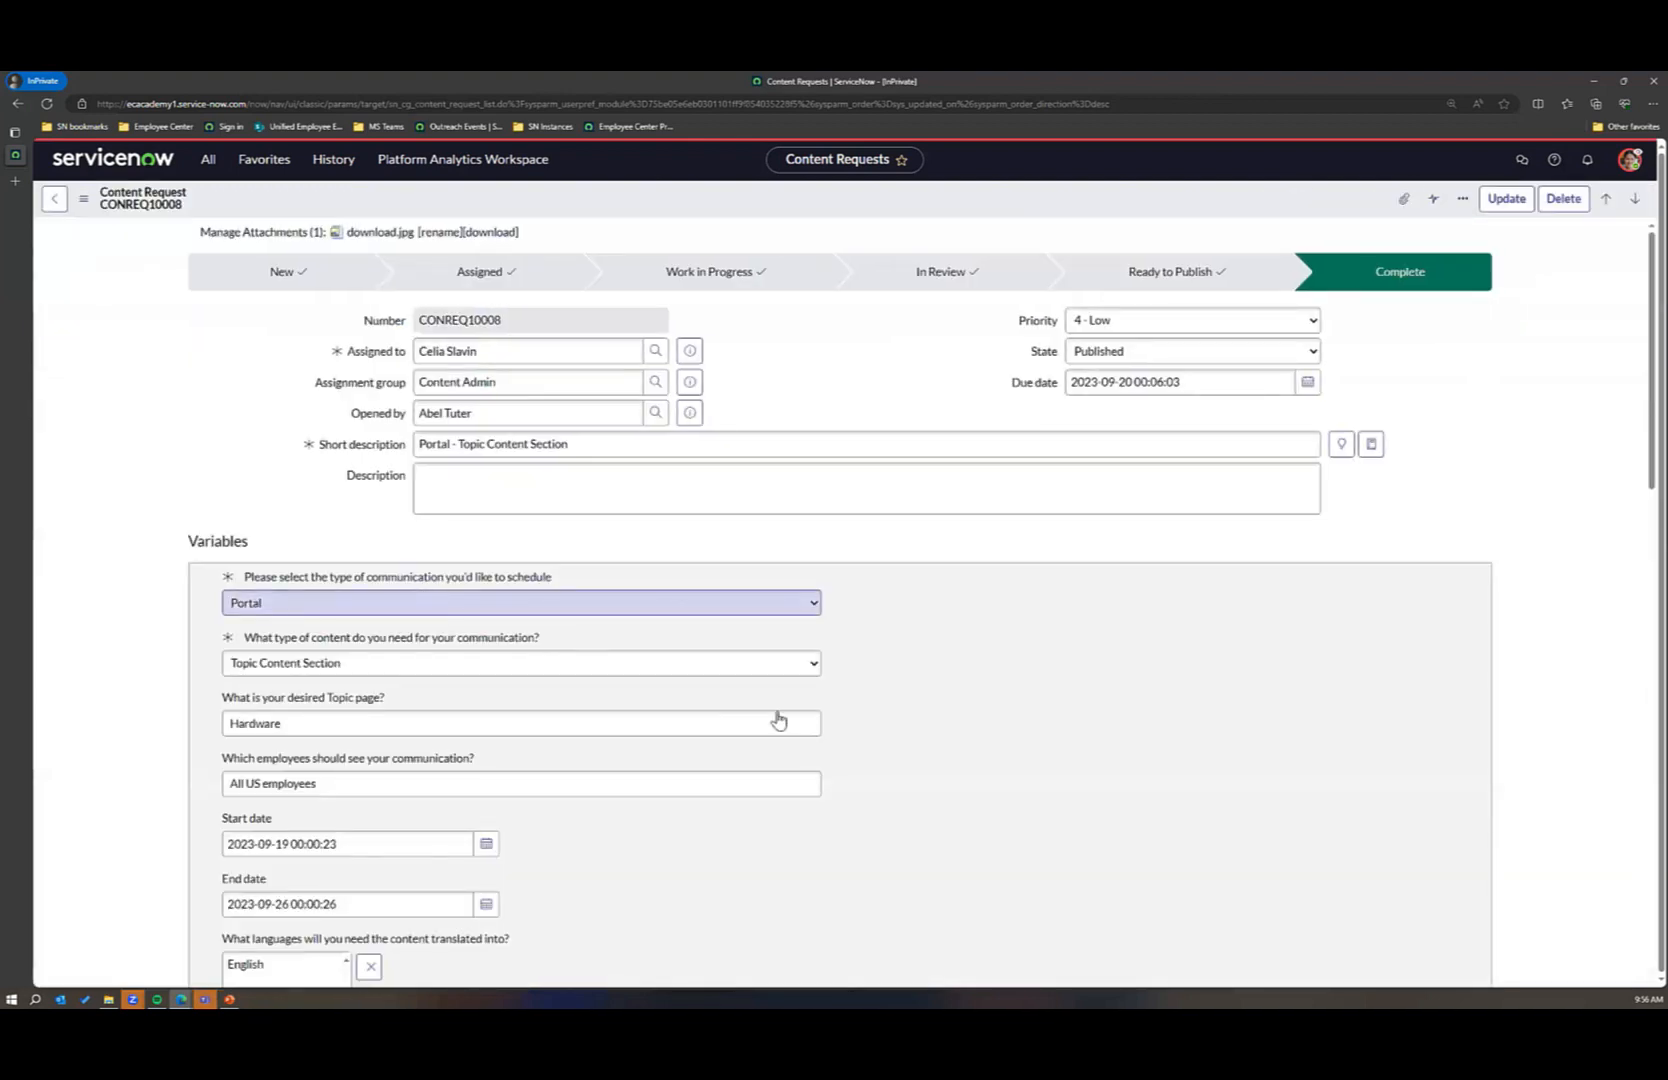
{"action": "scroll", "coordinate": [780, 720], "scroll_direction": "down", "scroll_amount": 5}
{"action": "scroll", "coordinate": [786, 725], "scroll_direction": "down", "scroll_amount": 10}
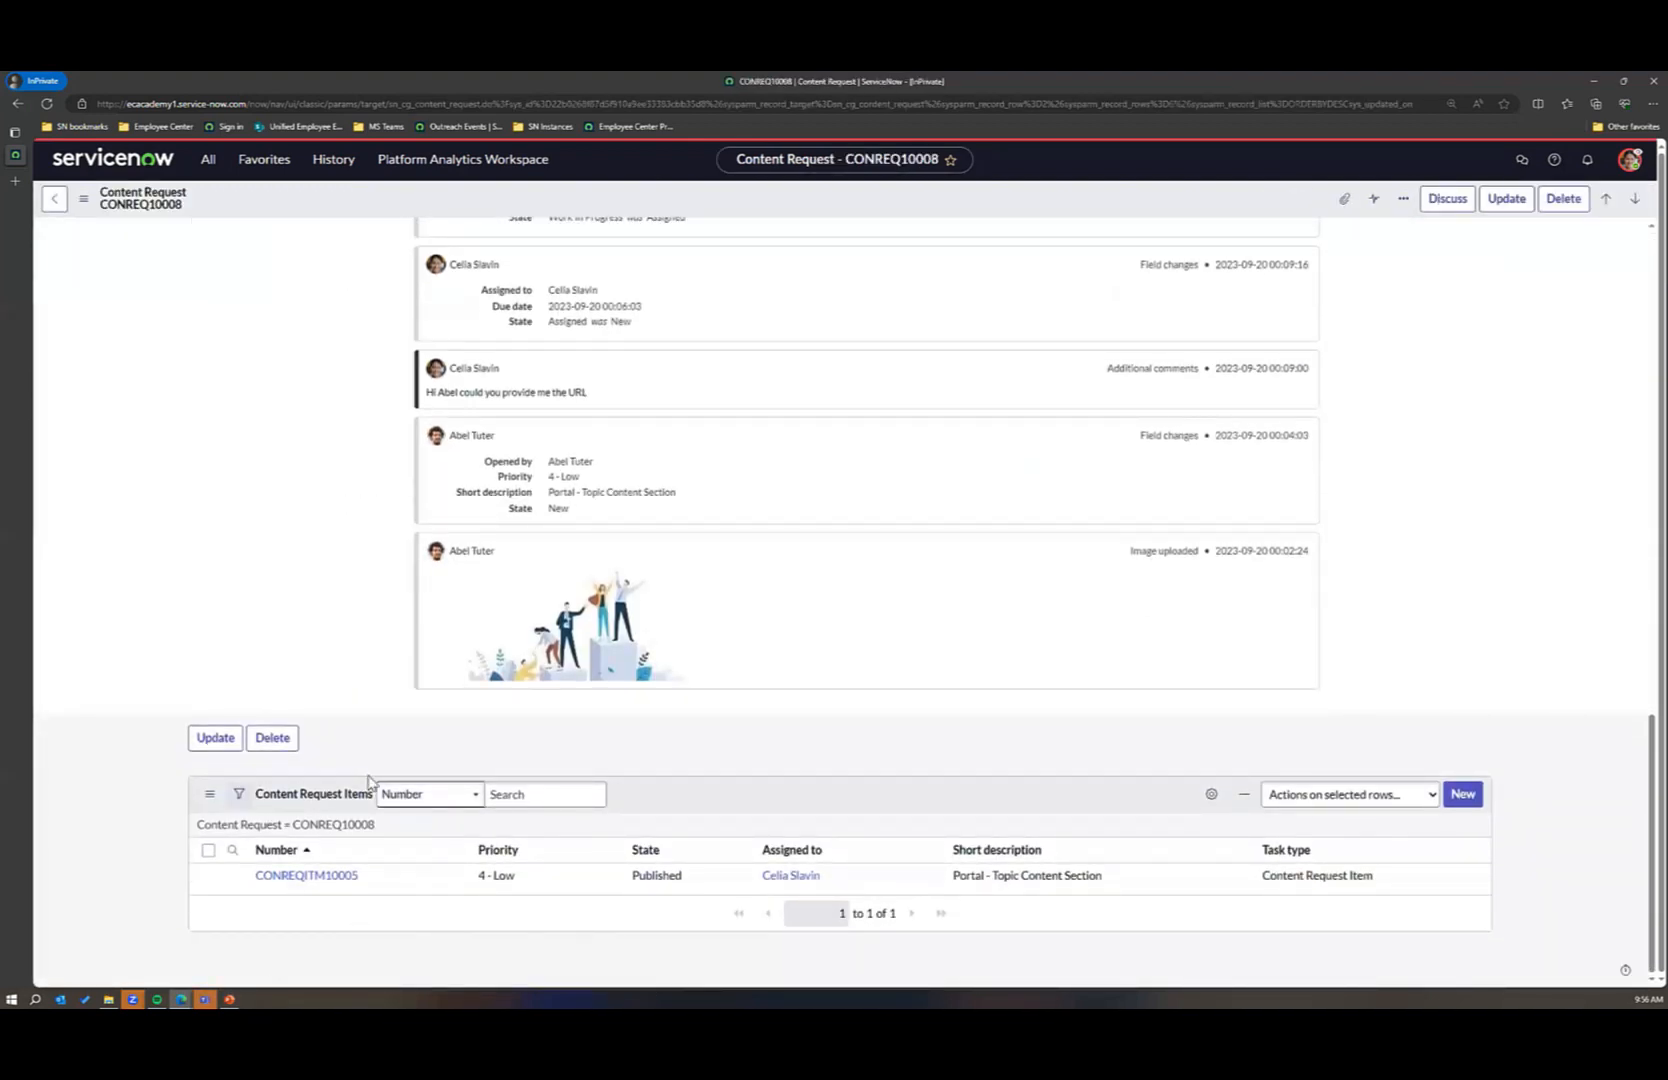
{"action": "scroll", "coordinate": [390, 755], "scroll_direction": "up", "scroll_amount": 1}
{"action": "scroll", "coordinate": [390, 755], "scroll_direction": "down", "scroll_amount": 2}
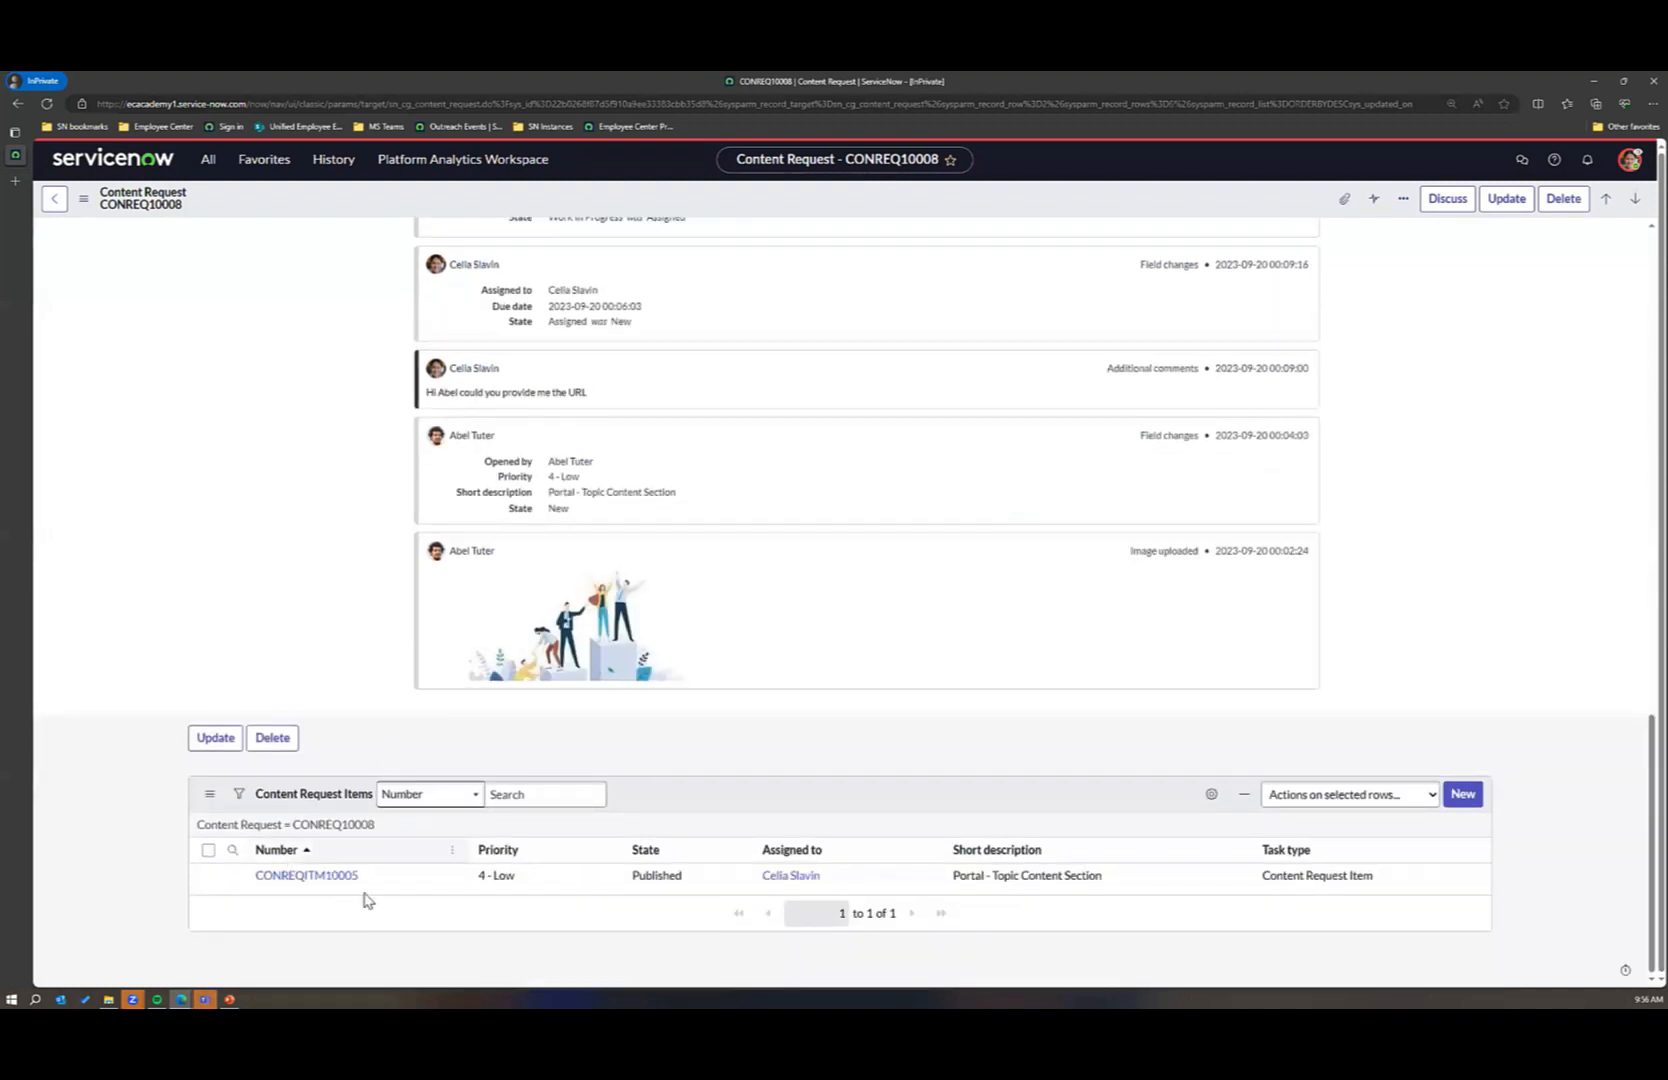
{"action": "left_click", "coordinate": [260, 877]}
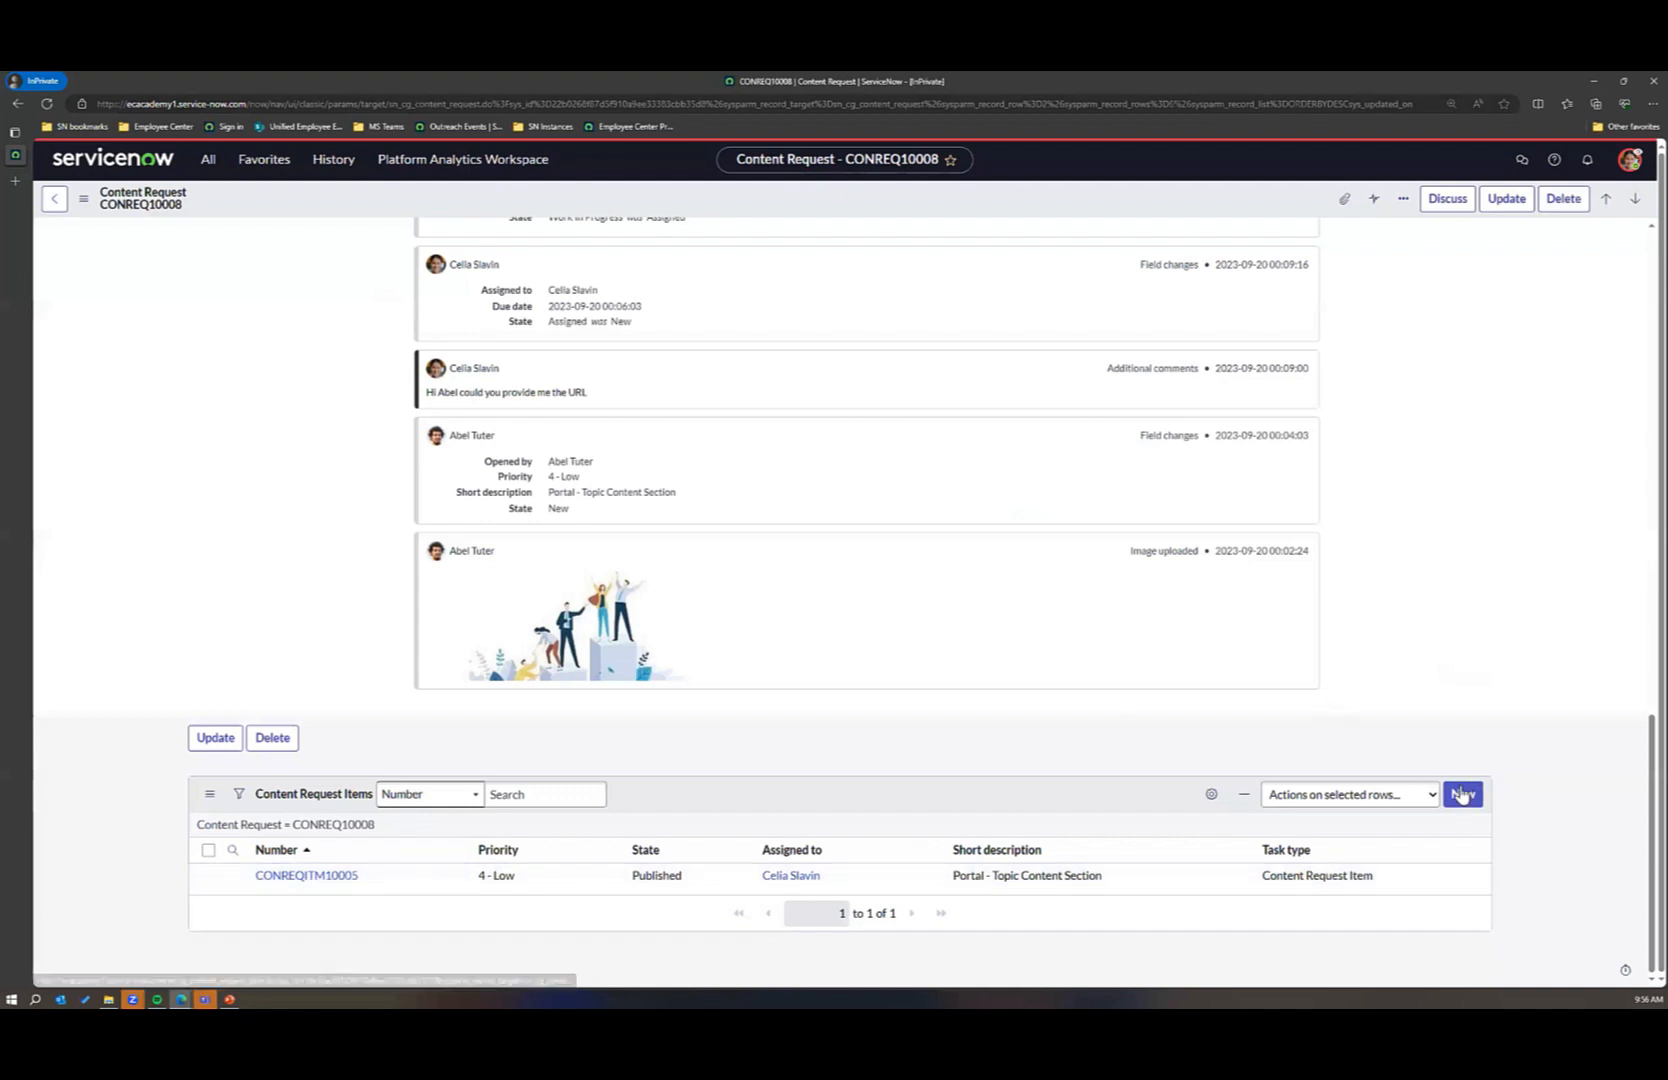
{"action": "left_click", "coordinate": [1461, 804]}
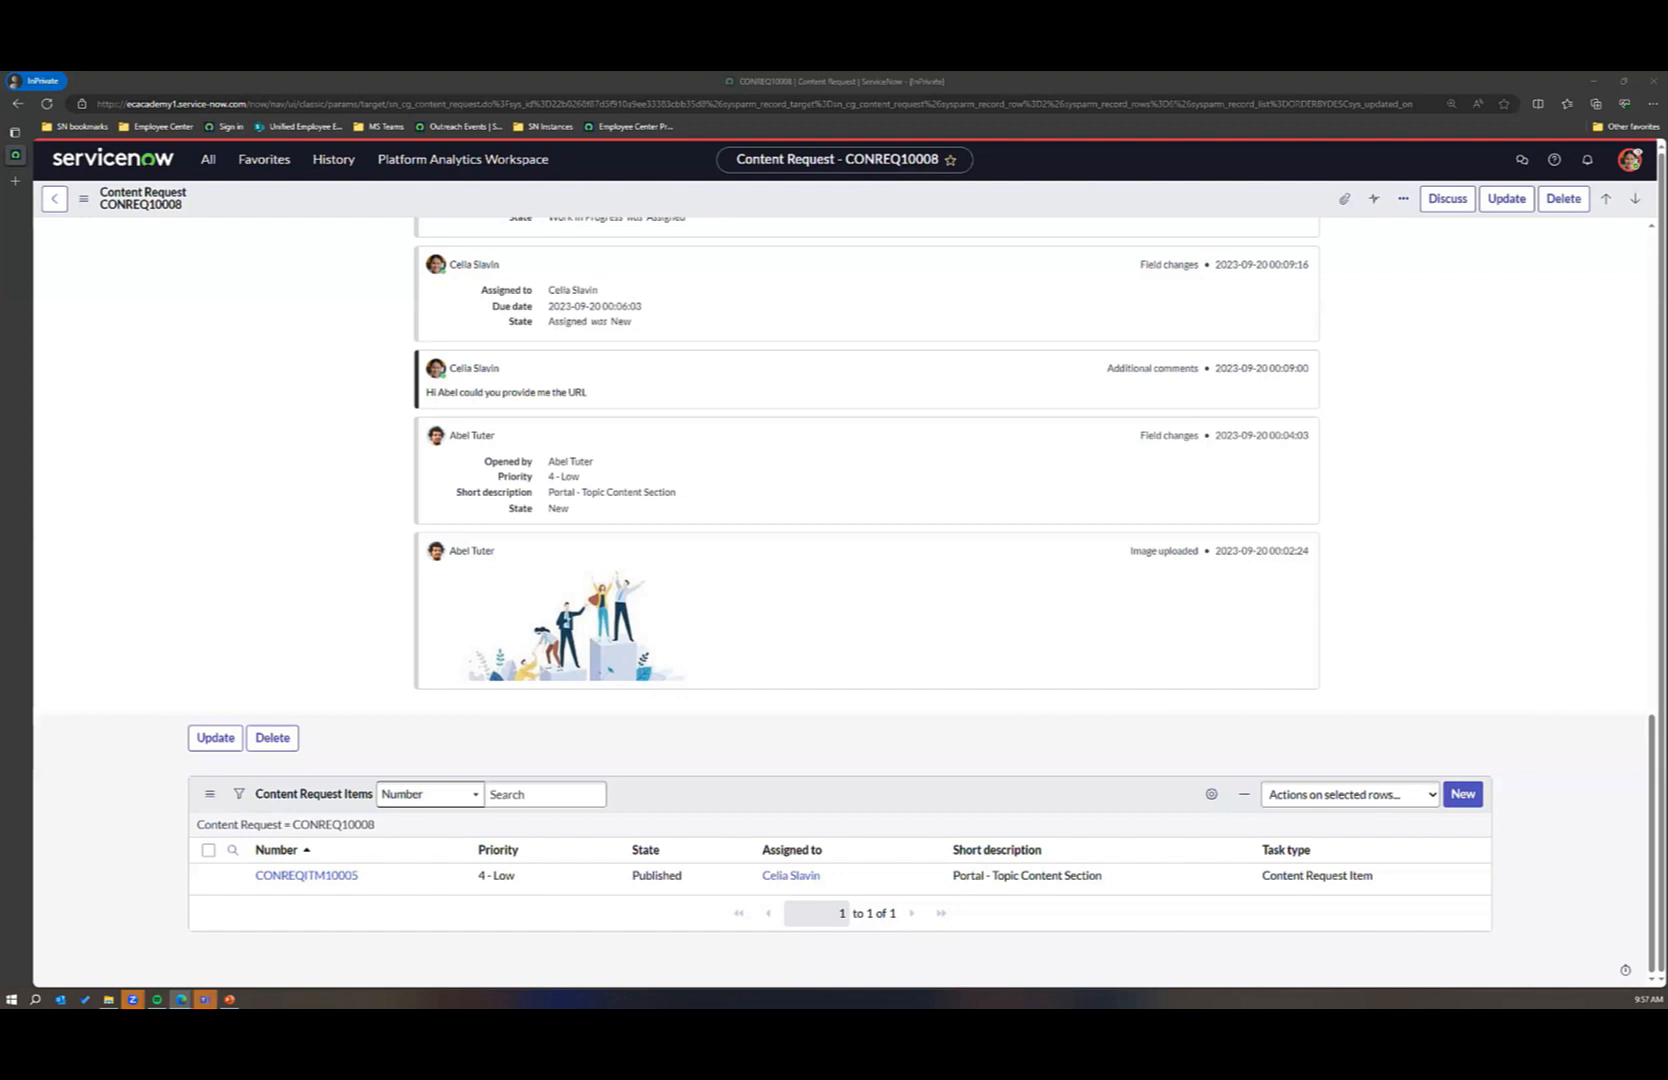
Step: Search the navigation for the catalog item maintenance module with the terms "manage ite" and "maintain items"
{"action": "left_click", "coordinate": [206, 162]}
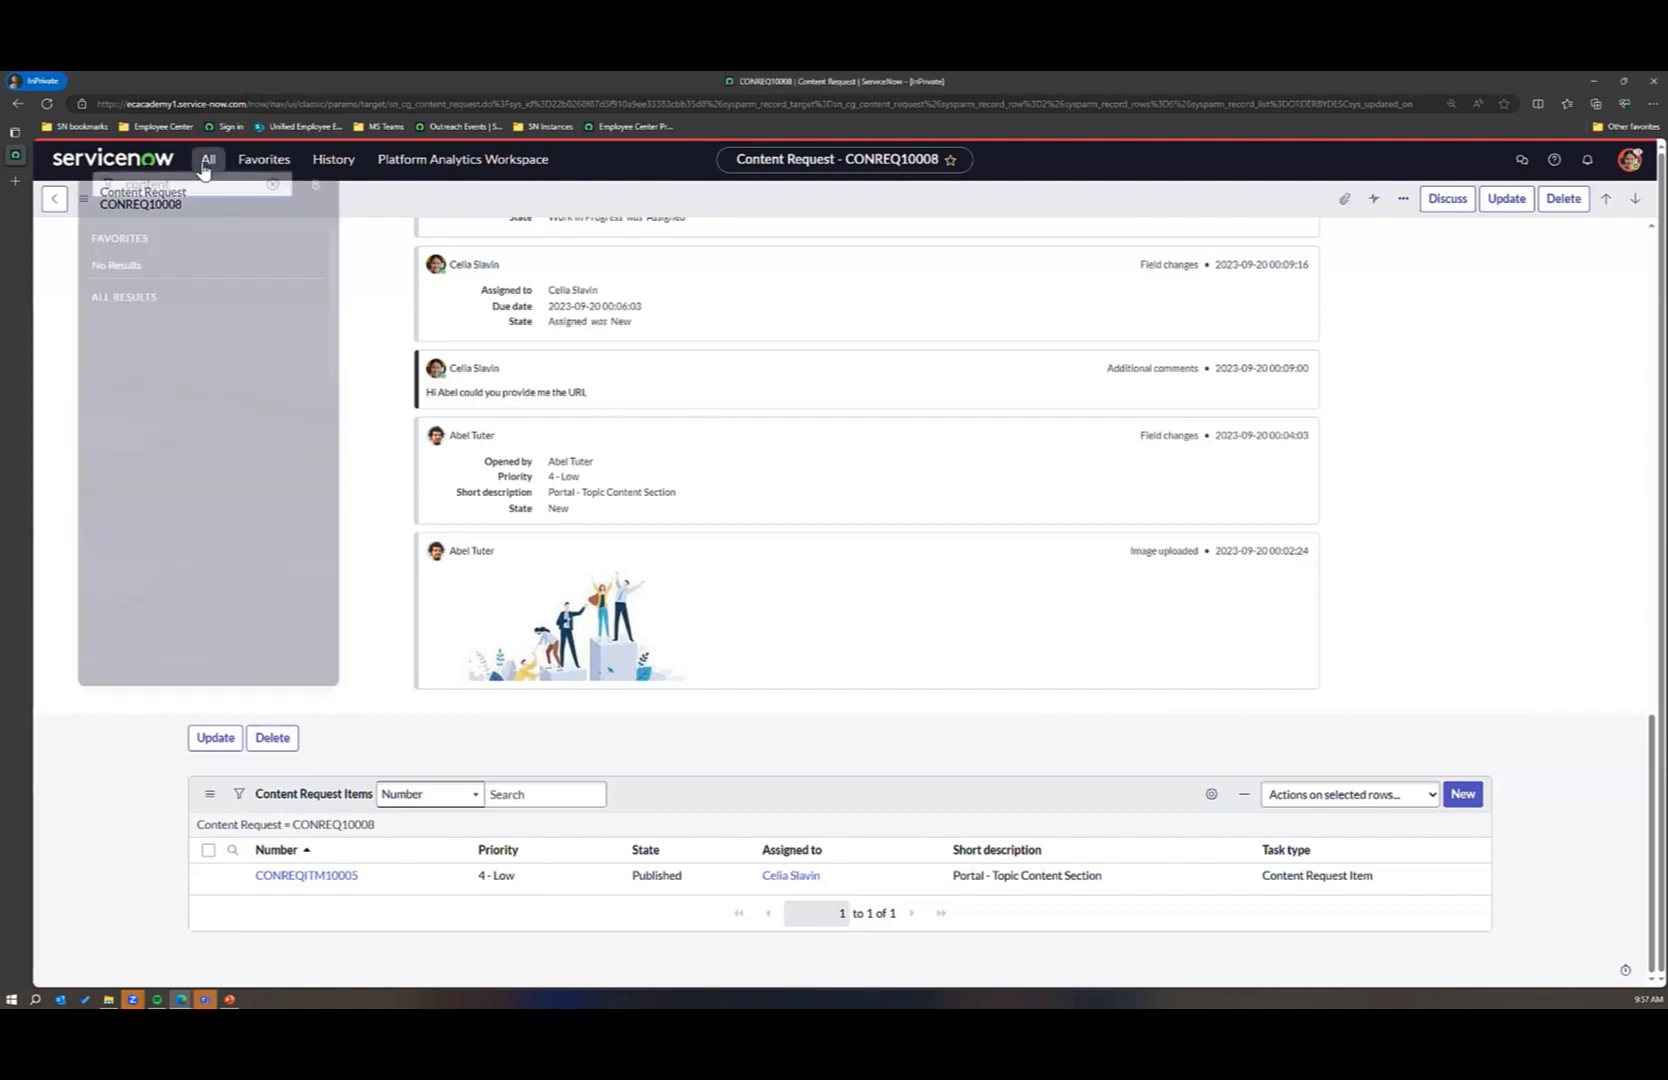
{"action": "double_click", "coordinate": [126, 203]}
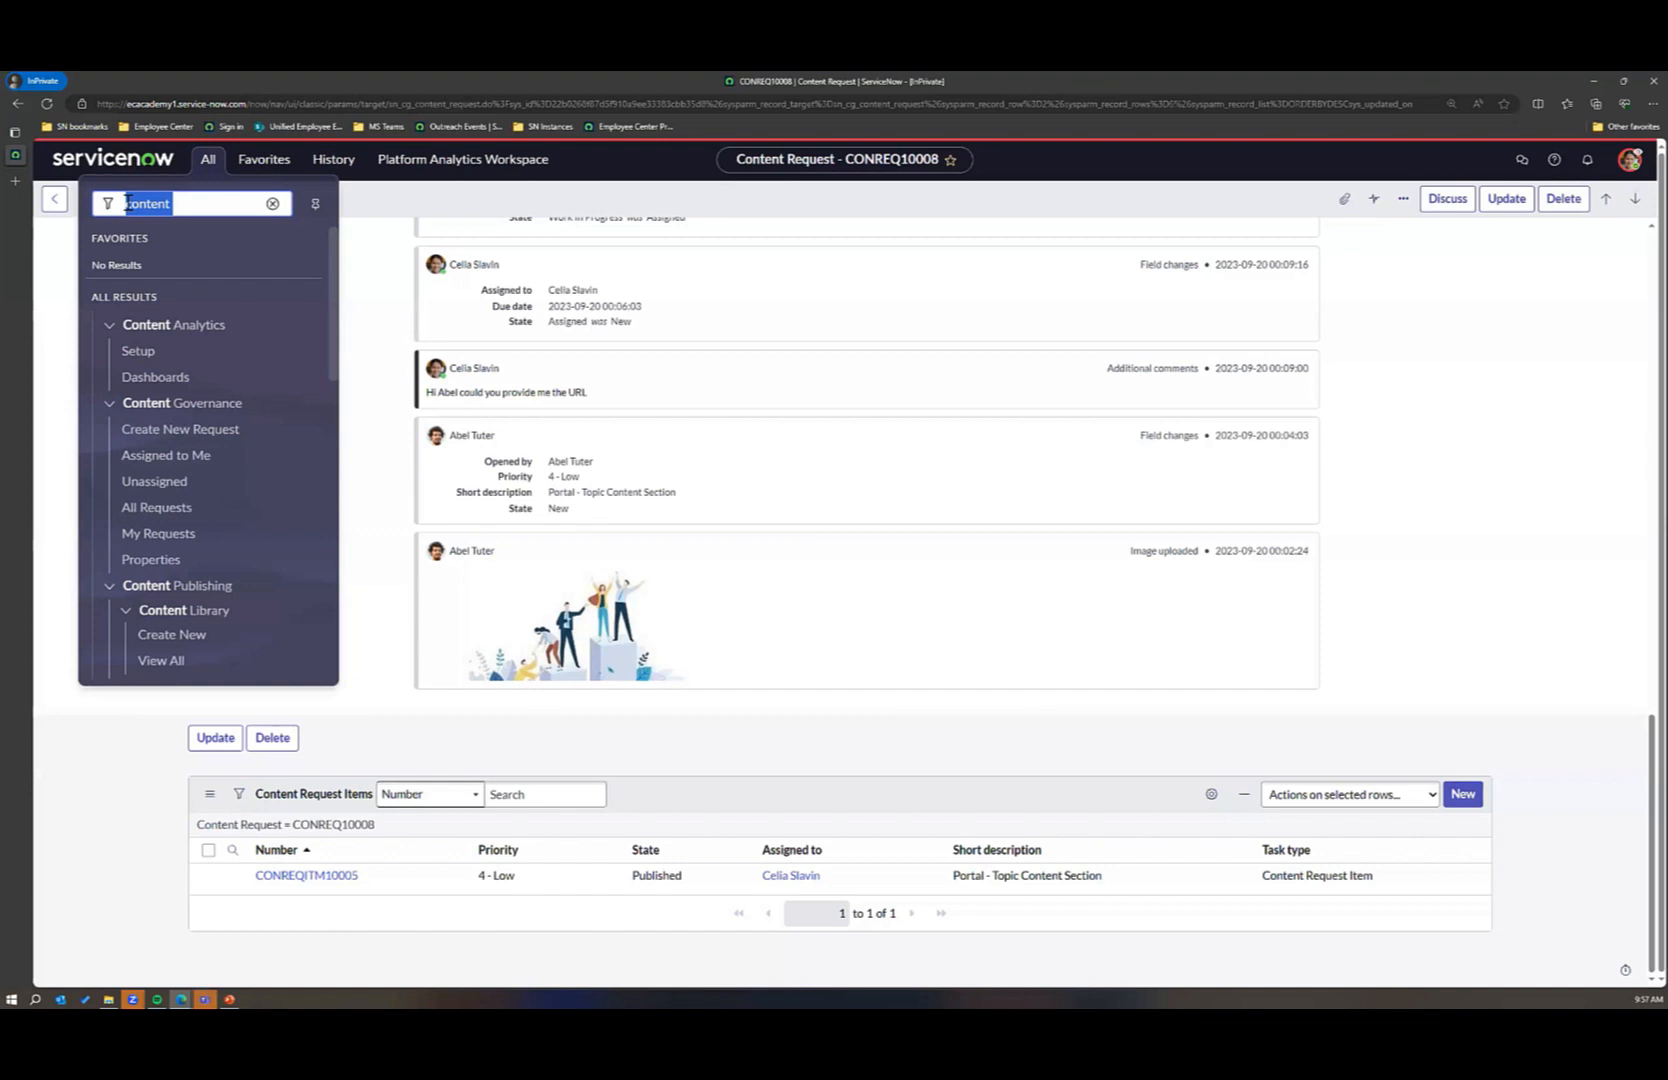
{"action": "type", "text": "ma"}
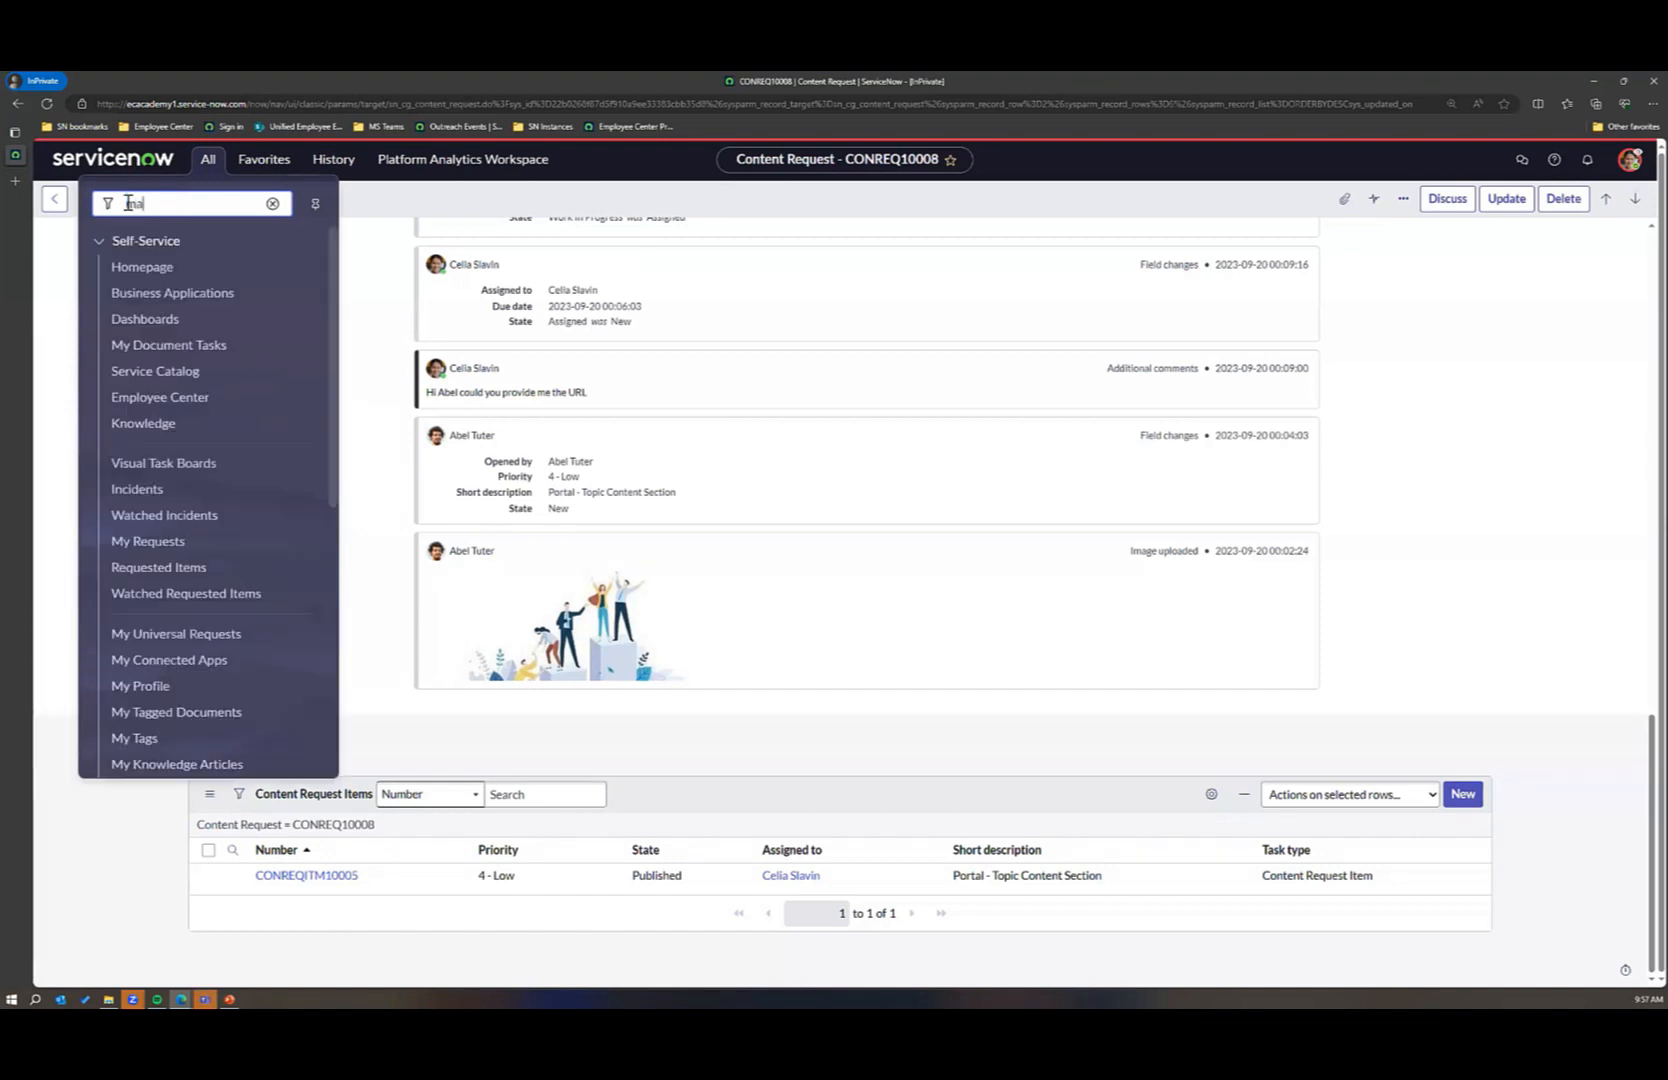
{"action": "type", "text": "nage It"}
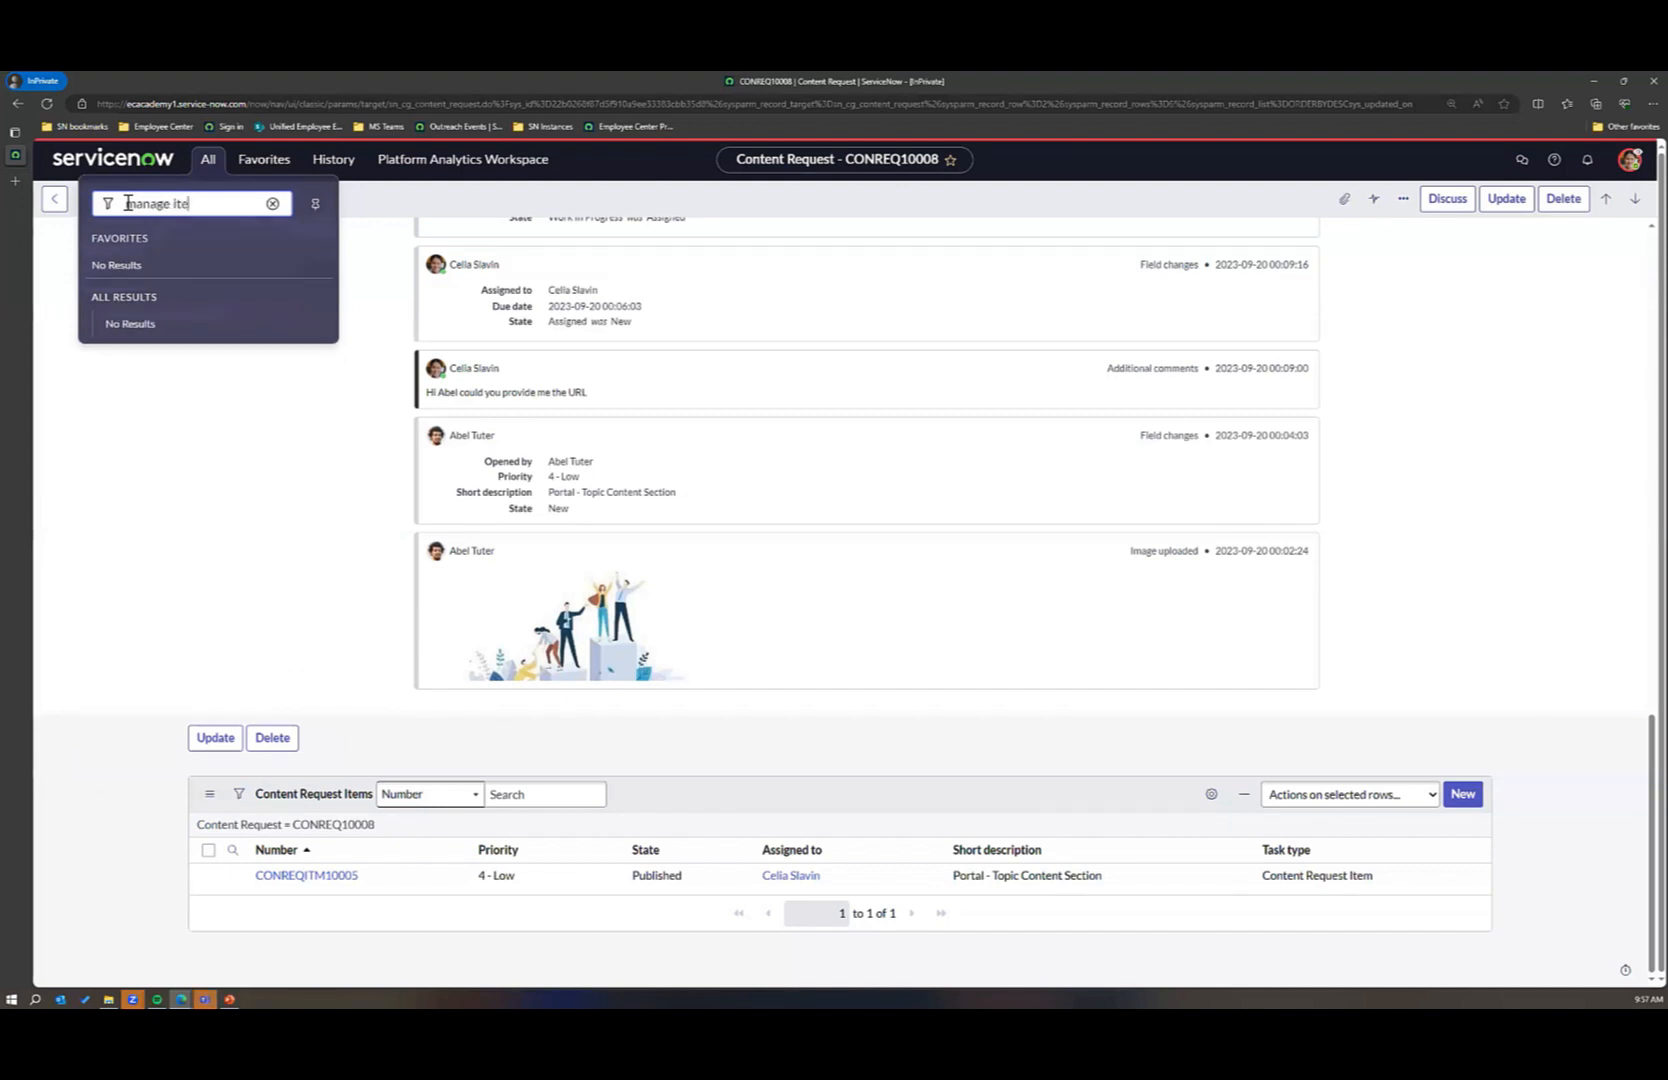
{"action": "key", "text": "BackSpace"}
{"action": "key", "text": "BackSpace"}
{"action": "key", "text": "BackSpace"}
{"action": "key", "text": "BackSpace"}
{"action": "key", "text": "BackSpace"}
{"action": "key", "text": "BackSpace"}
{"action": "key", "text": "BackSpace"}
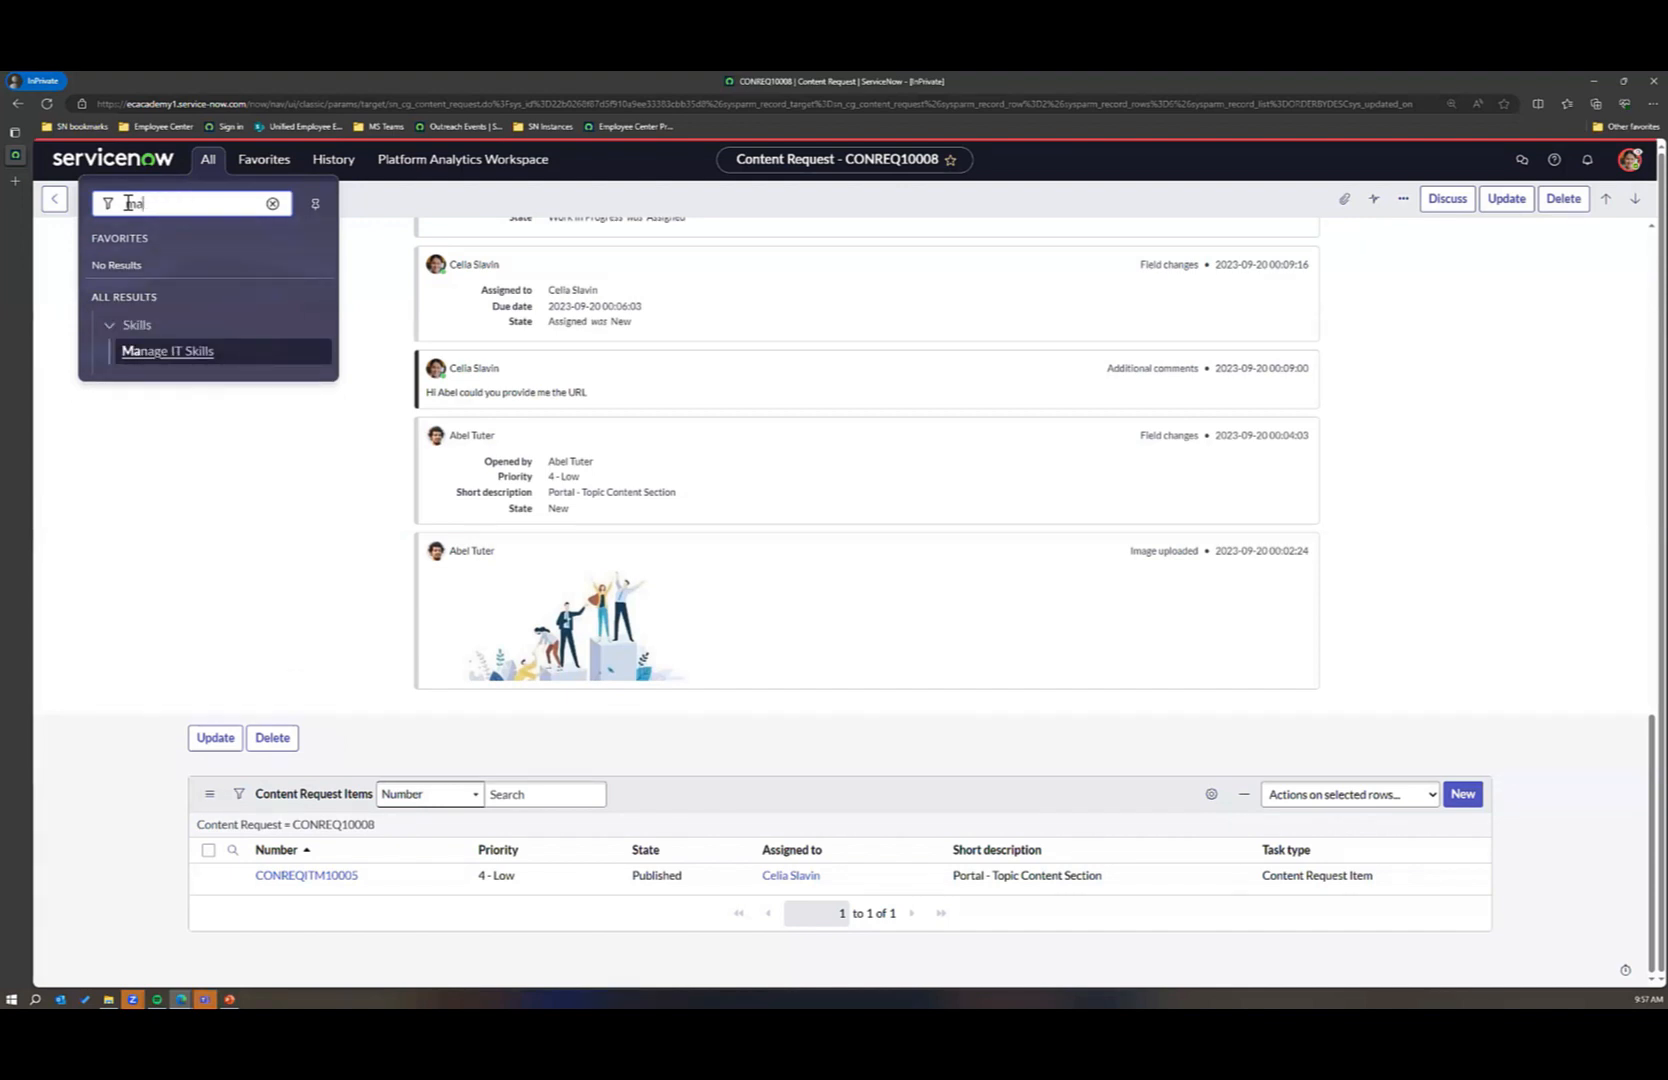
{"action": "type", "text": "intain"}
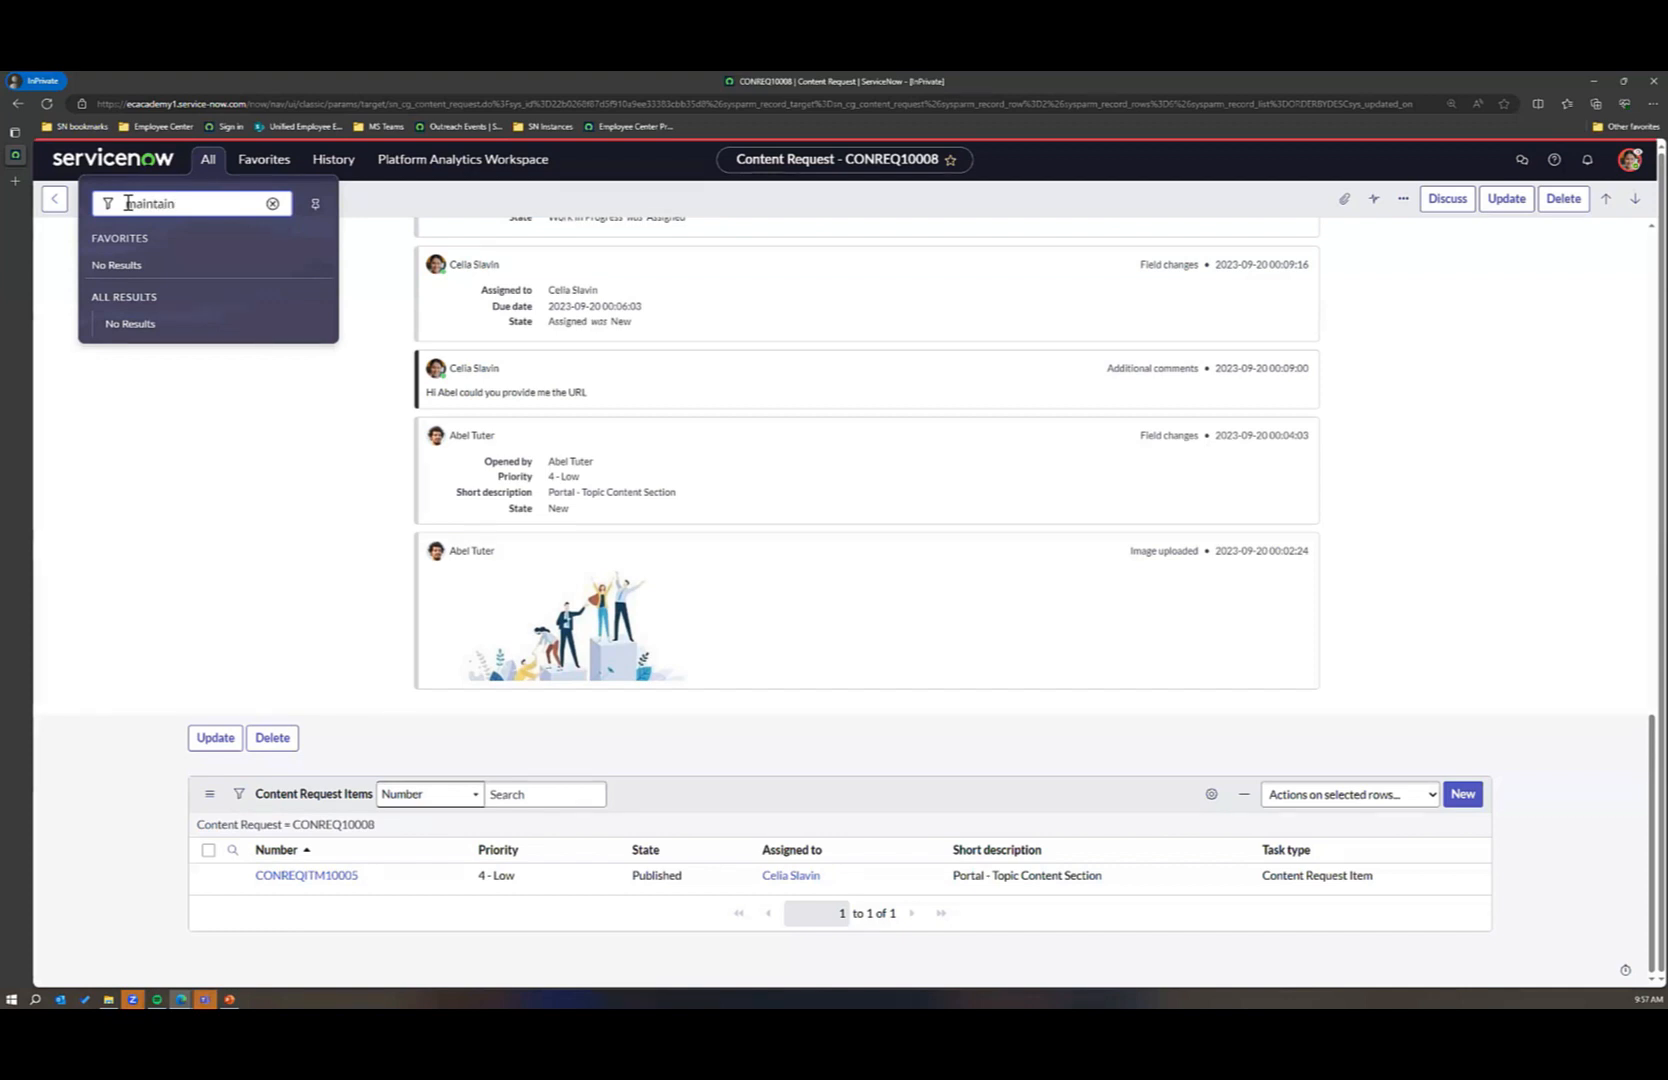
{"action": "type", "text": " items"}
{"action": "key", "text": "BackSpace"}
{"action": "key", "text": "BackSpace"}
{"action": "key", "text": "BackSpace"}
{"action": "key", "text": "BackSpace"}
{"action": "key", "text": "BackSpace"}
{"action": "key", "text": "BackSpace"}
{"action": "key", "text": "BackSpace"}
{"action": "key", "text": "BackSpace"}
{"action": "key", "text": "BackSpace"}
{"action": "key", "text": "BackSpace"}
{"action": "key", "text": "BackSpace"}
{"action": "key", "text": "BackSpace"}
{"action": "key", "text": "BackSpace"}
{"action": "key", "text": "BackSpace"}
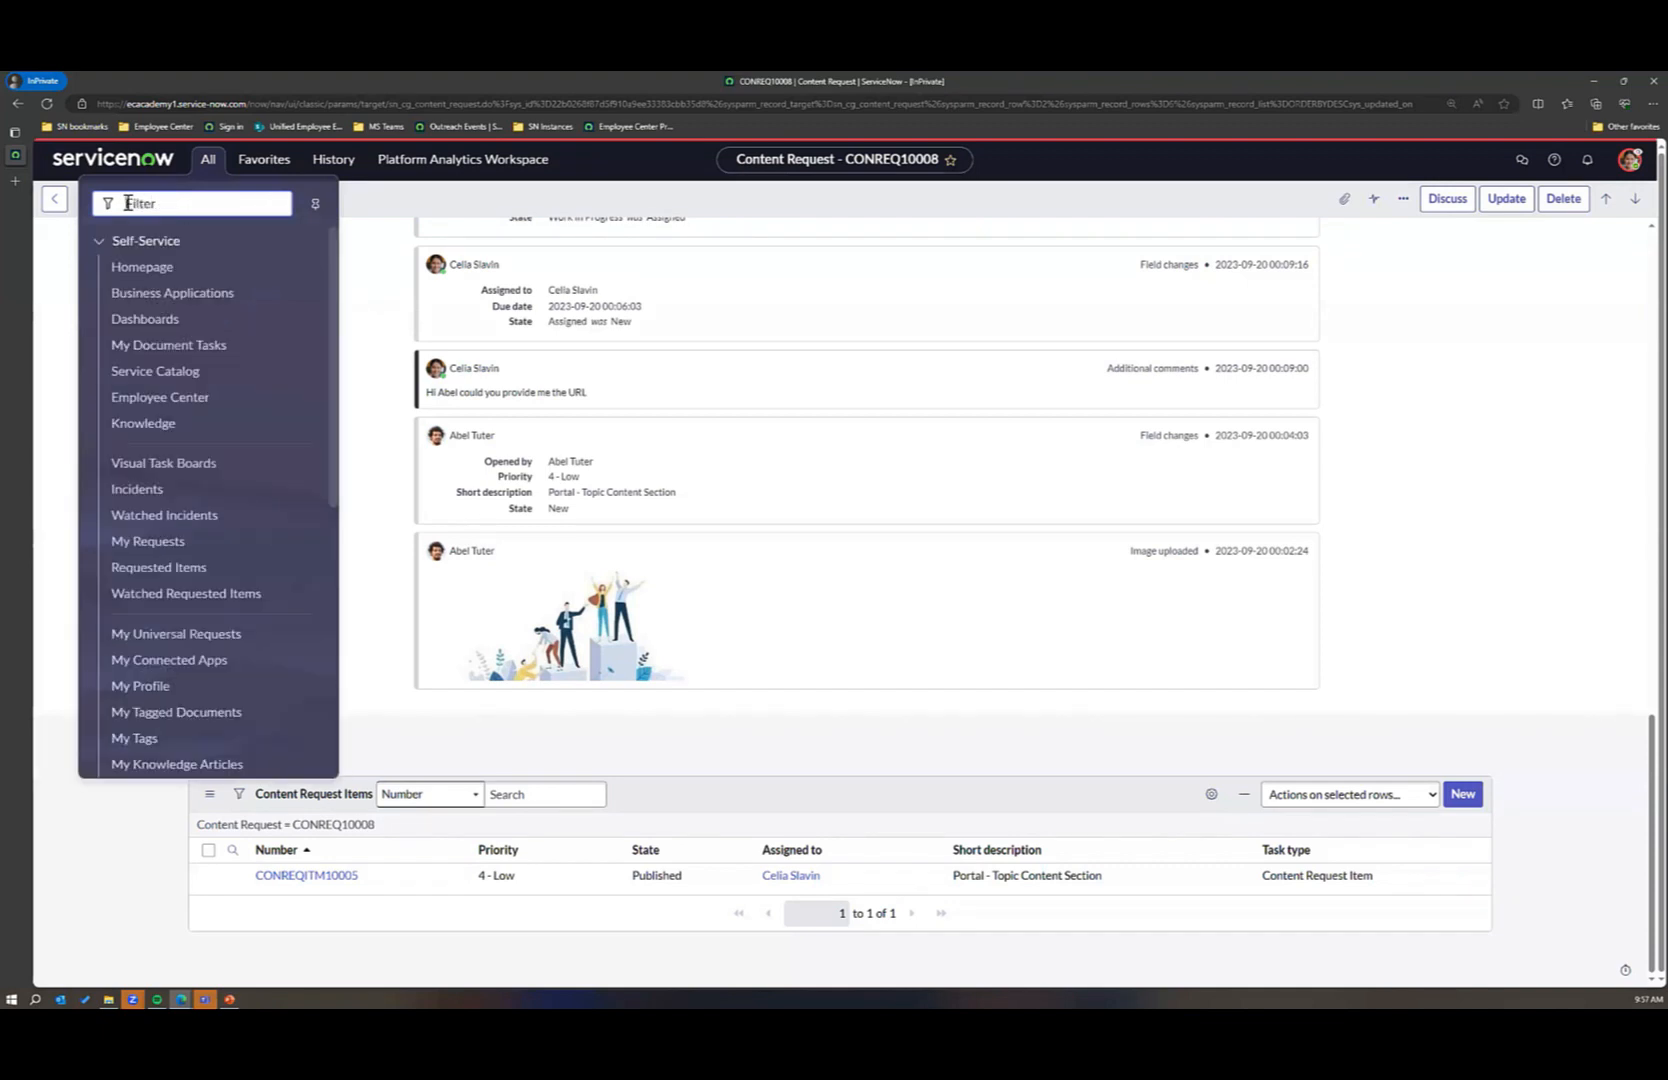
Step: Search the navigation for "items" and "catalog", and browse the full module list
{"action": "type", "text": "items"}
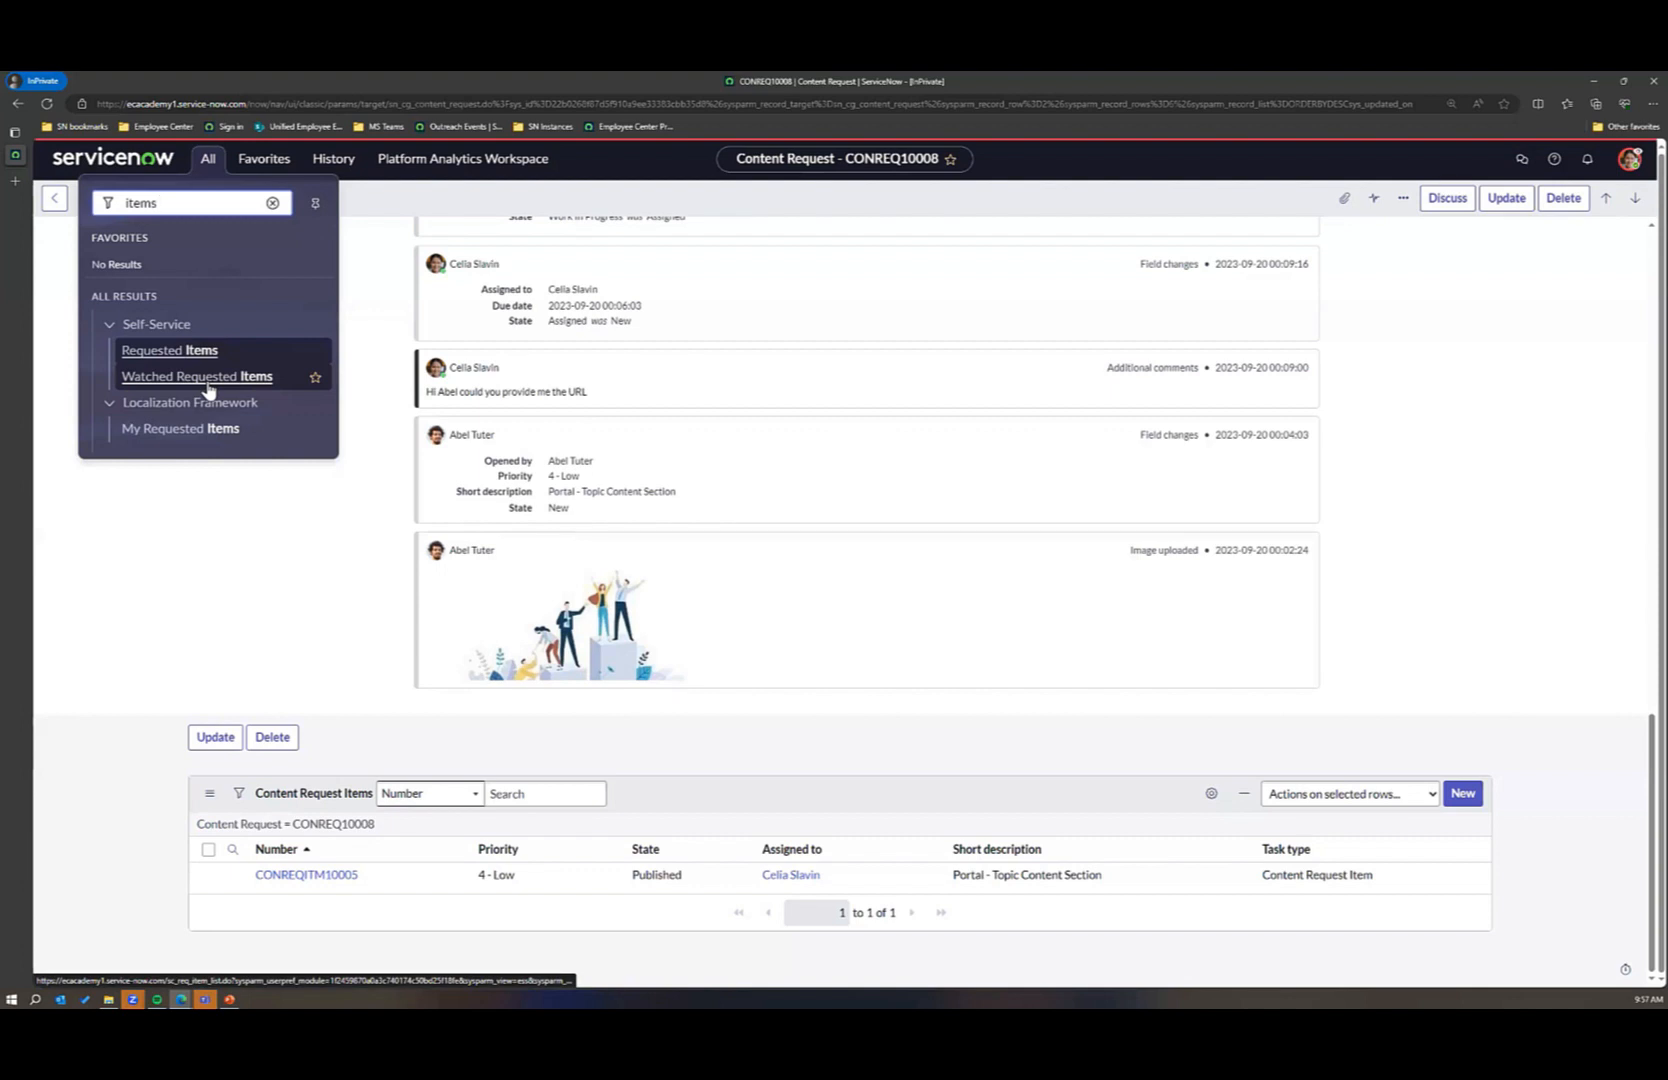
{"action": "left_click_drag", "start_coordinate": [183, 203], "coordinate": [119, 203]}
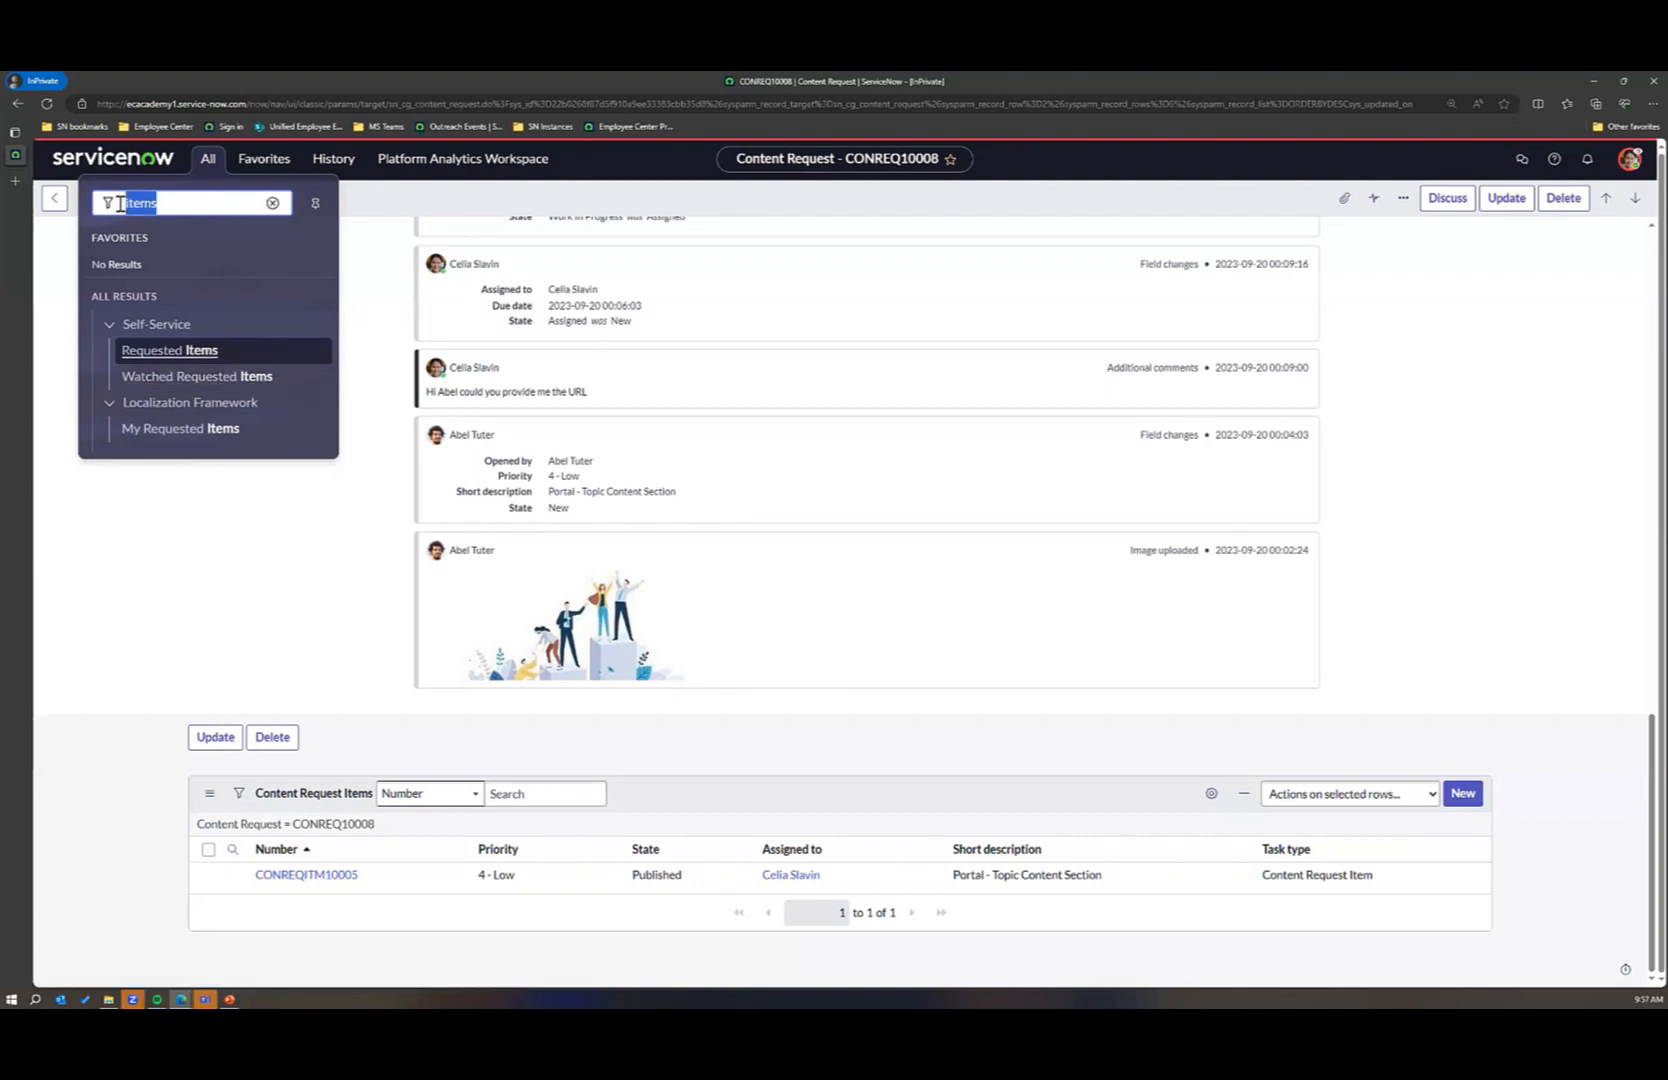
{"action": "type", "text": "catalog"}
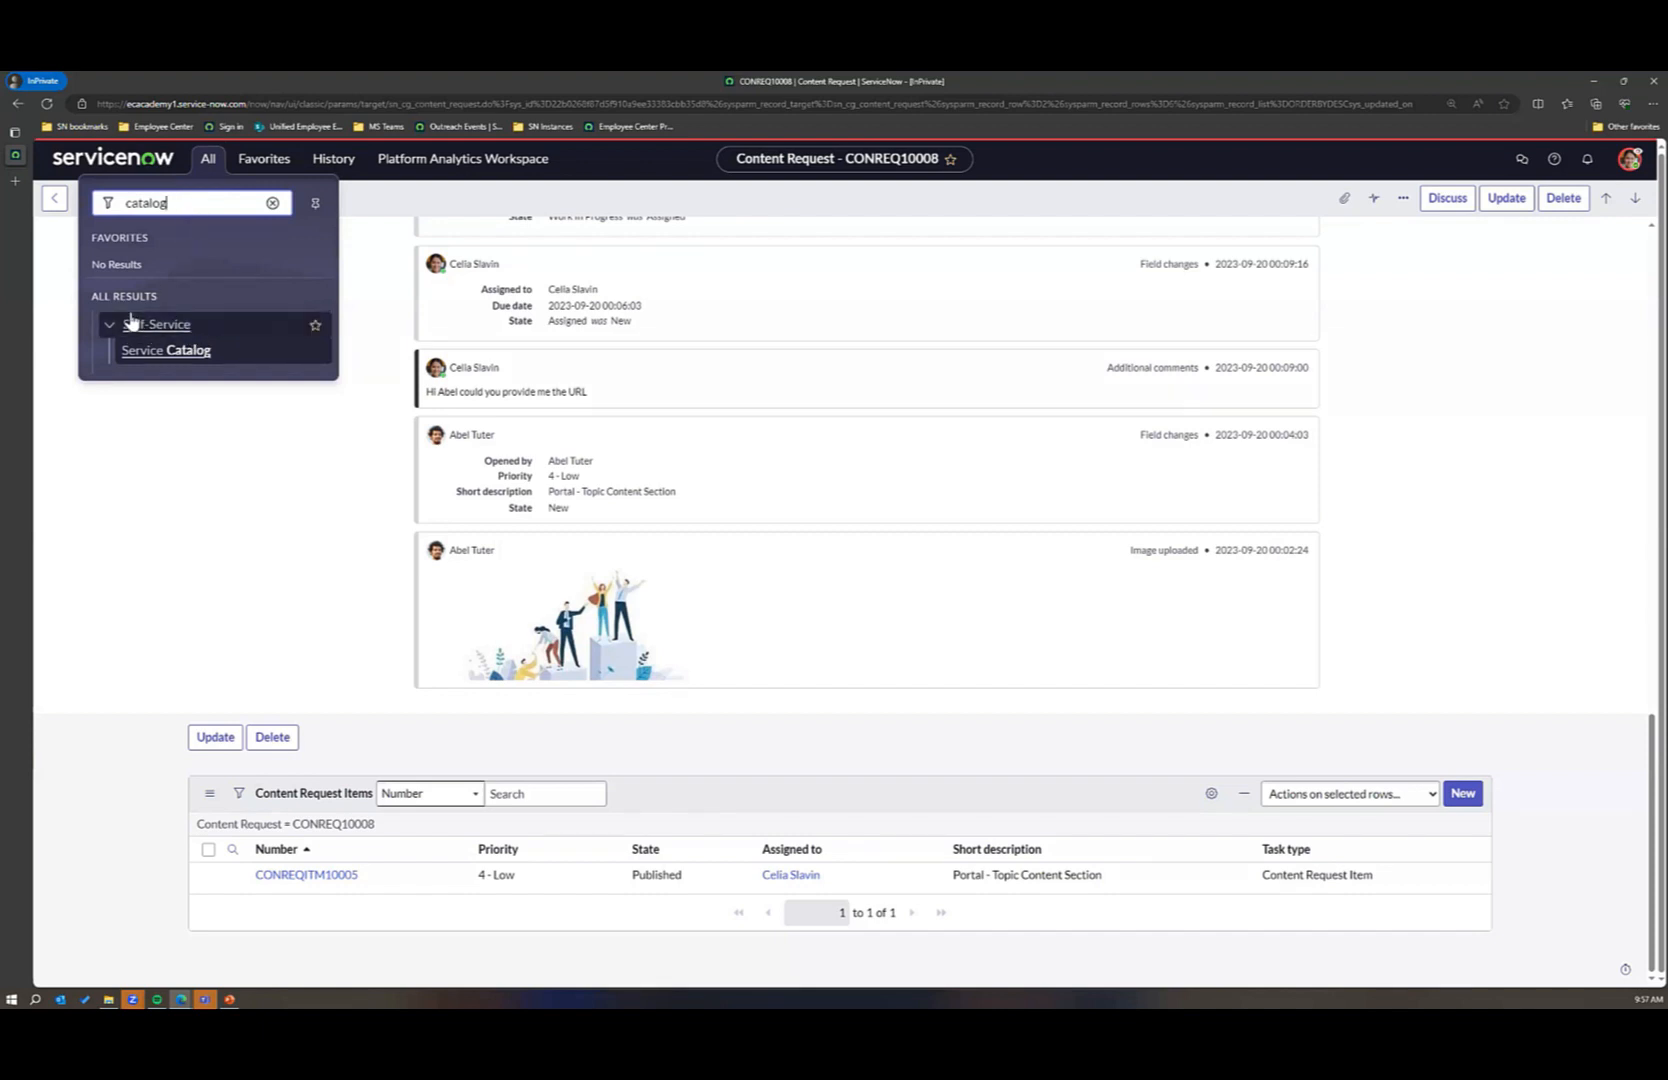
{"action": "left_click", "coordinate": [271, 203]}
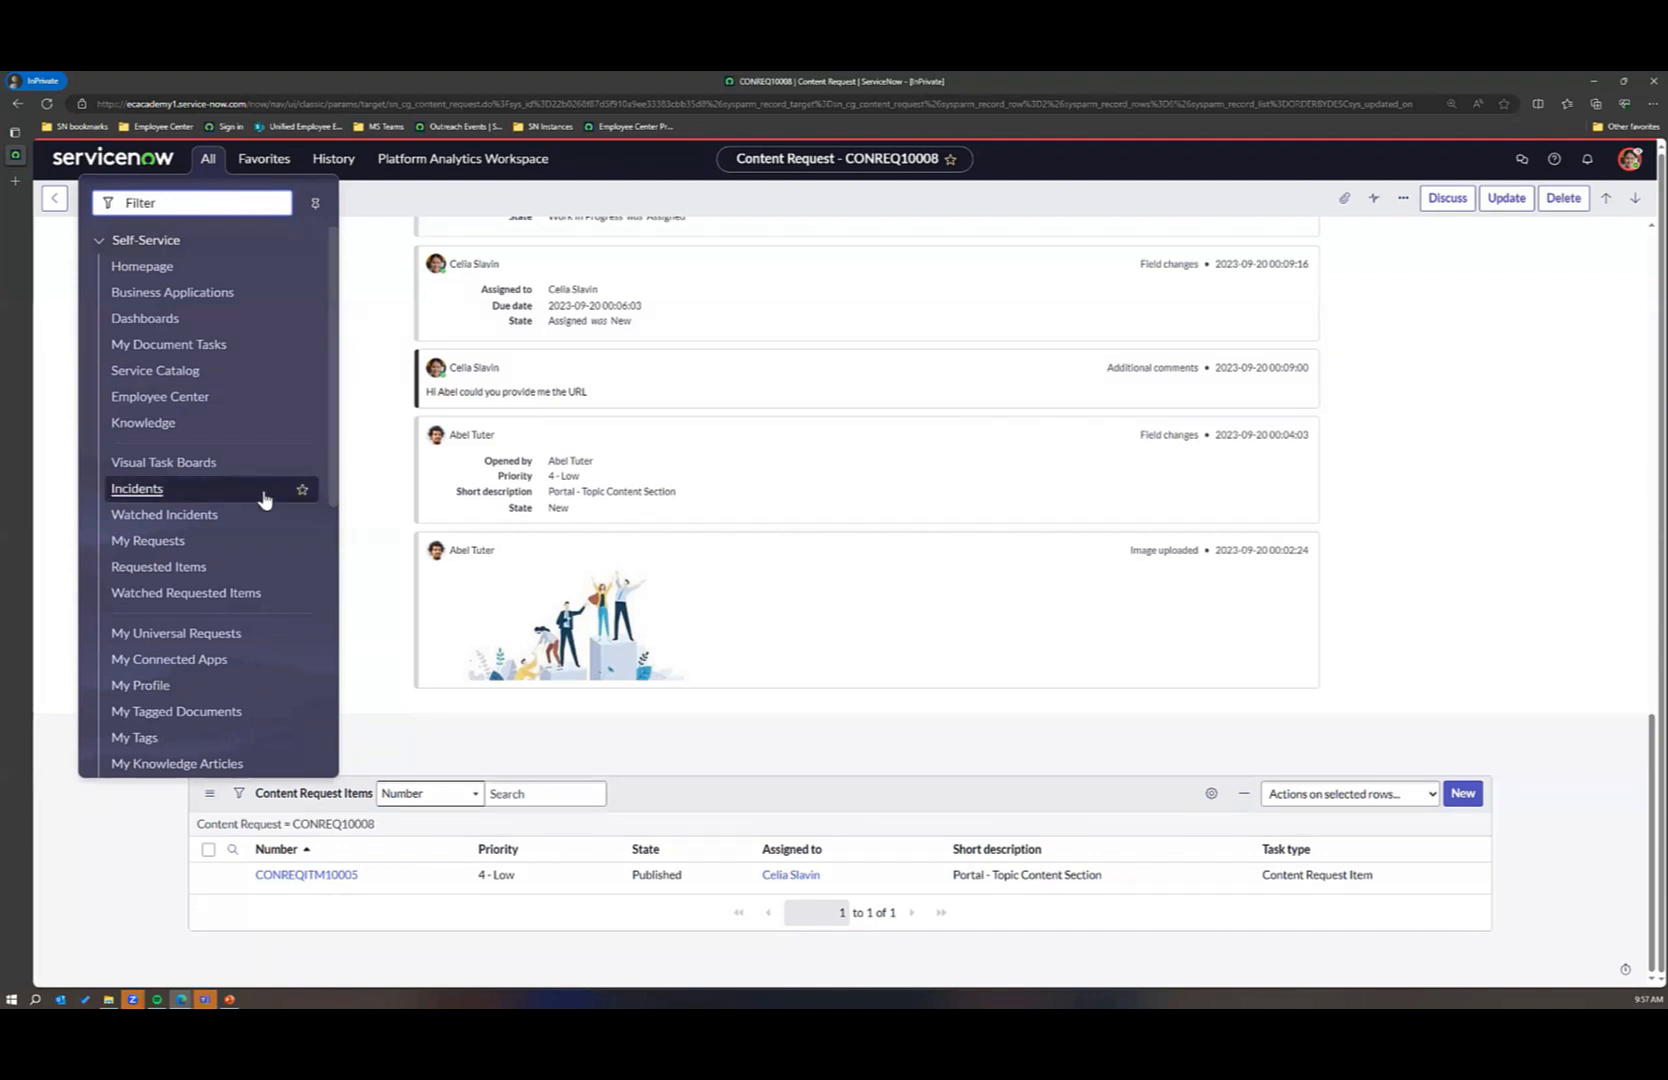
{"action": "scroll", "coordinate": [263, 494], "scroll_direction": "down", "scroll_amount": 5}
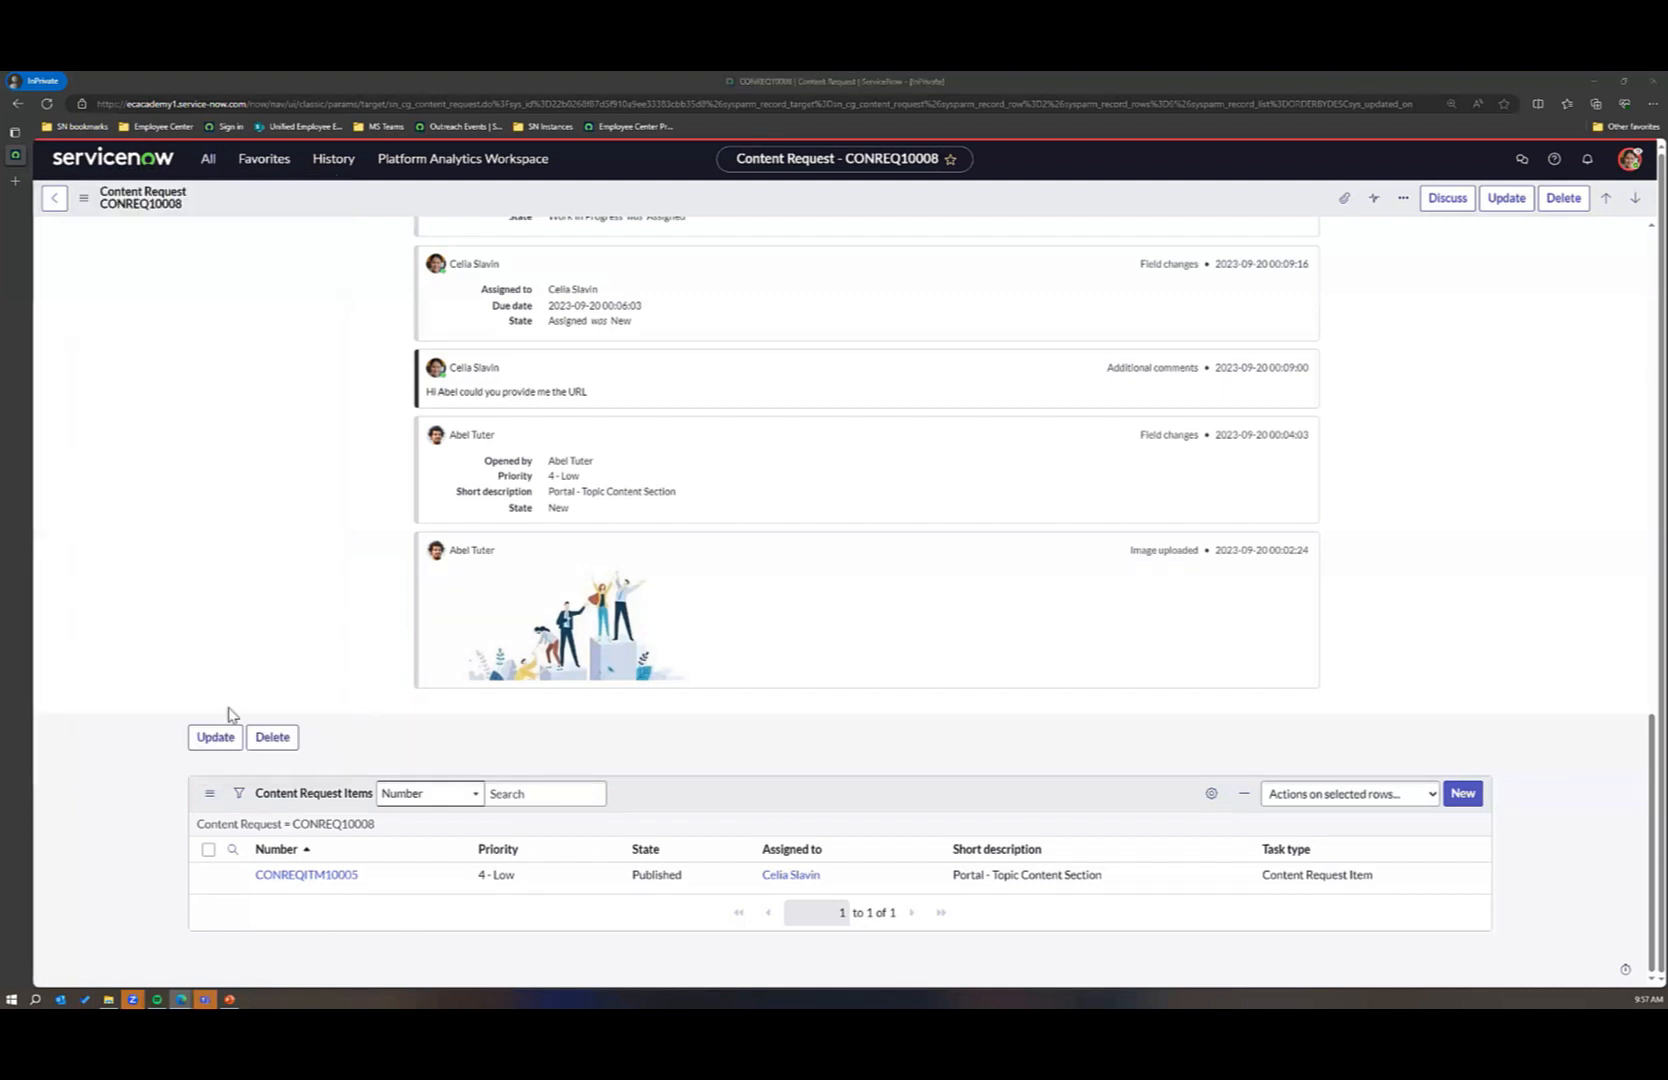
Step: Search the navigation again for "maintain items", clear the filter and check the list of applications with Self-Service collapsed
{"action": "left_click", "coordinate": [212, 166]}
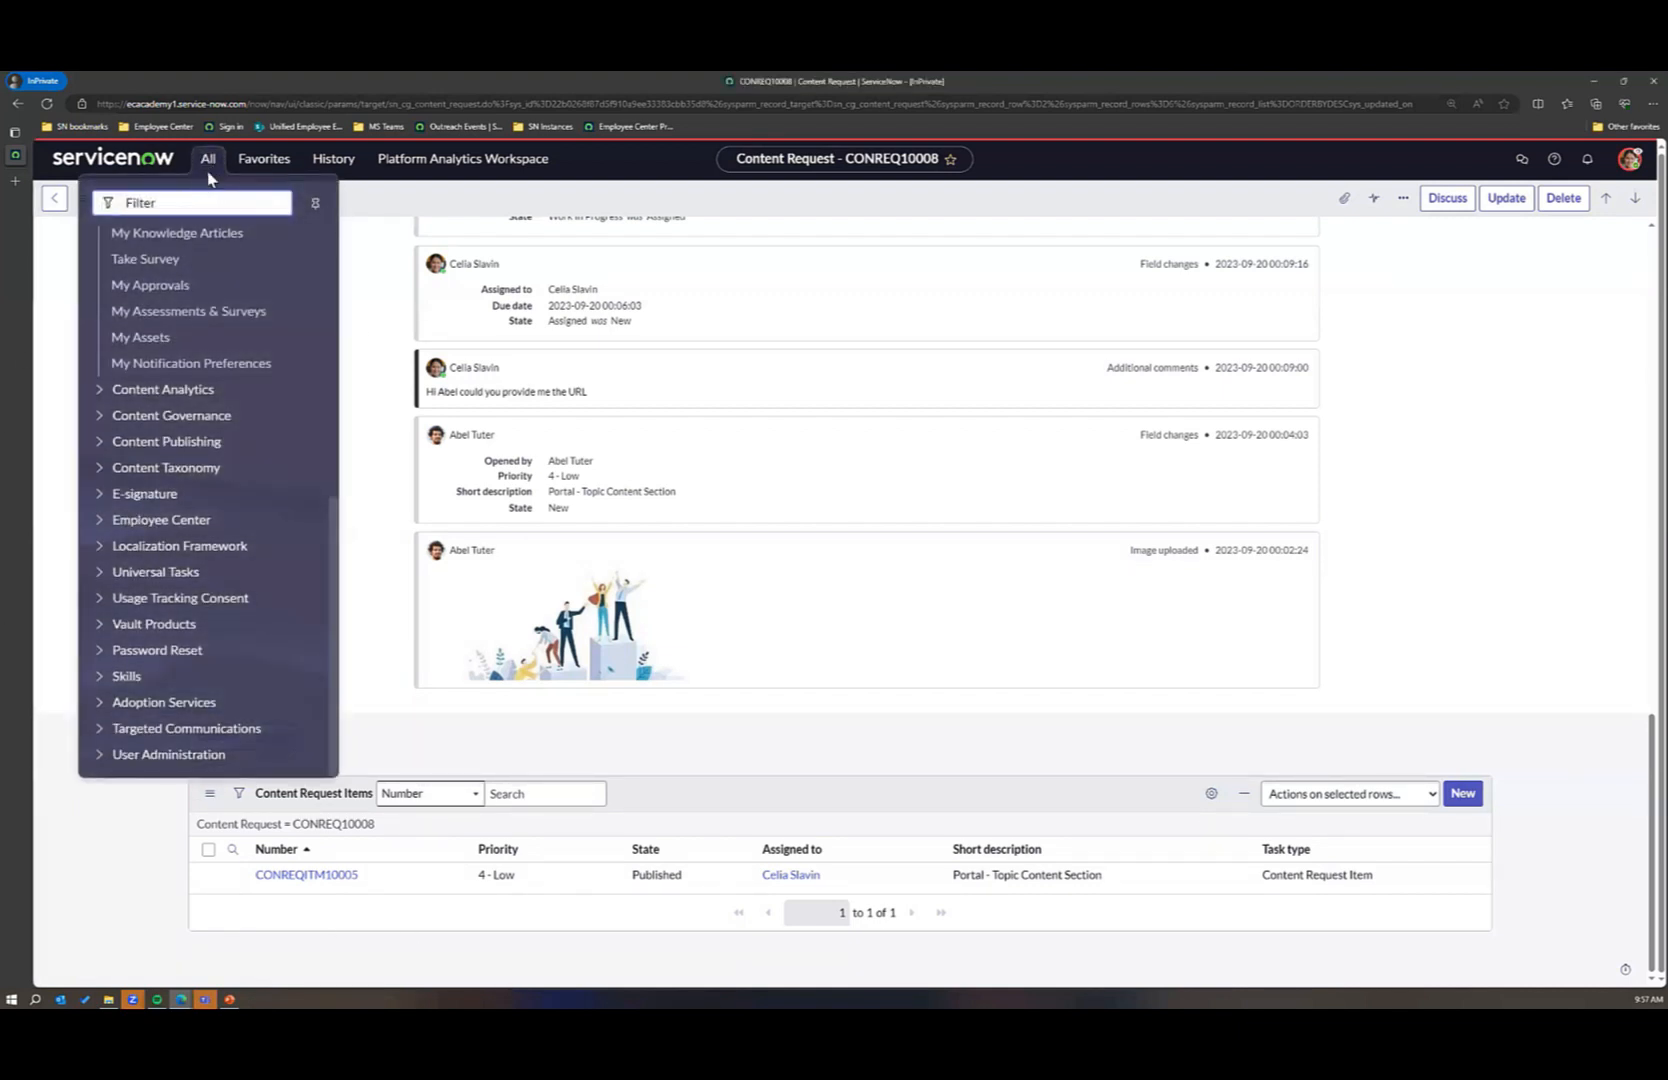
{"action": "scroll", "coordinate": [200, 543], "scroll_direction": "up", "scroll_amount": 4}
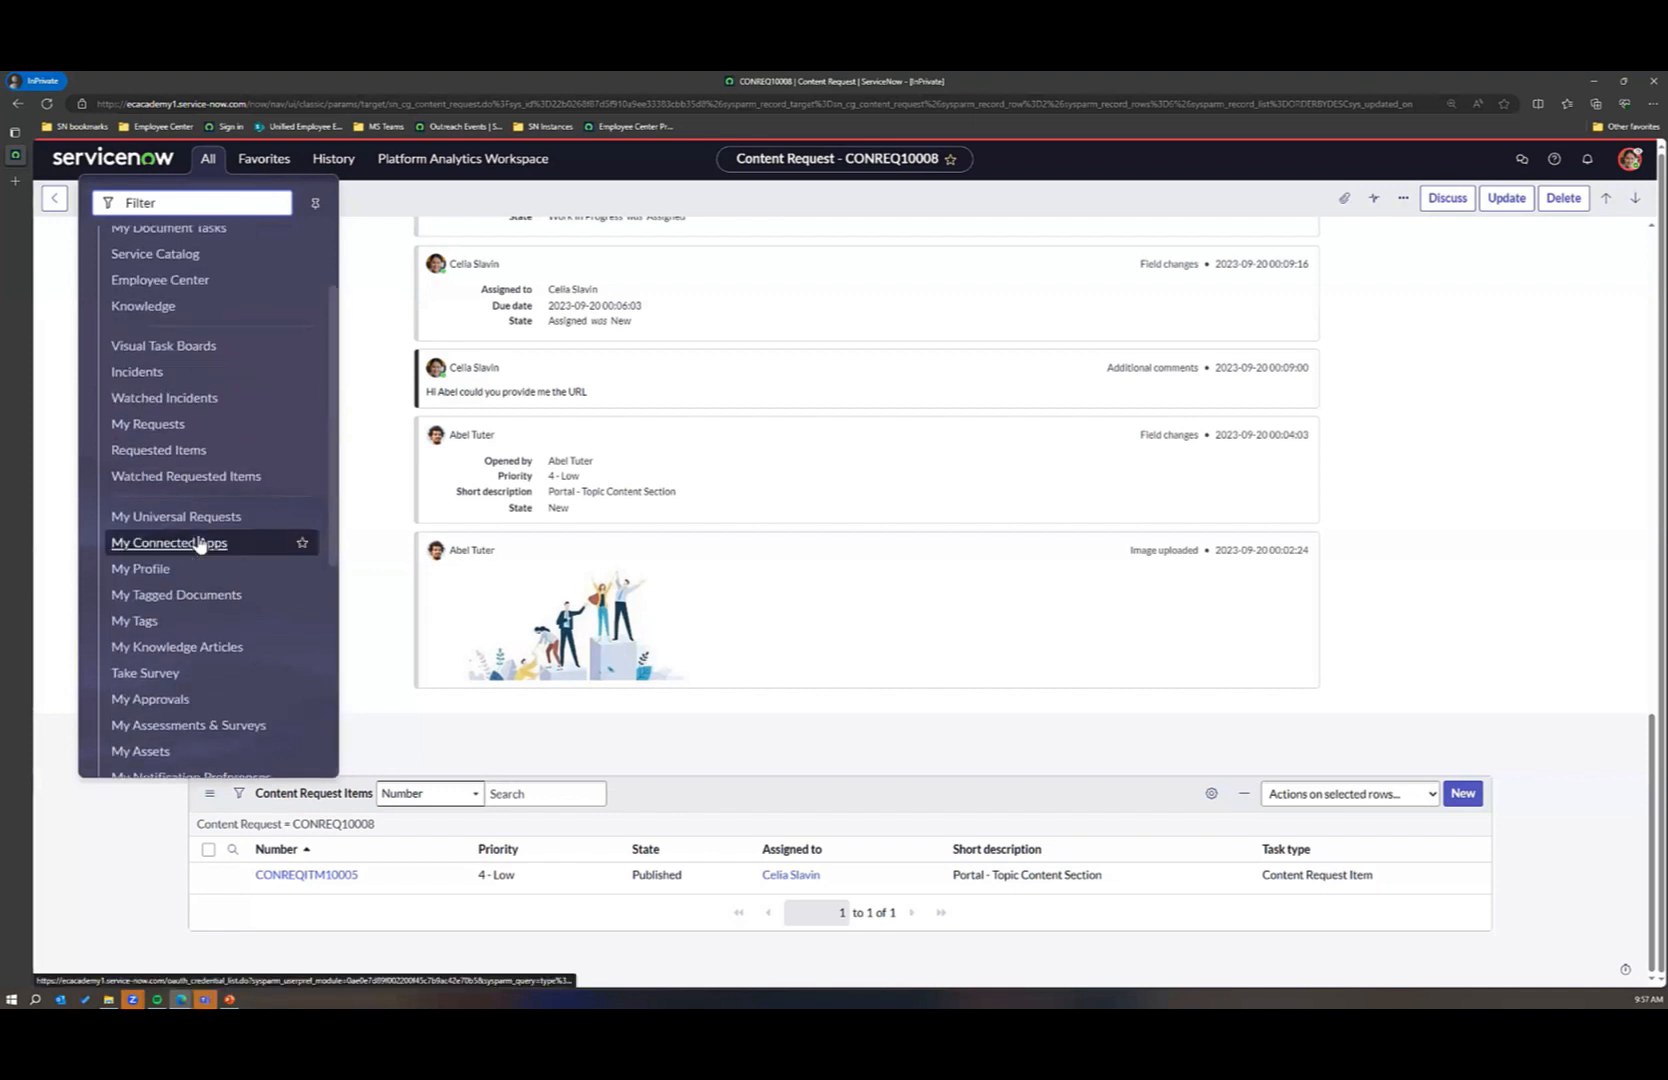
{"action": "left_click", "coordinate": [184, 204]}
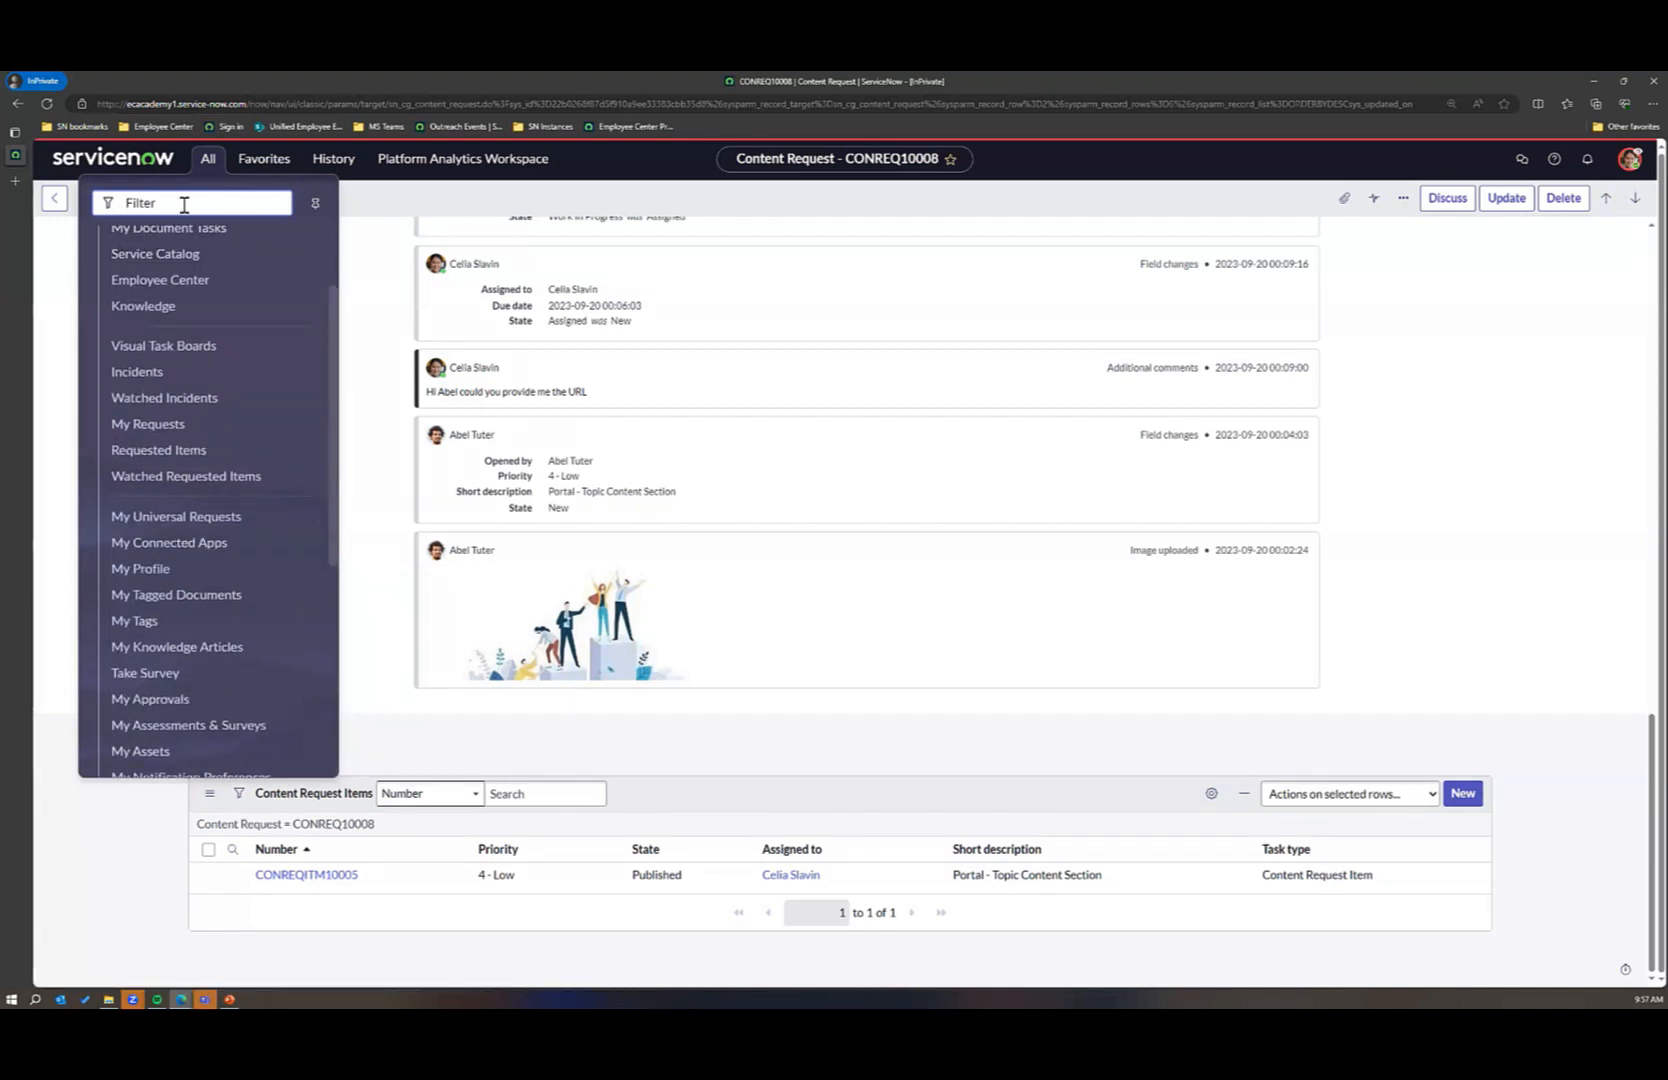
{"action": "type", "text": "maintain i"}
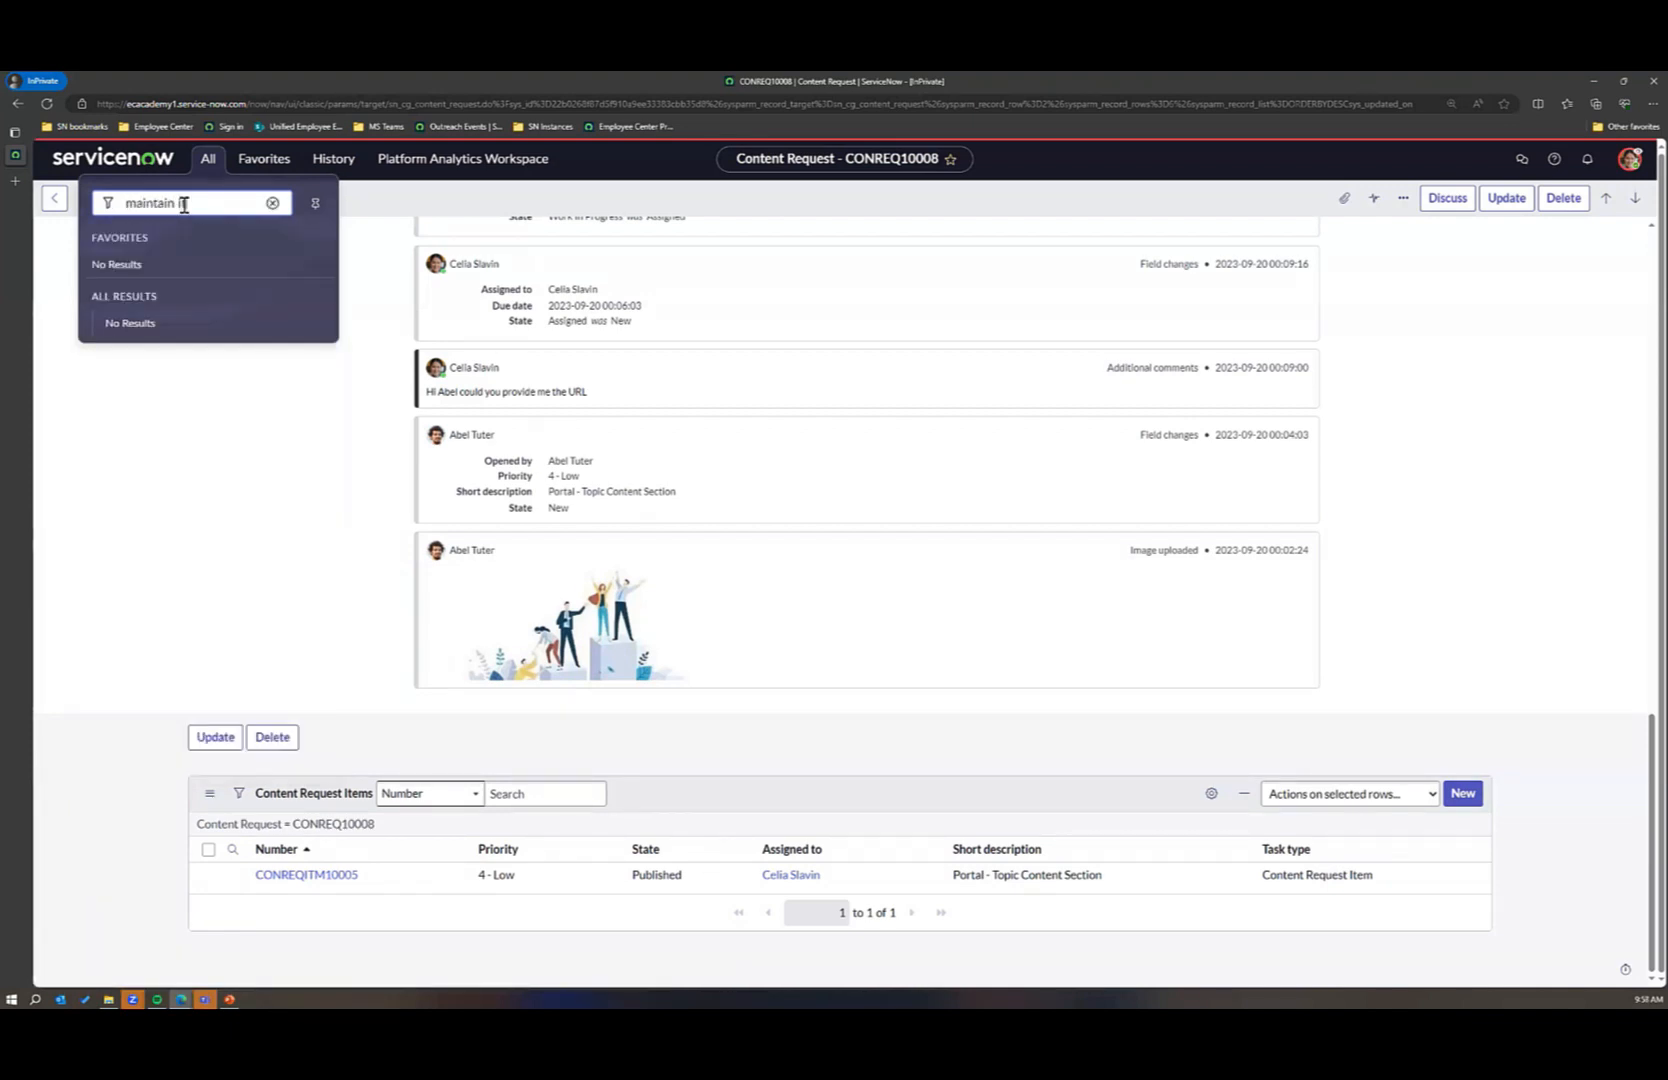
{"action": "type", "text": "tems"}
{"action": "left_click", "coordinate": [272, 203]}
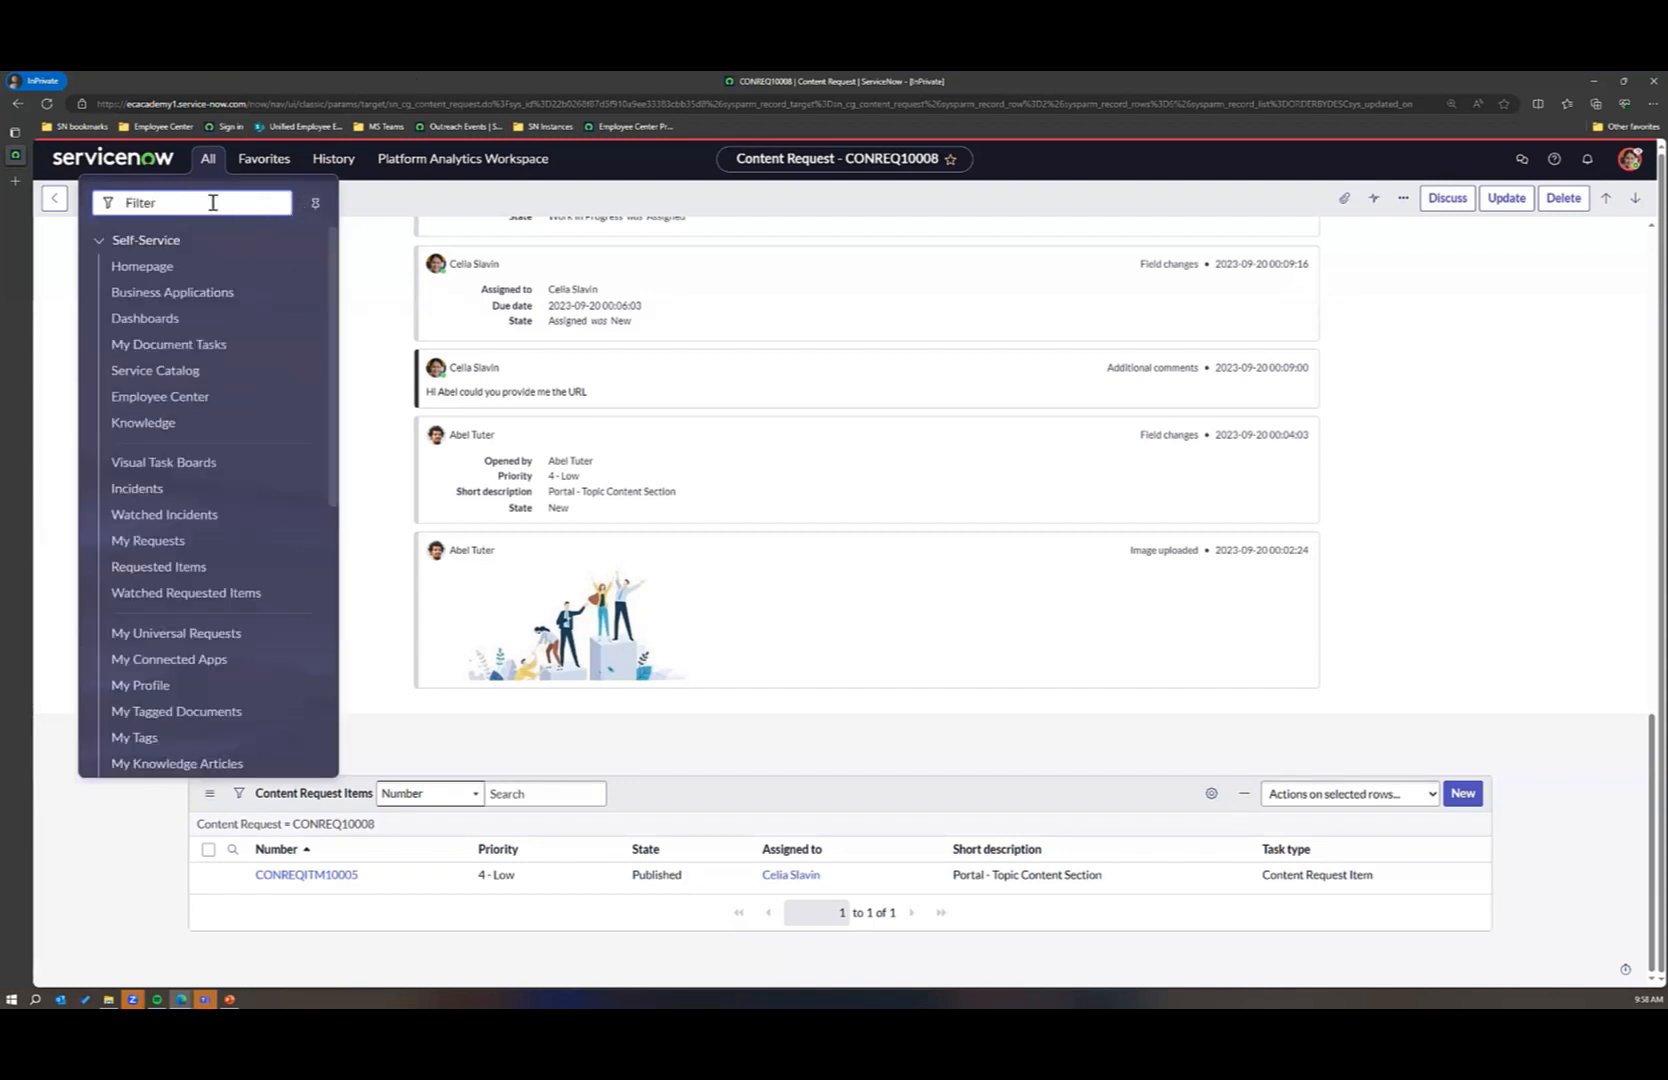
{"action": "left_click", "coordinate": [100, 246]}
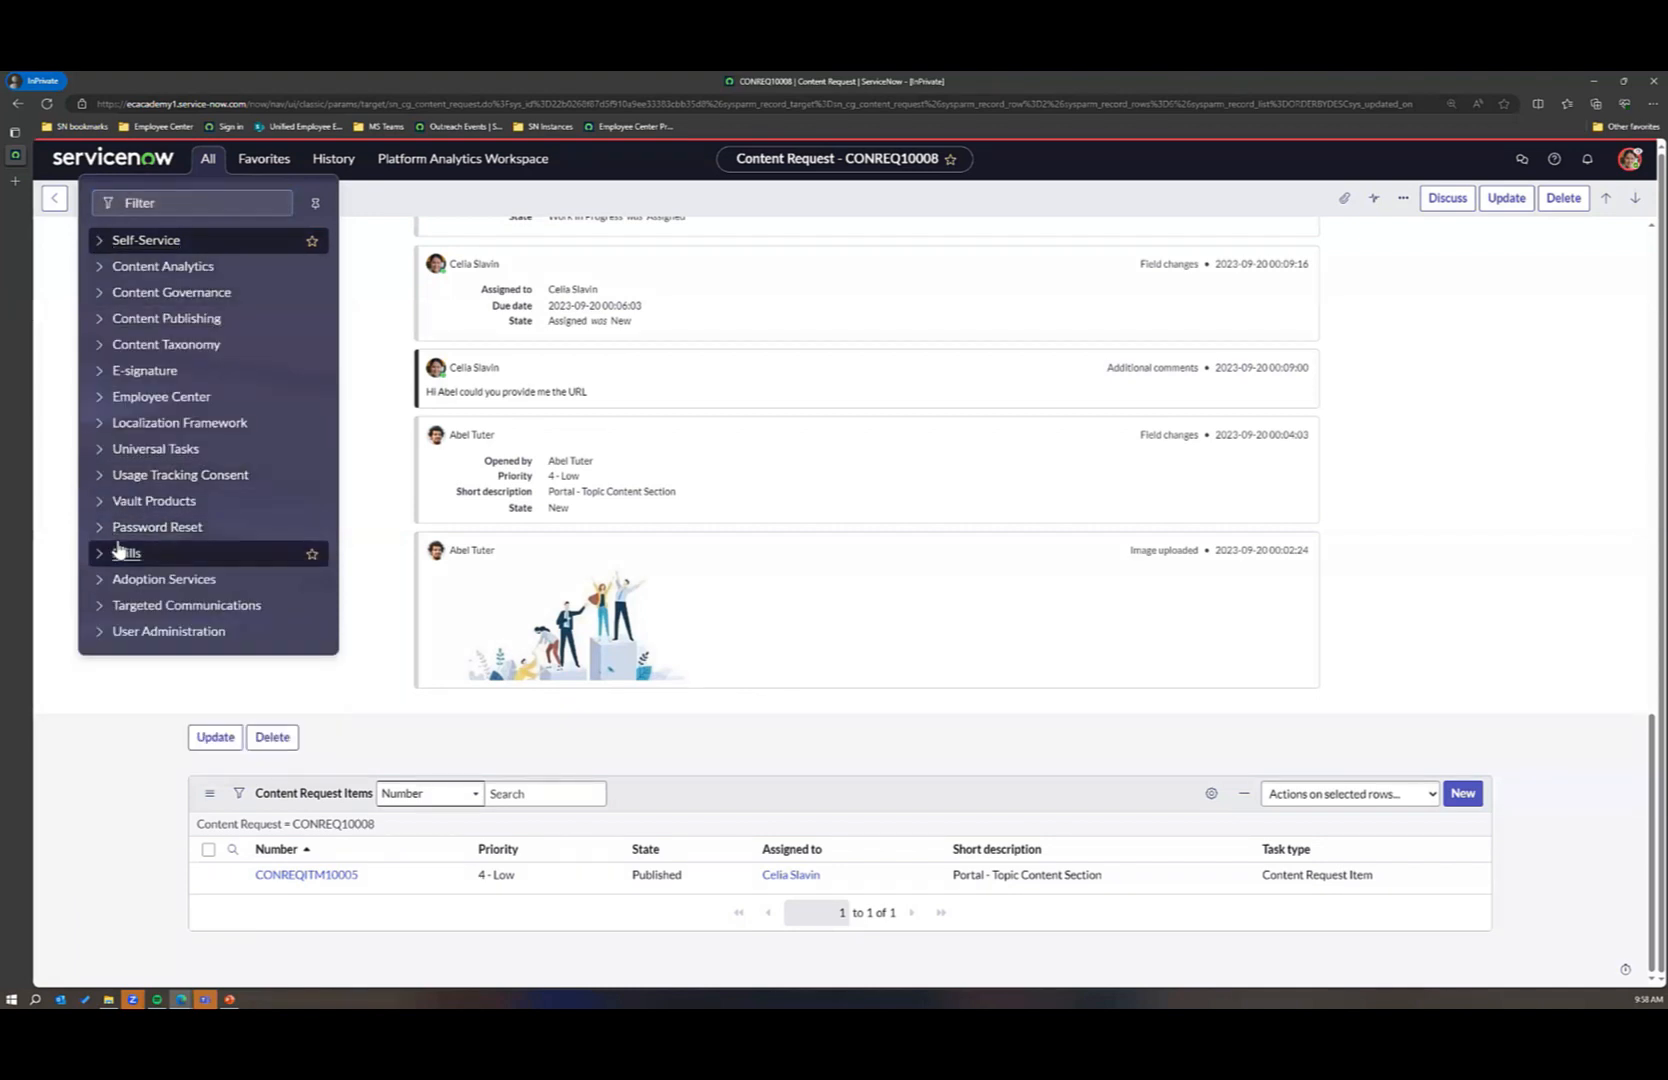
{"action": "left_click", "coordinate": [351, 199]}
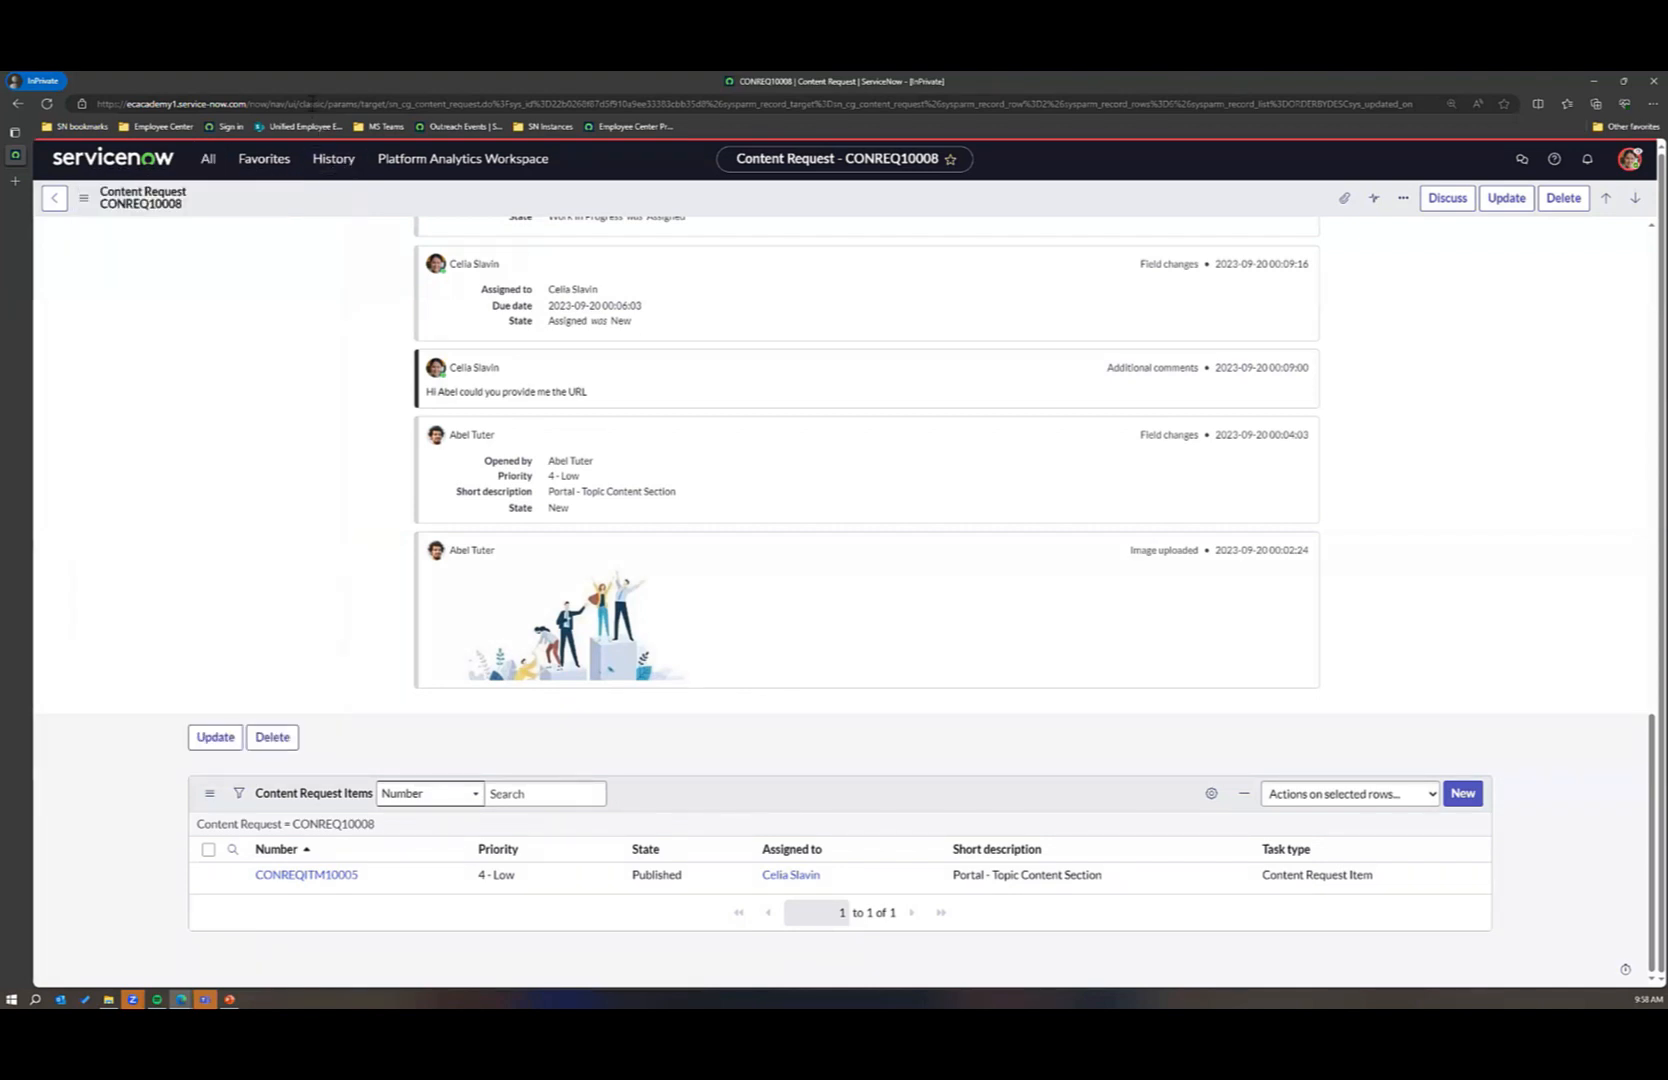
Step: End the user impersonation to return to the administrator account
{"action": "left_click", "coordinate": [311, 104]}
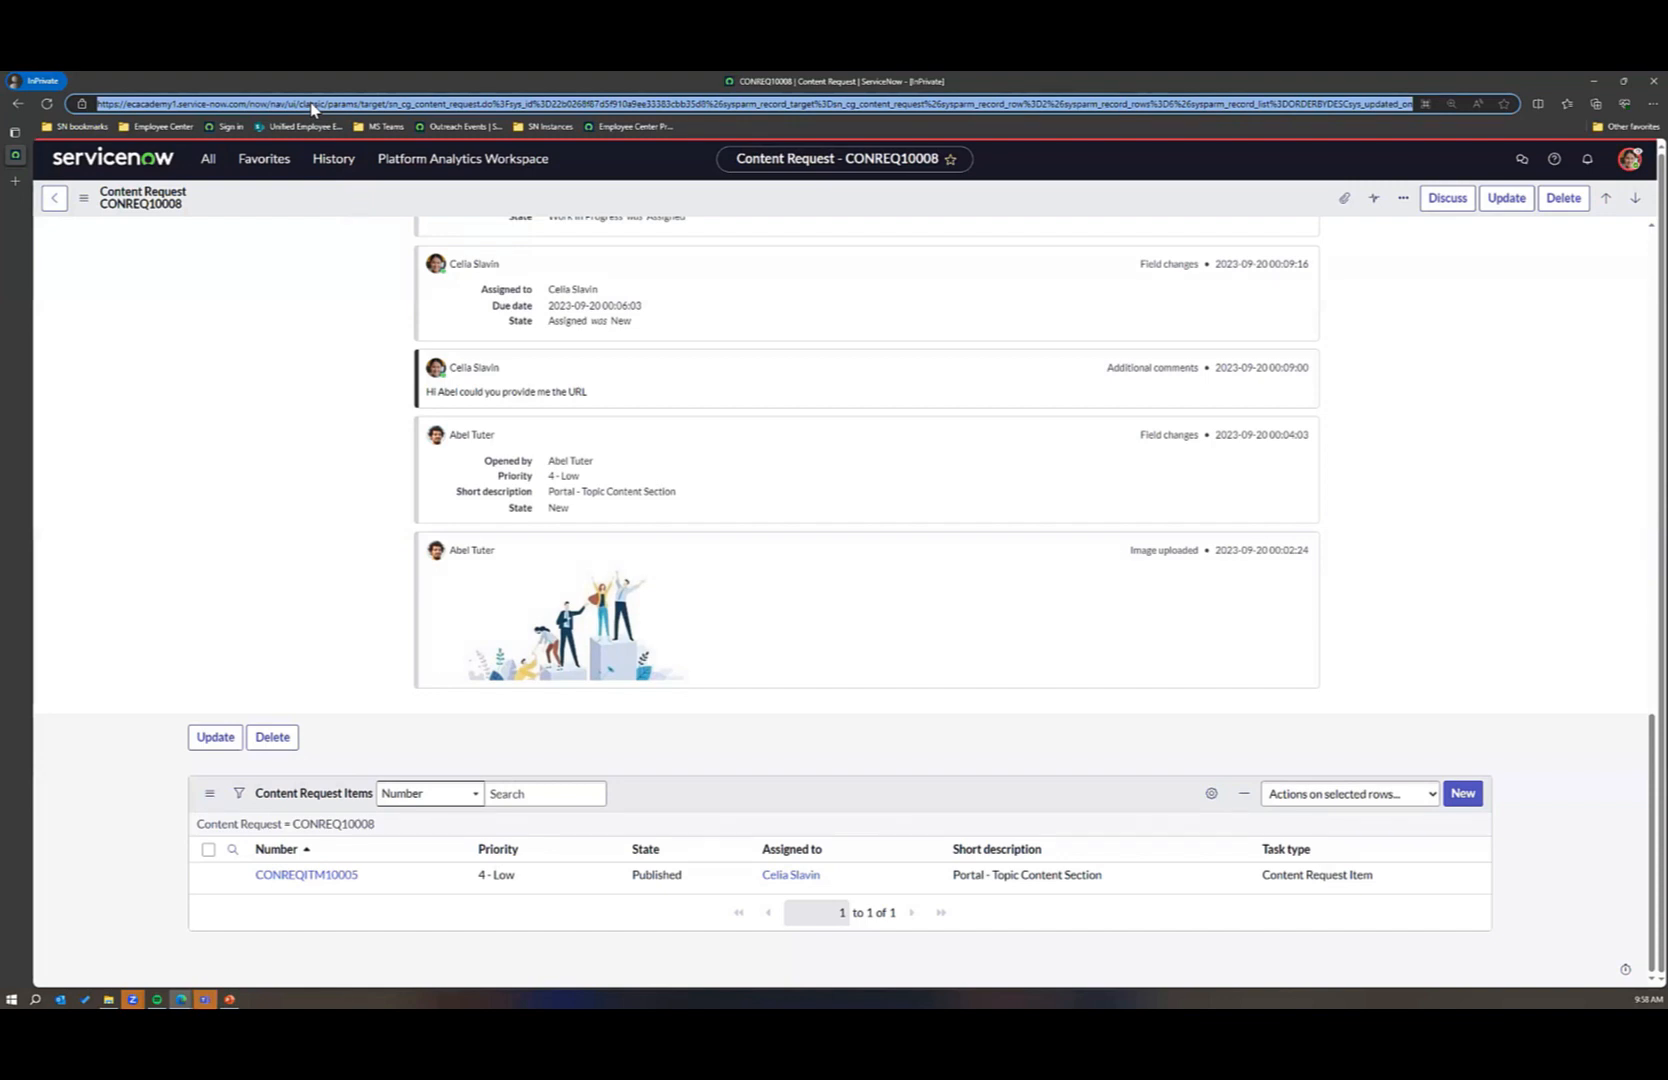
{"action": "left_click", "coordinate": [1636, 163]}
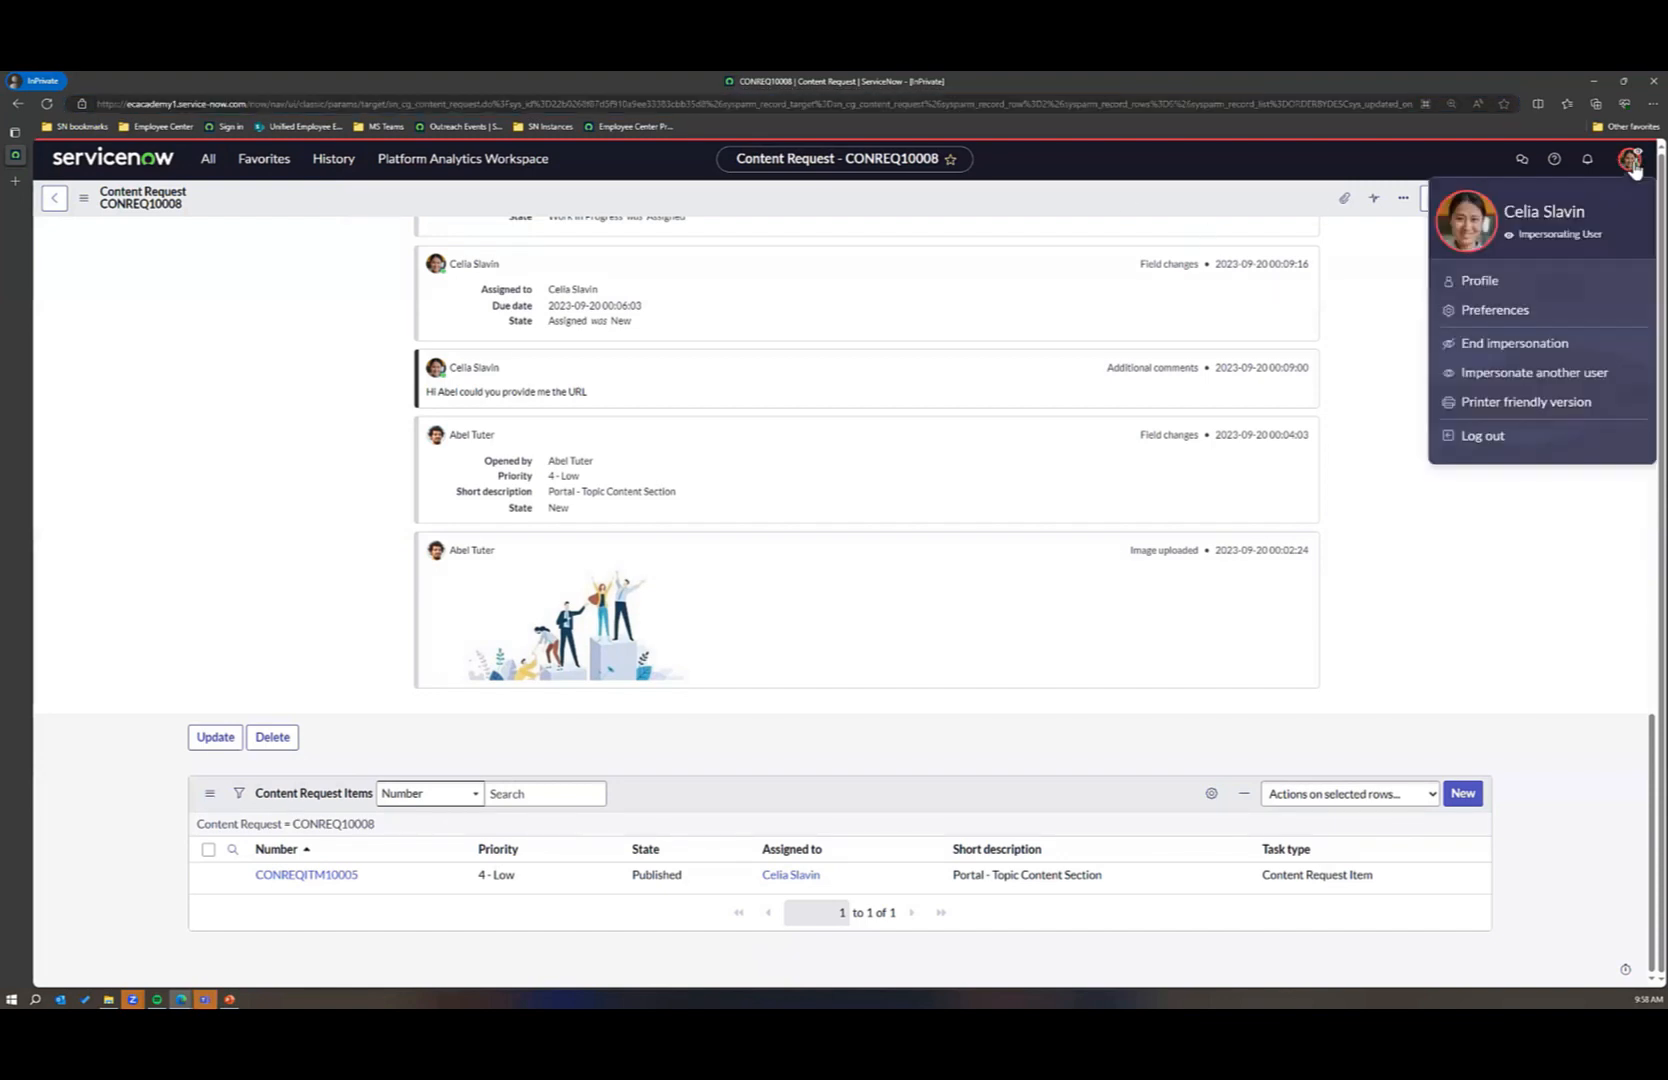
{"action": "left_click", "coordinate": [1502, 347]}
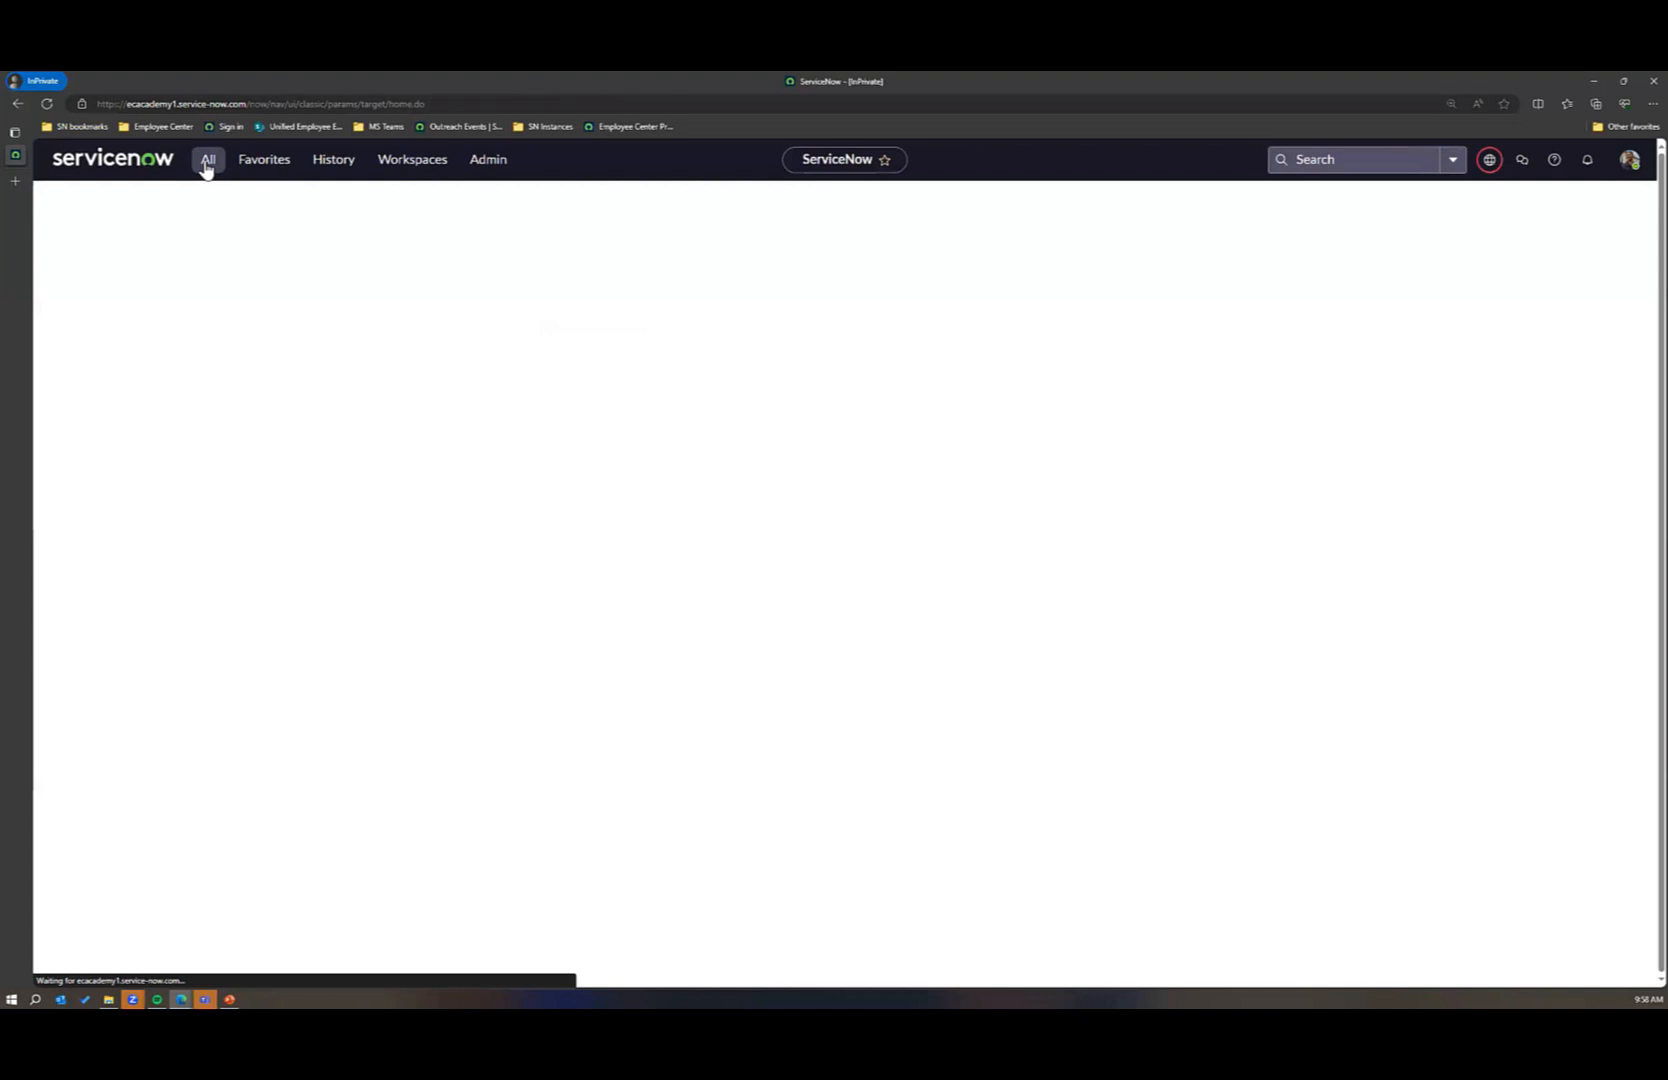
Step: Filter the navigation for "maintain it" and open the Service Catalog's Maintain Items list
{"action": "left_click", "coordinate": [207, 162]}
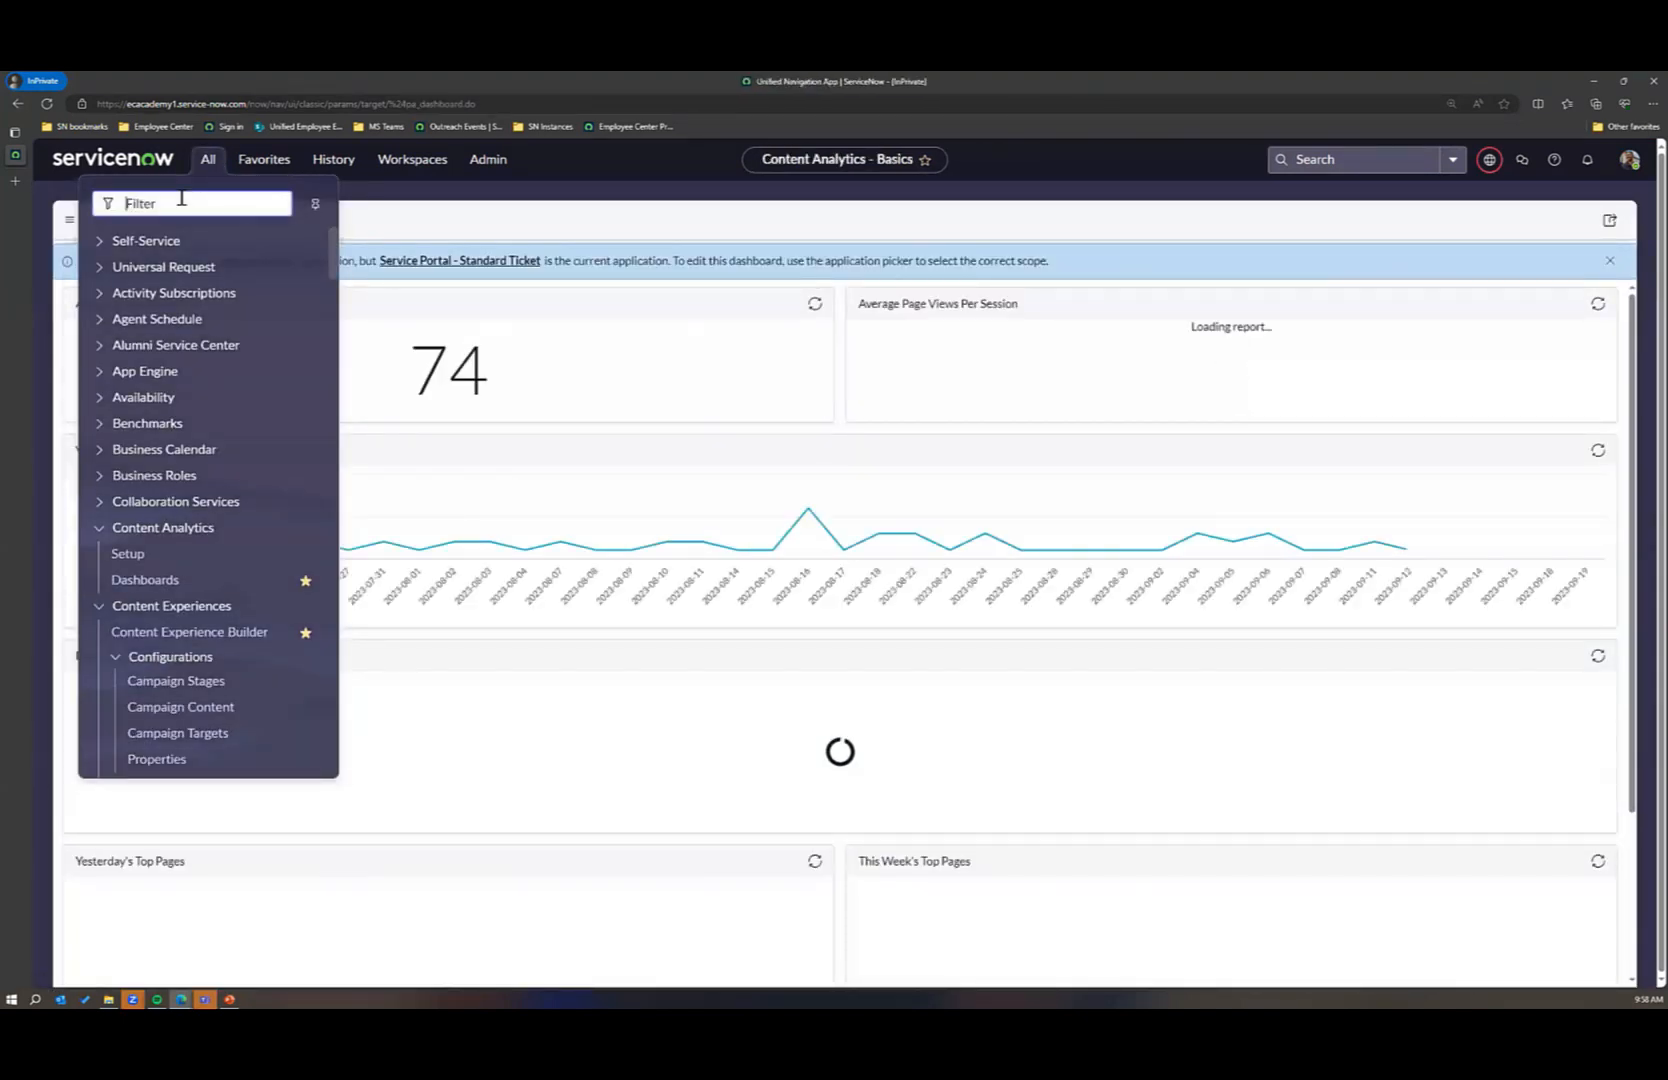
{"action": "type", "text": "maintain it"}
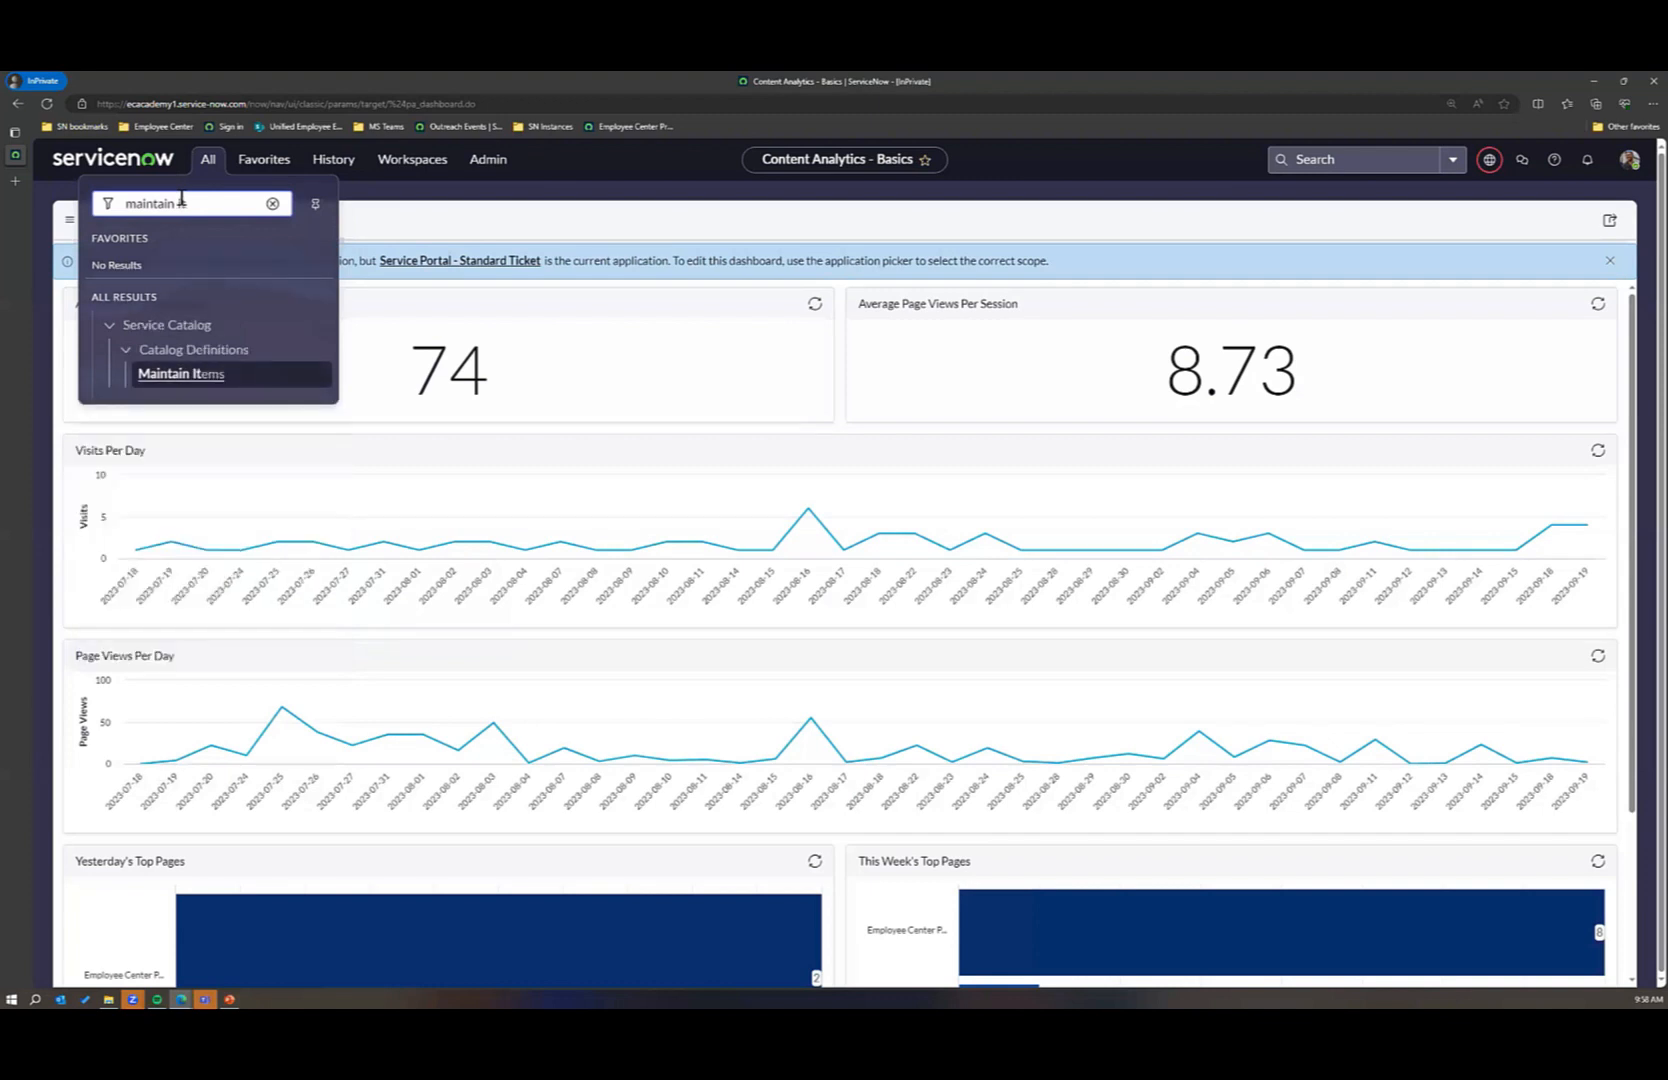
{"action": "left_click", "coordinate": [198, 375]}
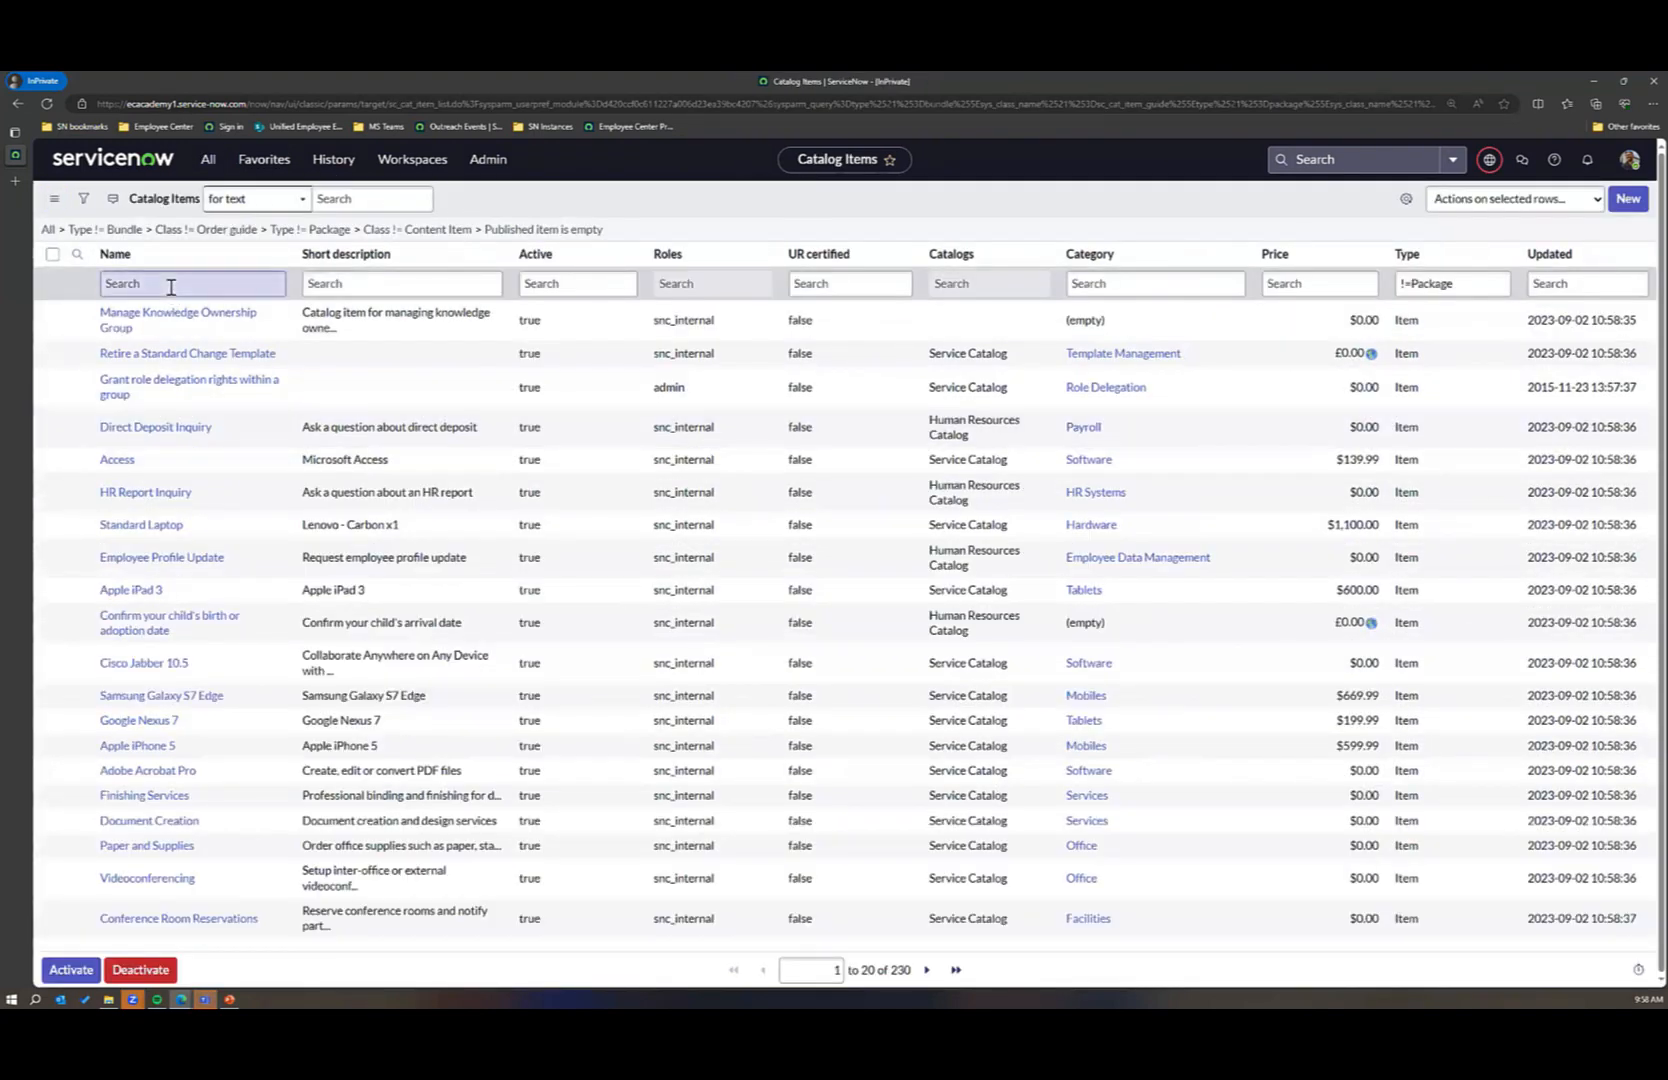
Step: Filter the catalog items by the name "content request" and open the Content Request record producer
{"action": "left_click", "coordinate": [171, 285]}
{"action": "type", "text": "content"}
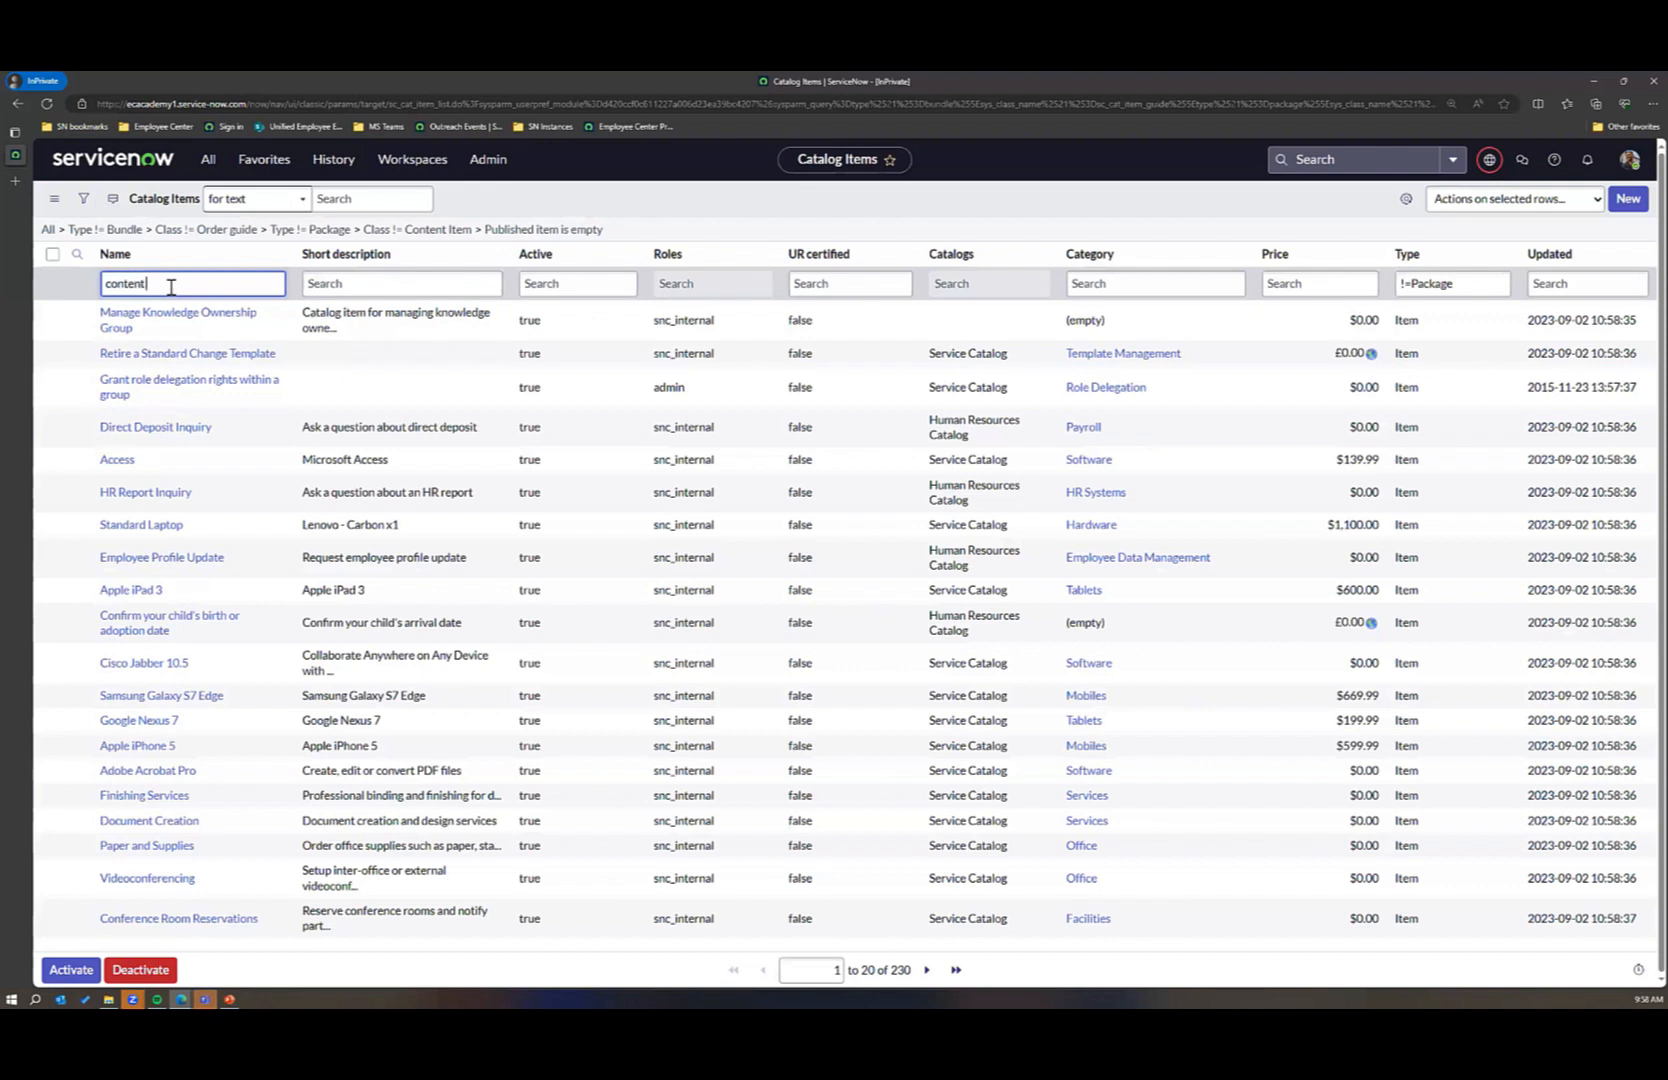
{"action": "type", "text": " request"}
{"action": "key", "text": "Return"}
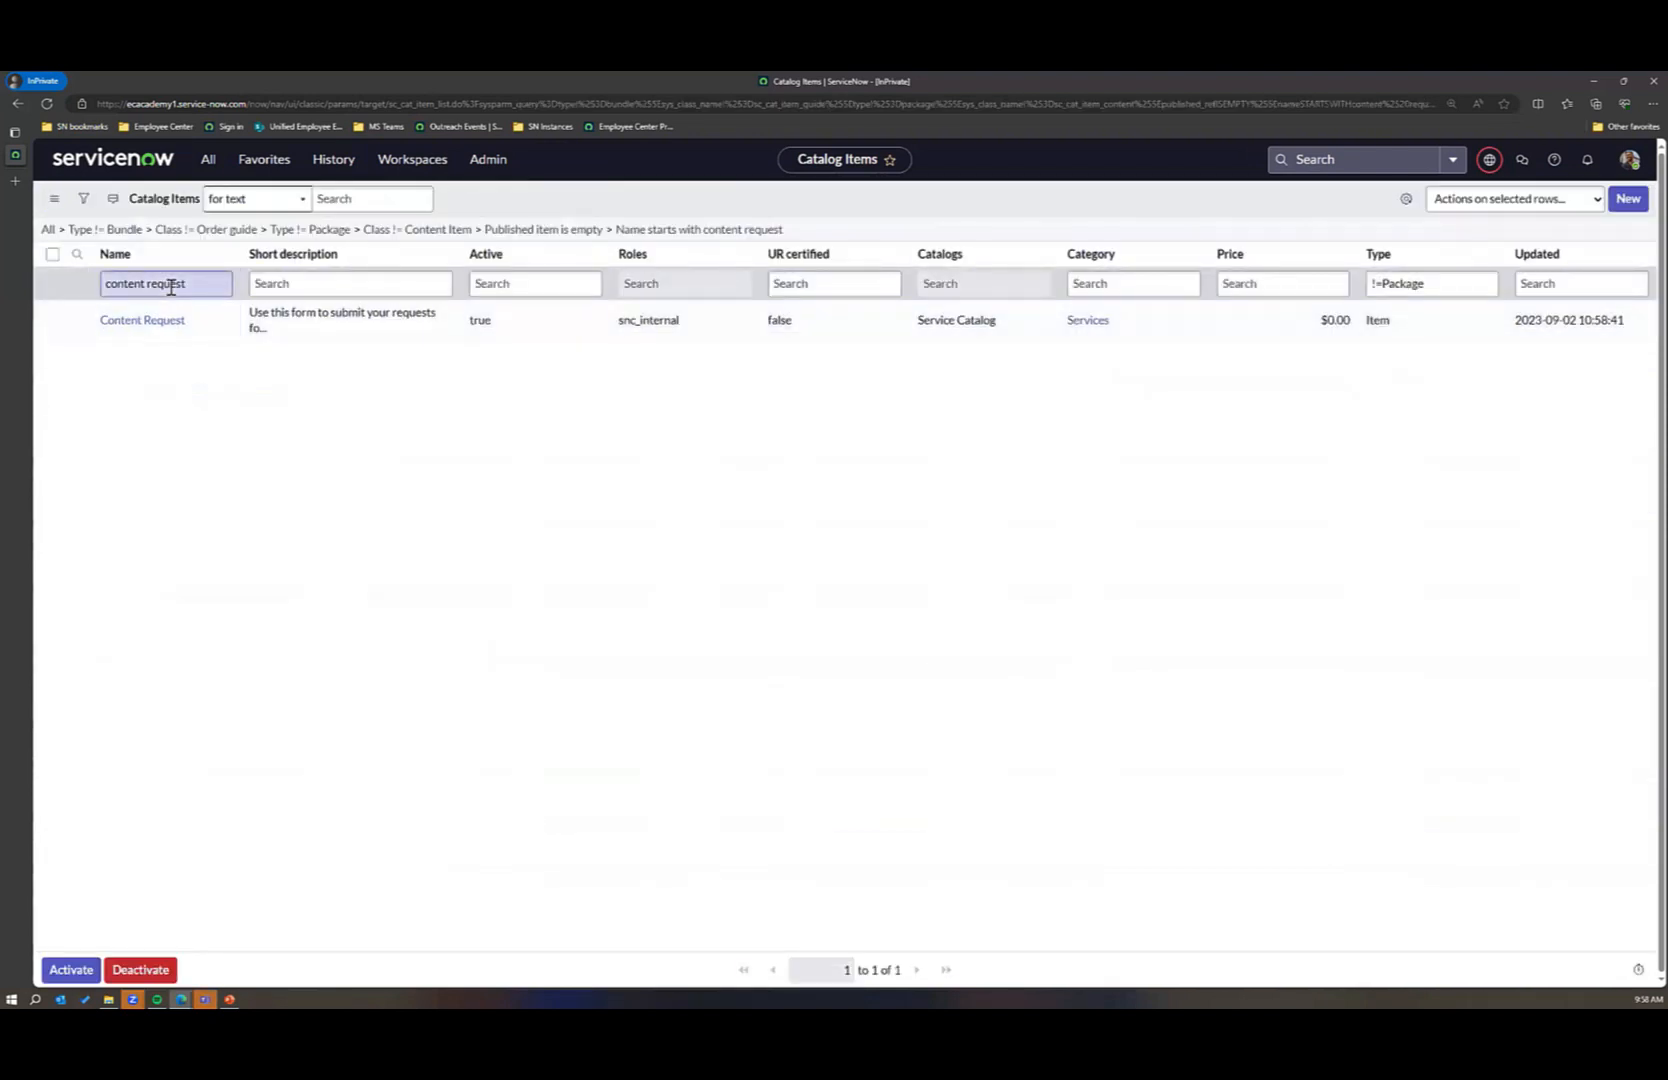
{"action": "left_click", "coordinate": [155, 322]}
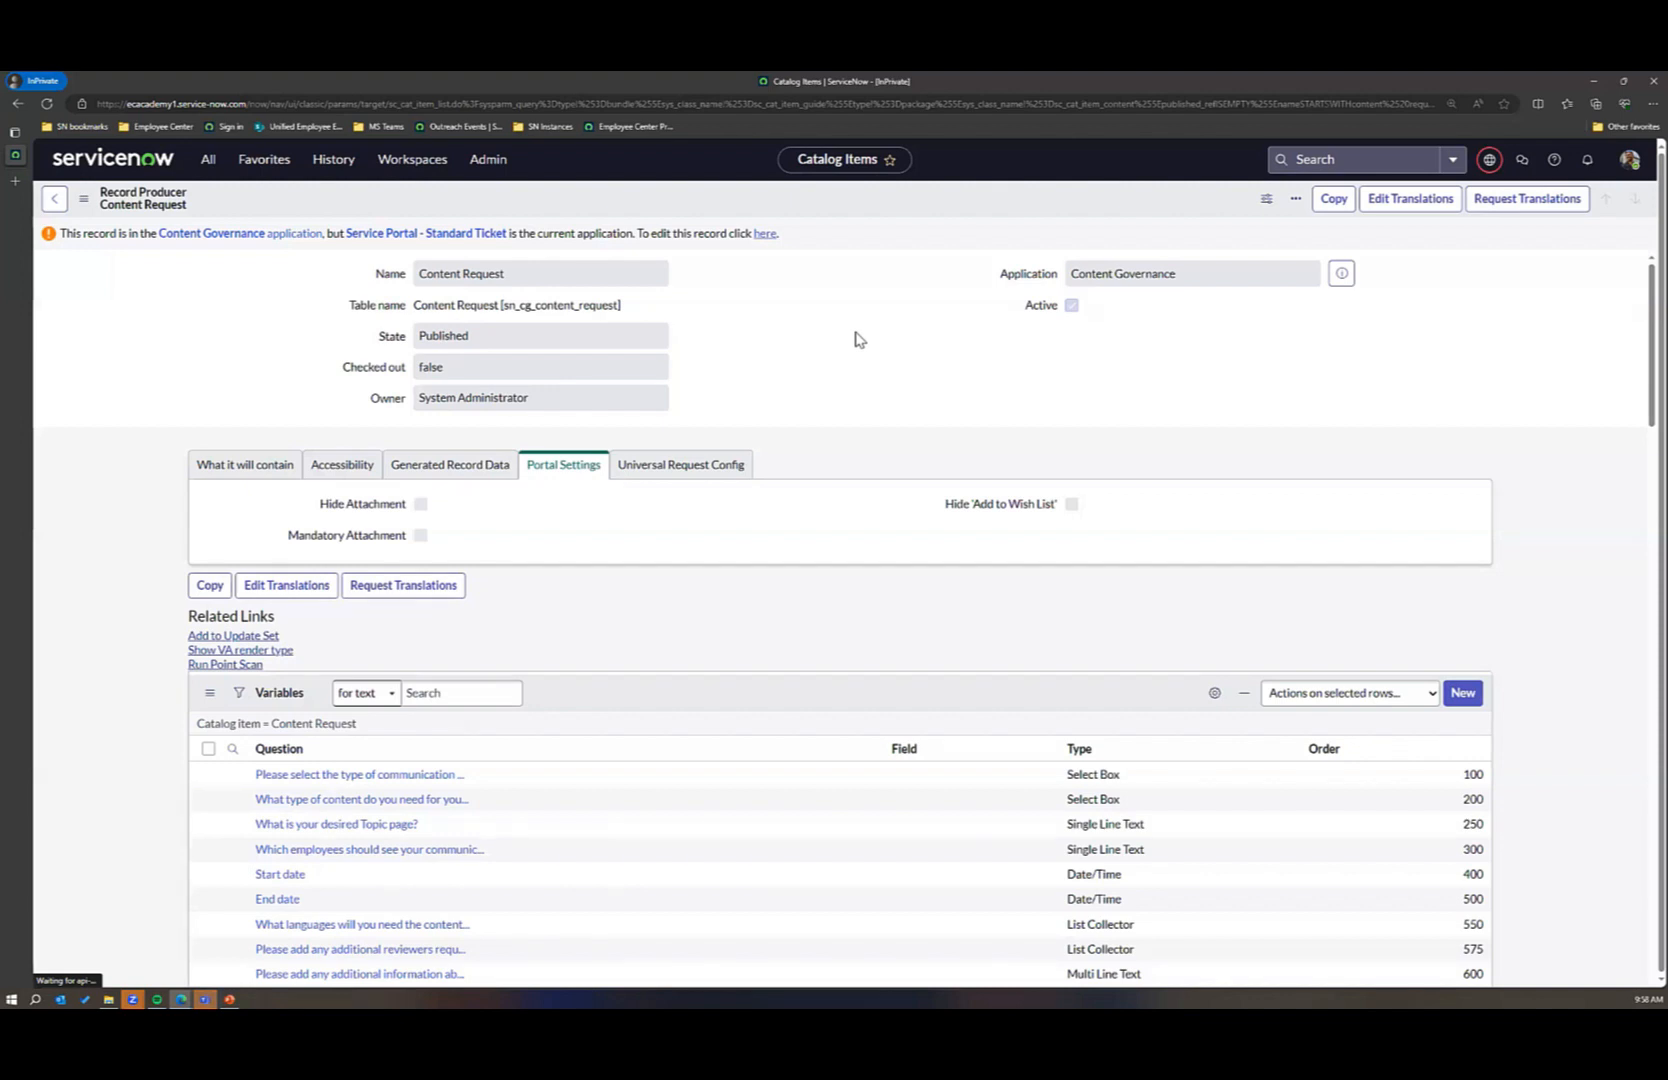
Step: Try to switch the Content Request record to editing in the Content Governance application, and reload the page
{"action": "left_click", "coordinate": [765, 234]}
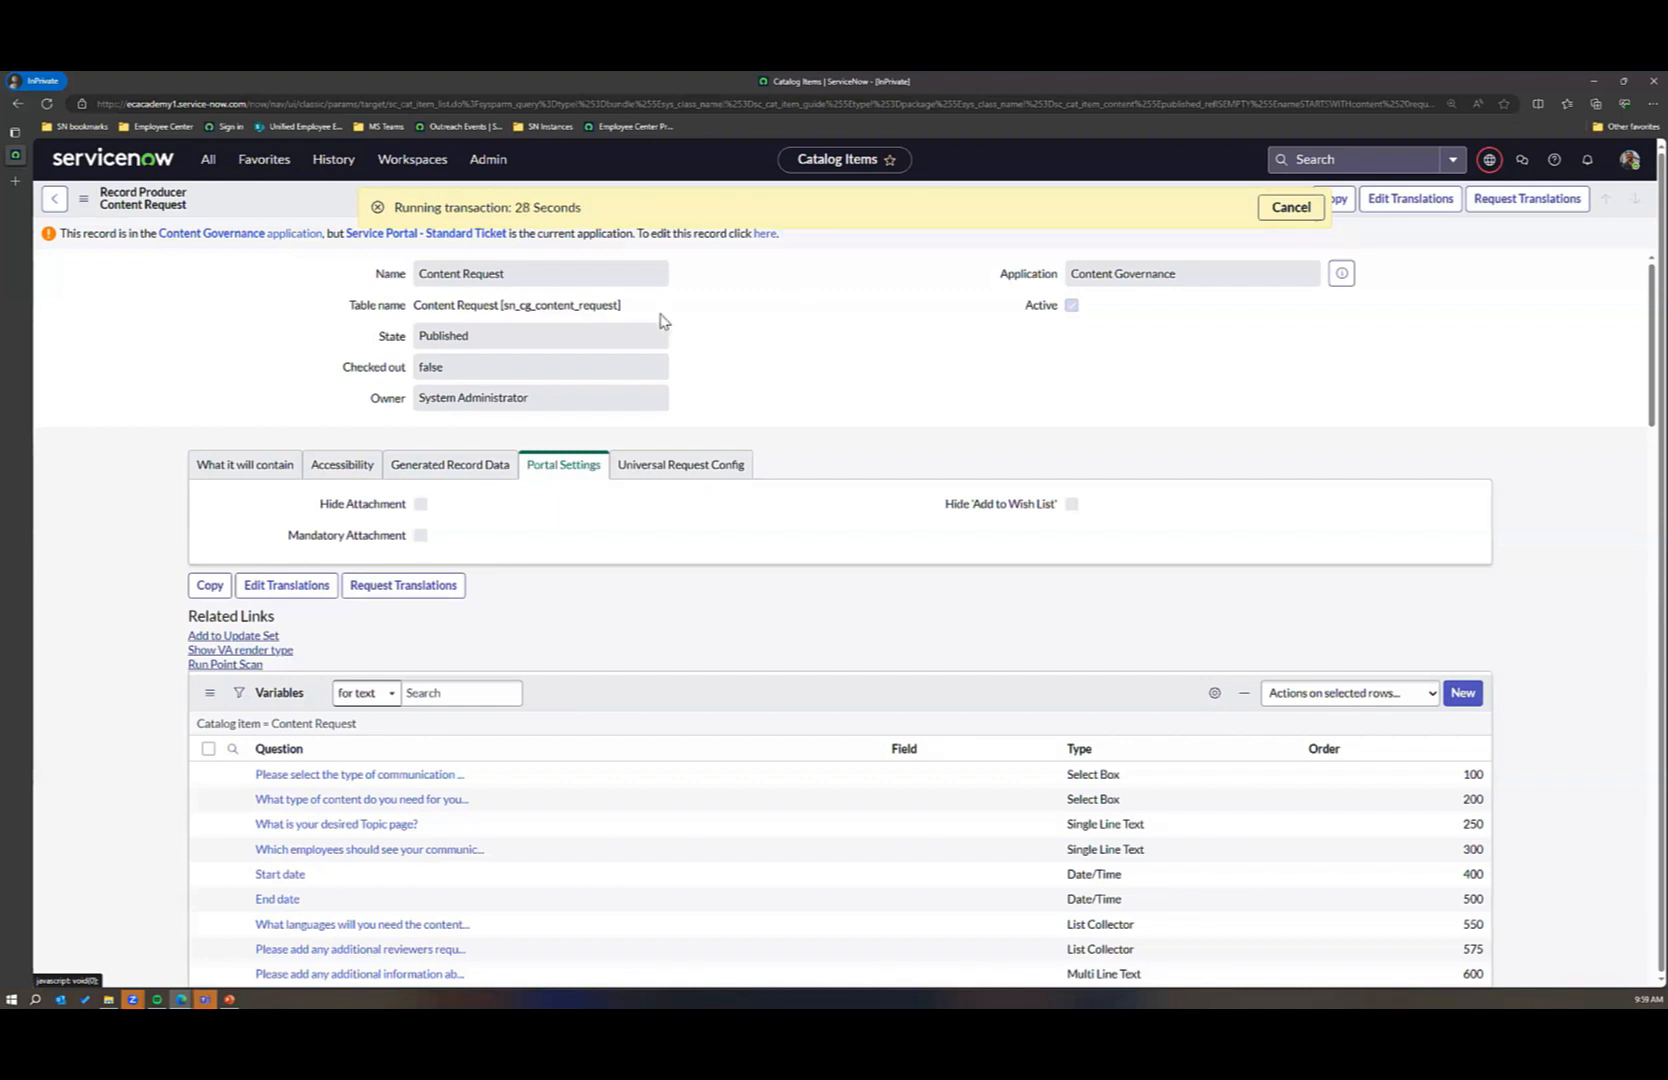
{"action": "left_click", "coordinate": [616, 106]}
{"action": "left_click", "coordinate": [616, 106]}
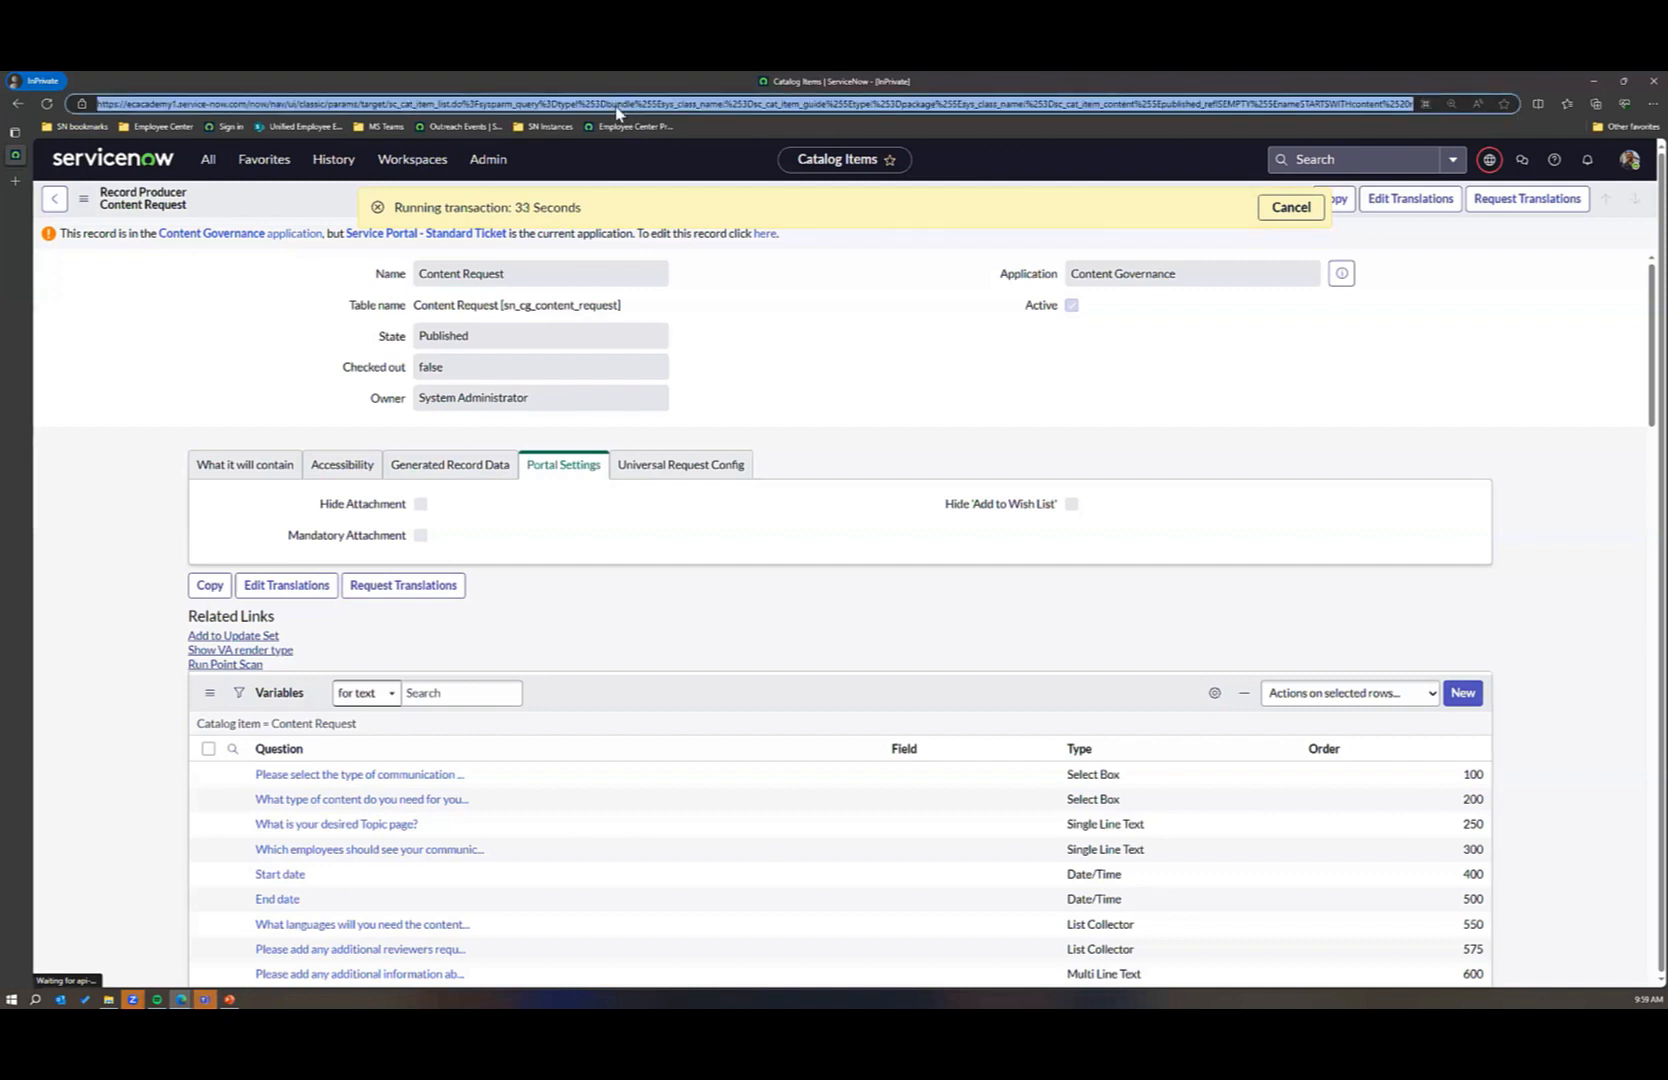
{"action": "key", "text": "Return"}
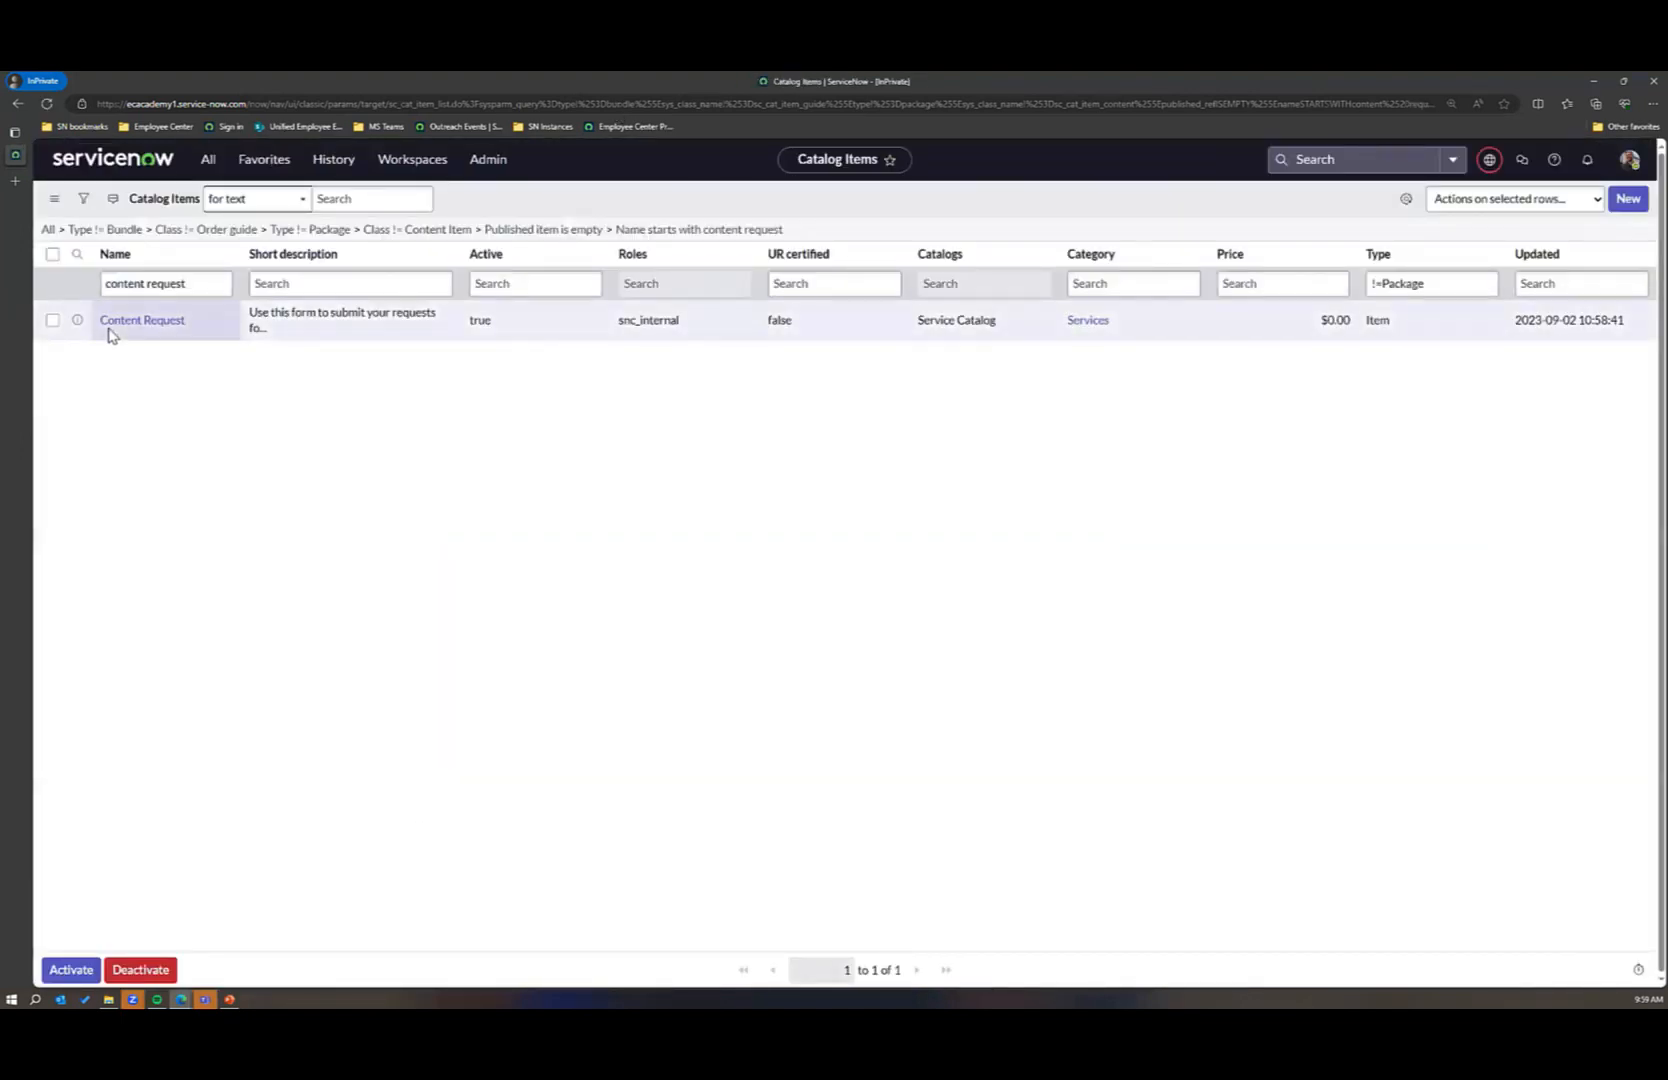
Step: Reopen the Content Request record producer, enable editing in the Content Governance application, and review its form settings and variables
{"action": "left_click", "coordinate": [134, 327]}
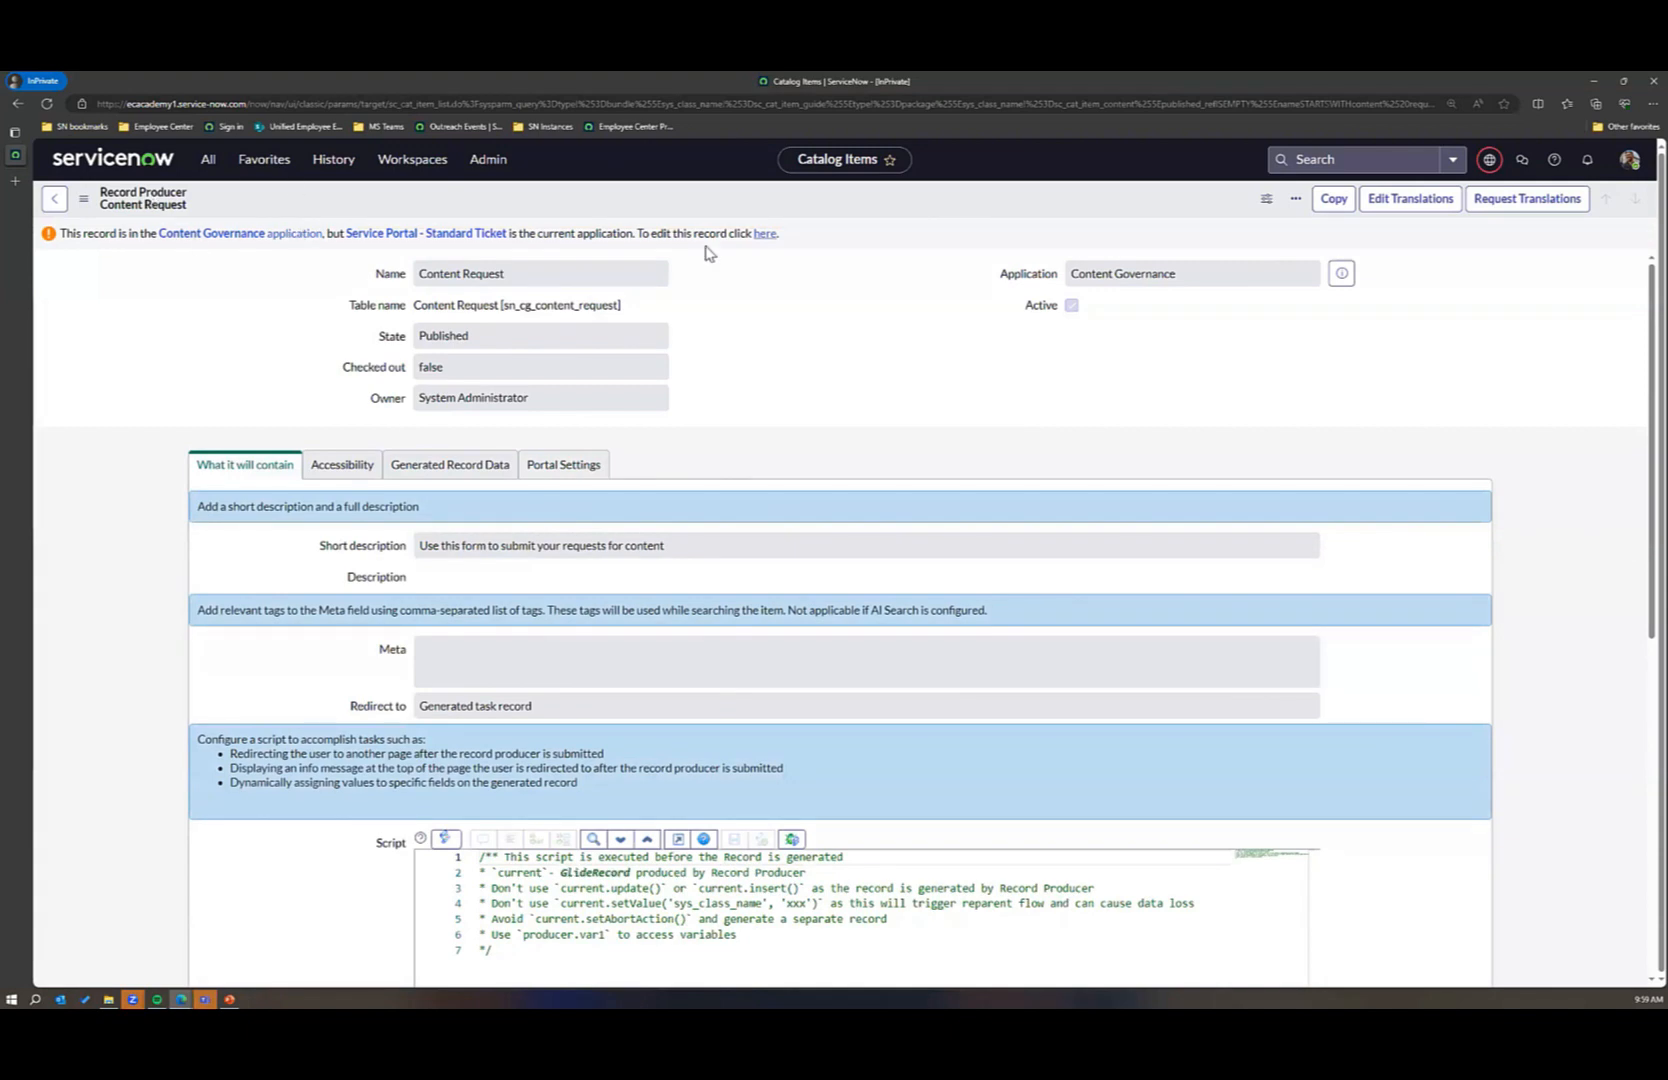
{"action": "left_click", "coordinate": [766, 236]}
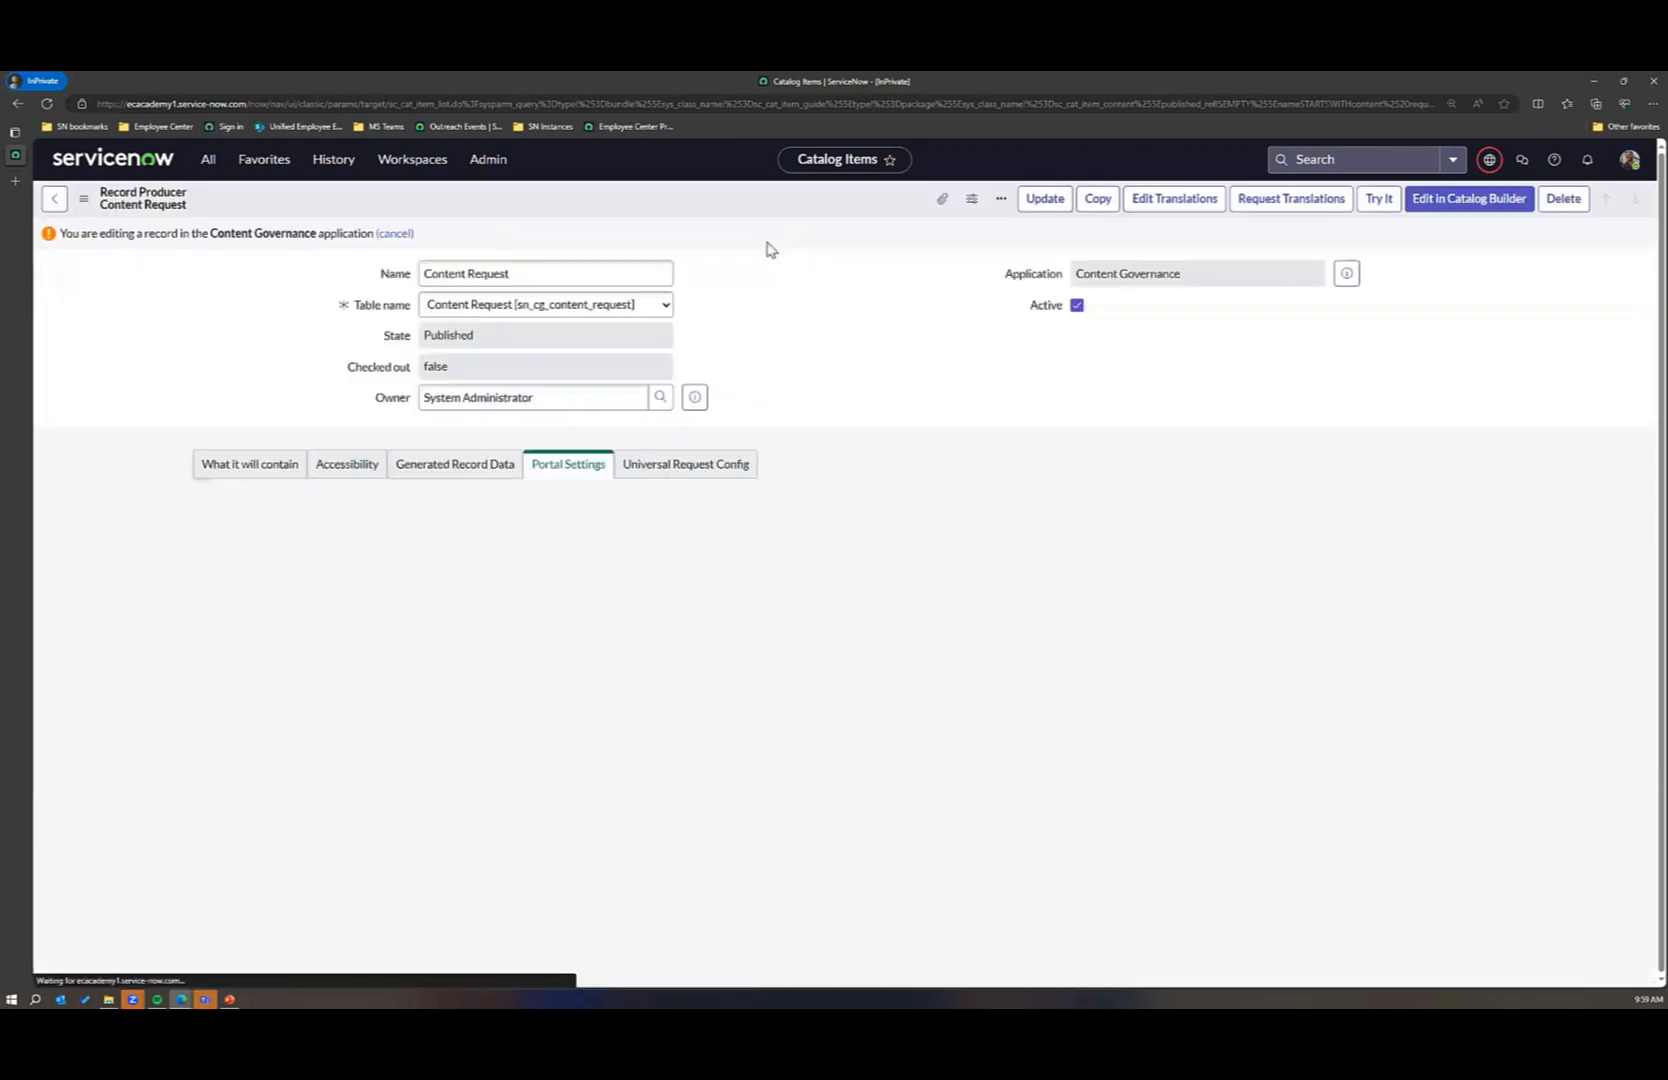
{"action": "scroll", "coordinate": [852, 525], "scroll_direction": "down", "scroll_amount": 2}
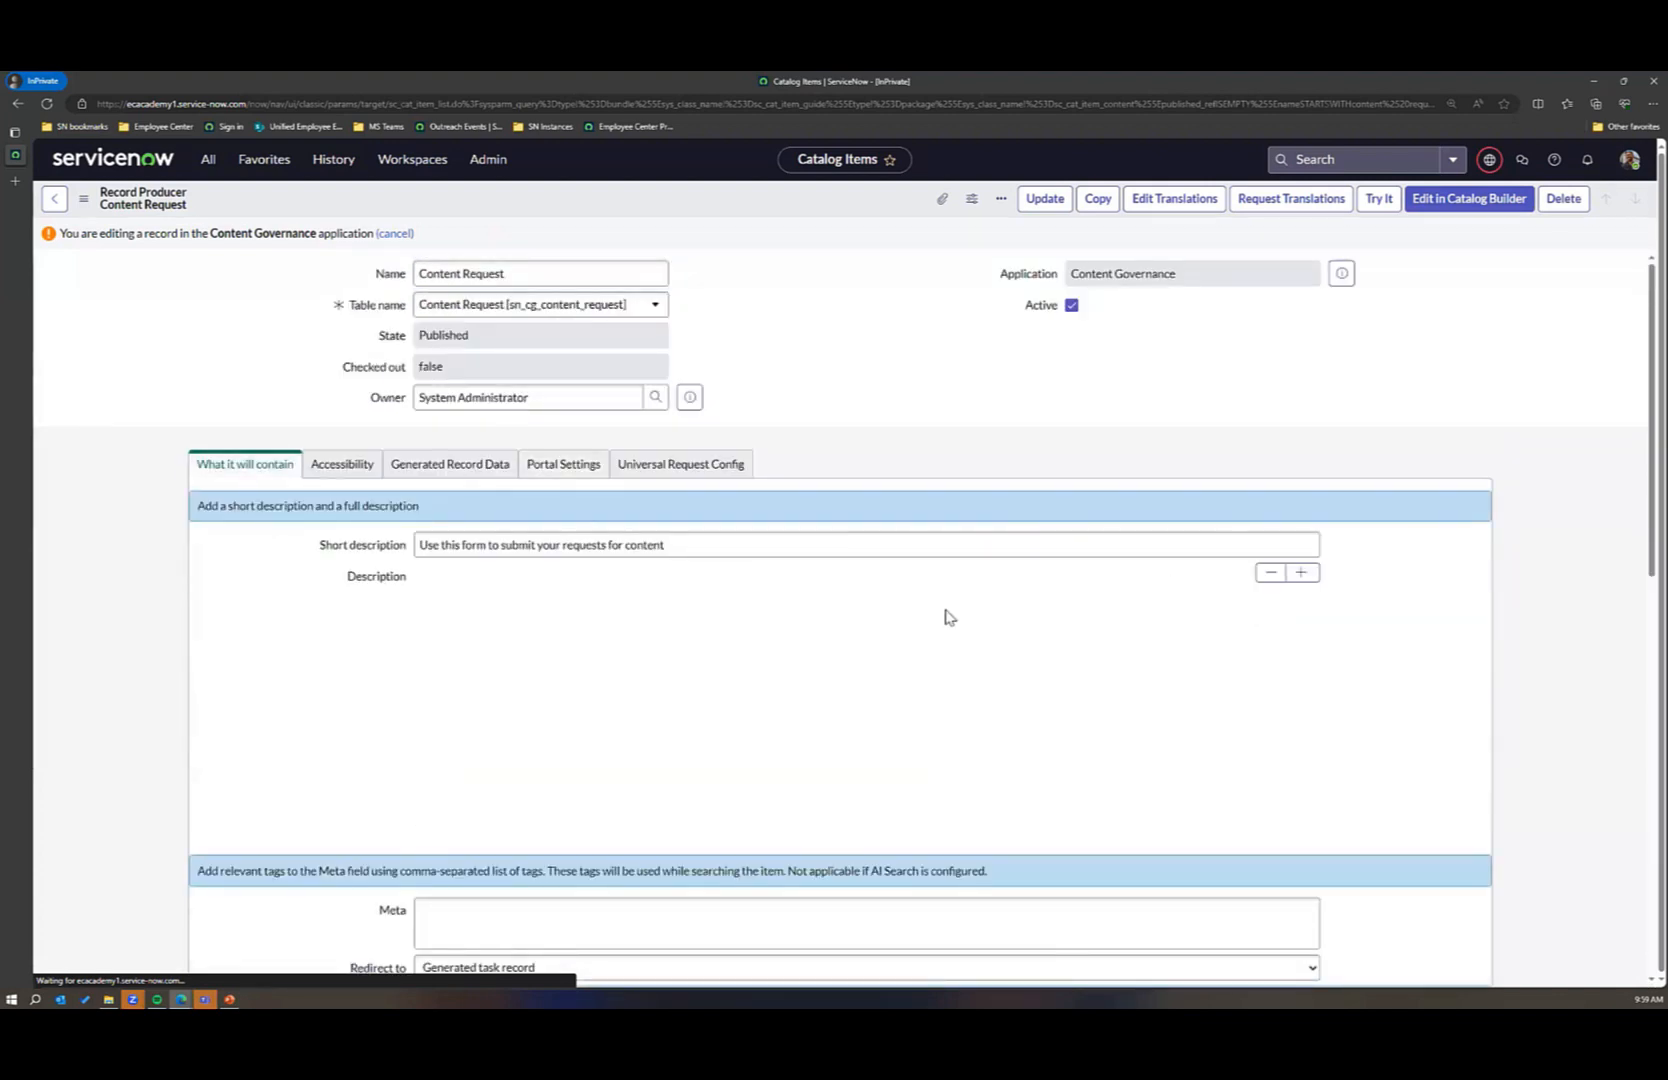
{"action": "scroll", "coordinate": [856, 708], "scroll_direction": "down", "scroll_amount": 10}
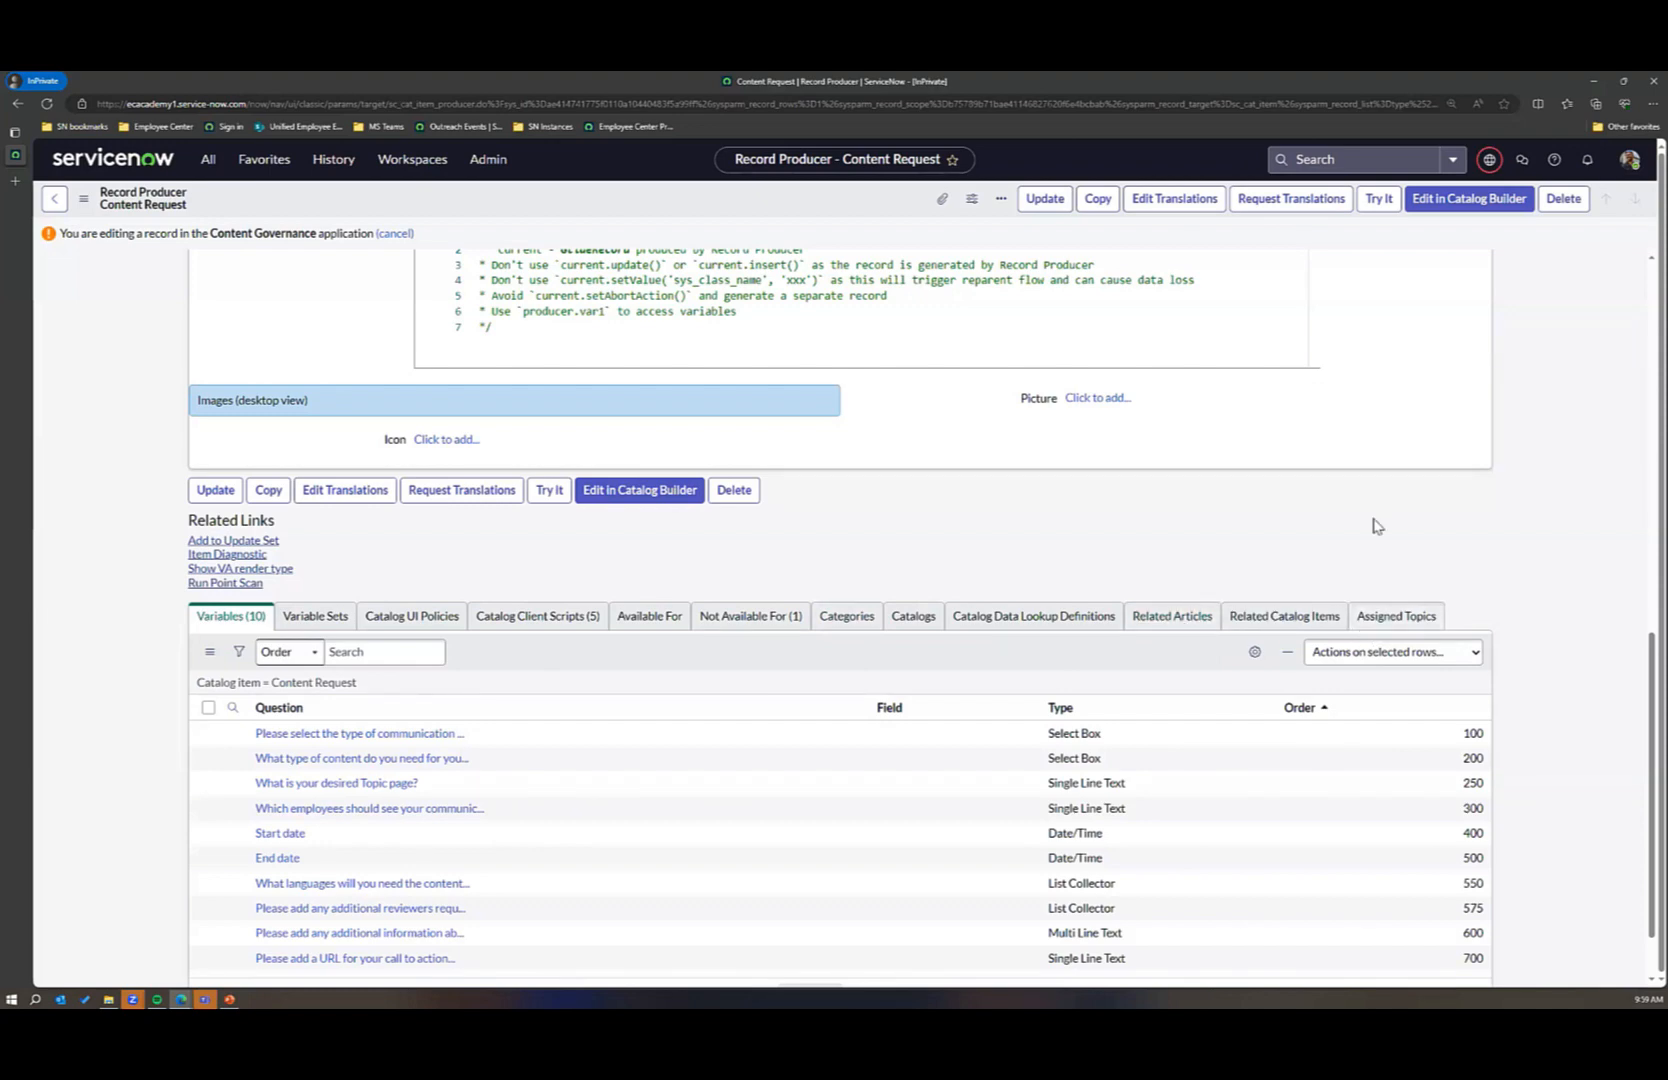
{"action": "scroll", "coordinate": [1378, 525], "scroll_direction": "up", "scroll_amount": 15}
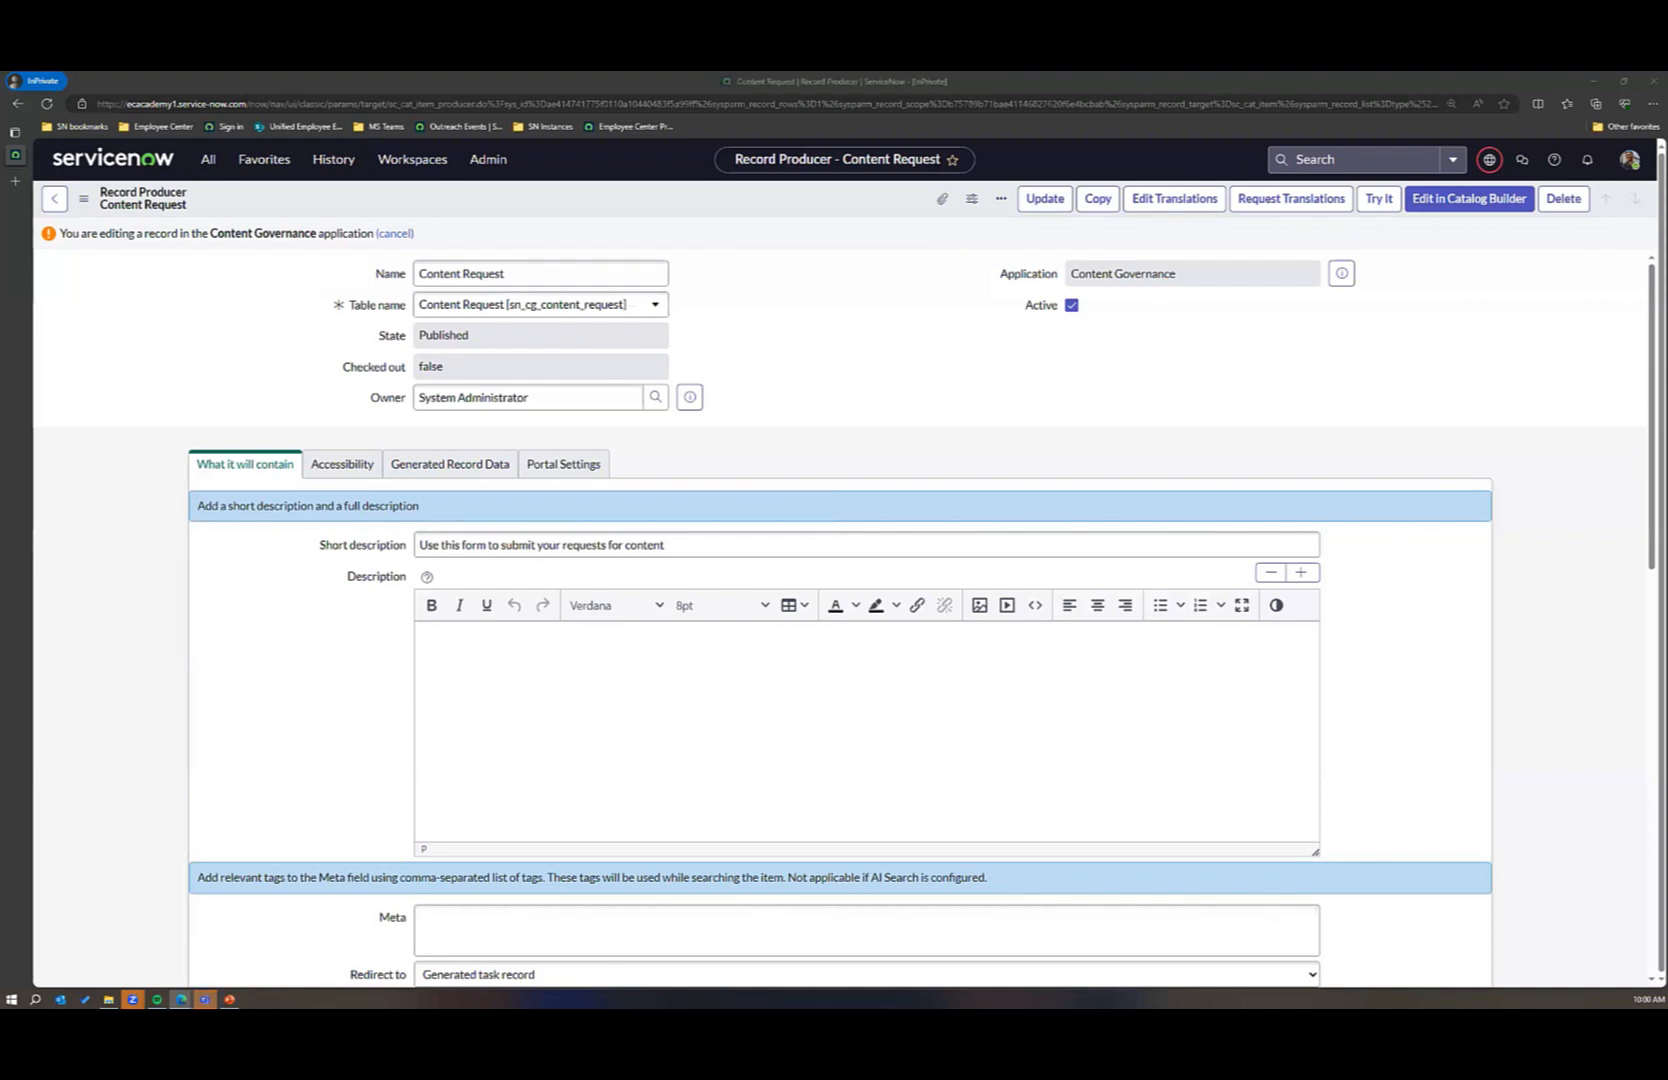
{"action": "key", "text": "alt+Tab"}
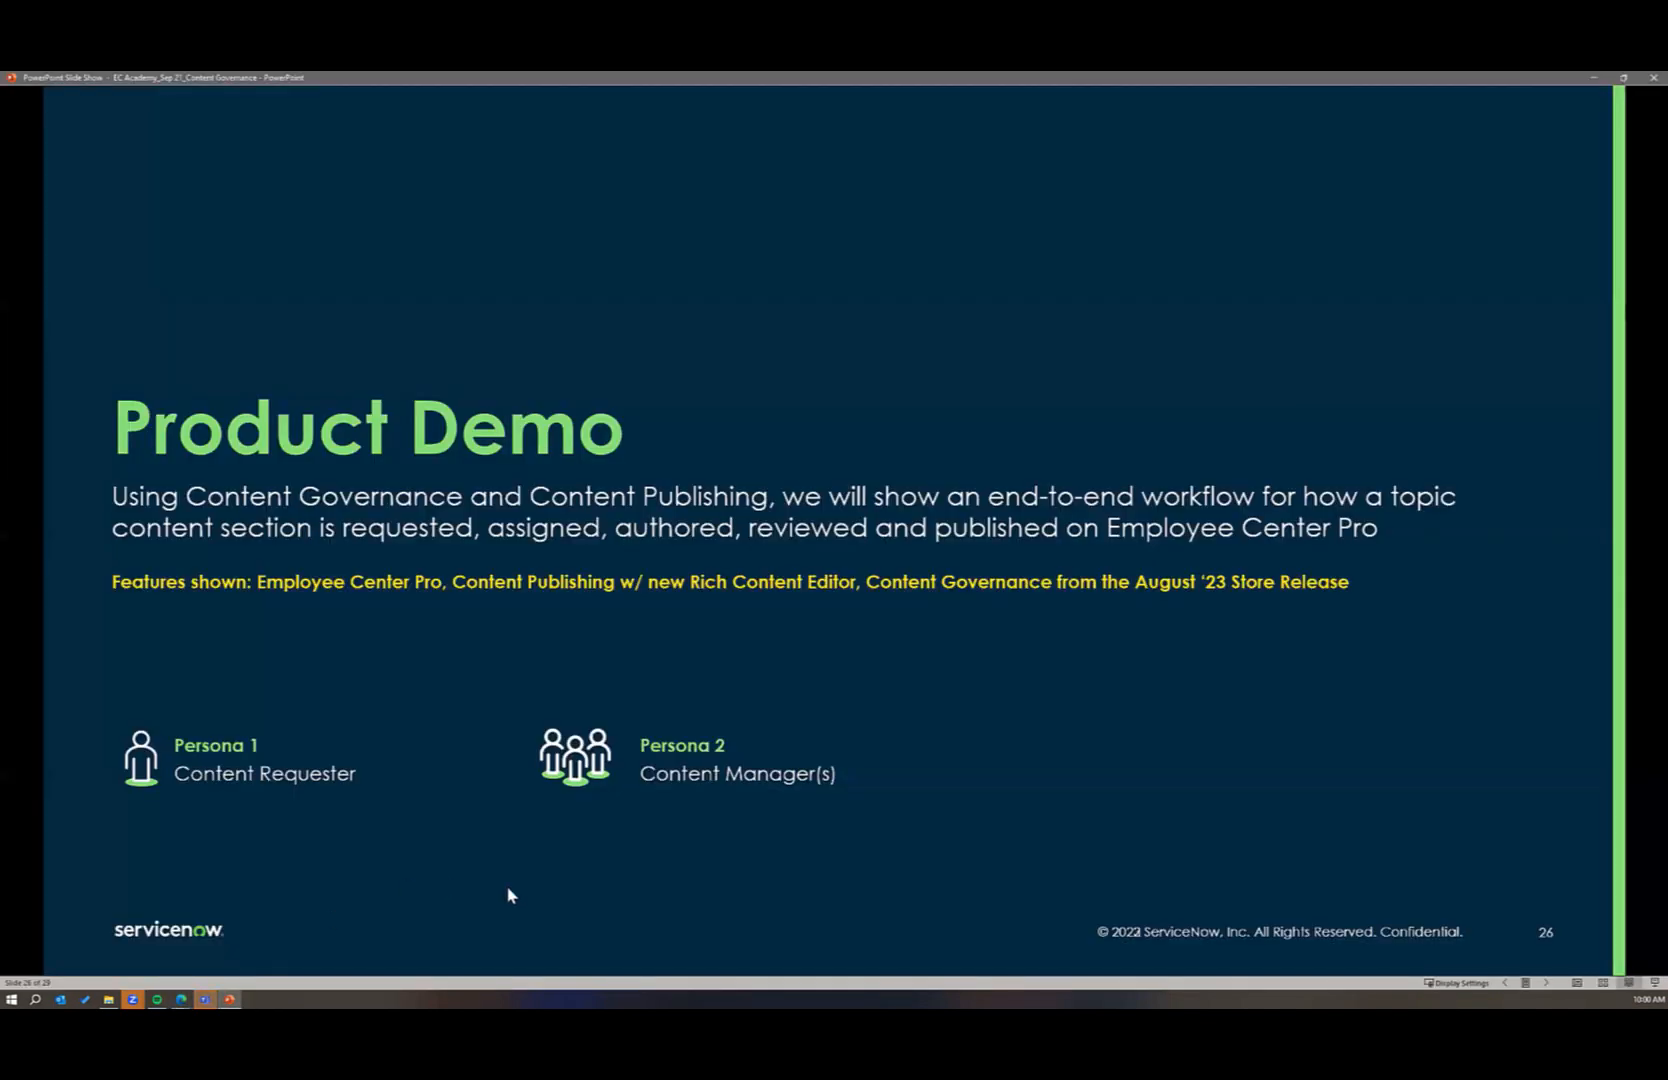
{"action": "key", "text": "Right"}
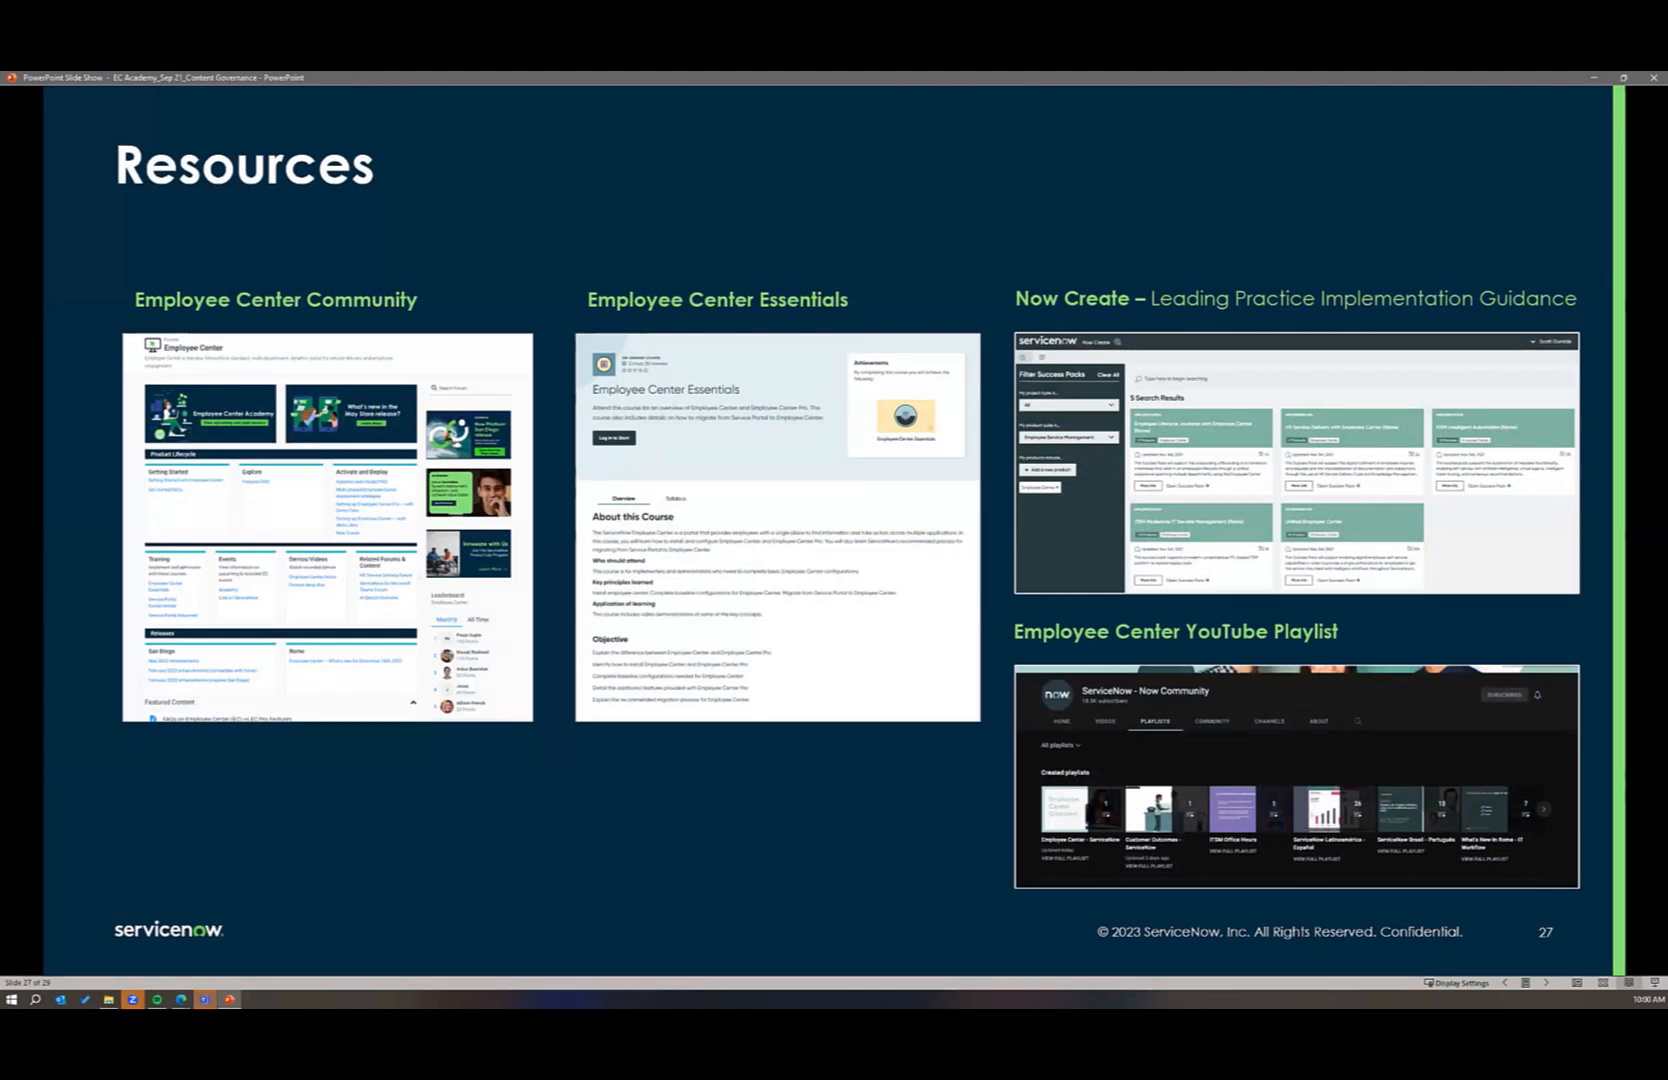
{"action": "key", "text": "Right"}
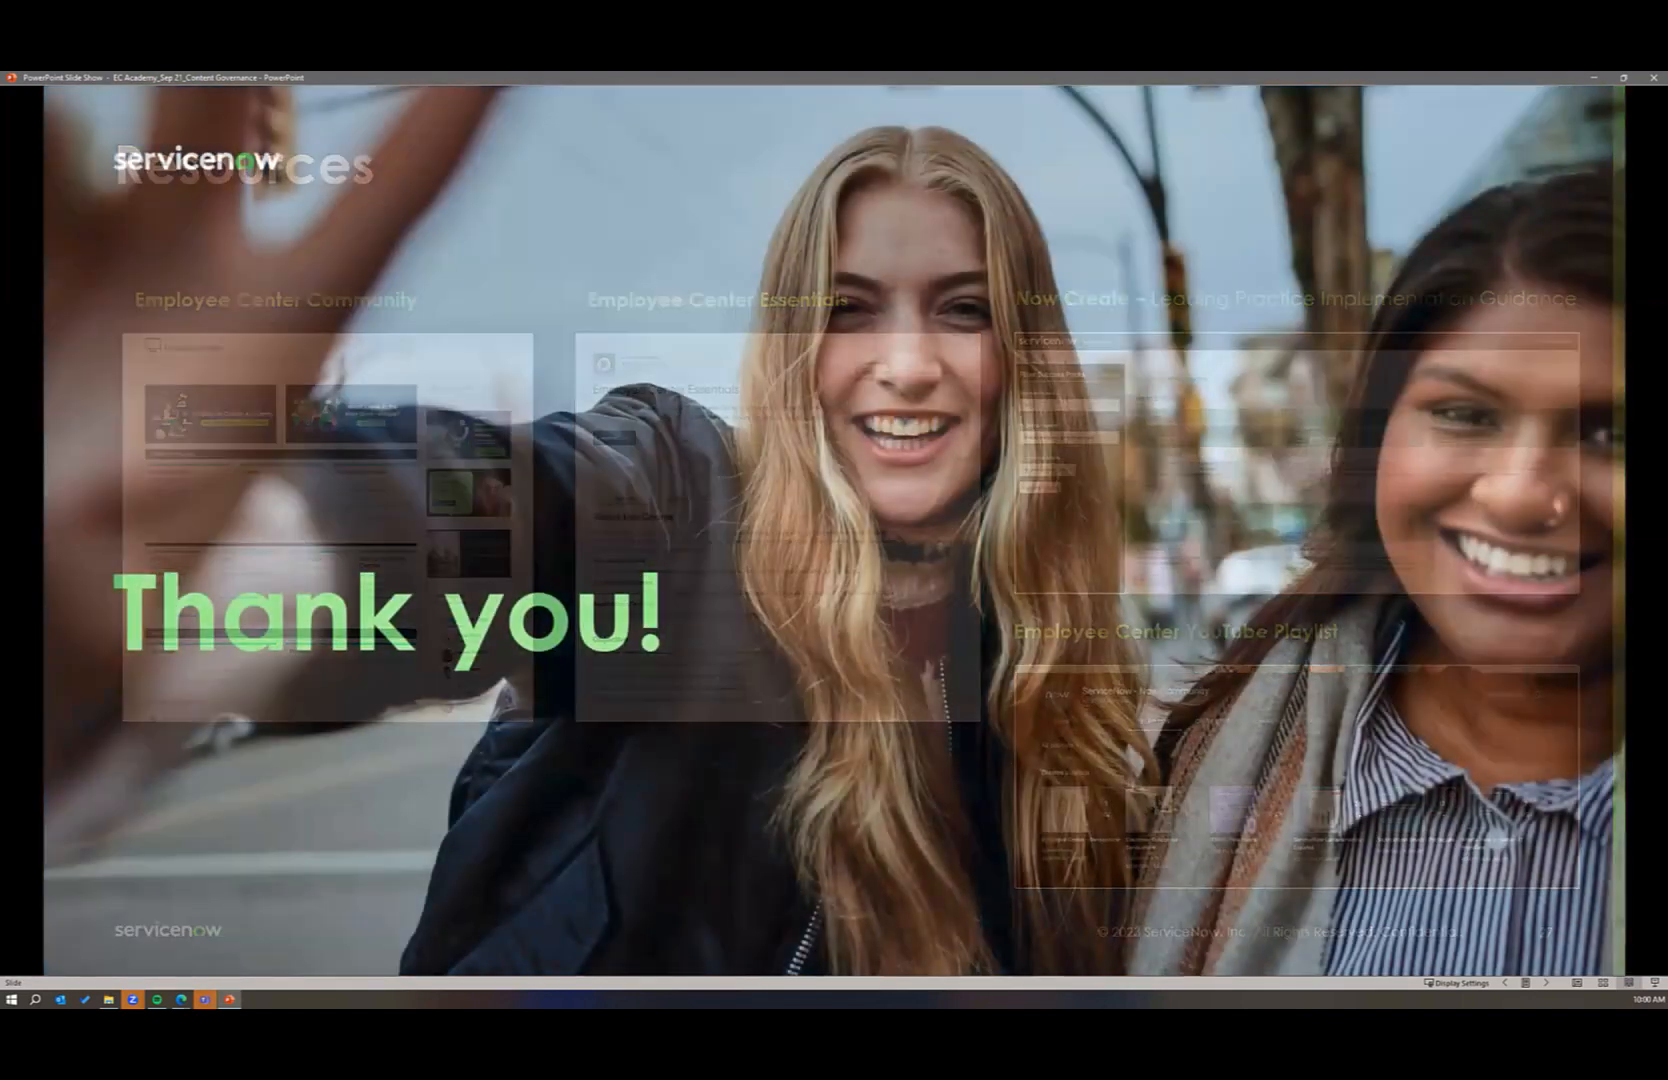